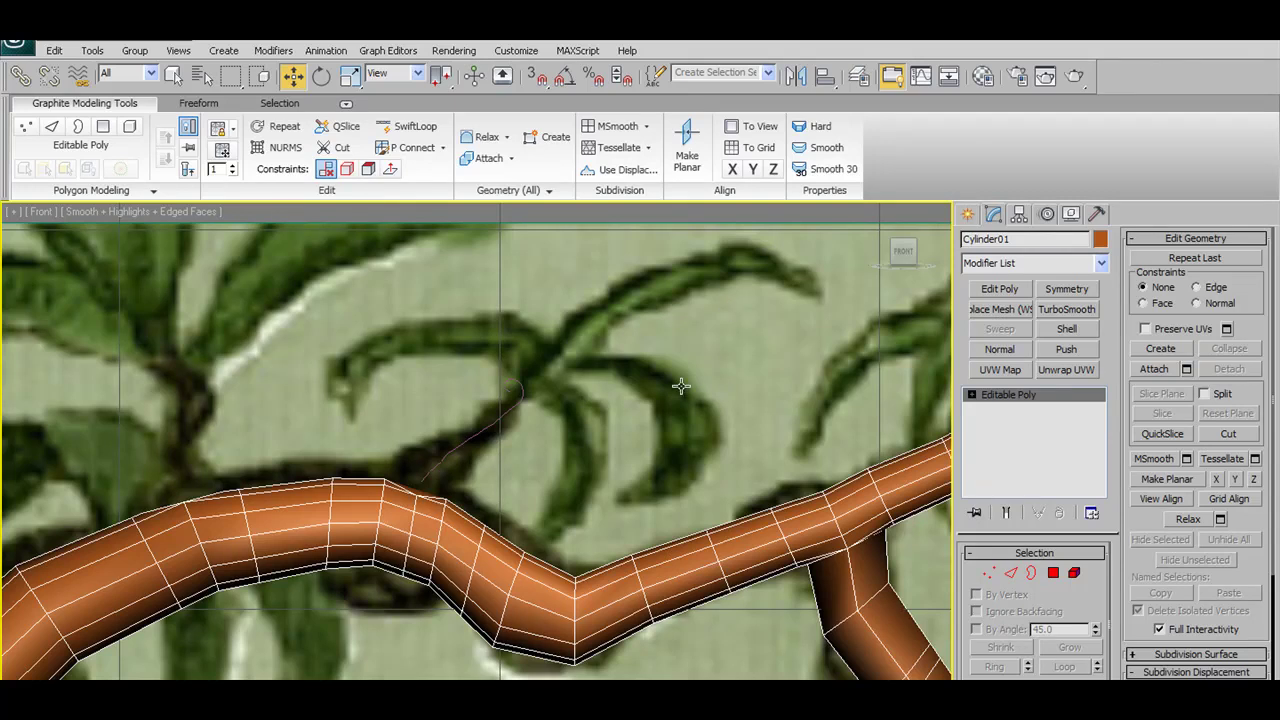
Switch to perspective and frame the branch bend against the jungle reference plane
mouse_move(598, 452)
middle_down()
mouse_move(538, 418)
mouse_move(600, 450)
middle_up()
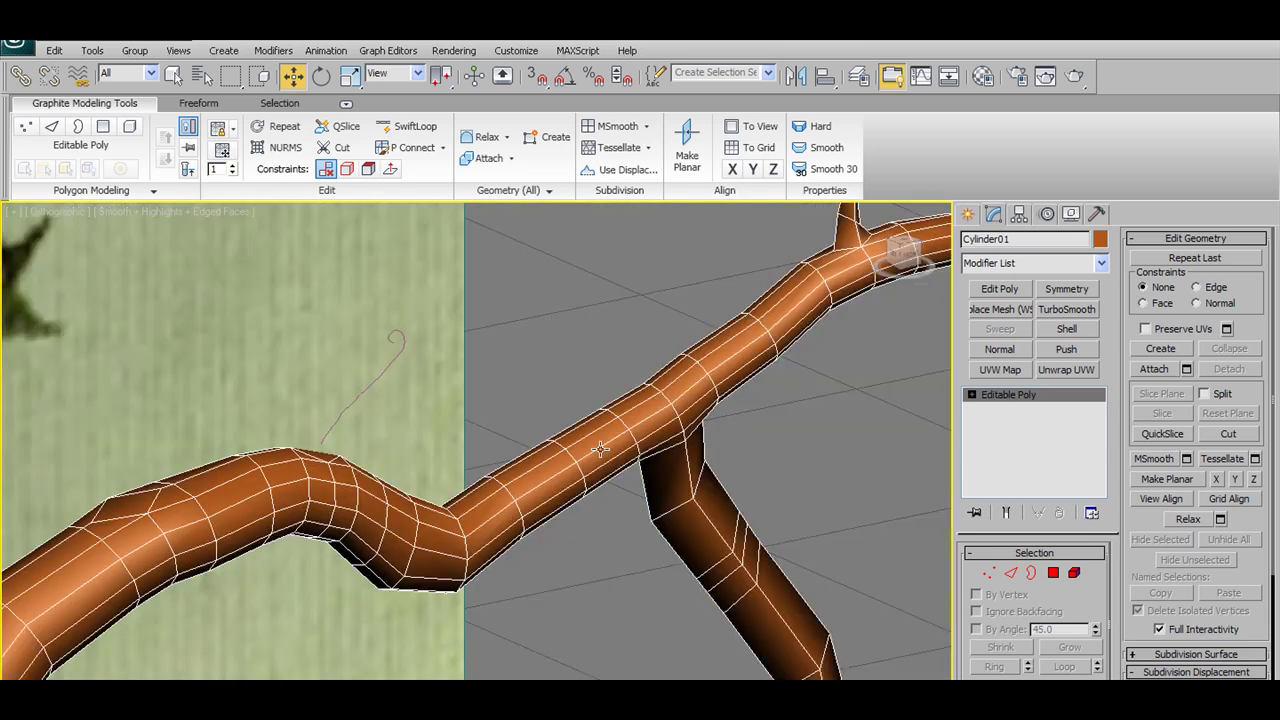
key(p)
mouse_move(492, 477)
alt+middle_down()
mouse_move(510, 462)
mouse_move(491, 443)
mouse_move(347, 530)
mouse_move(380, 450)
mouse_move(426, 474)
alt+middle_up()
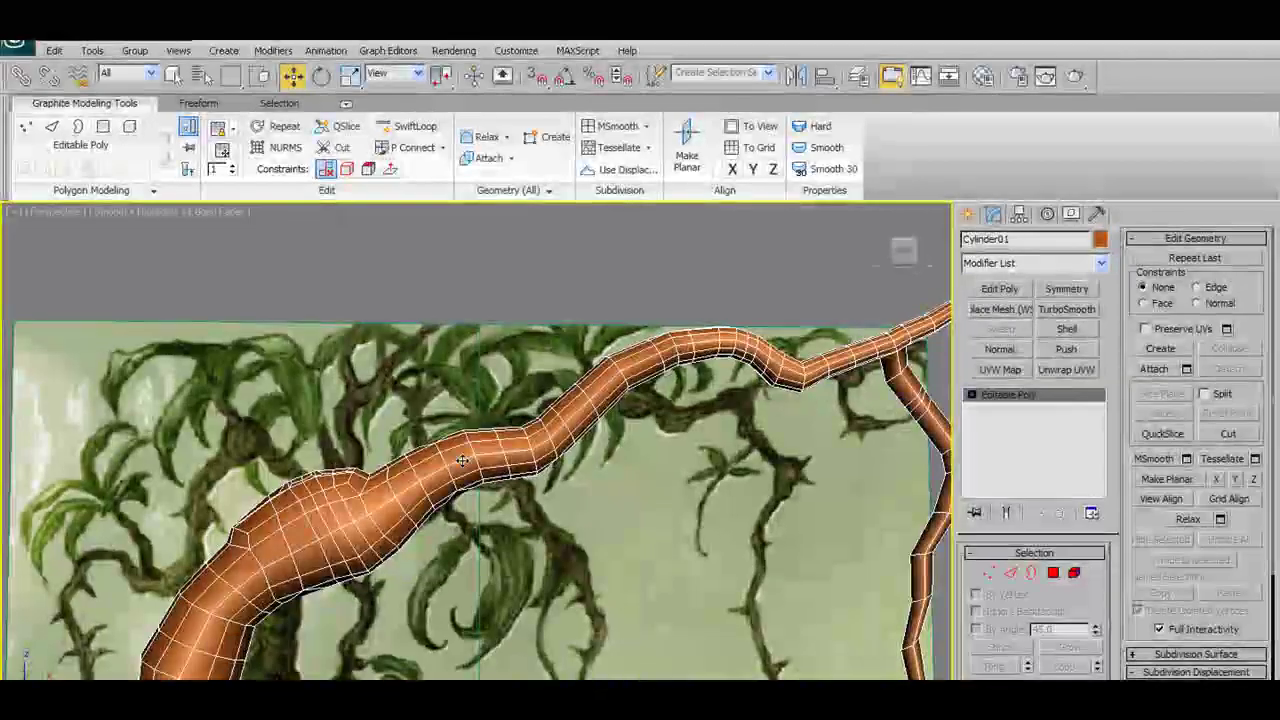
scroll(462, 460, up, 3)
alt+middle_drag(477, 463, 440, 440)
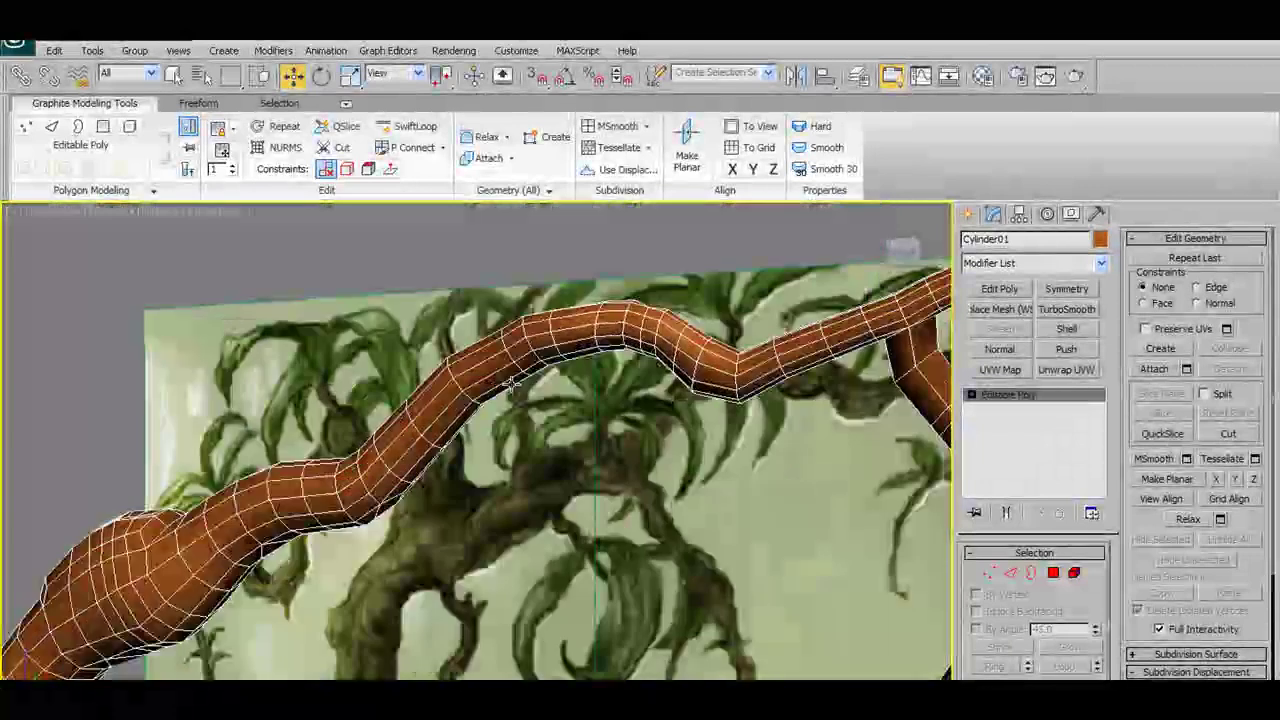
alt+middle_drag(570, 413, 545, 395)
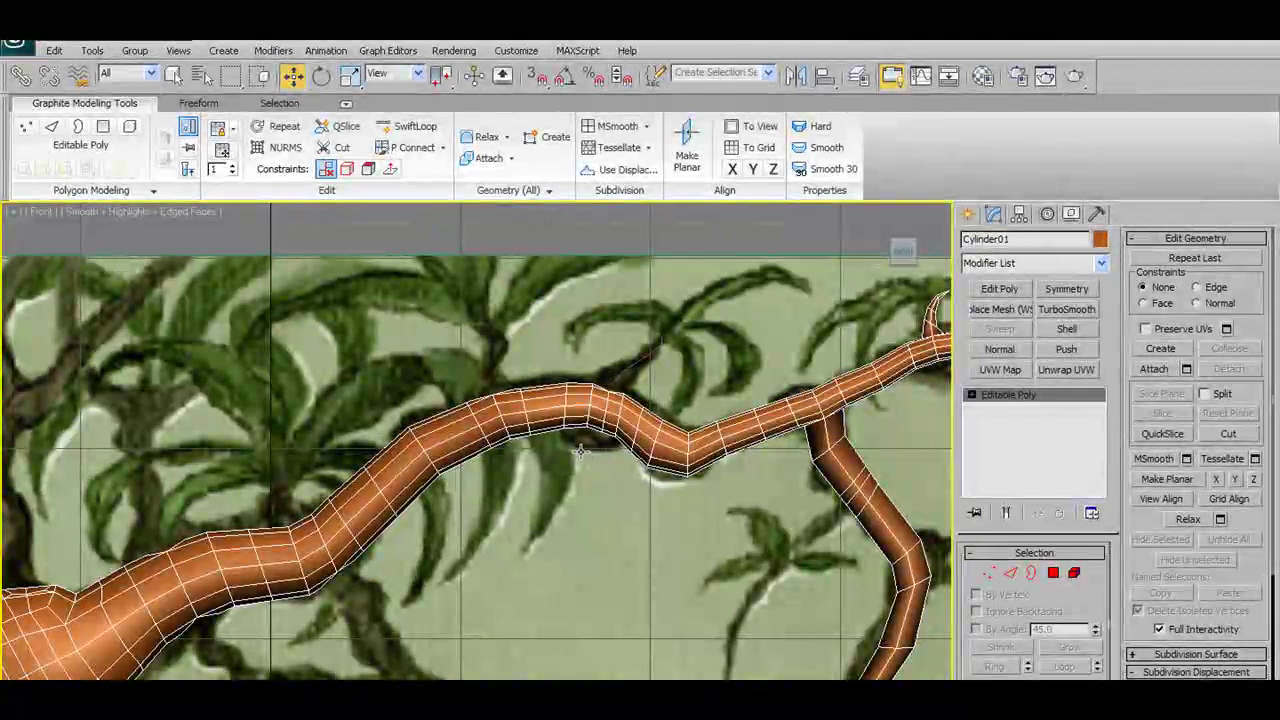
mouse_move(580, 452)
middle_down()
mouse_move(600, 457)
mouse_move(143, 457)
mouse_move(818, 330)
mouse_move(447, 537)
middle_up()
scroll(528, 466, up, 2)
scroll(143, 457, up, 3)
scroll(818, 330, down, 2)
scroll(447, 537, up, 4)
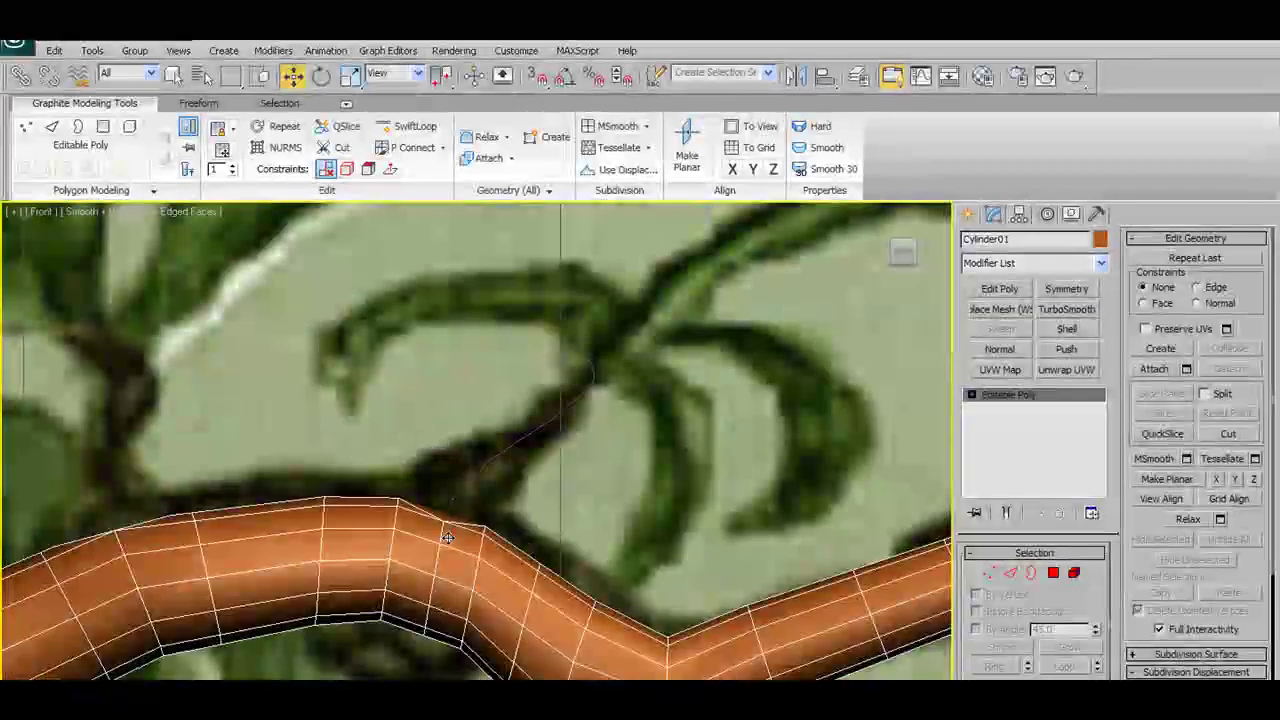
Enter Vertex mode and pick a vertex on the upper side of the trunk bend
click(988, 573)
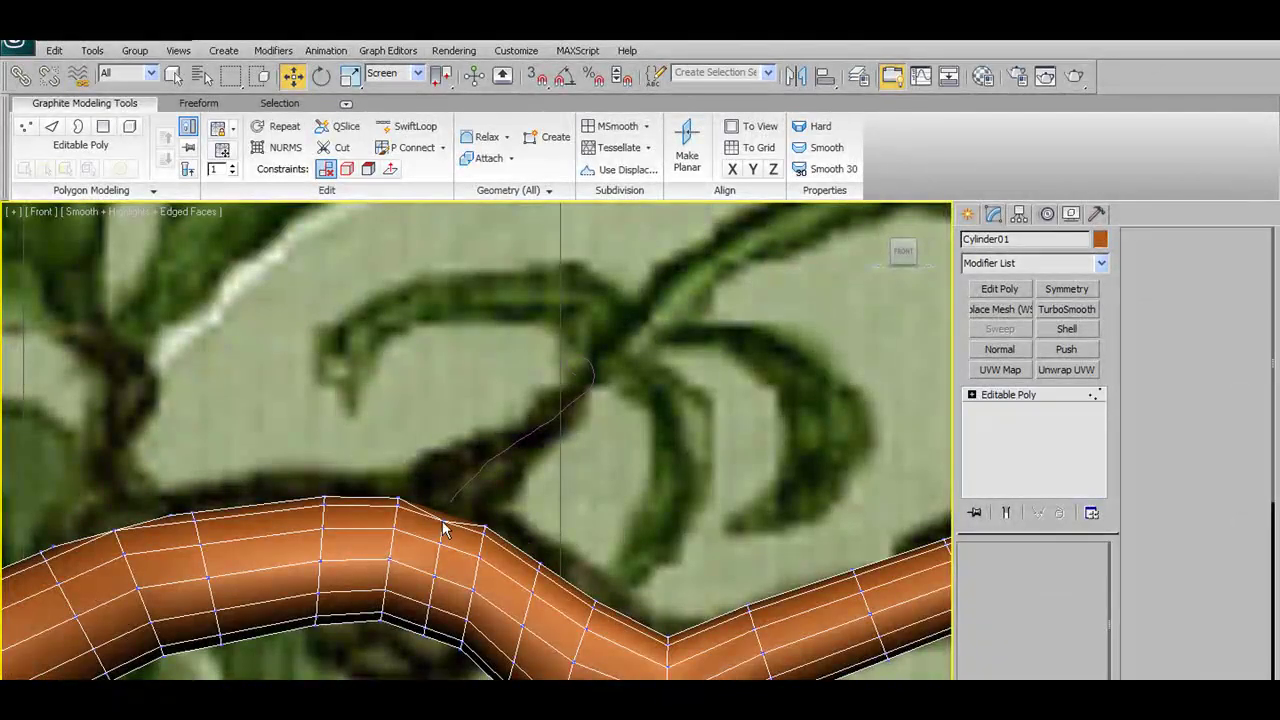
click(483, 527)
mouse_move(532, 537)
alt+middle_down()
mouse_move(539, 597)
mouse_move(445, 637)
mouse_move(506, 634)
mouse_move(523, 494)
alt+middle_up()
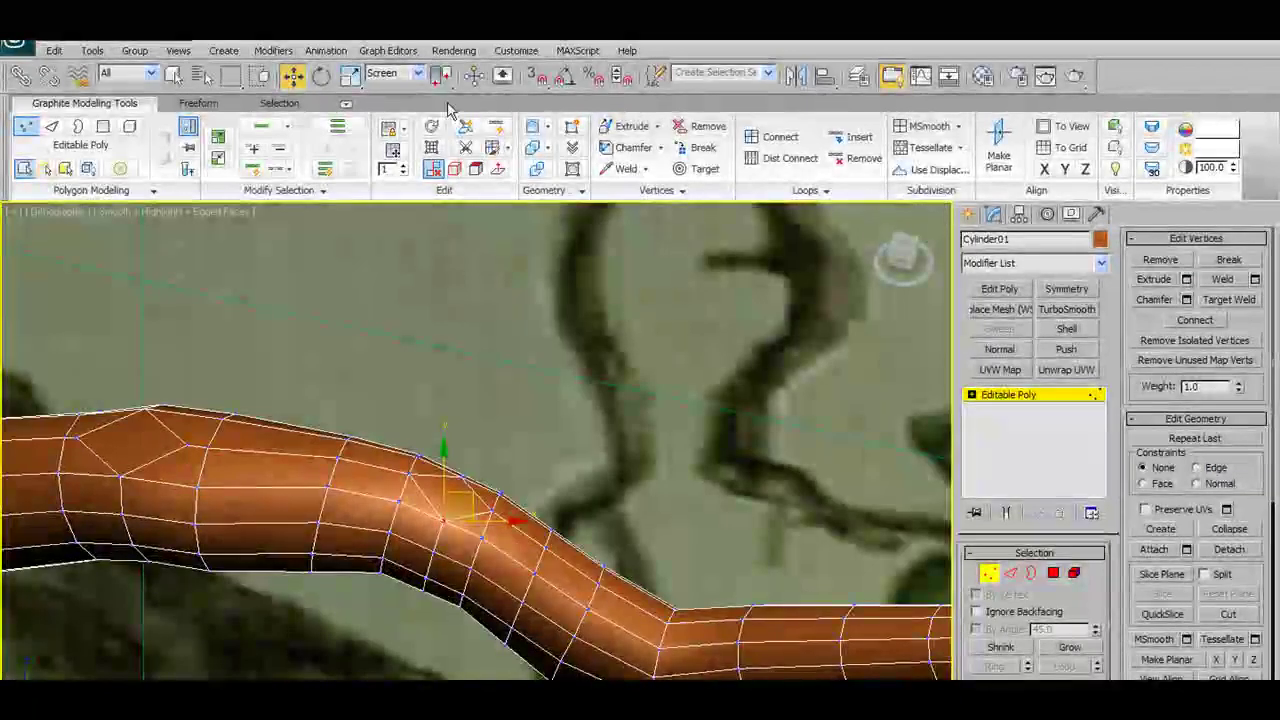
click(502, 147)
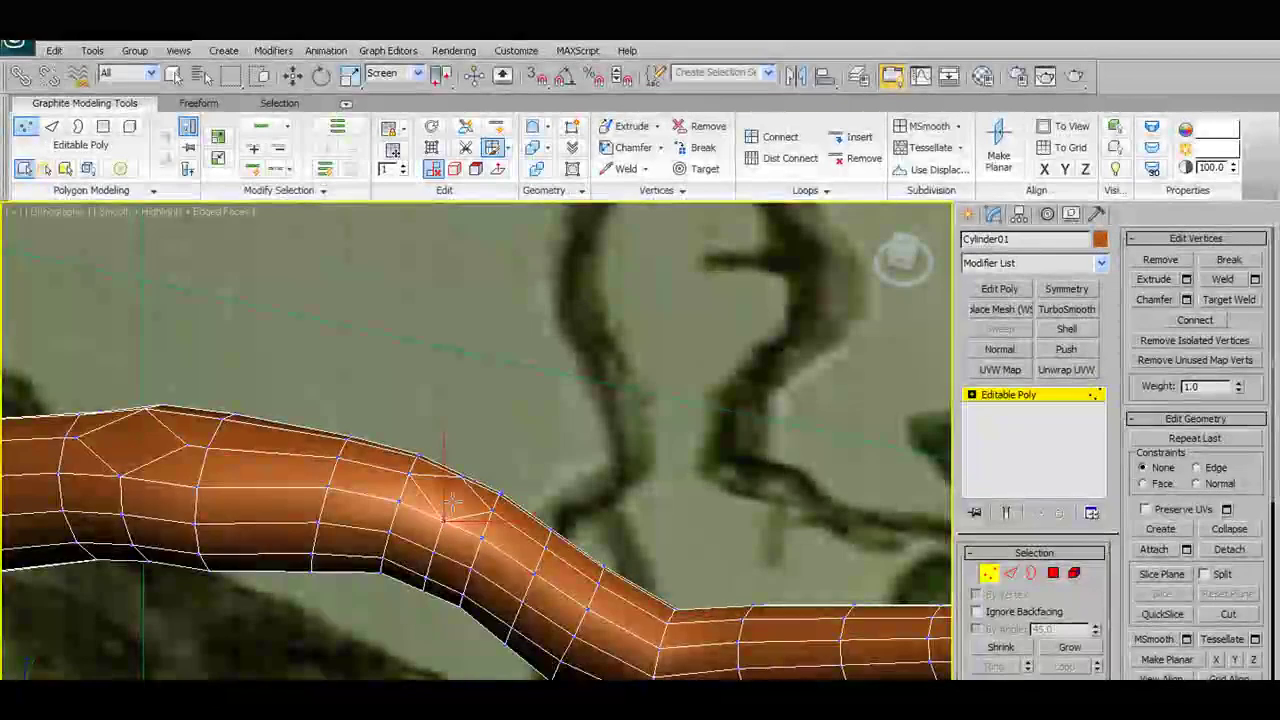
mouse_move(503, 503)
middle_down()
mouse_move(518, 497)
mouse_move(449, 523)
mouse_move(434, 586)
mouse_move(397, 569)
mouse_move(533, 586)
mouse_move(527, 577)
middle_up()
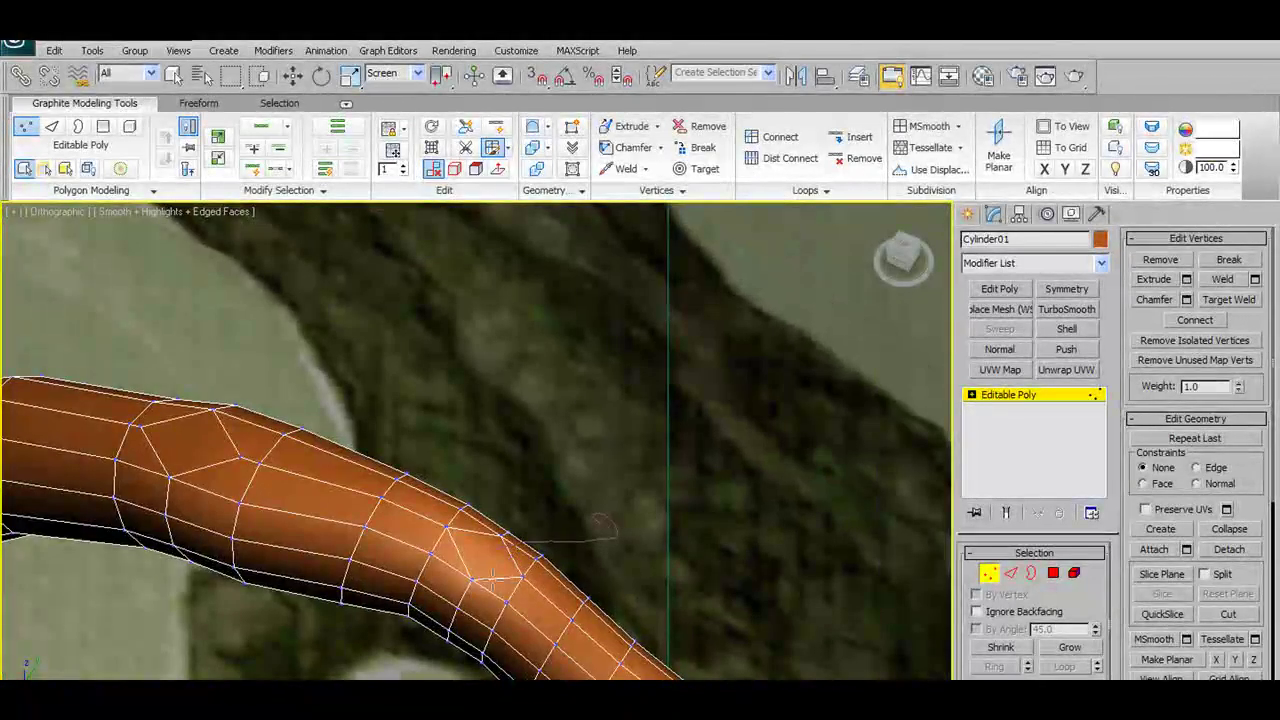
middle_drag(455, 432, 508, 474)
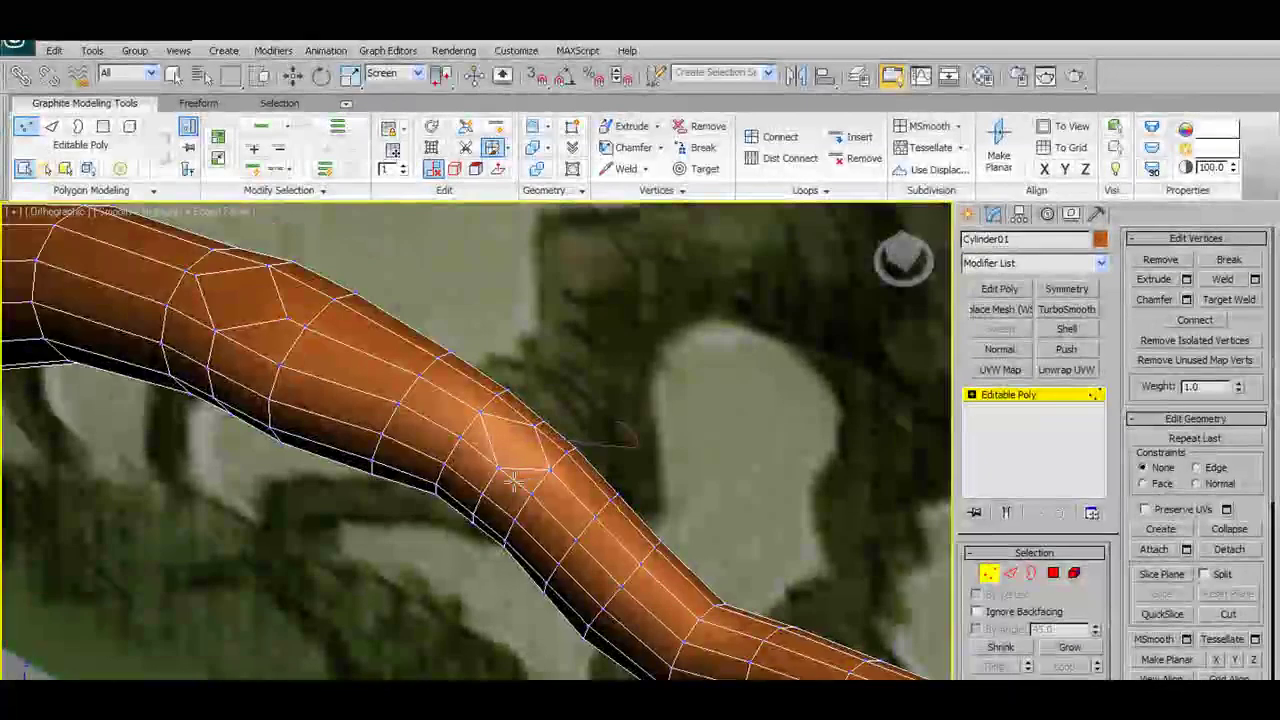
click(505, 475)
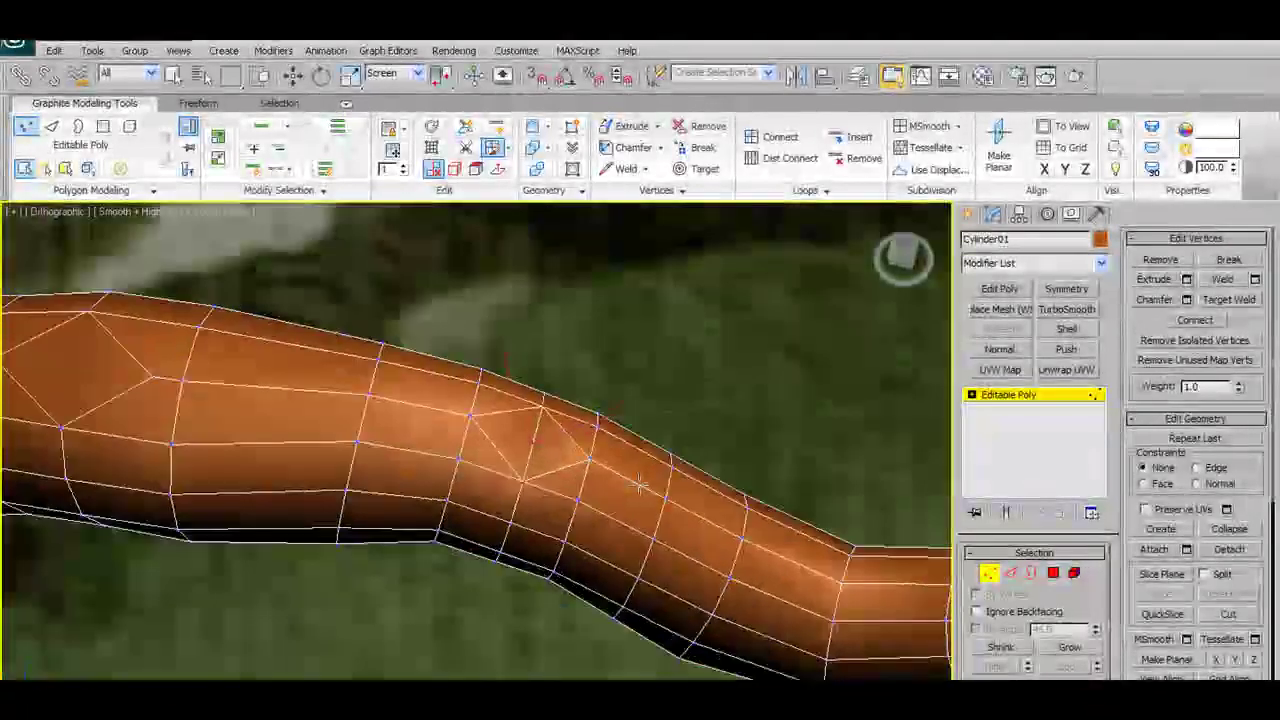
Cut a new edge from the bend vertex across the diamond face
key(w)
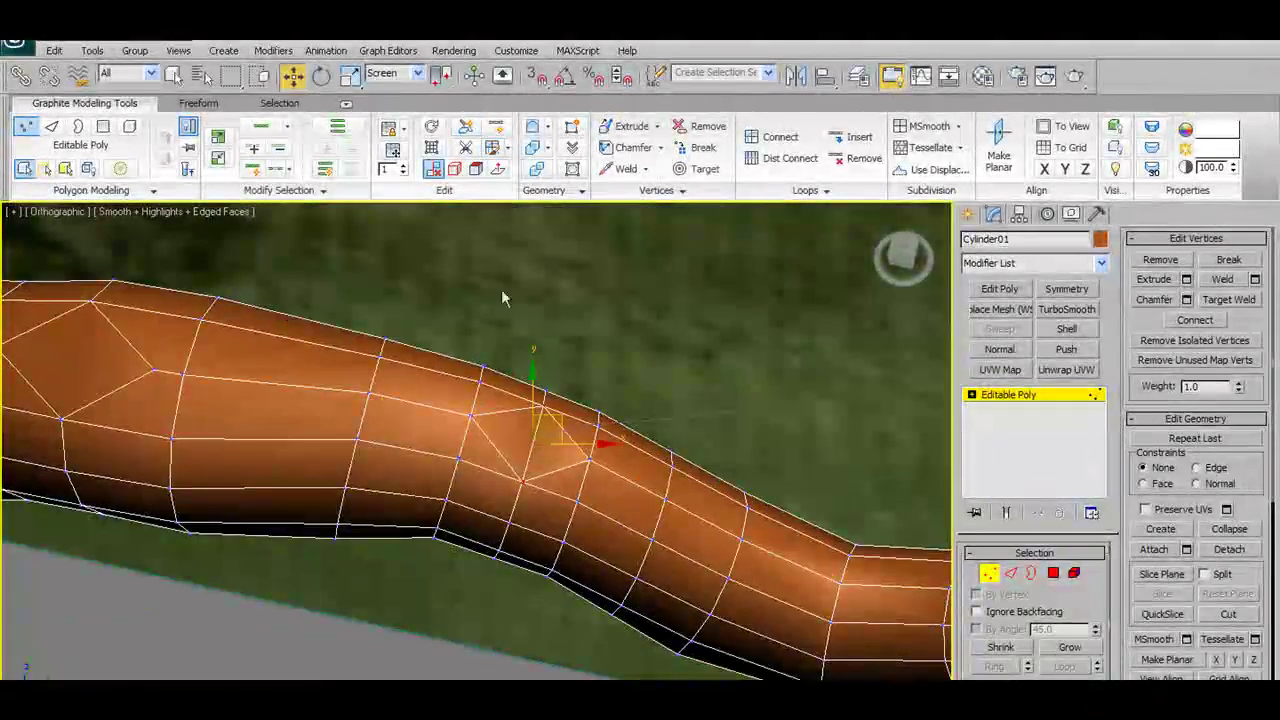
click(465, 147)
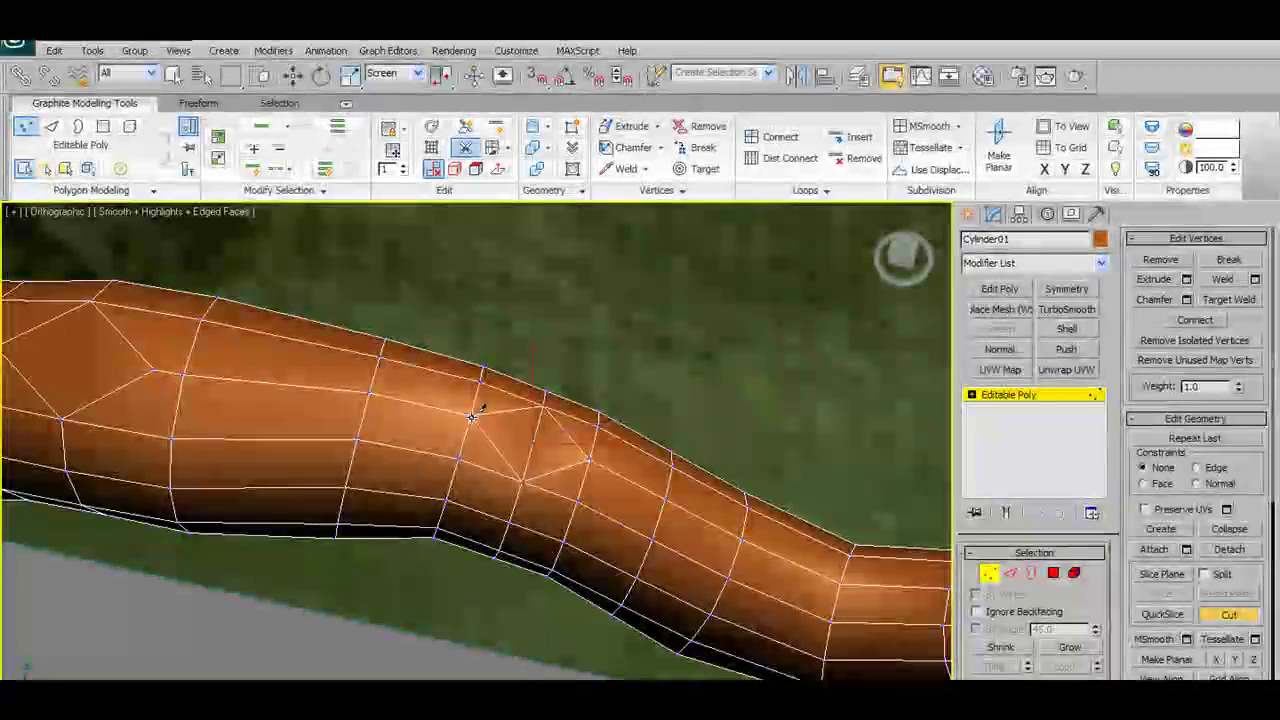
click(472, 415)
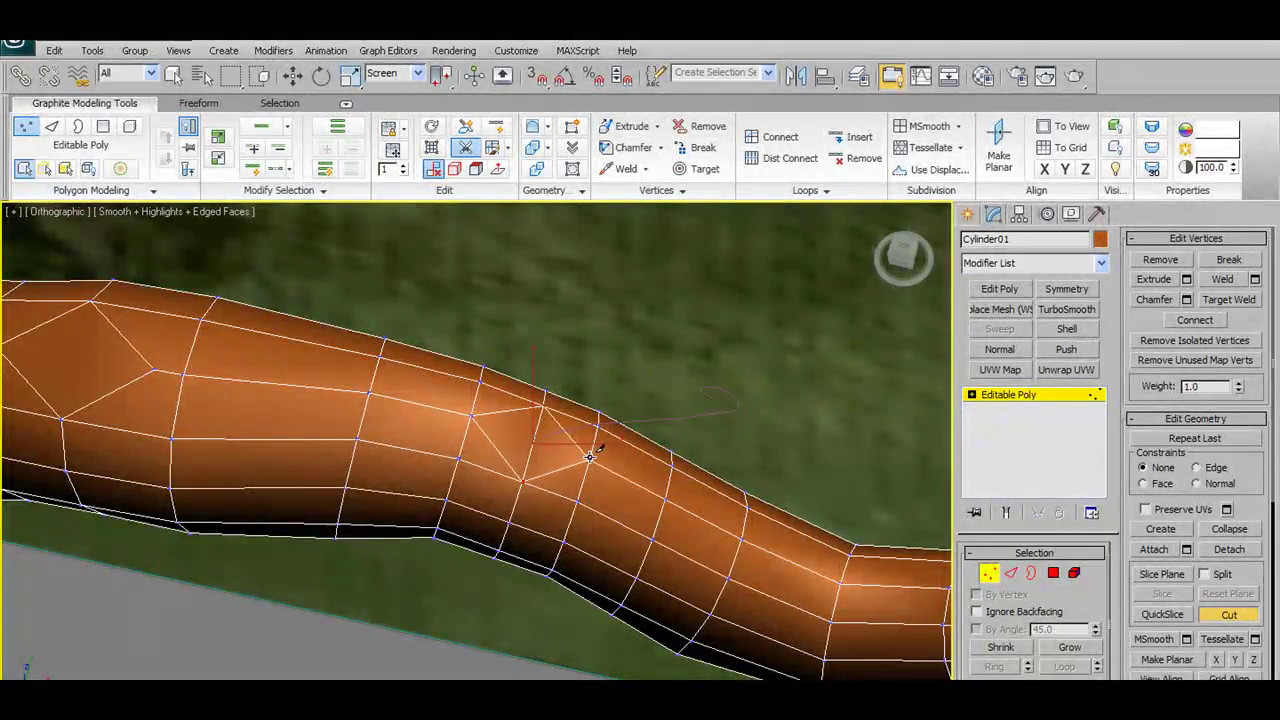
right_click(521, 432)
scroll(531, 551, up, 3)
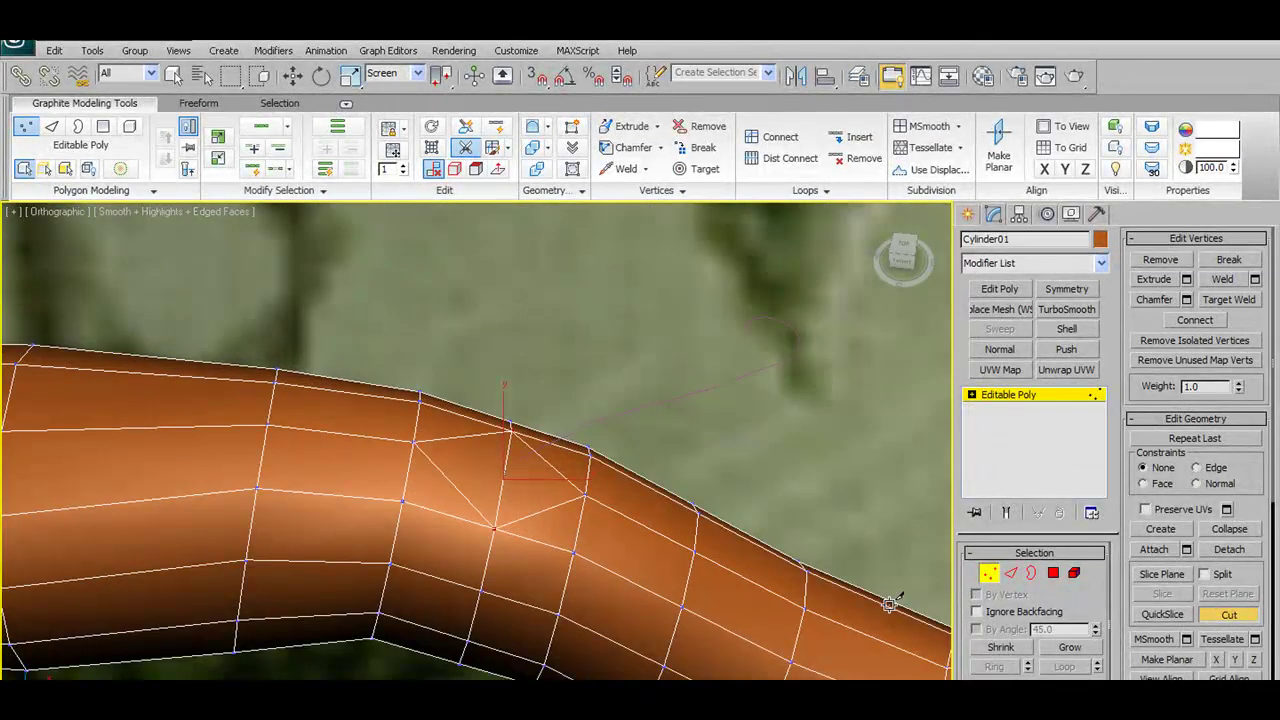
Check the new edge in Edge mode, then return to Vertex mode in the Front view
click(1011, 573)
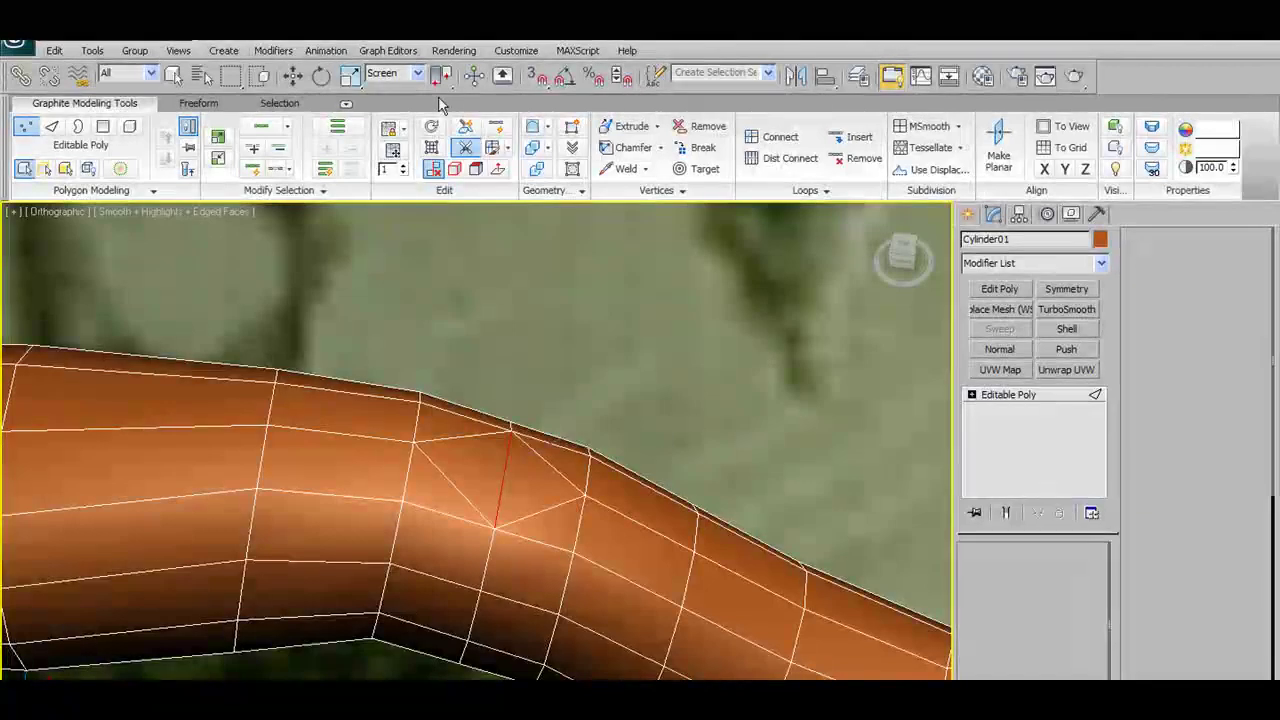
click(468, 152)
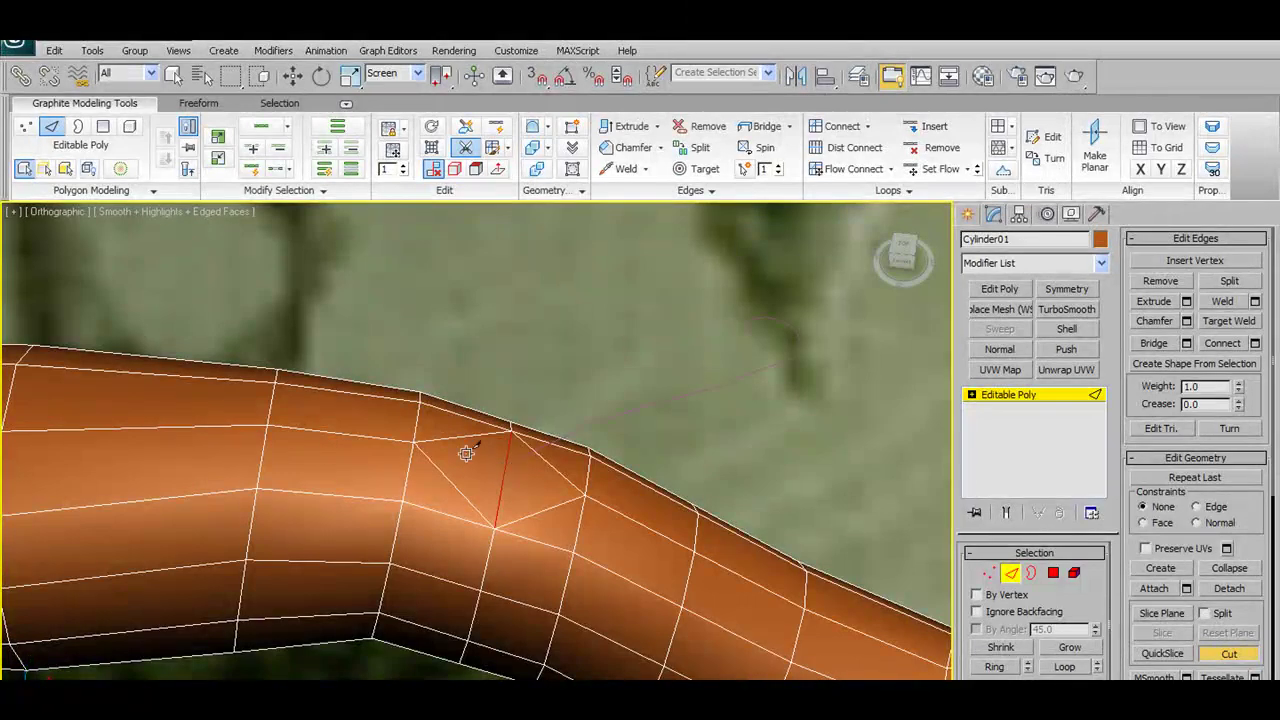
scroll(571, 523, down, 3)
scroll(563, 545, up, 3)
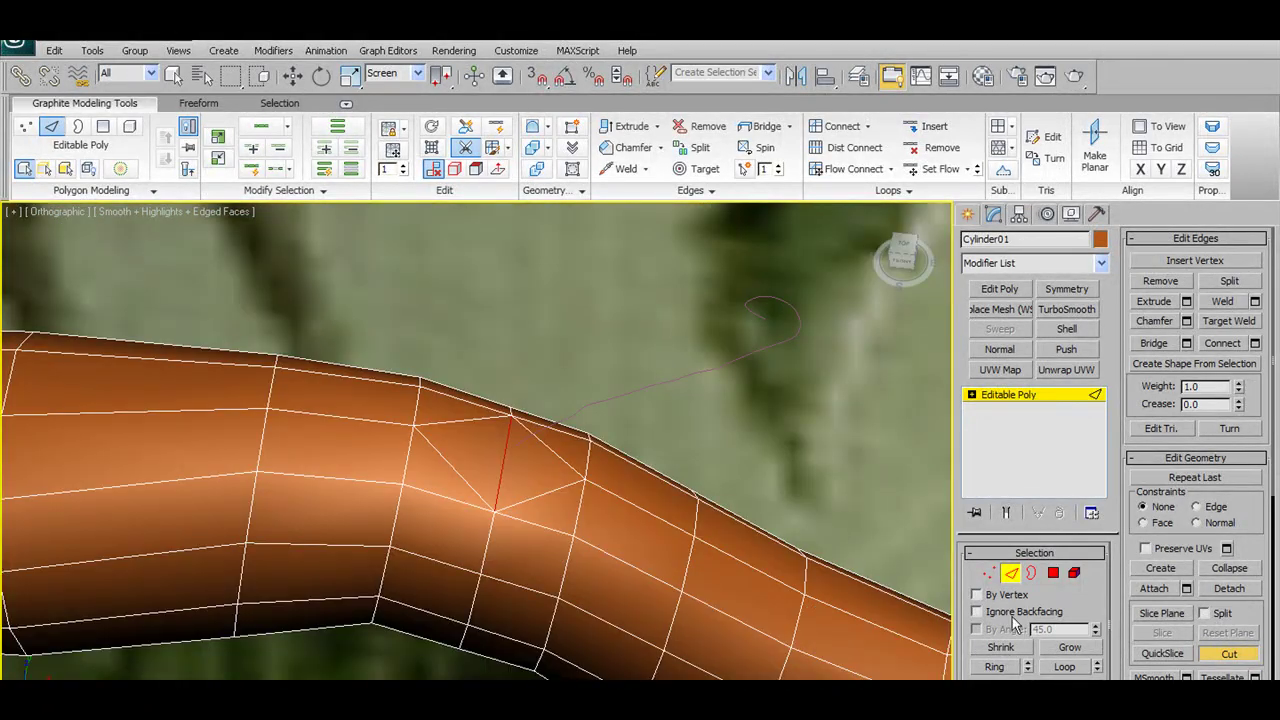
click(989, 573)
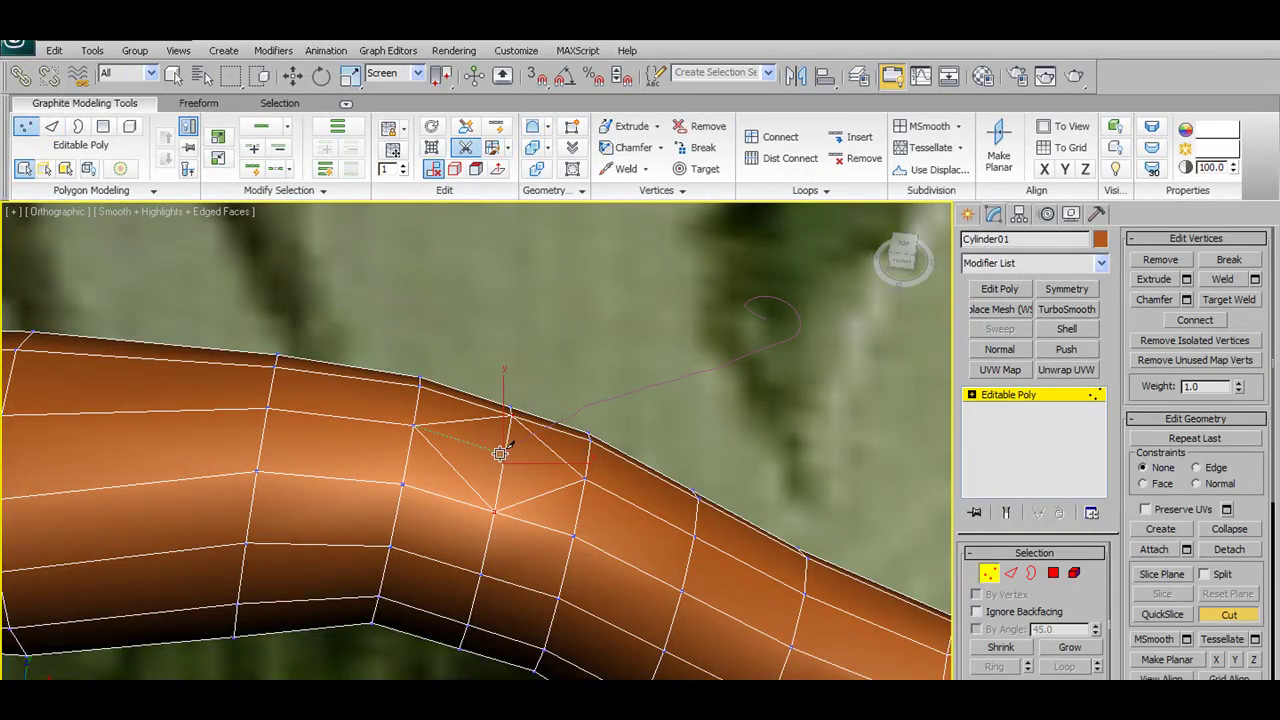
key(f)
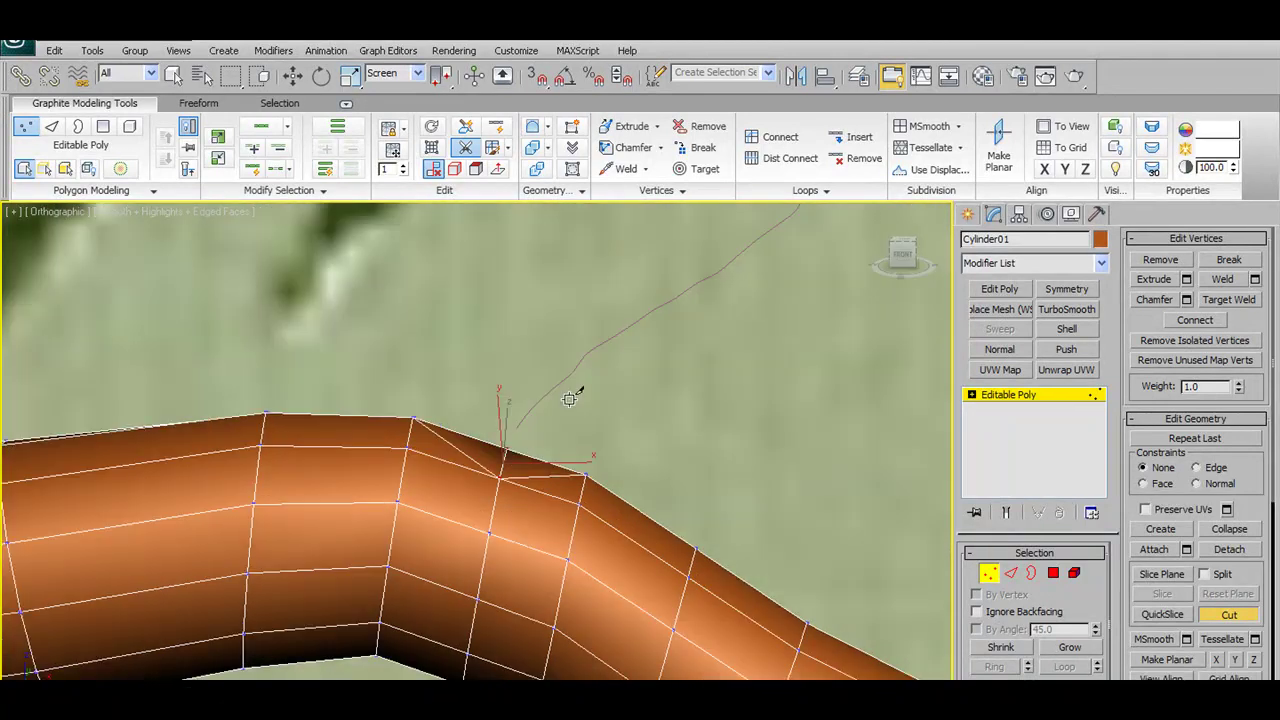
alt+middle_drag(569, 399, 640, 430)
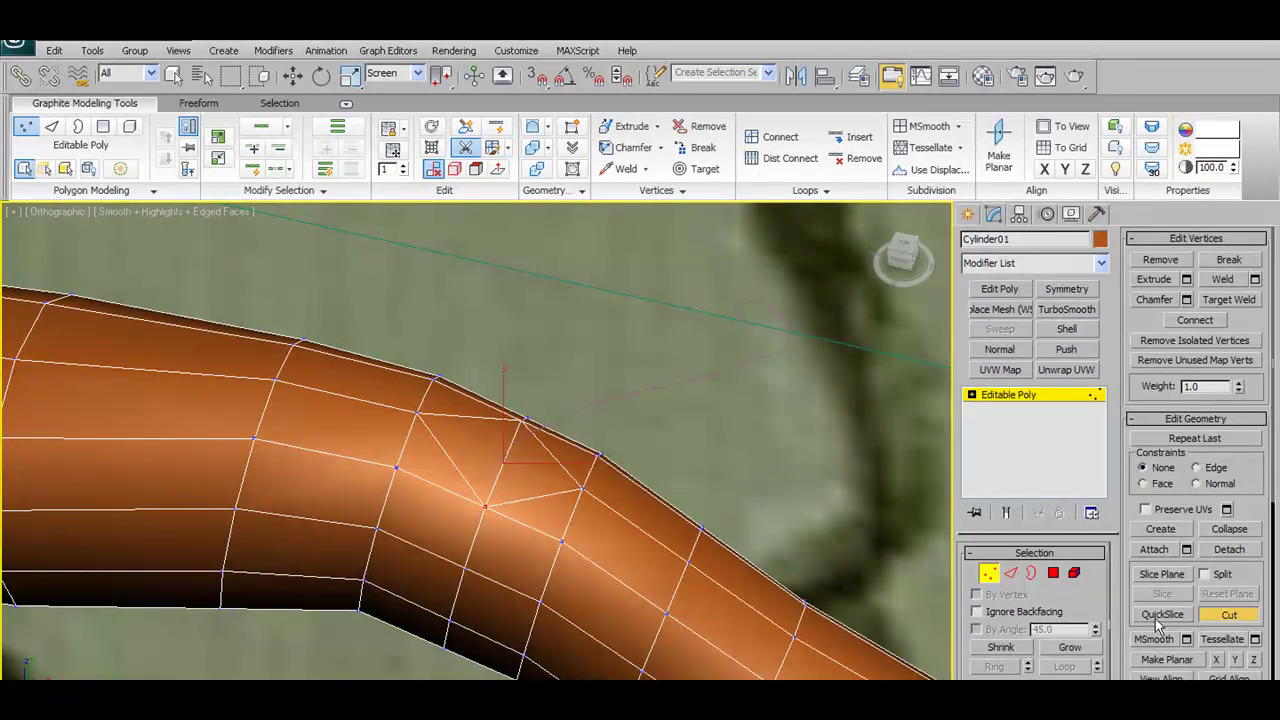
key(w)
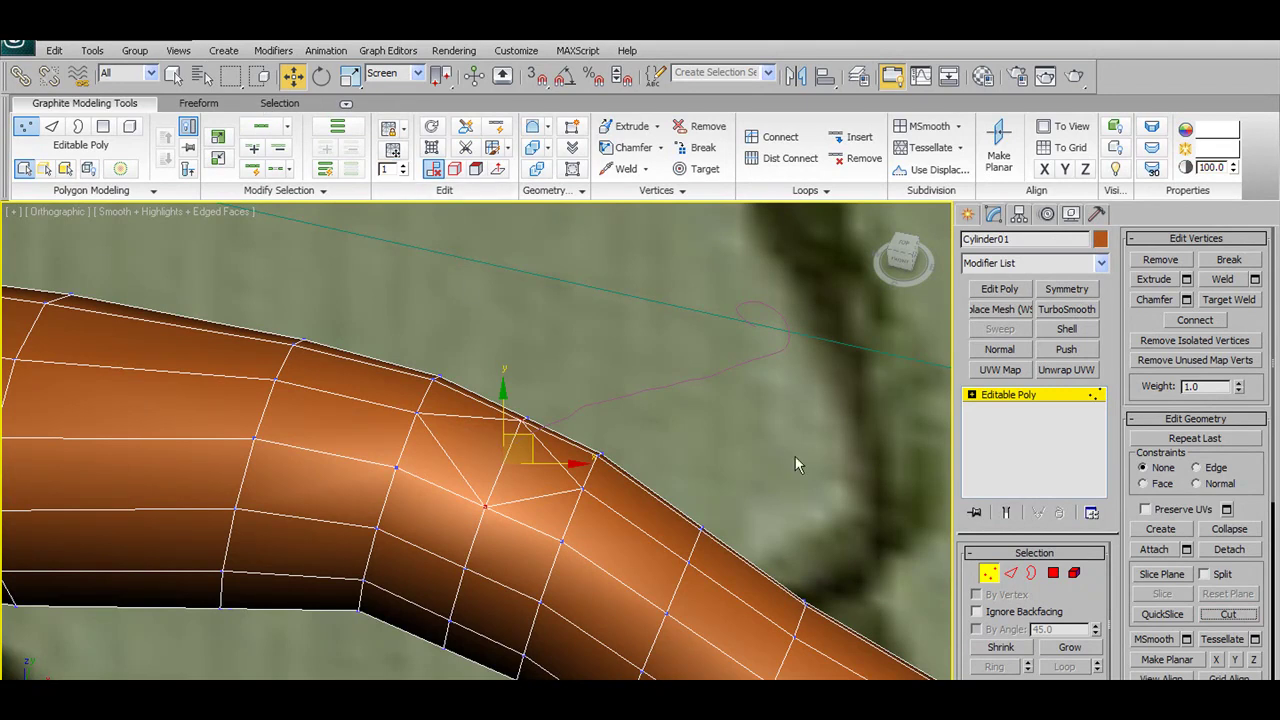
Connect the diagonal and bottom edges of the bend triangle with a new edge
click(51, 126)
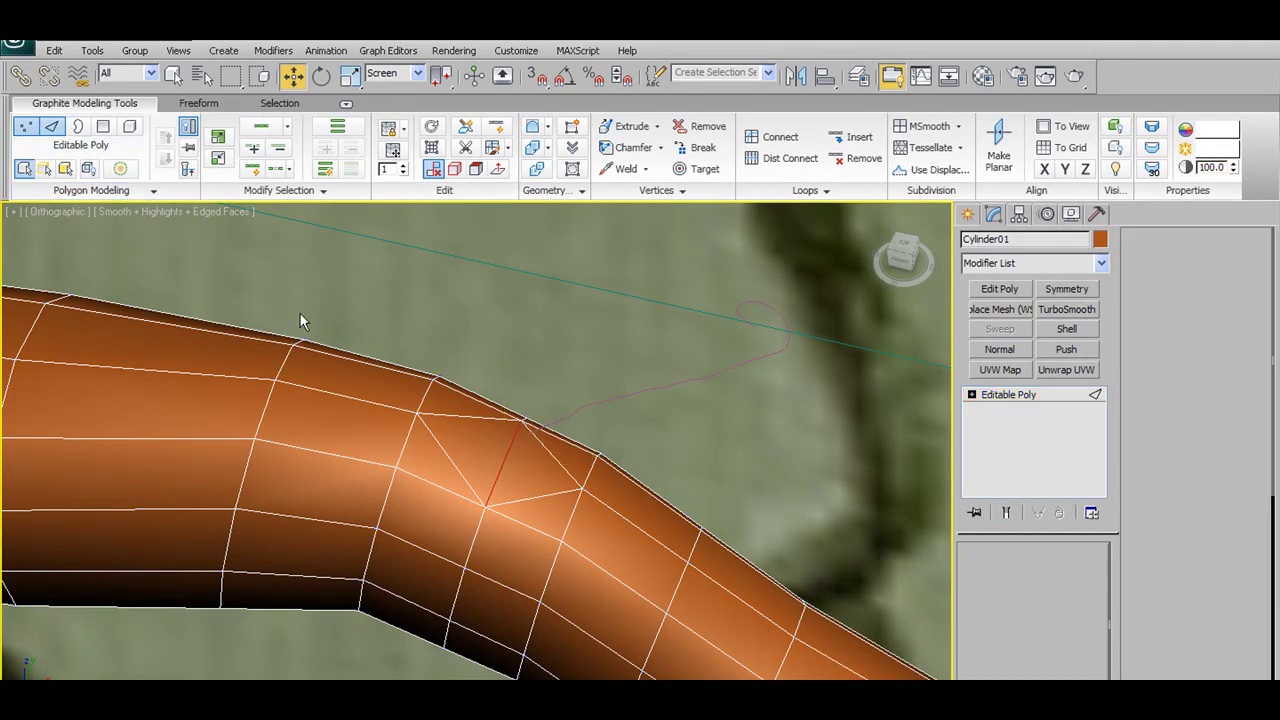
click(433, 437)
ctrl+click(540, 497)
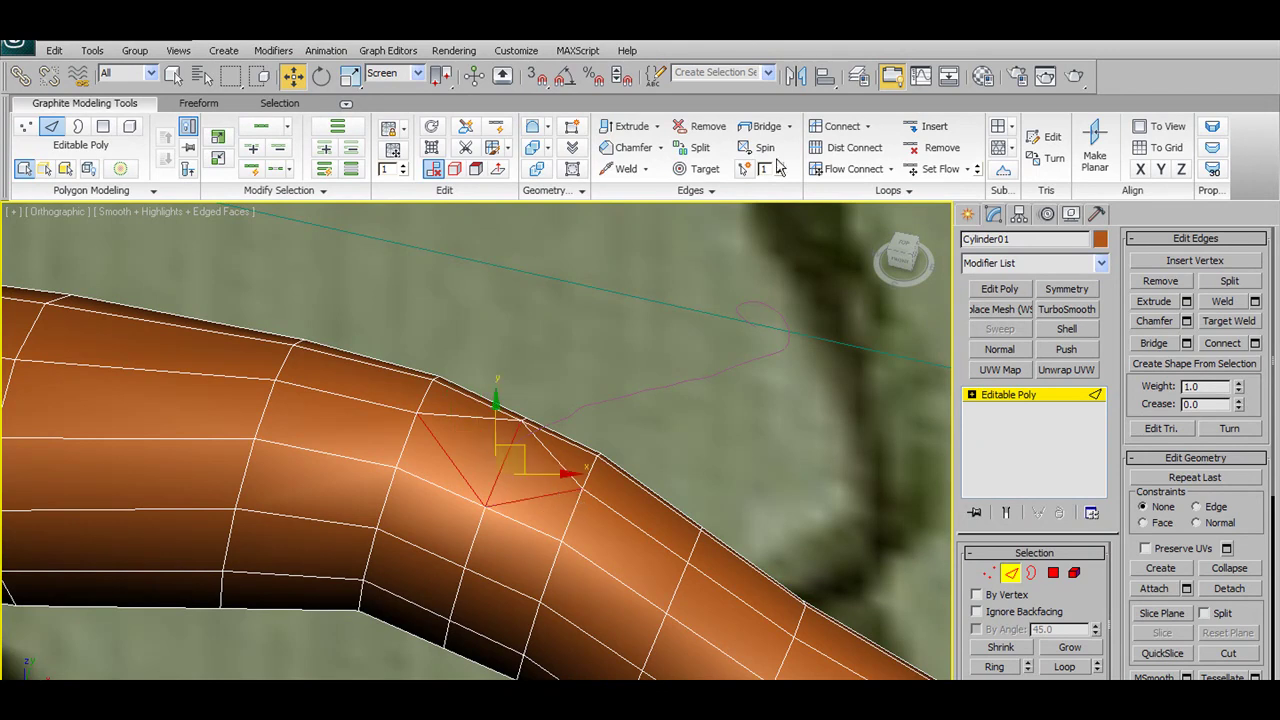
click(842, 126)
mouse_move(601, 369)
alt+middle_down()
mouse_move(500, 429)
mouse_move(480, 434)
mouse_move(477, 417)
alt+middle_up()
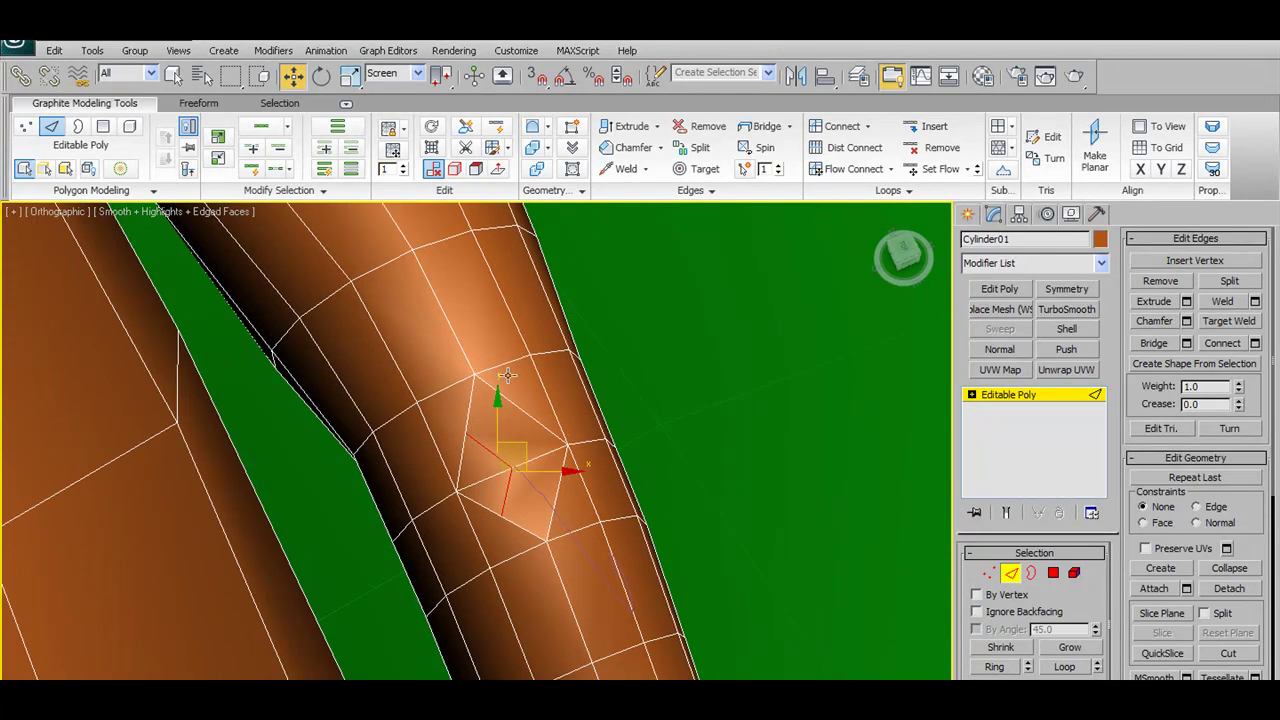
Target Weld the lower bend vertex onto the vertex above it
click(700, 169)
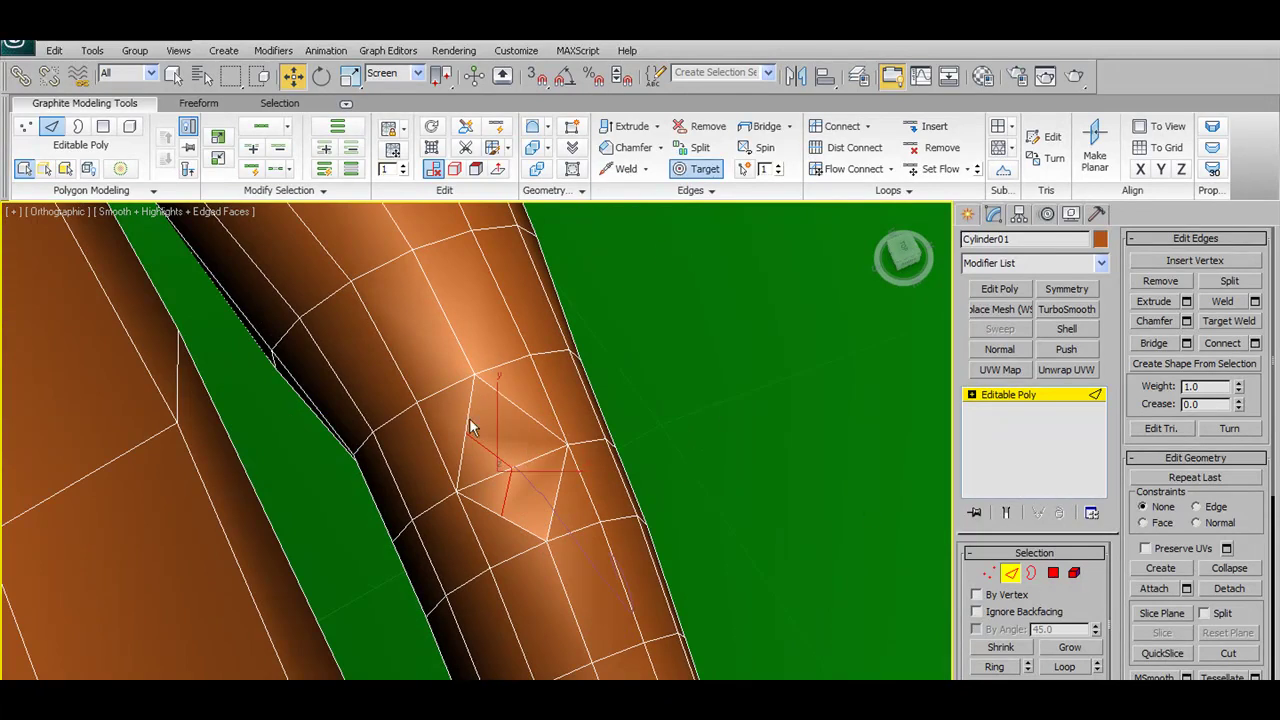
click(24, 126)
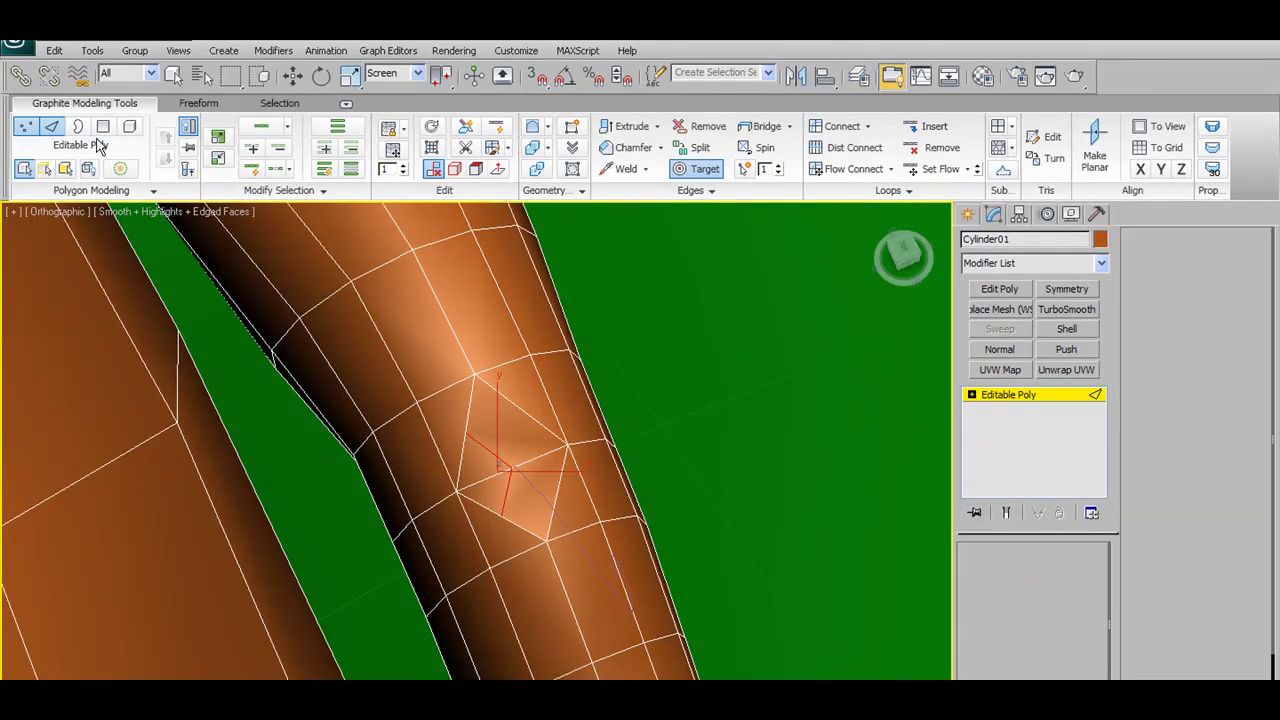
key(w)
click(467, 434)
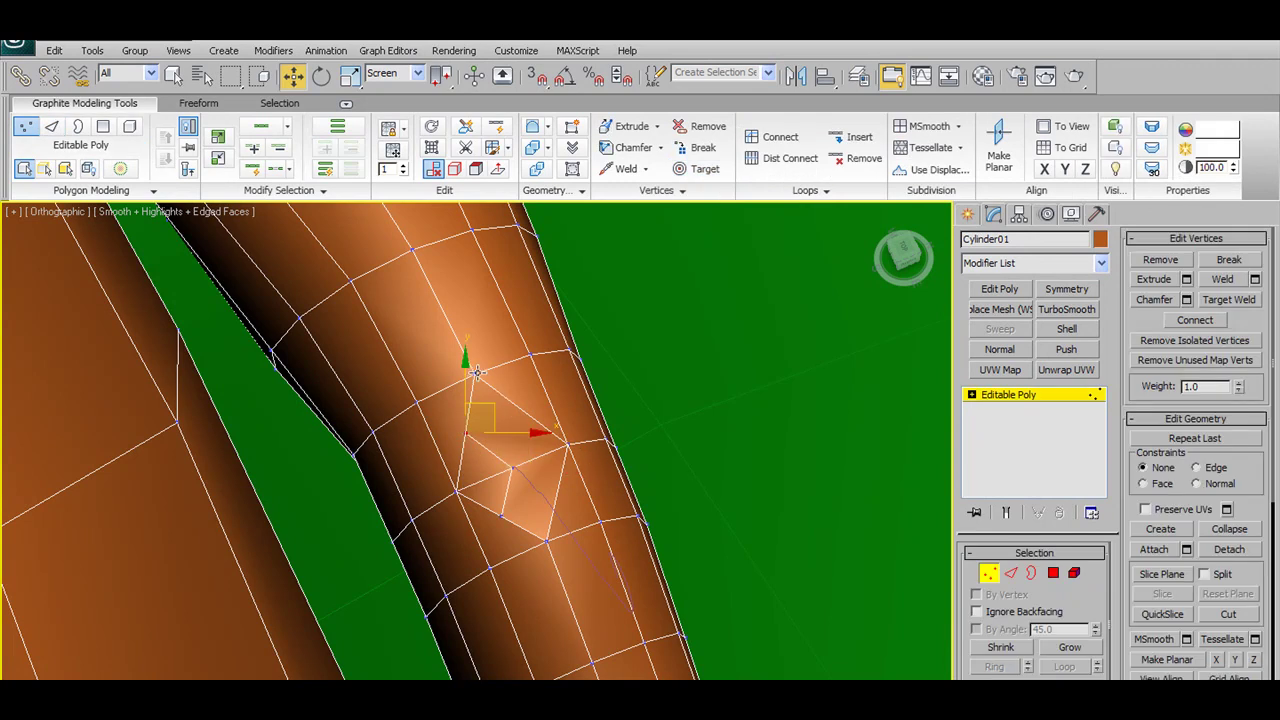
click(700, 169)
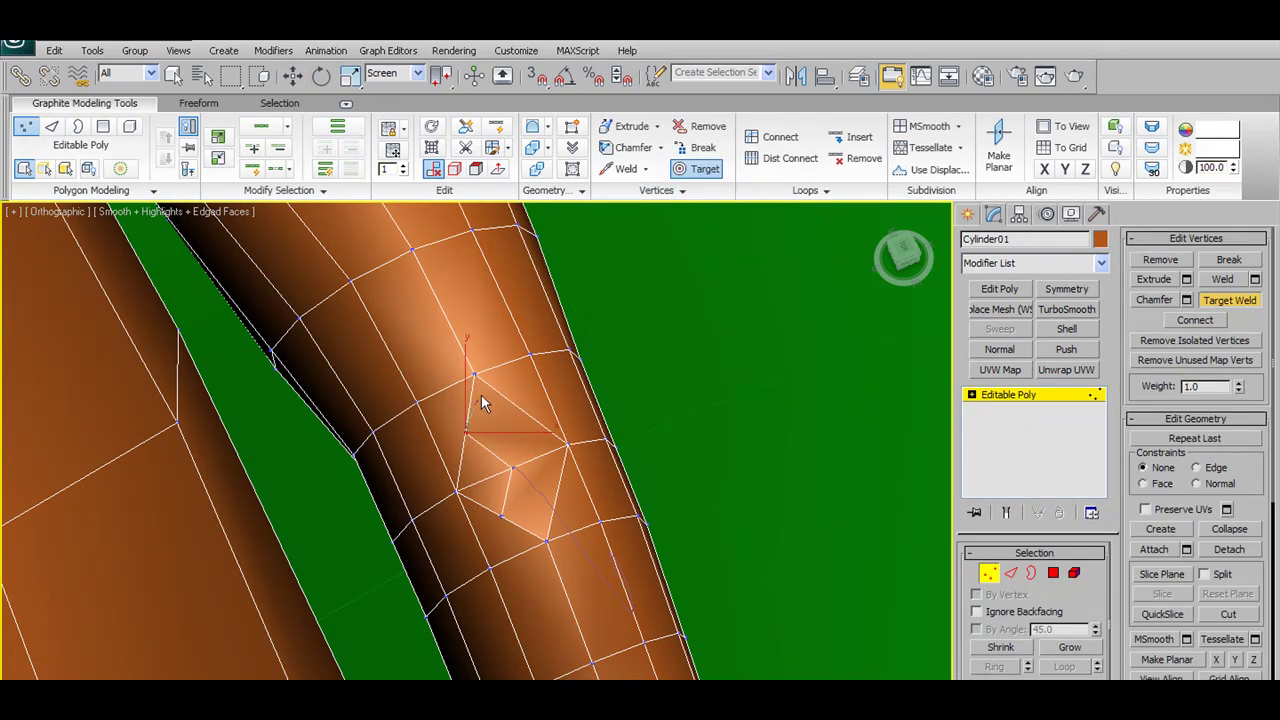
click(476, 377)
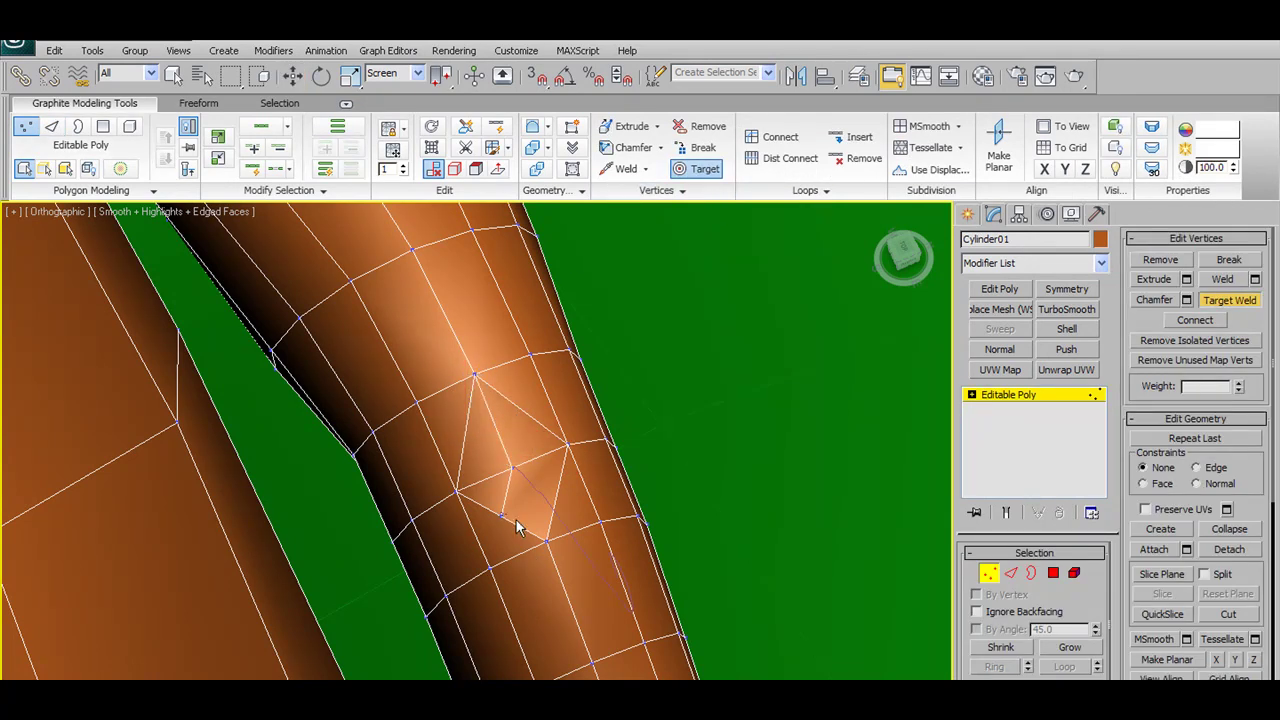
Inspect the edges around the branch bend in Edge mode
scroll(551, 565, down, 5)
scroll(576, 555, down, 3)
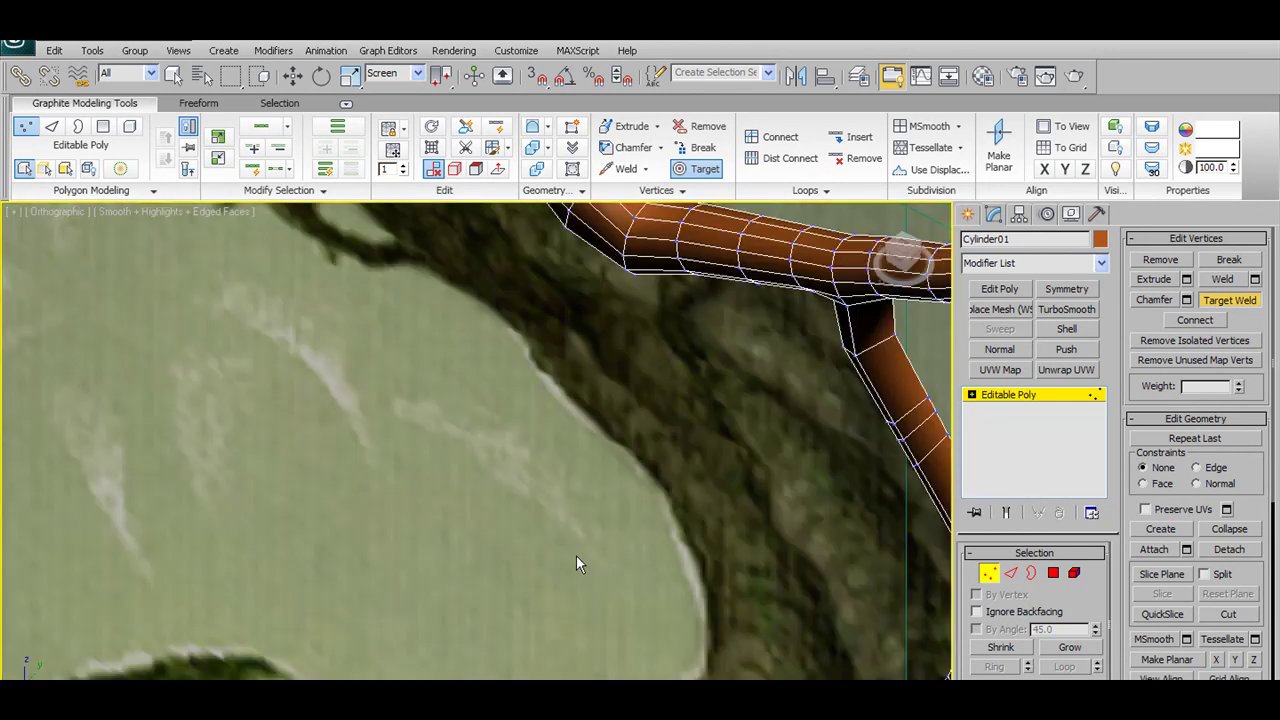
scroll(576, 555, down, 3)
scroll(577, 510, up, 3)
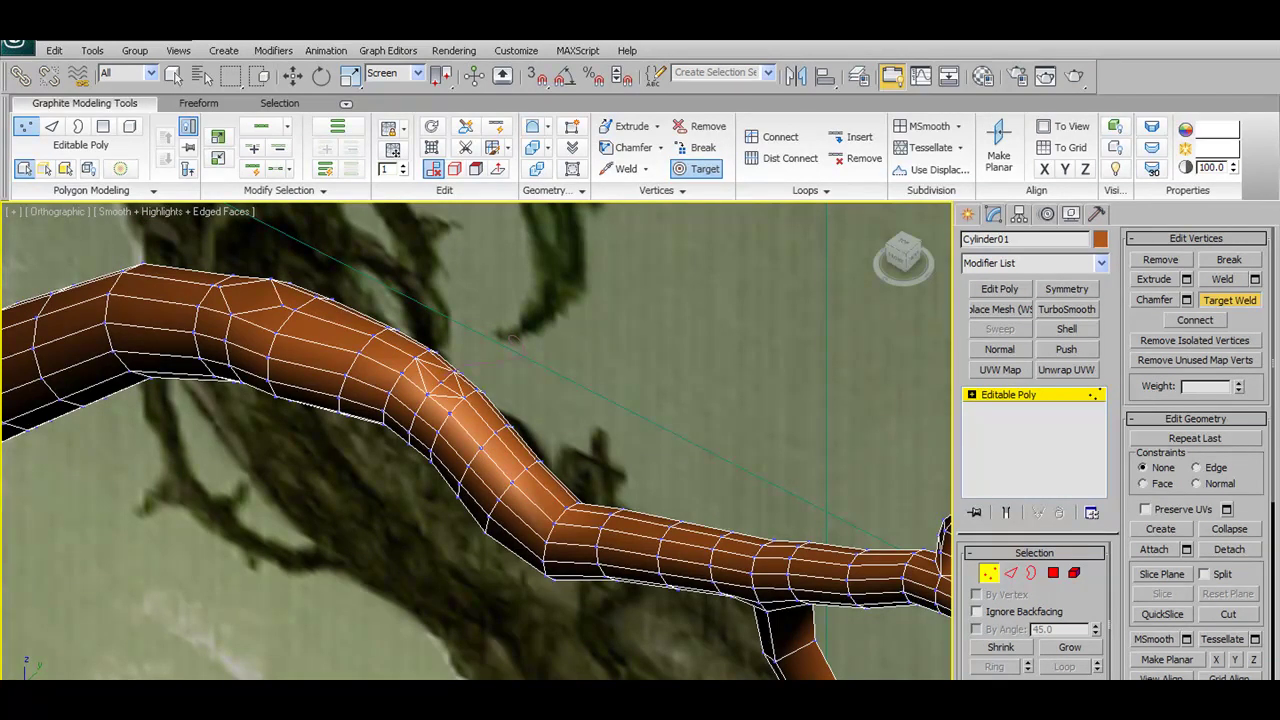
scroll(505, 455, up, 5)
scroll(505, 455, down, 5)
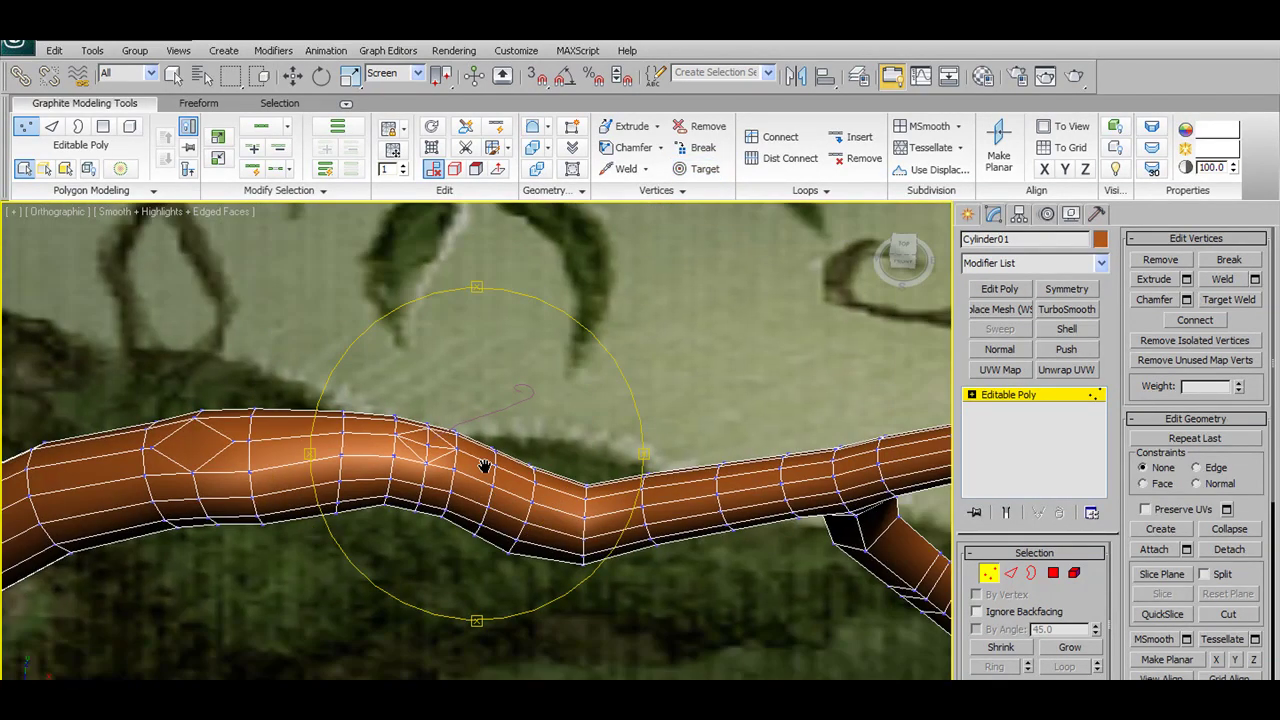
scroll(450, 478, up, 4)
alt+middle_drag(450, 478, 543, 523)
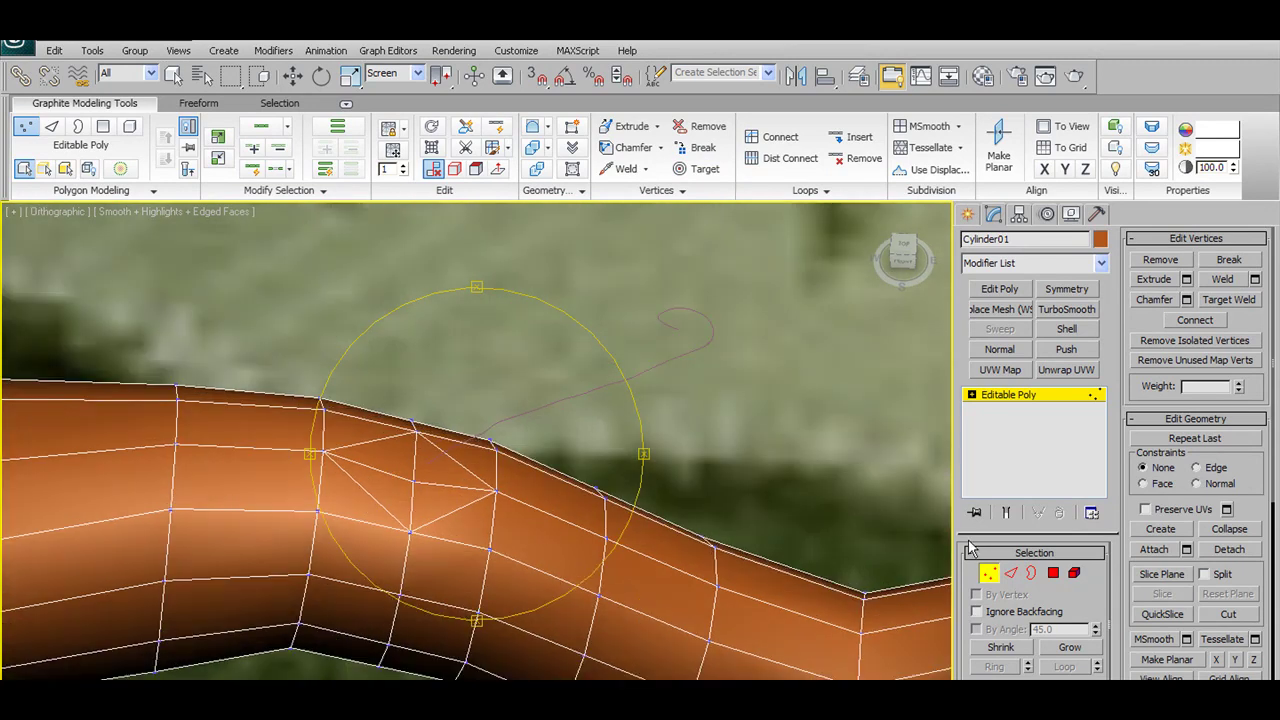
click(992, 571)
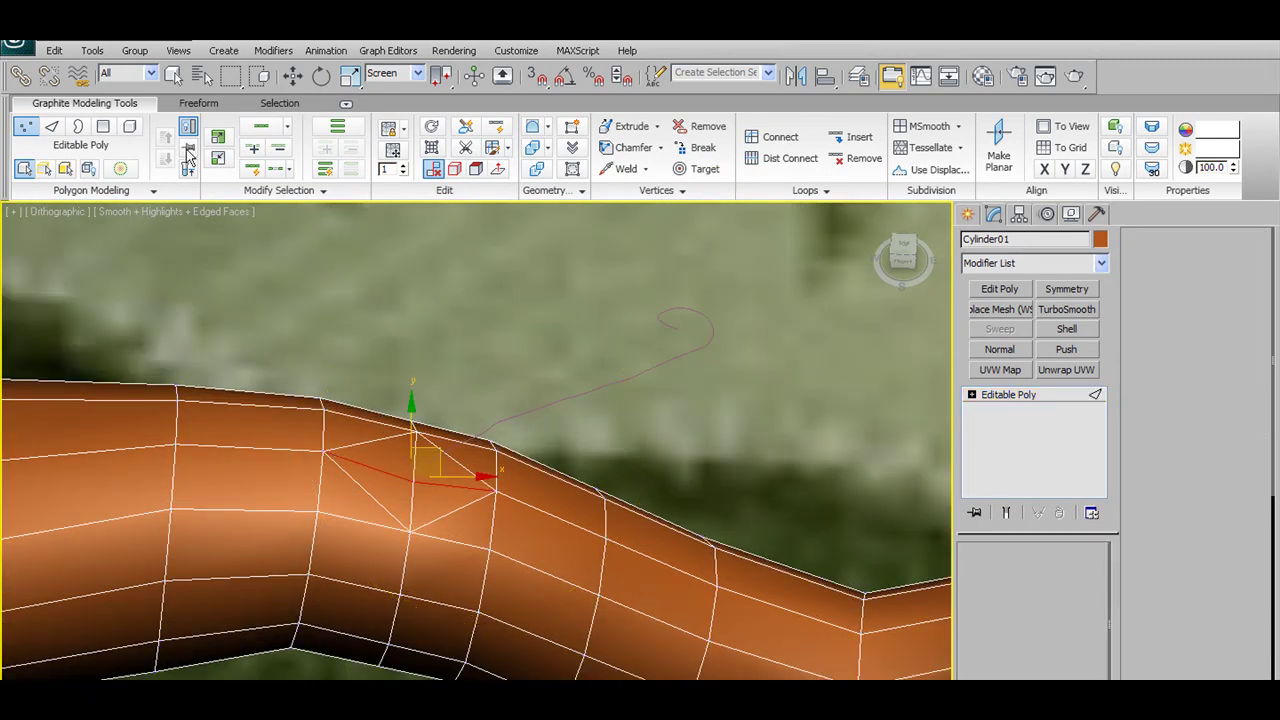
key(2)
click(380, 443)
click(360, 490)
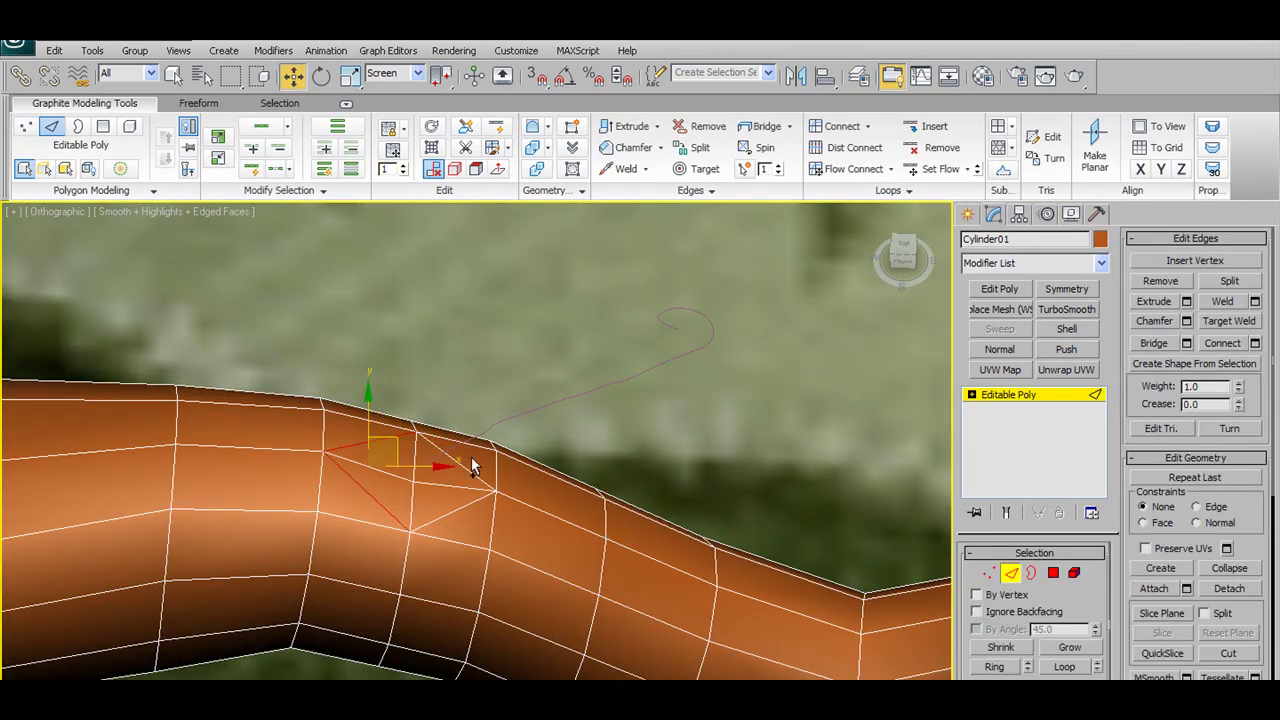
click(464, 498)
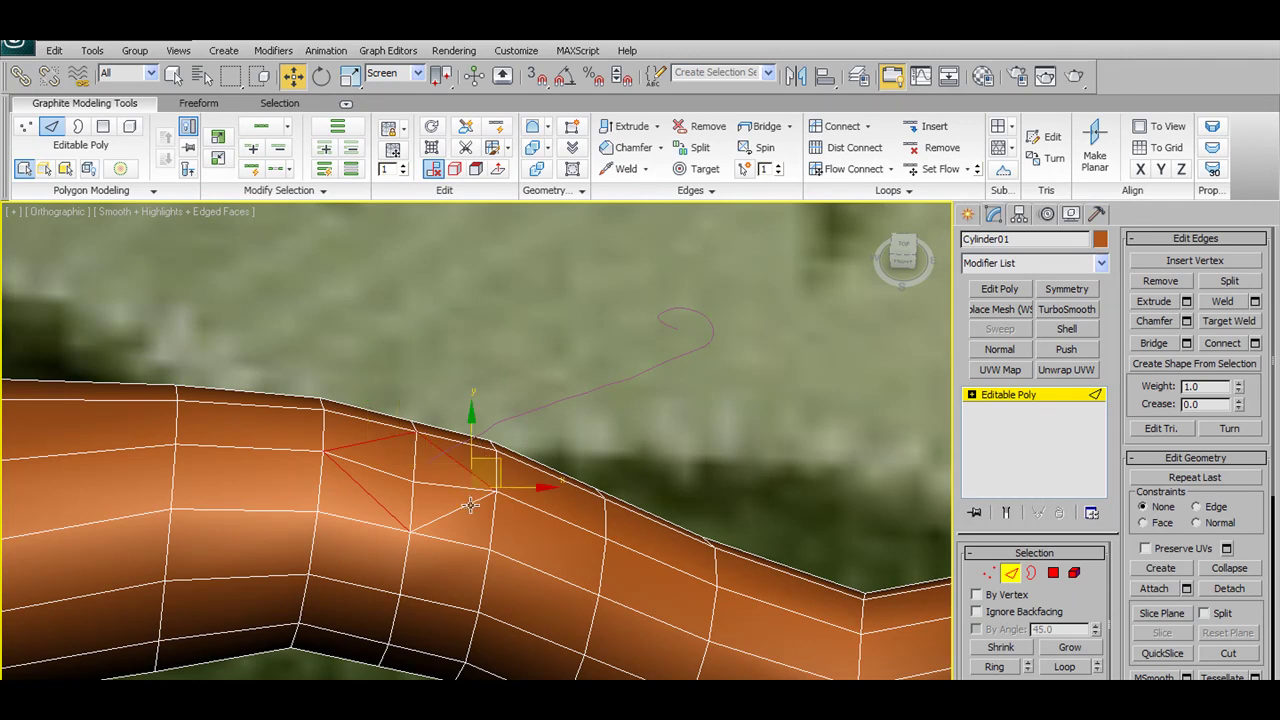
click(486, 492)
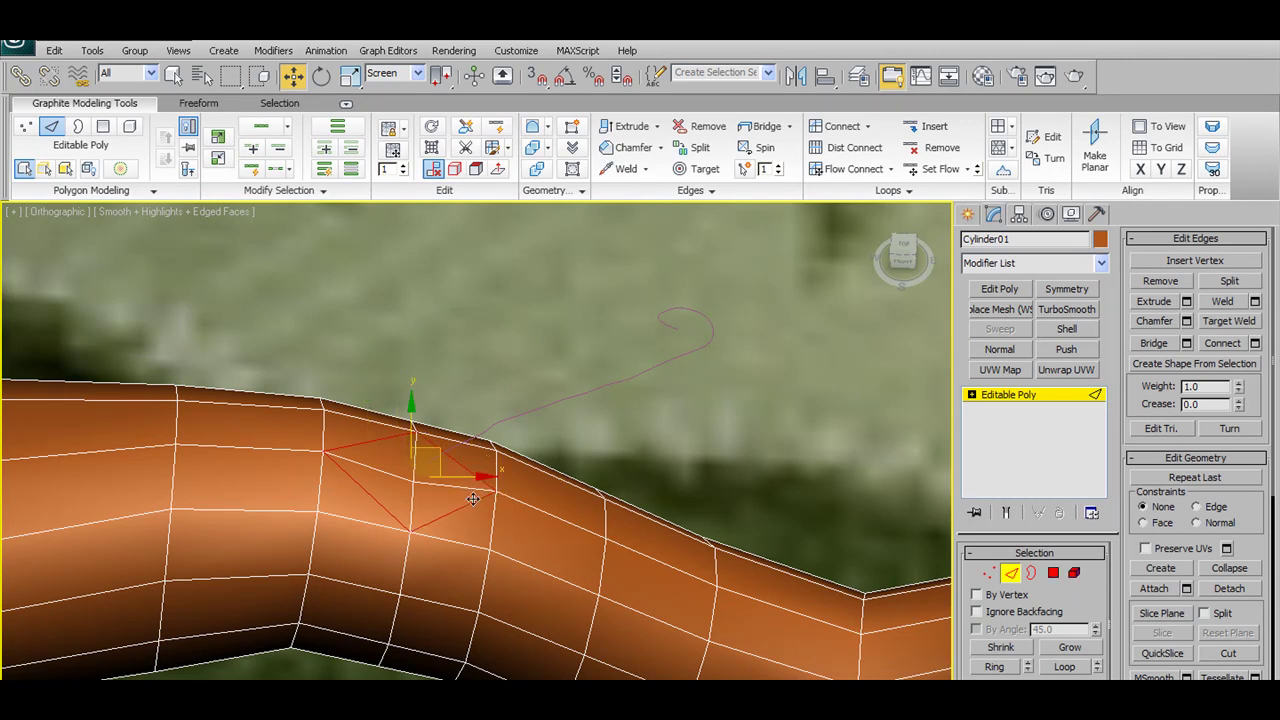
scroll(846, 222, down, 2)
click(572, 484)
mouse_move(572, 484)
alt+middle_down()
mouse_move(547, 468)
mouse_move(540, 378)
mouse_move(482, 579)
mouse_move(506, 466)
mouse_move(506, 526)
alt+middle_up()
scroll(506, 526, up, 2)
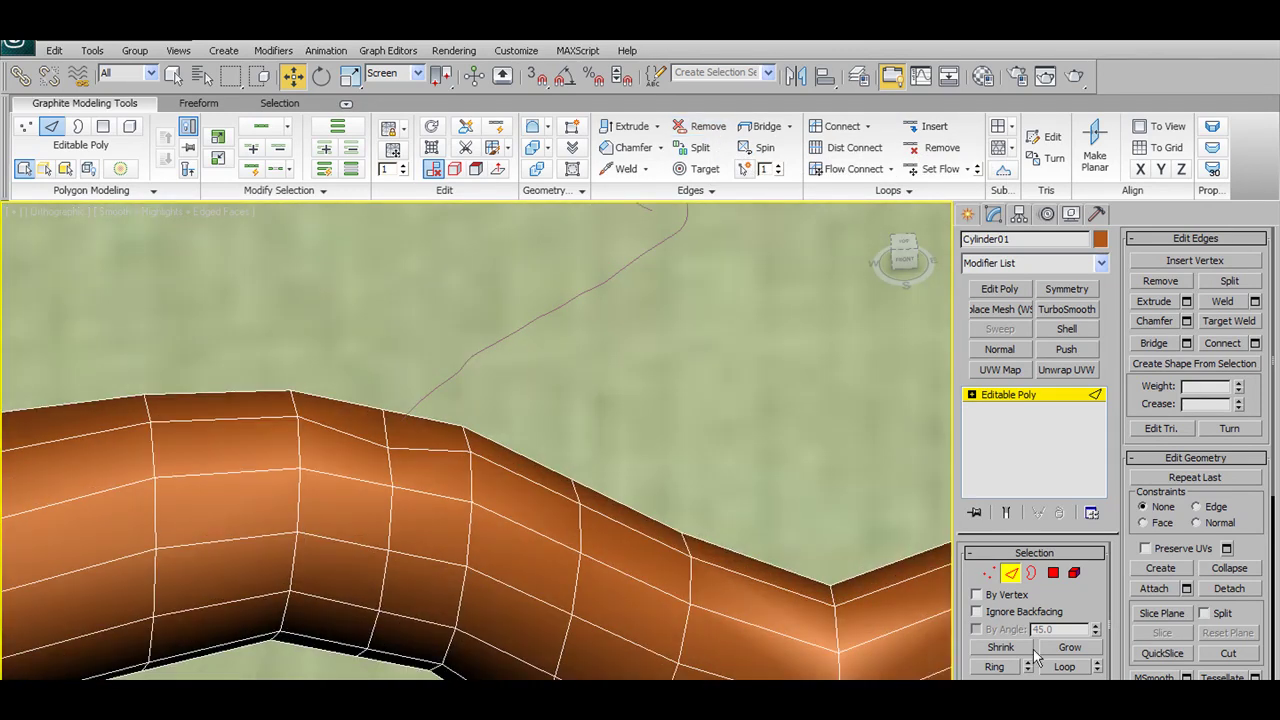
In the Front view, select the top bend vertex and nudge it up and right
click(989, 574)
key(f)
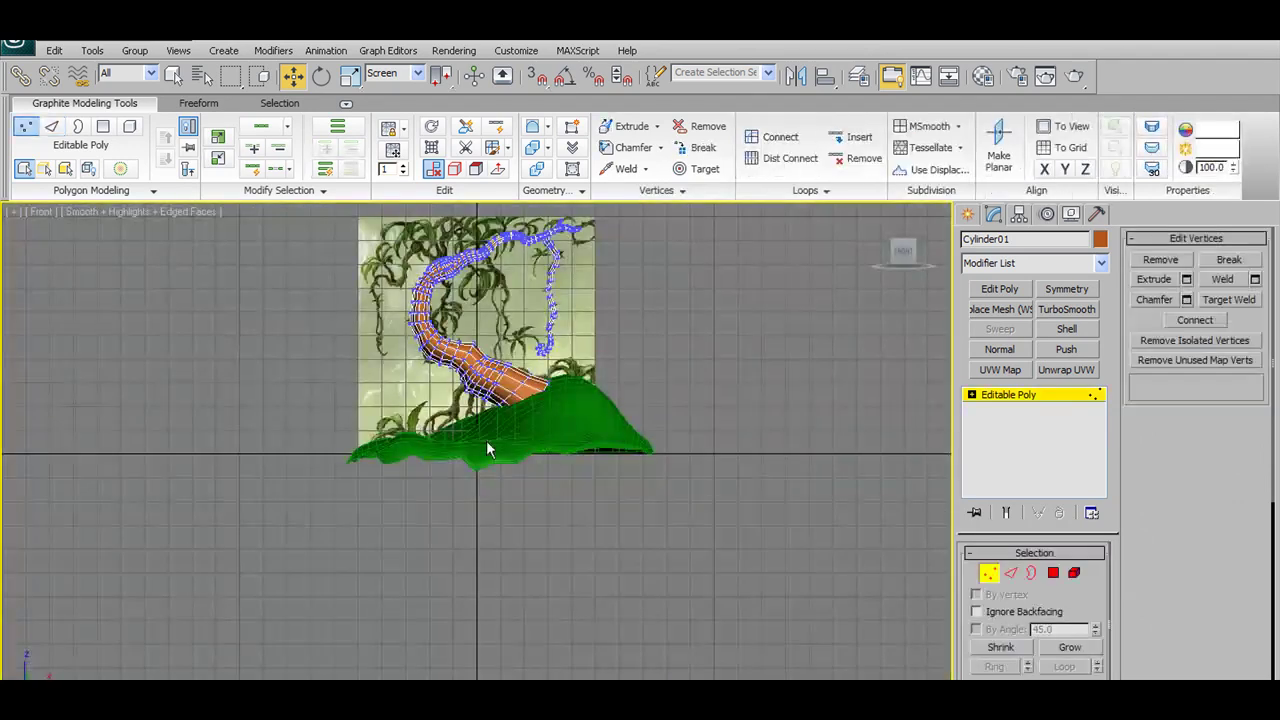
scroll(486, 450, up, 5)
scroll(497, 454, up, 3)
mouse_move(498, 456)
middle_down()
mouse_move(482, 551)
mouse_move(449, 500)
middle_up()
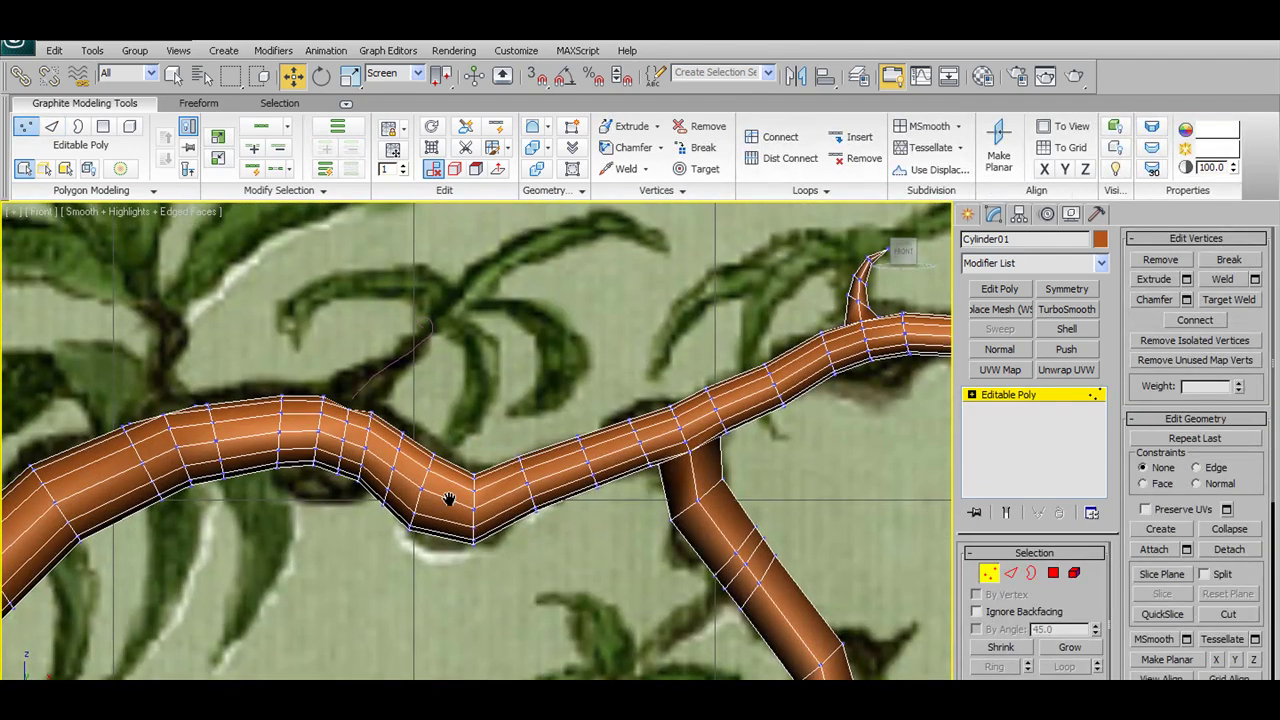
scroll(403, 449, up, 3)
scroll(540, 480, up, 2)
scroll(502, 470, up, 2)
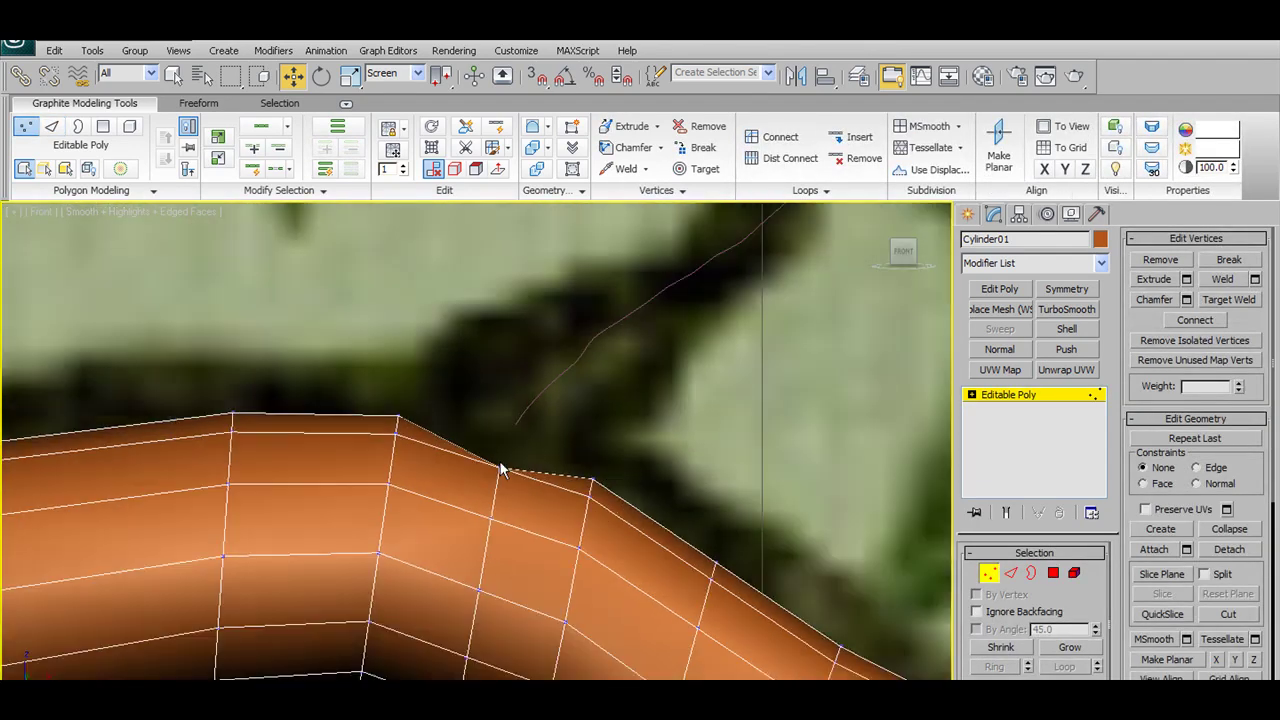
click(500, 464)
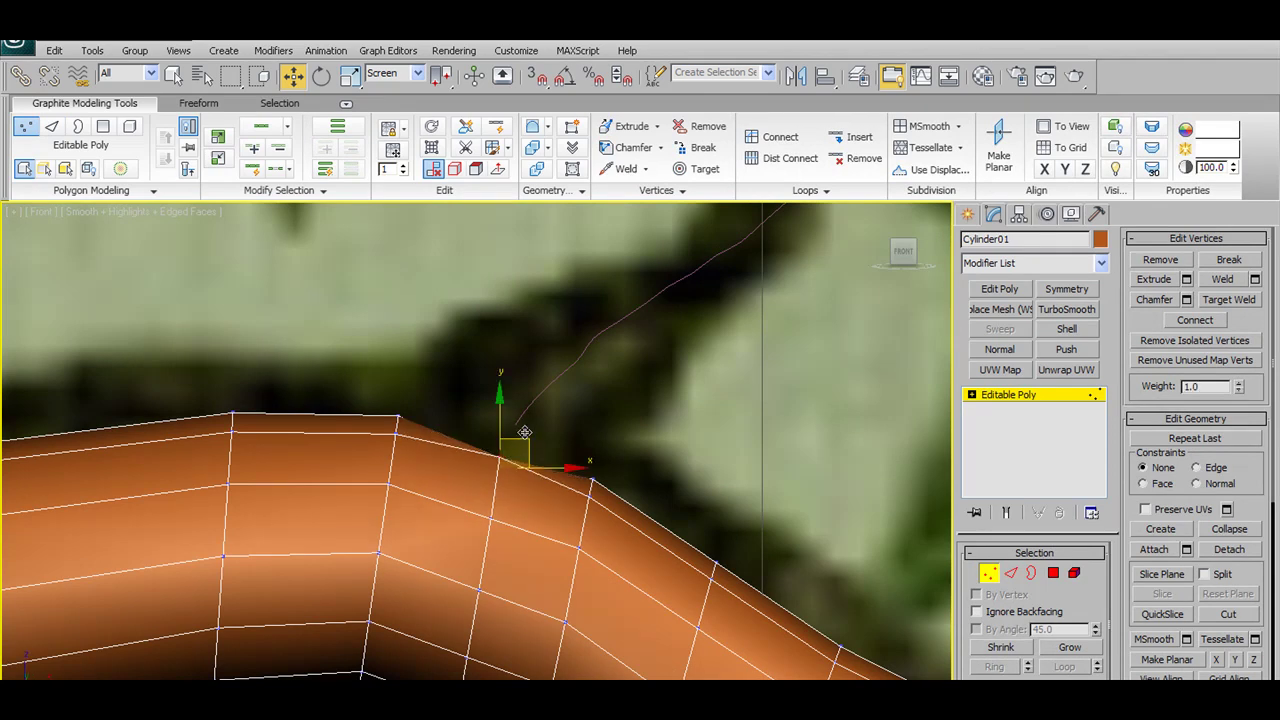
mouse_move(524, 443)
alt+middle_down()
mouse_move(530, 456)
mouse_move(531, 433)
alt+middle_up()
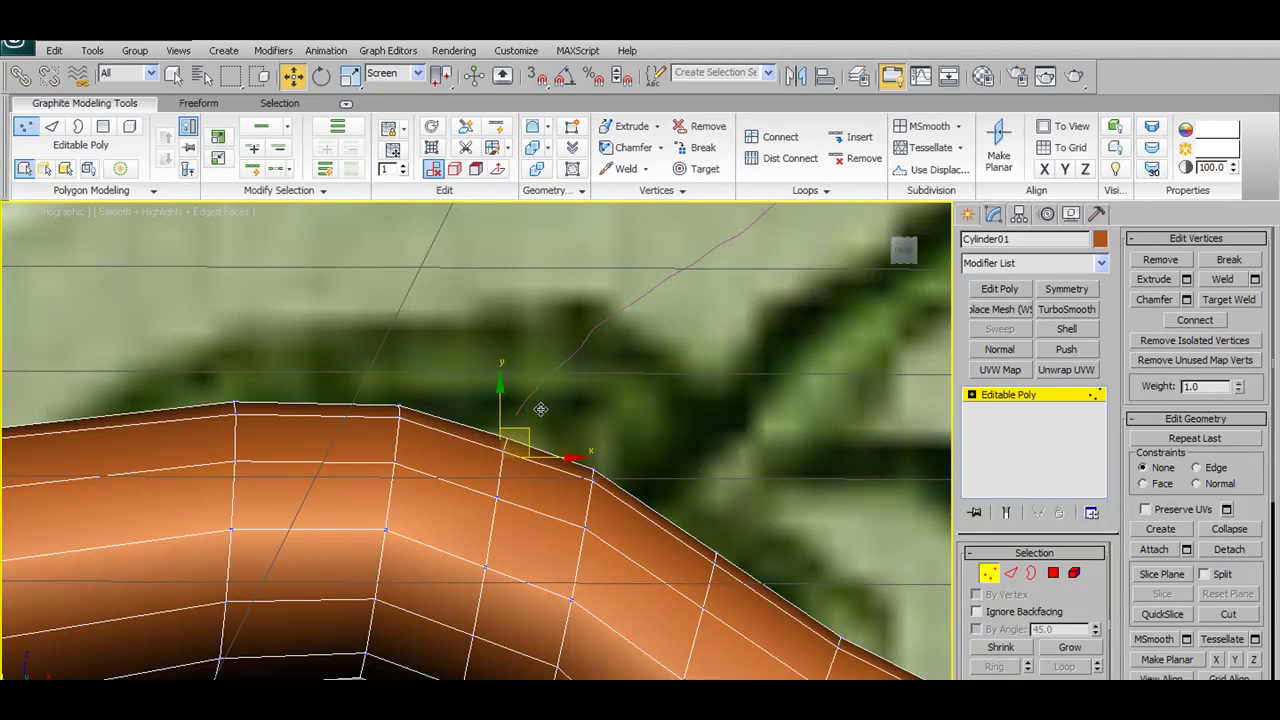
scroll(515, 465, down, 3)
mouse_move(500, 497)
alt+middle_down()
mouse_move(362, 553)
mouse_move(340, 548)
mouse_move(550, 530)
mouse_move(496, 526)
alt+middle_up()
scroll(332, 544, up, 3)
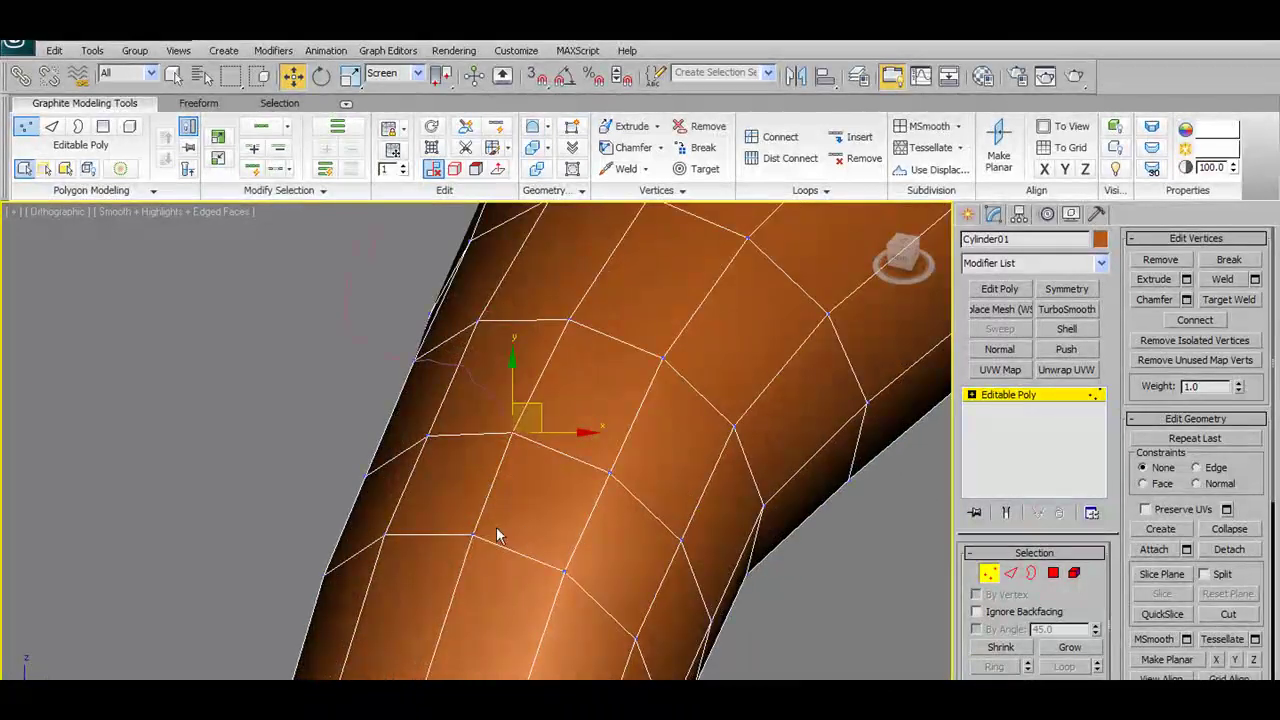
drag(498, 505, 510, 486)
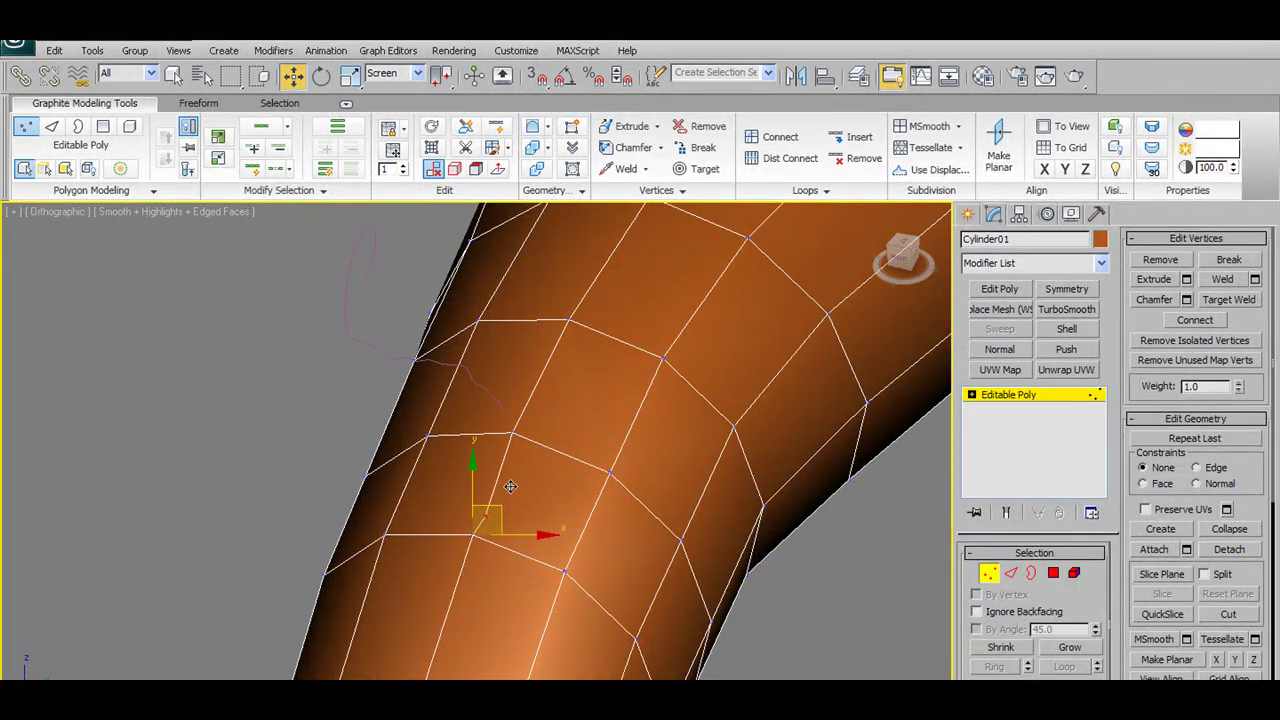
Target Weld a stray bend vertex onto its lower neighbour
click(1226, 302)
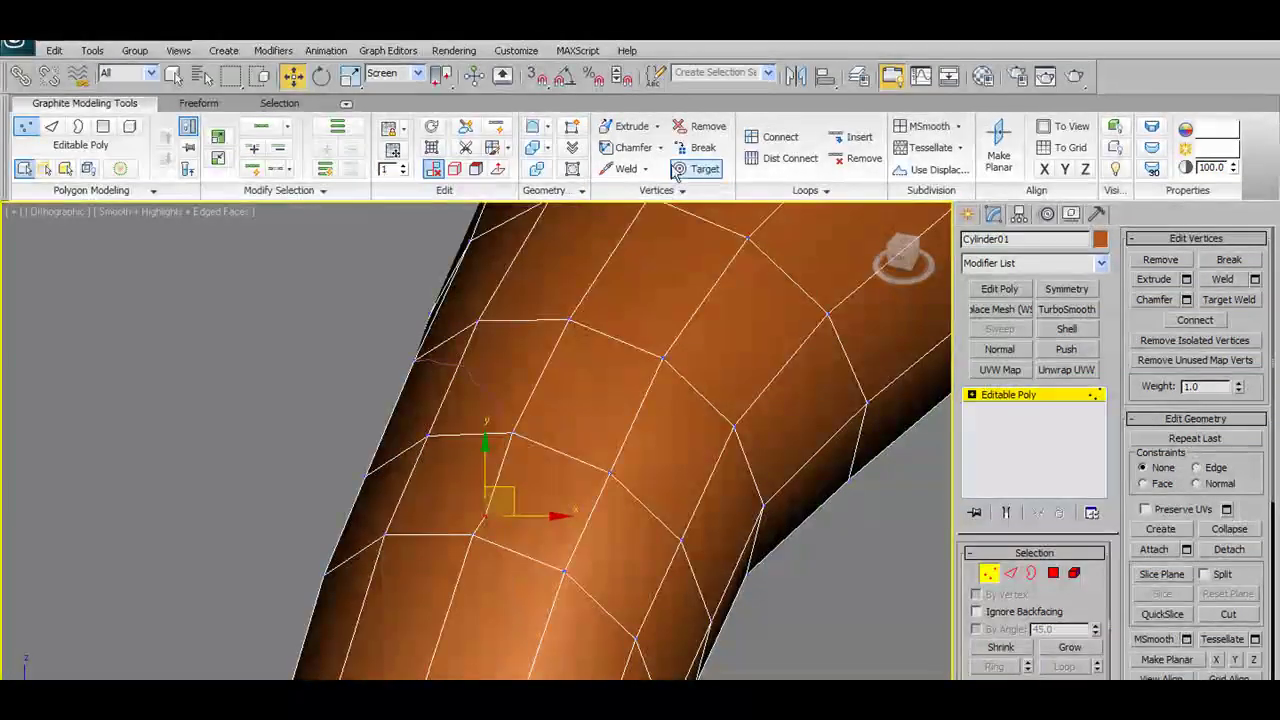
click(474, 535)
alt+middle_drag(621, 377, 832, 363)
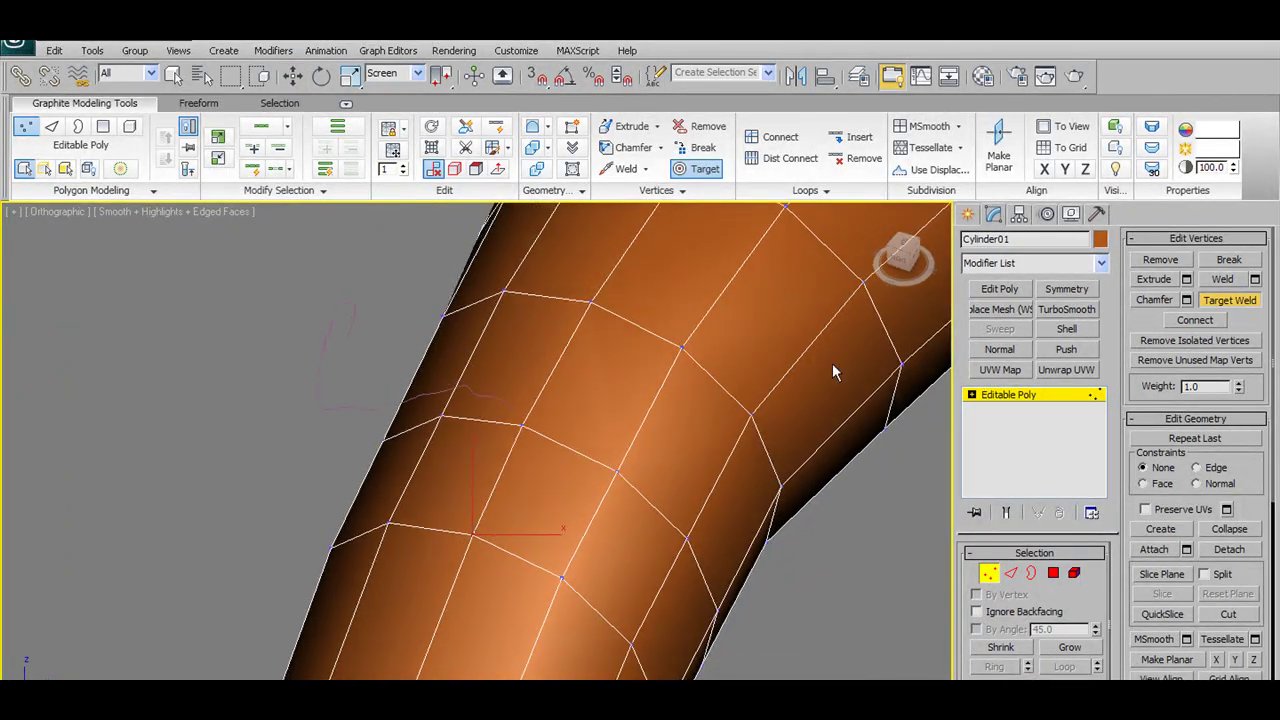
Select the upper-right bend vertex and re-enable Target Weld for it
click(712, 170)
click(598, 290)
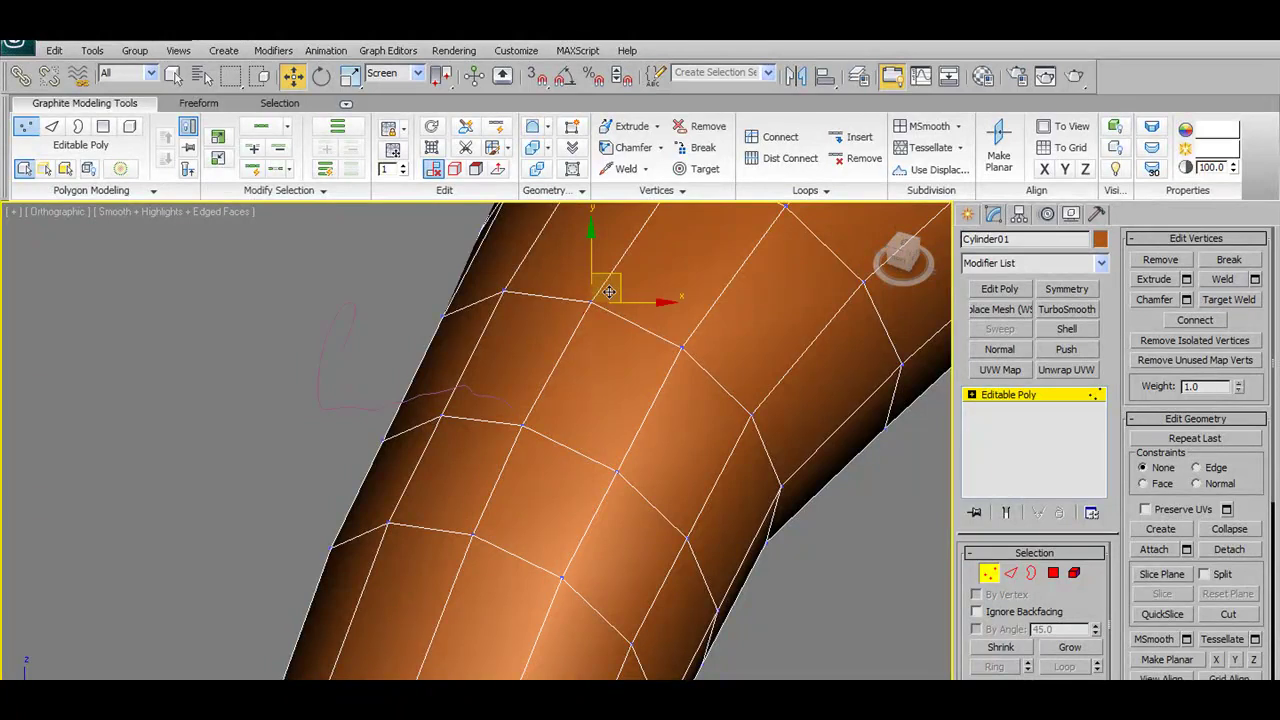
click(700, 169)
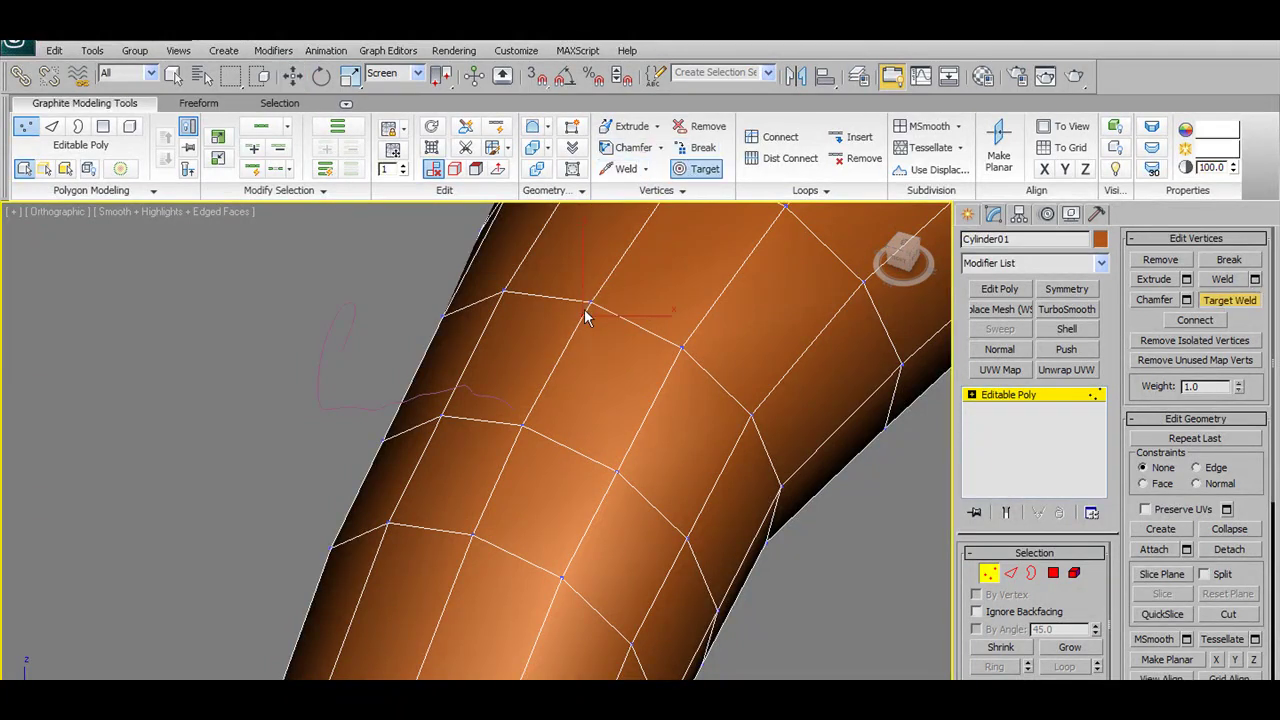
scroll(599, 366, down, 3)
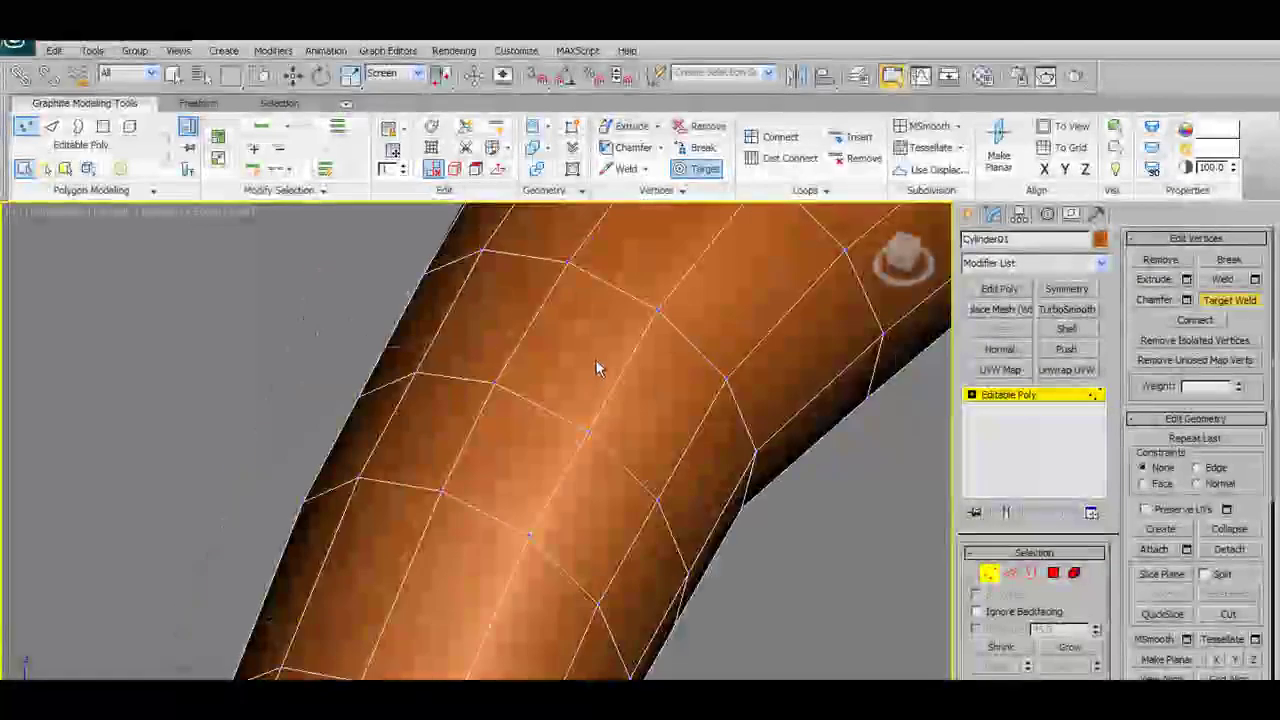
scroll(595, 359, up, 2)
scroll(539, 355, up, 2)
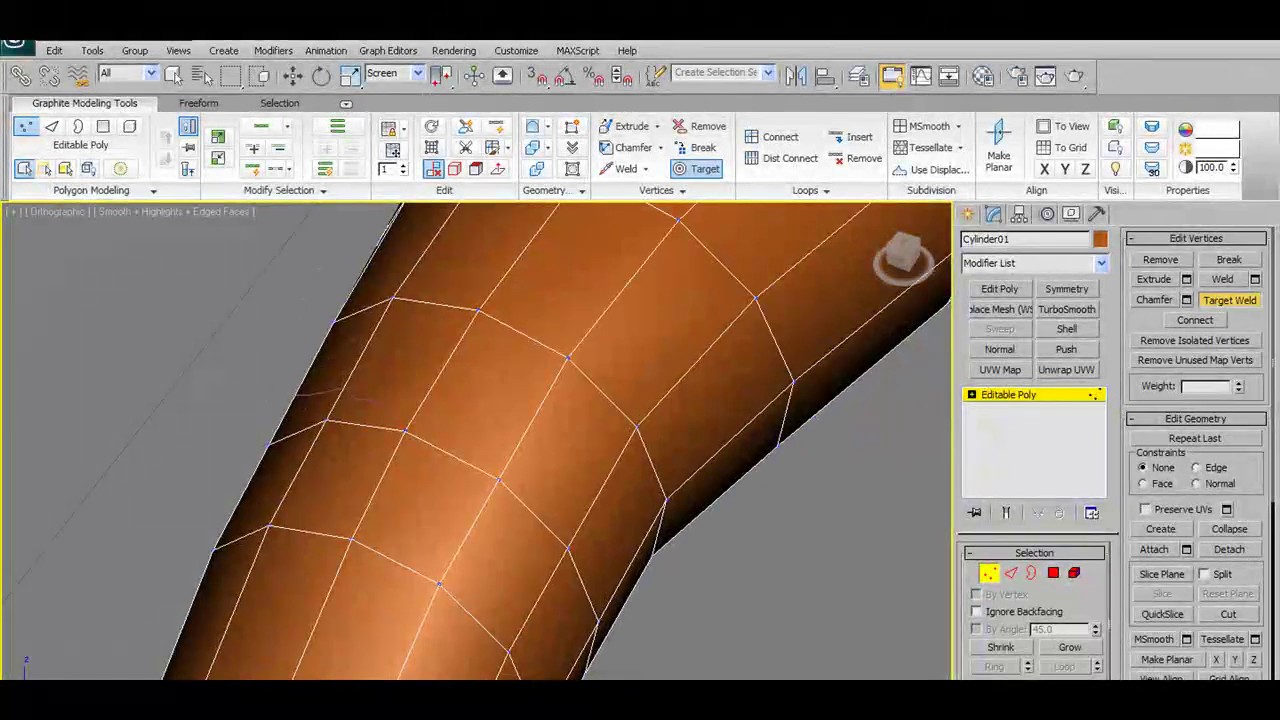
scroll(629, 429, up, 2)
scroll(643, 457, up, 2)
scroll(633, 459, up, 4)
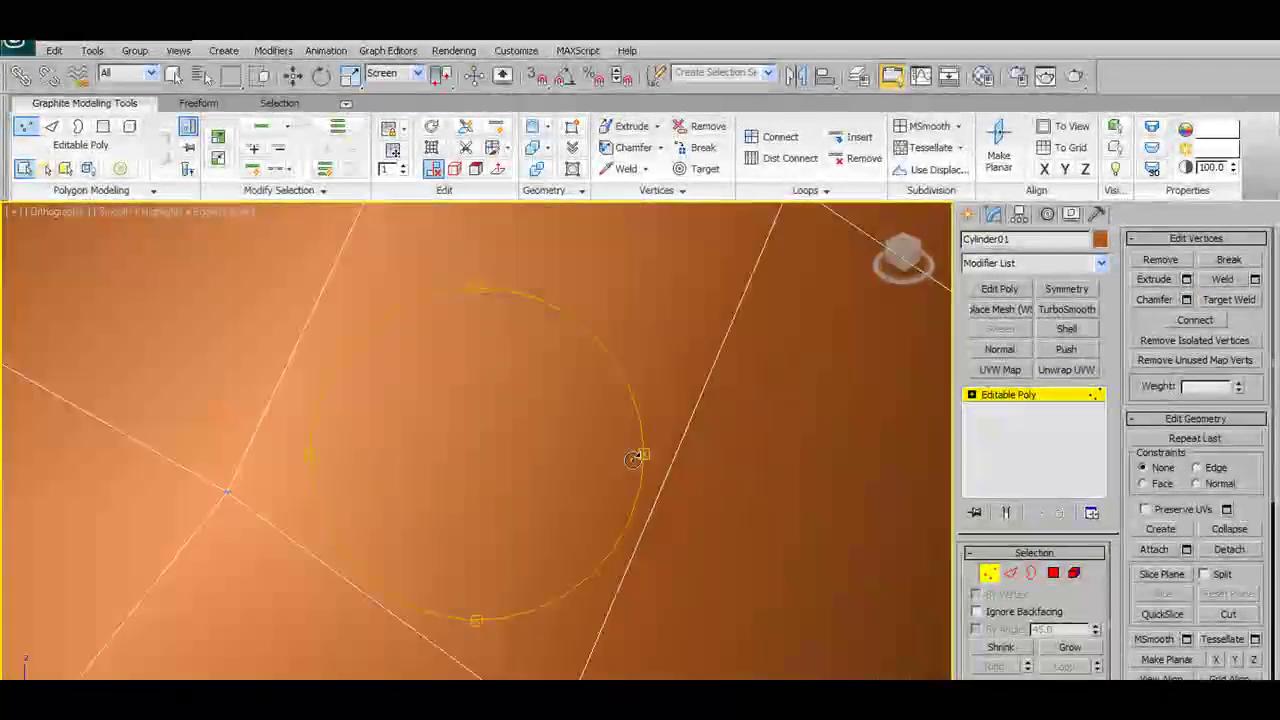
scroll(633, 459, down, 3)
scroll(634, 457, down, 3)
scroll(634, 440, down, 2)
scroll(610, 428, up, 1)
mouse_move(604, 423)
alt+middle_down()
mouse_move(549, 509)
mouse_move(594, 399)
alt+middle_up()
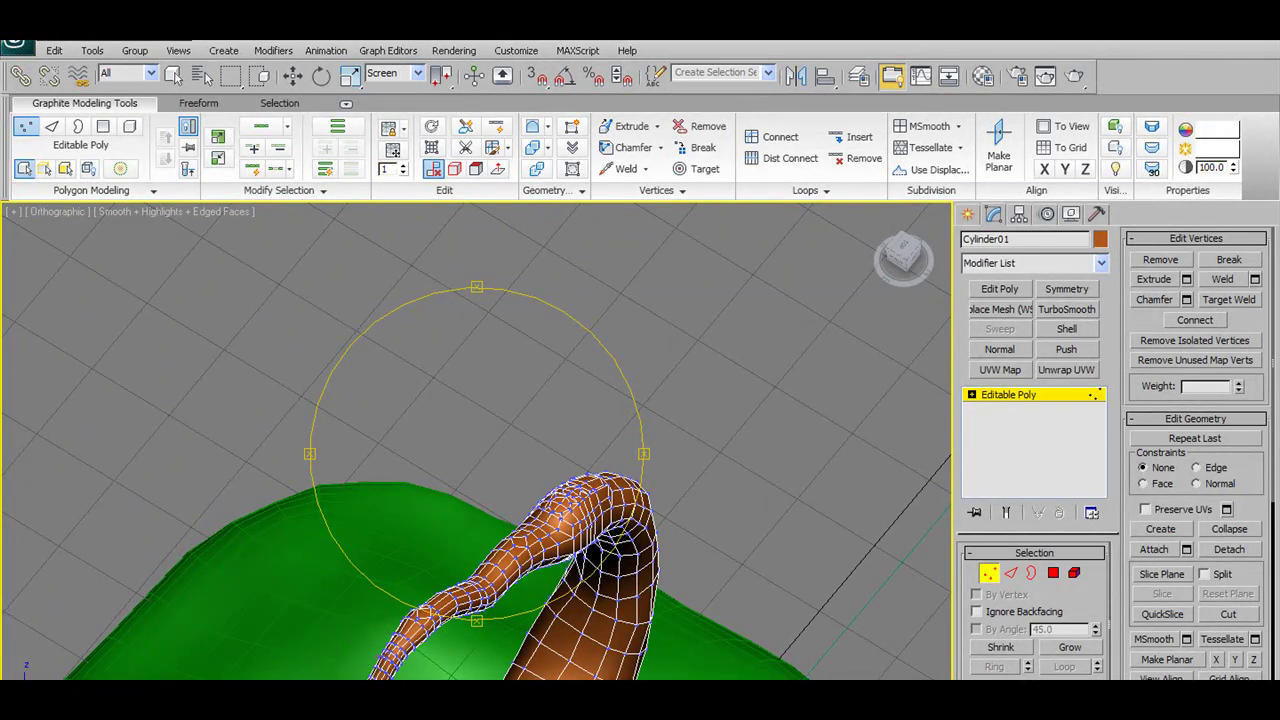
scroll(612, 545, up, 2)
mouse_move(609, 543)
alt+middle_down()
mouse_move(508, 420)
mouse_move(394, 466)
mouse_move(434, 543)
mouse_move(651, 514)
mouse_move(617, 525)
mouse_move(700, 571)
alt+middle_up()
scroll(535, 505, up, 3)
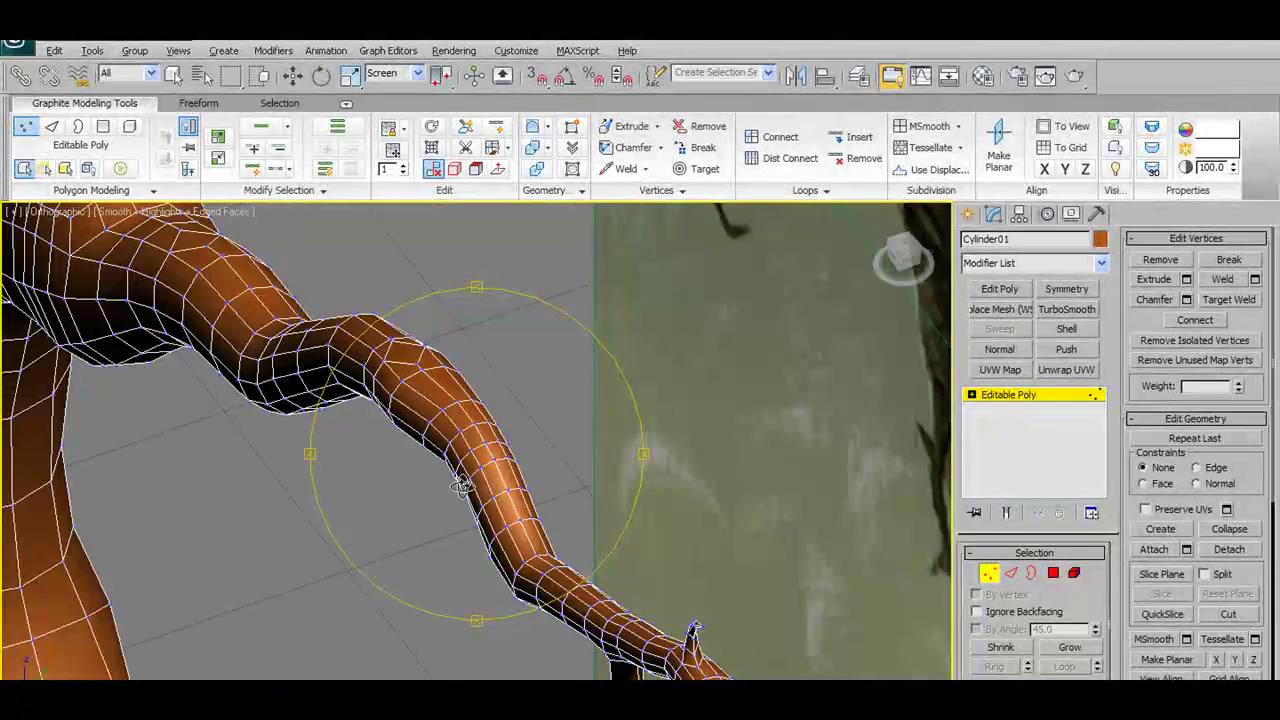
mouse_move(462, 485)
alt+middle_down()
mouse_move(423, 497)
mouse_move(586, 549)
mouse_move(558, 527)
mouse_move(551, 486)
mouse_move(257, 634)
mouse_move(575, 550)
mouse_move(586, 563)
mouse_move(551, 573)
alt+middle_up()
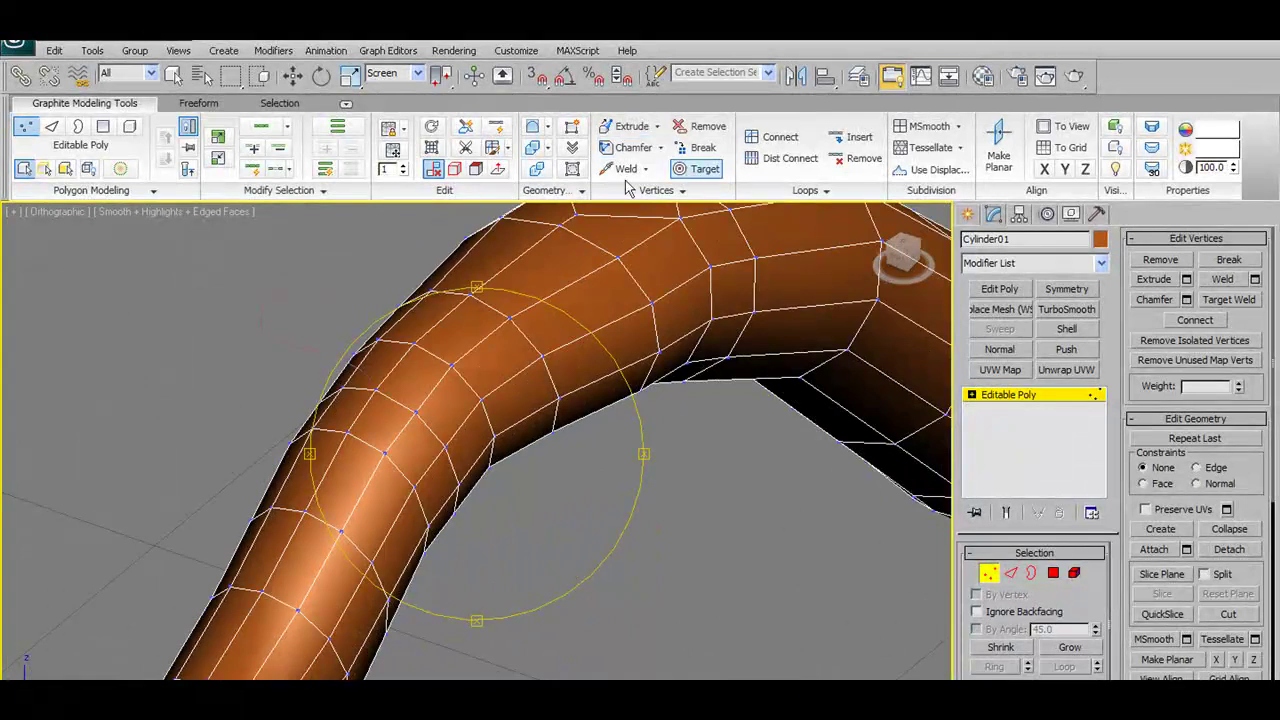
Chamfer the selected bend vertex with an amount of about 0.467
click(293, 77)
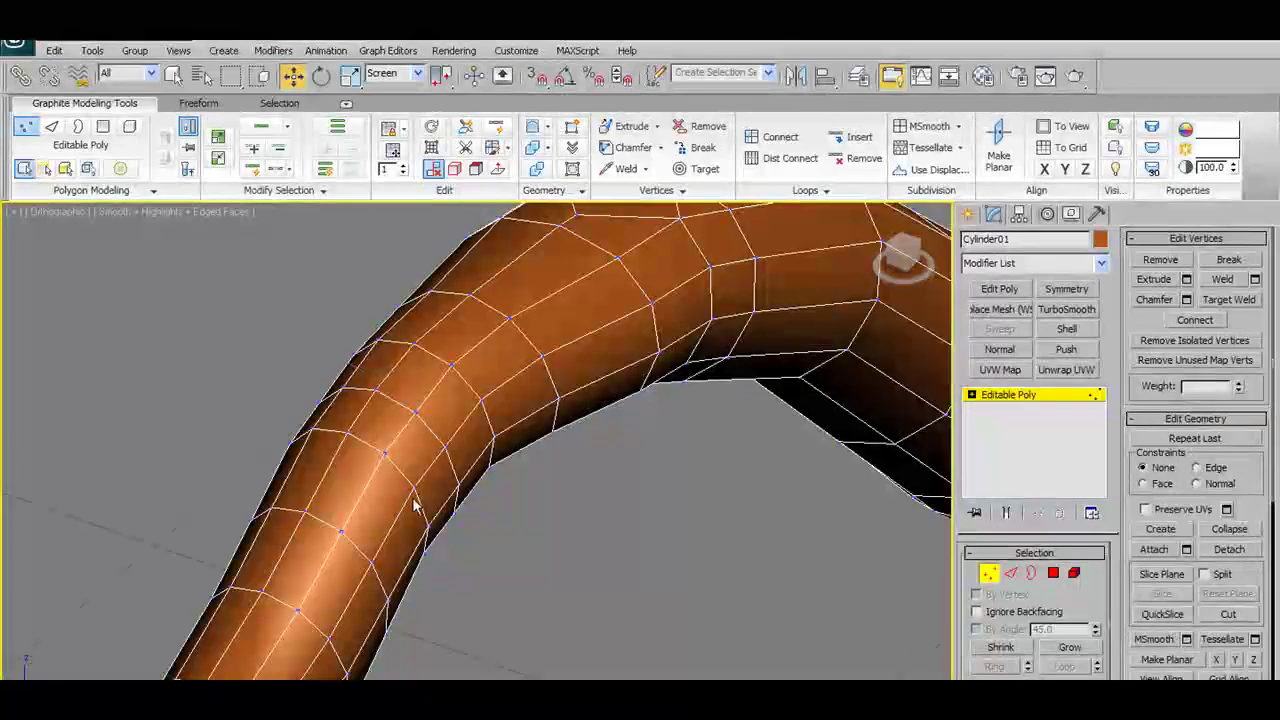
mouse_move(470, 423)
alt+middle_down()
mouse_move(258, 380)
mouse_move(334, 364)
mouse_move(420, 400)
mouse_move(471, 380)
mouse_move(431, 389)
mouse_move(466, 391)
mouse_move(437, 397)
mouse_move(430, 414)
alt+middle_up()
scroll(449, 423, up, 2)
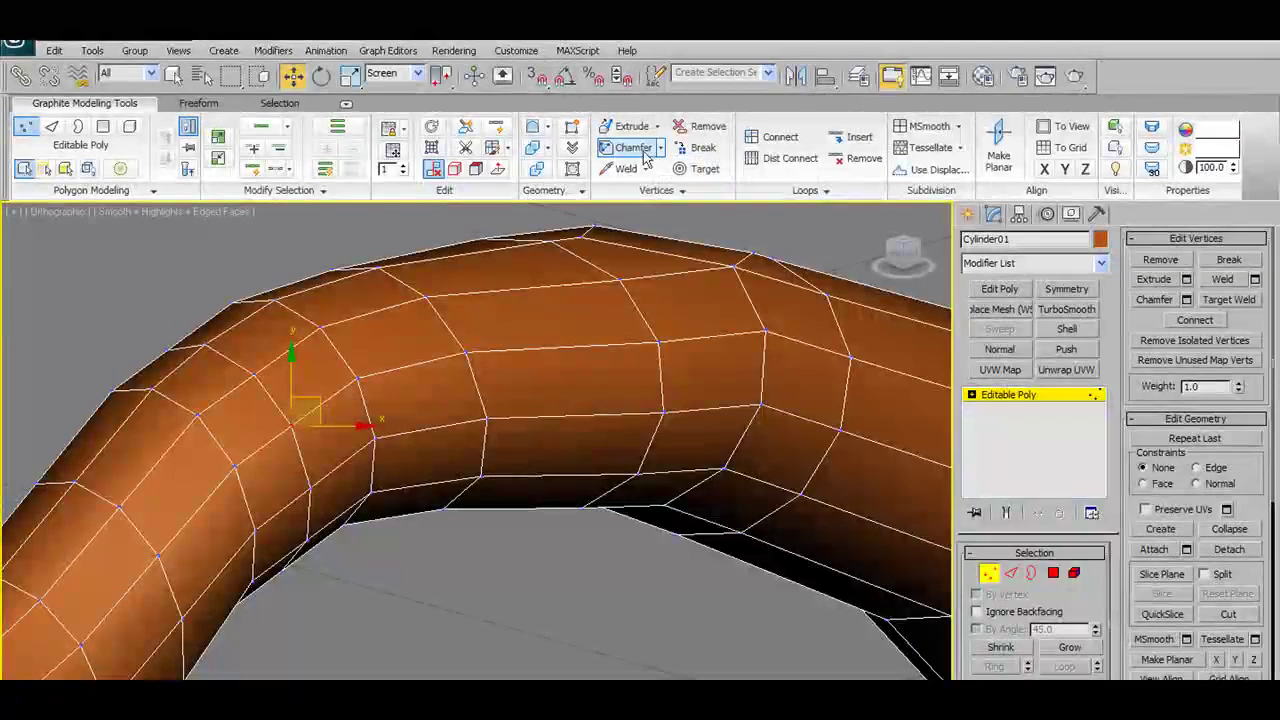
shift+click(641, 158)
drag(385, 336, 700, 294)
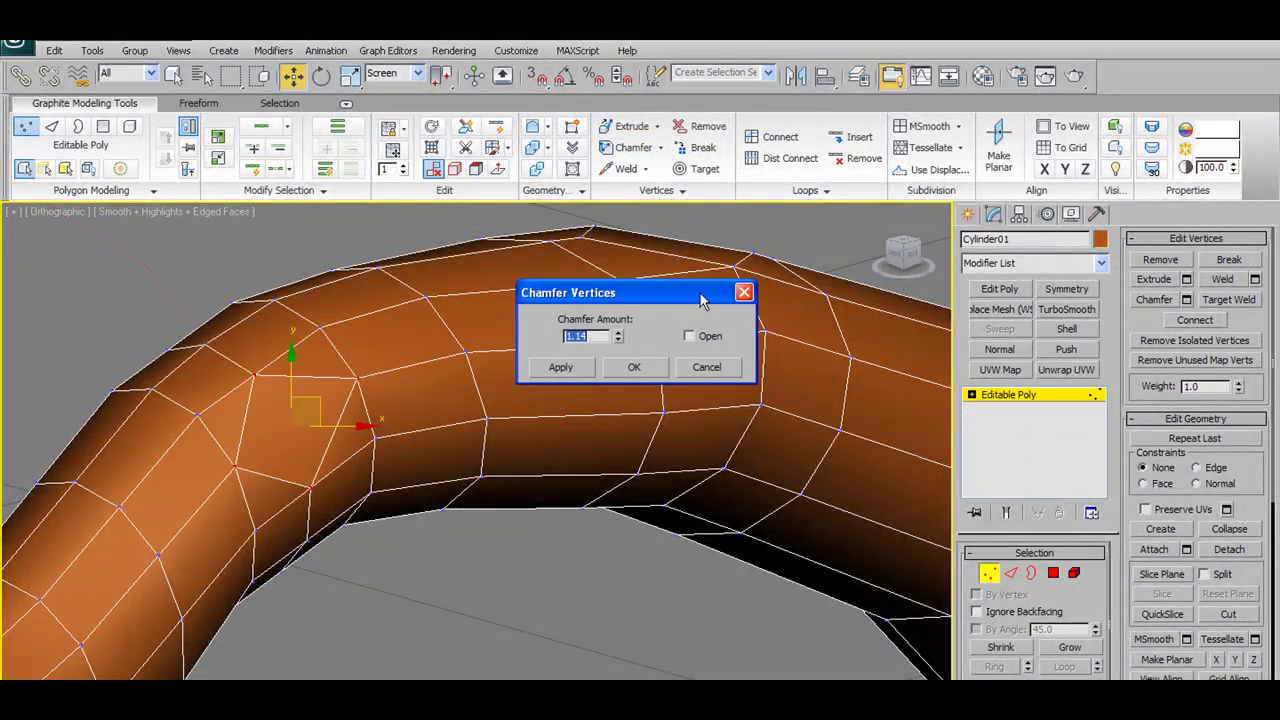
drag(620, 340, 624, 386)
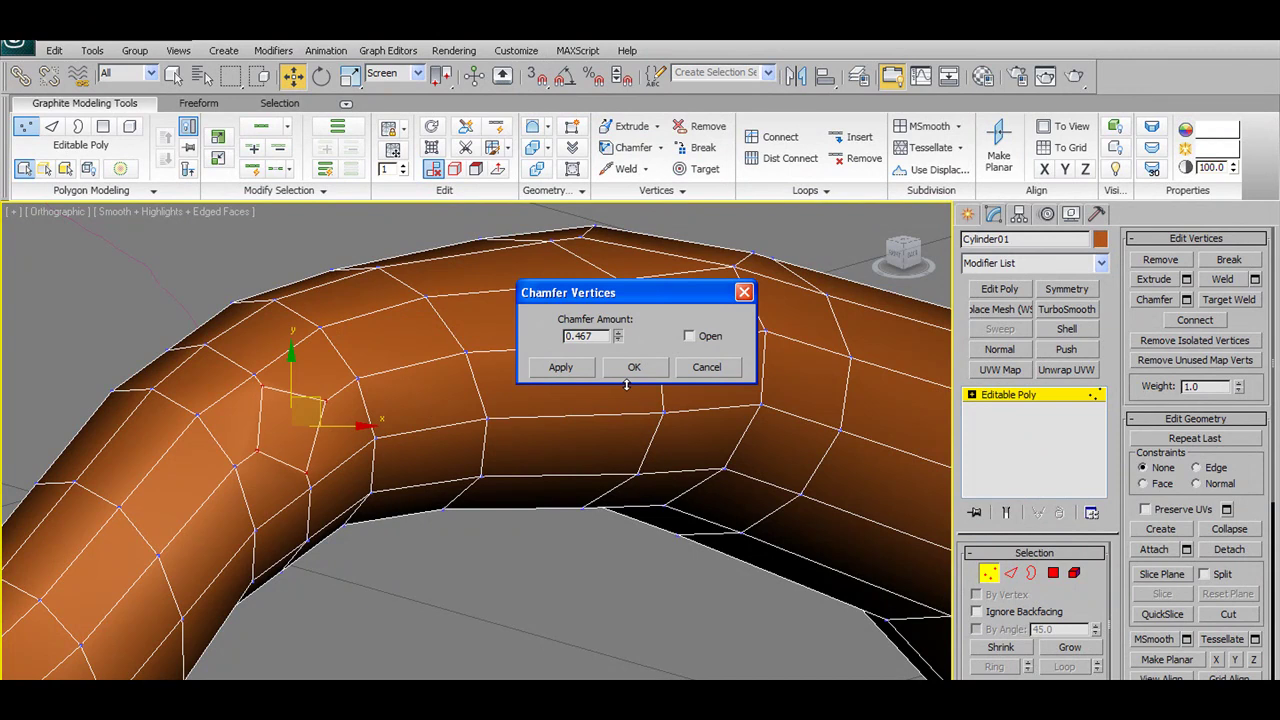
click(636, 368)
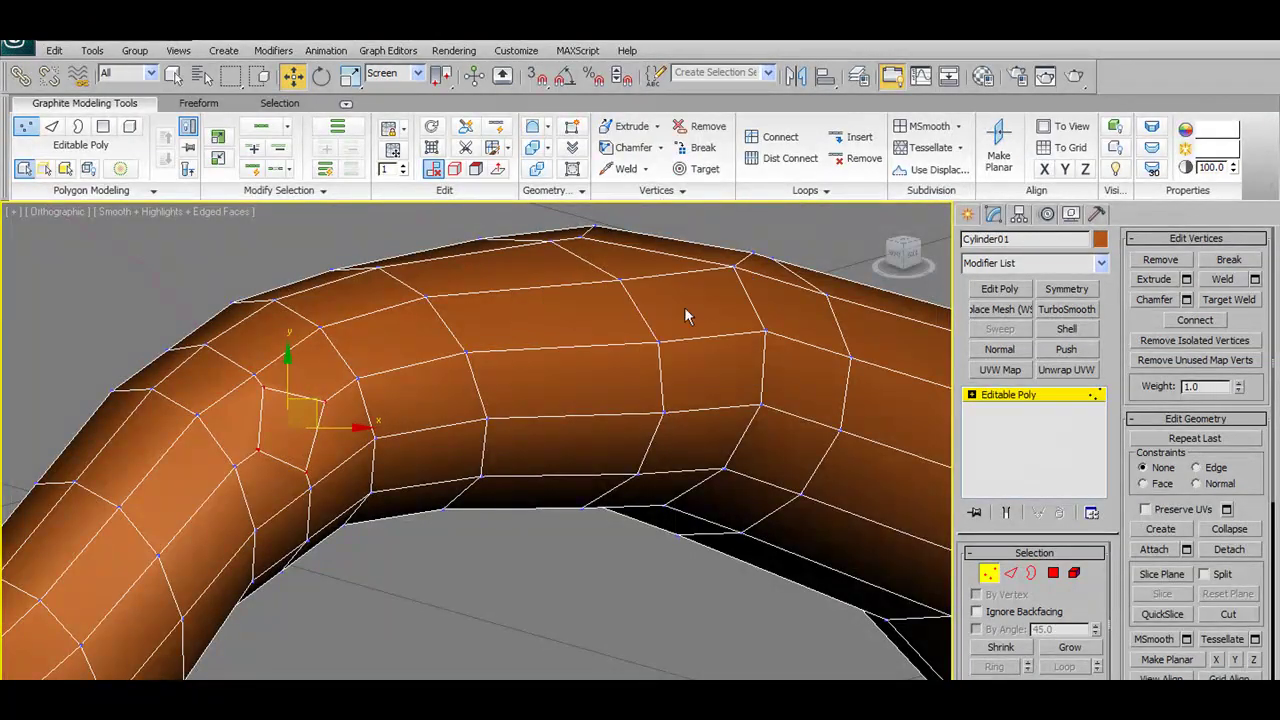
Target Weld one chamfered vertex onto its lower neighbour
click(694, 168)
scroll(300, 405, up, 2)
mouse_move(300, 405)
alt+middle_down()
mouse_move(274, 410)
mouse_move(278, 380)
alt+middle_up()
click(278, 374)
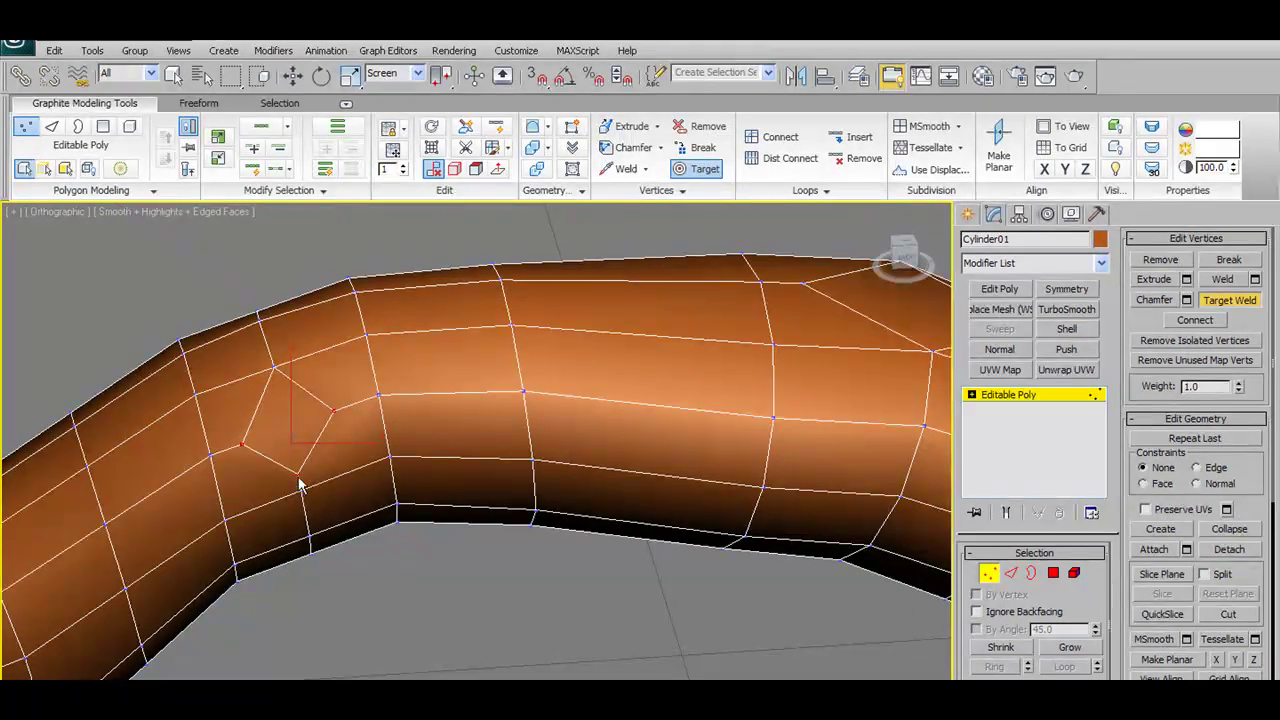
mouse_move(320, 491)
alt+middle_down()
mouse_move(434, 457)
mouse_move(378, 482)
alt+middle_up()
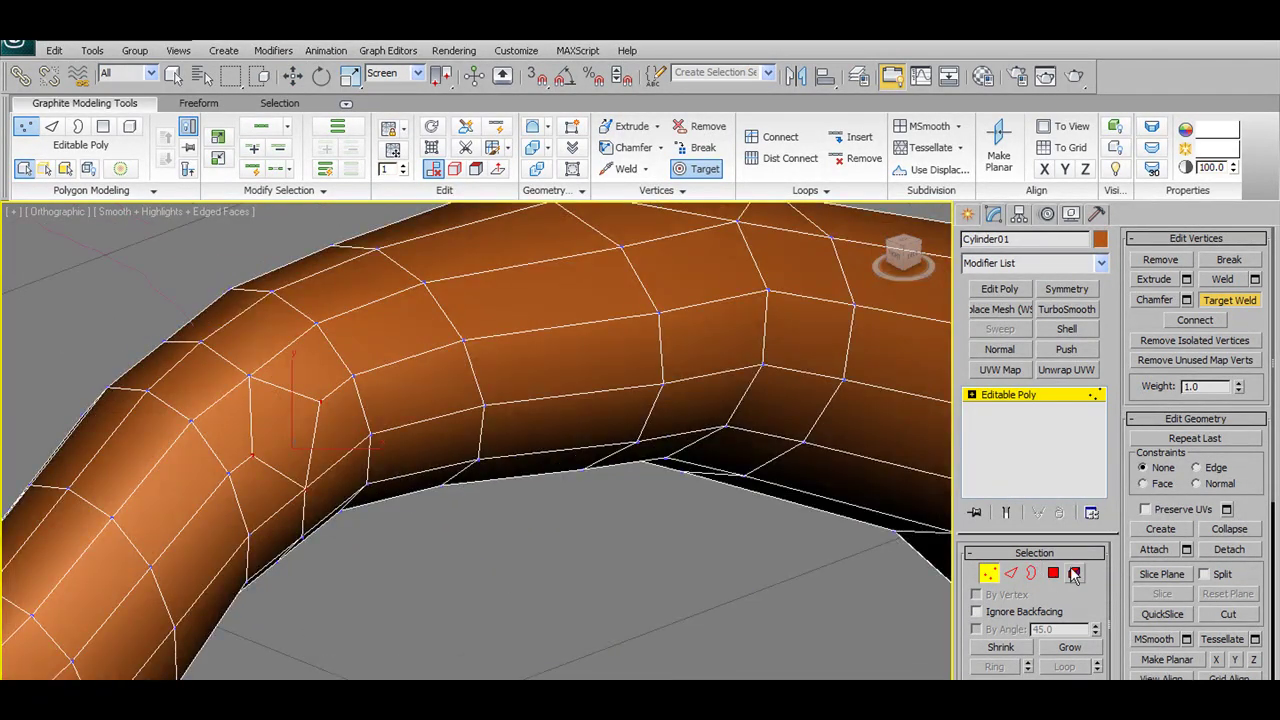
key(w)
mouse_move(294, 380)
alt+middle_down()
mouse_move(357, 428)
mouse_move(371, 500)
mouse_move(418, 527)
mouse_move(380, 523)
mouse_move(428, 531)
mouse_move(363, 342)
alt+middle_up()
Select Shape01 and centre its pivot on the object with Affect Pivot Only
click(988, 572)
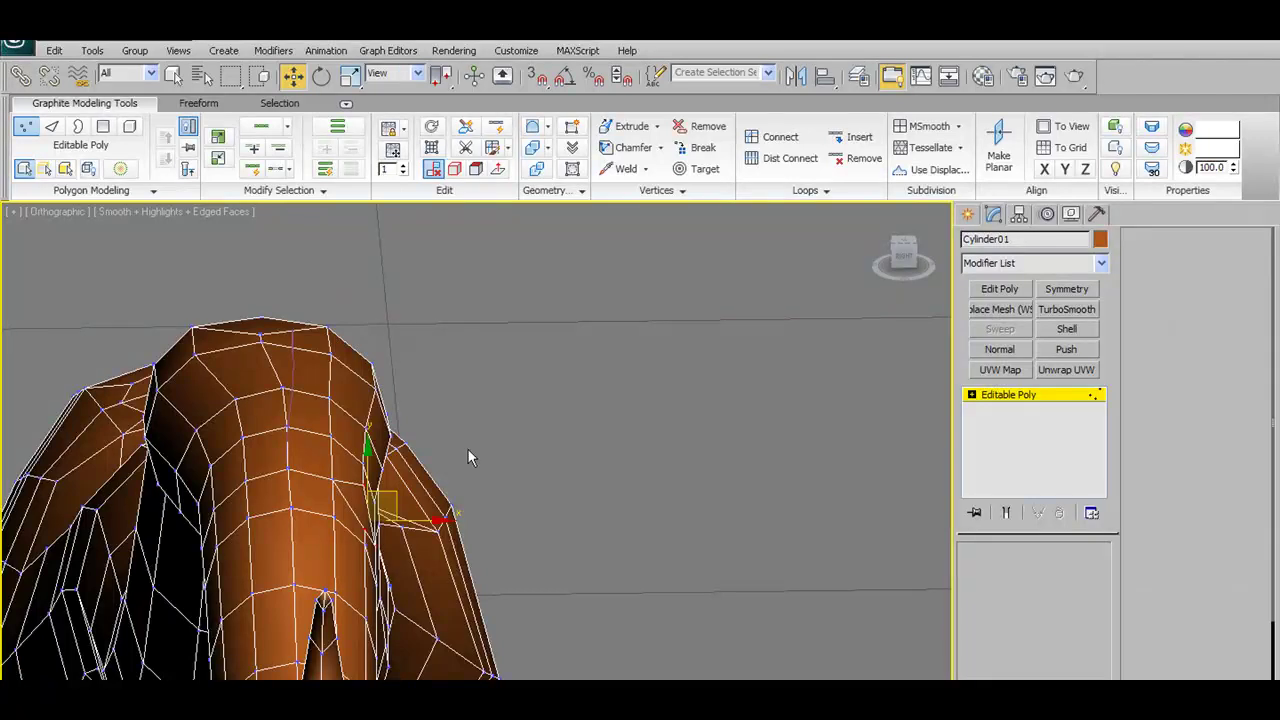
mouse_move(471, 451)
alt+middle_down()
mouse_move(443, 430)
mouse_move(418, 443)
mouse_move(446, 467)
mouse_move(420, 459)
mouse_move(496, 452)
alt+middle_up()
click(376, 418)
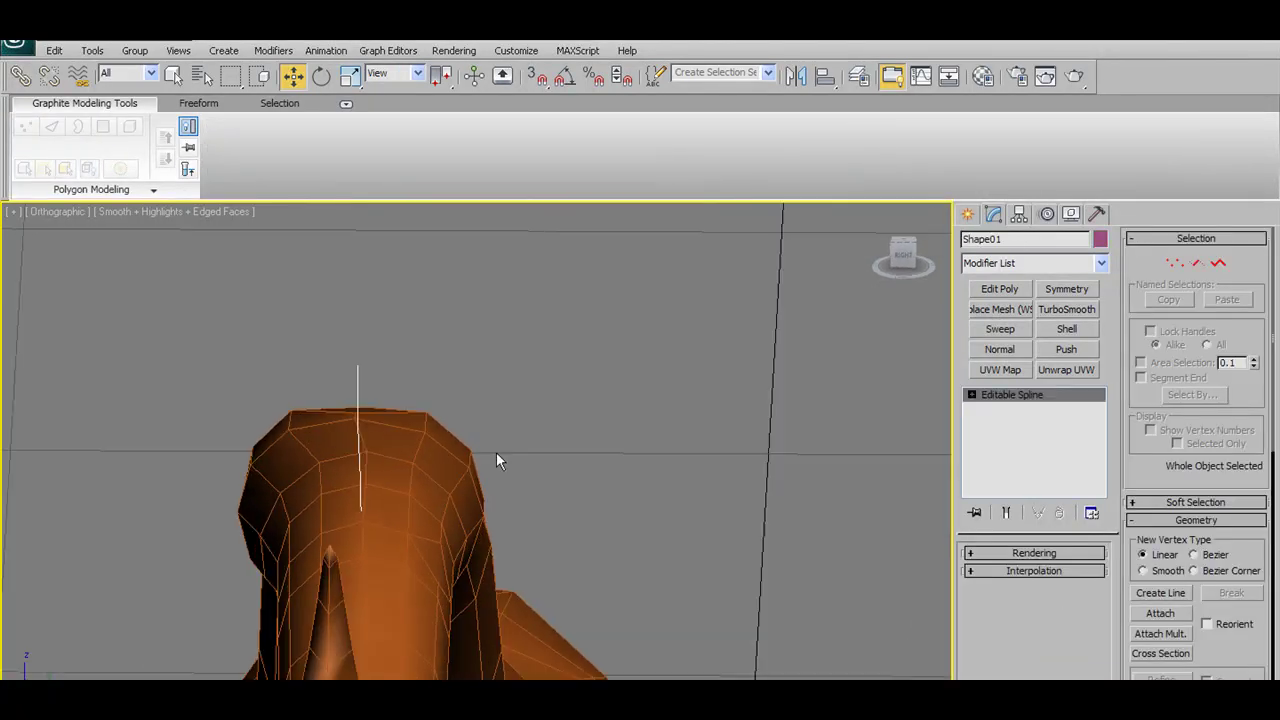
click(1021, 214)
click(1035, 328)
click(1038, 421)
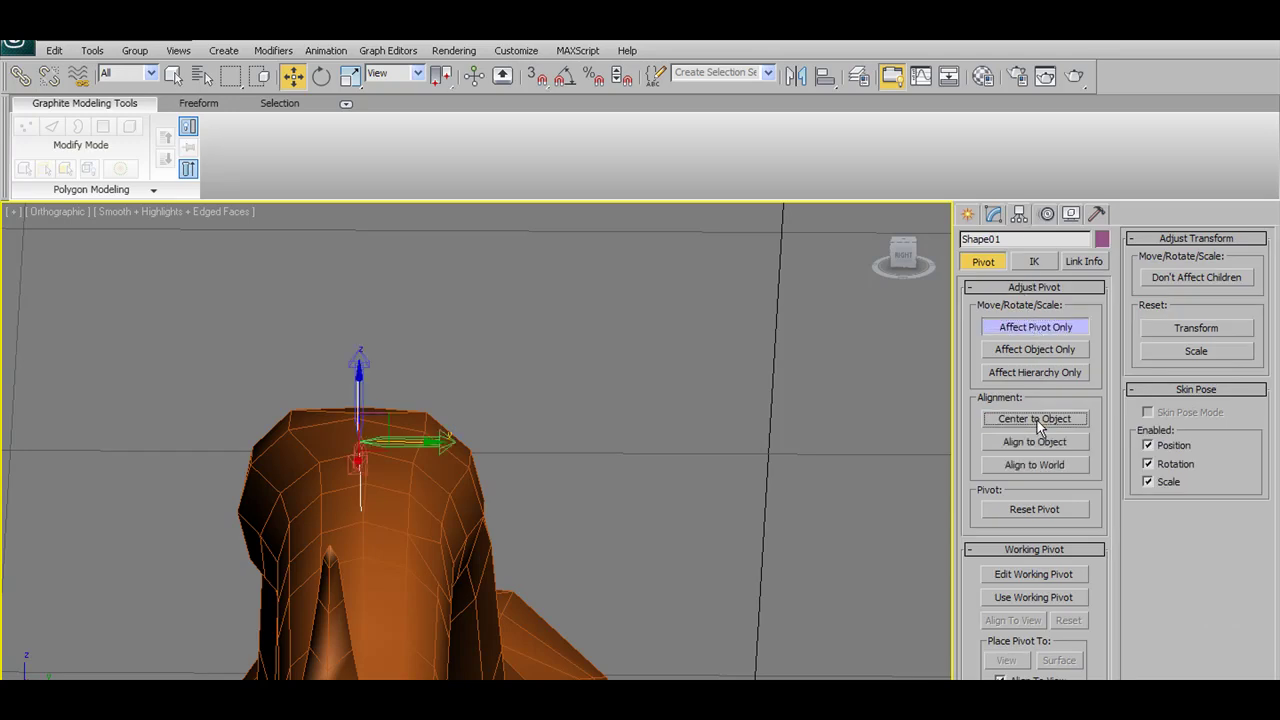
click(1036, 328)
Rotate Shape01 about -35° on X and move it onto the branch surface
mouse_move(583, 407)
alt+middle_down()
mouse_move(521, 424)
mouse_move(537, 420)
alt+middle_up()
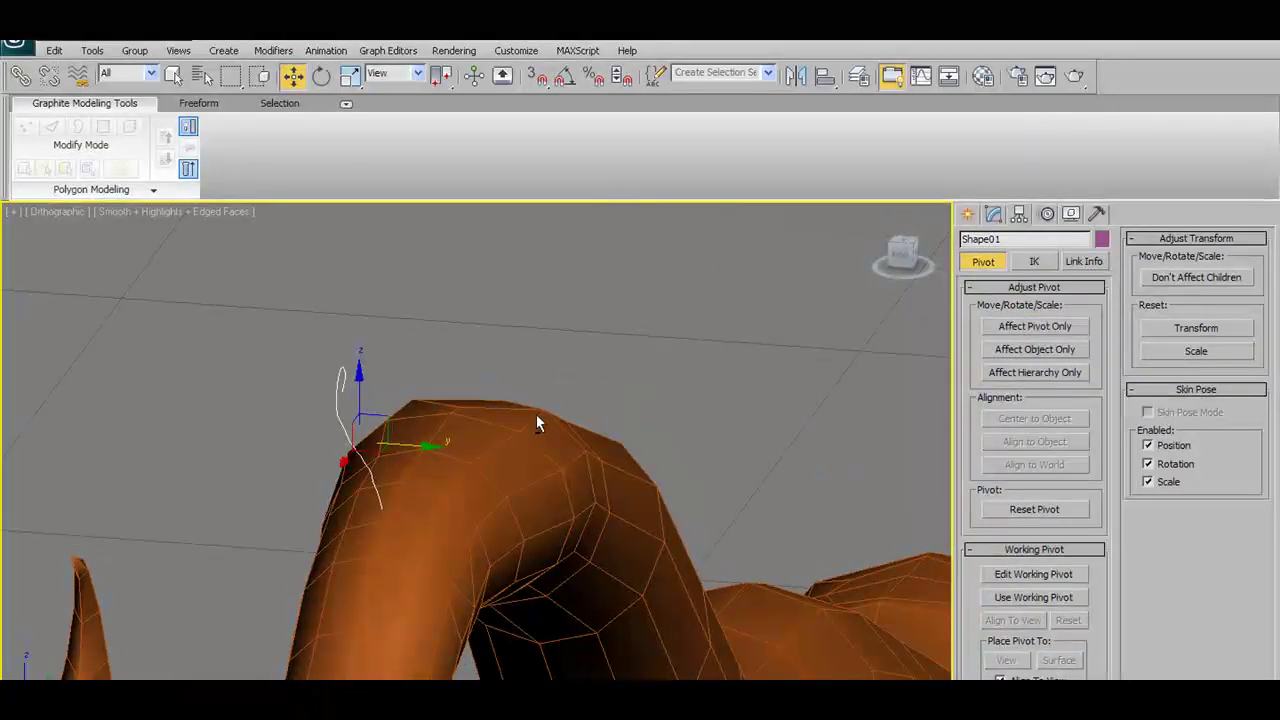
alt+middle_drag(450, 459, 478, 442)
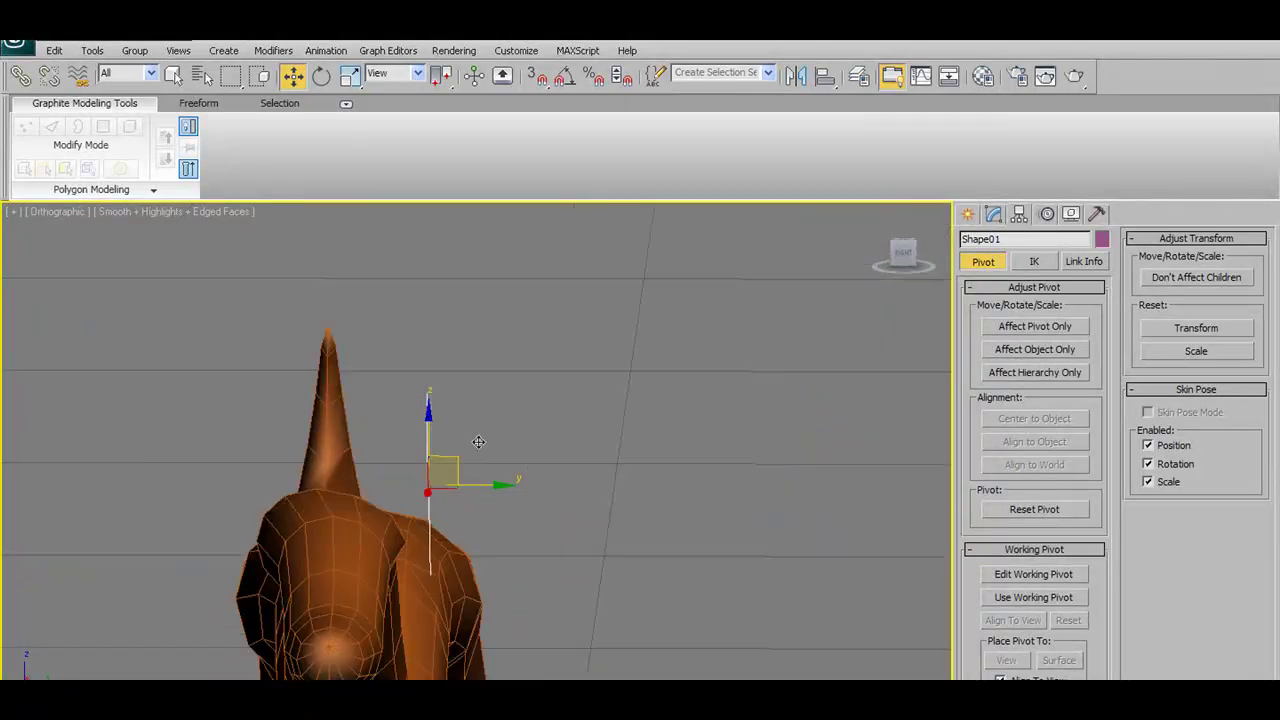
click(329, 80)
mouse_move(476, 446)
mouse_down()
mouse_move(543, 476)
mouse_move(513, 428)
mouse_up()
click(294, 77)
mouse_move(516, 447)
alt+middle_down()
mouse_move(486, 468)
mouse_move(411, 441)
mouse_move(411, 531)
alt+middle_up()
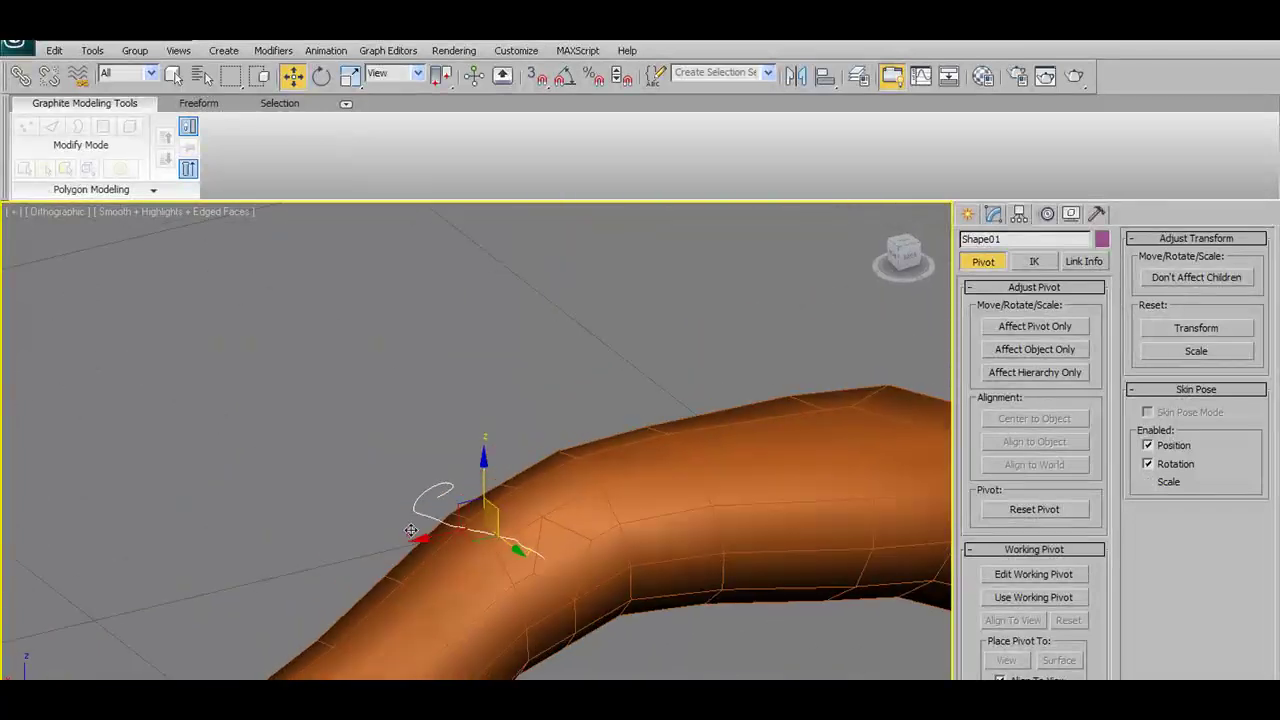
Select Cylinder01 and return to editing its mesh
mouse_move(483, 543)
alt+middle_down()
mouse_move(698, 541)
mouse_move(615, 569)
mouse_move(615, 548)
alt+middle_up()
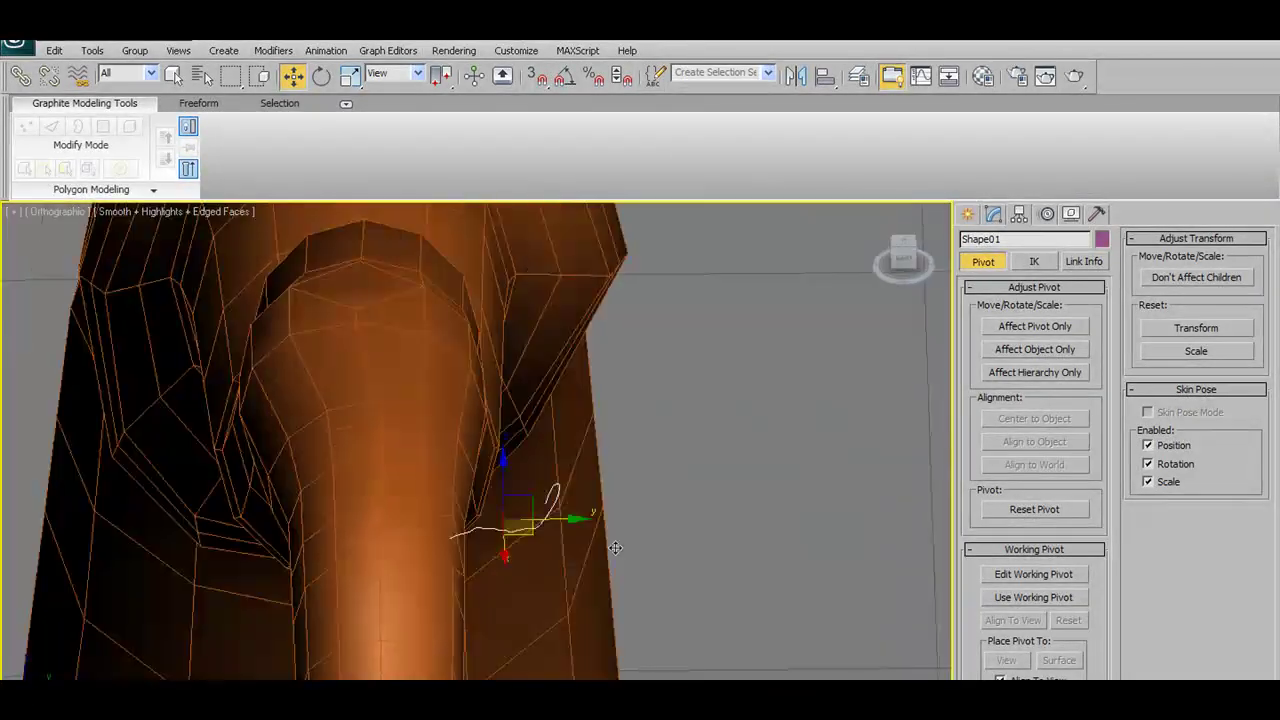
click(389, 524)
mouse_move(491, 600)
alt+middle_down()
mouse_move(429, 443)
mouse_move(791, 419)
alt+middle_up()
click(992, 215)
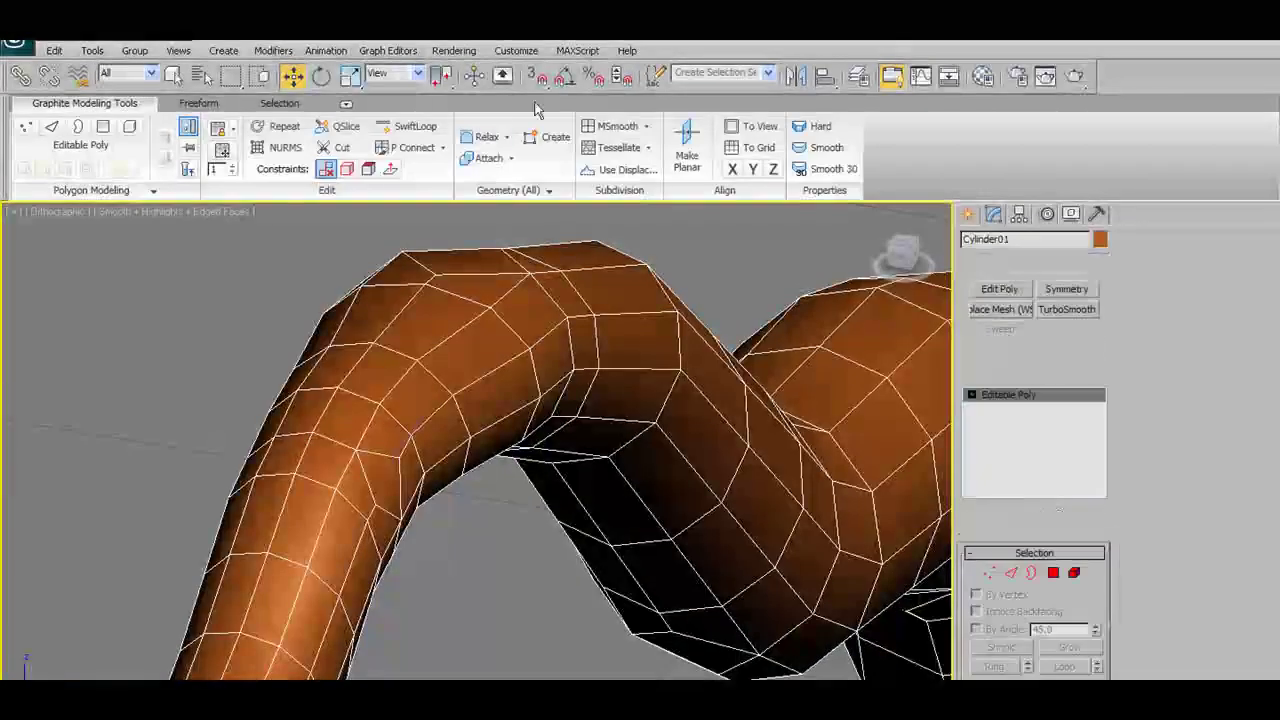
Select the branch polygon and apply Extrude Along Spline using Shape01
click(103, 131)
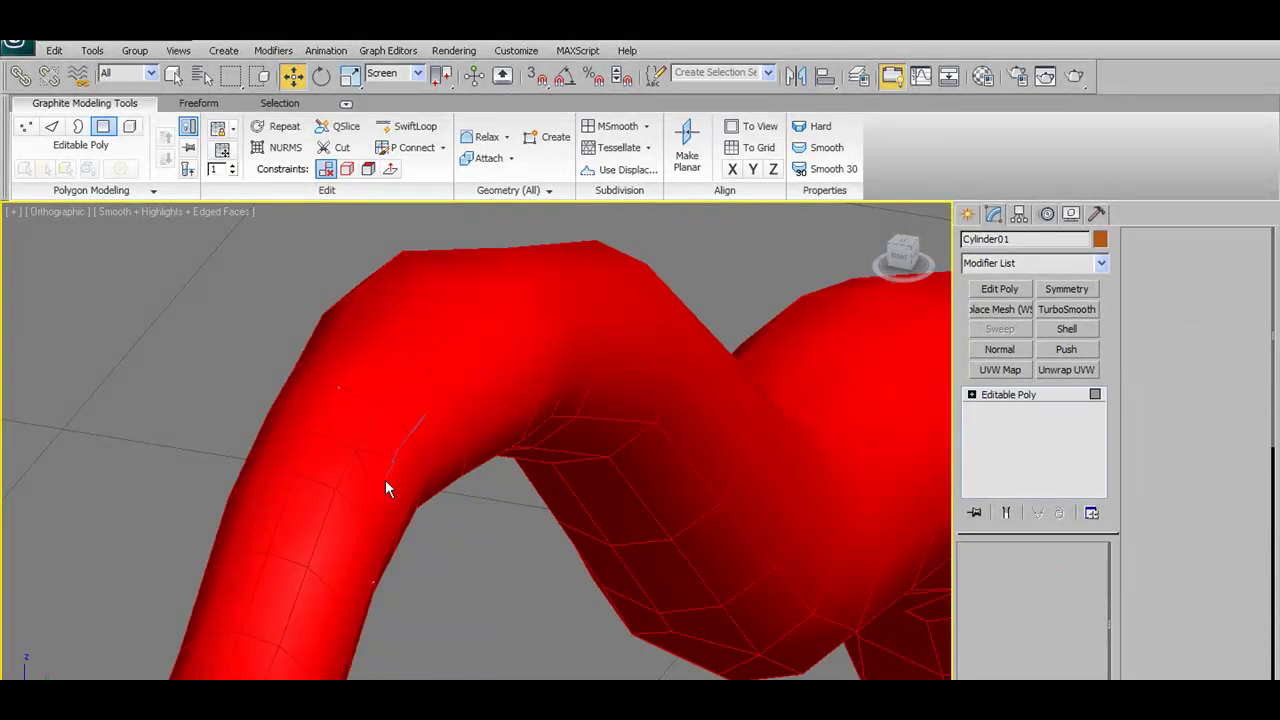
click(385, 480)
mouse_move(385, 480)
alt+middle_down()
mouse_move(543, 486)
mouse_move(580, 460)
mouse_move(543, 440)
alt+middle_up()
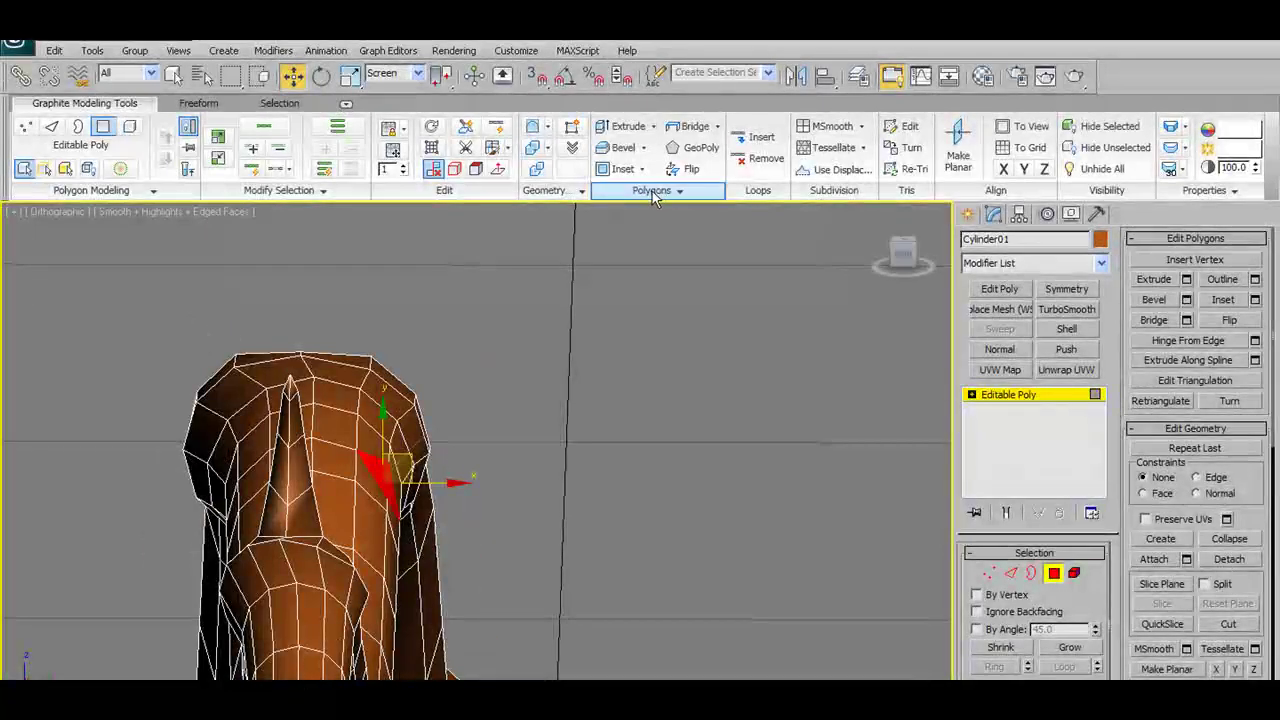
click(655, 190)
click(636, 243)
scroll(325, 436, up, 3)
mouse_move(325, 436)
middle_down()
mouse_move(128, 503)
mouse_move(161, 495)
middle_up()
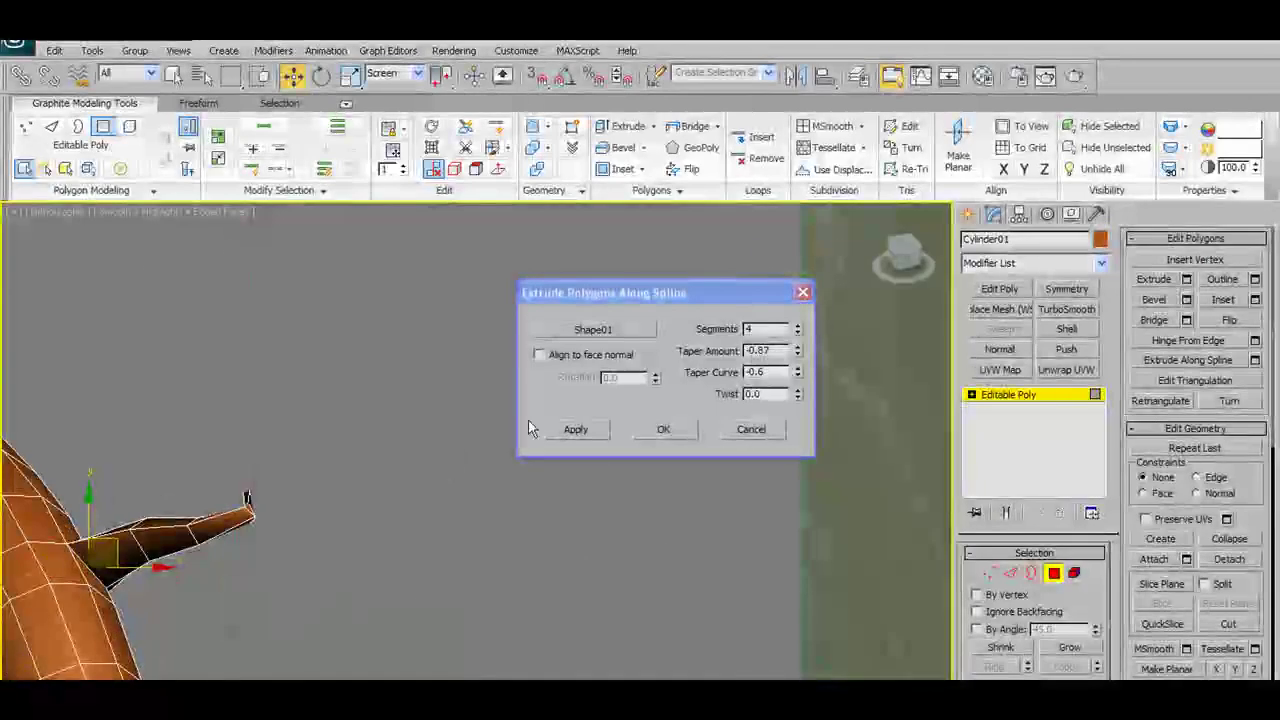
Set 13 segments, taper amount -0.87 and taper curve -0.36, then confirm
click(798, 325)
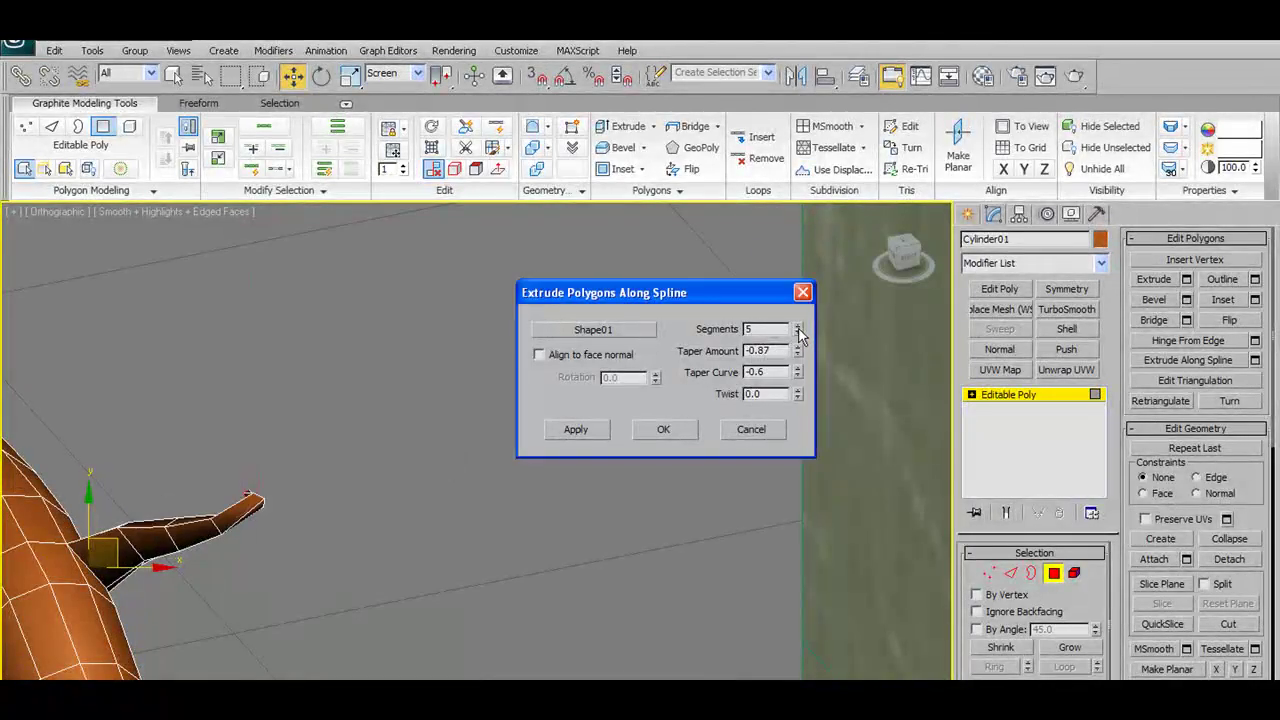
click(798, 325)
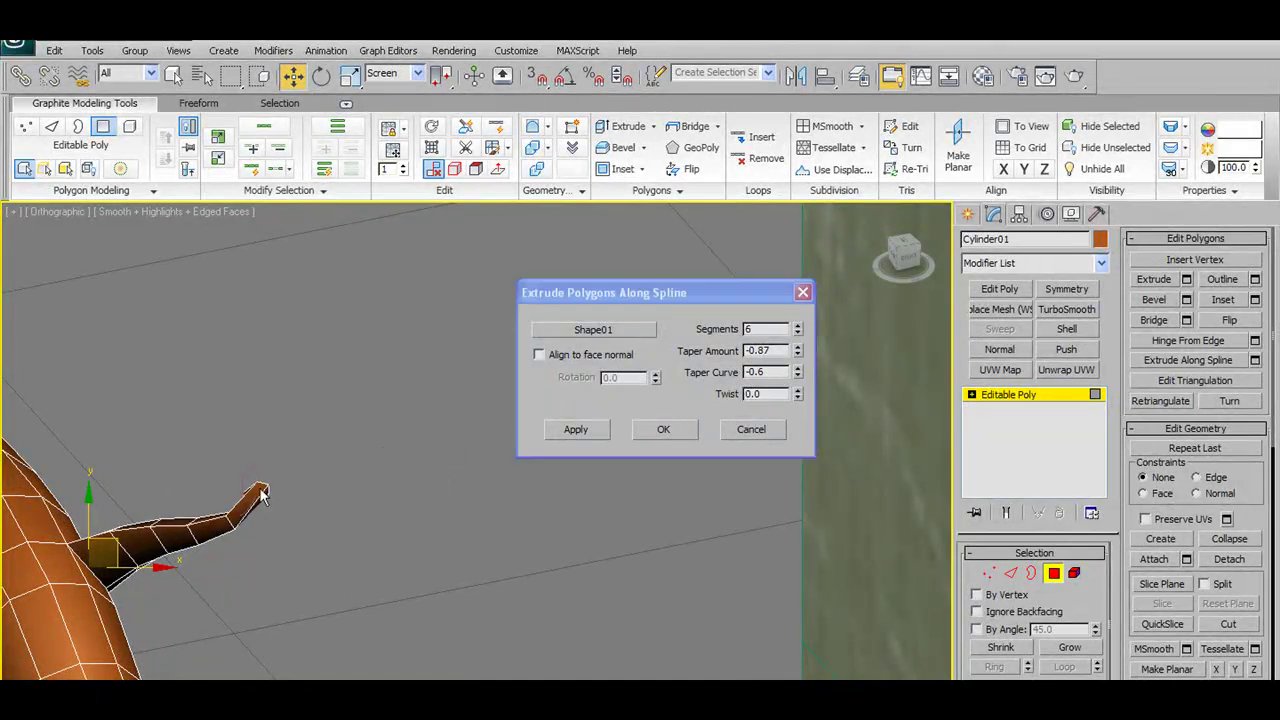
click(798, 325)
click(798, 325)
click(798, 325)
click(798, 325)
click(798, 325)
click(798, 325)
click(798, 326)
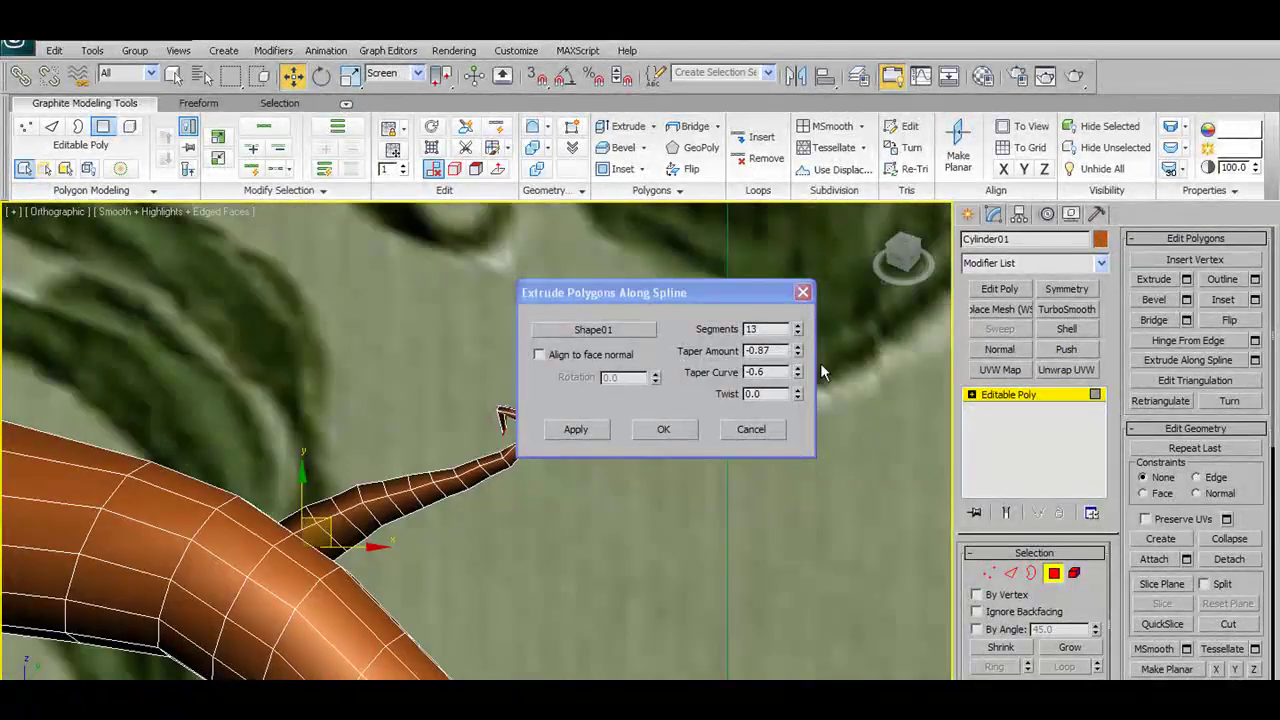
right_click(798, 372)
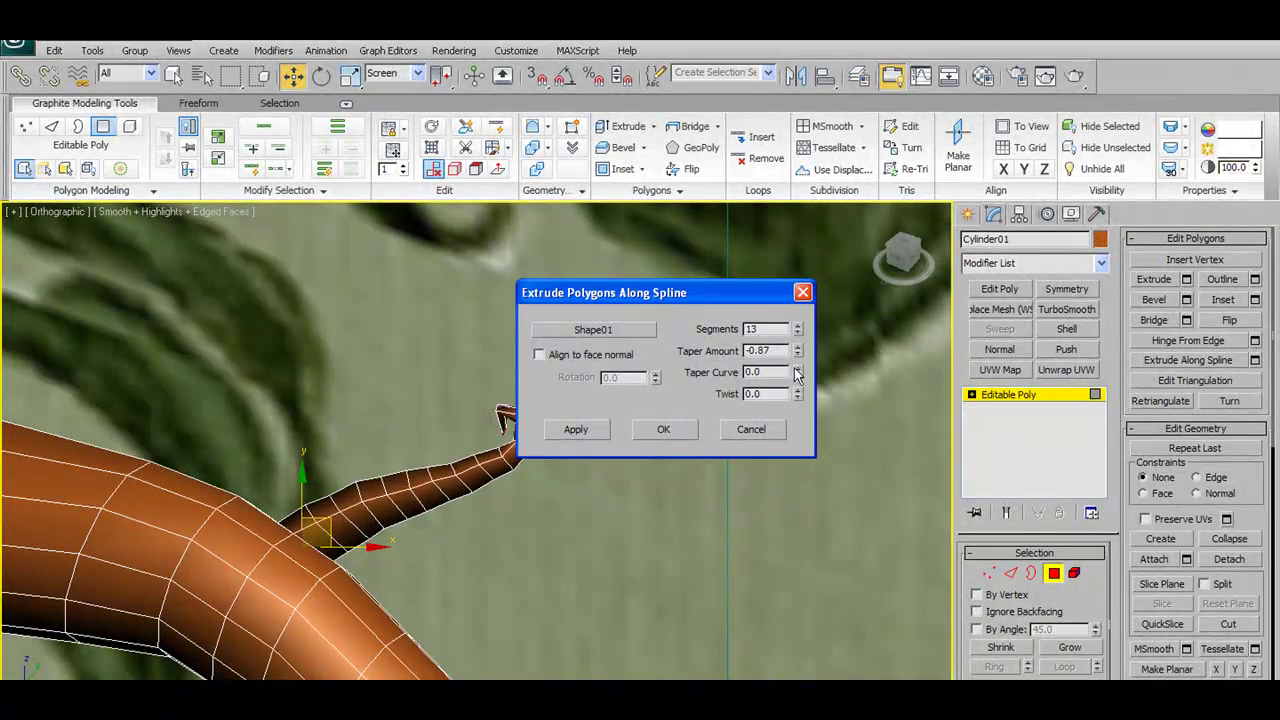
mouse_move(798, 372)
mouse_down()
mouse_move(803, 427)
mouse_move(815, 398)
mouse_up()
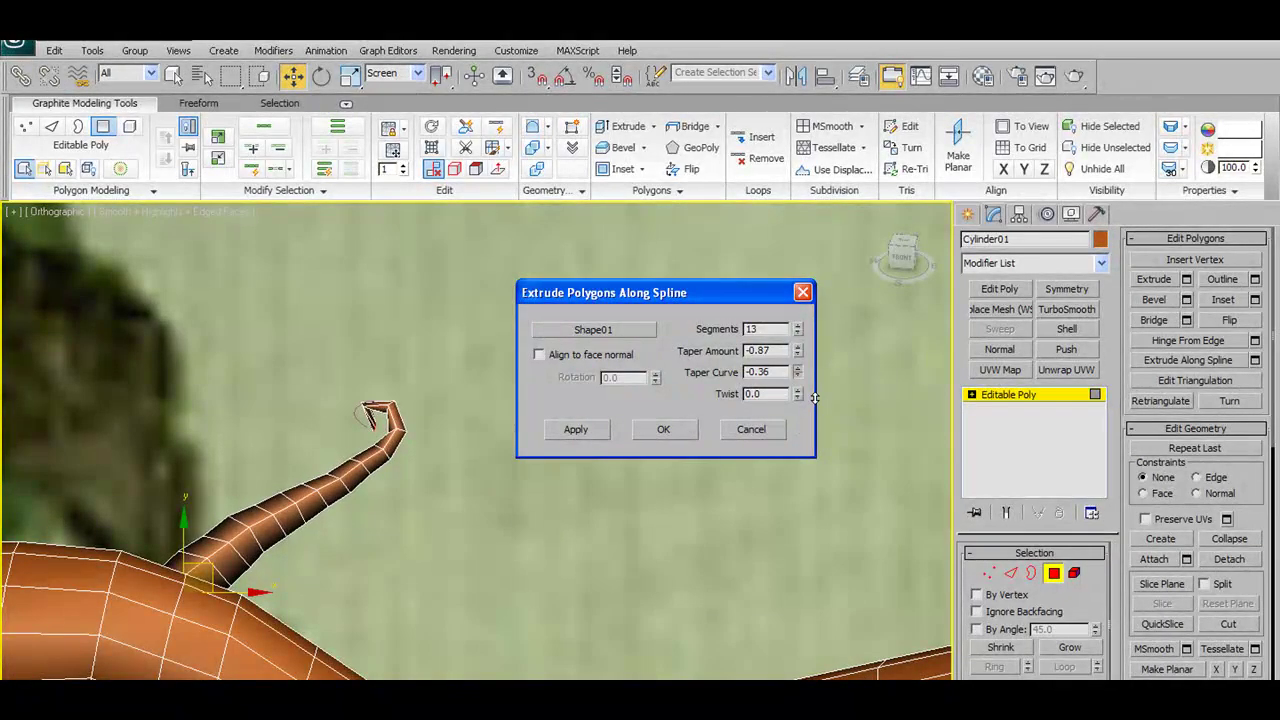
click(664, 429)
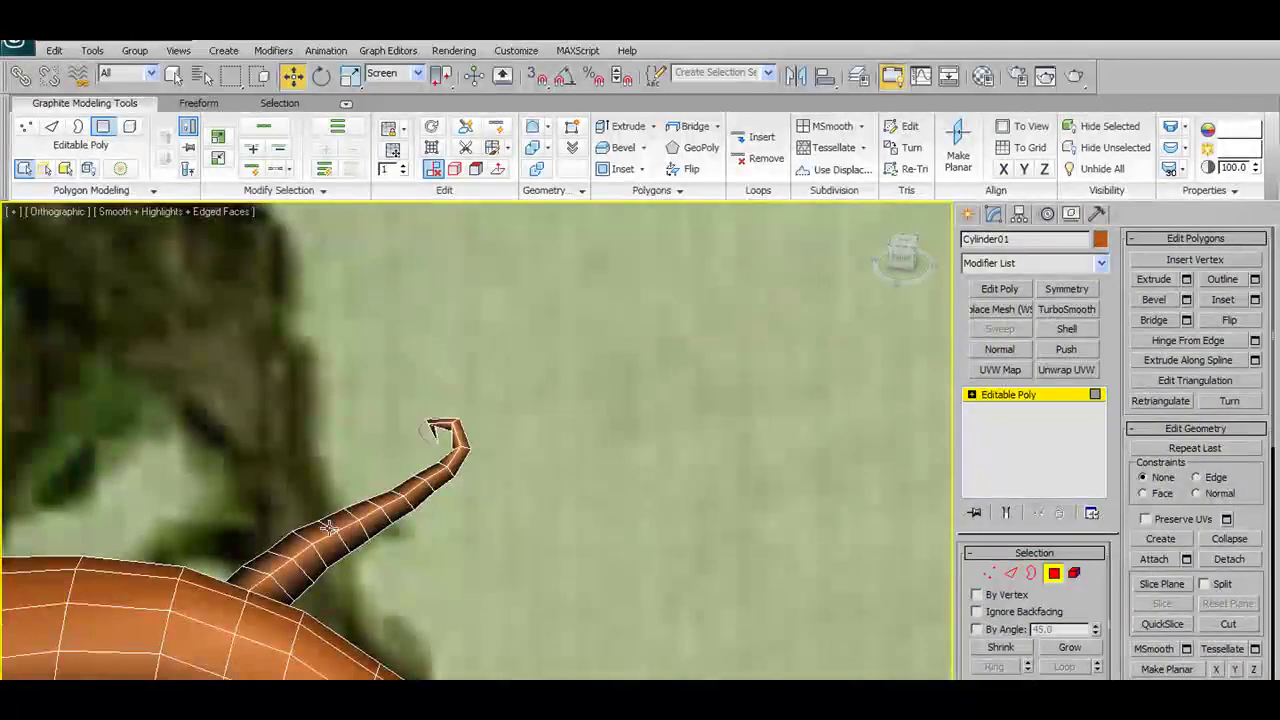
Move the view in to inspect the curled, tapered twig
middle_drag(341, 545, 365, 519)
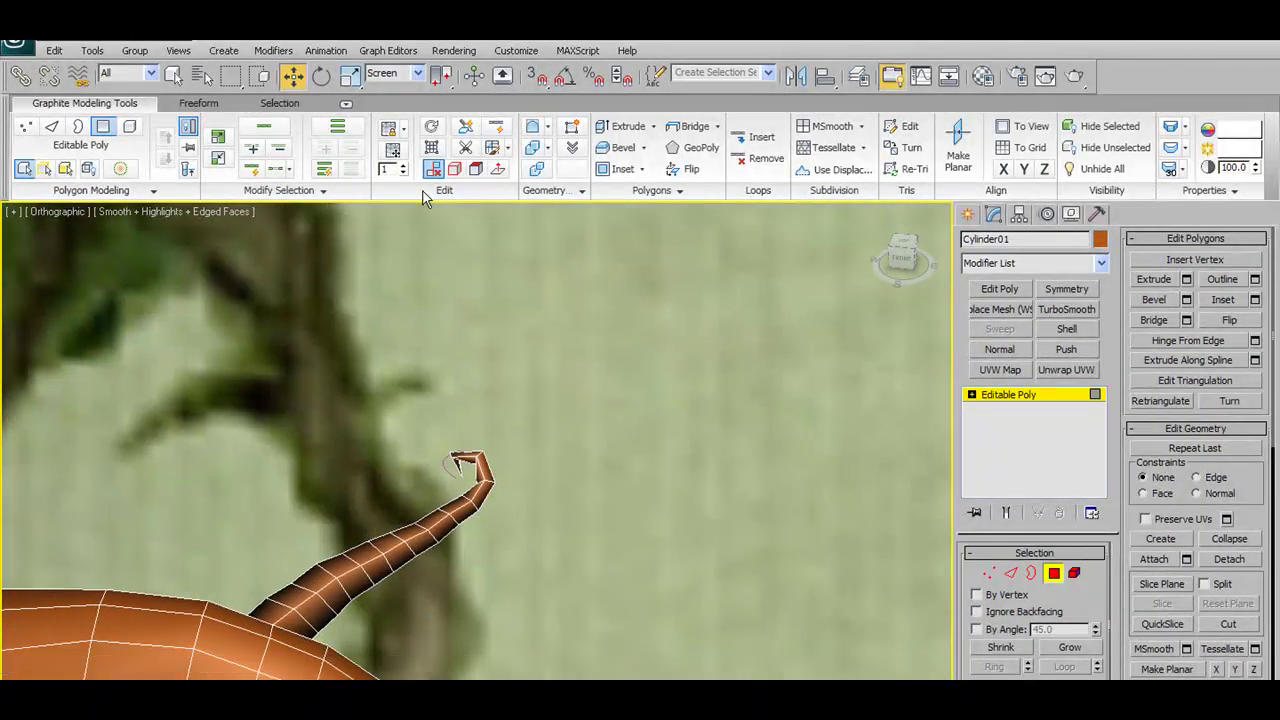
click(494, 150)
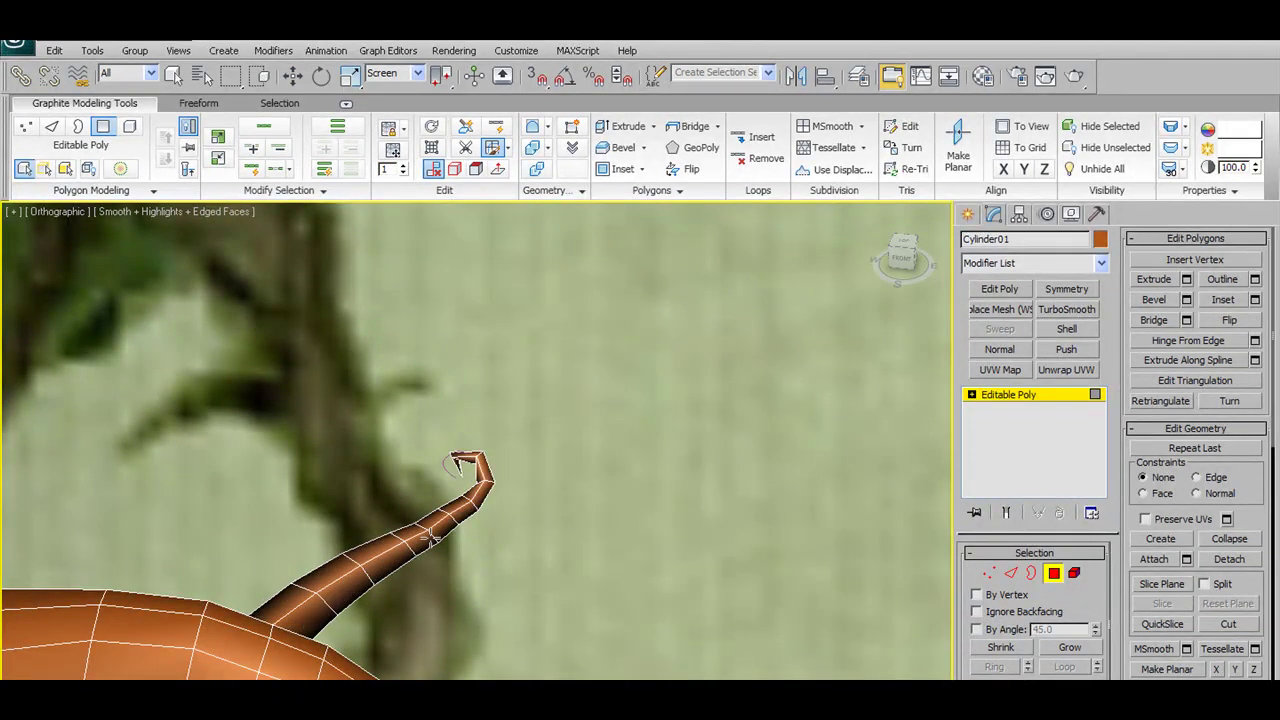
mouse_move(417, 452)
middle_down()
mouse_move(540, 500)
mouse_move(443, 514)
middle_up()
scroll(443, 514, down, 3)
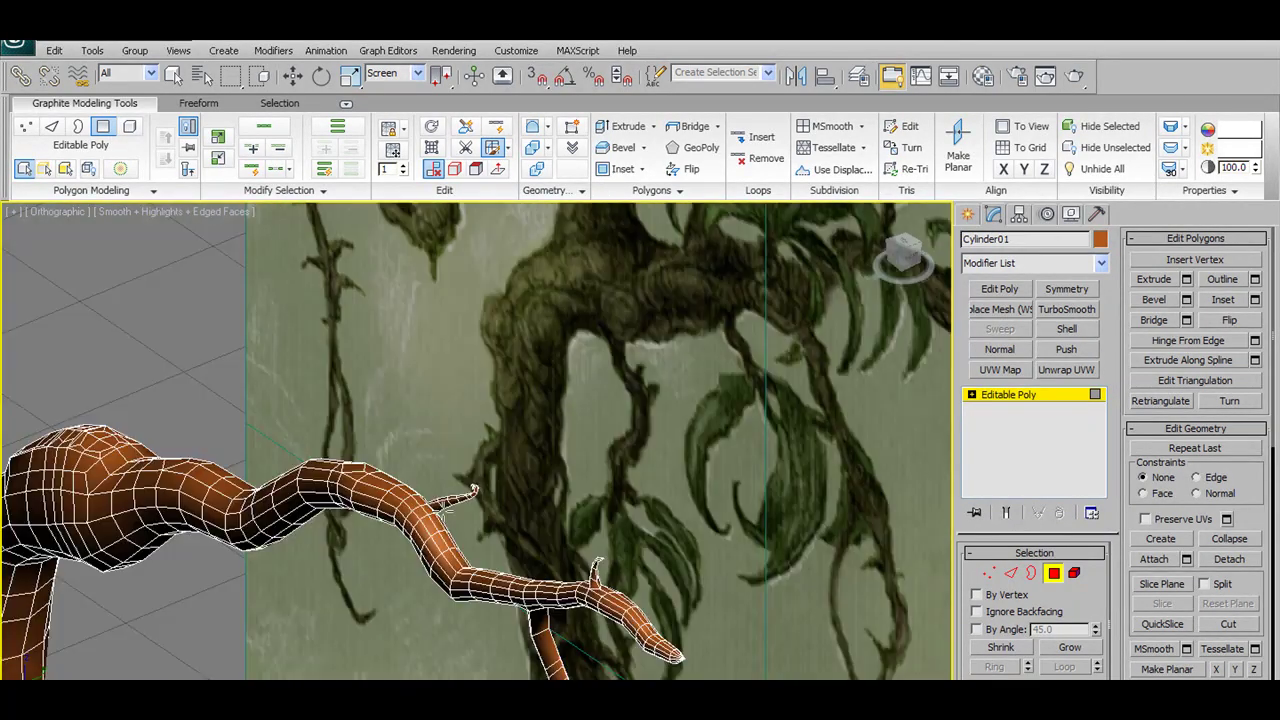
scroll(543, 537, down, 3)
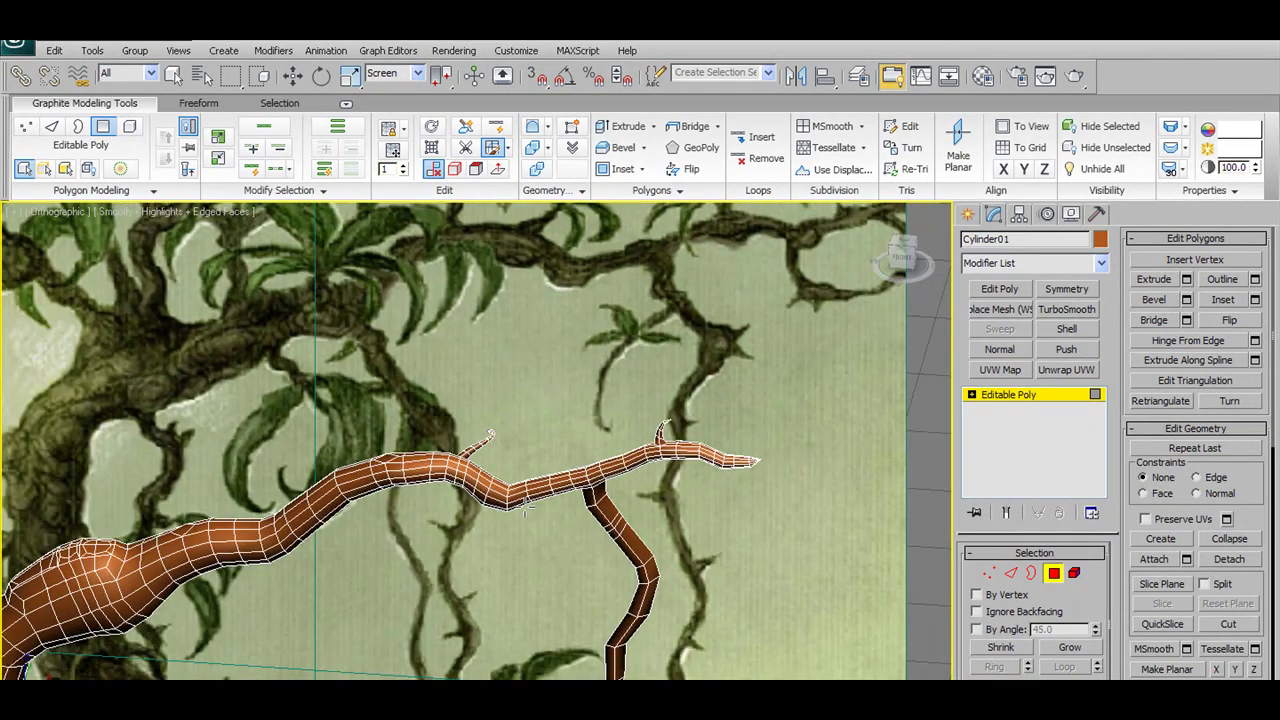
Zoom and orbit the Front view in close on the upper branch's bend
middle_drag(541, 535, 530, 483)
scroll(530, 483, up, 2)
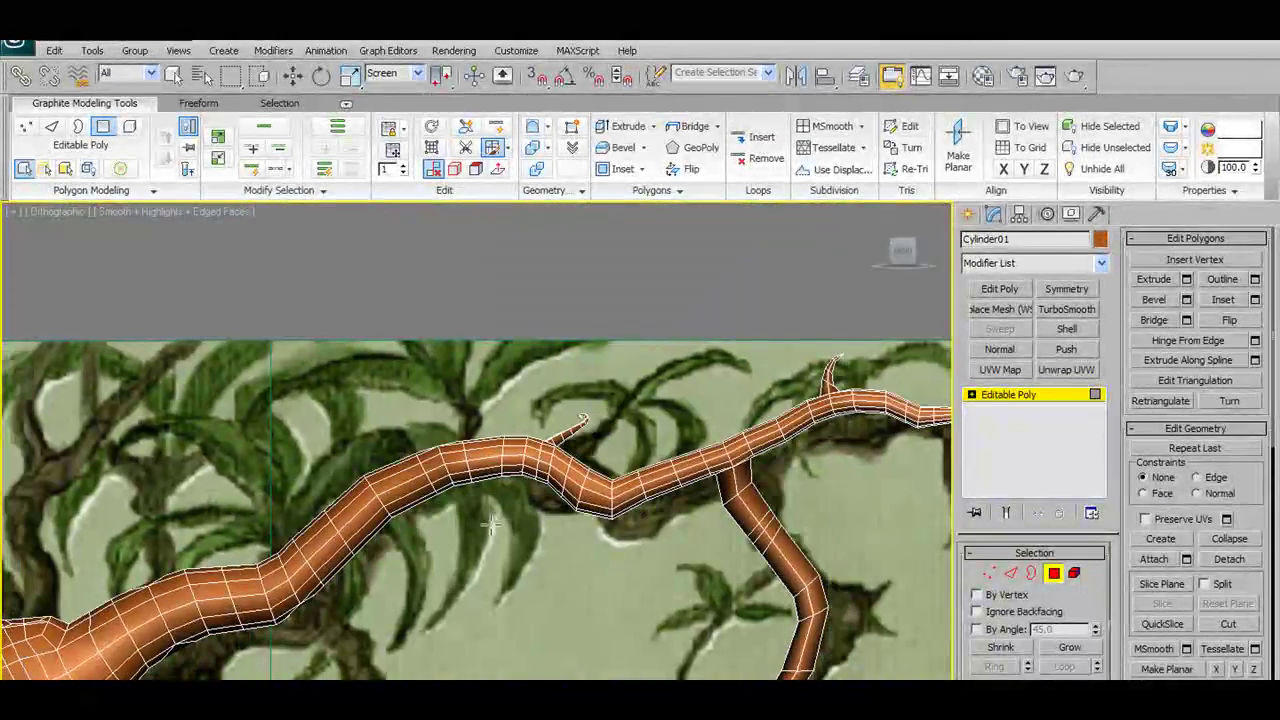
key(f)
middle_drag(491, 451, 473, 574)
scroll(490, 450, up, 3)
scroll(500, 440, up, 2)
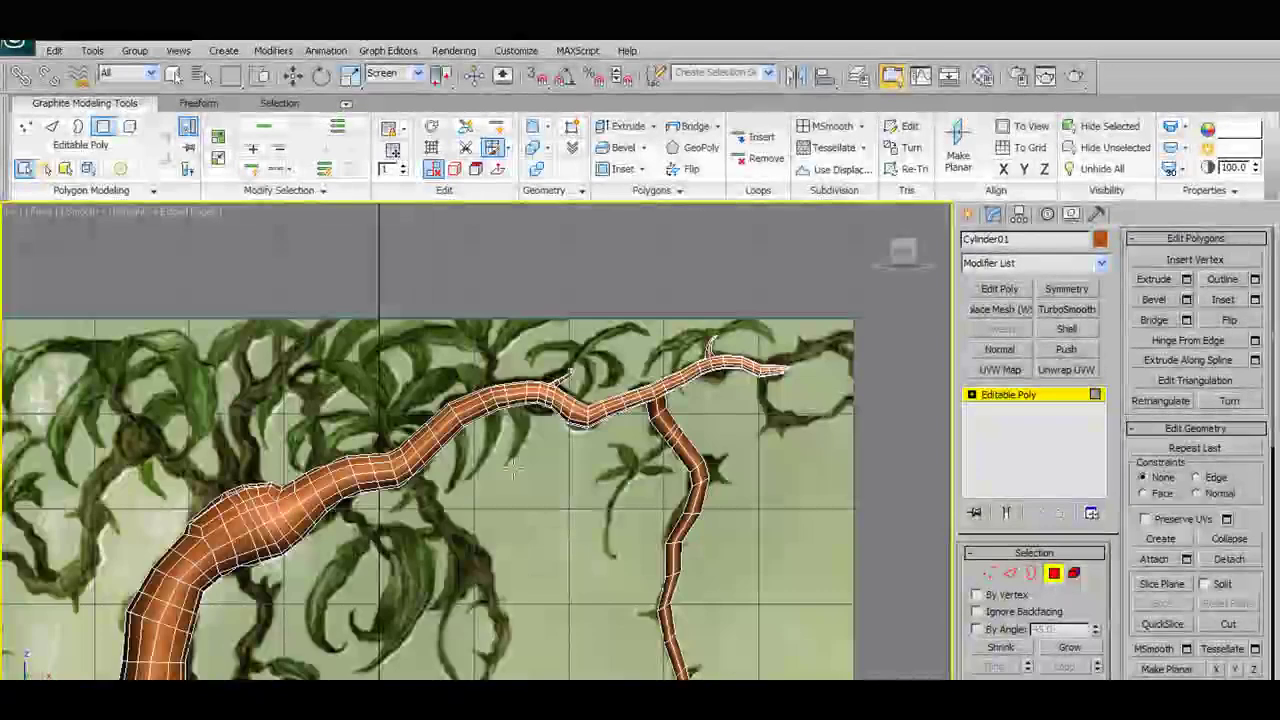
scroll(503, 440, up, 2)
alt+middle_drag(503, 440, 545, 488)
scroll(545, 488, up, 2)
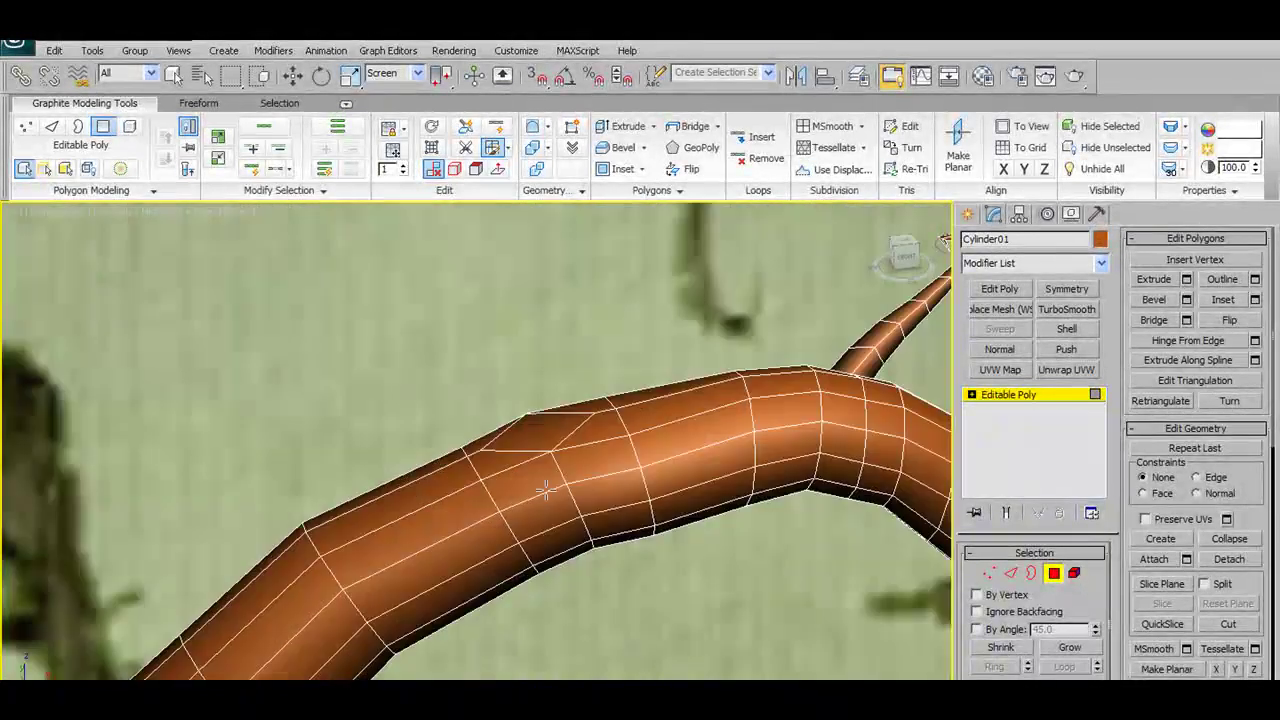
scroll(545, 488, up, 1)
scroll(545, 488, up, 2)
mouse_move(571, 471)
middle_down()
mouse_move(568, 442)
mouse_move(600, 386)
middle_up()
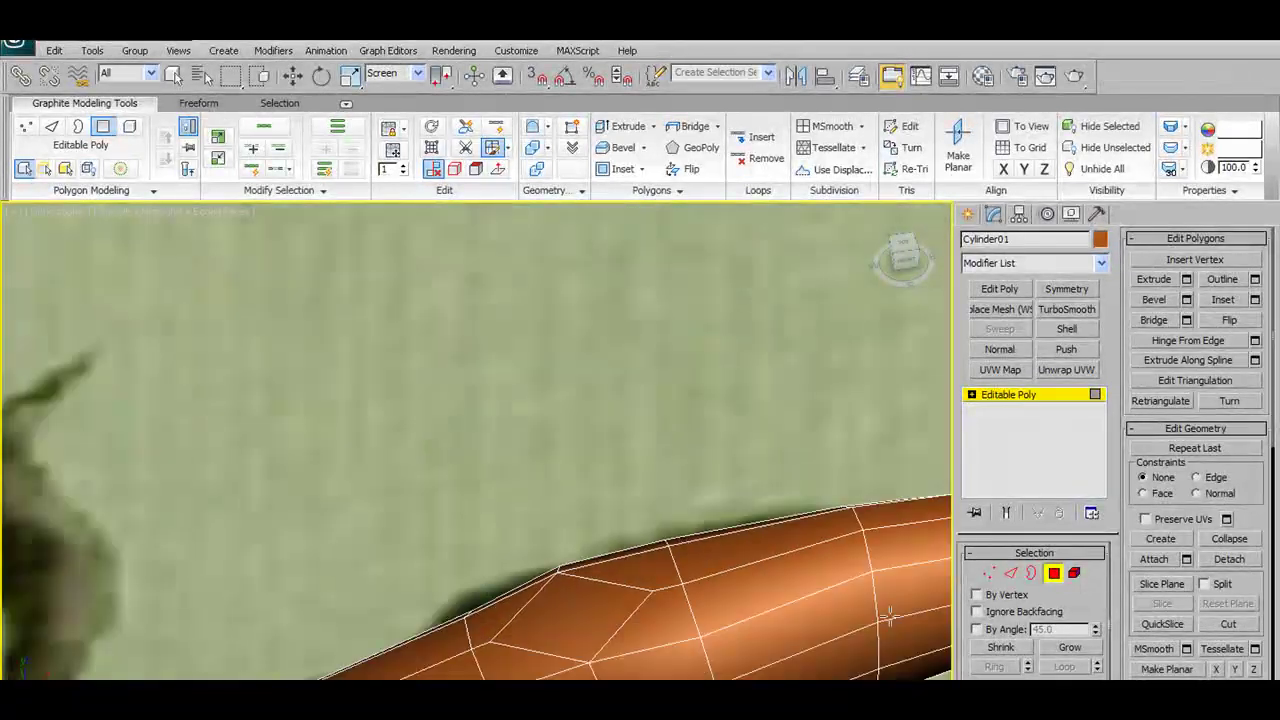
Leave Polygon mode, connect new edges across the bend's diamond face, and enter Vertex mode
click(1057, 576)
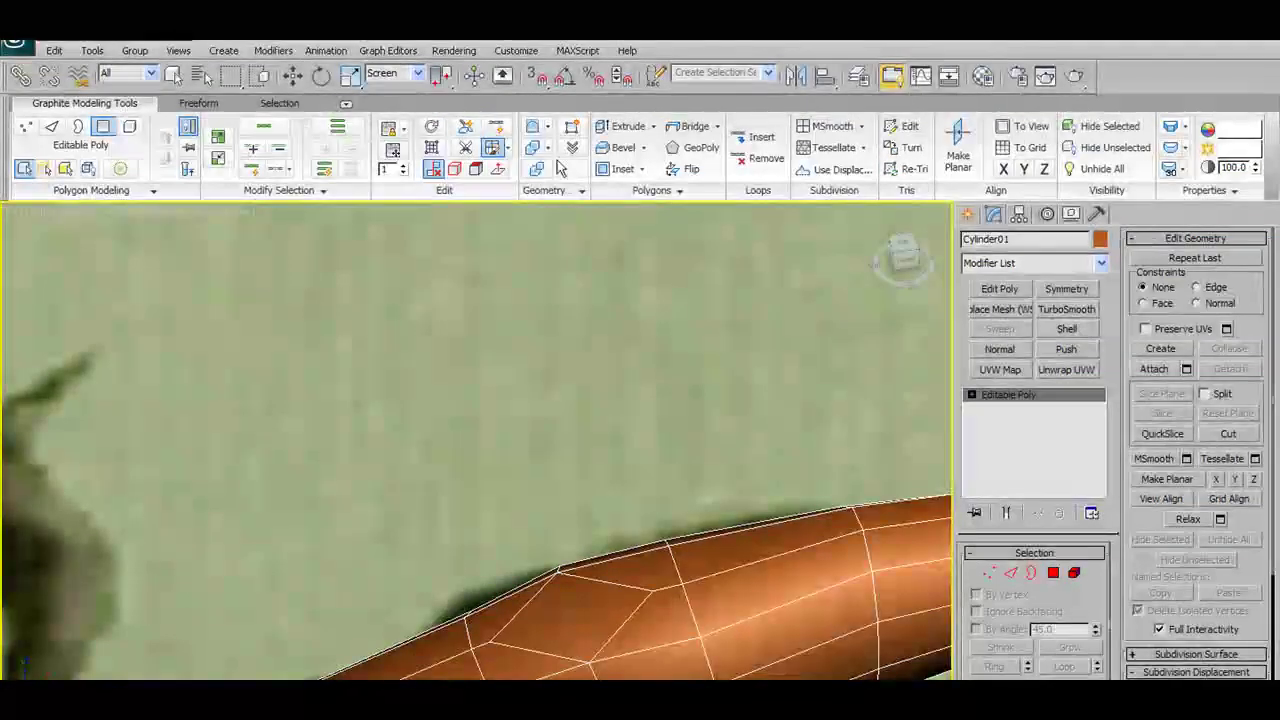
key(w)
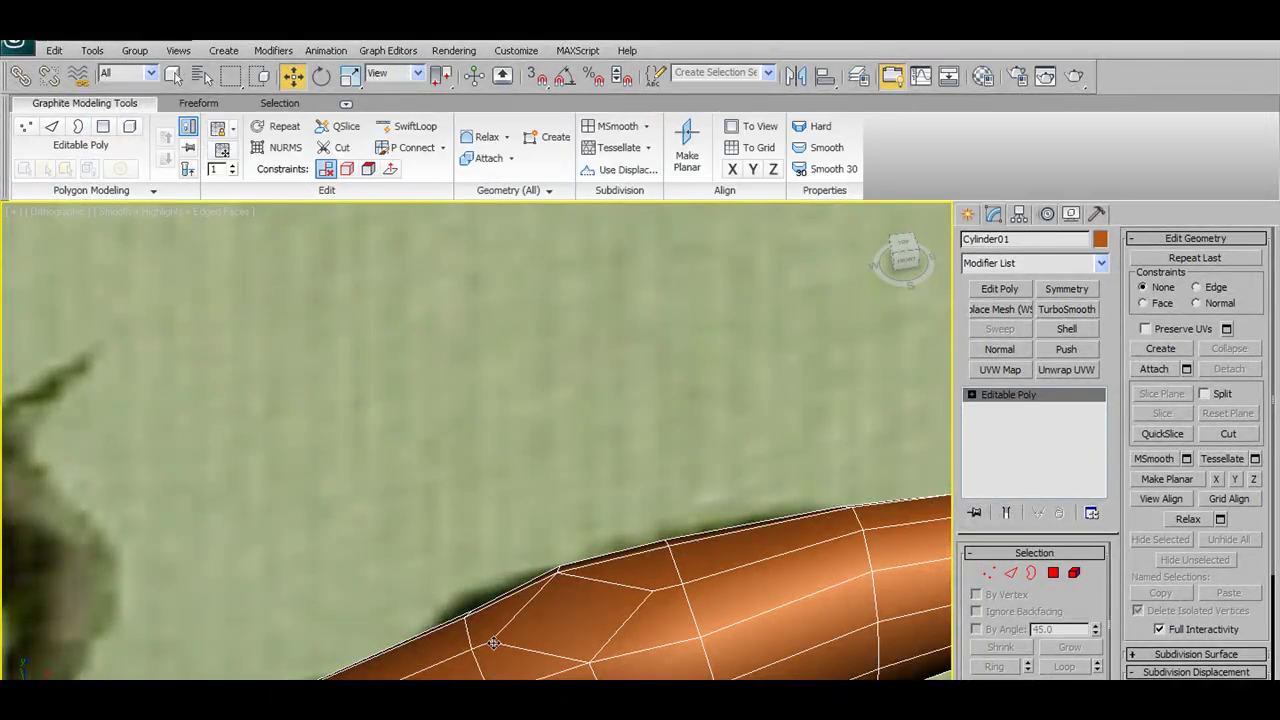
click(410, 147)
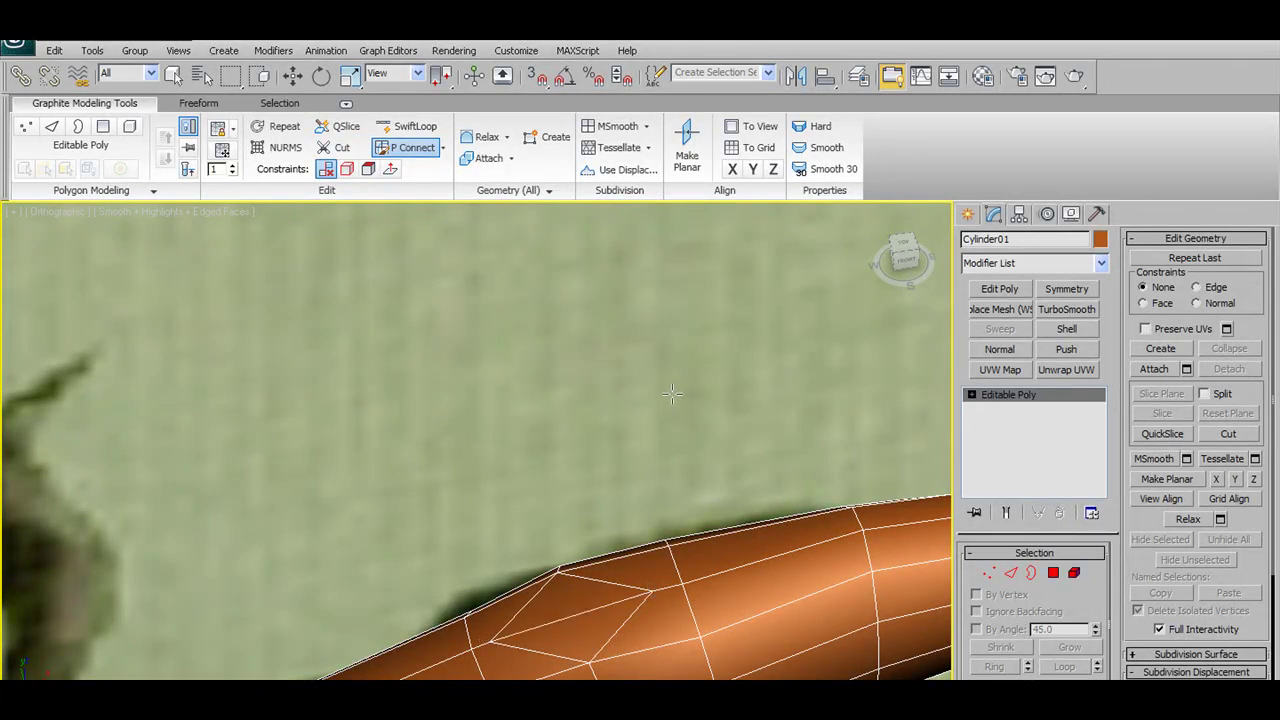
click(988, 573)
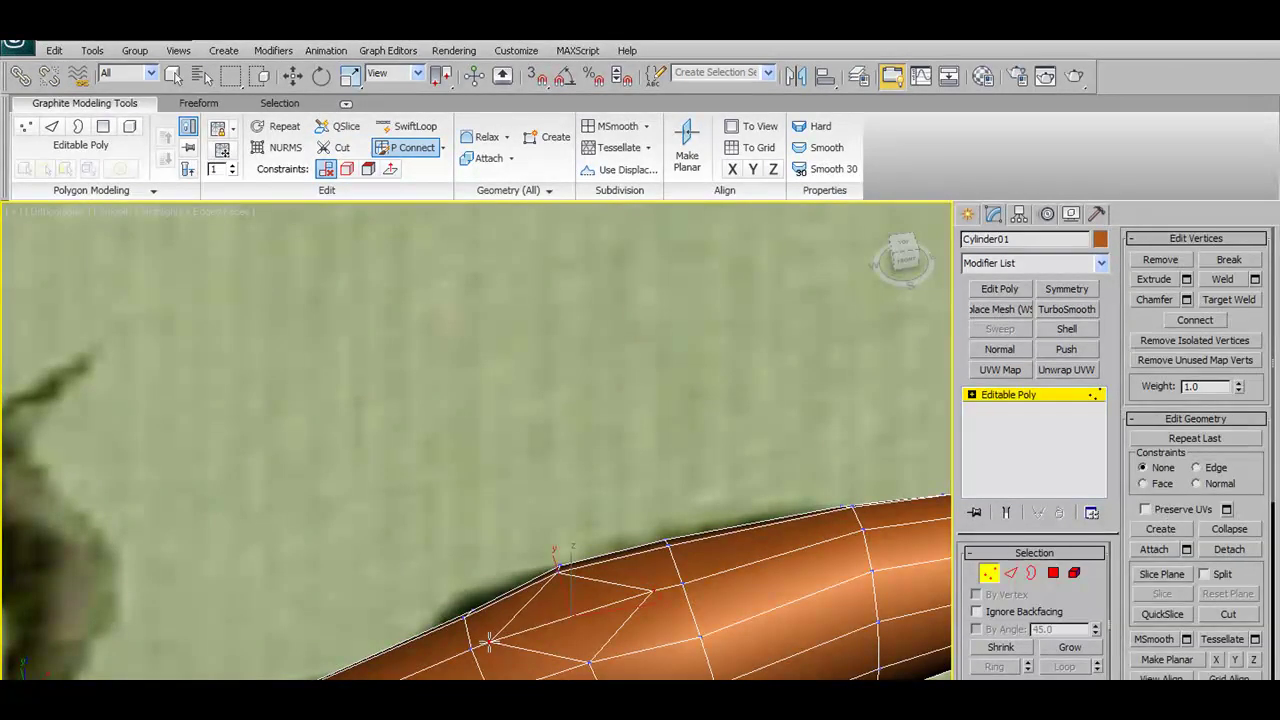
Weld the two close vertices at the branch bend with a 2.964 threshold, leaving 958 vertices
right_click(632, 597)
click(612, 628)
click(656, 591)
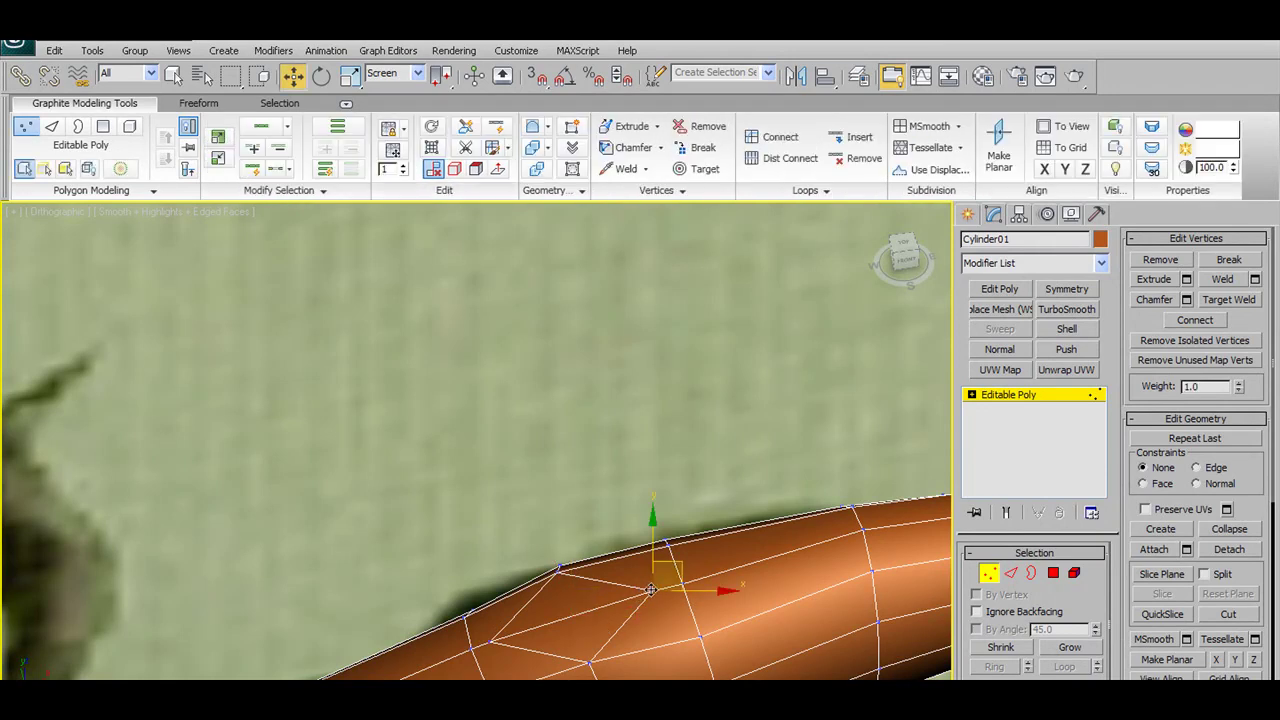
click(560, 567)
key(u)
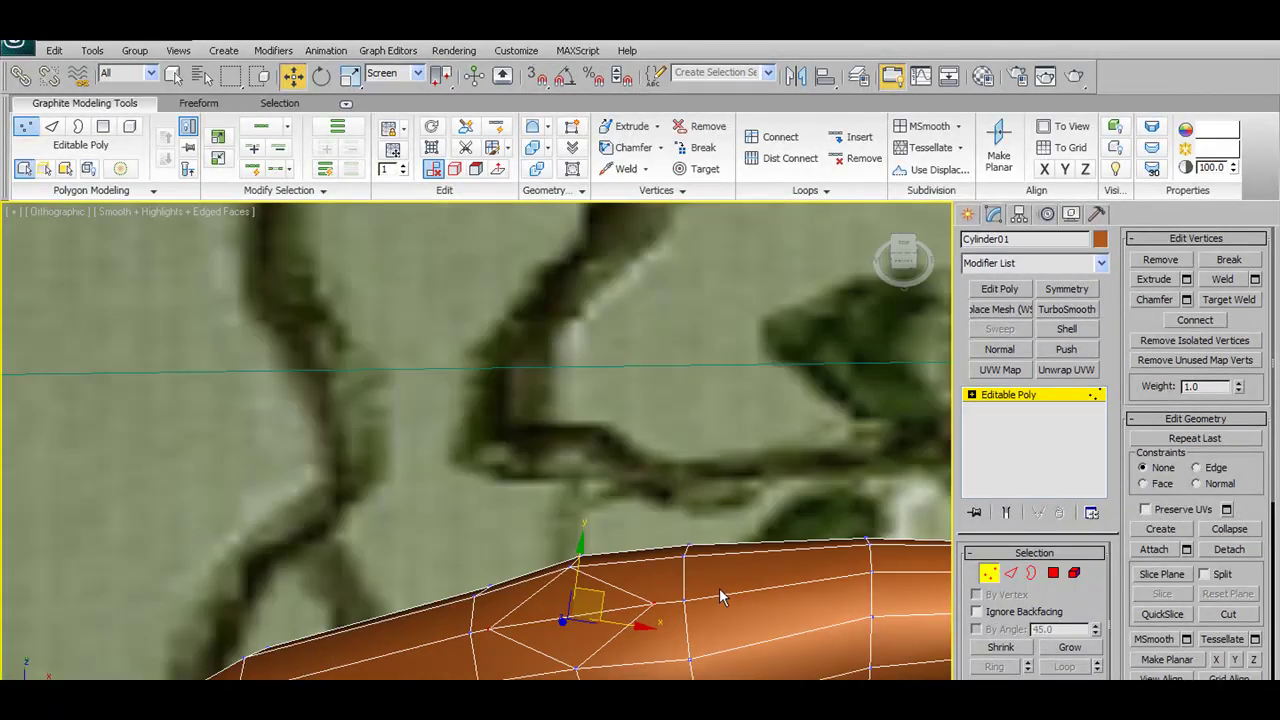
click(624, 178)
drag(659, 337, 670, 258)
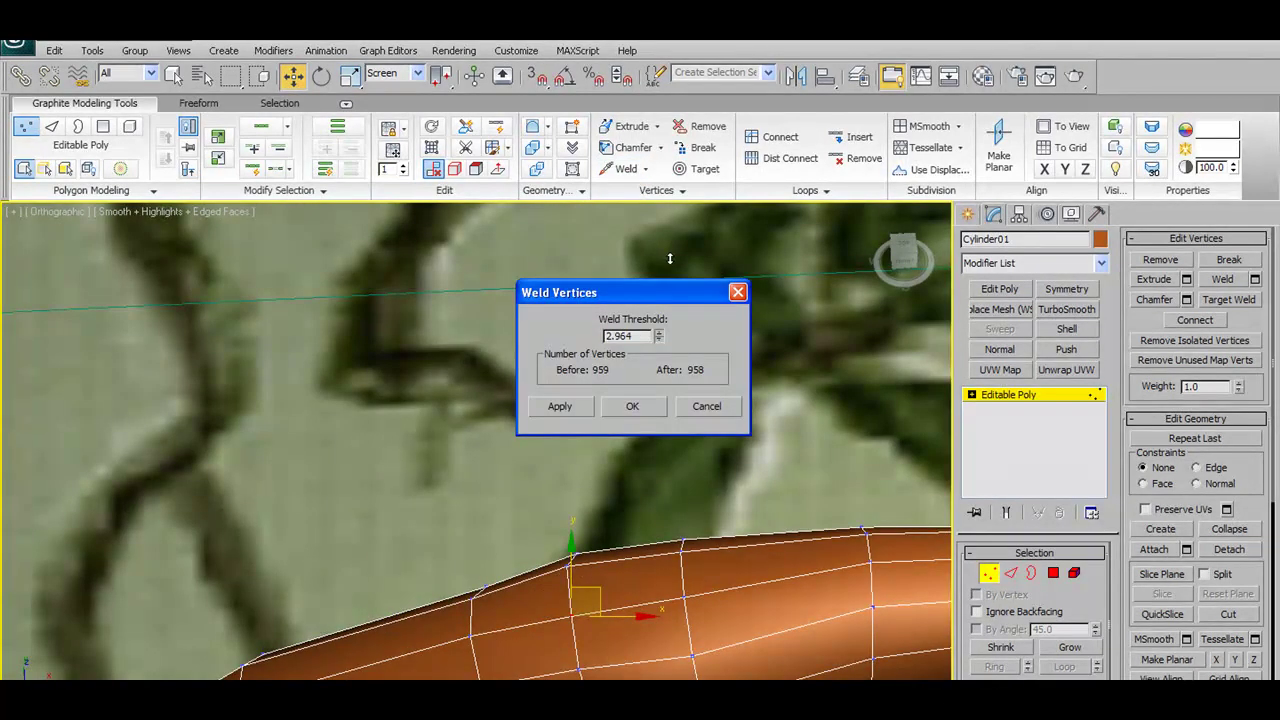
click(627, 406)
Nudge the merged vertex slightly up and left, then orbit around the branch to check it
scroll(706, 635, up, 2)
scroll(721, 552, up, 2)
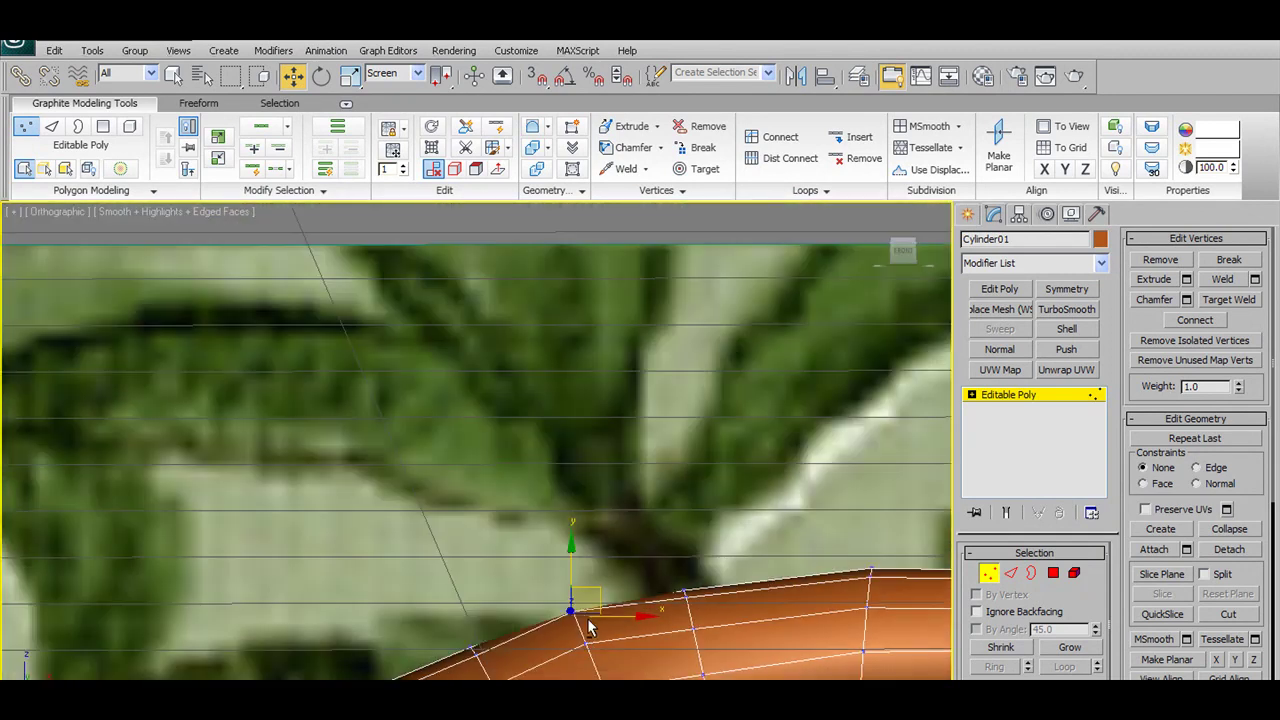
drag(592, 582, 590, 573)
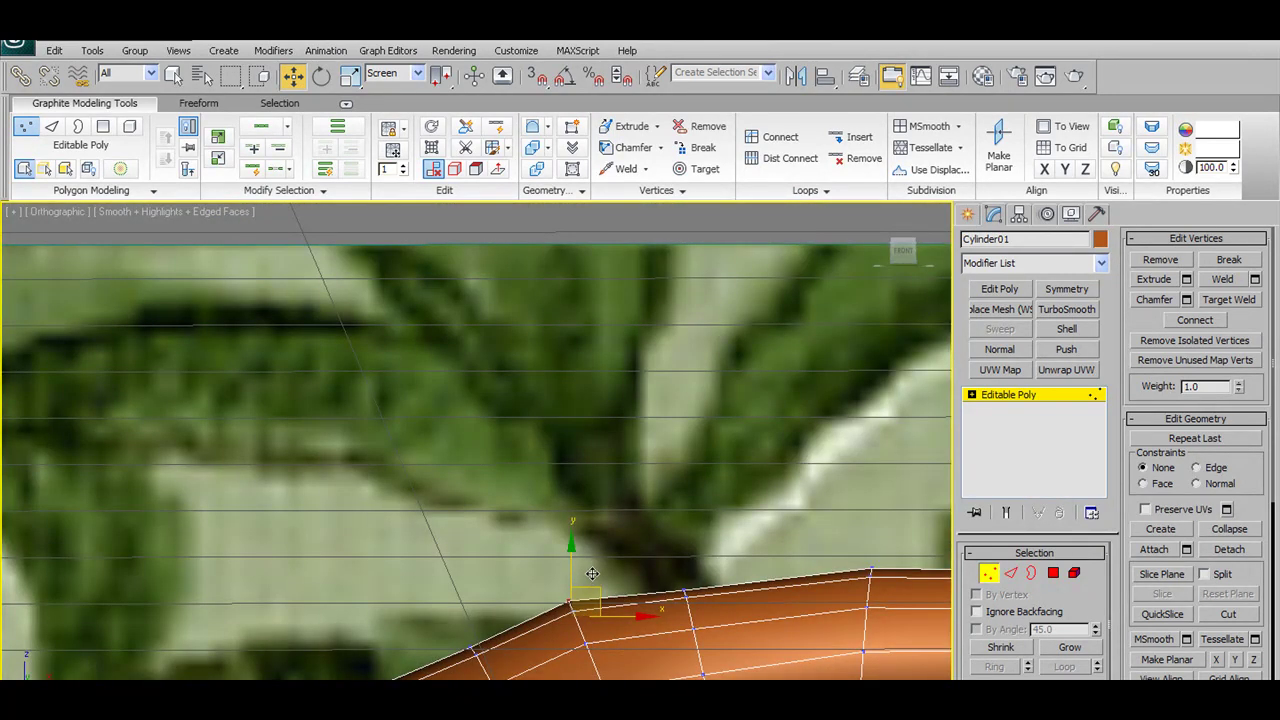
scroll(591, 573, down, 3)
scroll(768, 650, down, 5)
alt+middle_drag(768, 650, 700, 600)
key(shift+z)
scroll(587, 597, up, 3)
mouse_move(575, 551)
alt+middle_down()
mouse_move(706, 540)
mouse_move(663, 537)
mouse_move(680, 555)
mouse_move(583, 541)
mouse_move(588, 552)
mouse_move(603, 543)
mouse_move(574, 549)
mouse_move(556, 528)
alt+middle_up()
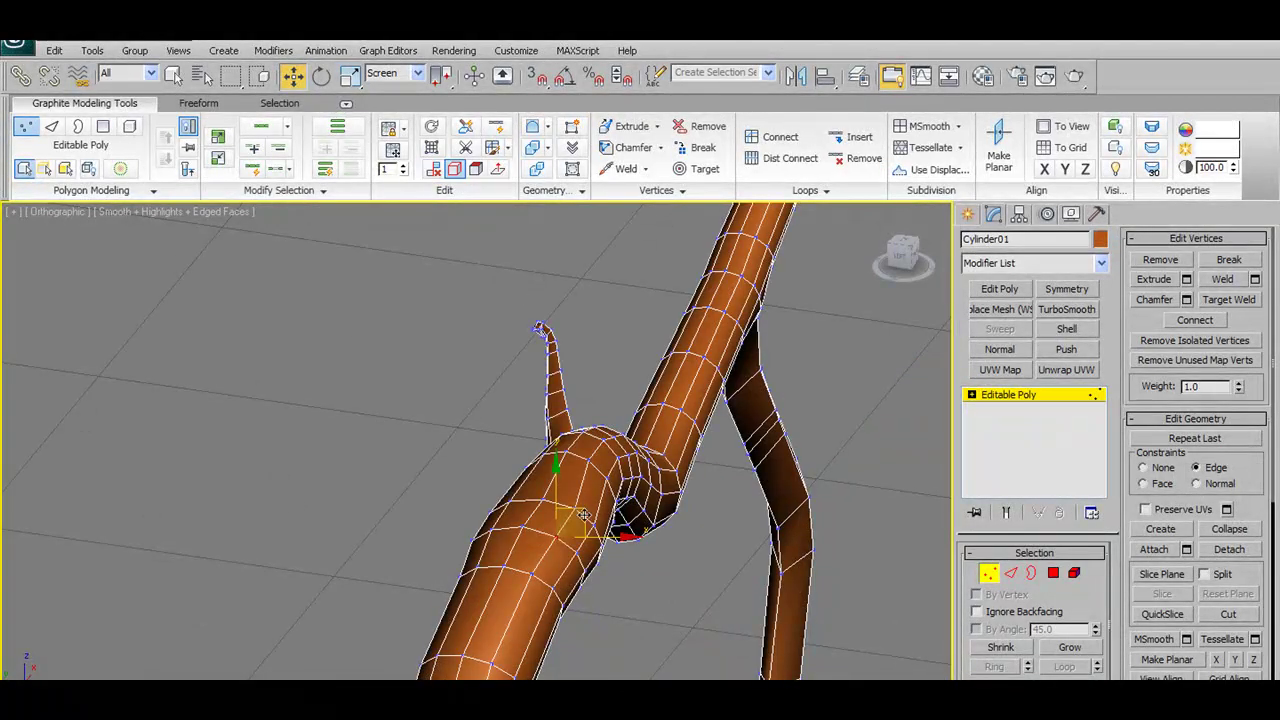
Chamfer the selected bend vertex by 0.786
mouse_move(571, 510)
alt+middle_down()
mouse_move(600, 597)
mouse_move(523, 567)
mouse_move(597, 550)
mouse_move(575, 470)
mouse_move(581, 391)
alt+middle_up()
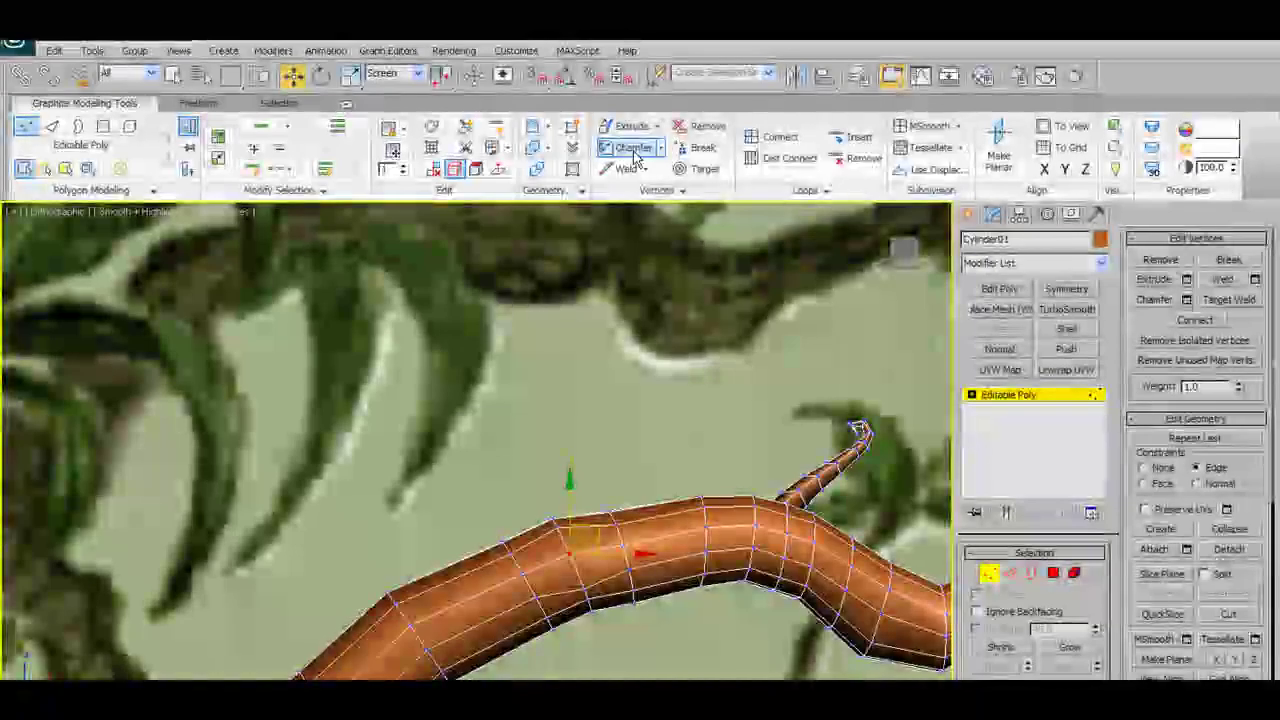
shift+click(633, 147)
drag(618, 339, 626, 303)
mouse_move(624, 451)
alt+middle_down()
mouse_move(591, 473)
mouse_move(602, 470)
mouse_move(612, 528)
mouse_move(601, 584)
mouse_move(617, 605)
alt+middle_up()
key(Return)
Target-weld the stray vertex along the bend onto its neighbour
click(651, 591)
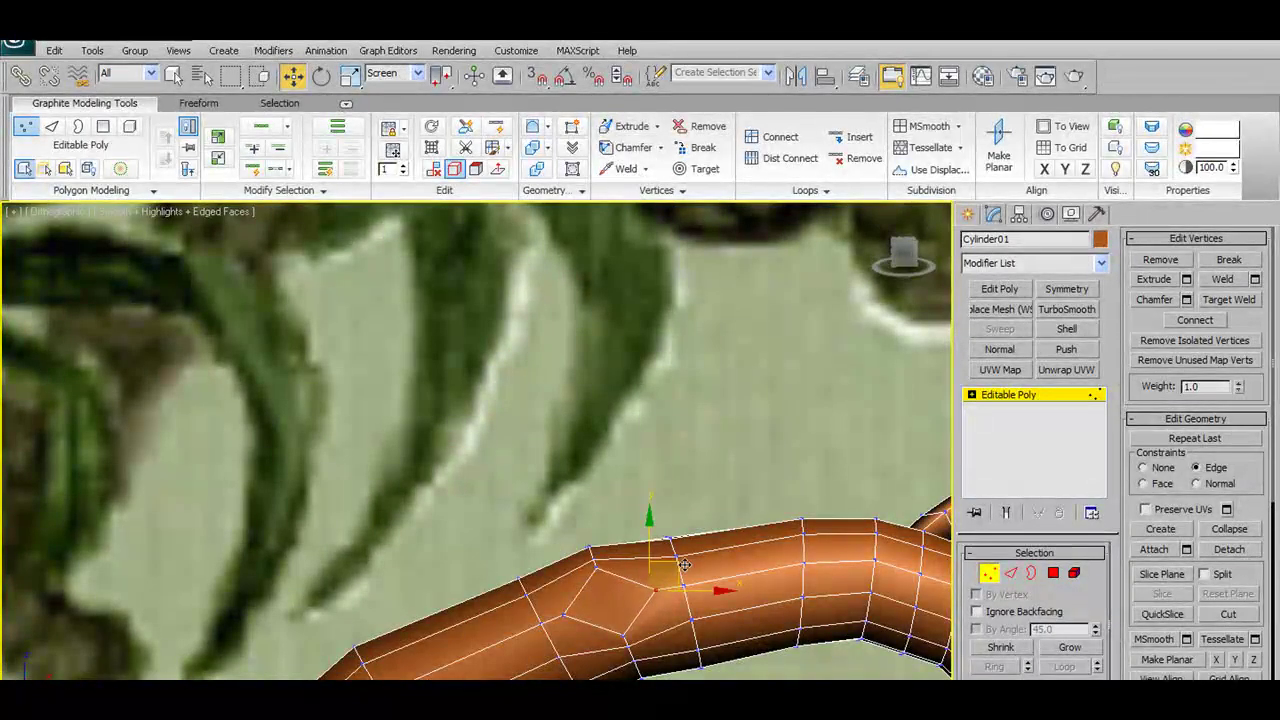
click(712, 172)
click(592, 554)
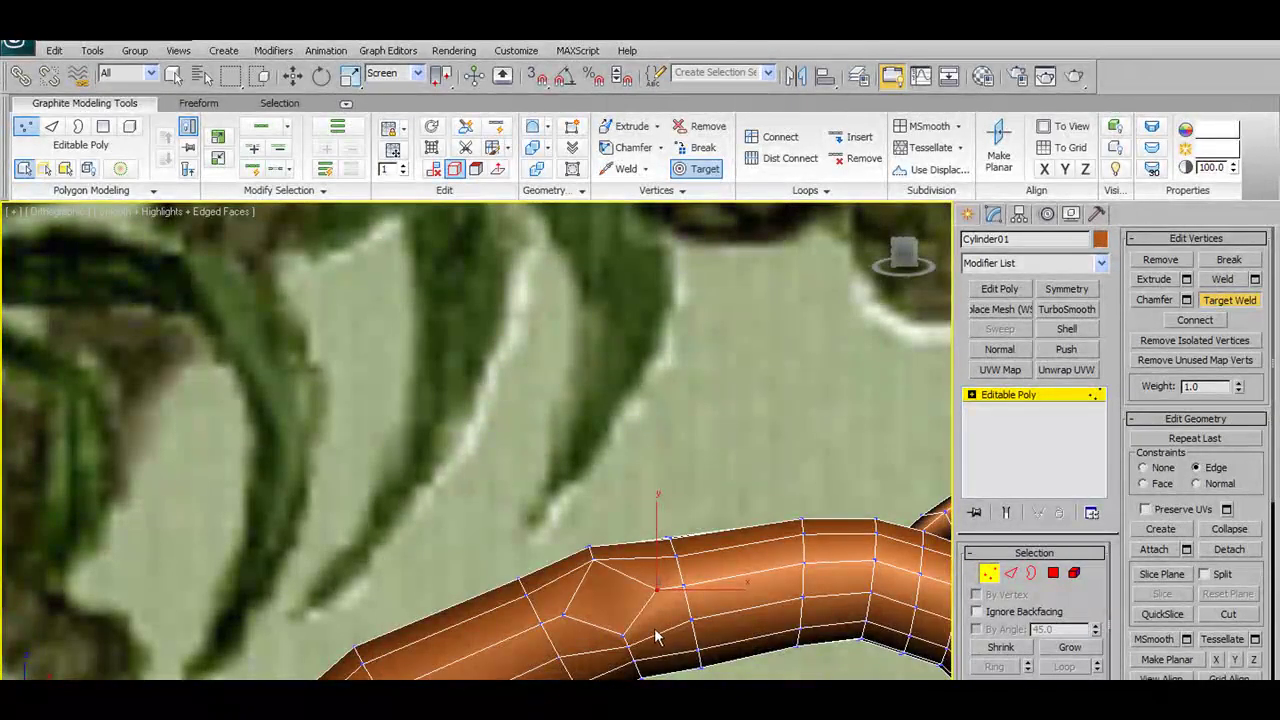
Move a vertex on the branch's top edge up and right to reshape the bend
alt+middle_drag(627, 645, 930, 598)
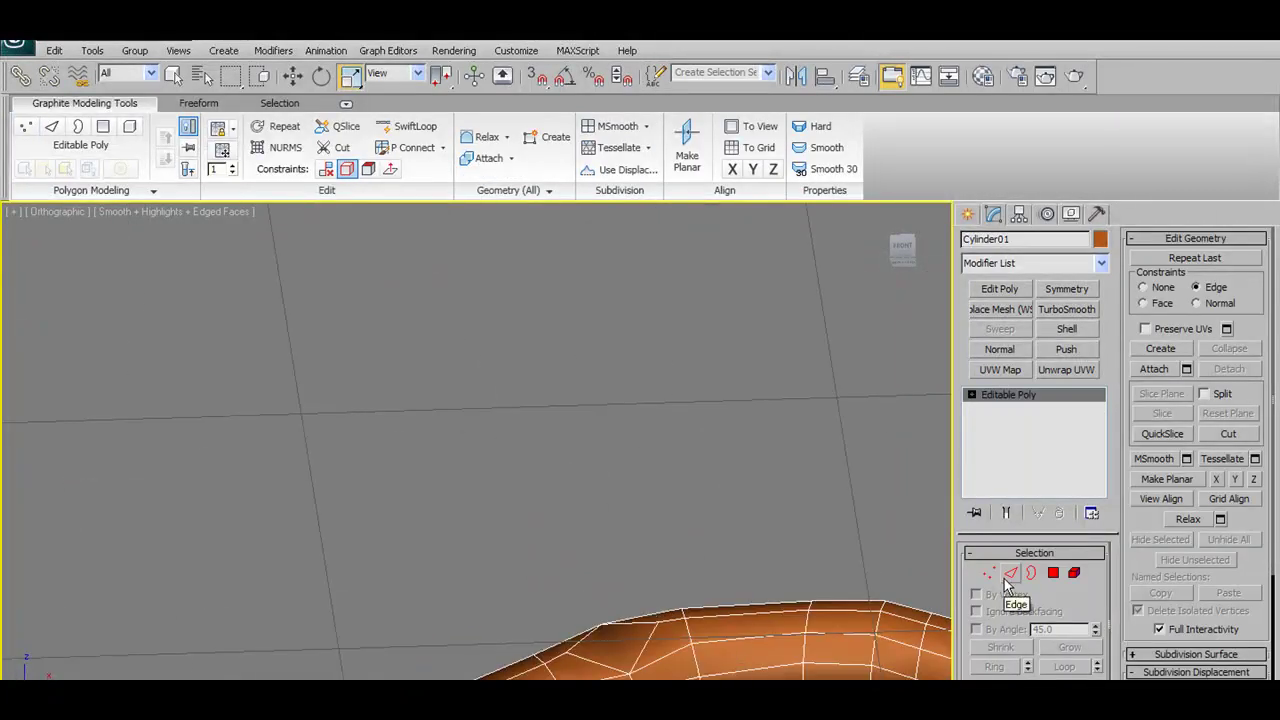
click(988, 572)
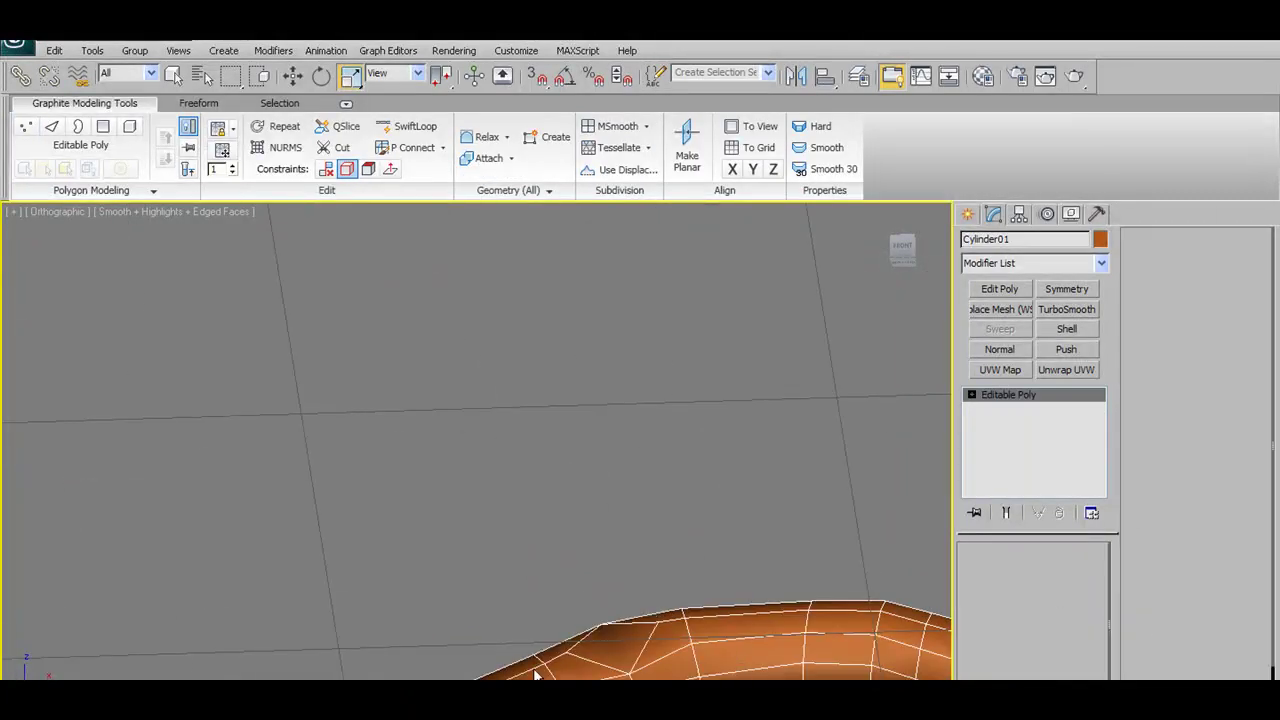
click(566, 642)
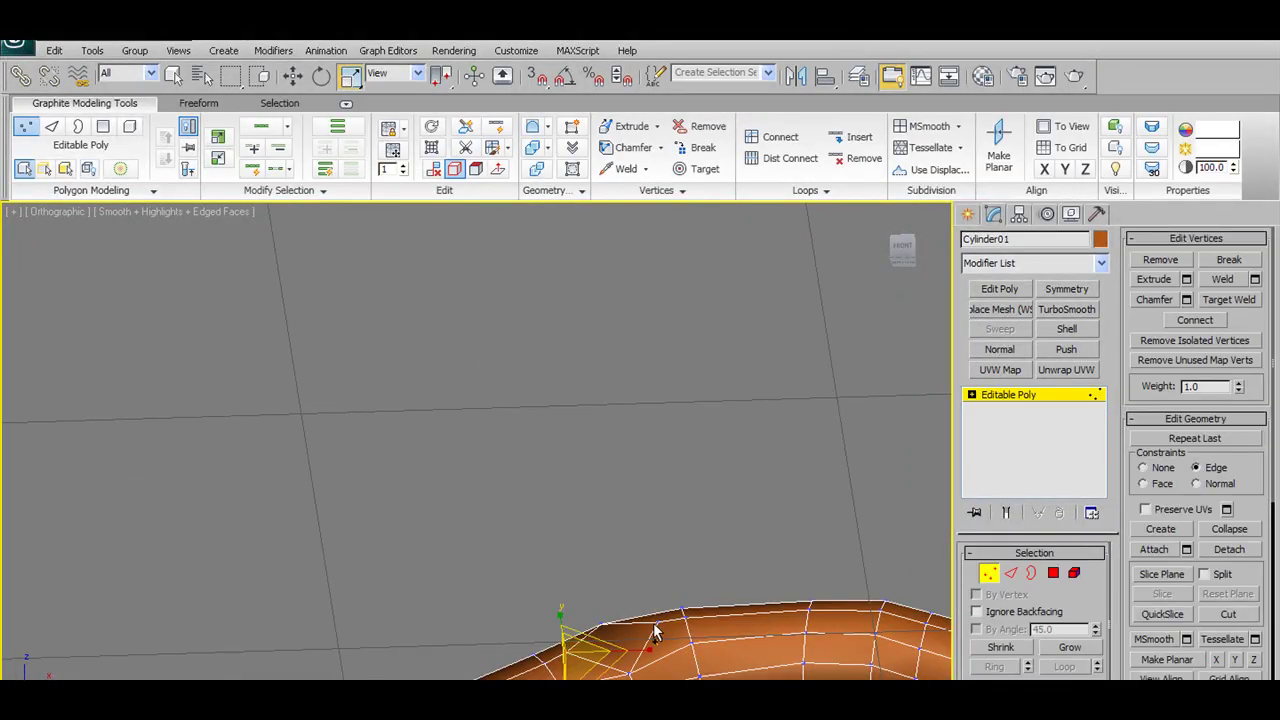
drag(564, 650, 608, 614)
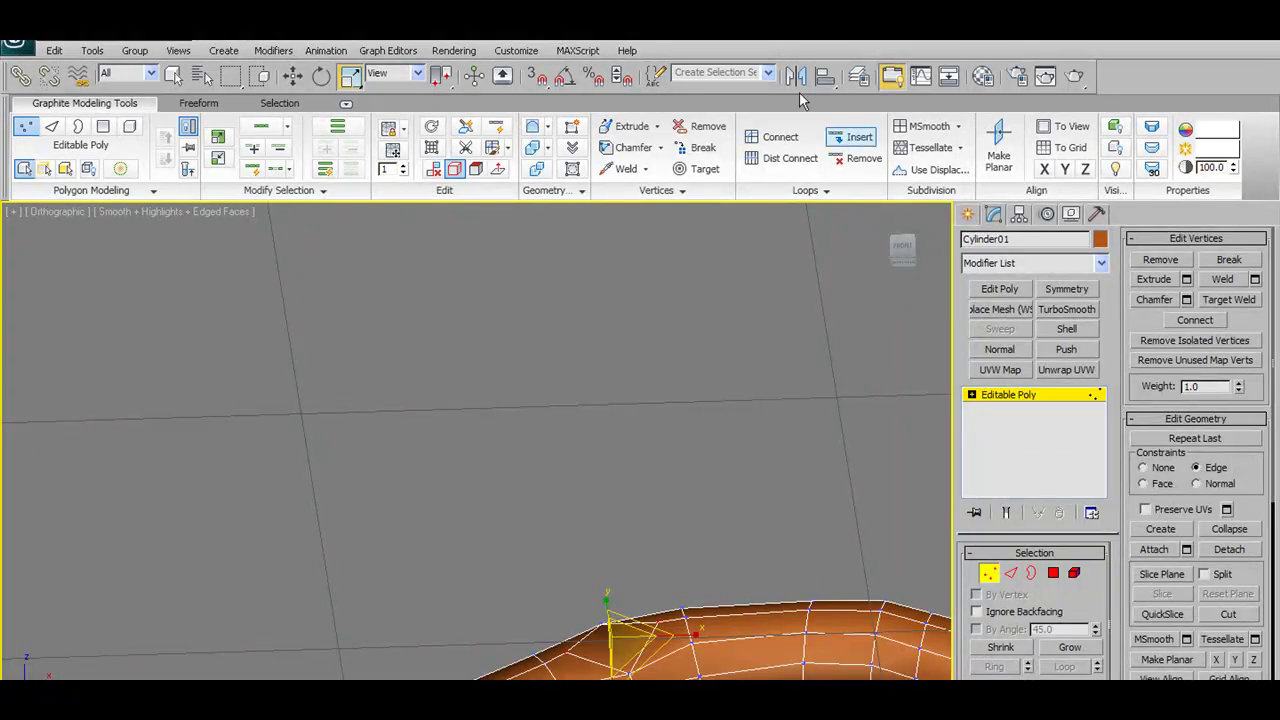
mouse_move(875, 510)
alt+middle_down()
mouse_move(715, 527)
mouse_move(745, 605)
alt+middle_up()
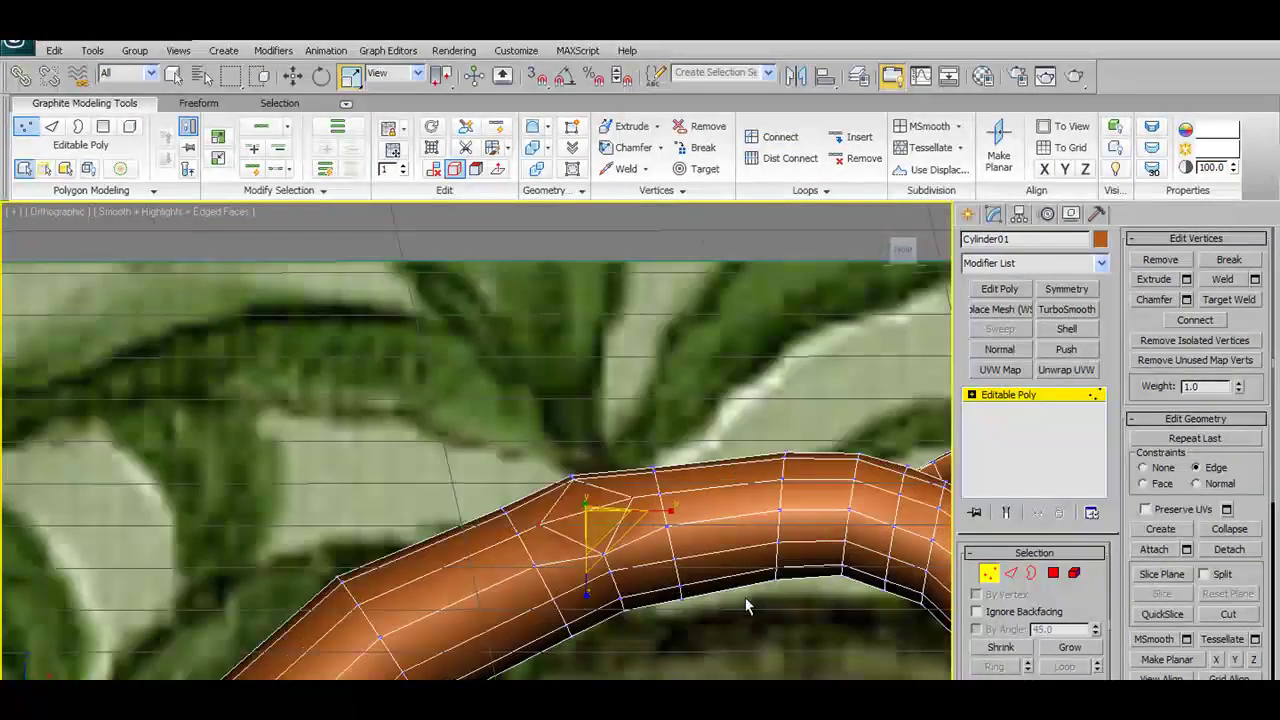
key(f)
scroll(651, 471, up, 3)
scroll(624, 537, up, 3)
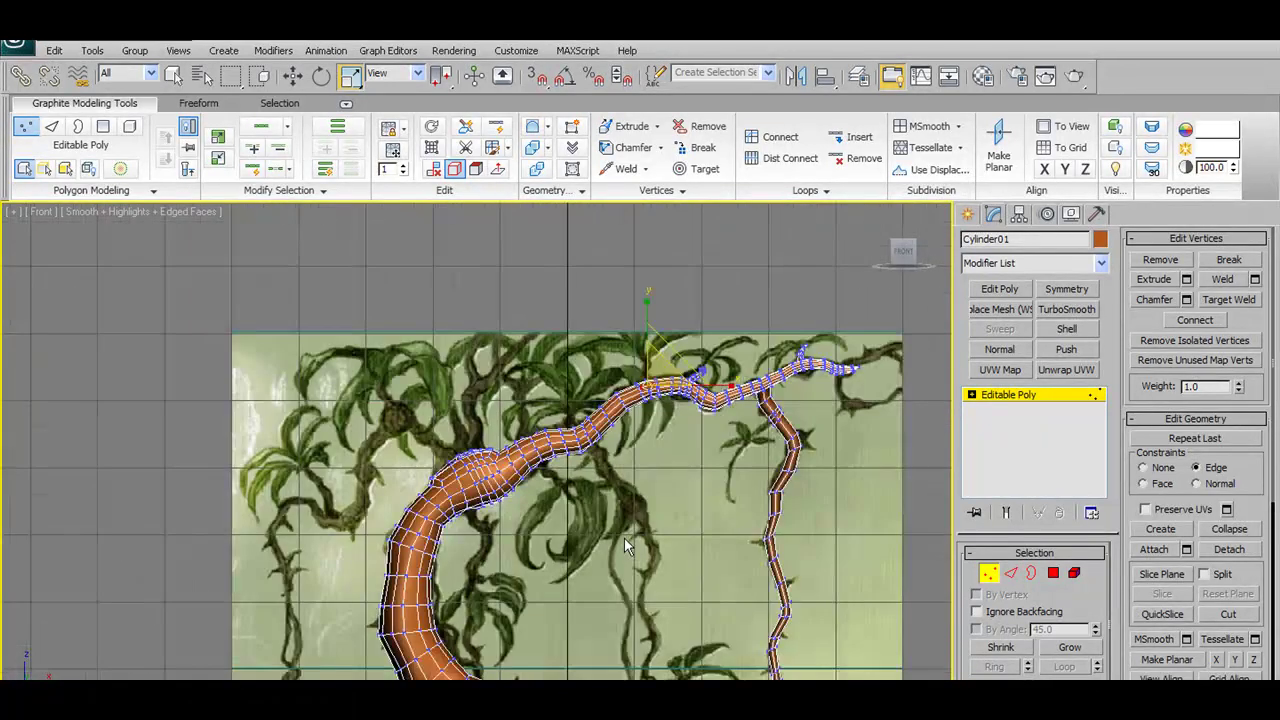
scroll(624, 537, up, 5)
scroll(640, 500, down, 1)
scroll(643, 492, up, 2)
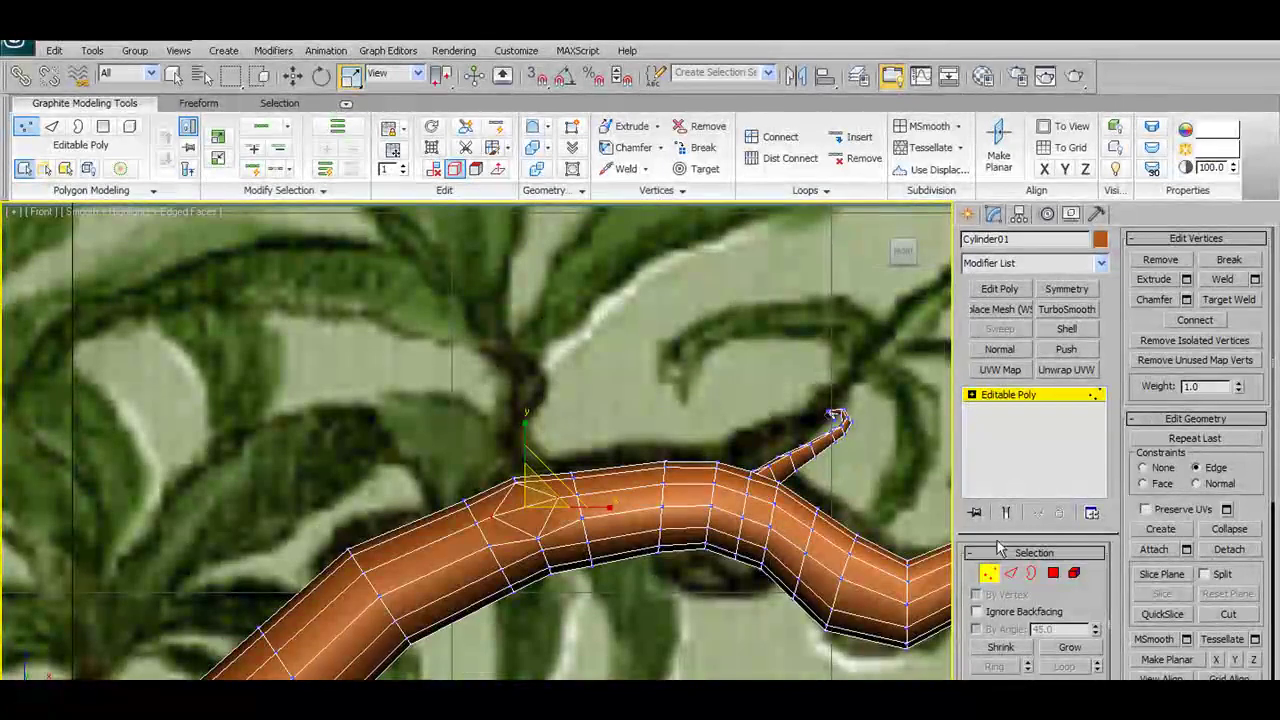
Exit Vertex mode and select Shape01 from the scene object list
key(1)
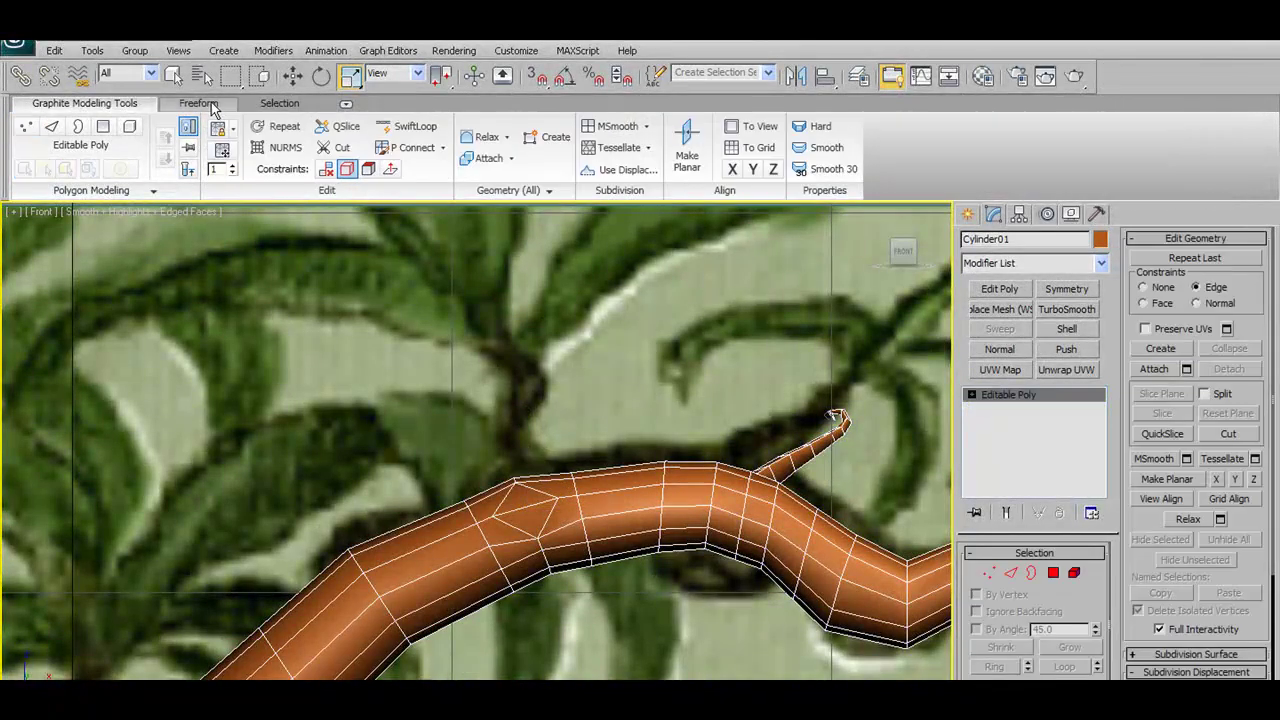
click(198, 103)
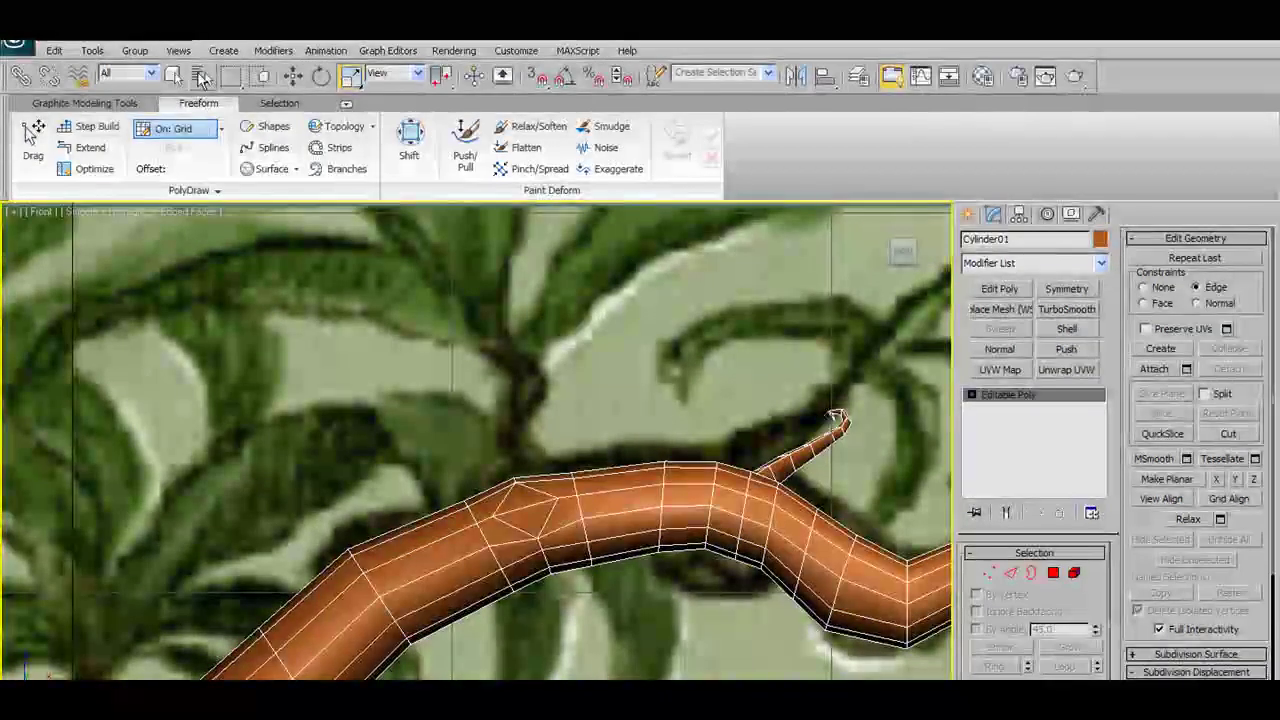
key(h)
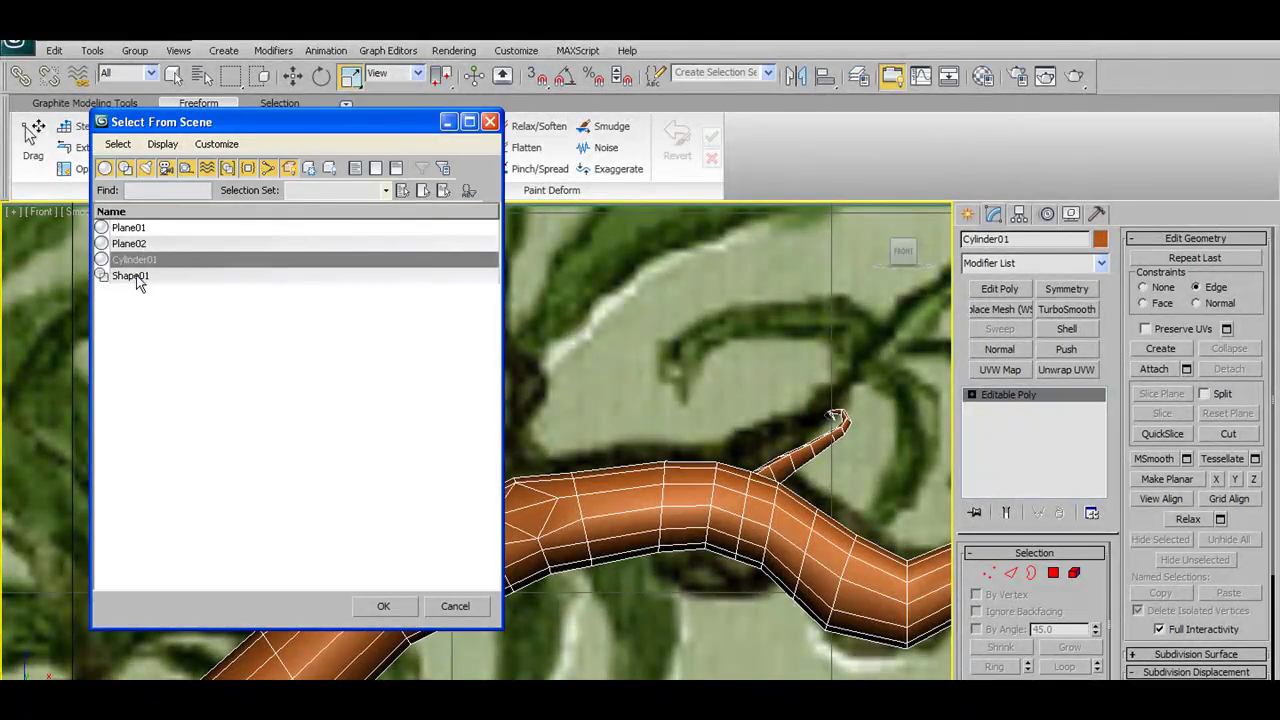
click(135, 277)
click(397, 604)
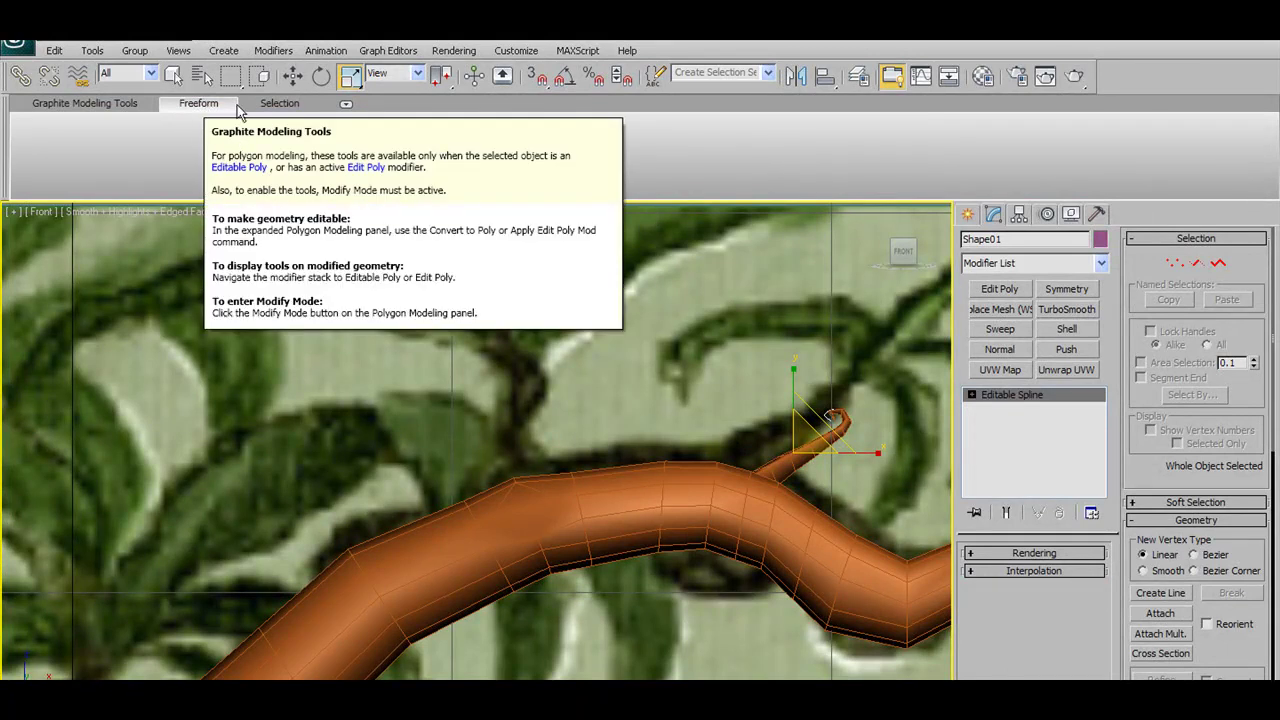
Select the branch mesh Cylinder01 and frame it around the curled twig
click(197, 106)
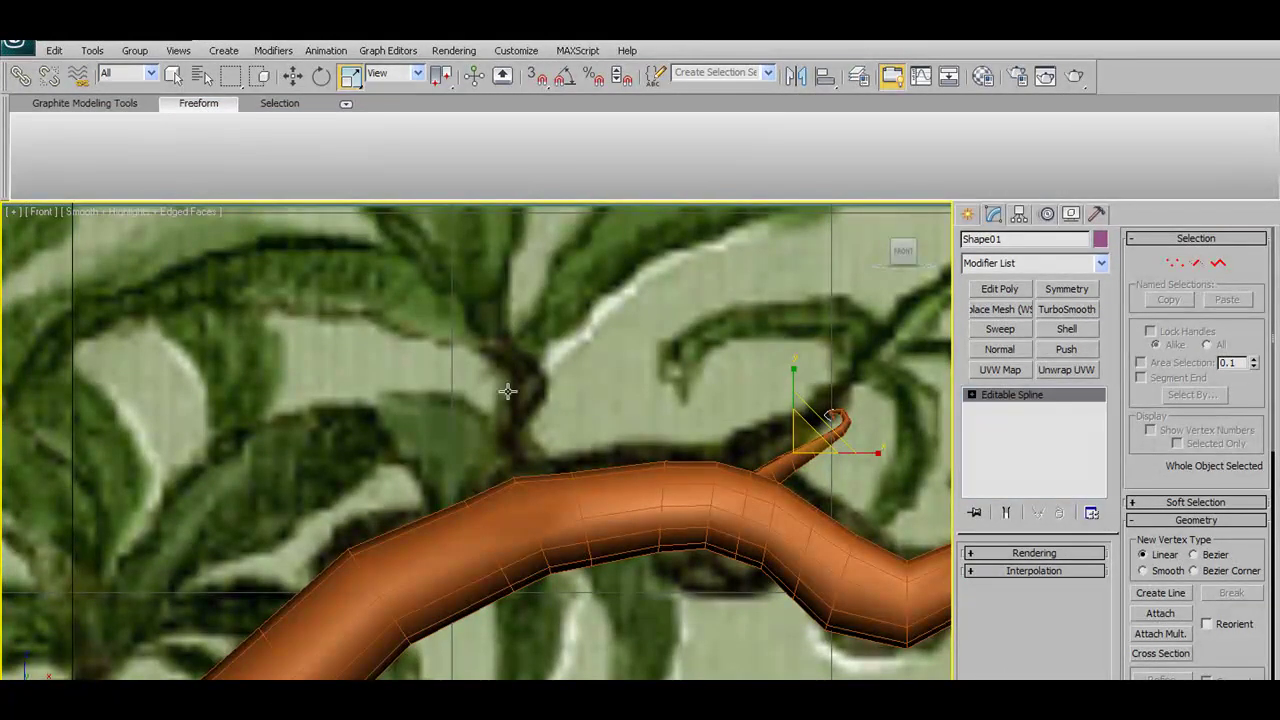
click(968, 216)
click(675, 520)
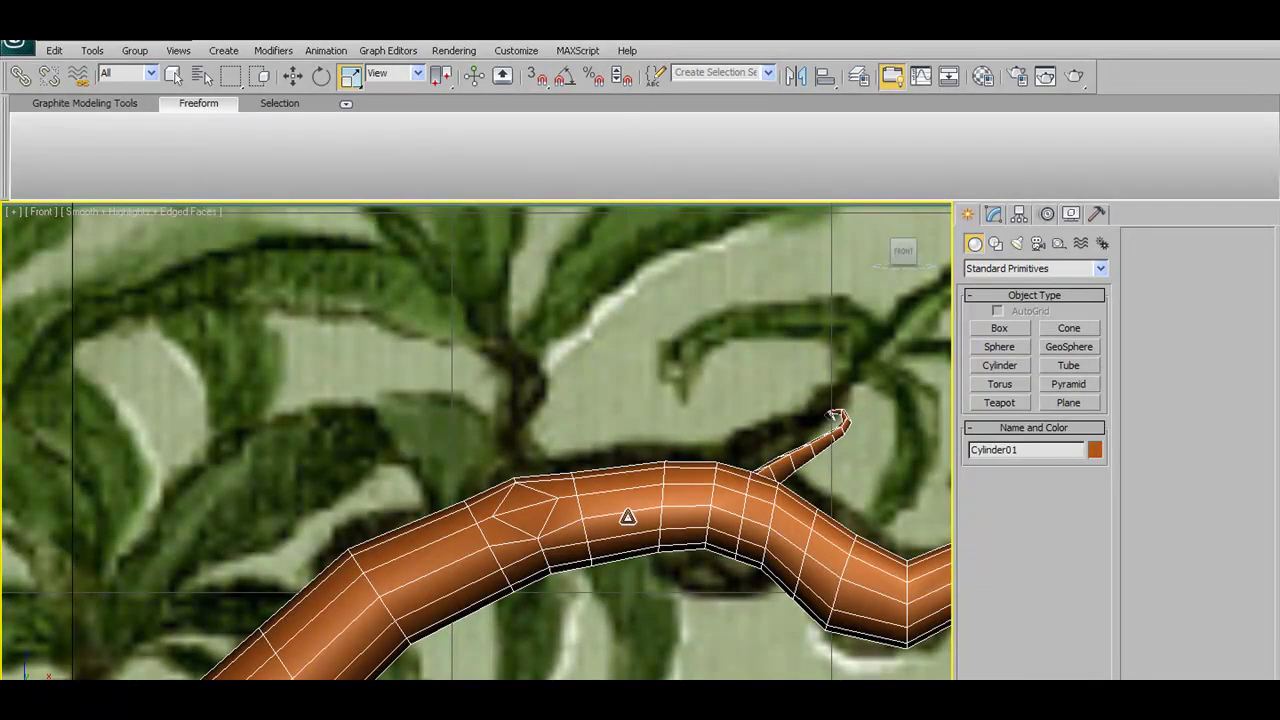
middle_drag(625, 505, 565, 461)
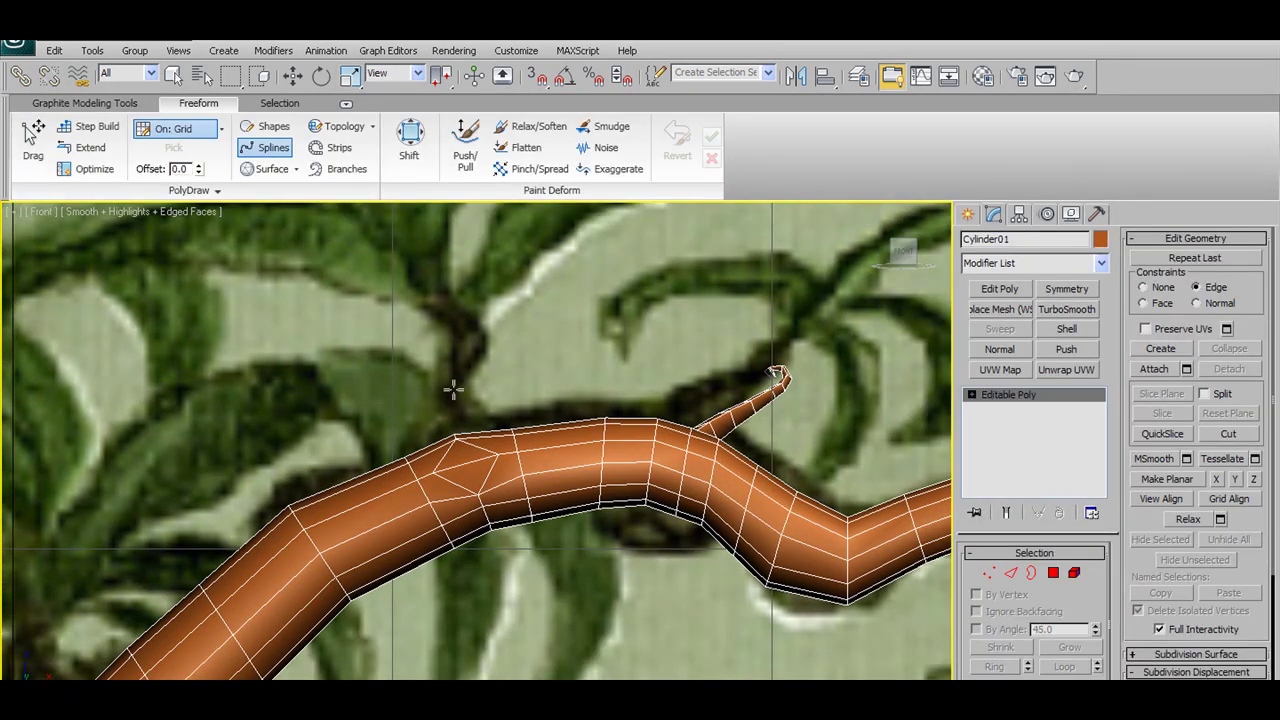
scroll(458, 385, up, 2)
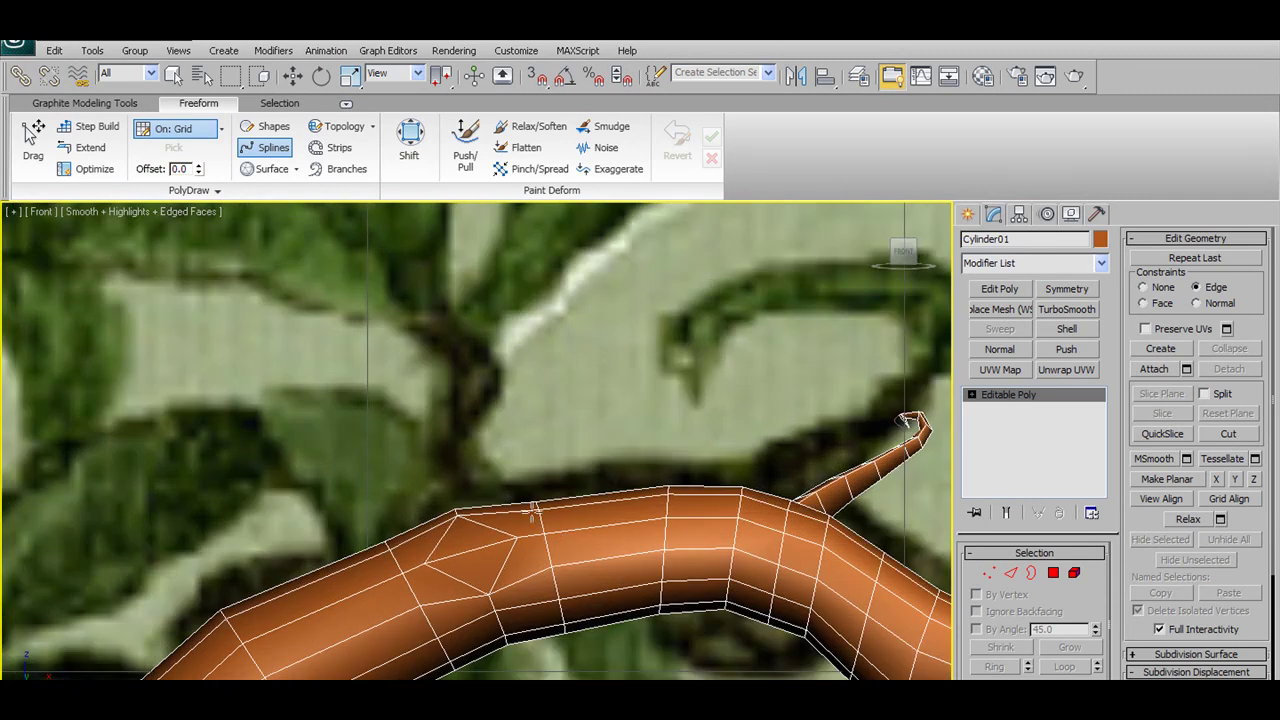
scroll(534, 506, down, 3)
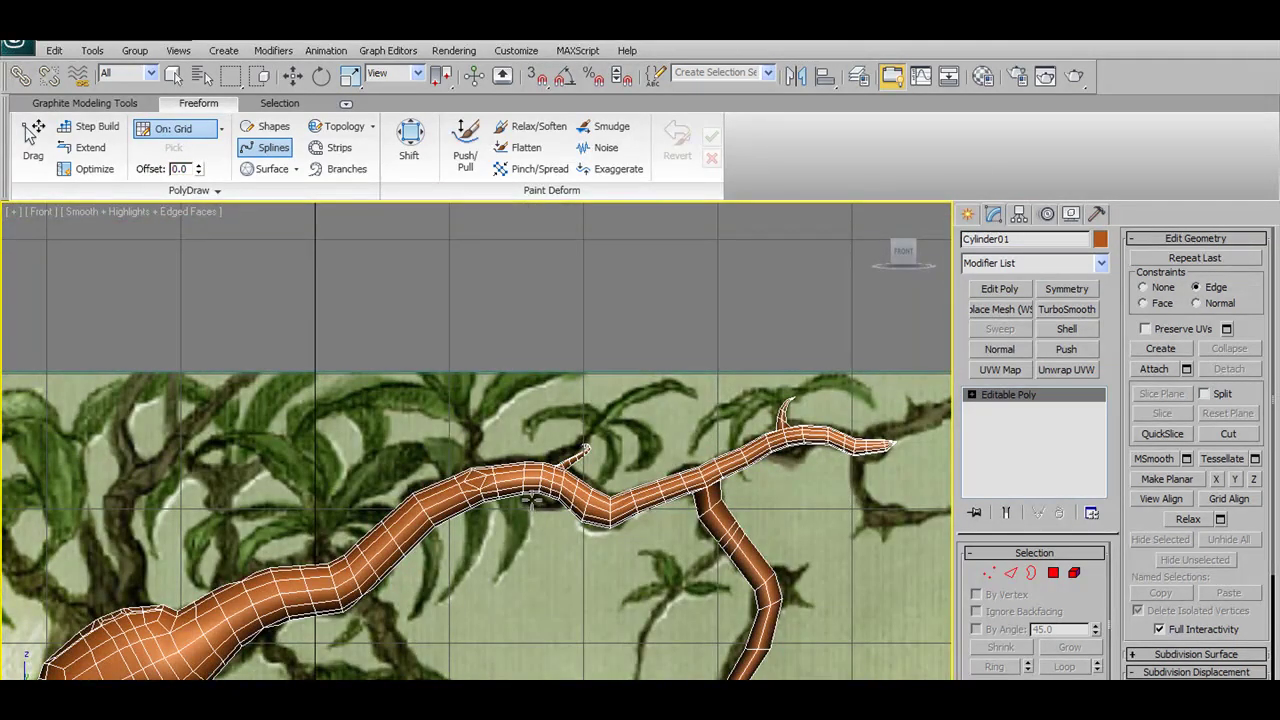
scroll(478, 487, up, 2)
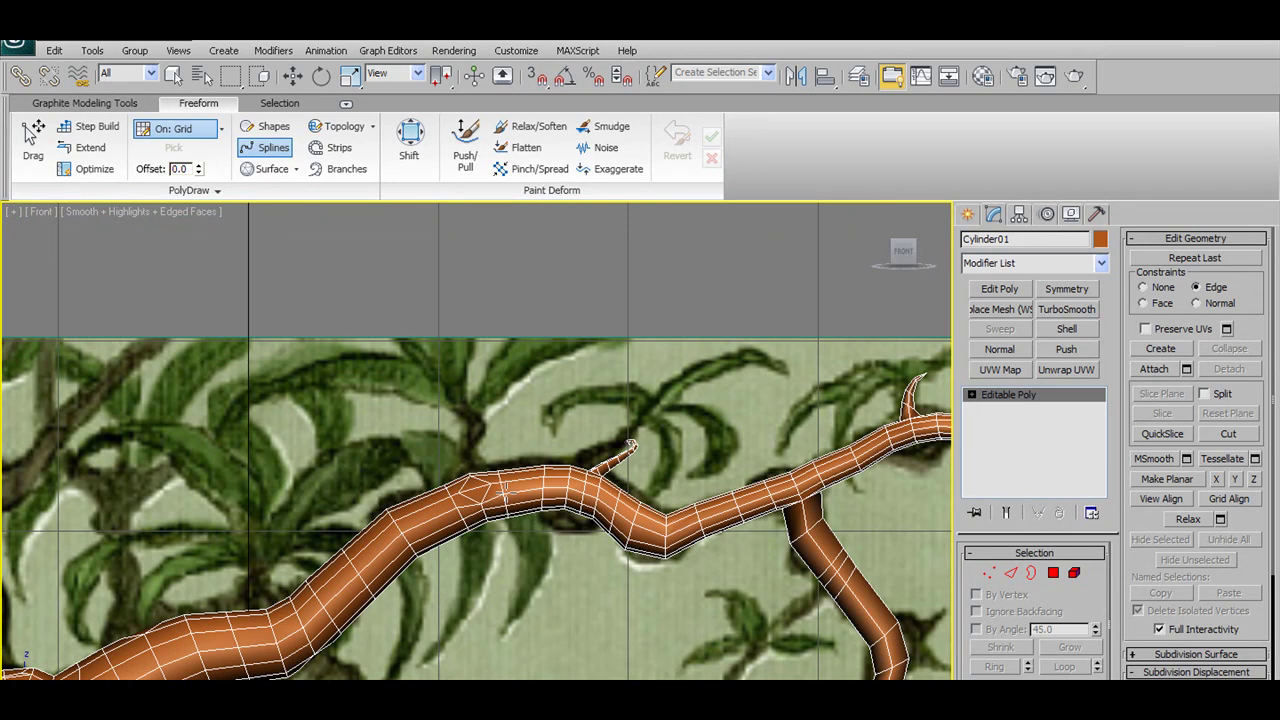
scroll(505, 490, up, 4)
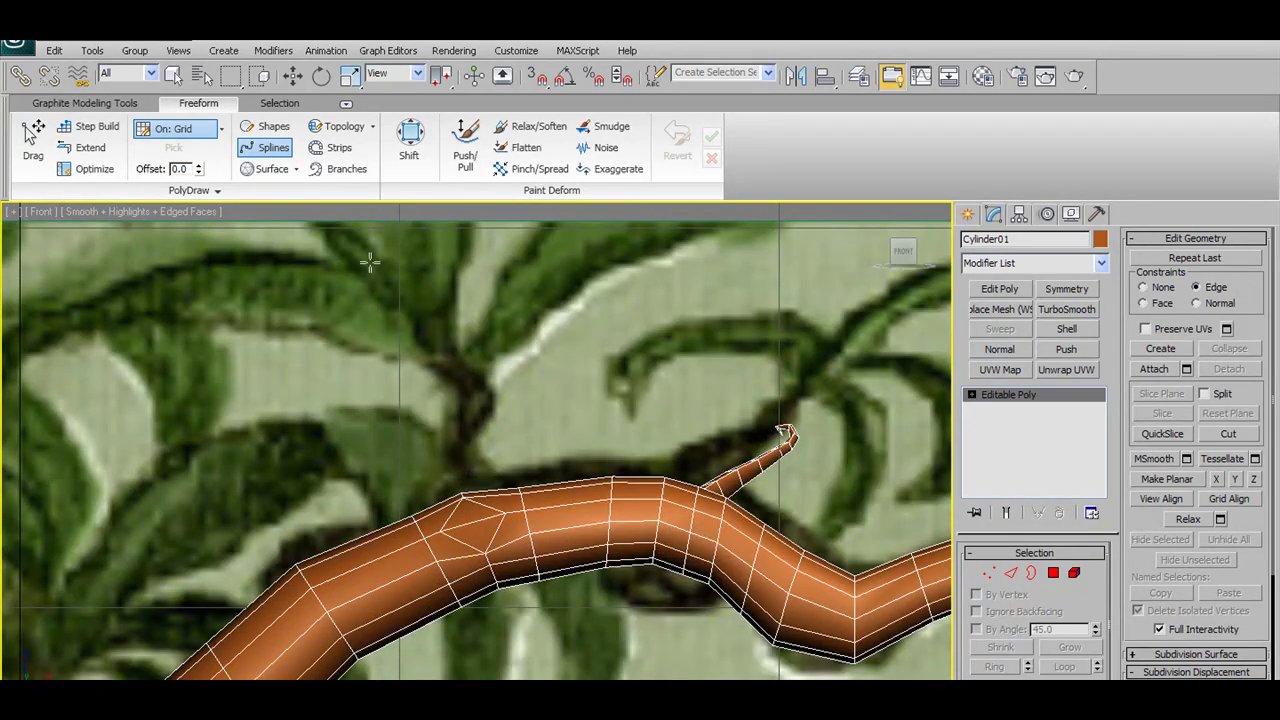
Switch the Front viewport to wireframe and pan to show more of the branch
key(F3)
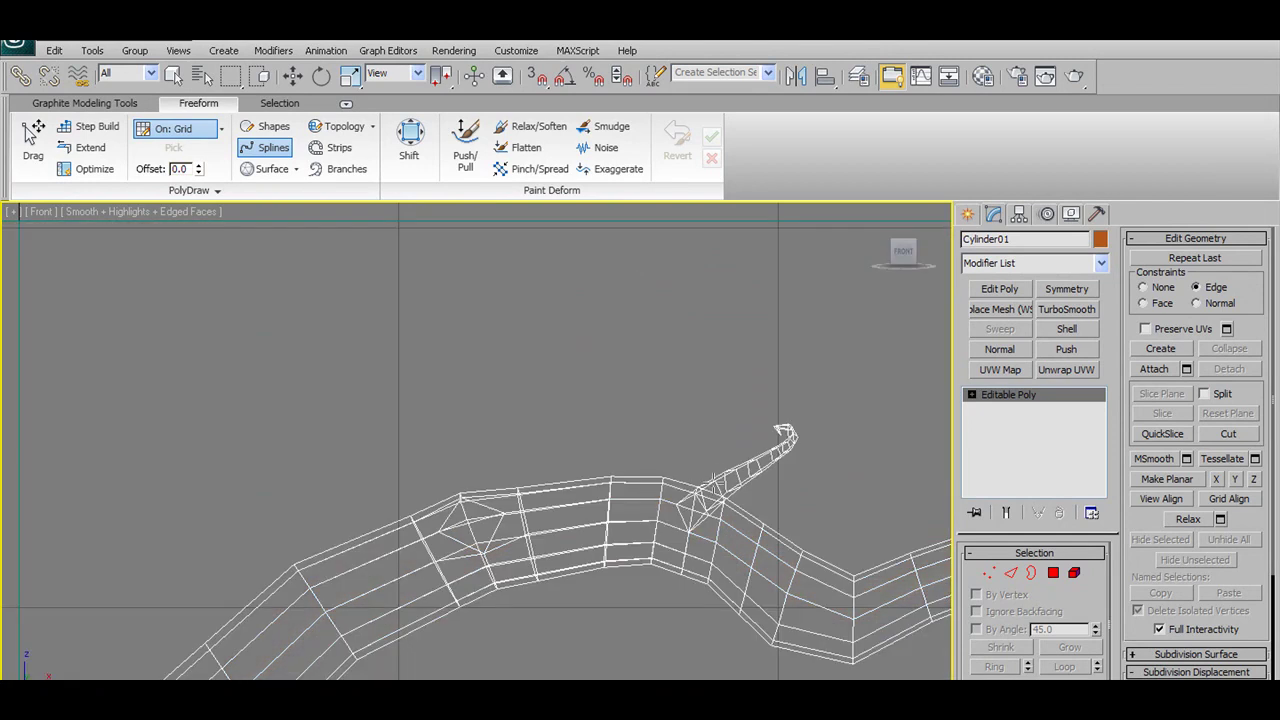
middle_drag(742, 472, 393, 478)
scroll(420, 470, up, 3)
scroll(857, 377, down, 2)
scroll(857, 377, down, 1)
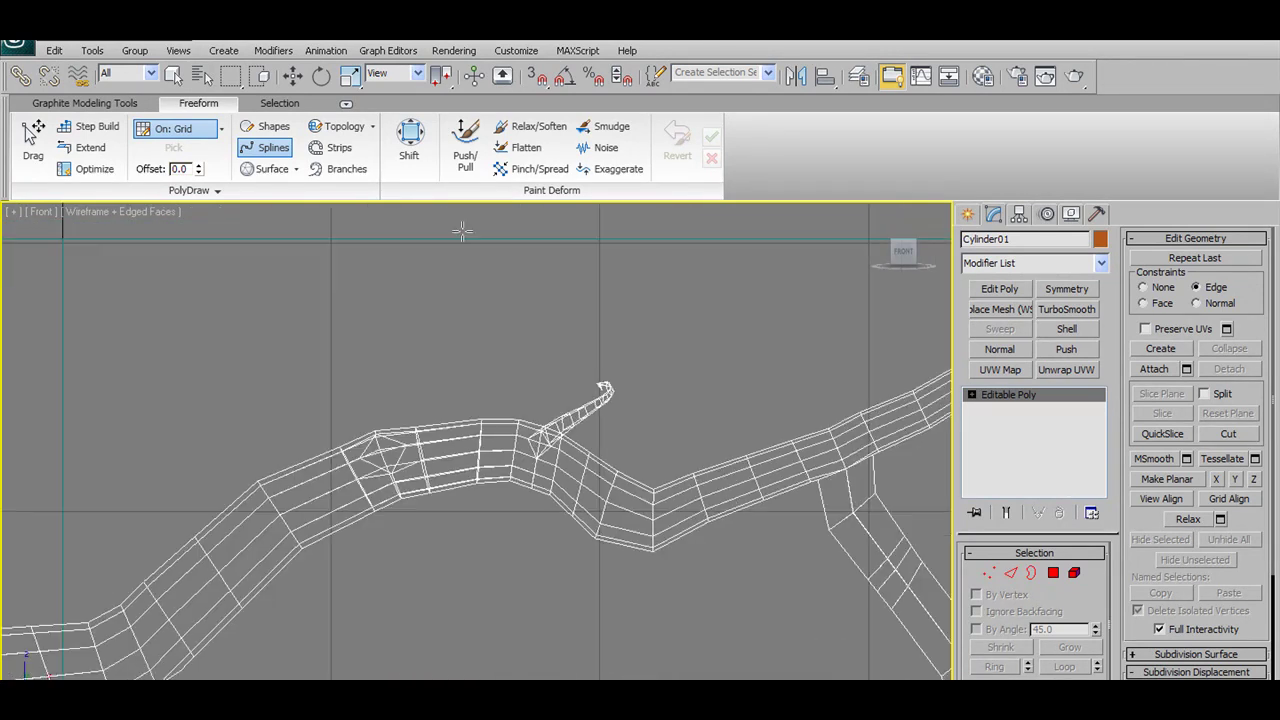
Select Shape01 by name from the scene object list
click(198, 76)
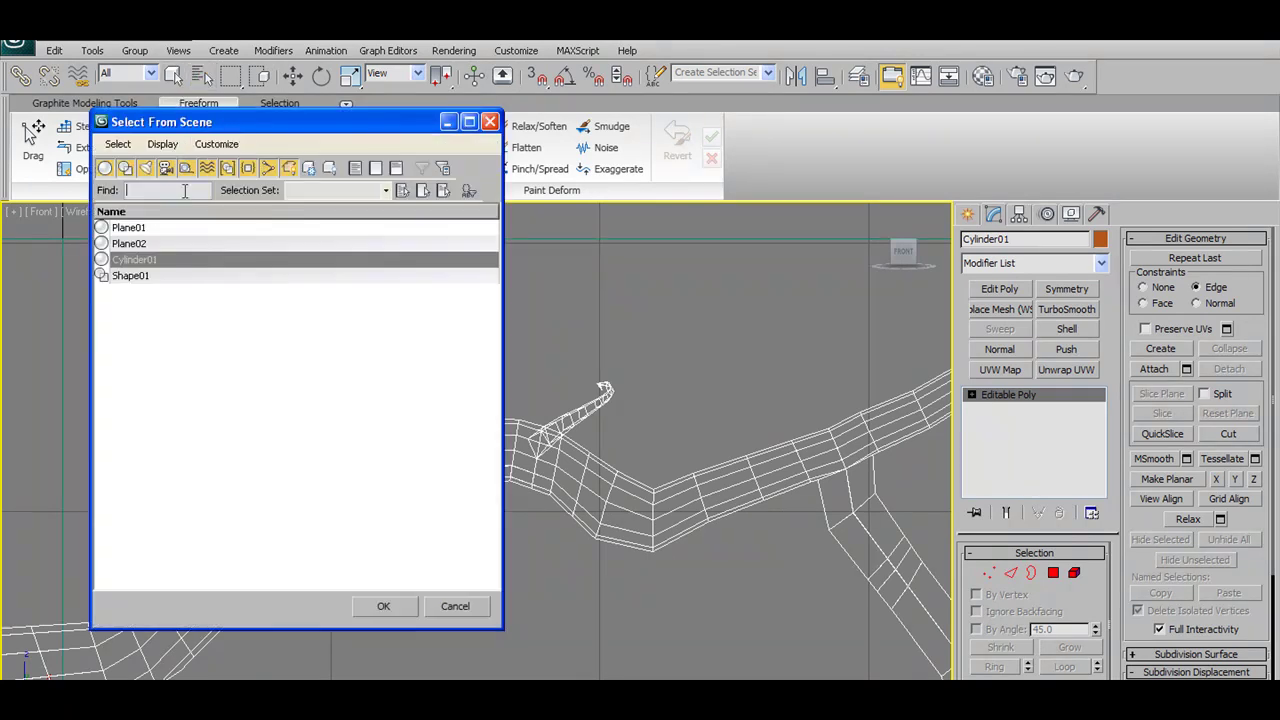
click(135, 276)
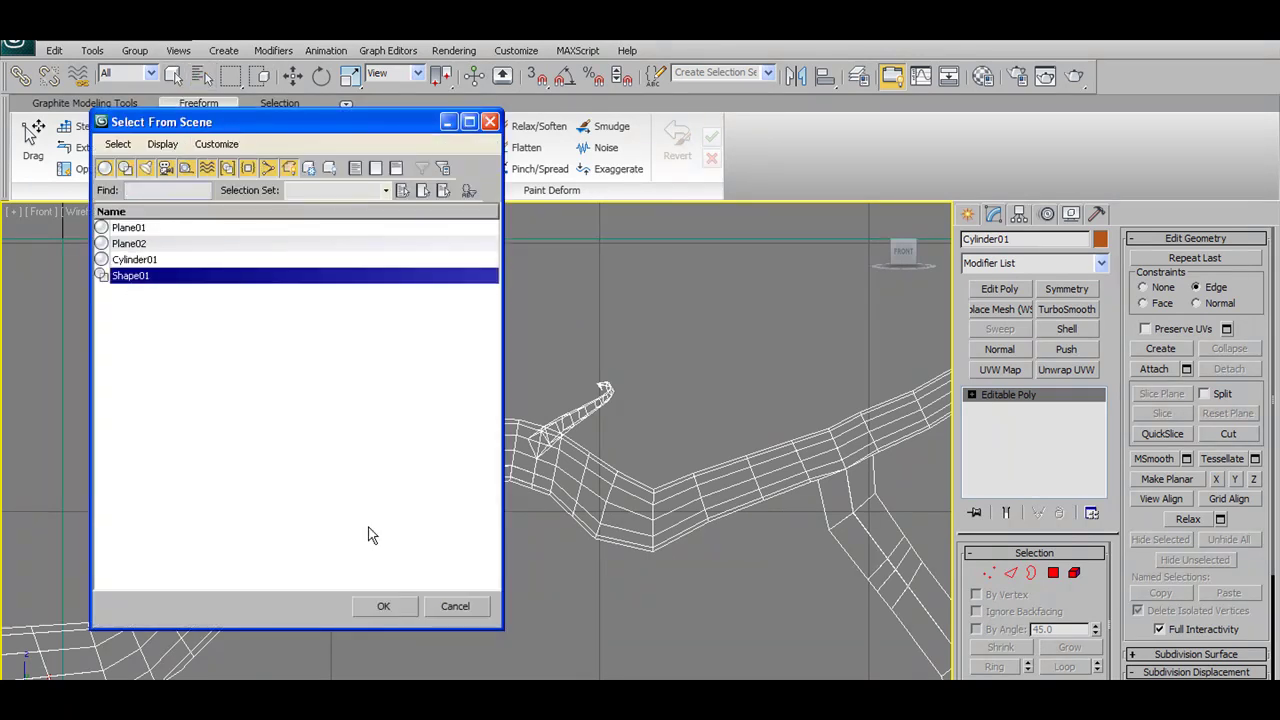
click(395, 603)
scroll(678, 421, down, 2)
scroll(677, 423, down, 3)
scroll(677, 423, up, 5)
scroll(660, 446, up, 2)
Orbit out to find Shape01's curl below the grid plane, with Select and Move active
mouse_move(662, 452)
alt+middle_down()
mouse_move(571, 486)
mouse_move(546, 466)
alt+middle_up()
scroll(541, 471, down, 2)
scroll(550, 485, down, 2)
scroll(566, 497, down, 1)
scroll(566, 499, down, 1)
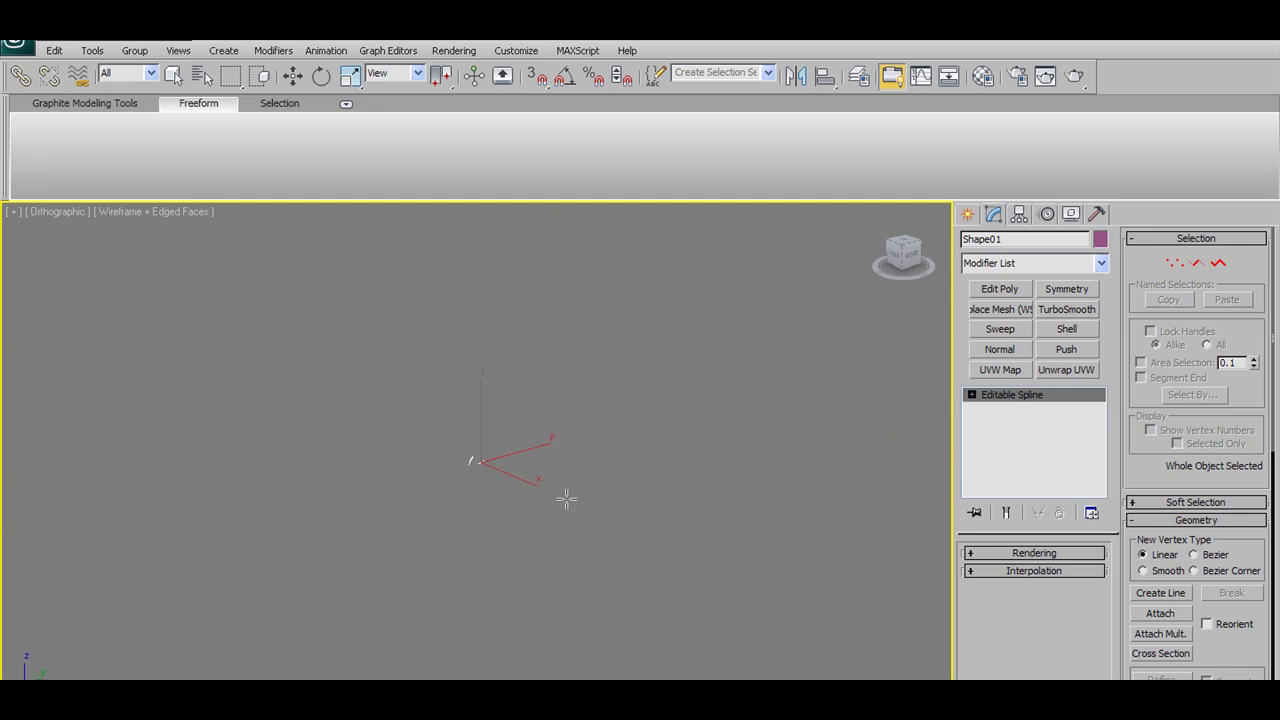
mouse_move(519, 517)
alt+middle_down()
mouse_move(780, 520)
mouse_move(803, 500)
mouse_move(629, 447)
mouse_move(625, 457)
alt+middle_up()
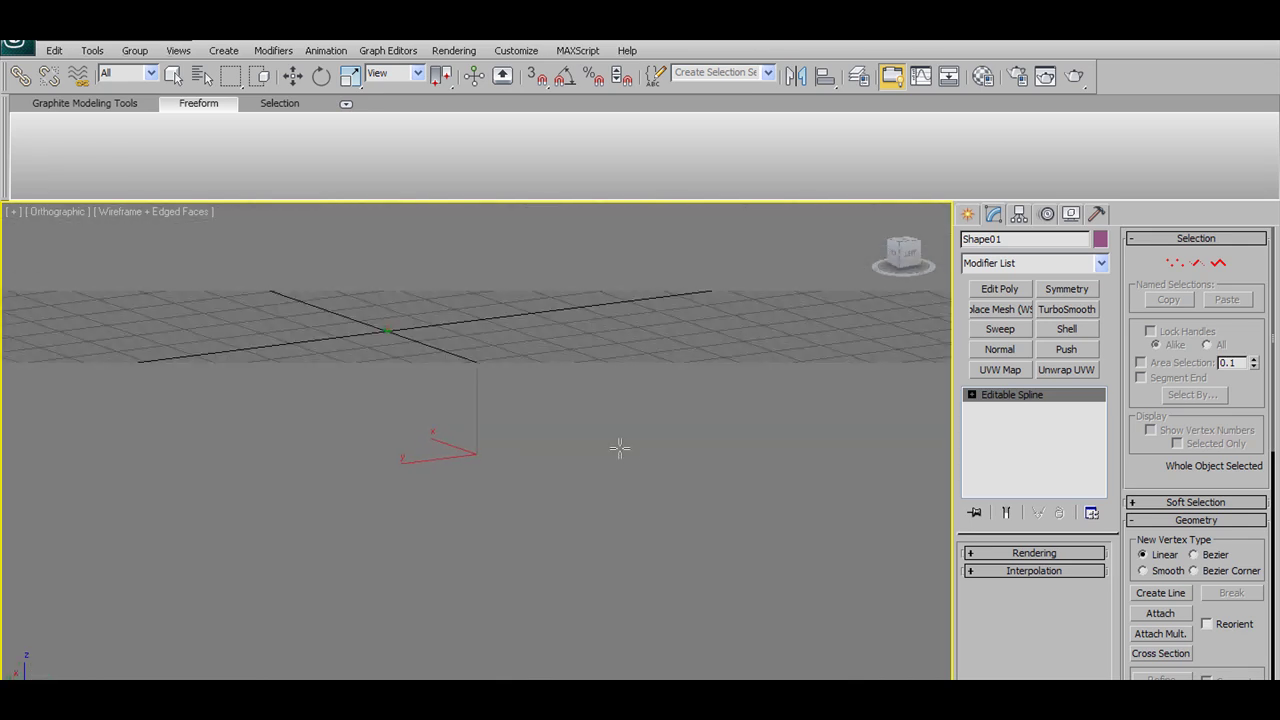
mouse_move(534, 401)
alt+middle_down()
mouse_move(546, 443)
mouse_move(606, 466)
mouse_move(644, 439)
alt+middle_up()
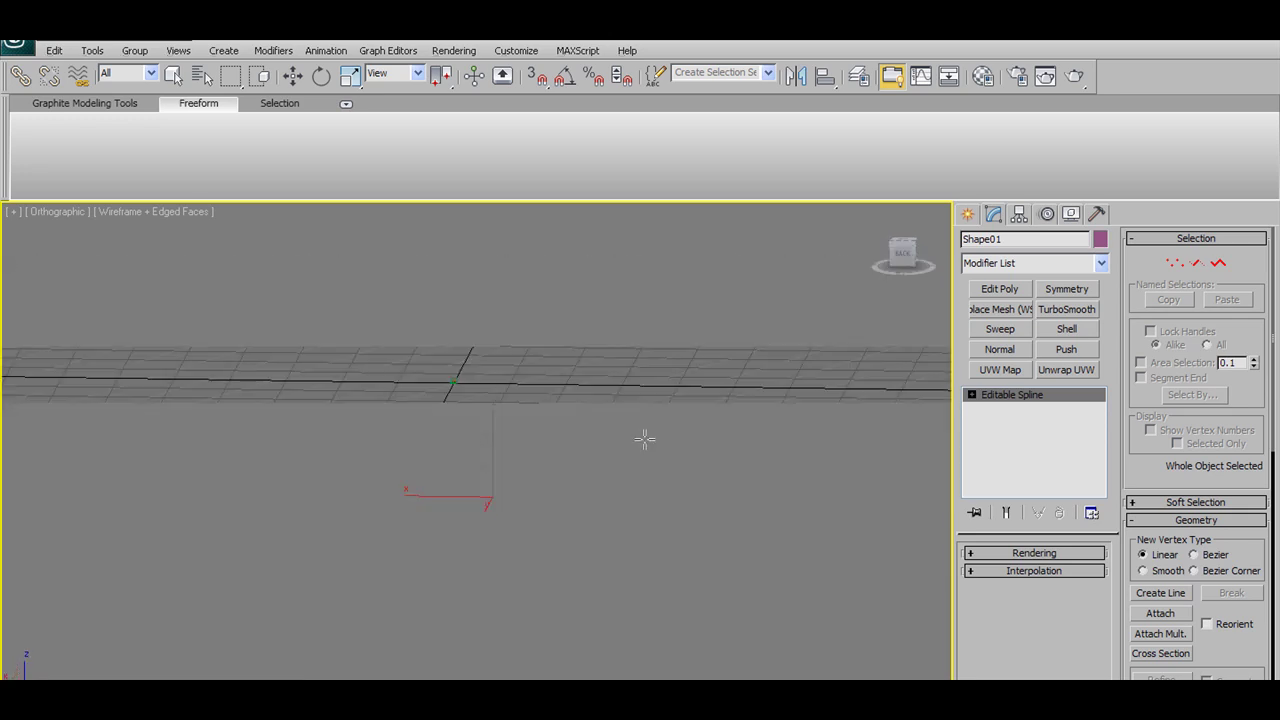
click(292, 75)
alt+middle_drag(500, 480, 522, 506)
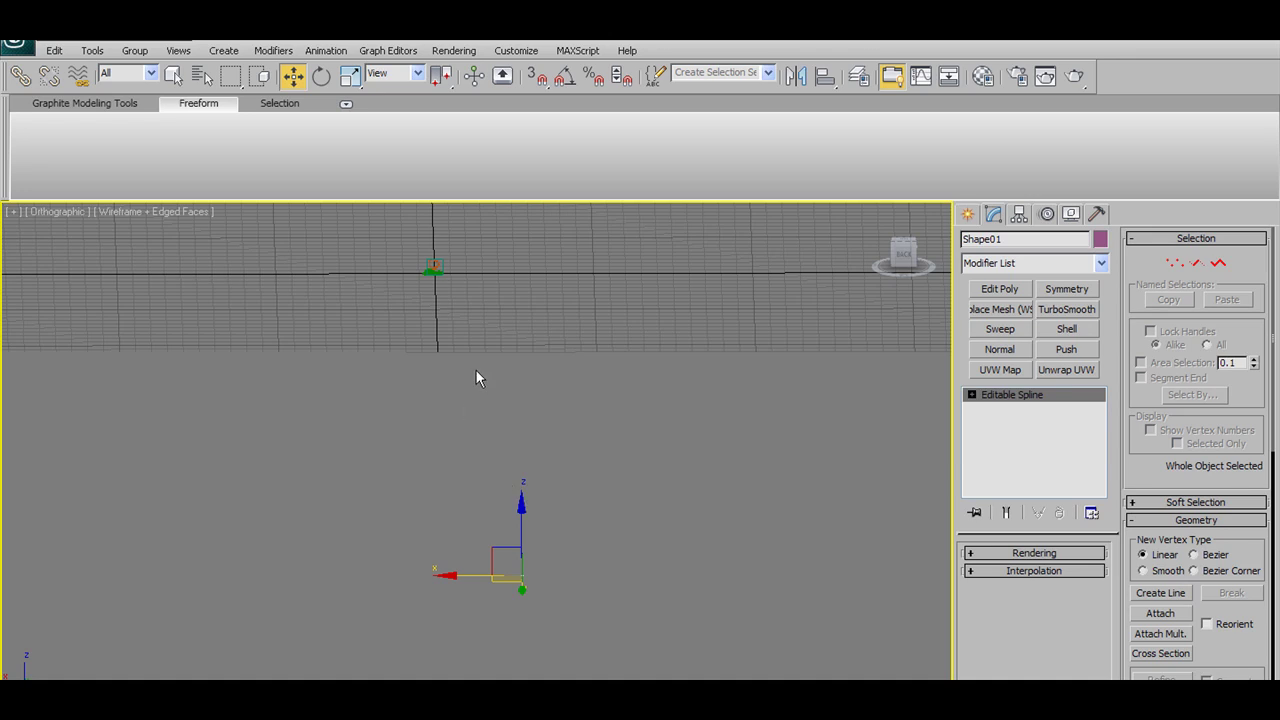
Align Shape01's pivot to Plane02's pivot on X, Y and Z
click(824, 78)
click(436, 271)
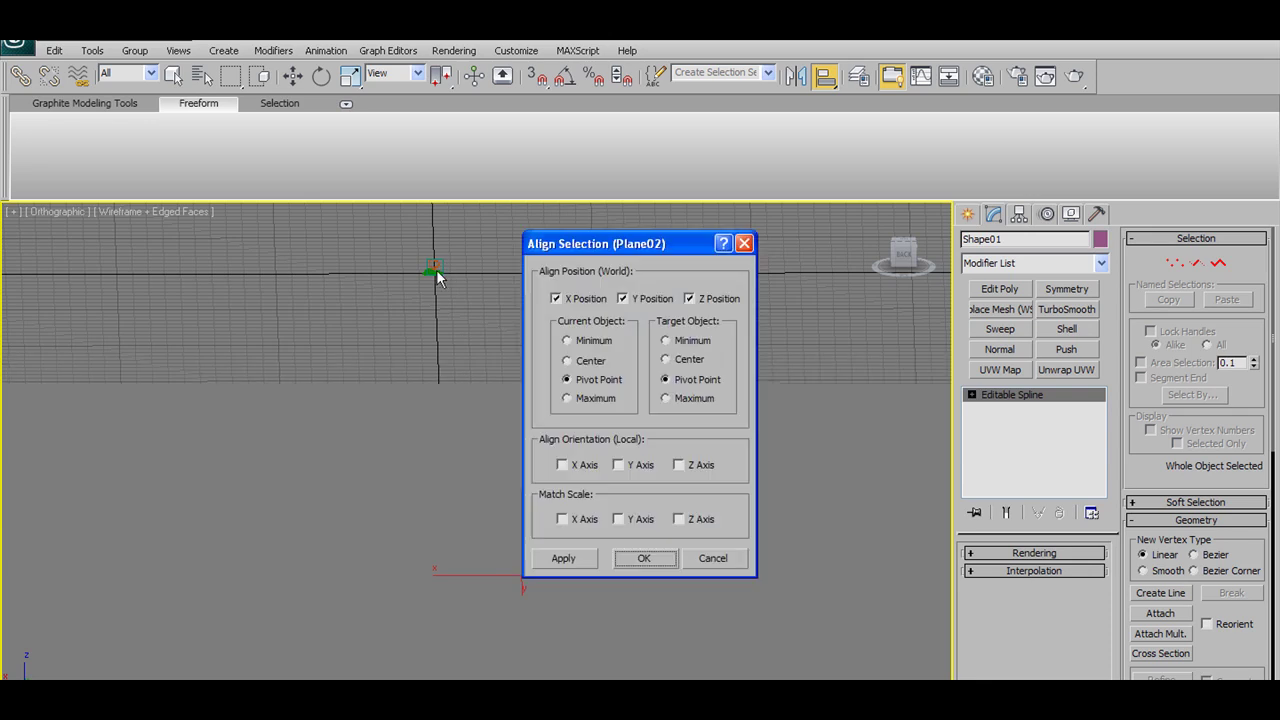
click(666, 558)
middle_drag(509, 326, 530, 494)
scroll(417, 357, up, 3)
middle_drag(417, 357, 631, 571)
scroll(631, 571, up, 3)
In the Front view, move the spline up toward the top of the tree
key(f)
scroll(516, 425, up, 4)
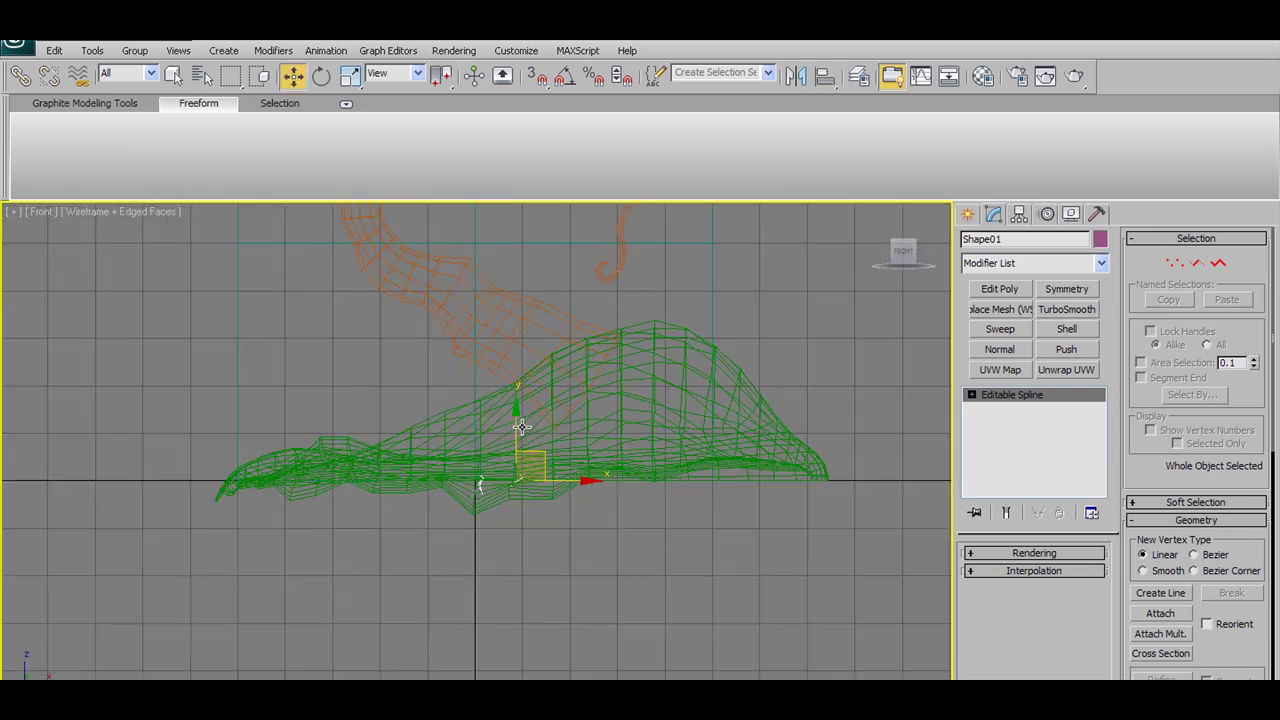
drag(516, 425, 502, 267)
middle_drag(502, 267, 515, 577)
scroll(515, 577, up, 3)
scroll(590, 647, down, 3)
drag(513, 571, 535, 298)
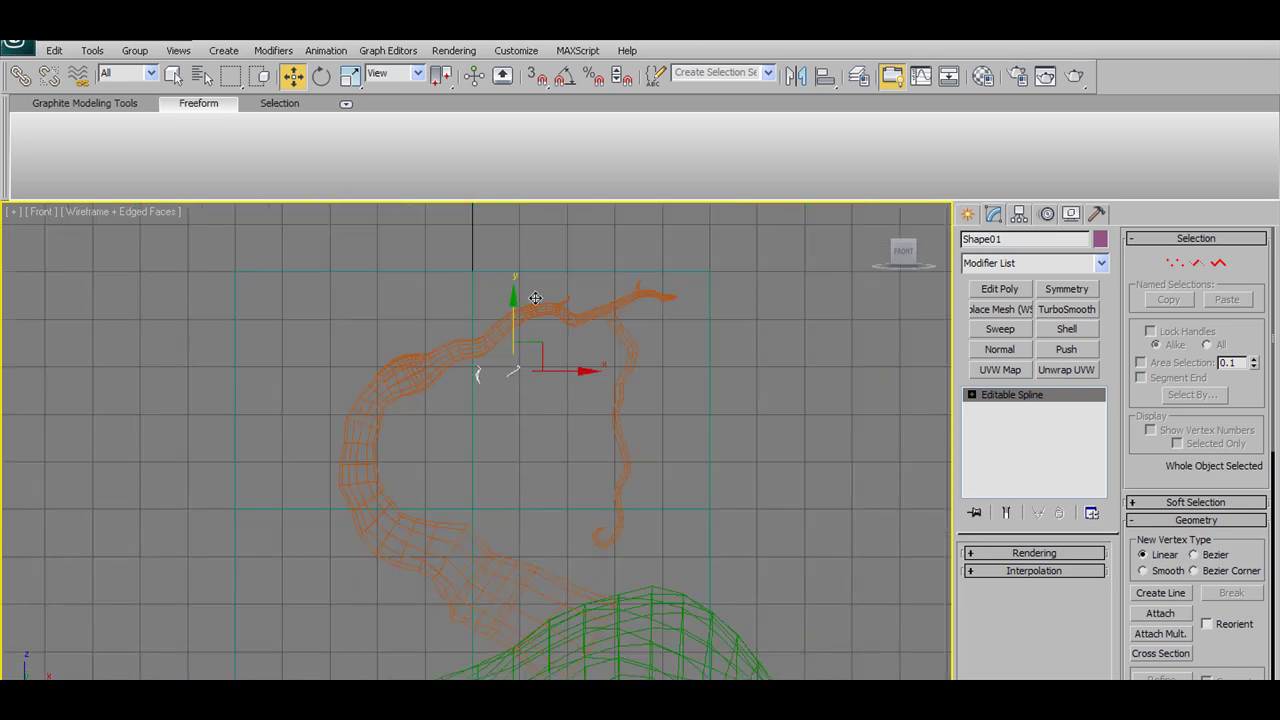
Back in shaded view, place the spline beside the small twig, then set its depth in Top view
key(F3)
scroll(490, 300, up, 5)
middle_drag(490, 300, 552, 484)
scroll(539, 442, down, 3)
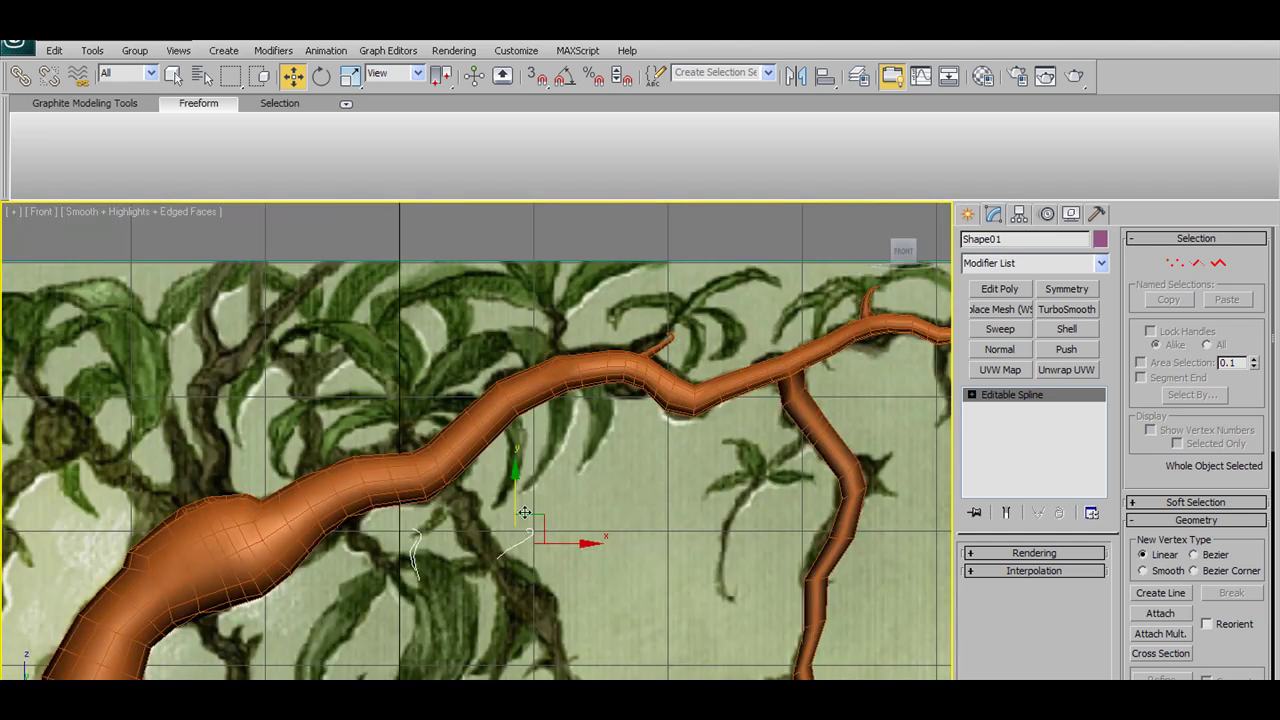
mouse_move(524, 512)
mouse_down()
mouse_move(657, 287)
mouse_move(677, 321)
mouse_up()
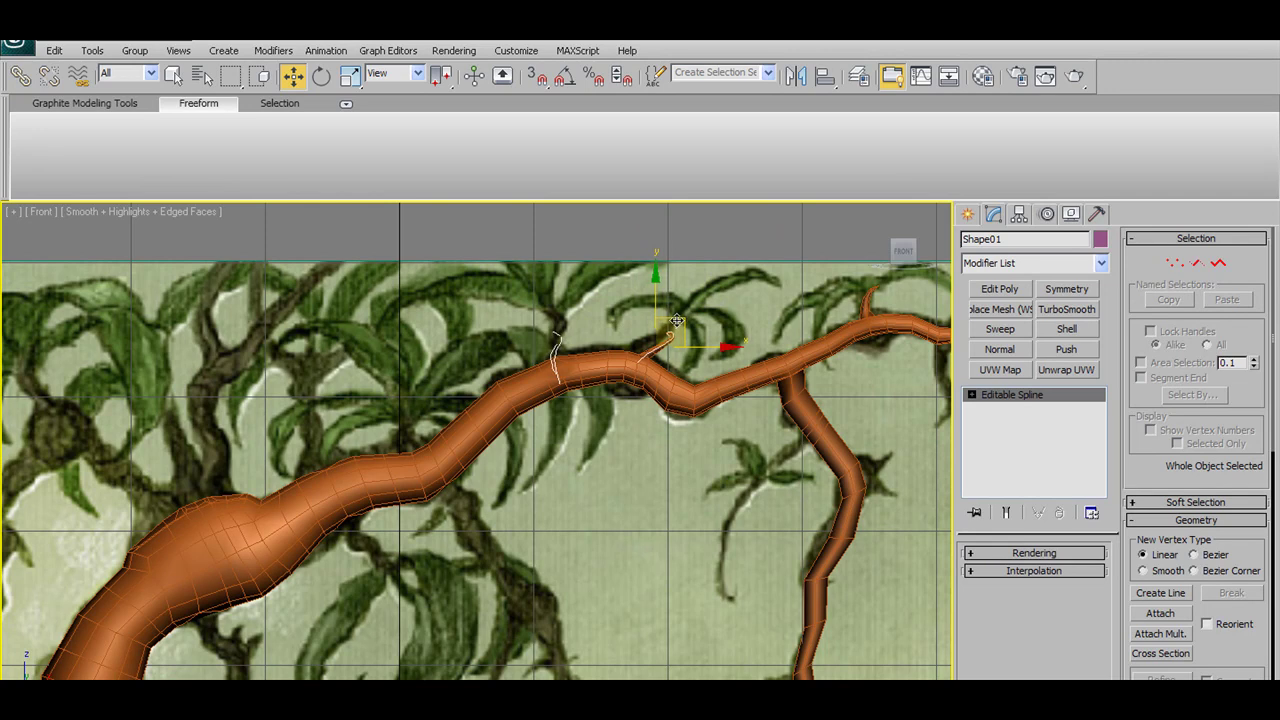
key(t)
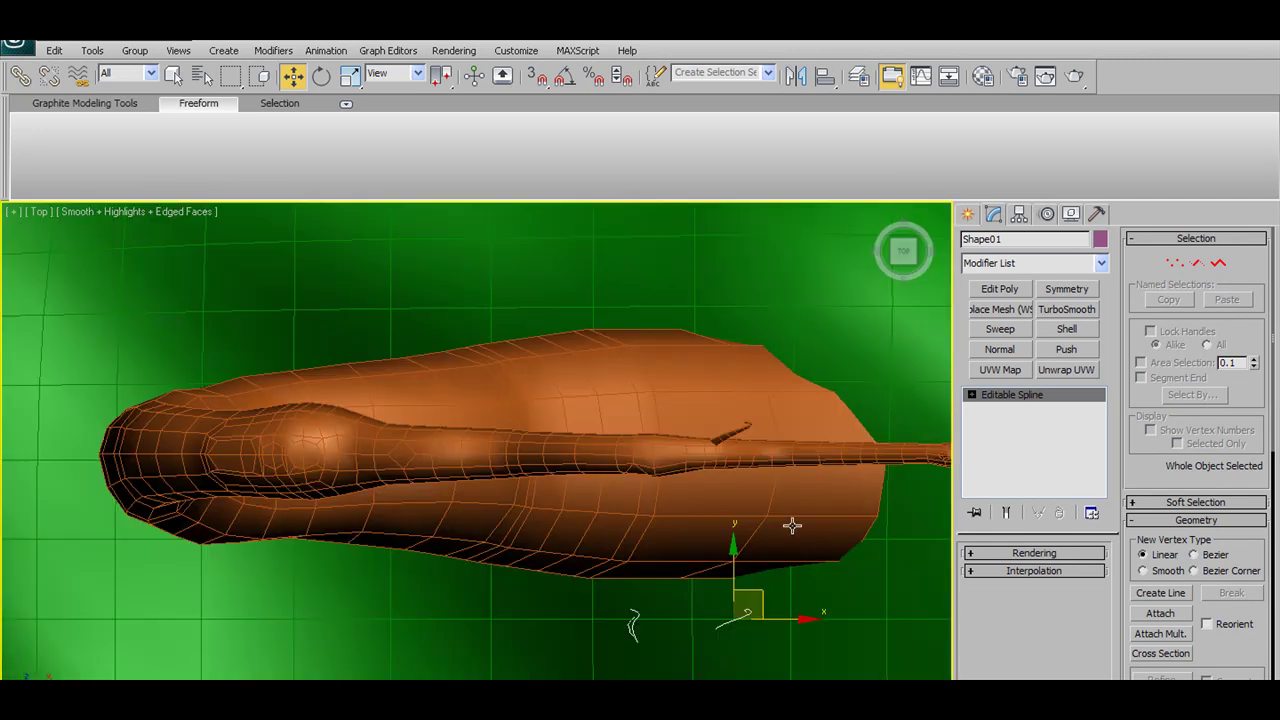
drag(755, 553, 730, 371)
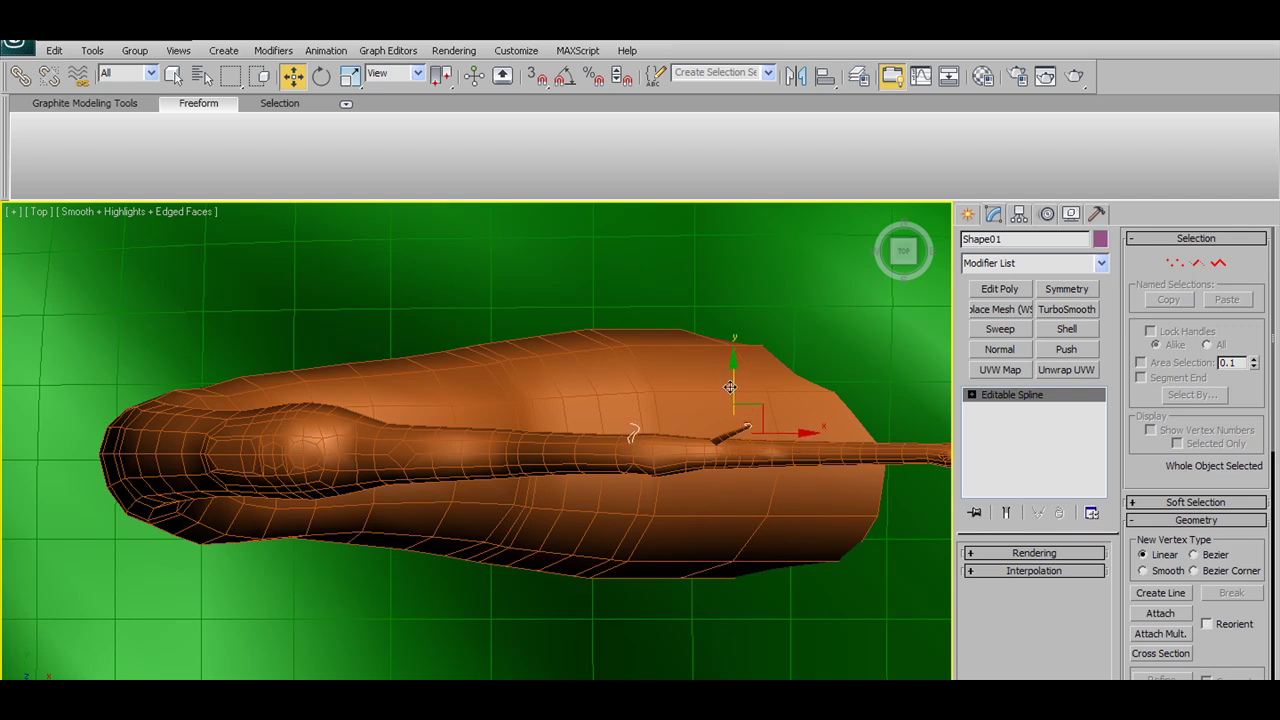
Return to the Front view and enter Shape01's Vertex sub-object mode
key(f)
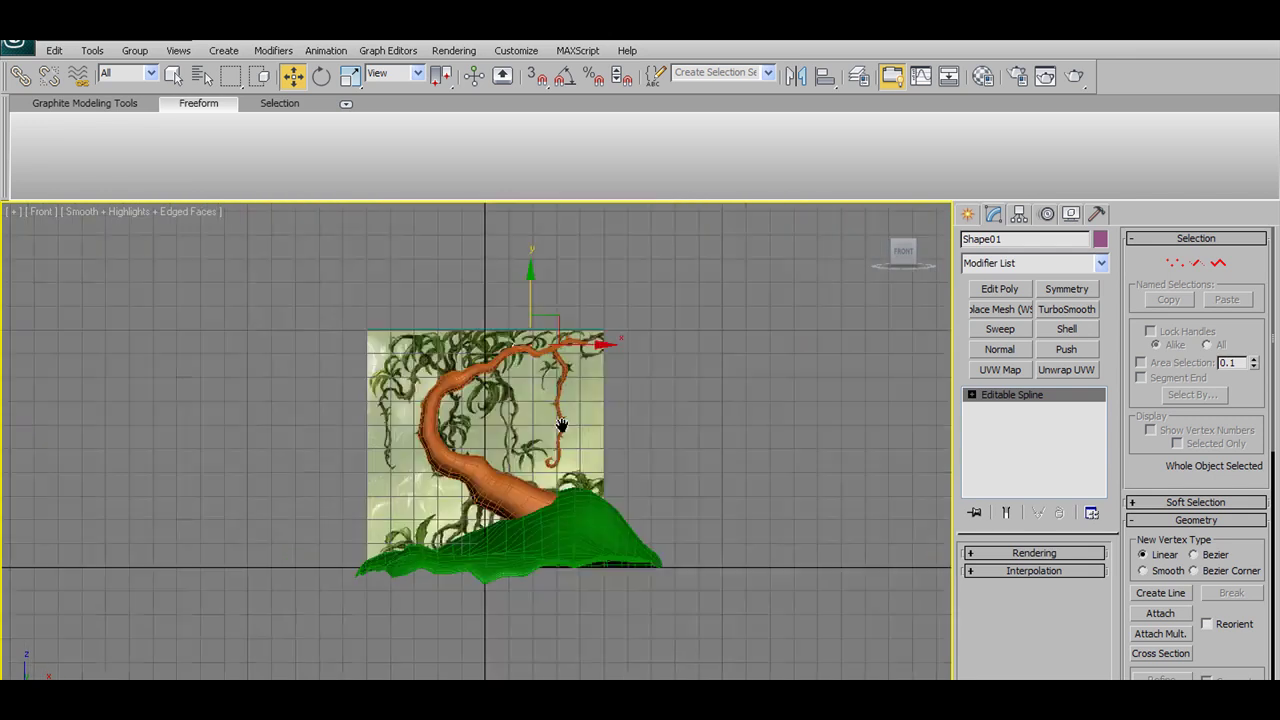
scroll(555, 471, up, 5)
scroll(638, 472, up, 5)
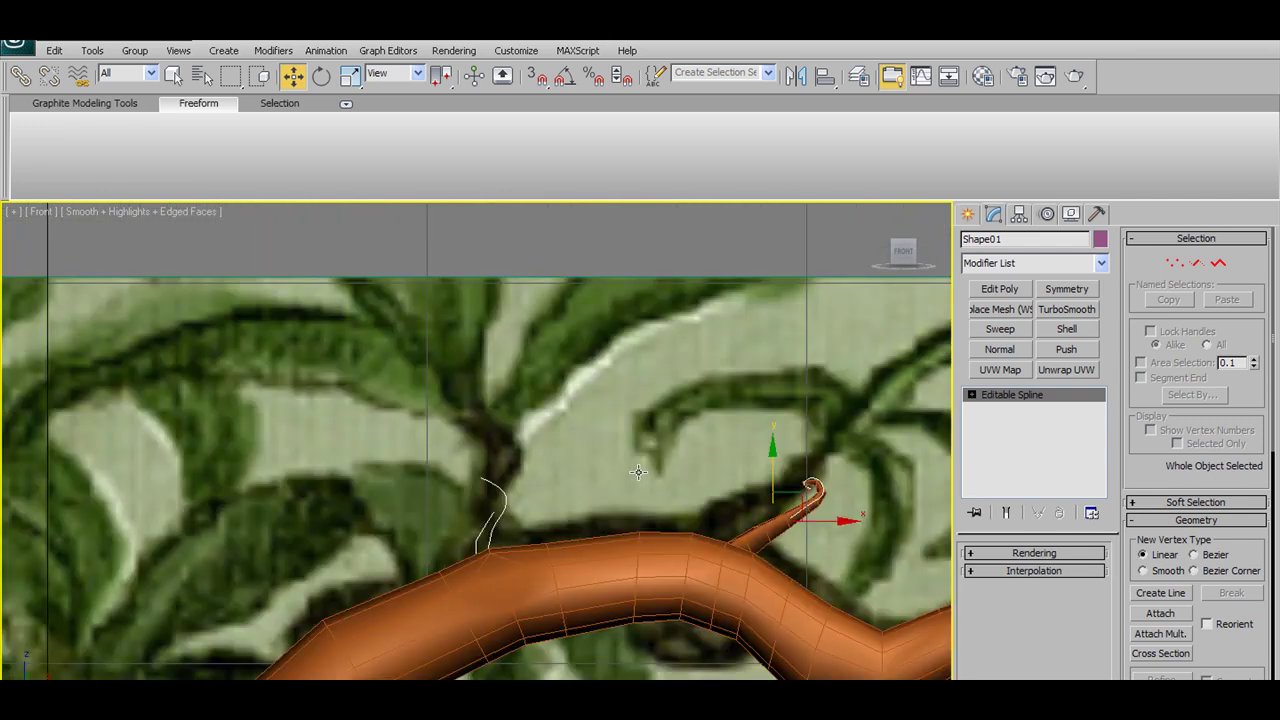
click(1182, 265)
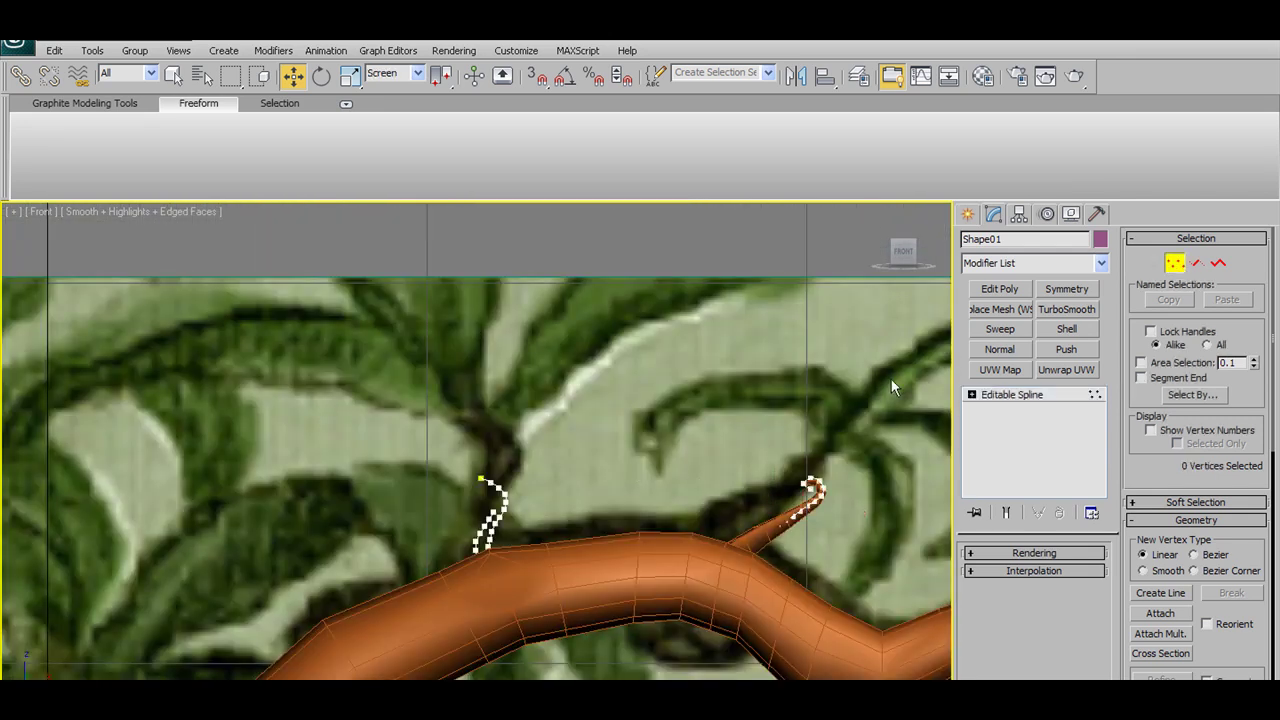
scroll(657, 494, down, 2)
scroll(600, 470, down, 2)
scroll(515, 445, up, 6)
Delete the left hook's 32 vertices, then exit Vertex mode and select Cylinder01
drag(414, 343, 597, 500)
scroll(711, 472, down, 5)
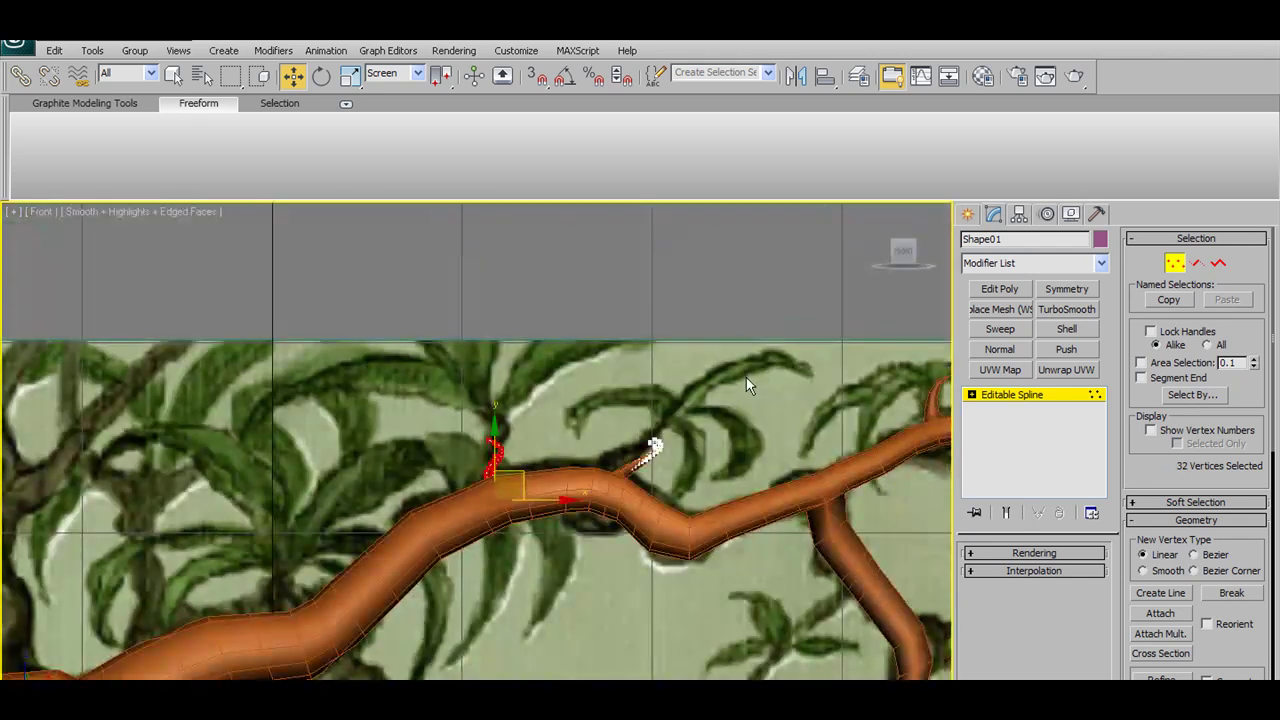
scroll(739, 385, up, 4)
scroll(741, 387, down, 2)
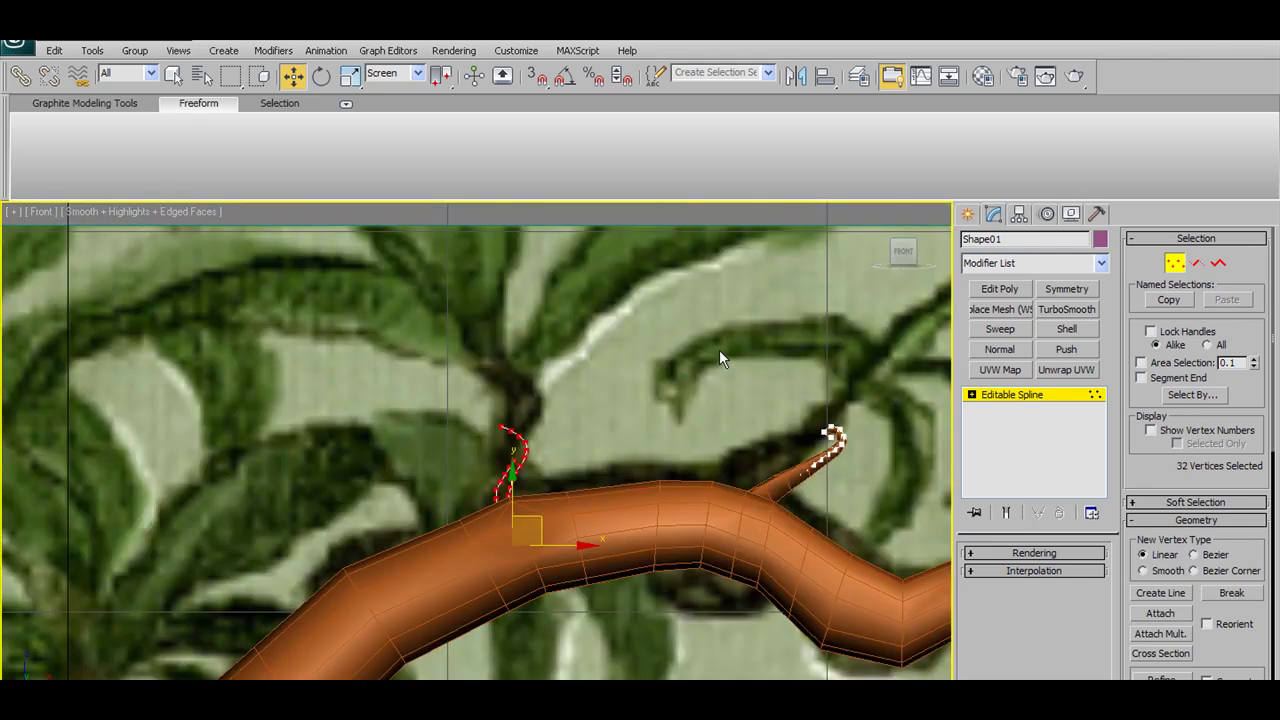
key(Delete)
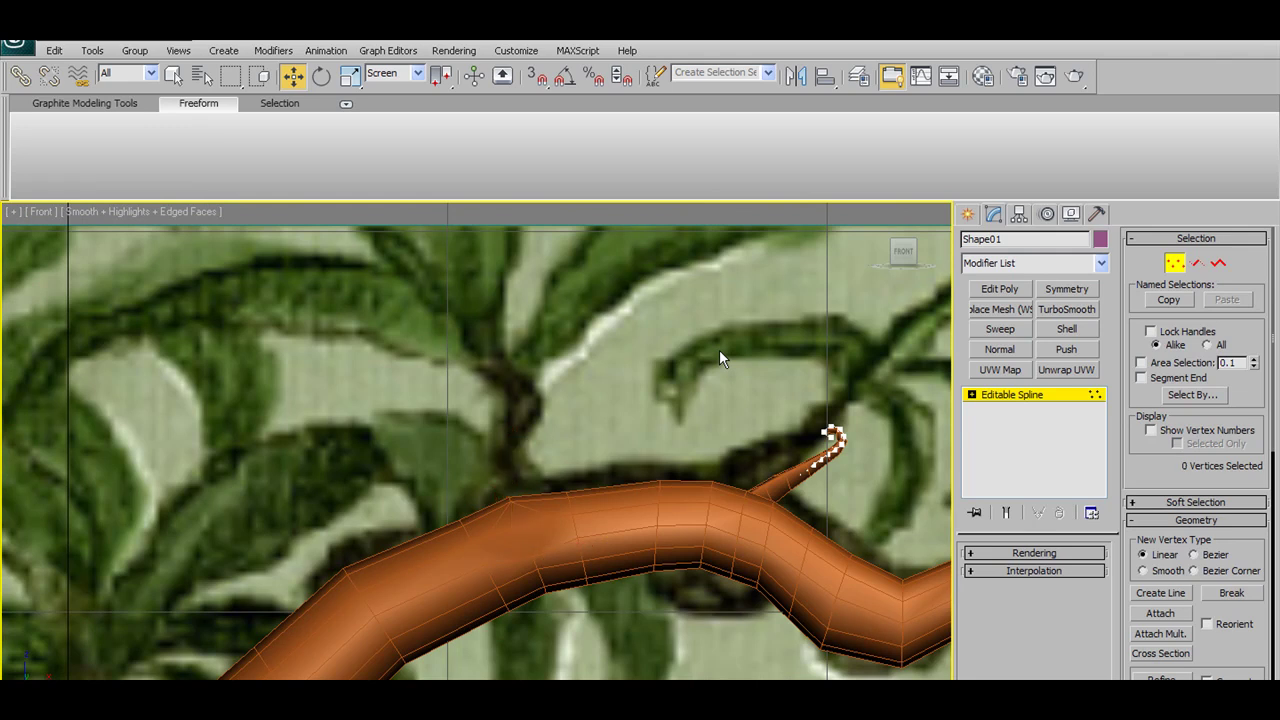
click(1175, 262)
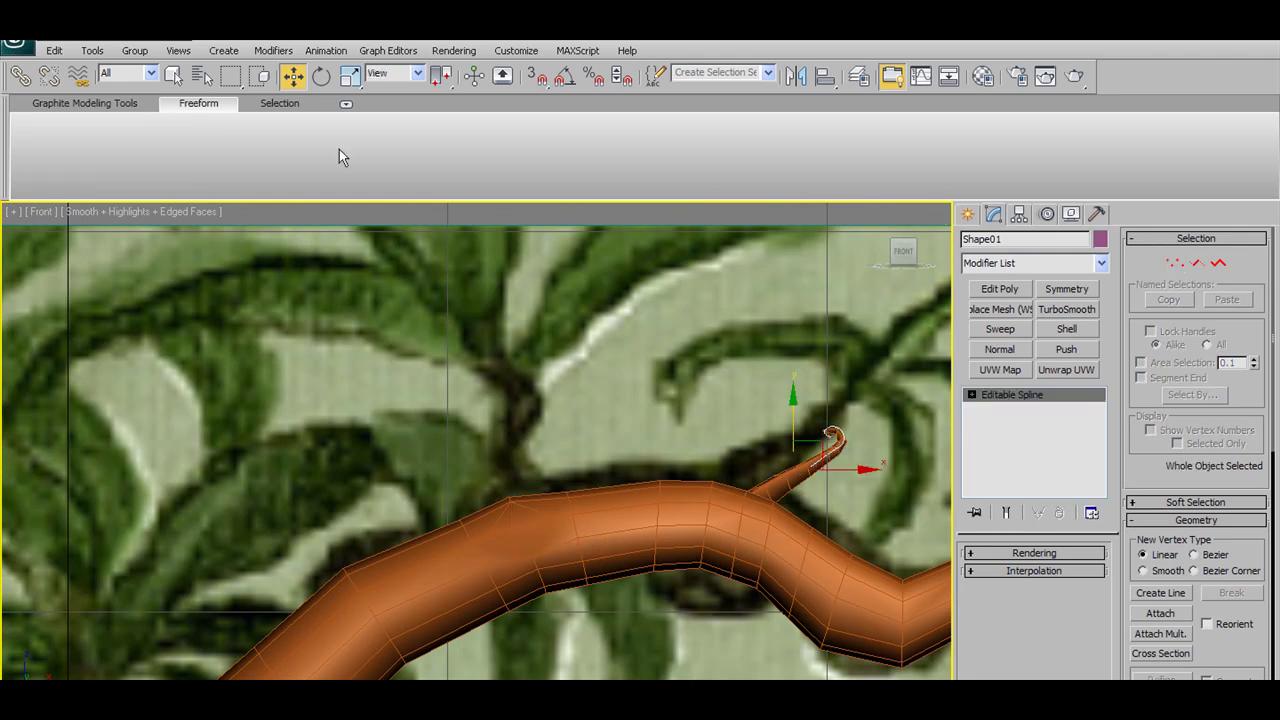
click(651, 517)
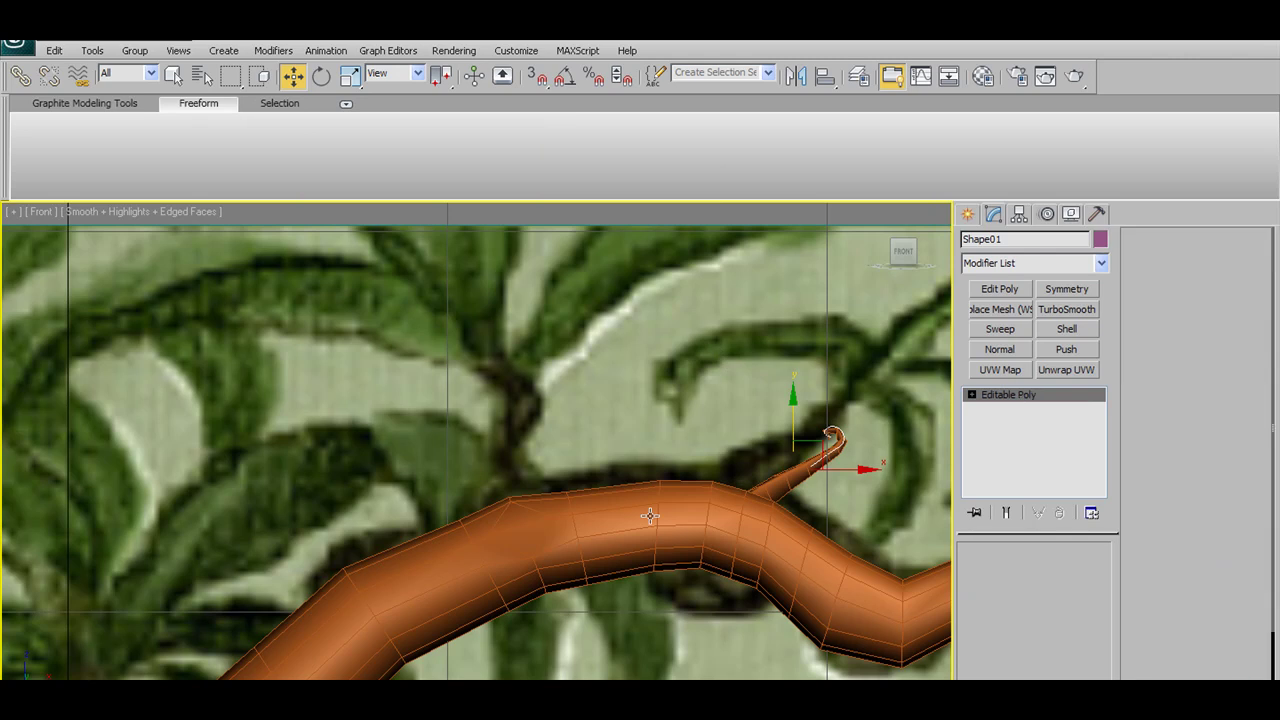
click(266, 152)
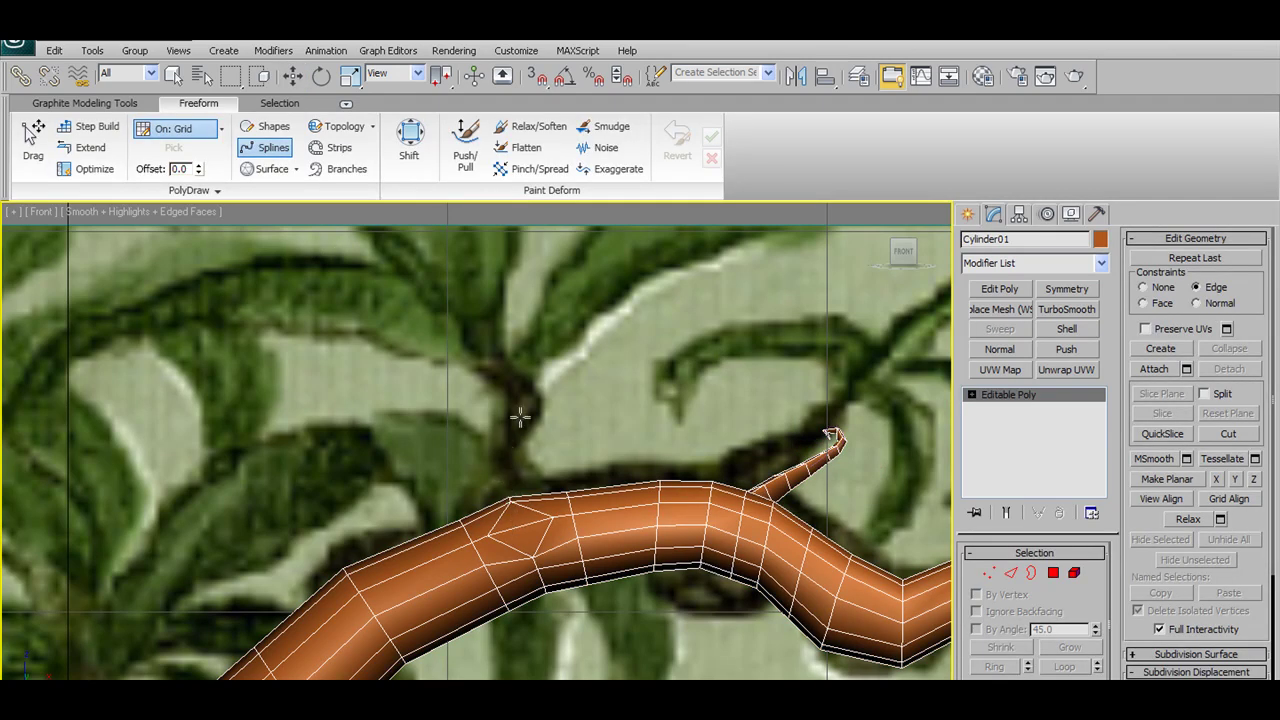
click(266, 150)
click(268, 147)
mouse_move(889, 497)
middle_down()
mouse_move(745, 508)
mouse_move(897, 530)
middle_up()
click(347, 168)
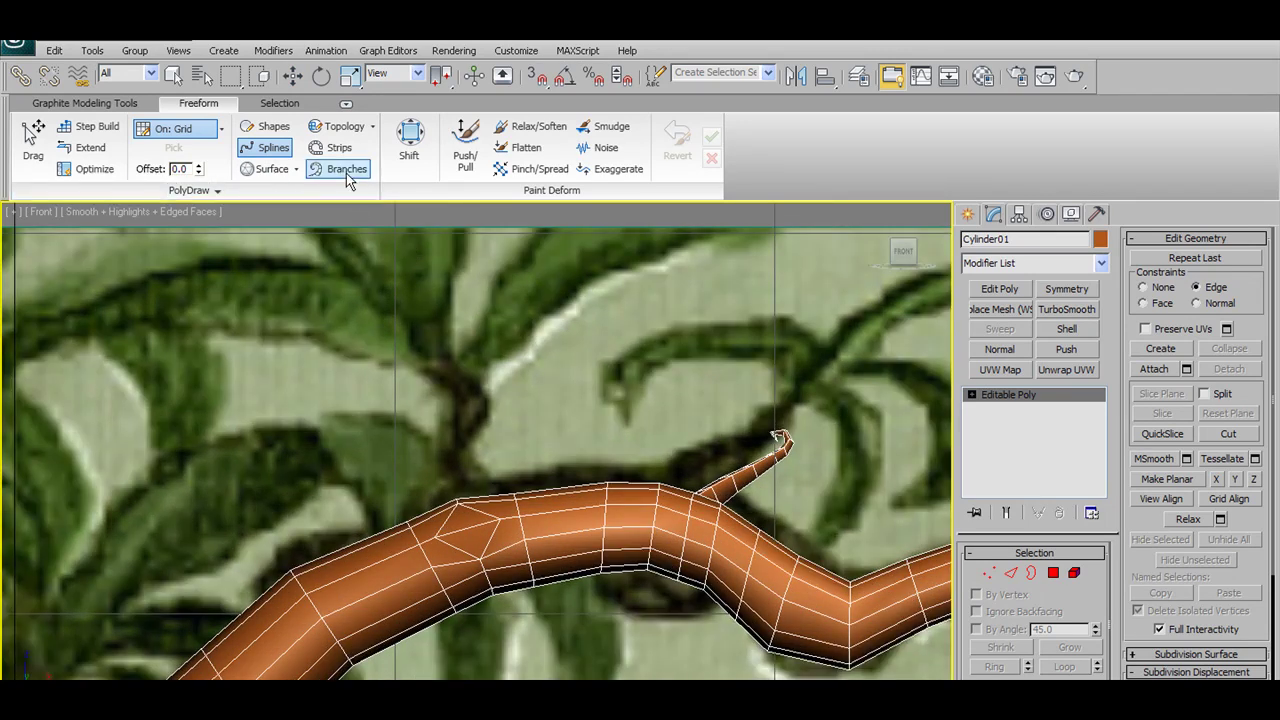
scroll(627, 452, down, 2)
scroll(476, 470, up, 2)
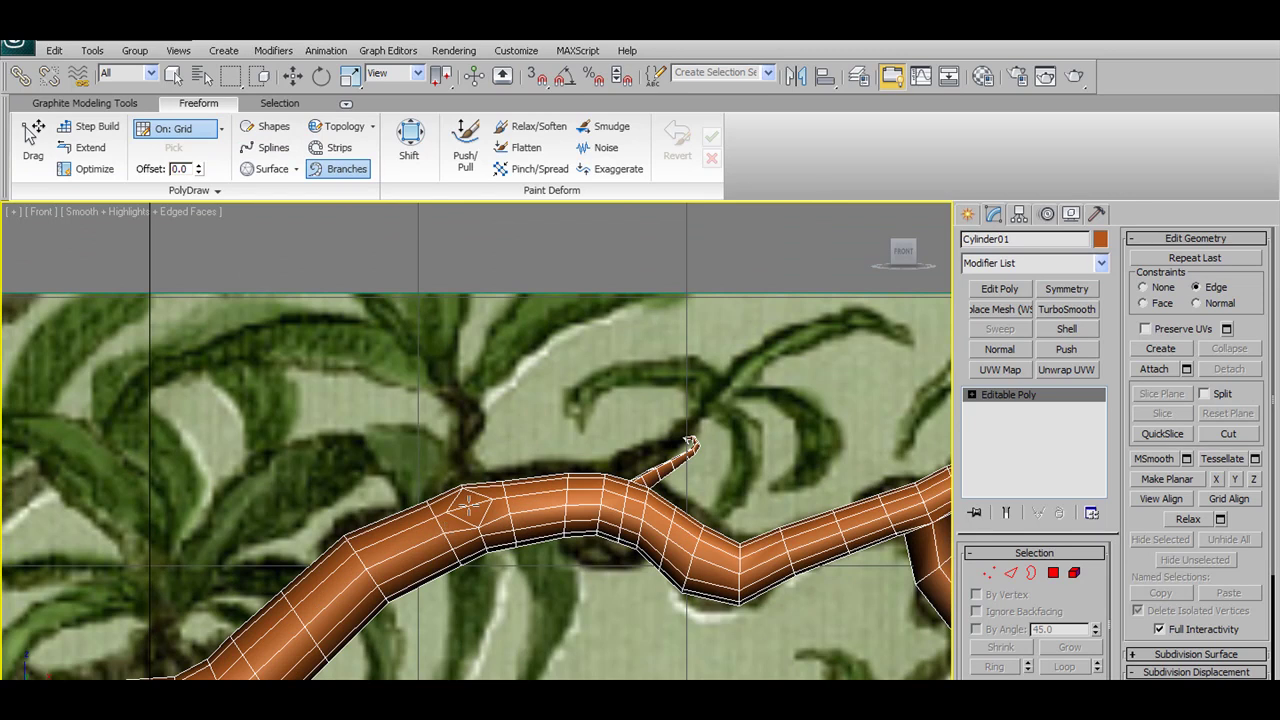
mouse_move(486, 462)
alt+middle_down()
mouse_move(497, 478)
mouse_move(476, 497)
alt+middle_up()
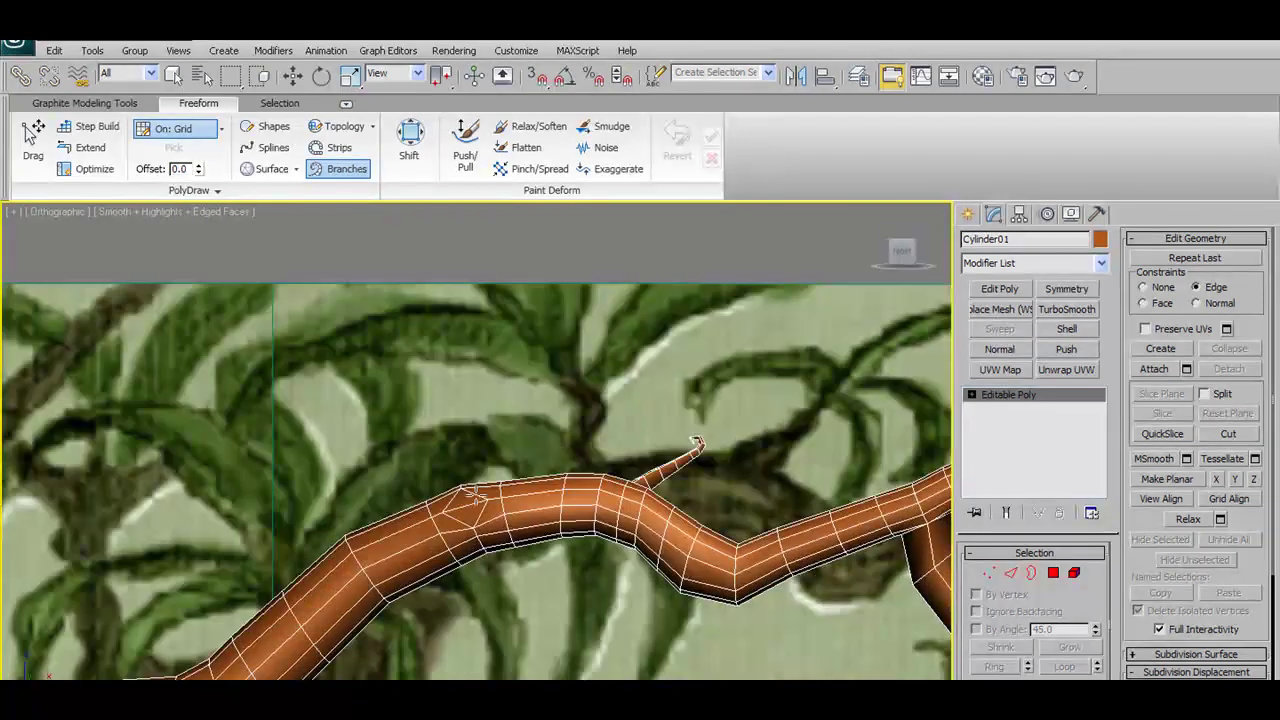
scroll(478, 497, down, 5)
alt+middle_drag(478, 493, 480, 500)
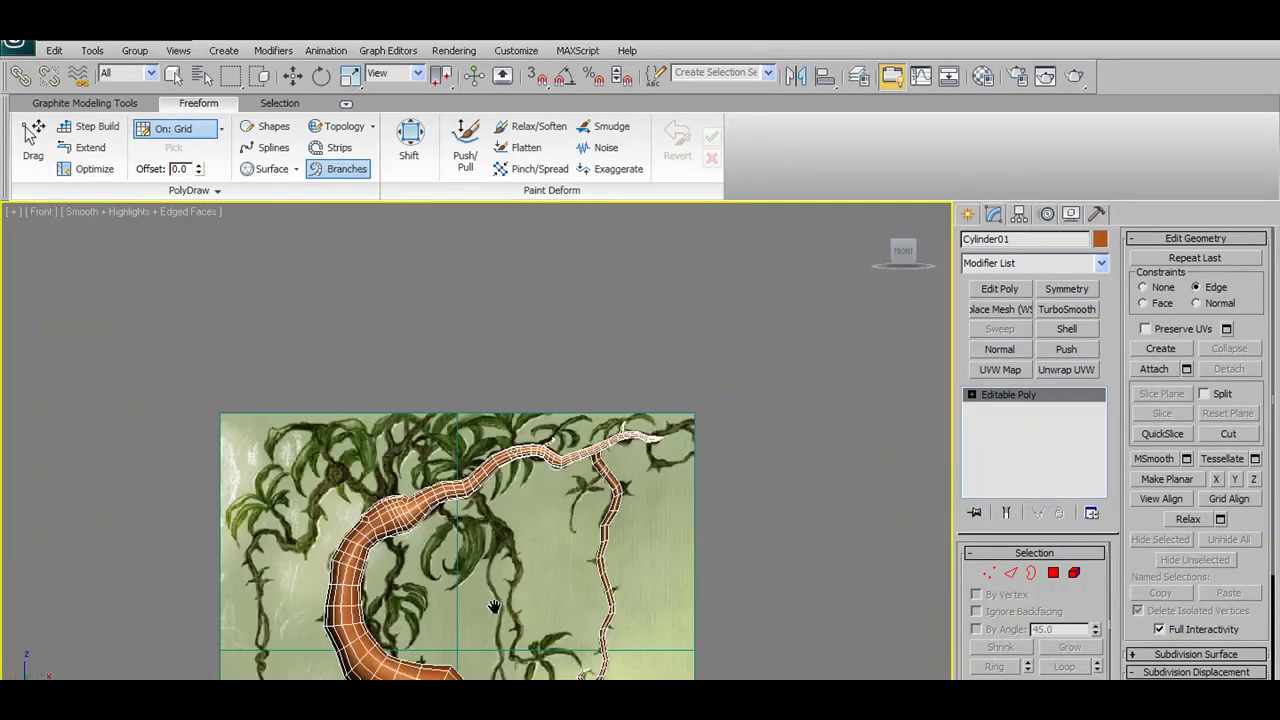
scroll(480, 500, up, 5)
mouse_move(685, 468)
middle_down()
mouse_move(572, 537)
mouse_move(568, 503)
middle_up()
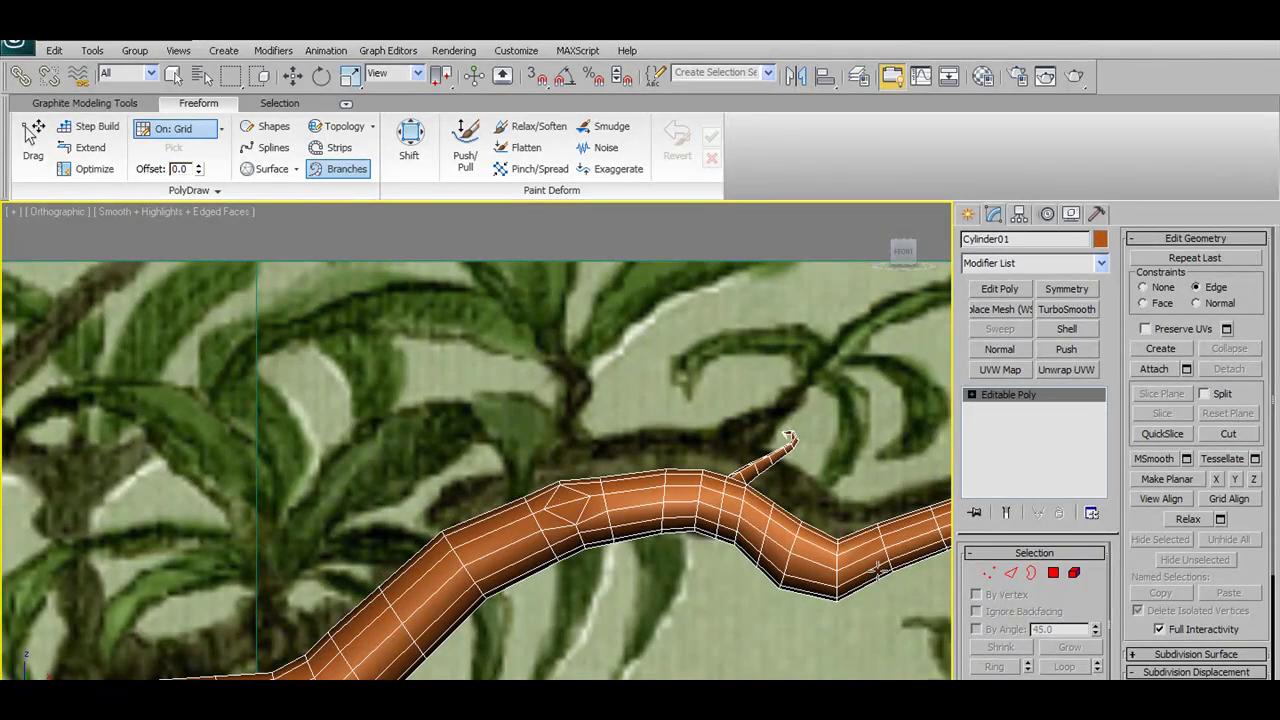
Remove an edge from the branch at Edge level
click(1012, 574)
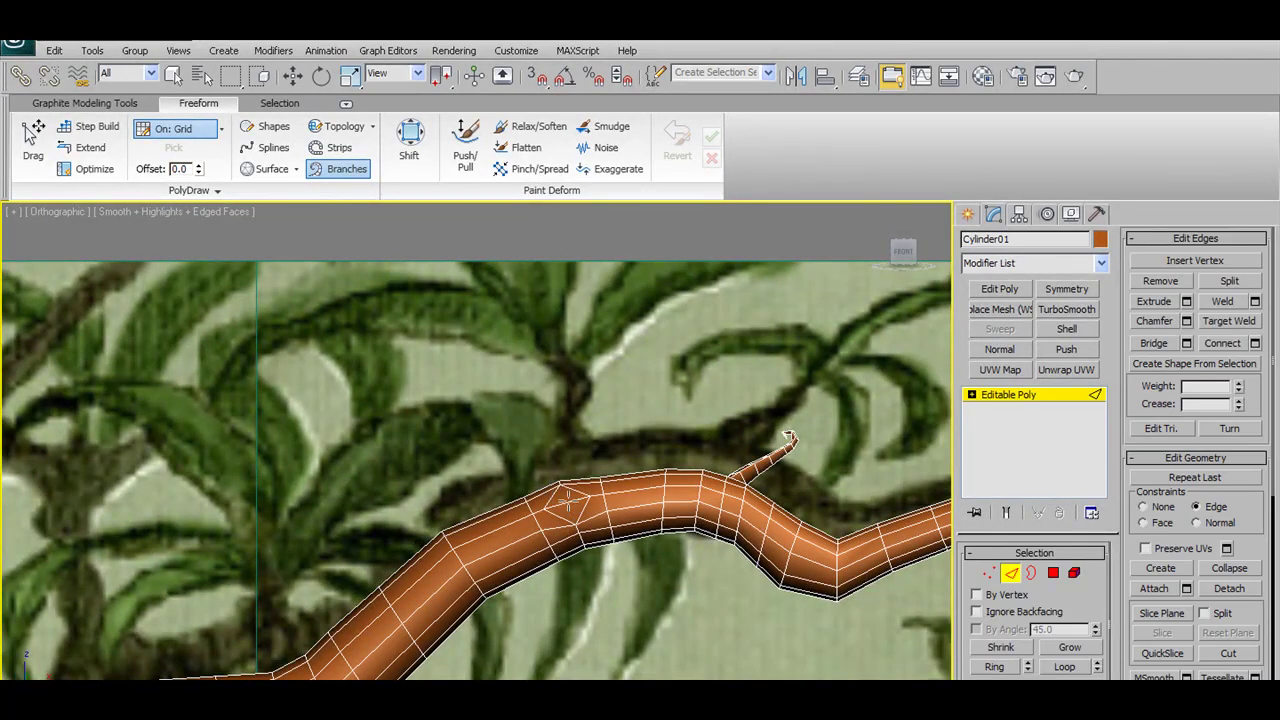
click(340, 168)
click(567, 503)
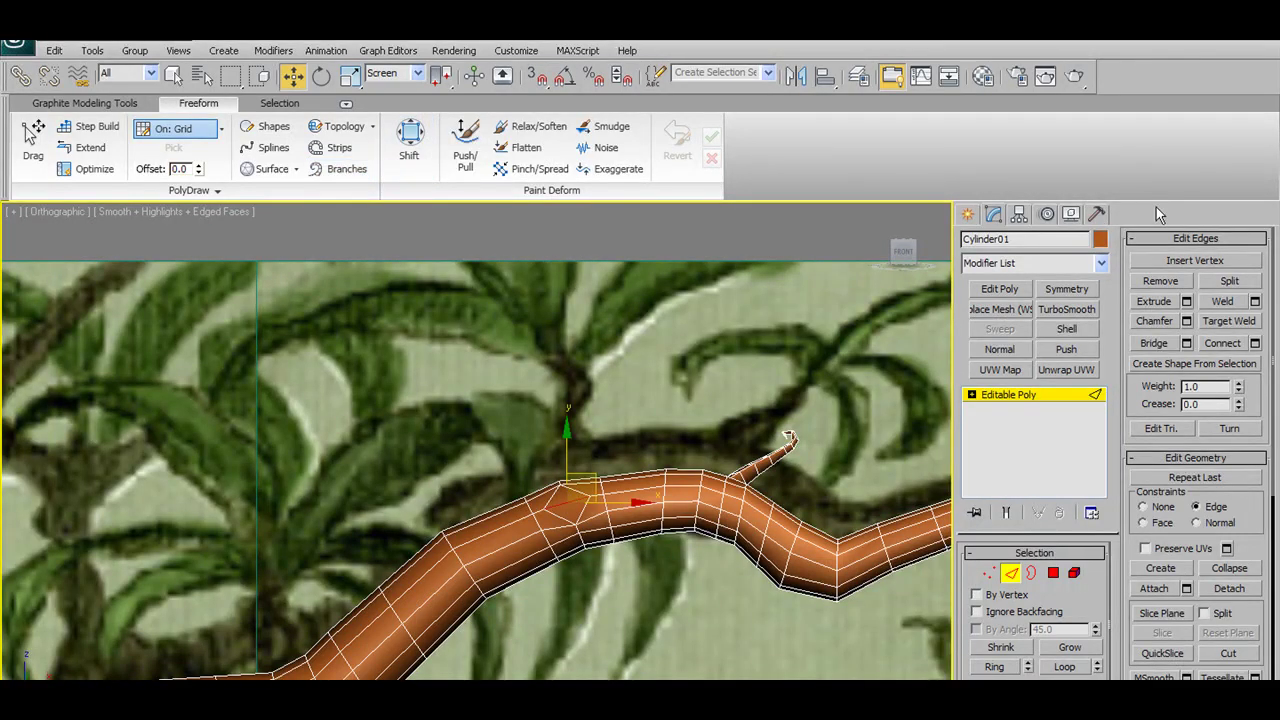
click(1164, 281)
With Freeform Branches back on, grow a first short twig upward from the branch
click(339, 170)
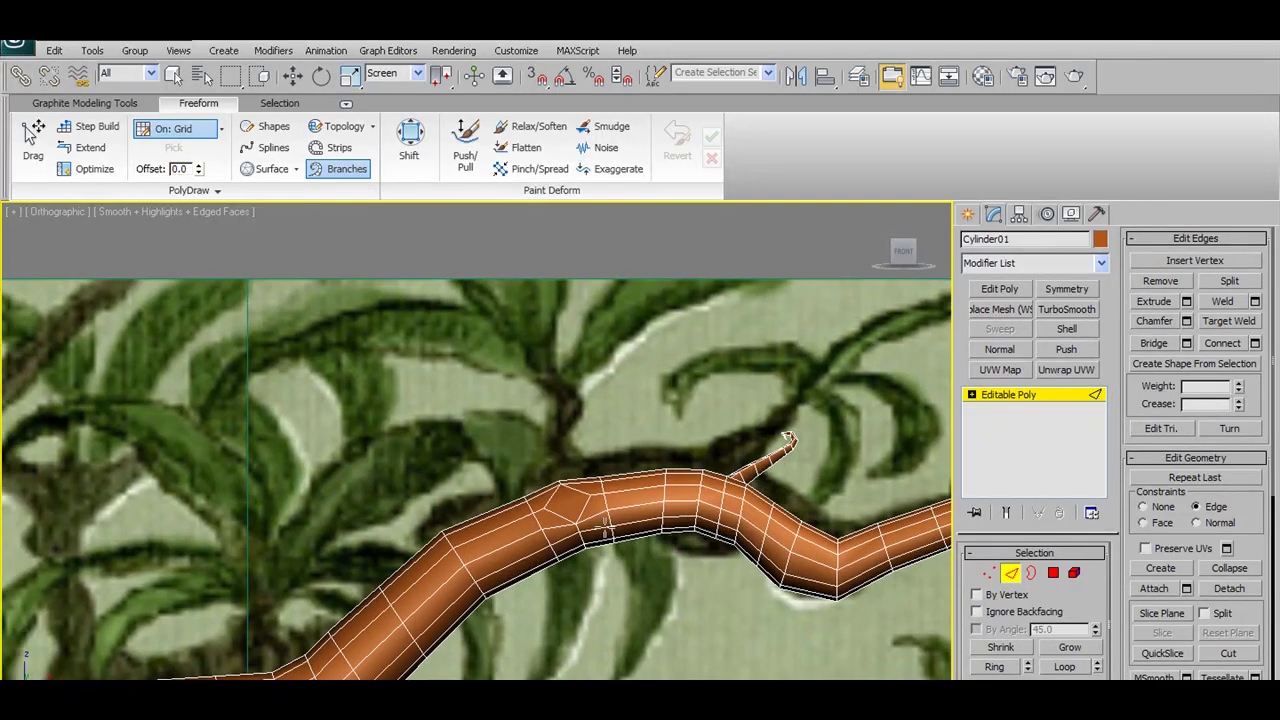
mouse_move(563, 502)
mouse_down()
mouse_move(566, 405)
mouse_move(540, 412)
mouse_up()
alt+middle_drag(610, 530, 488, 556)
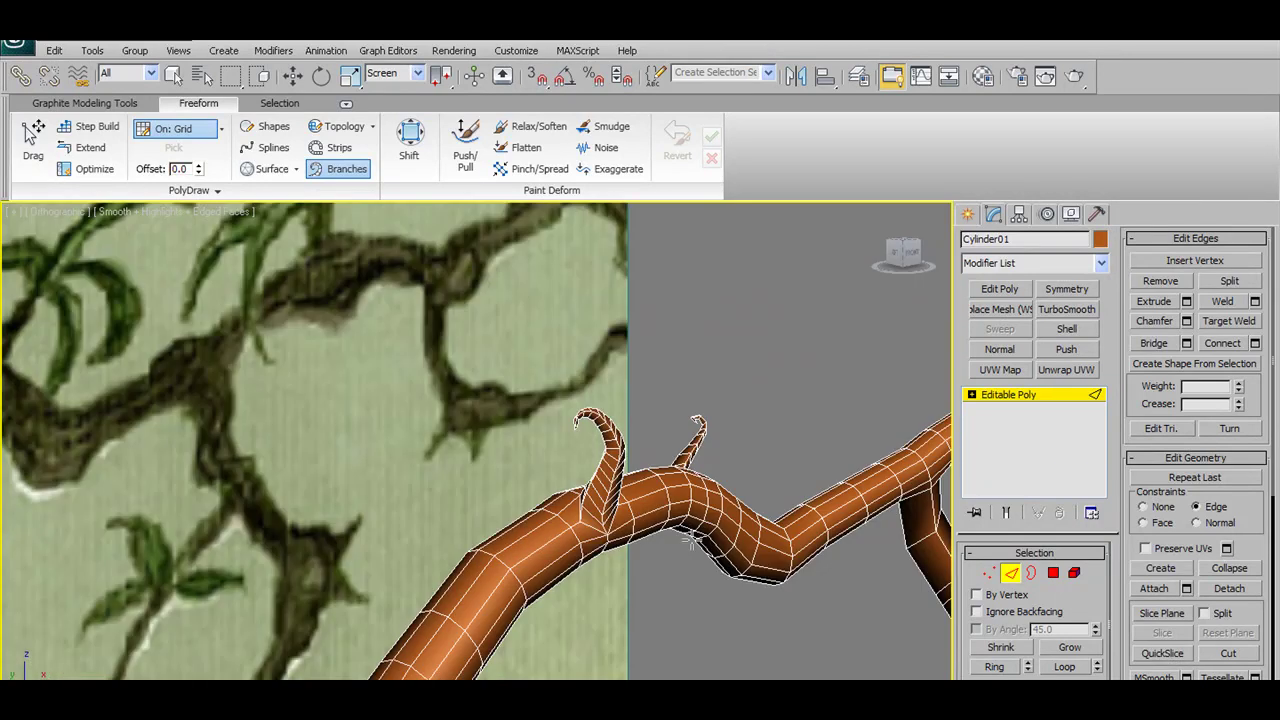
key(shift+z)
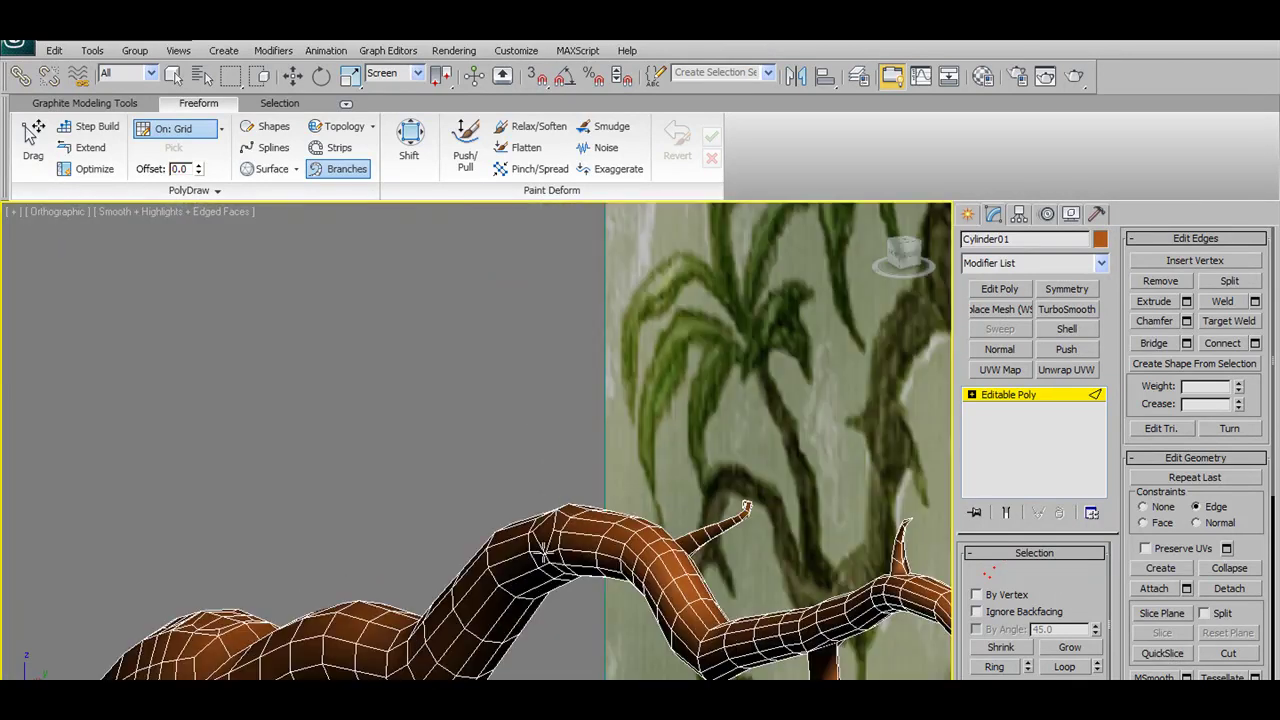
key(shift+z)
drag(524, 533, 534, 576)
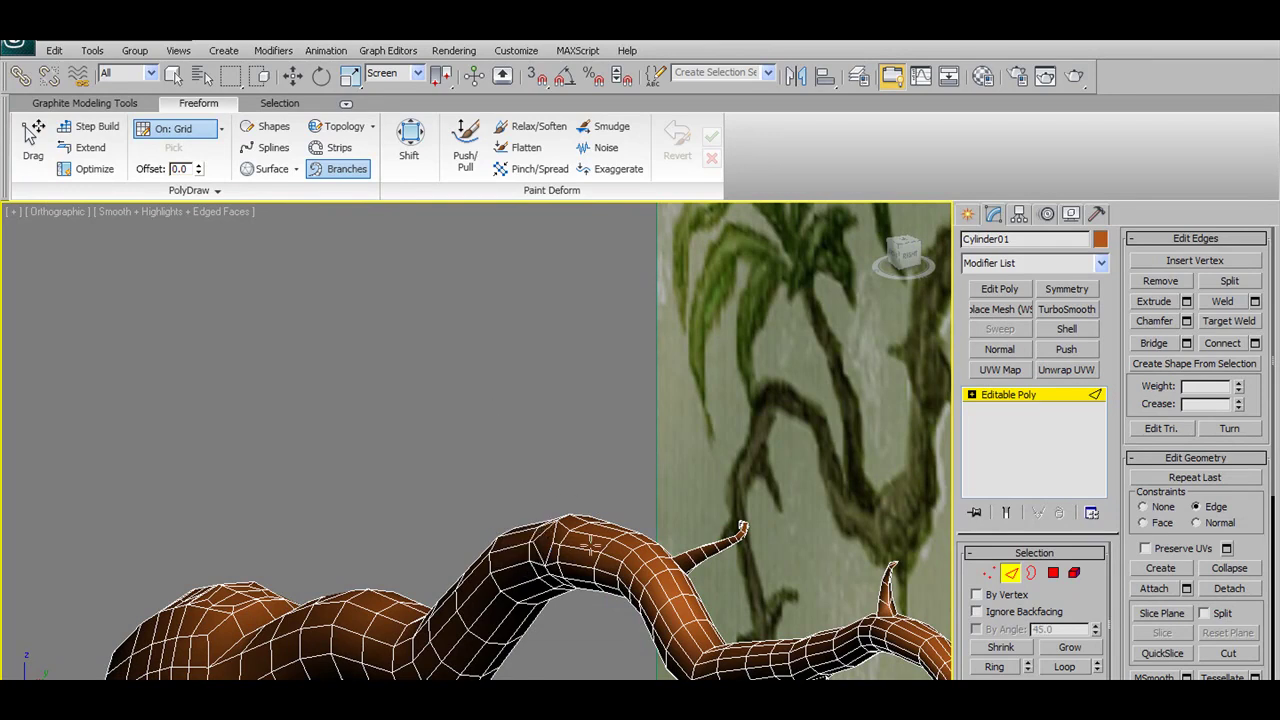
Draw a tall twig curling upward from the branch, then view it at an angle
drag(540, 540, 512, 400)
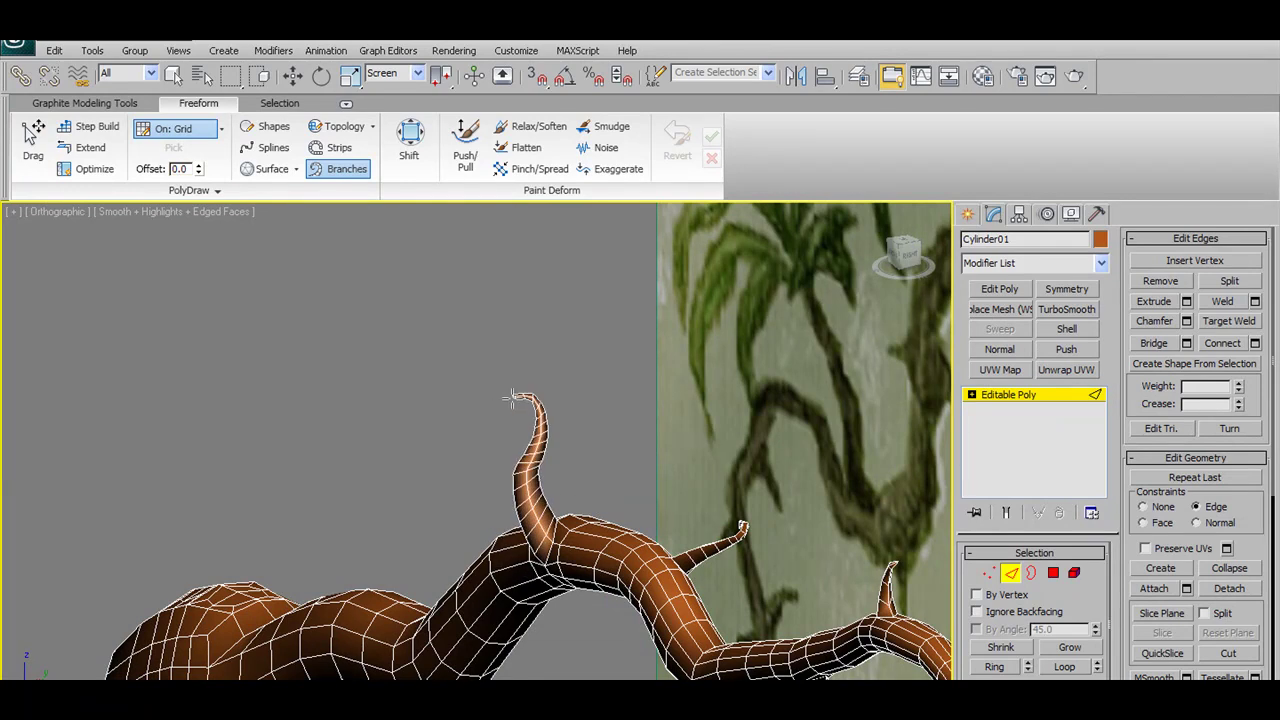
scroll(520, 480, down, 3)
scroll(525, 520, down, 2)
scroll(530, 540, down, 2)
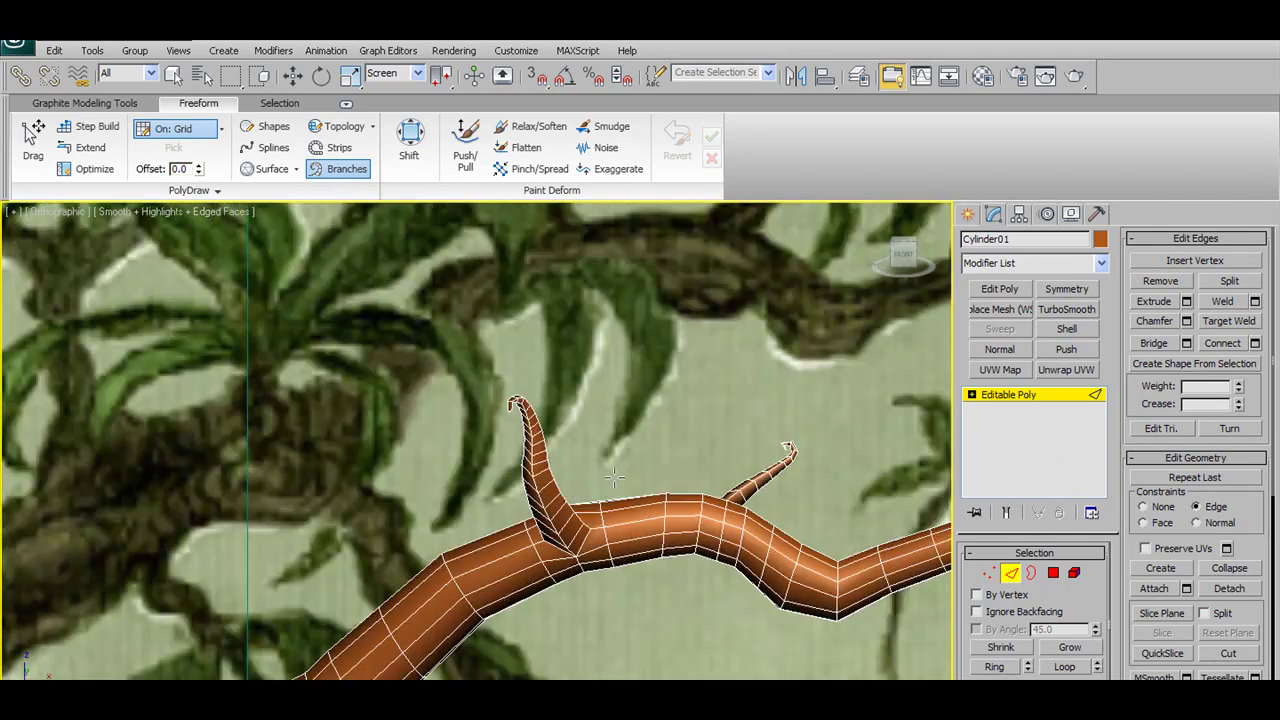
scroll(533, 553, down, 1)
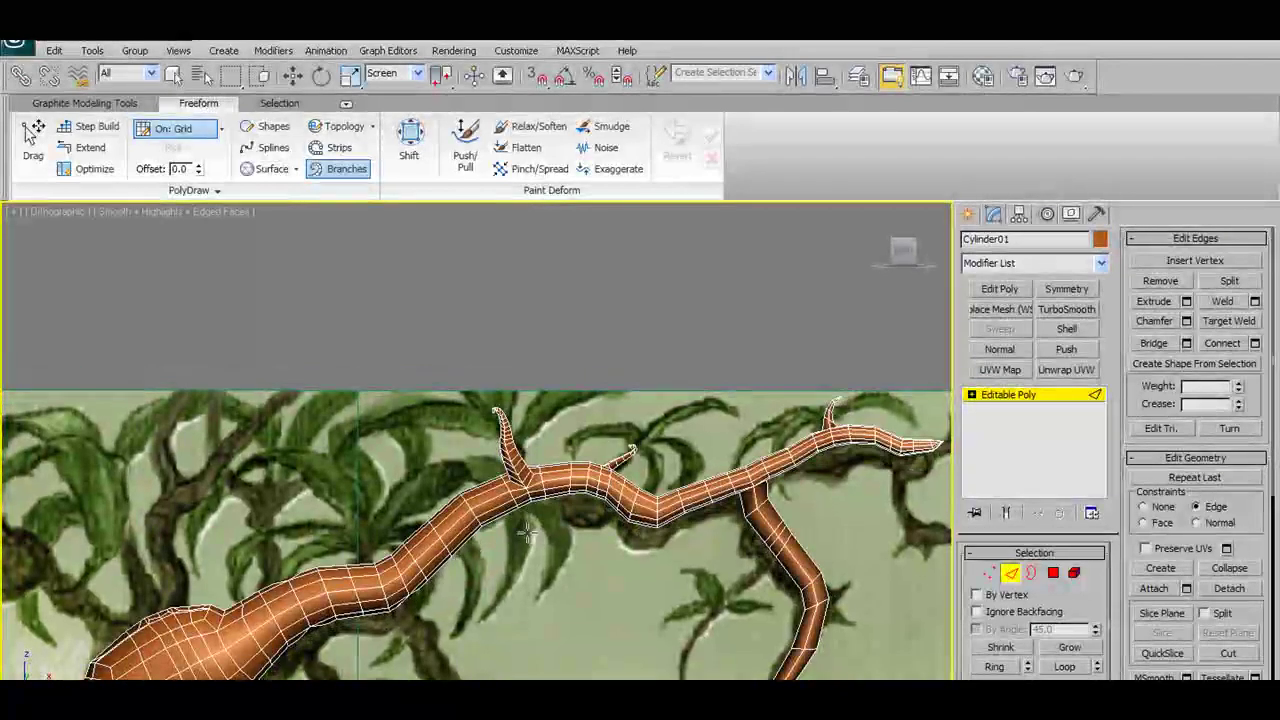
scroll(527, 535, down, 2)
mouse_move(527, 535)
alt+middle_down()
mouse_move(443, 572)
mouse_move(663, 580)
alt+middle_up()
scroll(443, 572, up, 3)
scroll(610, 576, up, 2)
scroll(620, 578, up, 2)
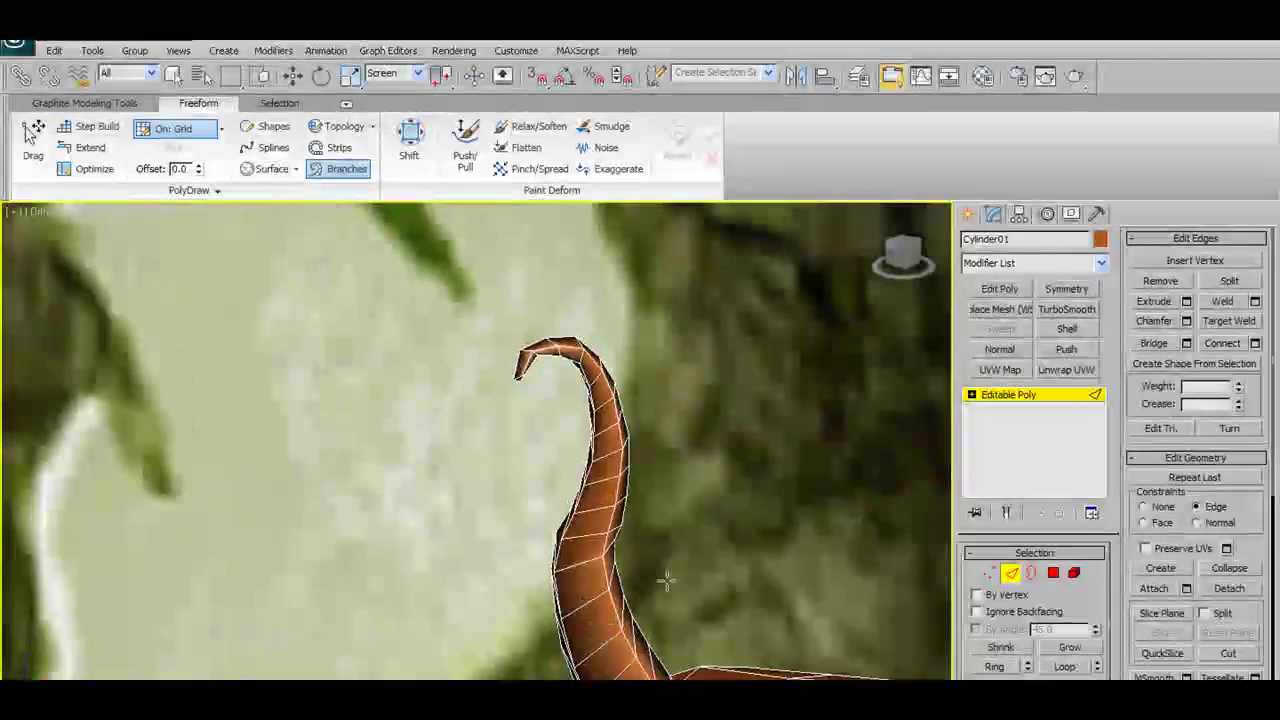
Switch to Vertex level and set the reference coordinate system to View
click(1012, 574)
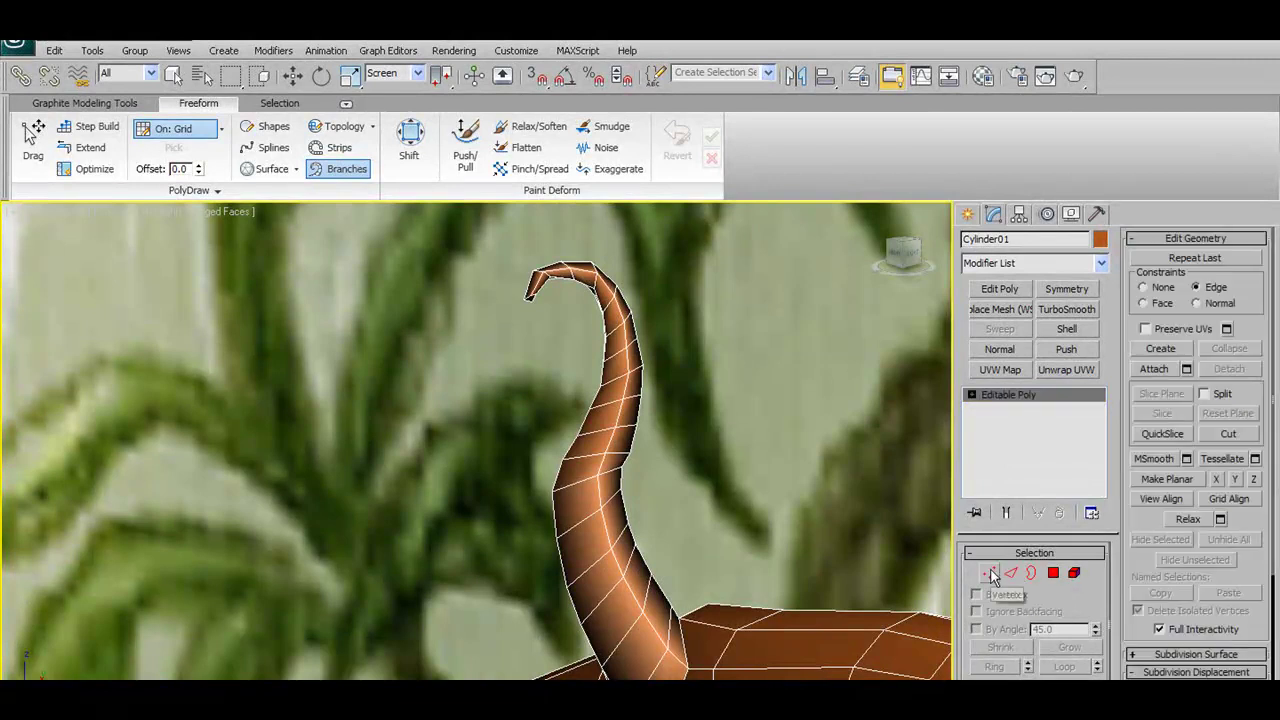
key(1)
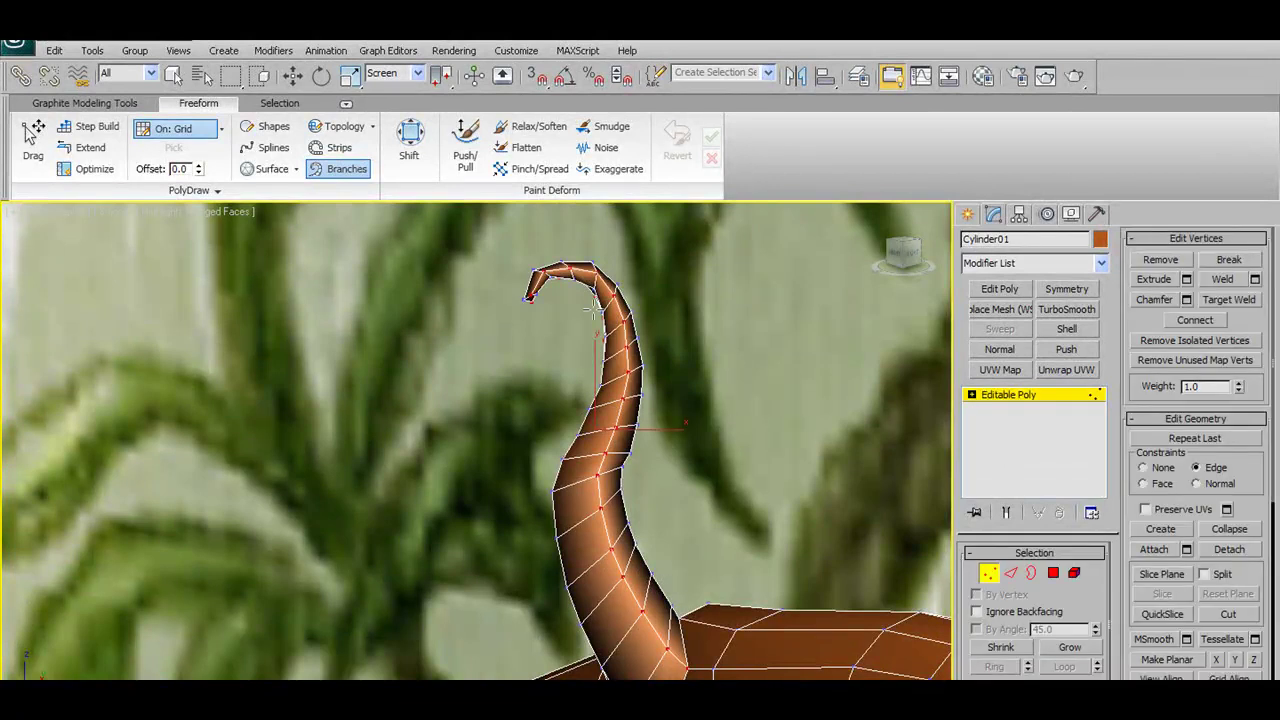
click(412, 74)
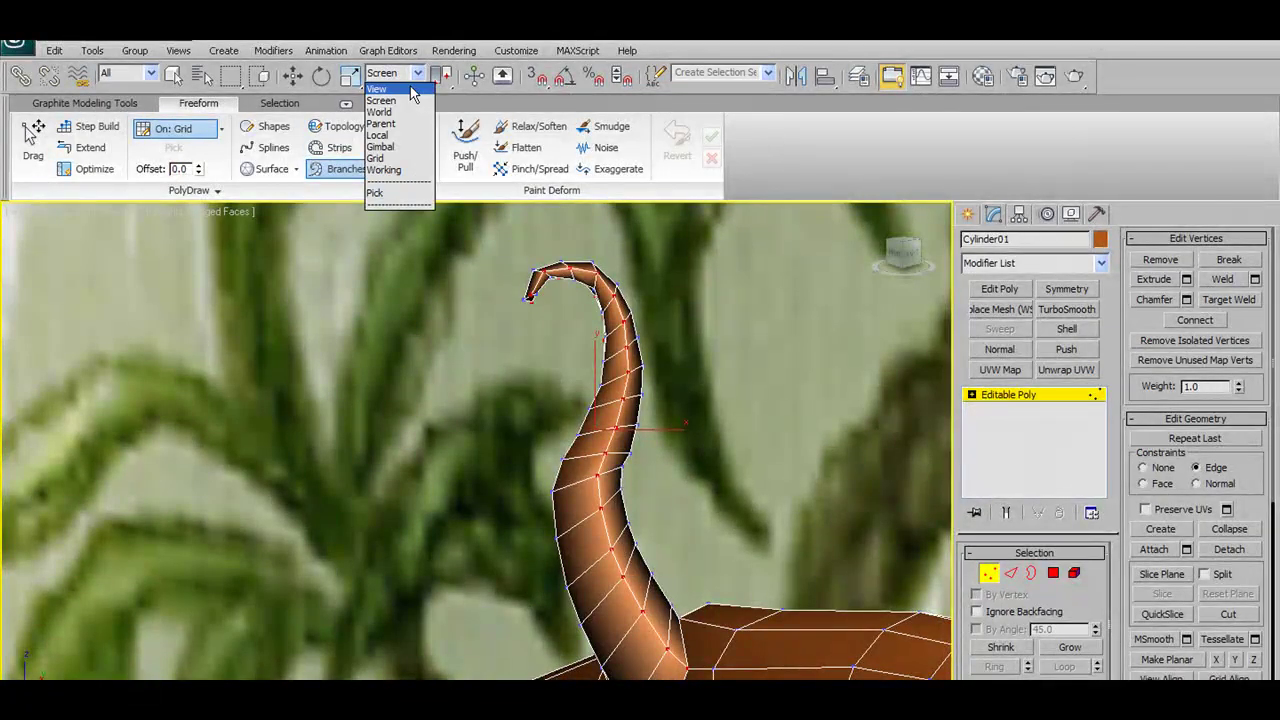
click(410, 88)
Pull the twig's tip vertices to the left into a sharper hook
drag(553, 342, 541, 316)
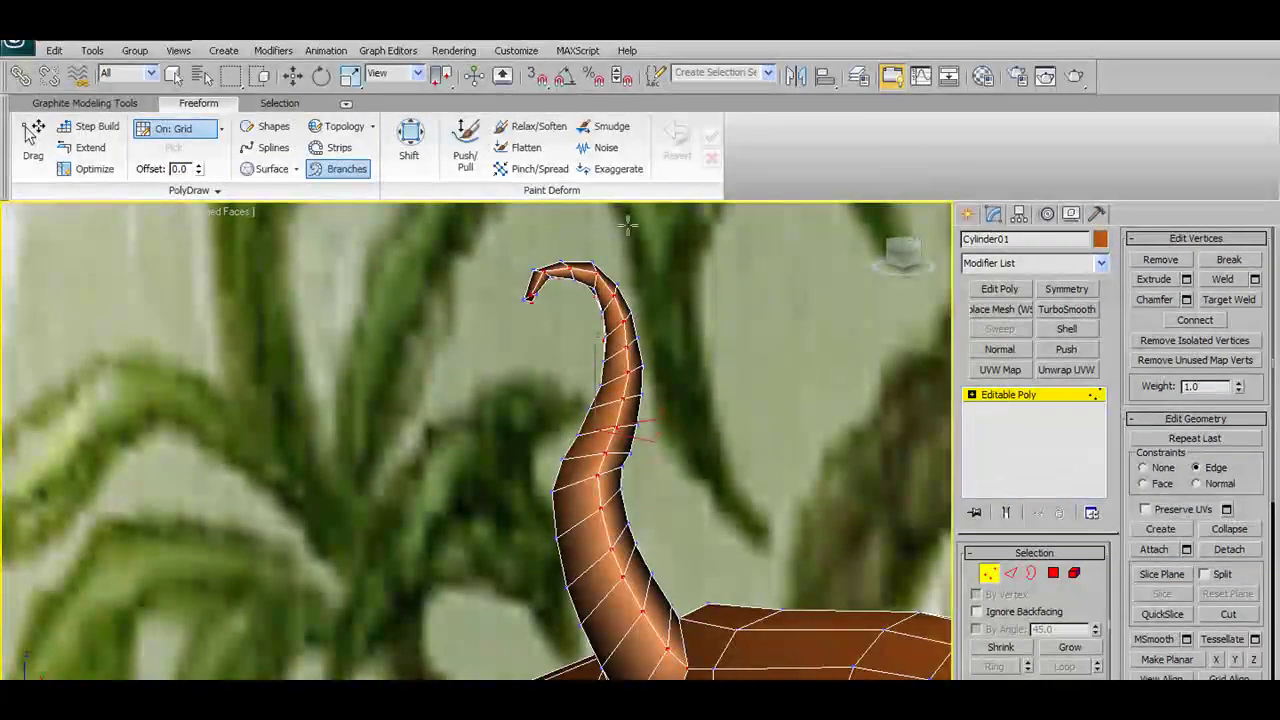
right_click(588, 320)
click(549, 318)
click(112, 103)
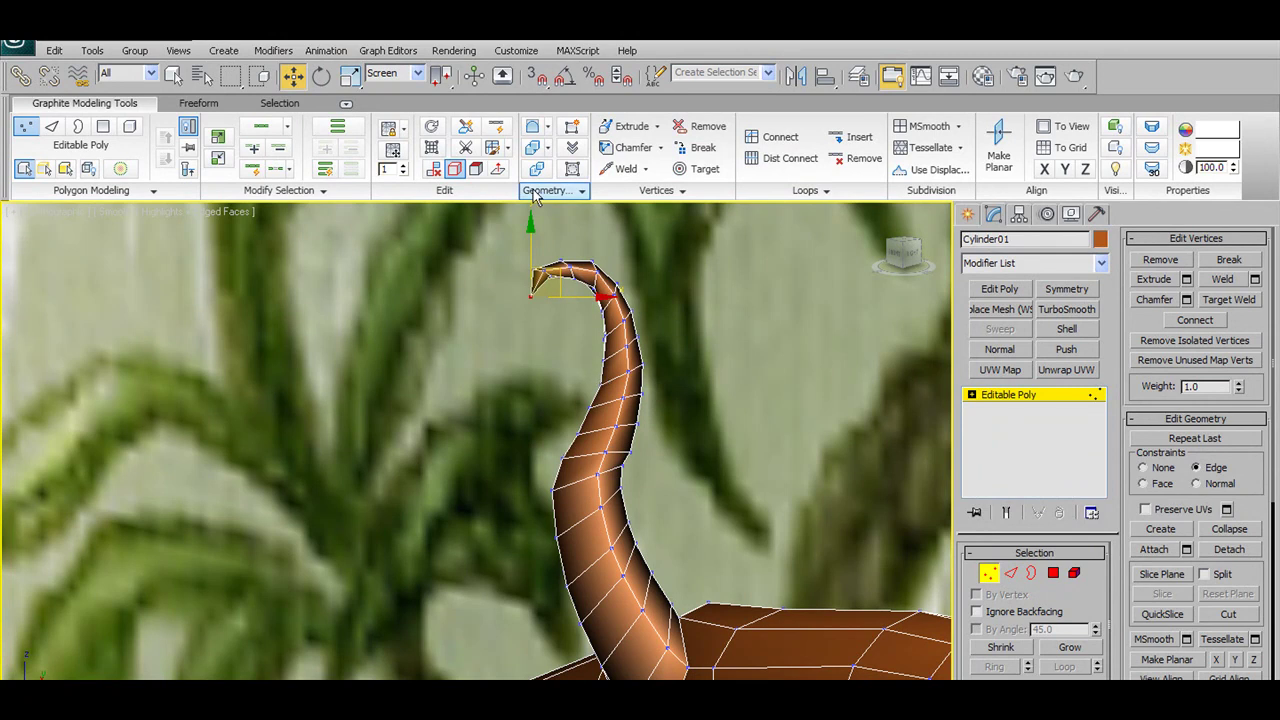
click(492, 147)
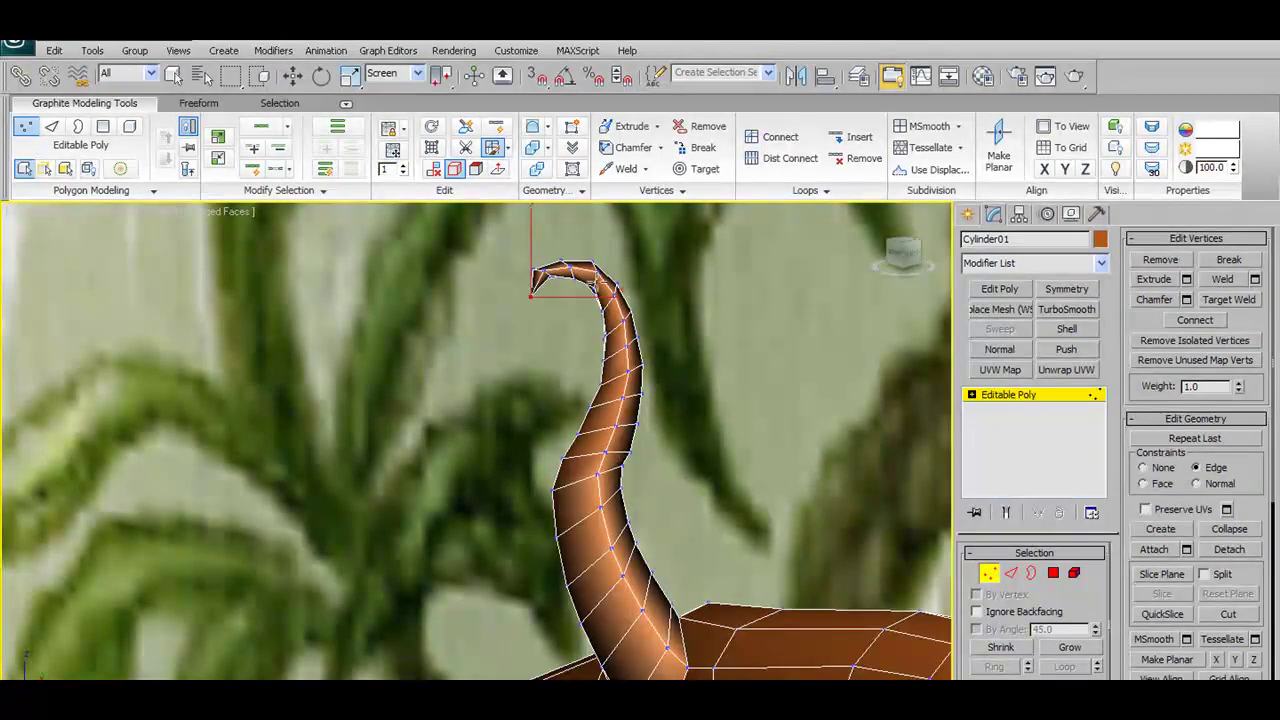
key(u)
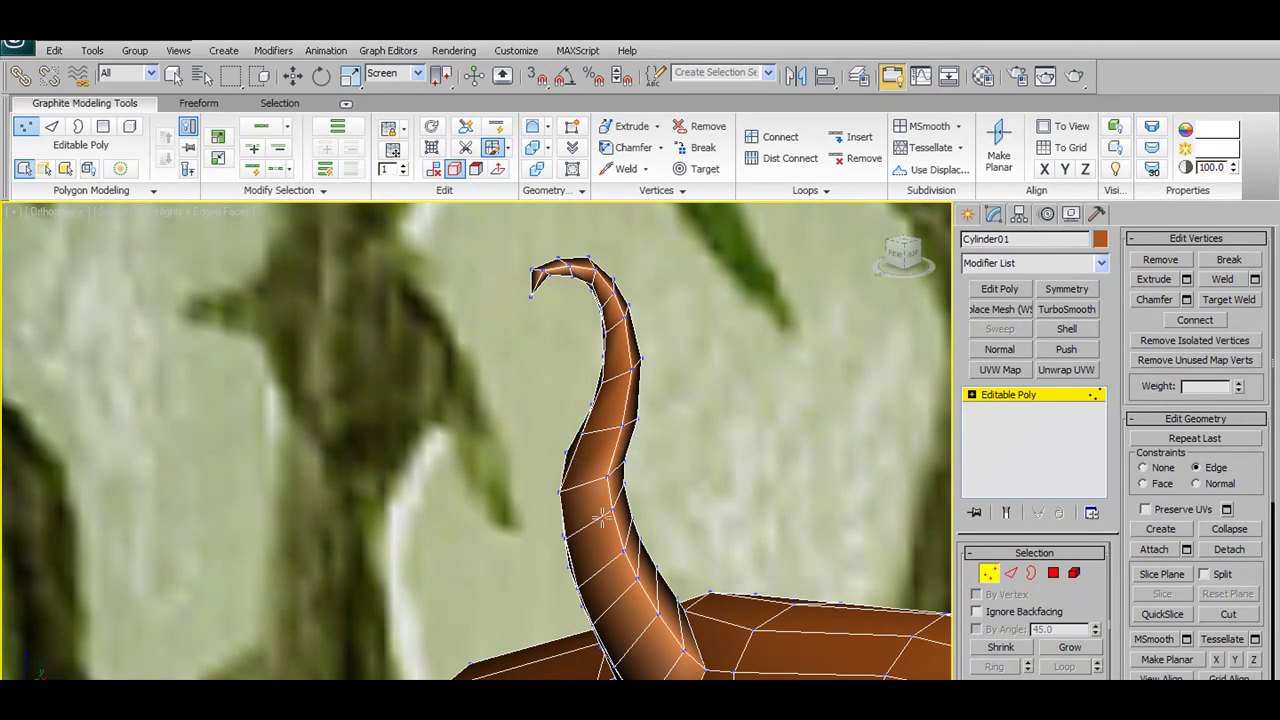
mouse_move(601, 515)
alt+middle_down()
mouse_move(449, 563)
mouse_move(583, 510)
mouse_move(573, 516)
alt+middle_up()
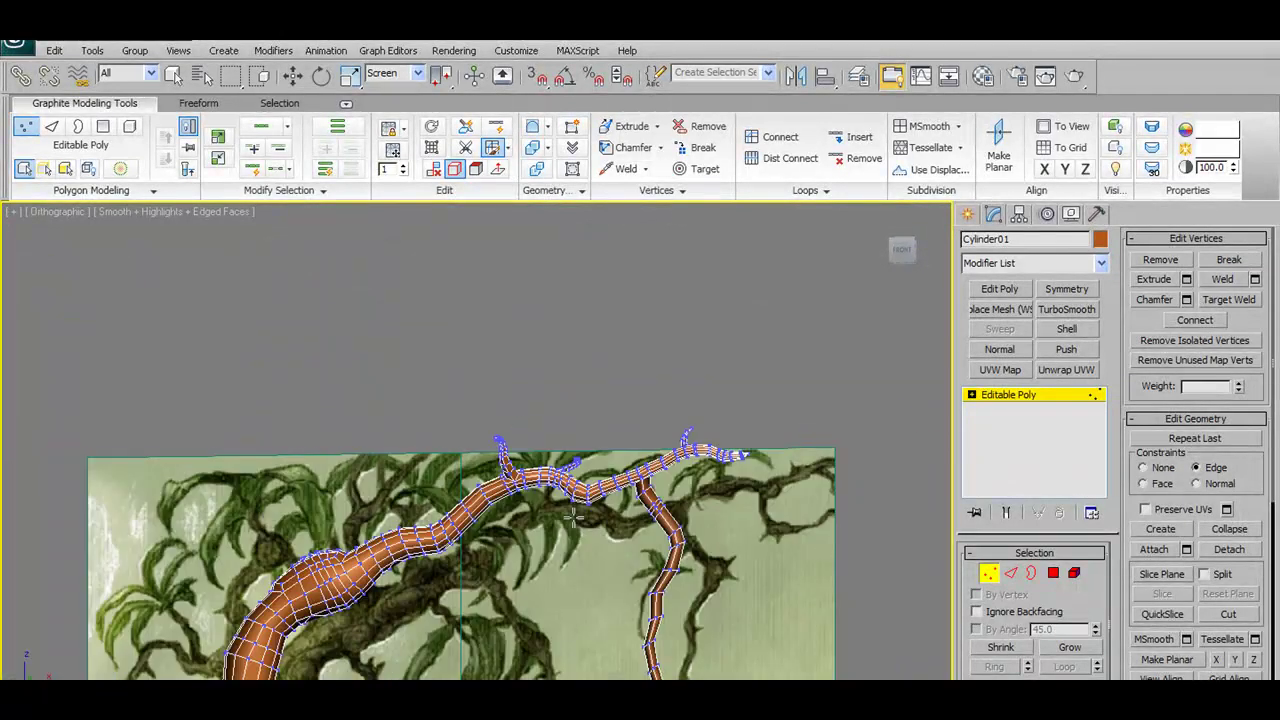
mouse_move(586, 436)
alt+middle_down()
mouse_move(463, 471)
mouse_move(505, 530)
mouse_move(561, 441)
mouse_move(516, 492)
mouse_move(588, 456)
mouse_move(580, 514)
mouse_move(529, 543)
mouse_move(542, 538)
mouse_move(495, 532)
alt+middle_up()
scroll(510, 538, up, 2)
scroll(510, 538, up, 3)
scroll(530, 475, up, 2)
scroll(587, 454, down, 5)
scroll(580, 514, up, 5)
scroll(569, 578, up, 2)
scroll(567, 580, down, 3)
scroll(529, 543, up, 3)
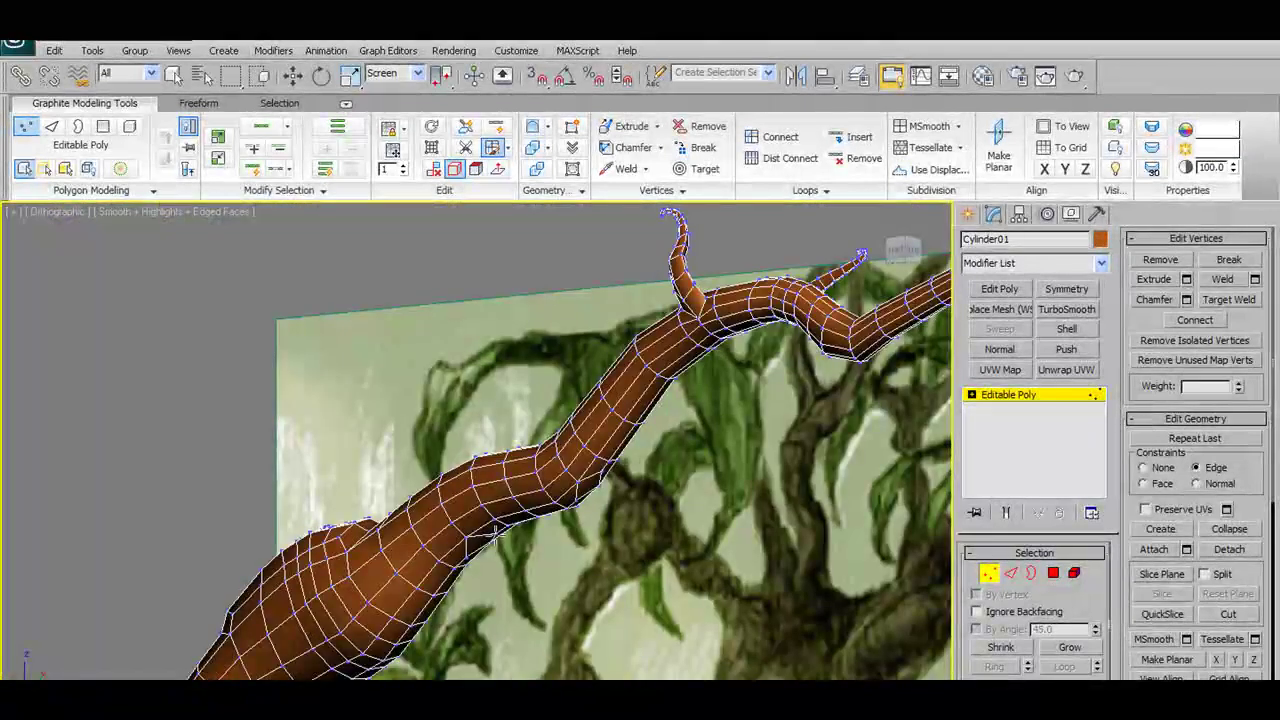
scroll(495, 532, up, 4)
mouse_move(697, 537)
alt+middle_down()
mouse_move(580, 506)
mouse_move(588, 484)
alt+middle_up()
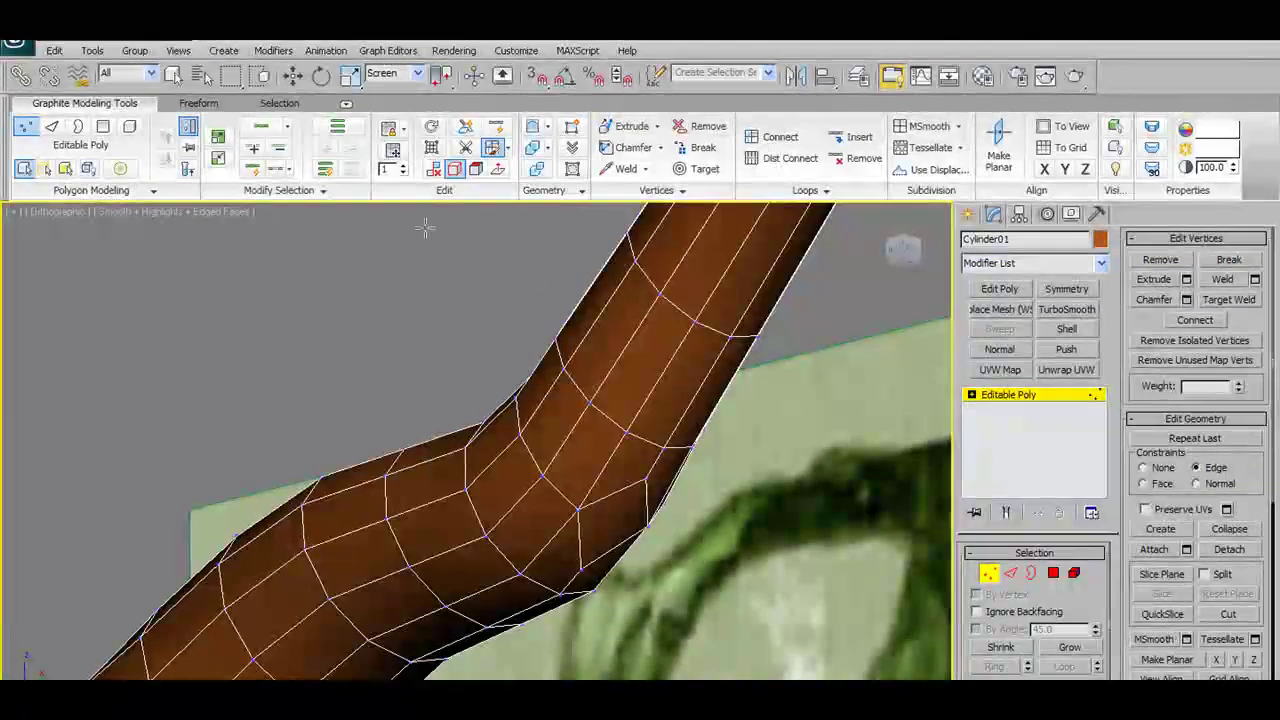
Select a vertex on the inner side of the trunk bend and weld it
click(198, 103)
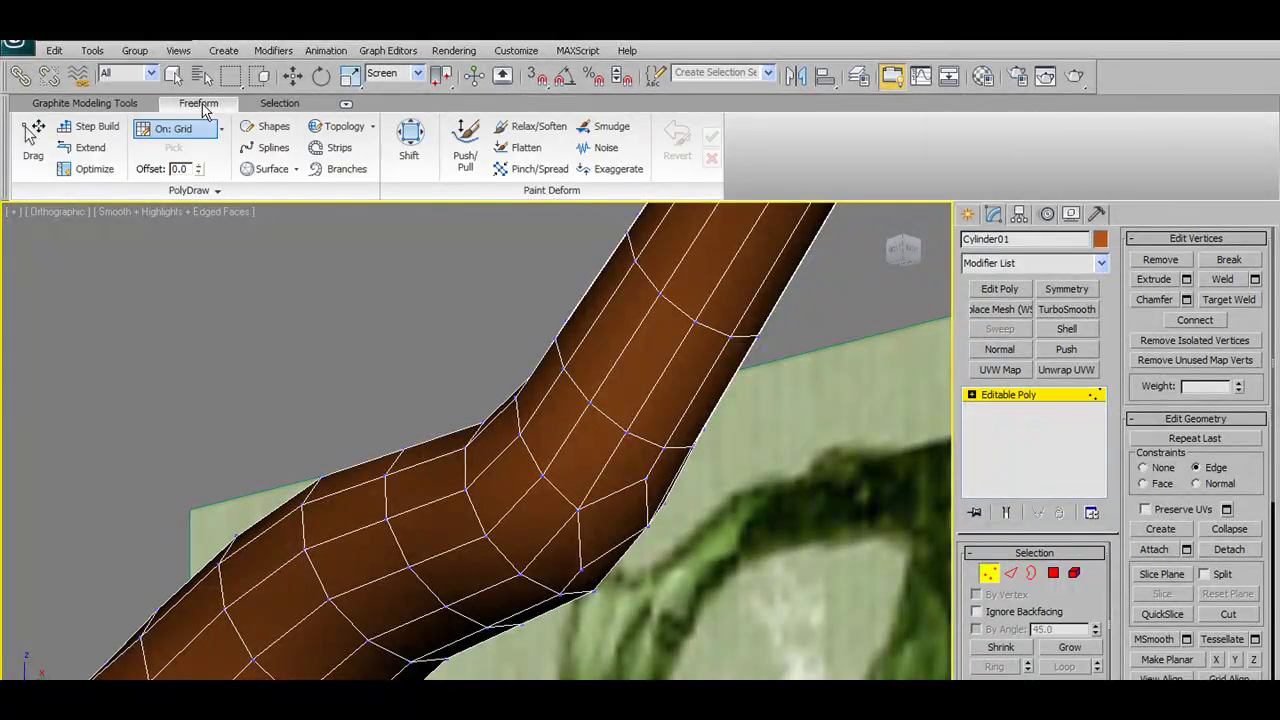
click(138, 103)
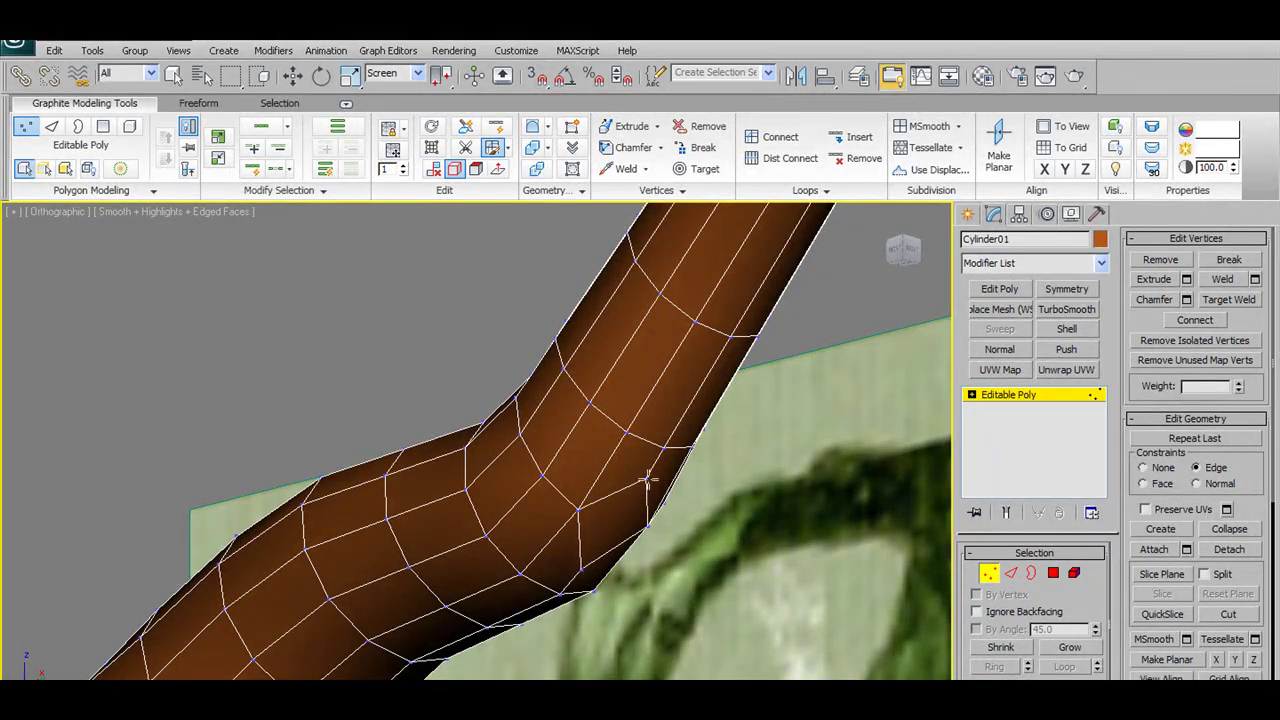
click(581, 567)
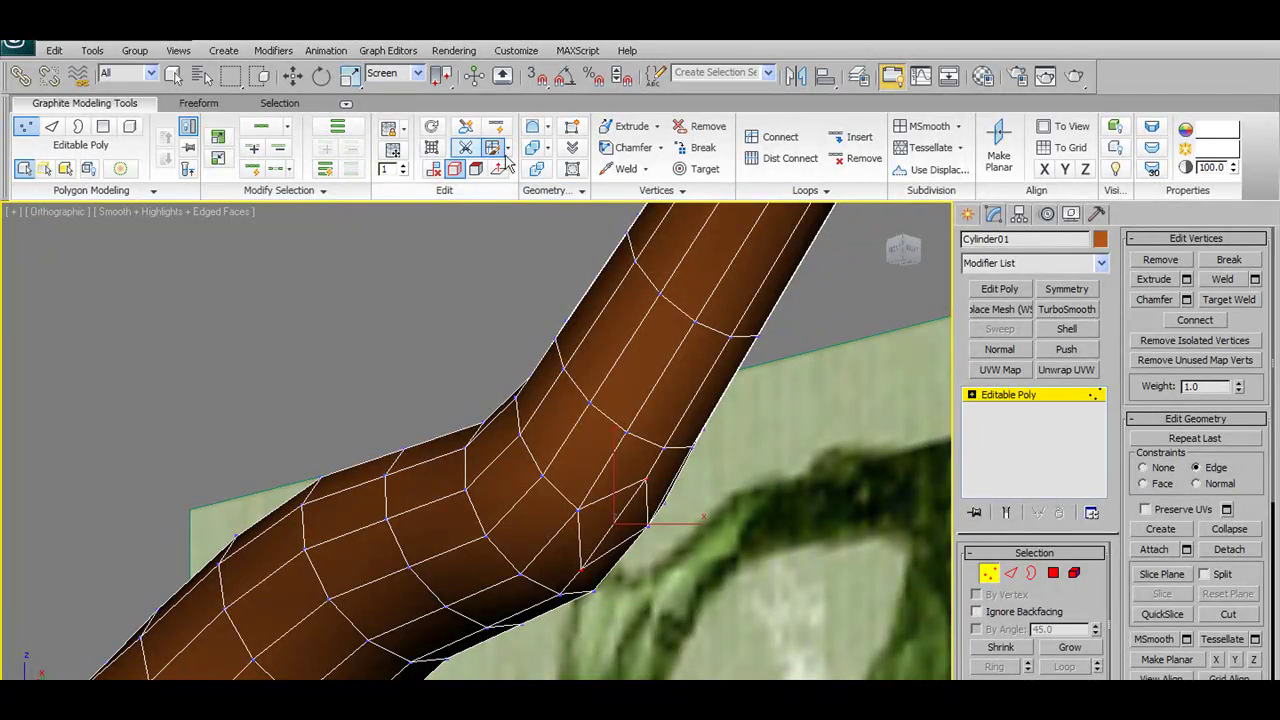
key(w)
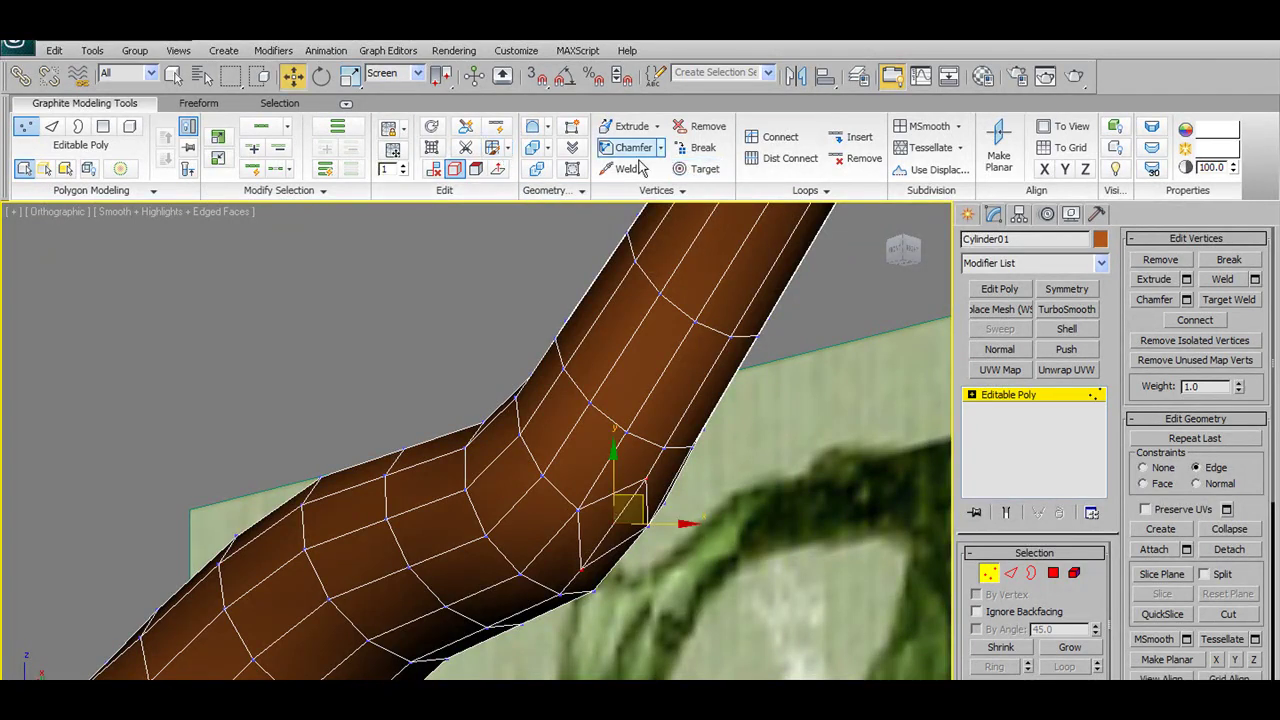
click(645, 168)
click(634, 408)
Chamfer the chosen vertex by 0.786 into a small square
mouse_move(640, 515)
alt+middle_down()
mouse_move(695, 520)
mouse_move(668, 516)
alt+middle_up()
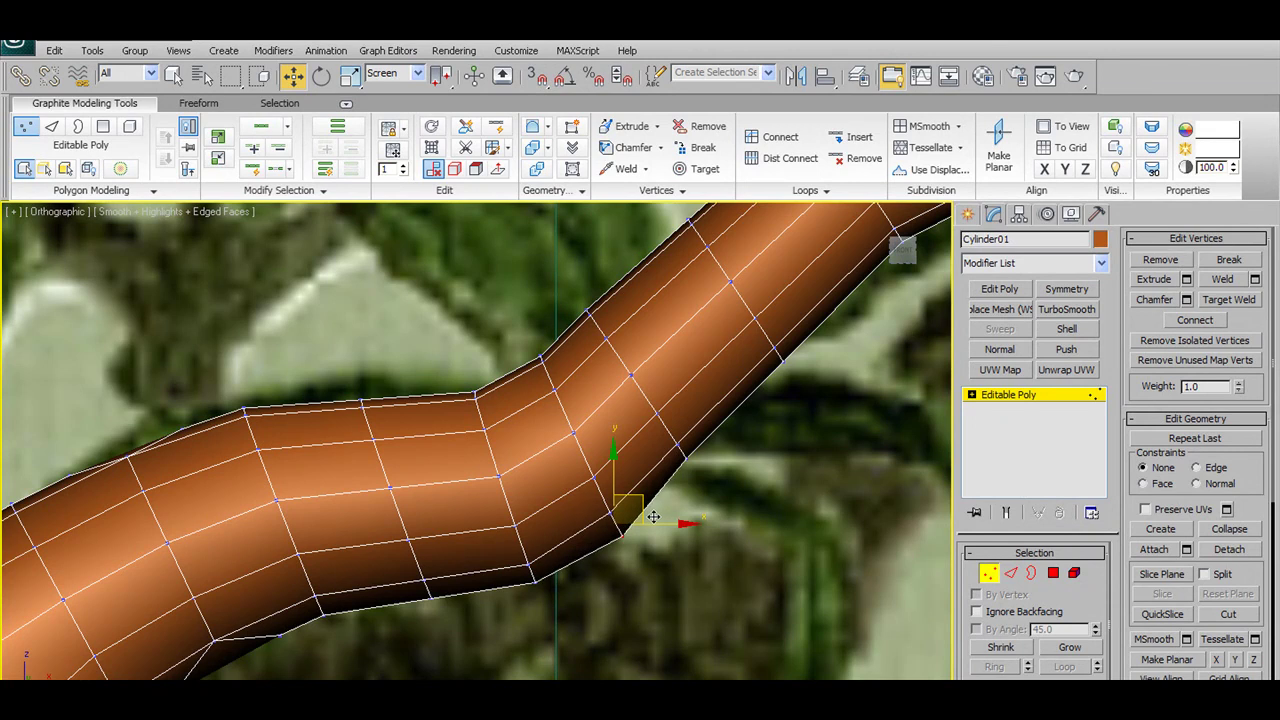
mouse_move(661, 517)
alt+middle_down()
mouse_move(543, 540)
mouse_move(572, 556)
mouse_move(552, 563)
mouse_move(605, 543)
mouse_move(590, 514)
mouse_move(560, 500)
mouse_move(586, 523)
mouse_move(618, 510)
mouse_move(645, 440)
alt+middle_up()
scroll(599, 512, down, 5)
scroll(600, 511, up, 5)
scroll(586, 525, up, 3)
shift+click(624, 150)
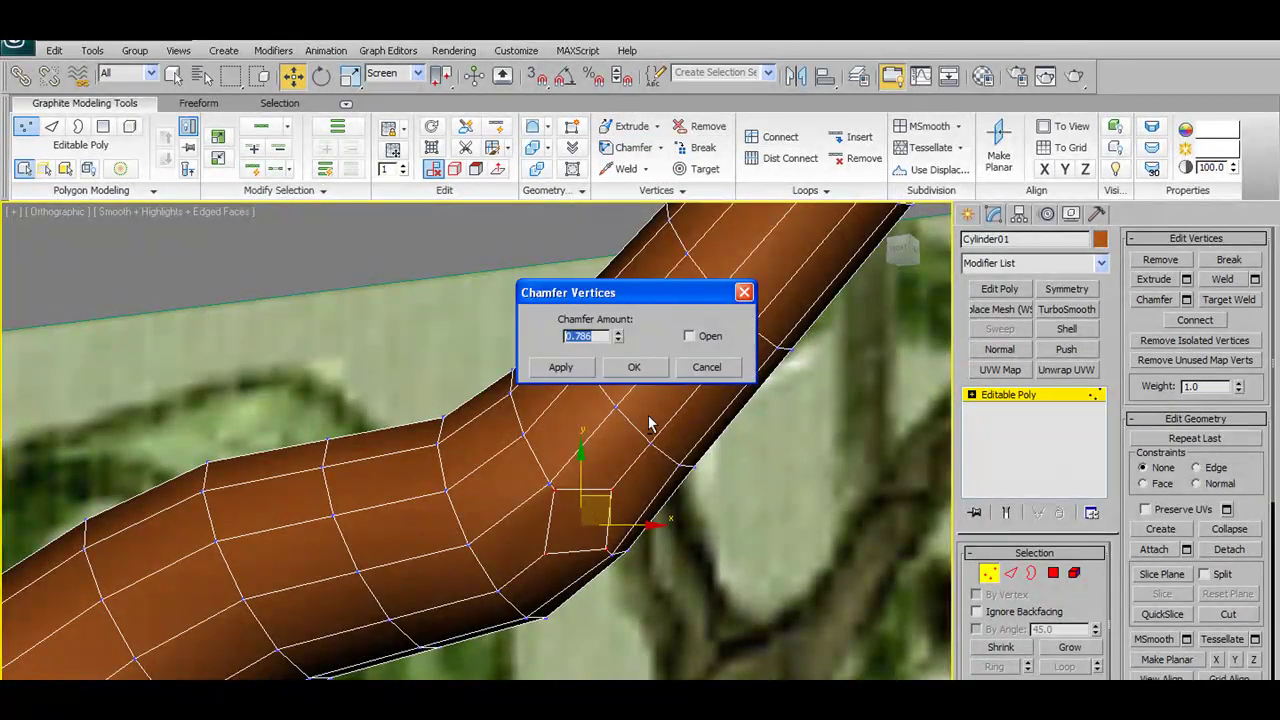
click(651, 373)
Target-weld one corner of the chamfered square into a neighbour and leave Vertex mode
mouse_move(646, 362)
alt+middle_down()
mouse_move(609, 378)
mouse_move(528, 320)
alt+middle_up()
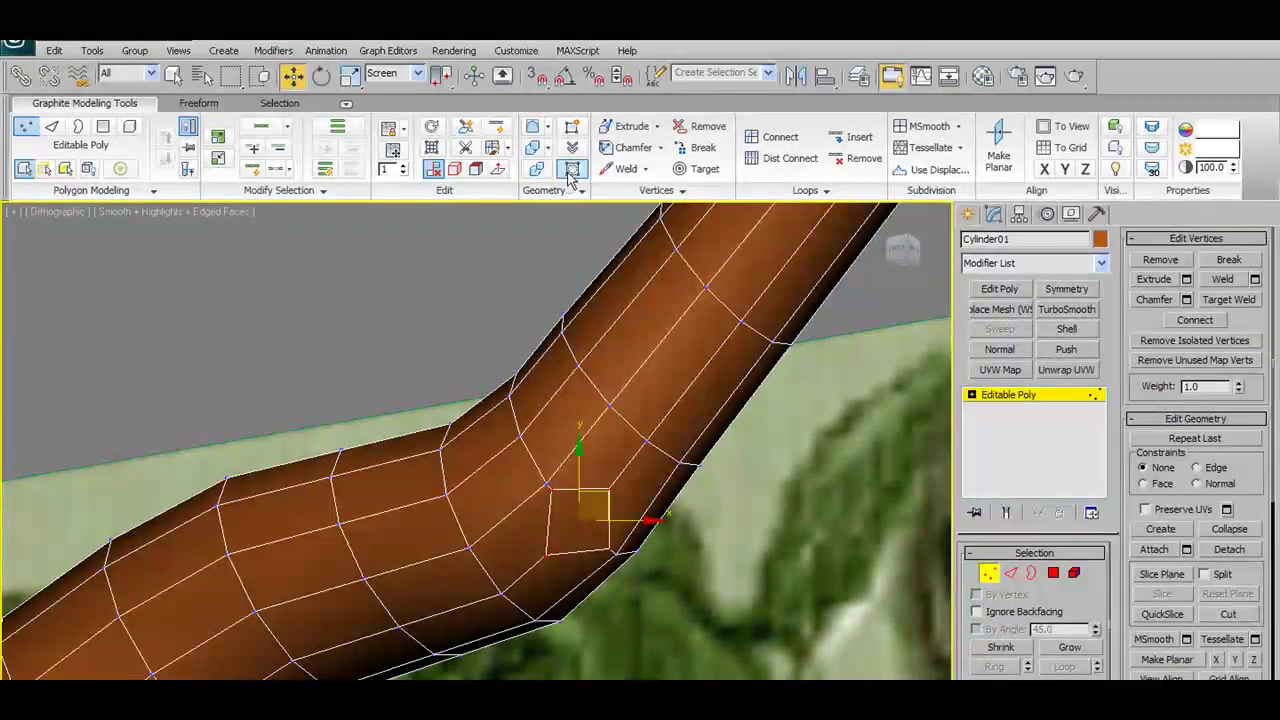
click(700, 168)
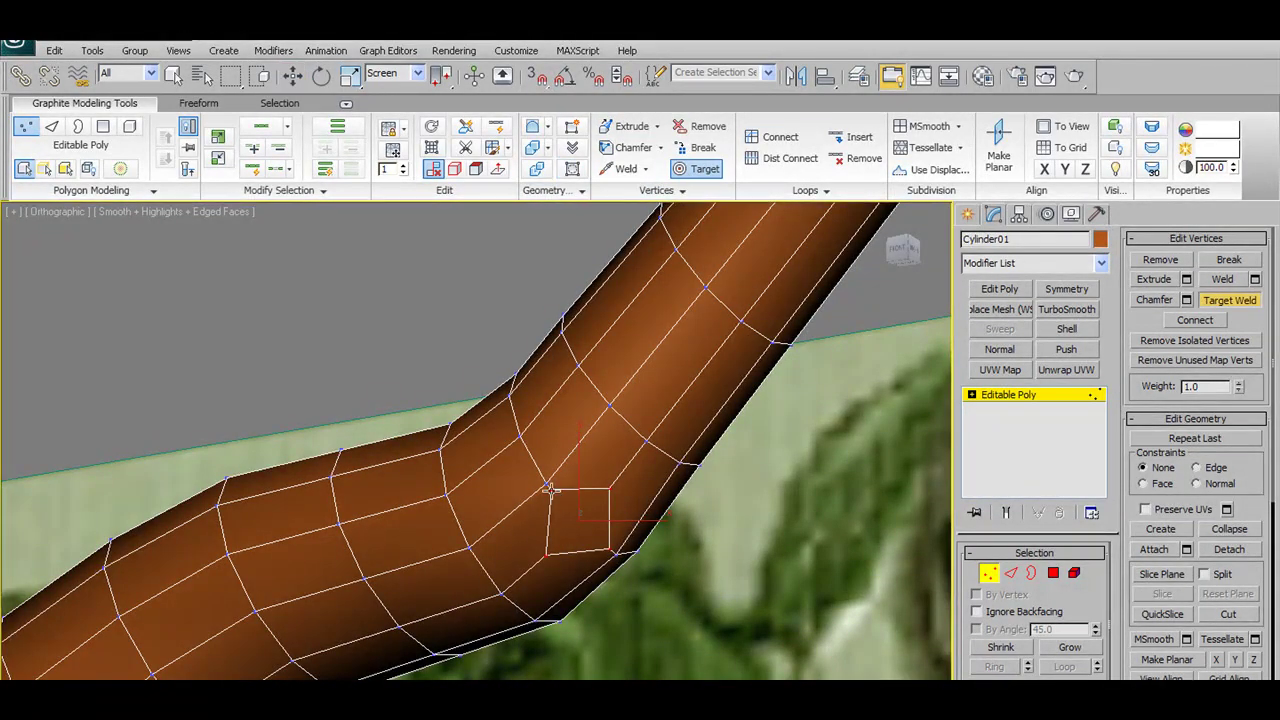
click(611, 549)
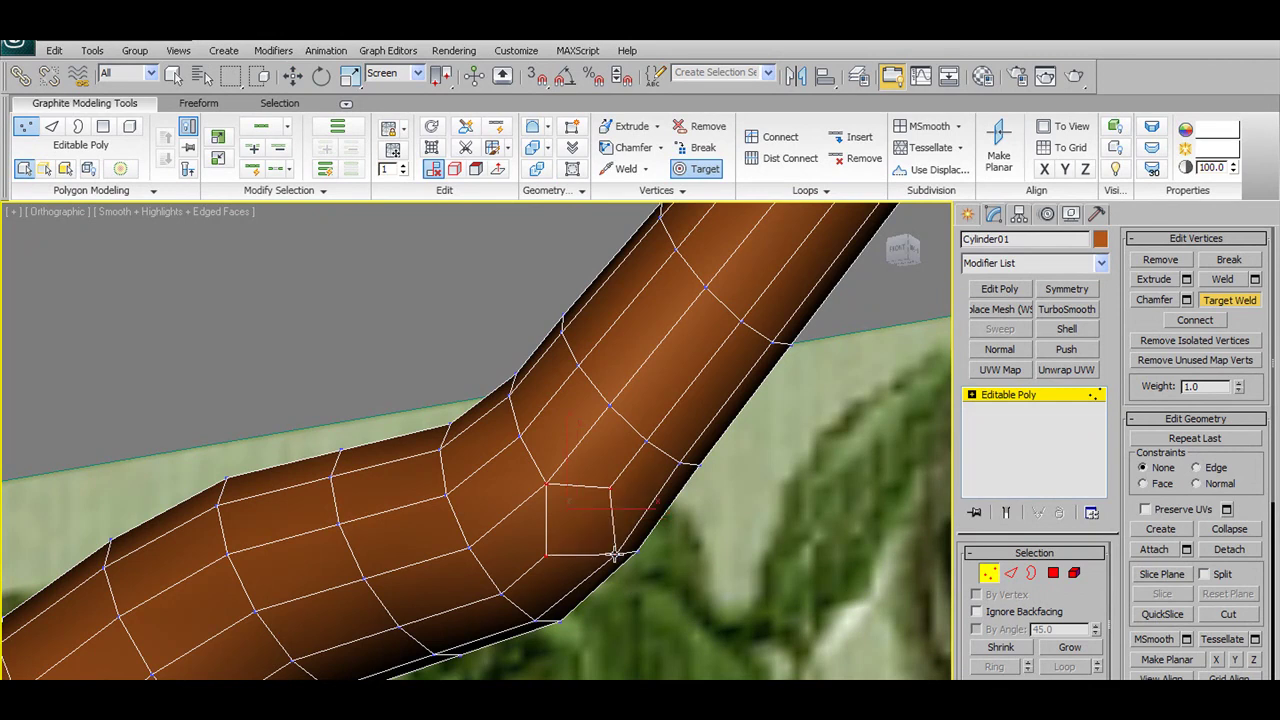
alt+middle_drag(614, 555, 817, 539)
click(988, 577)
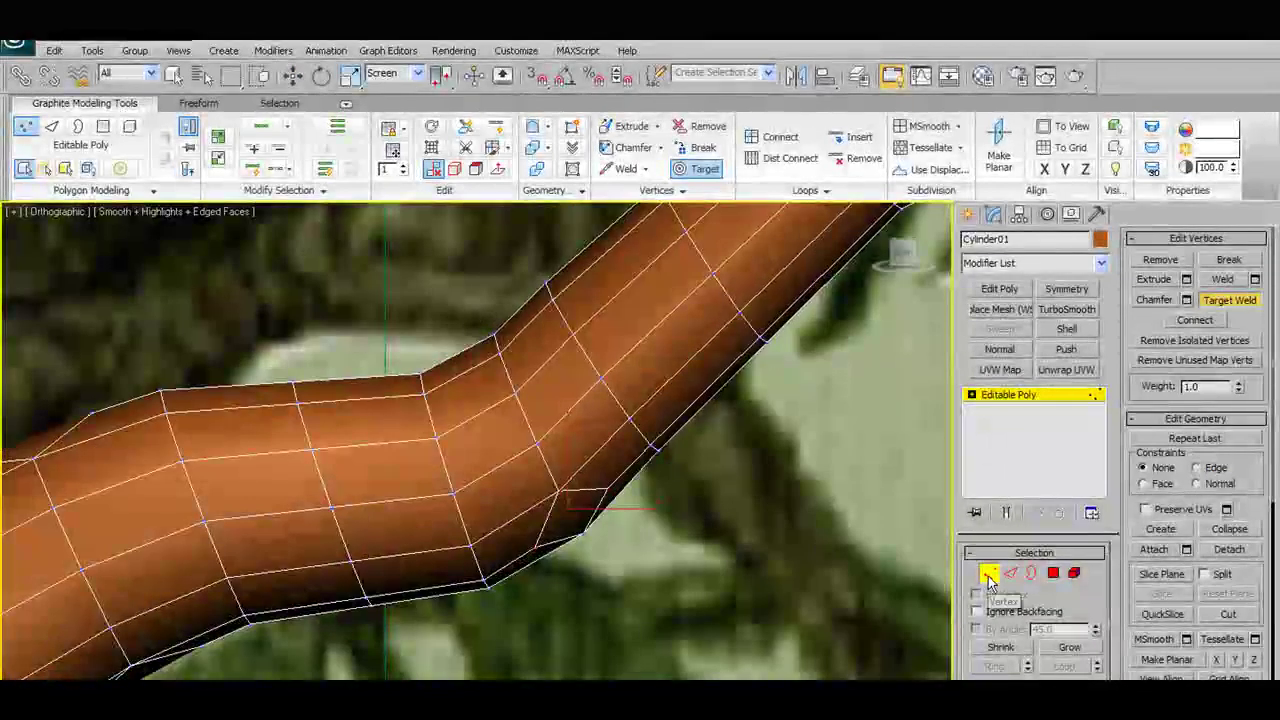
Frame the whole tree and turn on Freeform PolyDraw Branches
scroll(634, 432, down, 5)
middle_drag(634, 432, 628, 454)
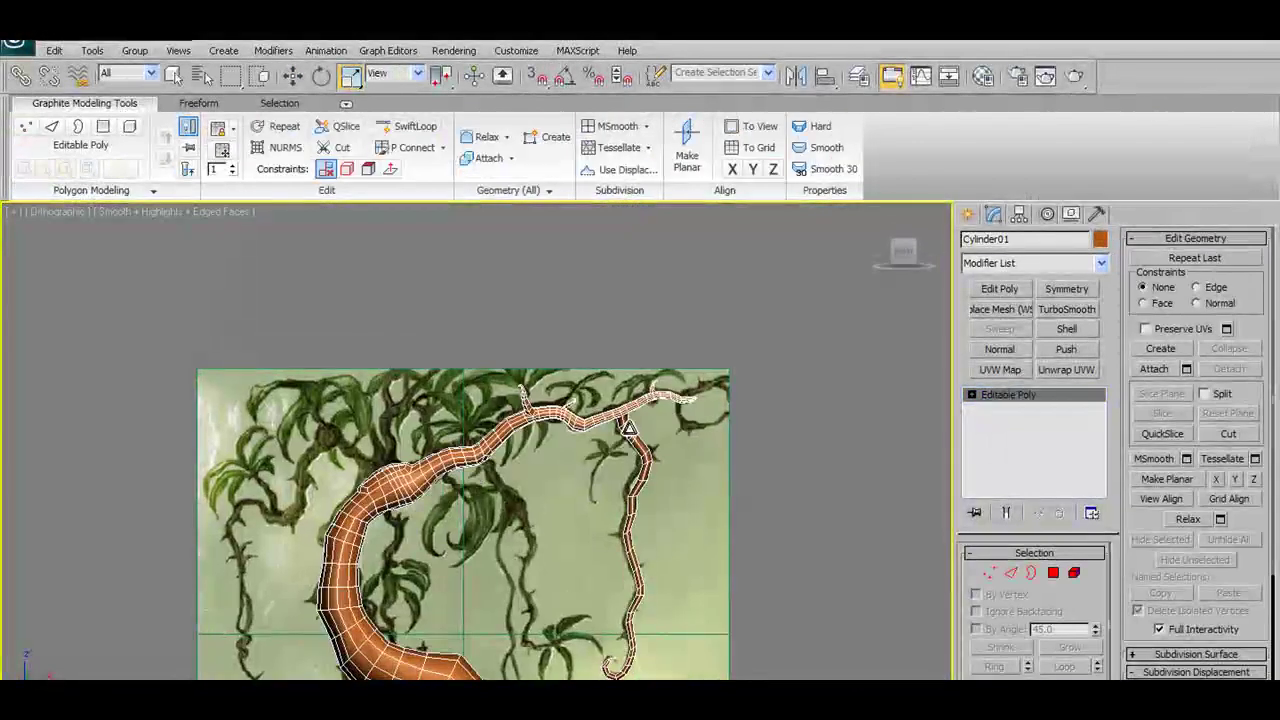
scroll(560, 520, up, 2)
scroll(560, 520, up, 2)
scroll(560, 520, down, 4)
mouse_move(595, 534)
middle_down()
mouse_move(578, 456)
mouse_move(592, 449)
middle_up()
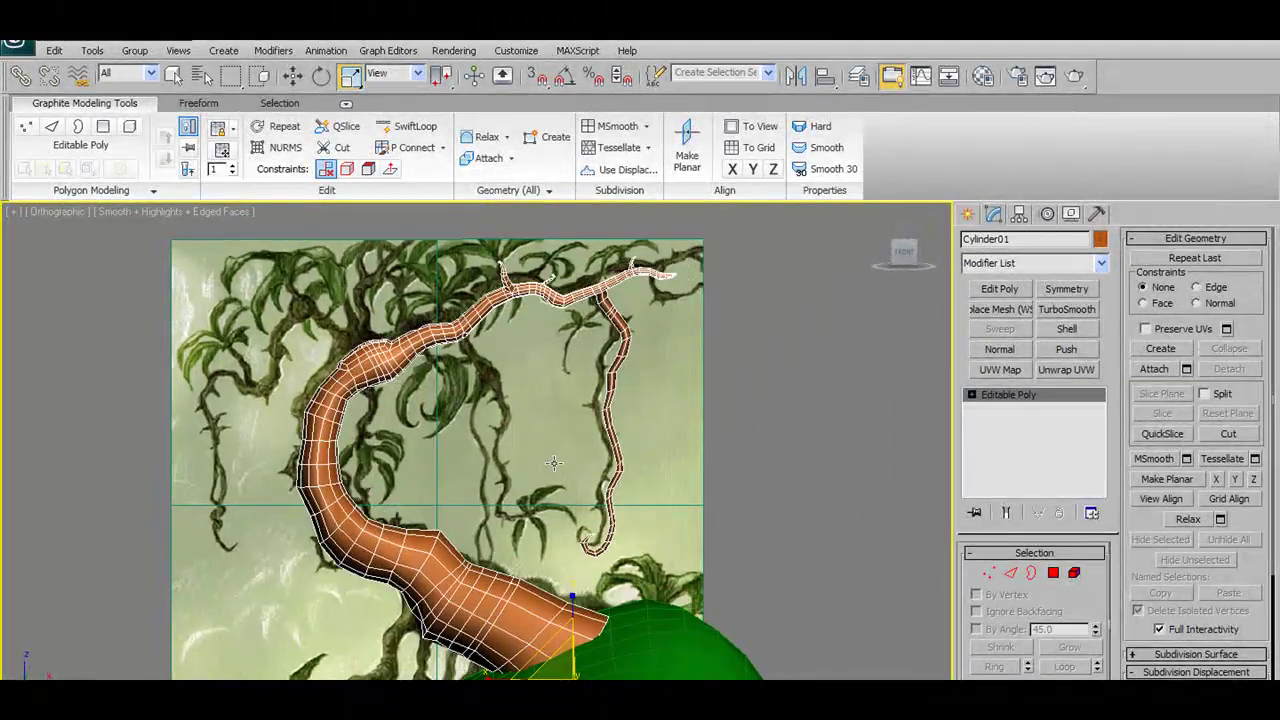
scroll(551, 476, up, 3)
scroll(551, 476, up, 1)
scroll(563, 491, up, 1)
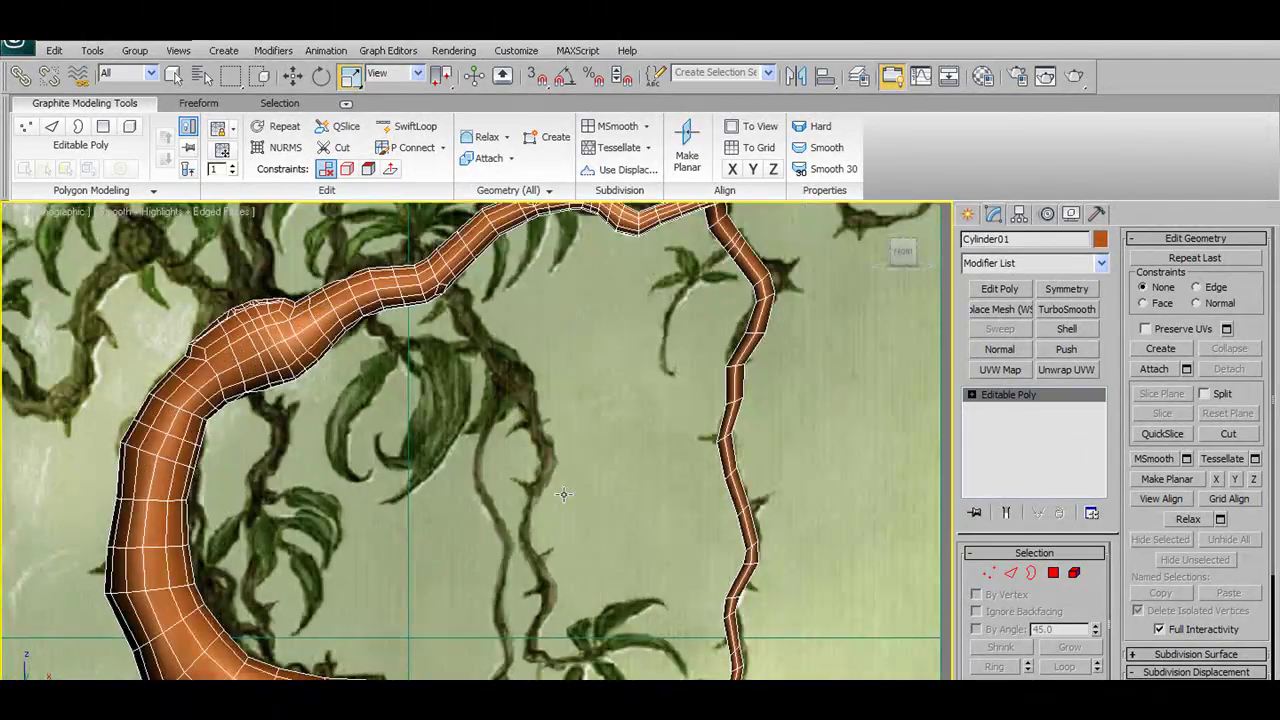
click(205, 106)
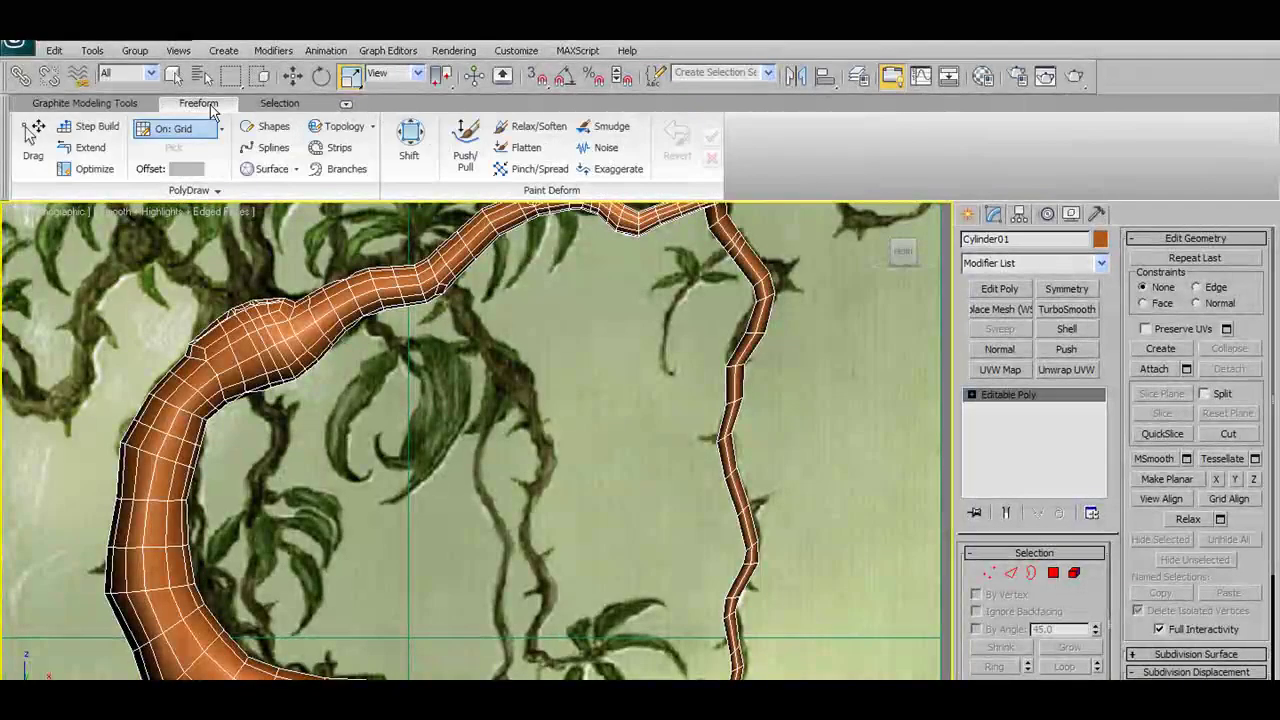
click(342, 169)
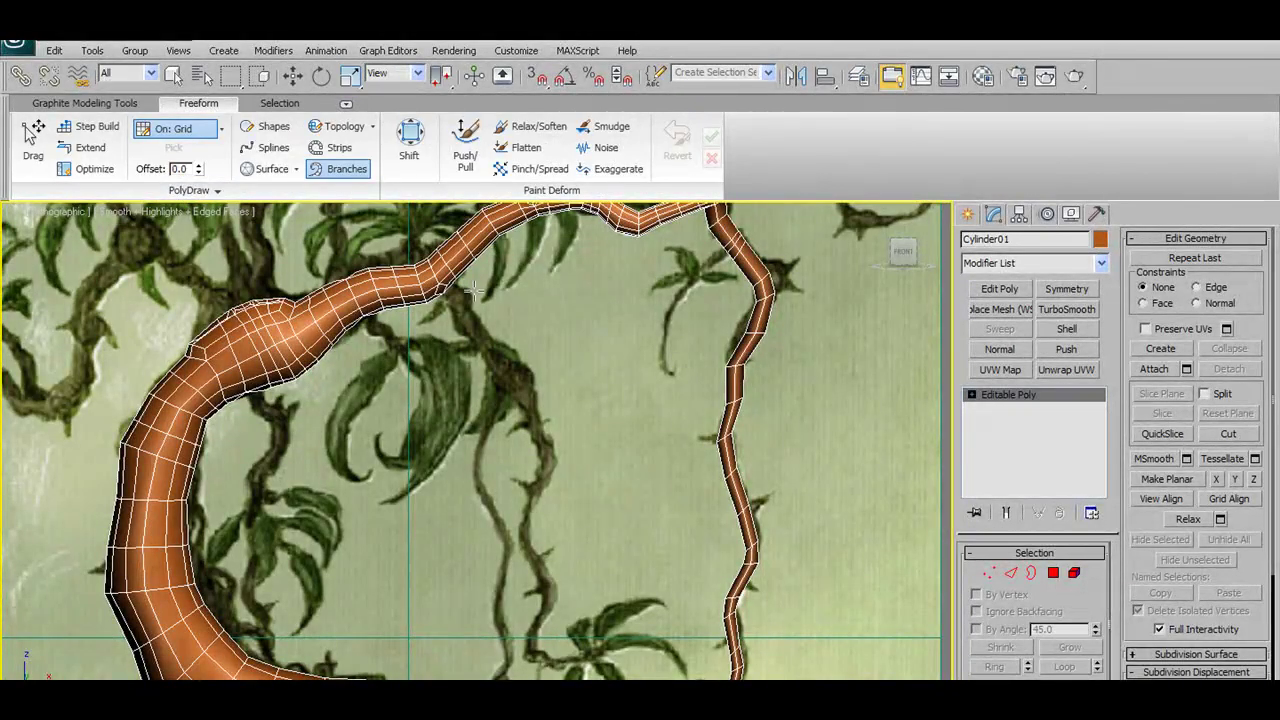
Draw a thin branch from the trunk down along the hanging vine
drag(452, 300, 550, 458)
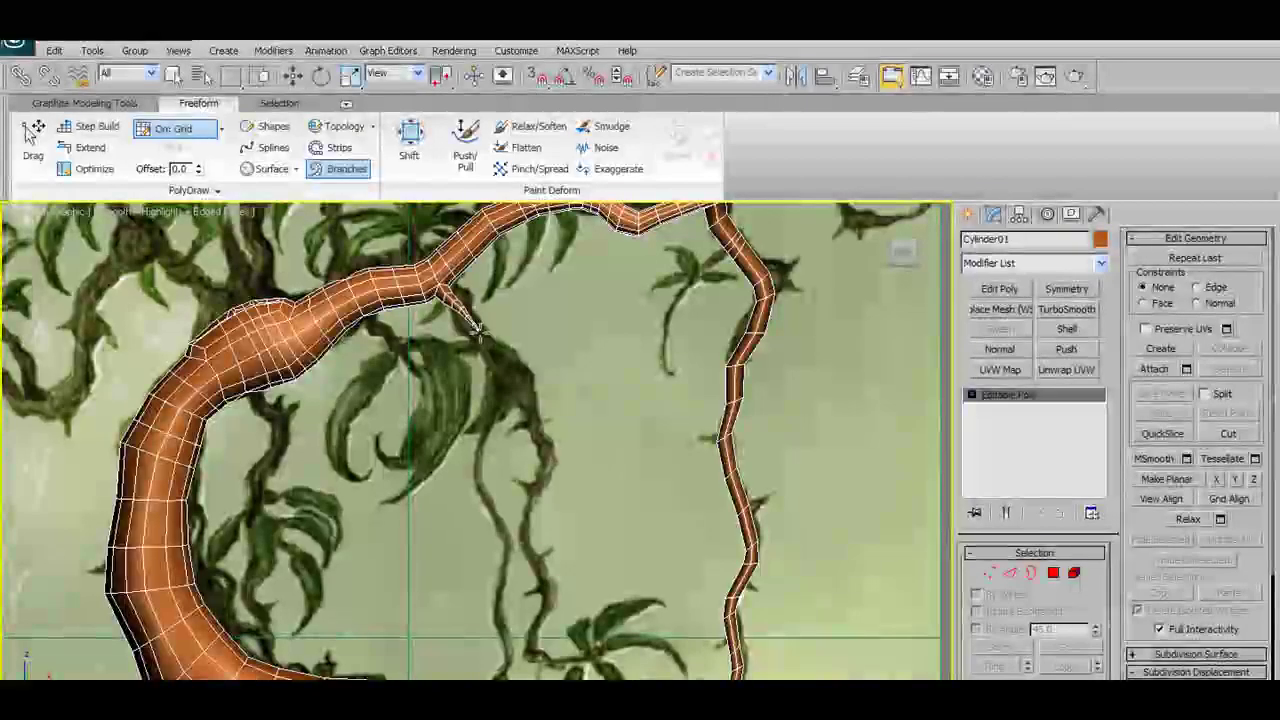
scroll(544, 394, up, 5)
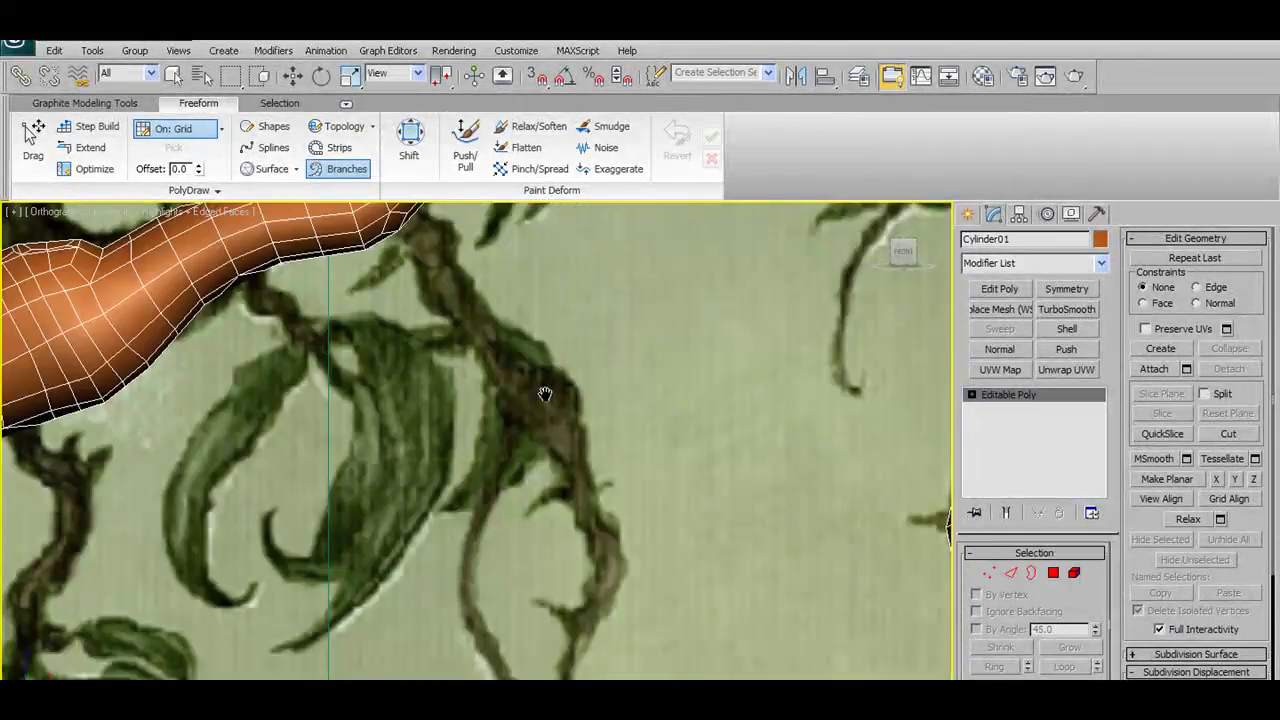
alt+middle_drag(548, 358, 572, 400)
scroll(574, 406, up, 3)
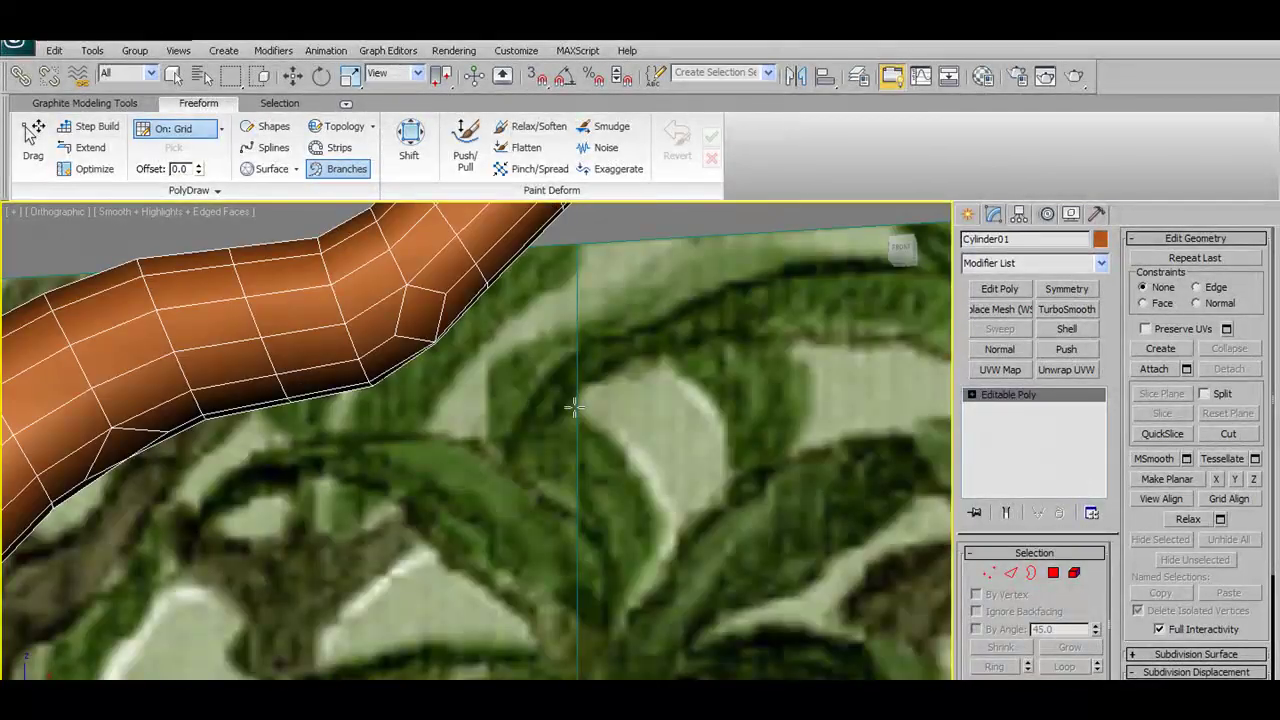
click(990, 576)
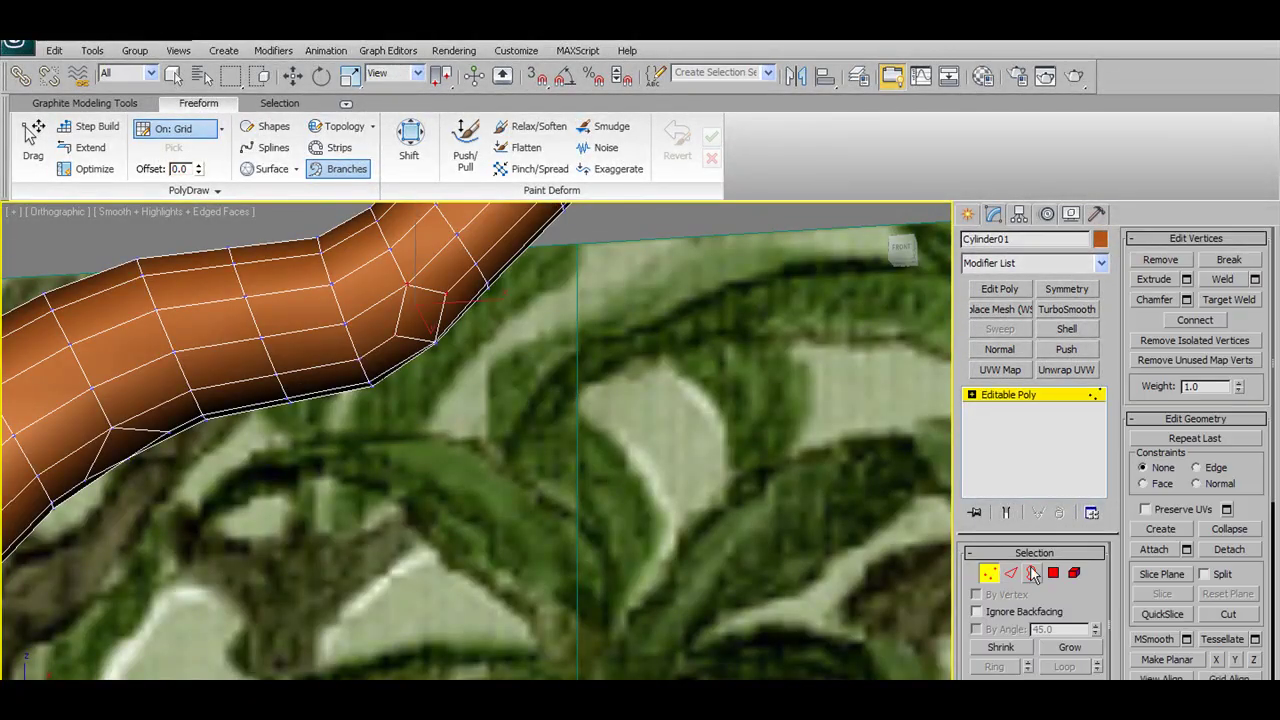
Select the square face on the trunk where the branch starts
key(4)
click(428, 320)
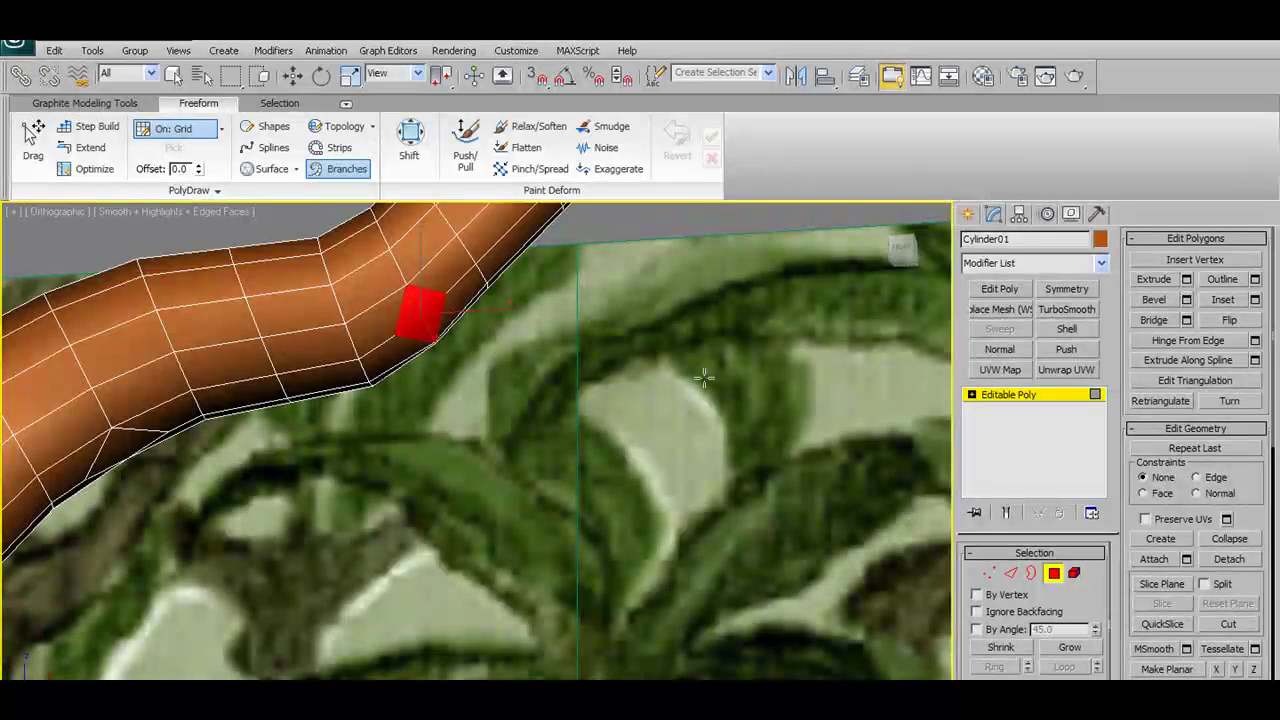
key(w)
mouse_move(476, 345)
middle_down()
mouse_move(529, 588)
mouse_move(500, 590)
middle_up()
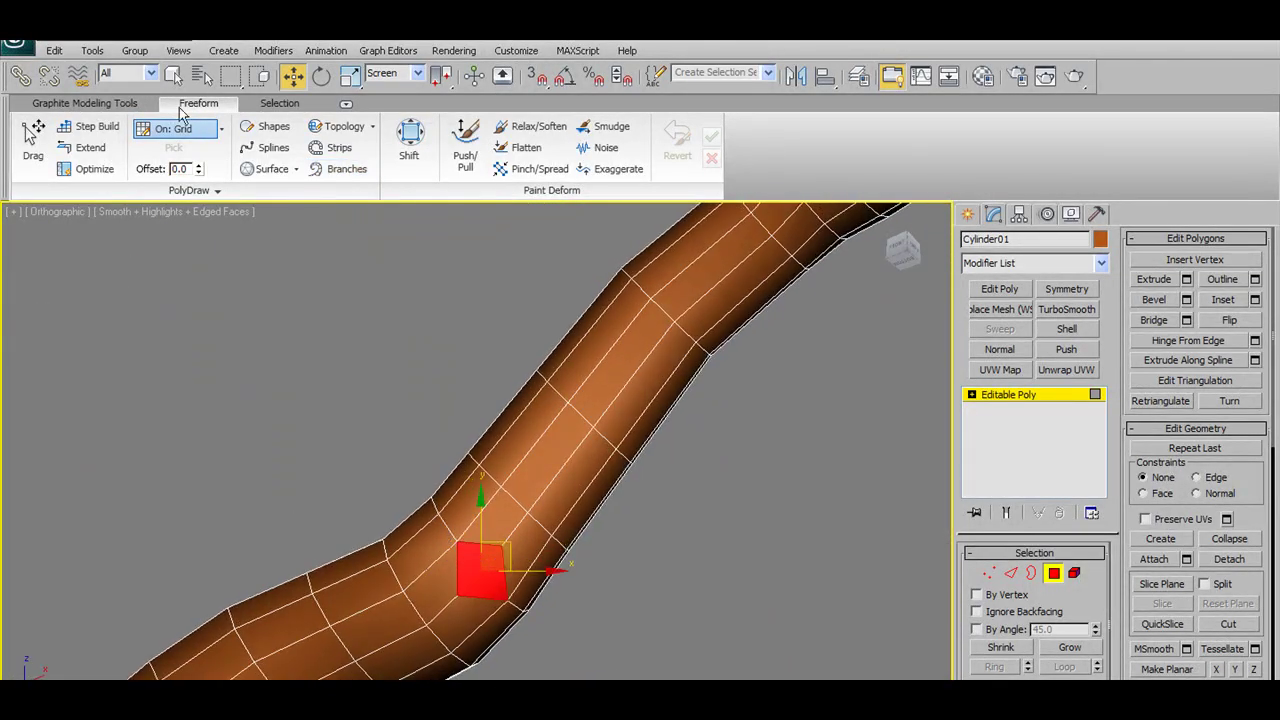
click(128, 105)
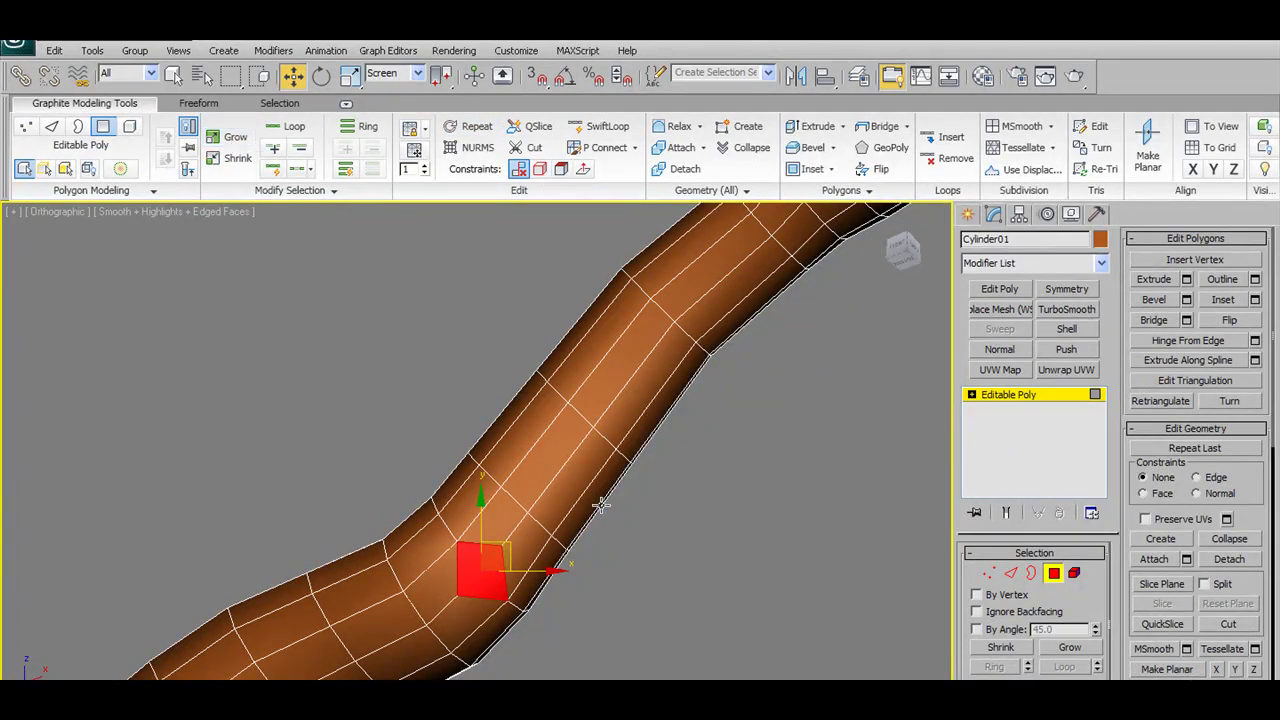
In Local coordinates, shrink the face and tilt it to point toward the vine
key(r)
click(418, 74)
click(420, 76)
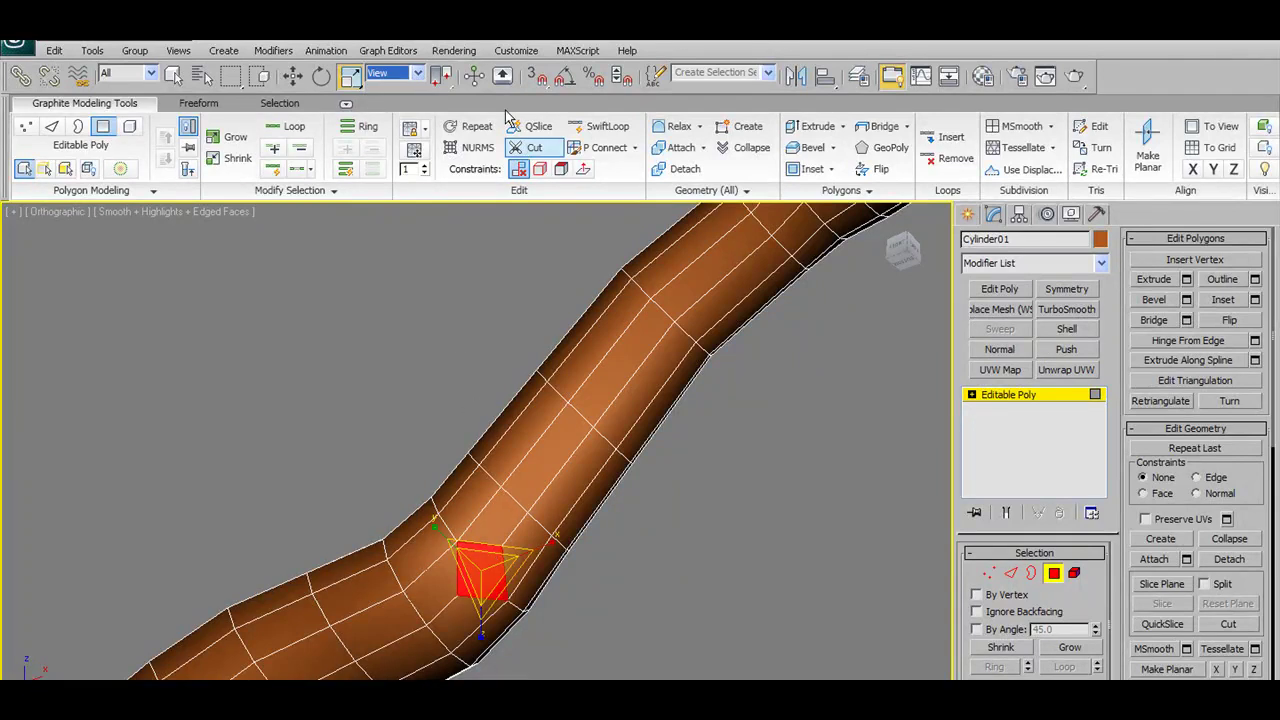
click(418, 74)
click(378, 135)
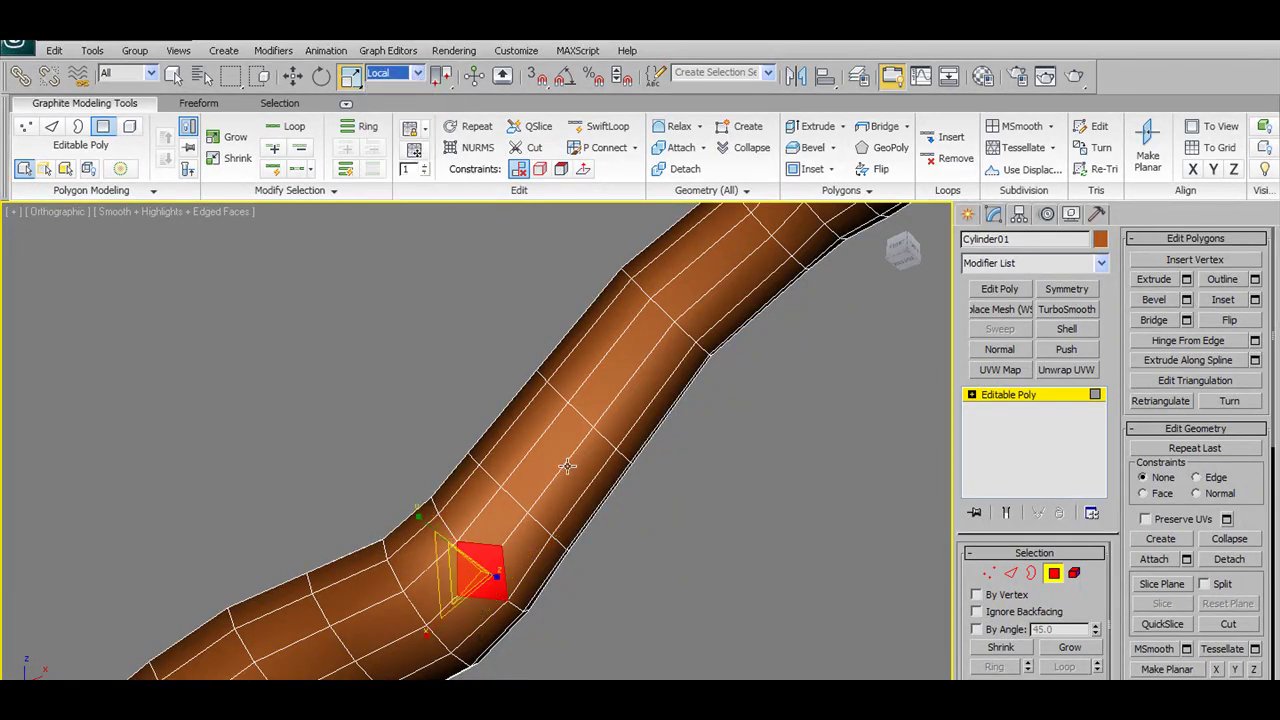
drag(441, 578, 405, 599)
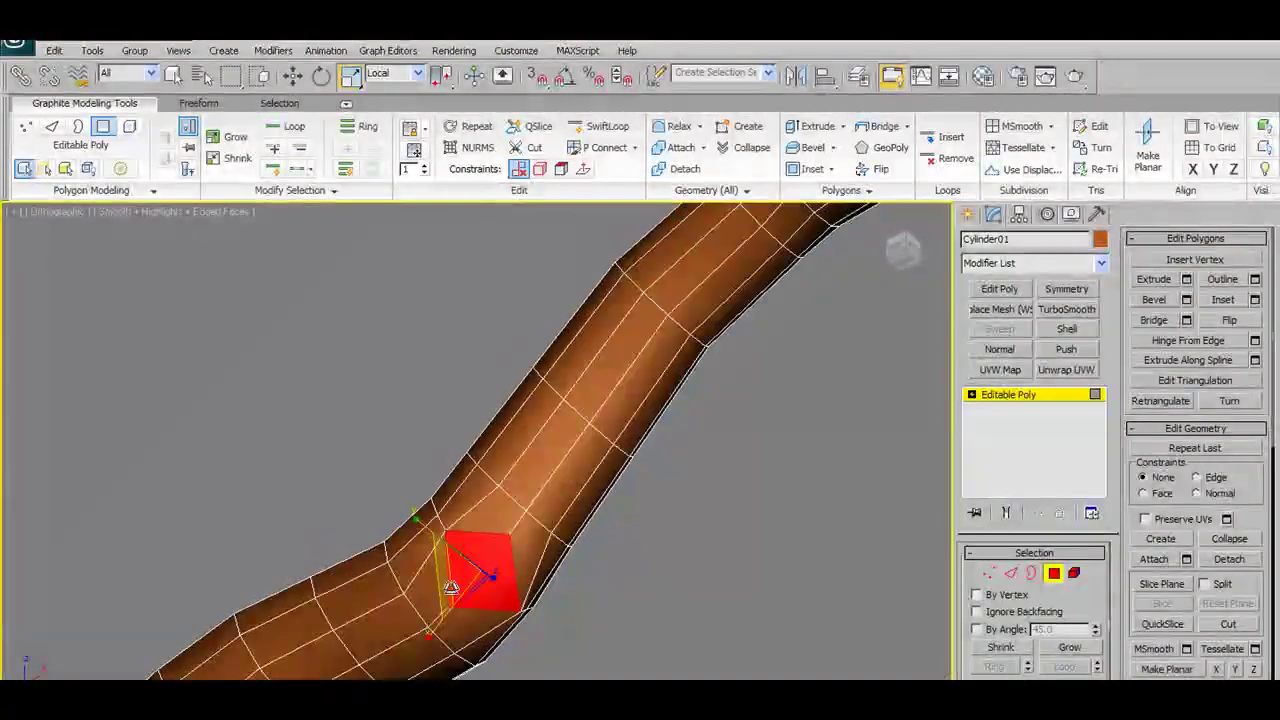
drag(426, 640, 409, 654)
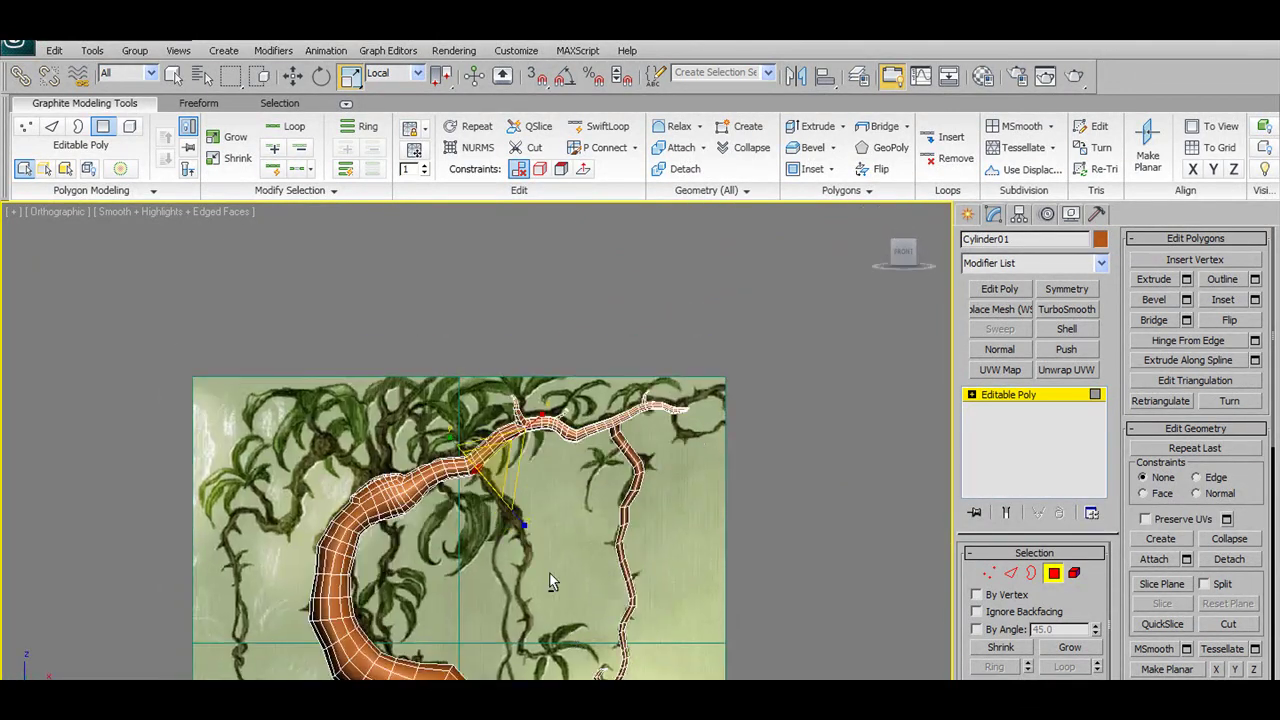
scroll(549, 577, up, 3)
mouse_move(610, 508)
middle_down()
mouse_move(600, 470)
mouse_move(616, 477)
middle_up()
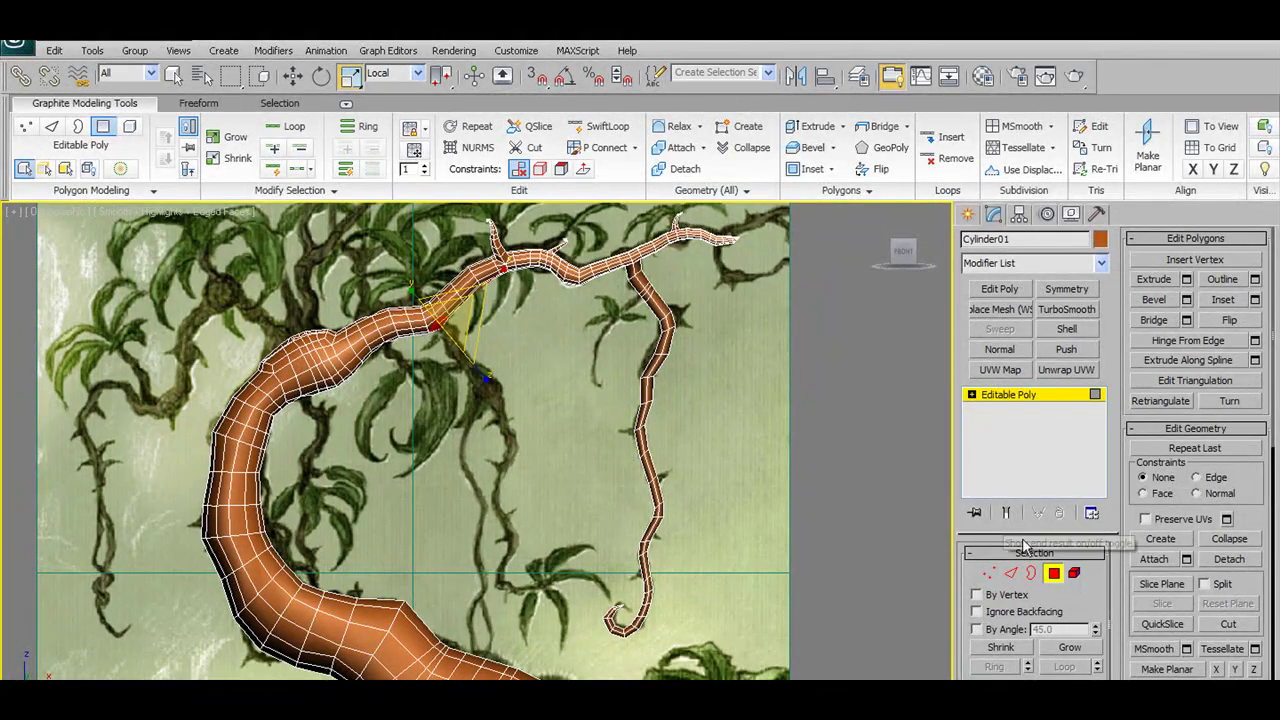
Draw a thin Freeform branch from the square face down the vine to a small curled tip
click(1053, 573)
click(199, 104)
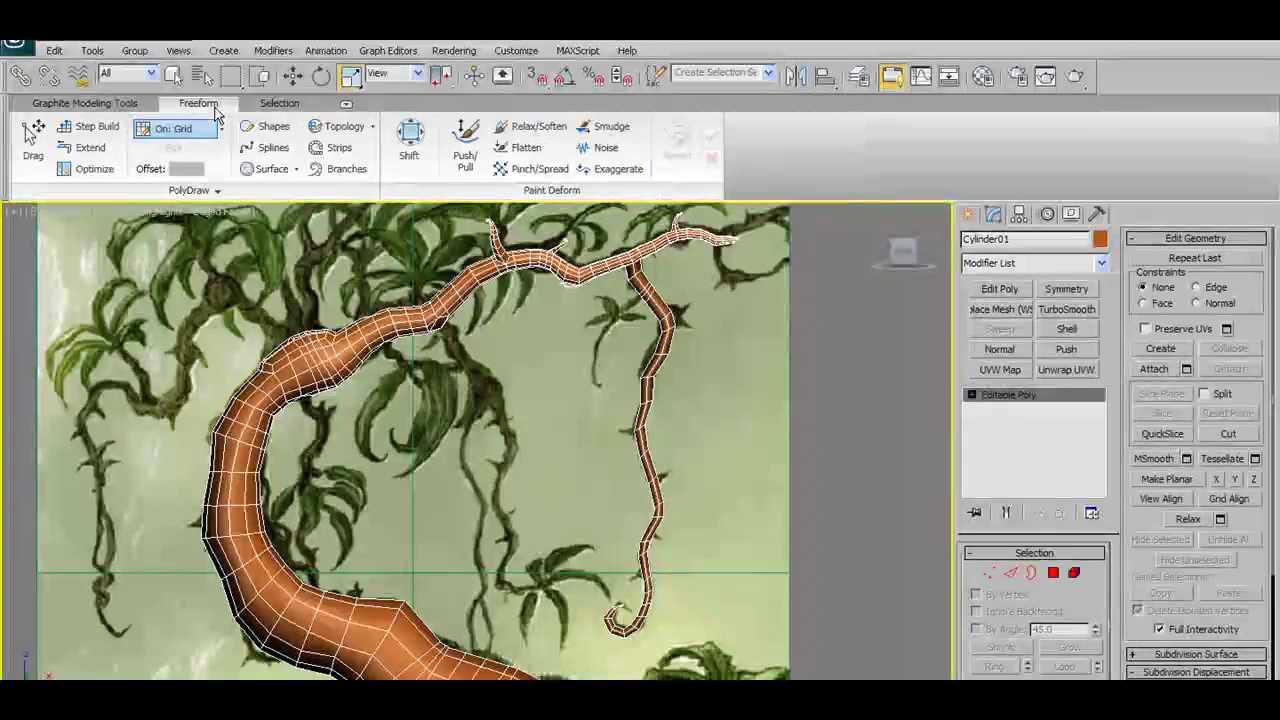
click(340, 168)
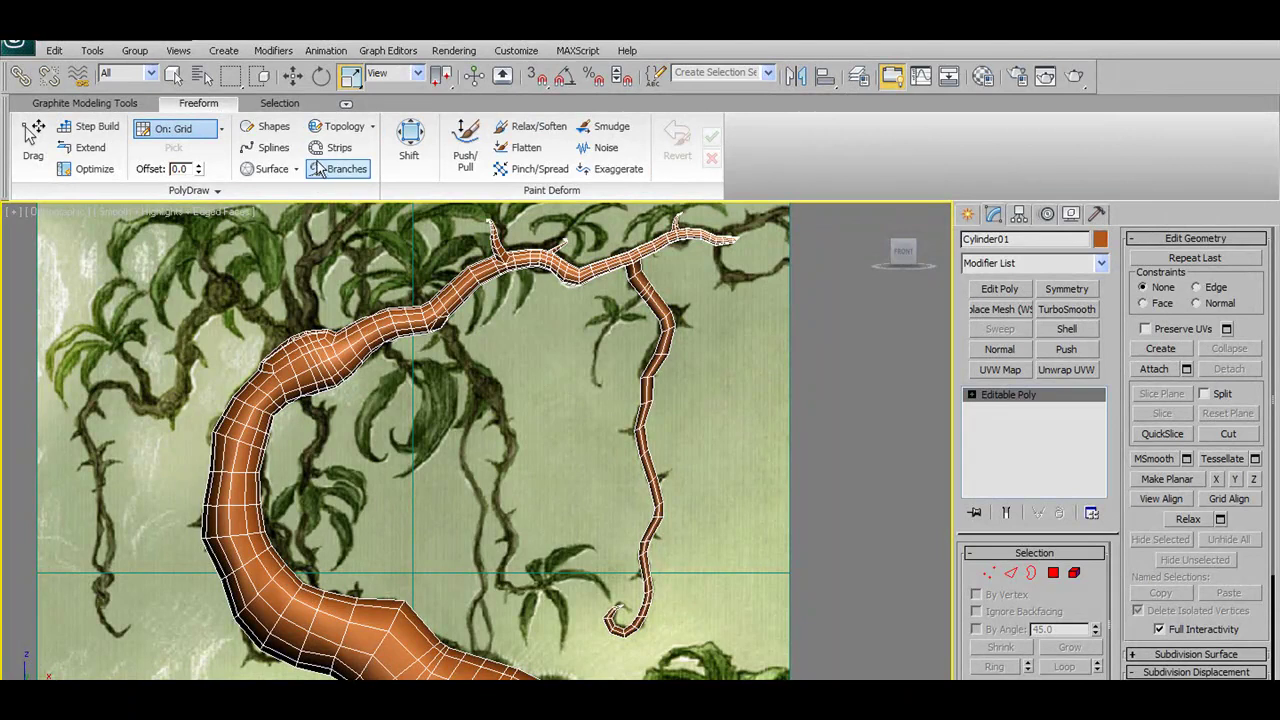
drag(446, 340, 509, 444)
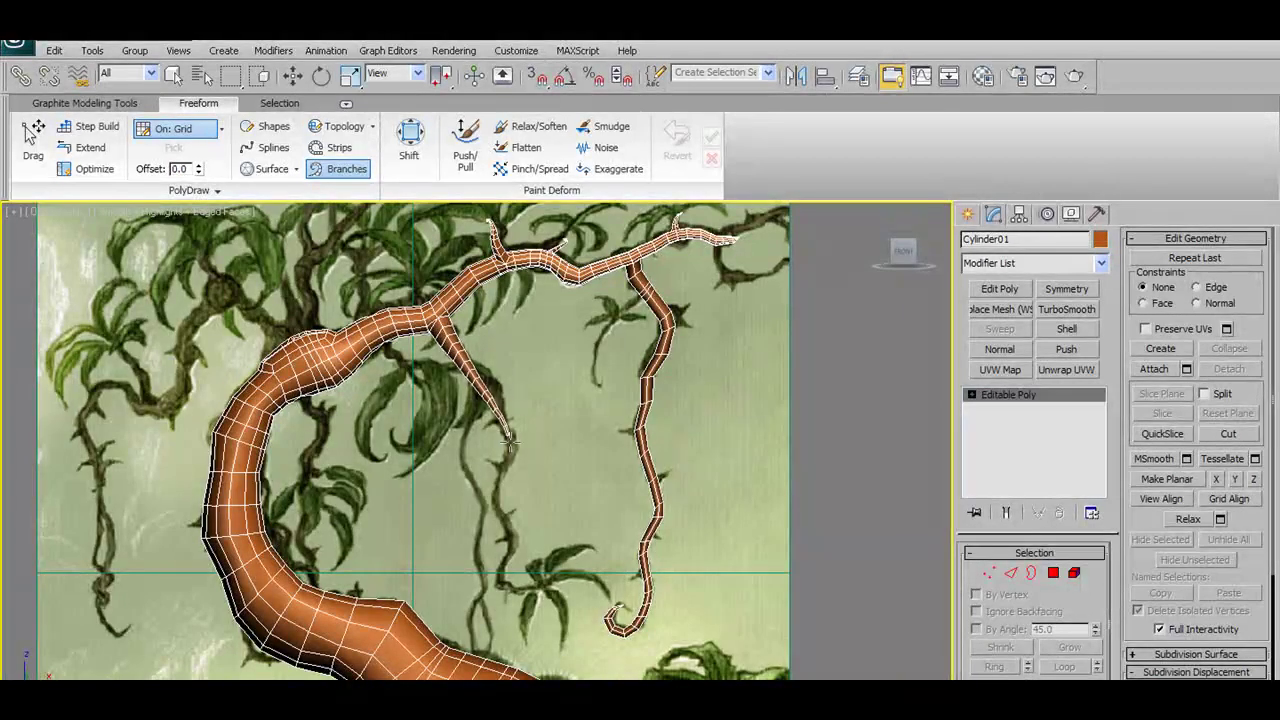
drag(515, 541, 528, 588)
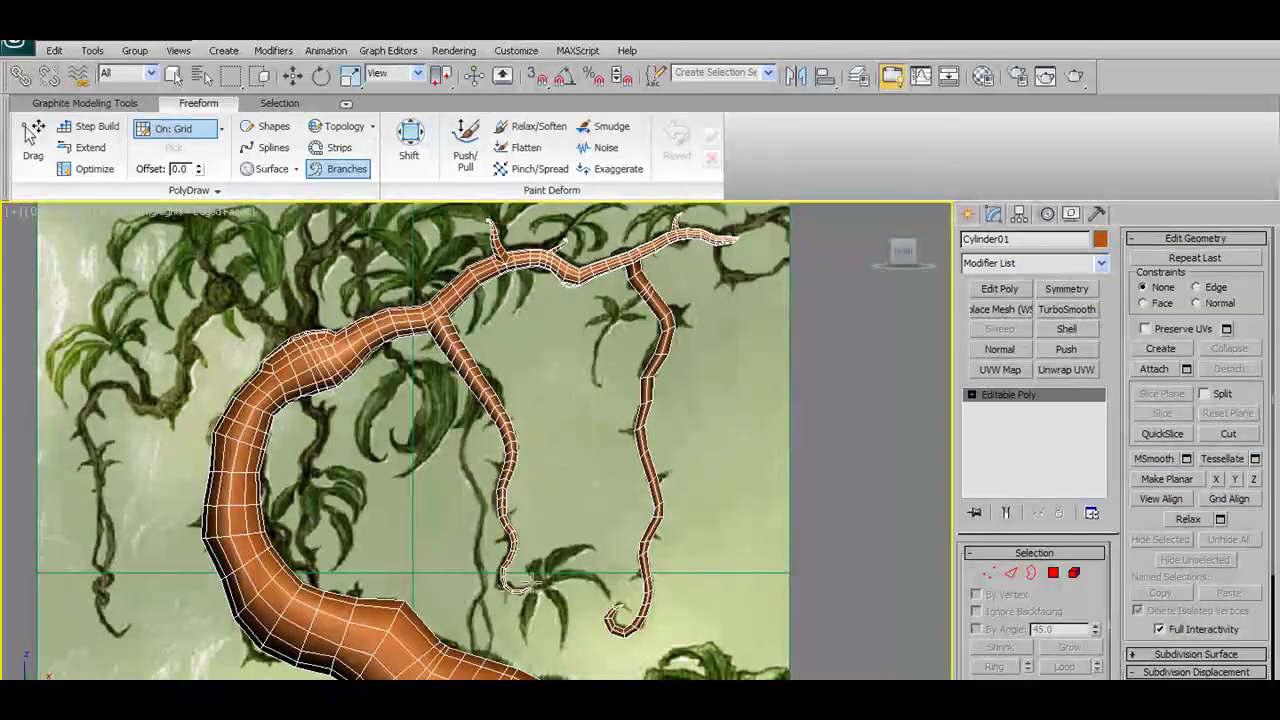
alt+middle_drag(549, 362, 569, 362)
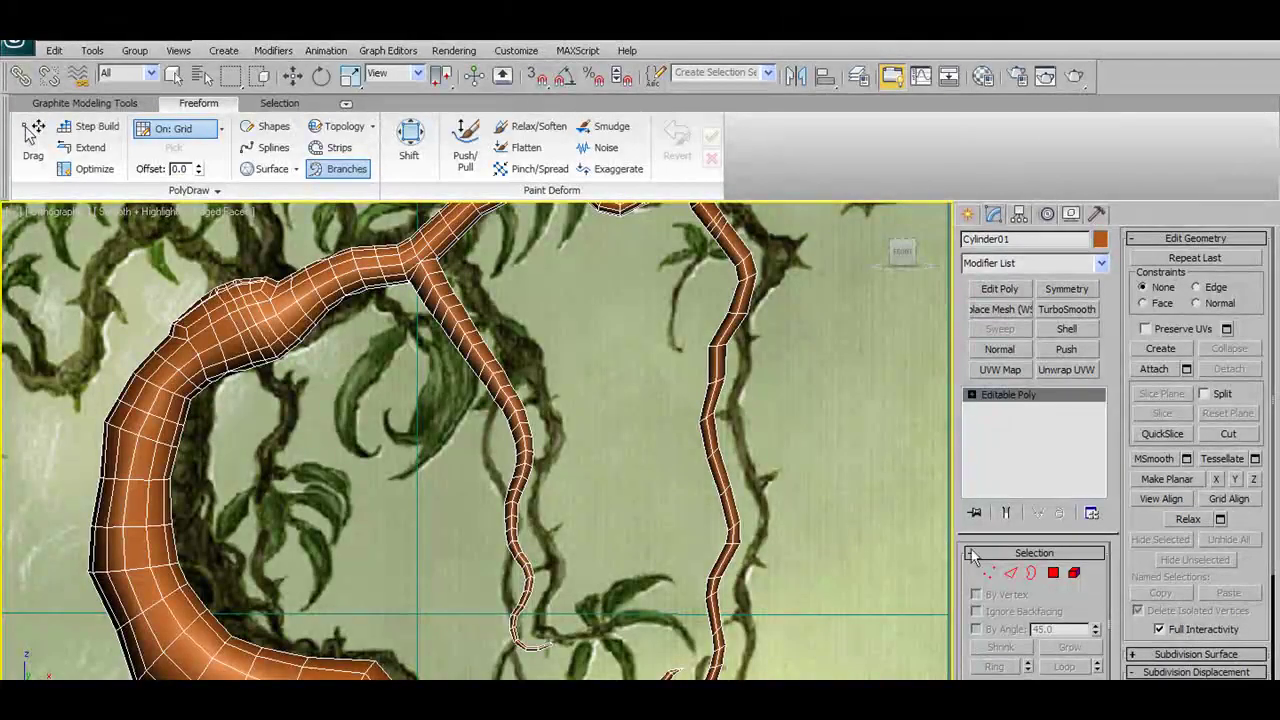
Region-select the lower thin branch's vertices and scale them down to taper it
click(988, 572)
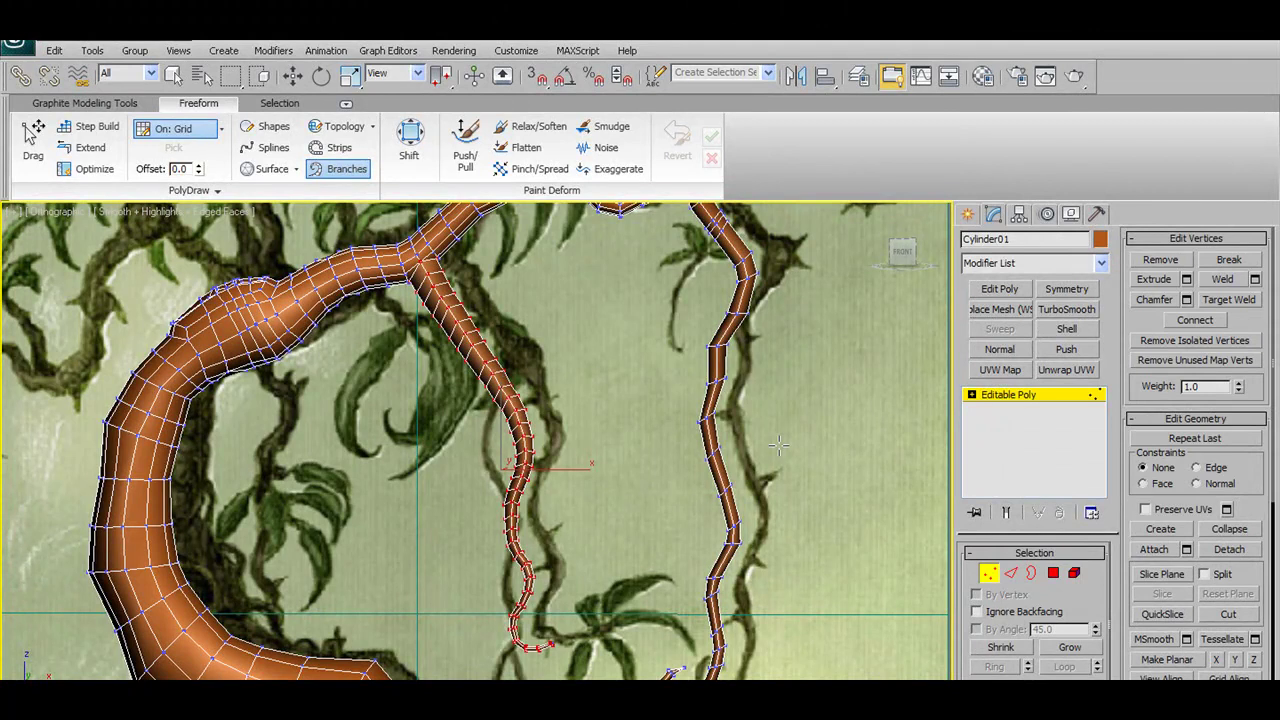
middle_drag(448, 256, 478, 311)
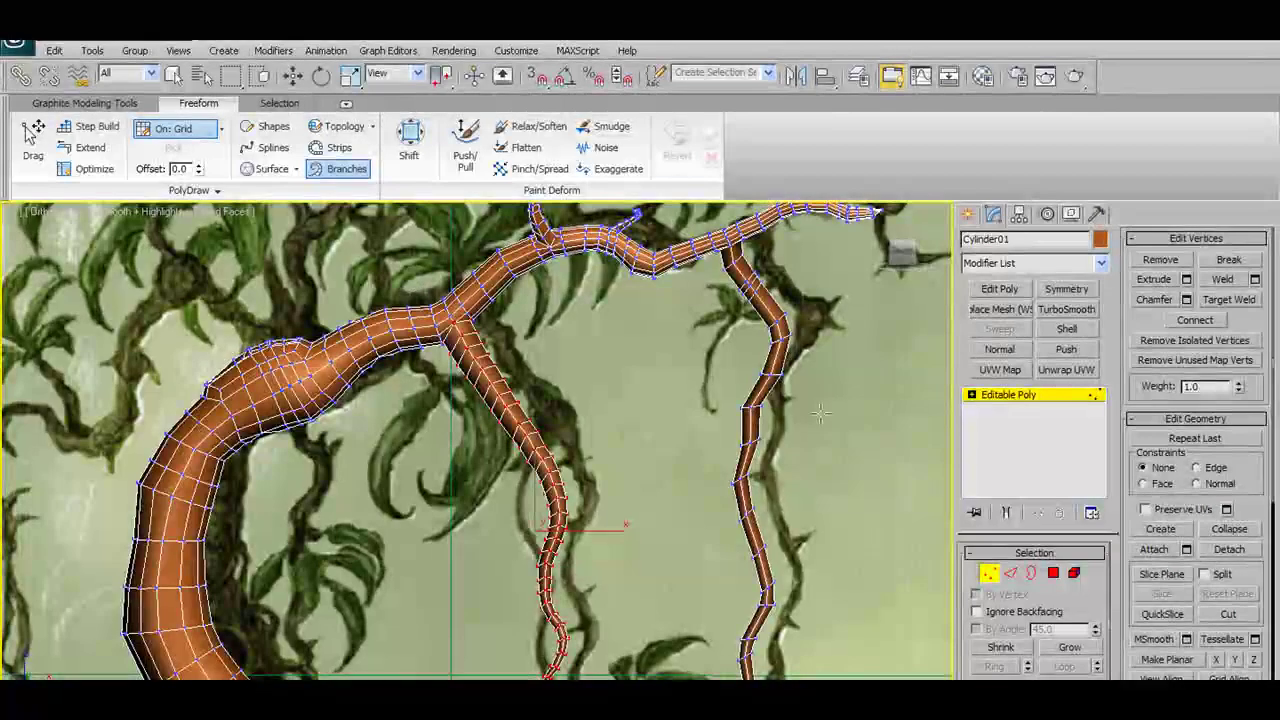
click(552, 515)
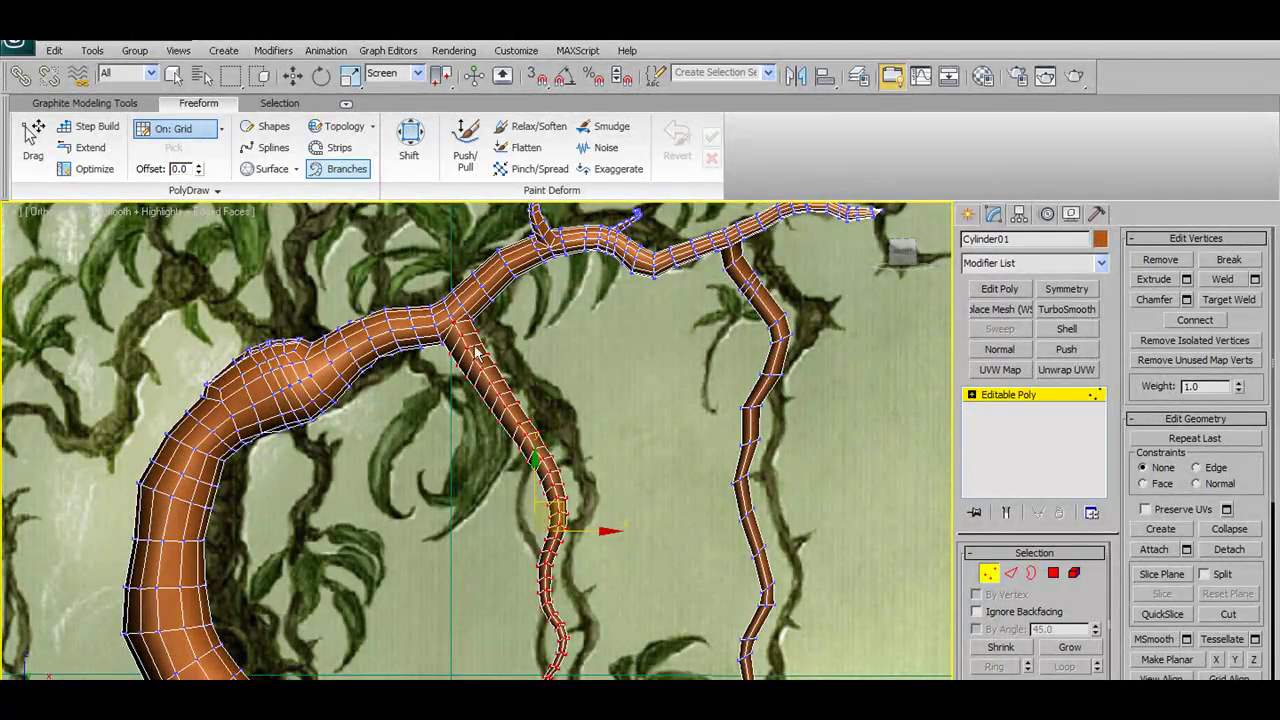
key(w)
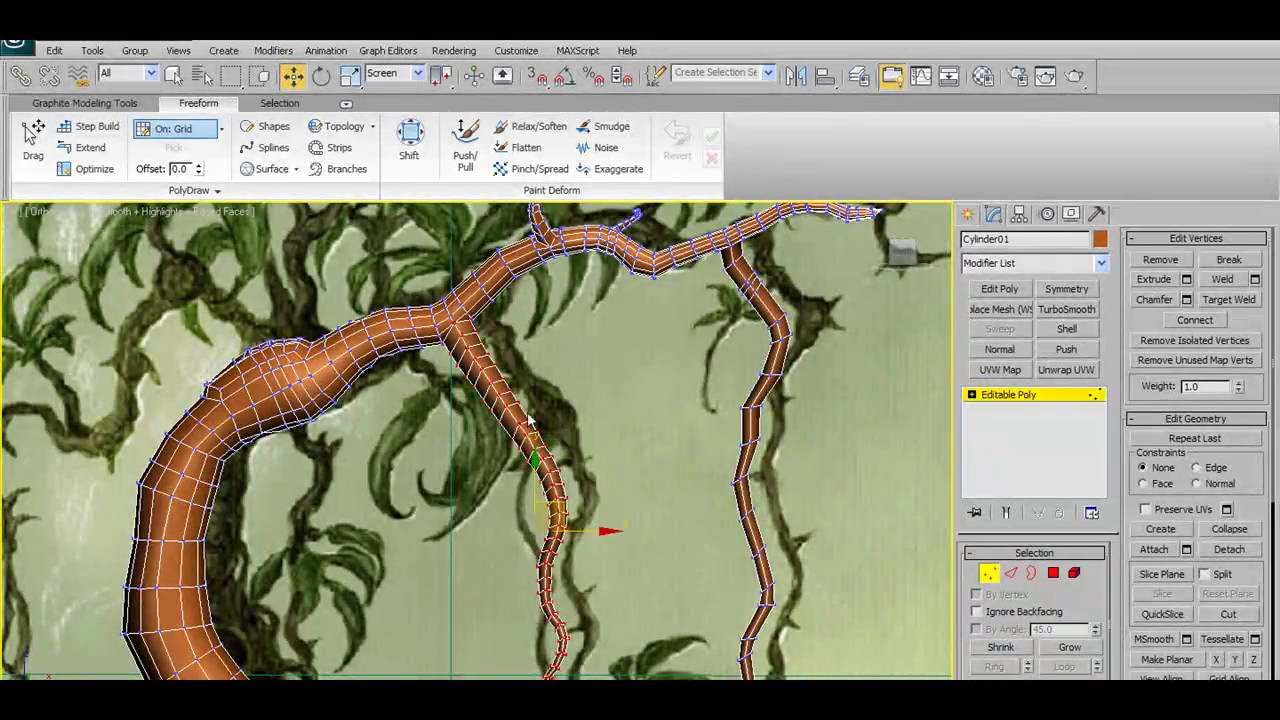
drag(403, 267, 533, 449)
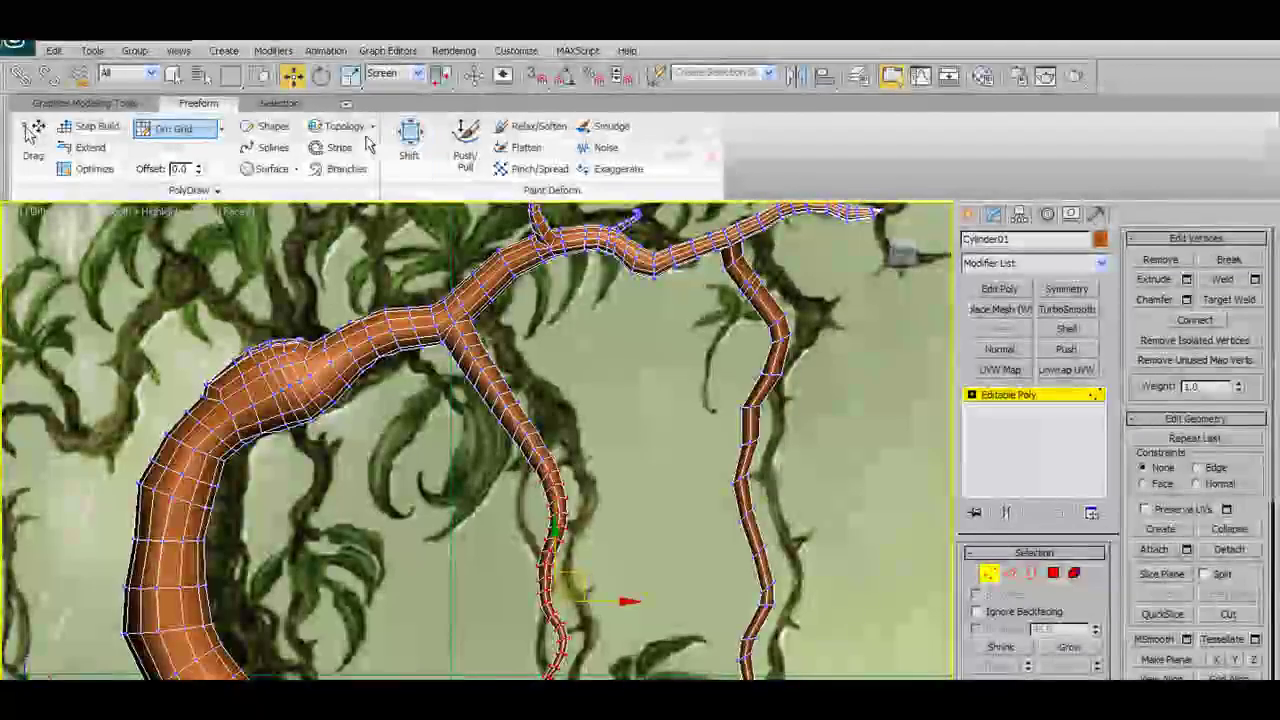
right_click(352, 80)
click(352, 80)
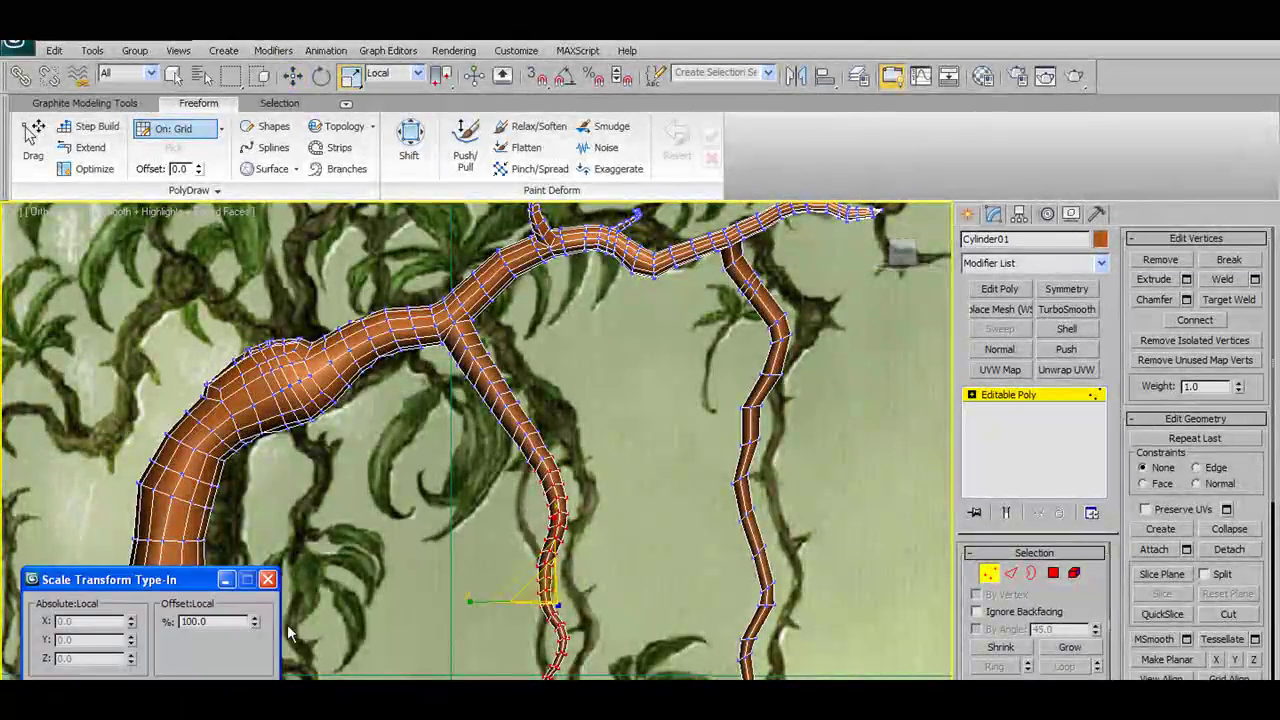
middle_drag(555, 645, 565, 555)
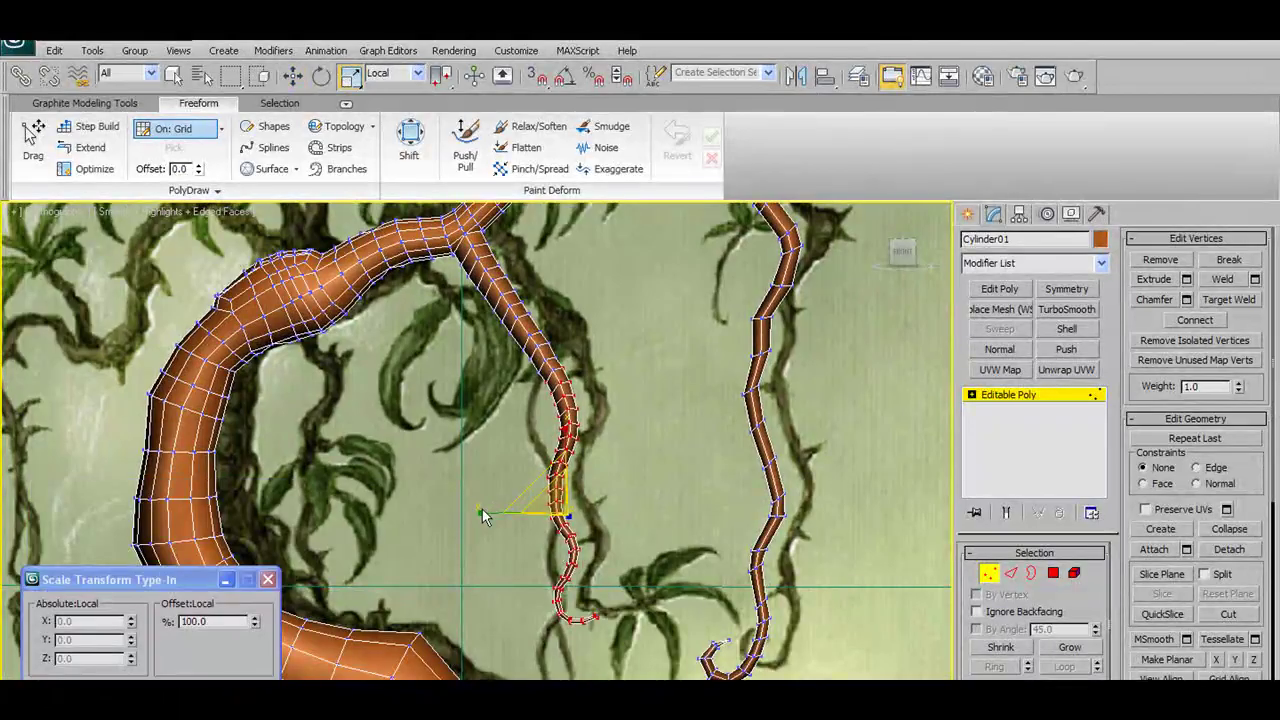
drag(482, 515, 462, 518)
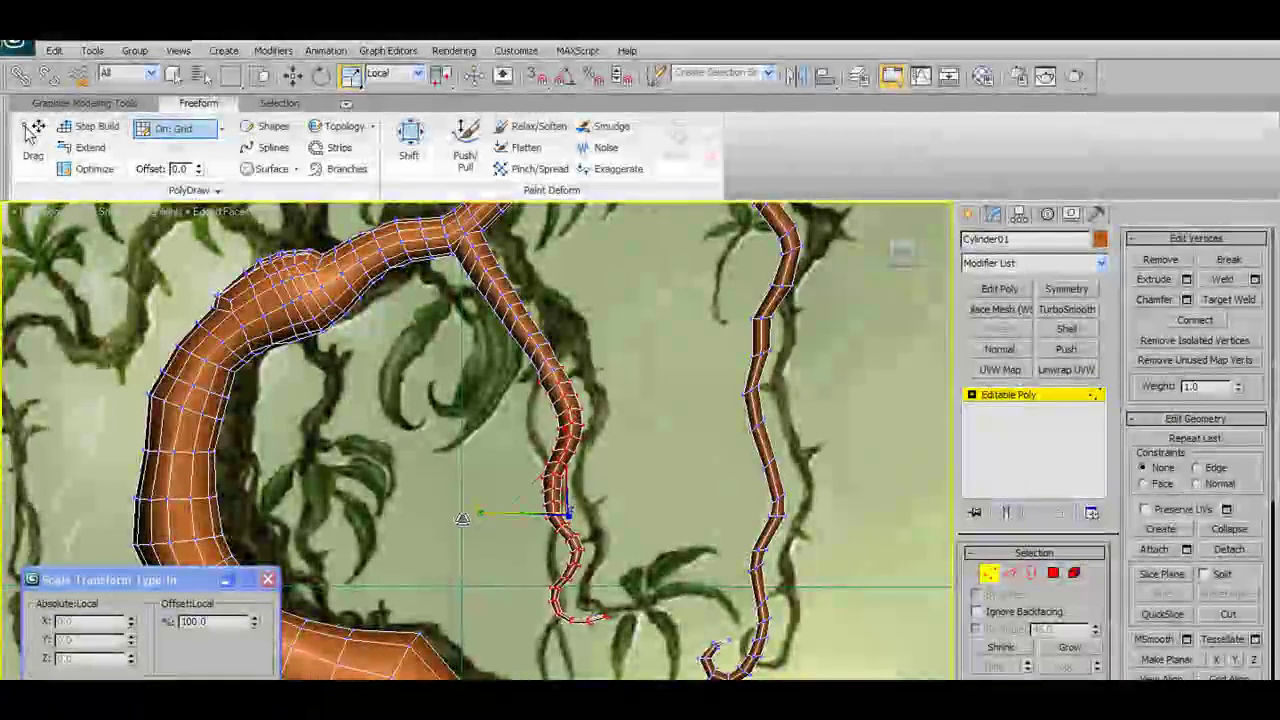
alt+middle_drag(480, 515, 505, 521)
drag(505, 521, 466, 530)
Move the branch's end vertices into a curl tracing the painted vine
key(w)
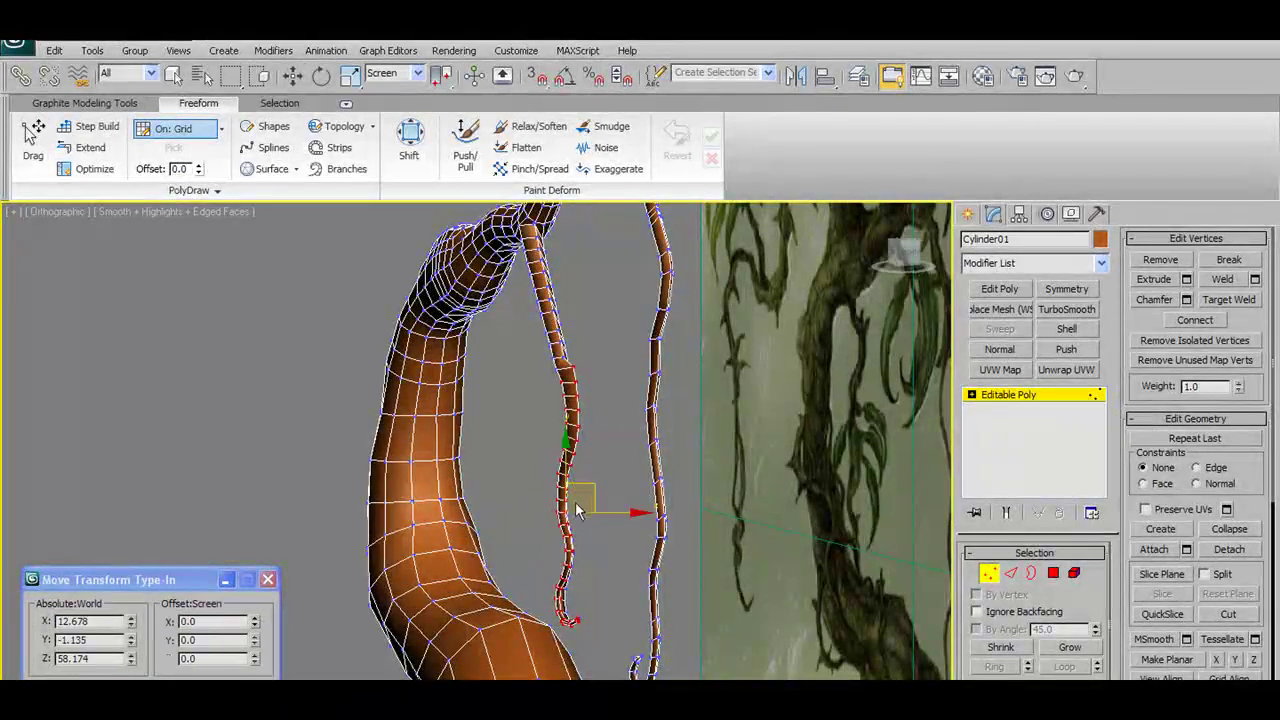
drag(609, 510, 602, 514)
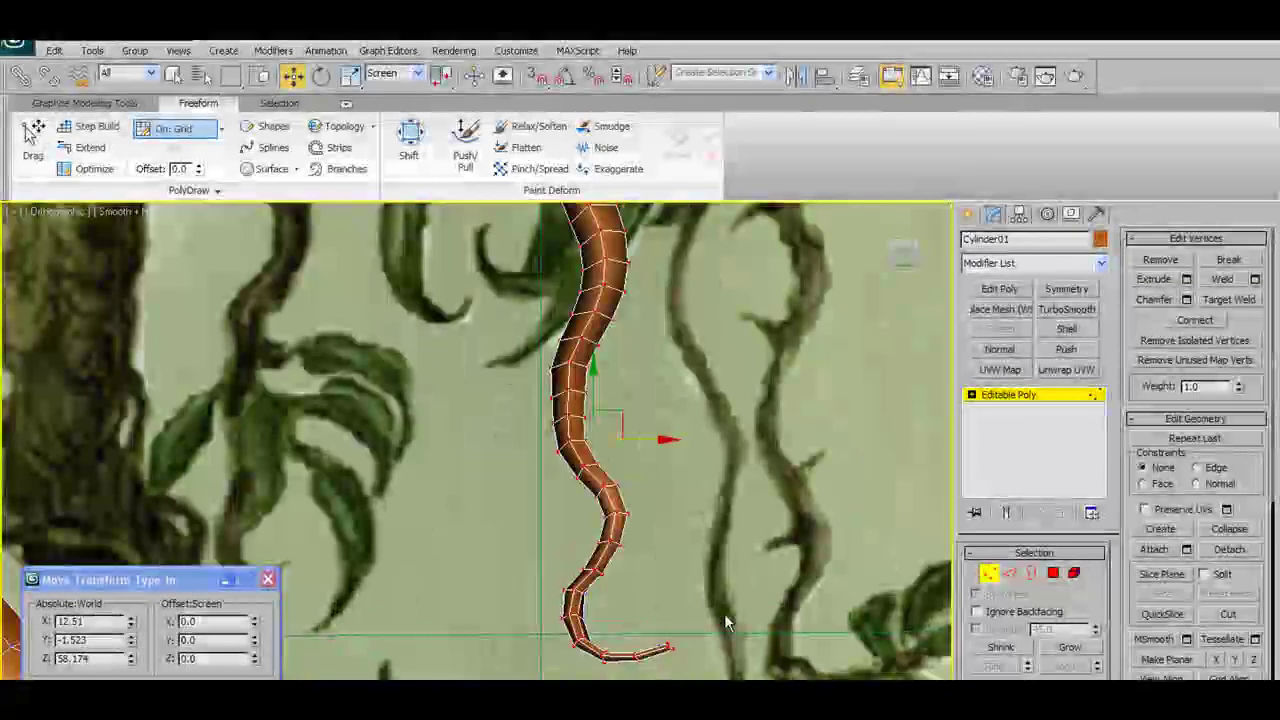
drag(676, 630, 649, 661)
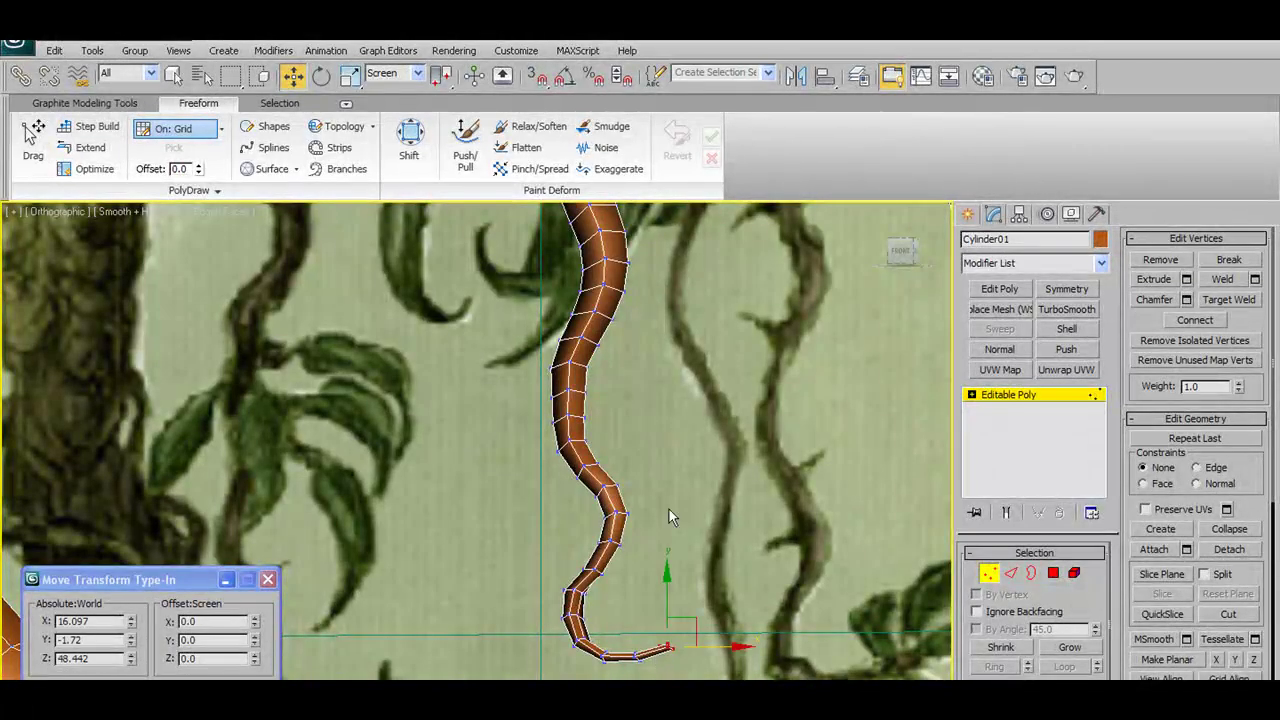
click(110, 104)
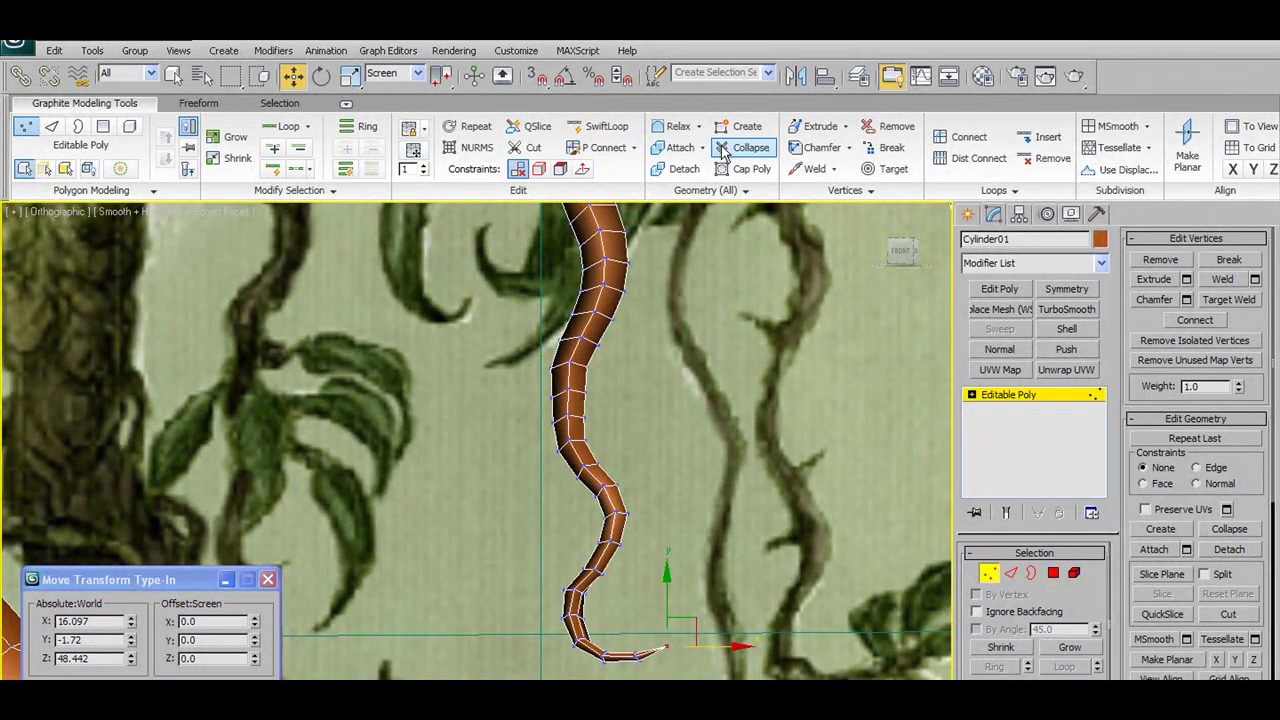
Paint new connecting edges along the thin vines with P Connect
mouse_move(678, 332)
middle_down()
mouse_move(563, 498)
mouse_move(553, 542)
middle_up()
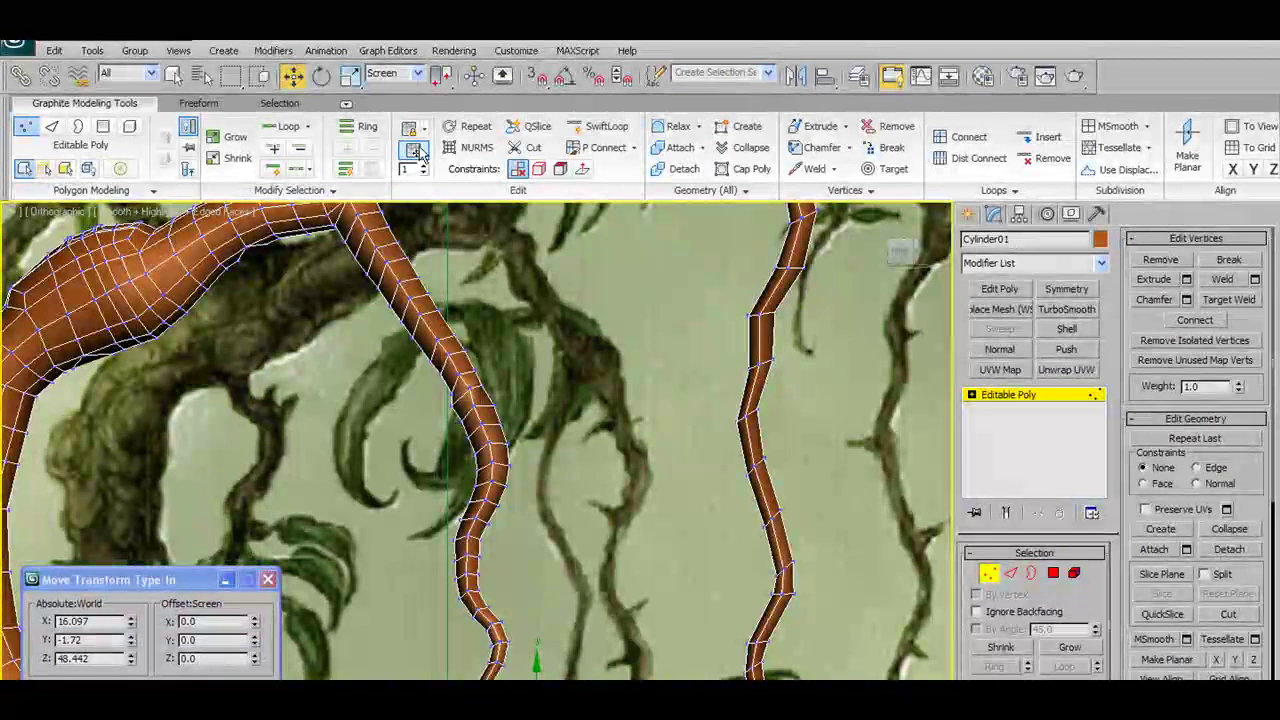
click(600, 147)
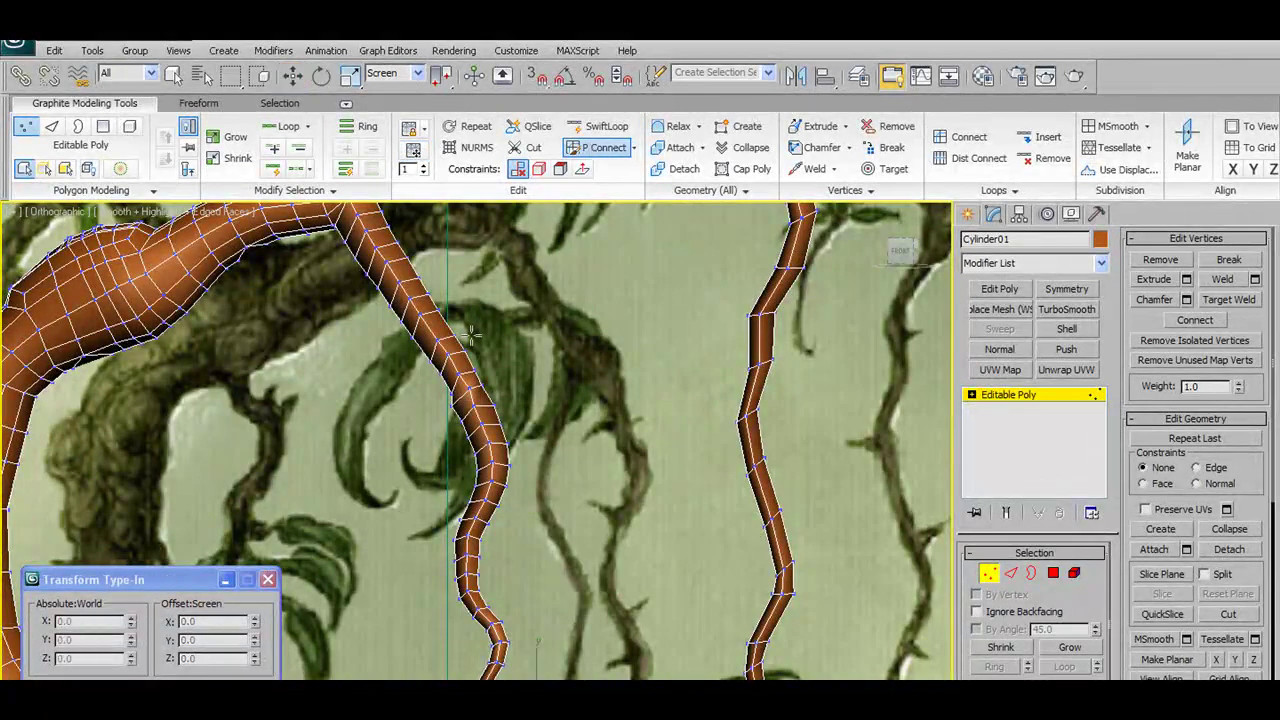
middle_drag(401, 250, 407, 290)
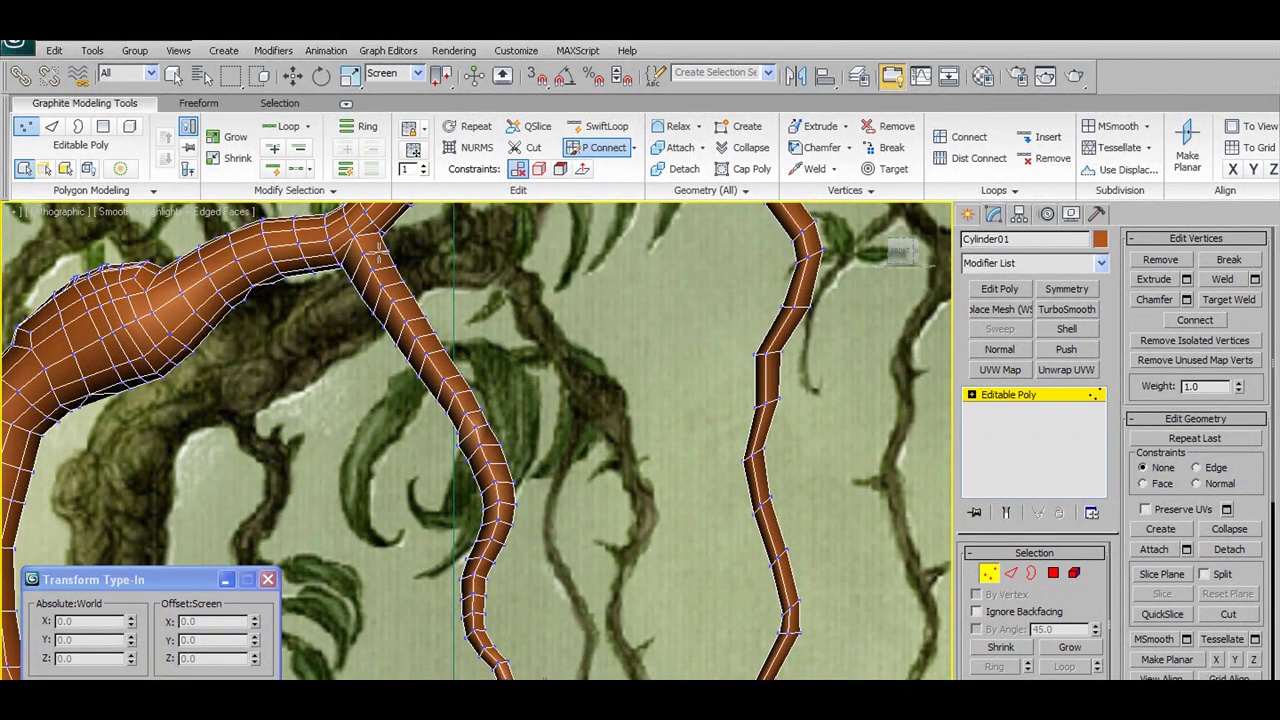
click(413, 308)
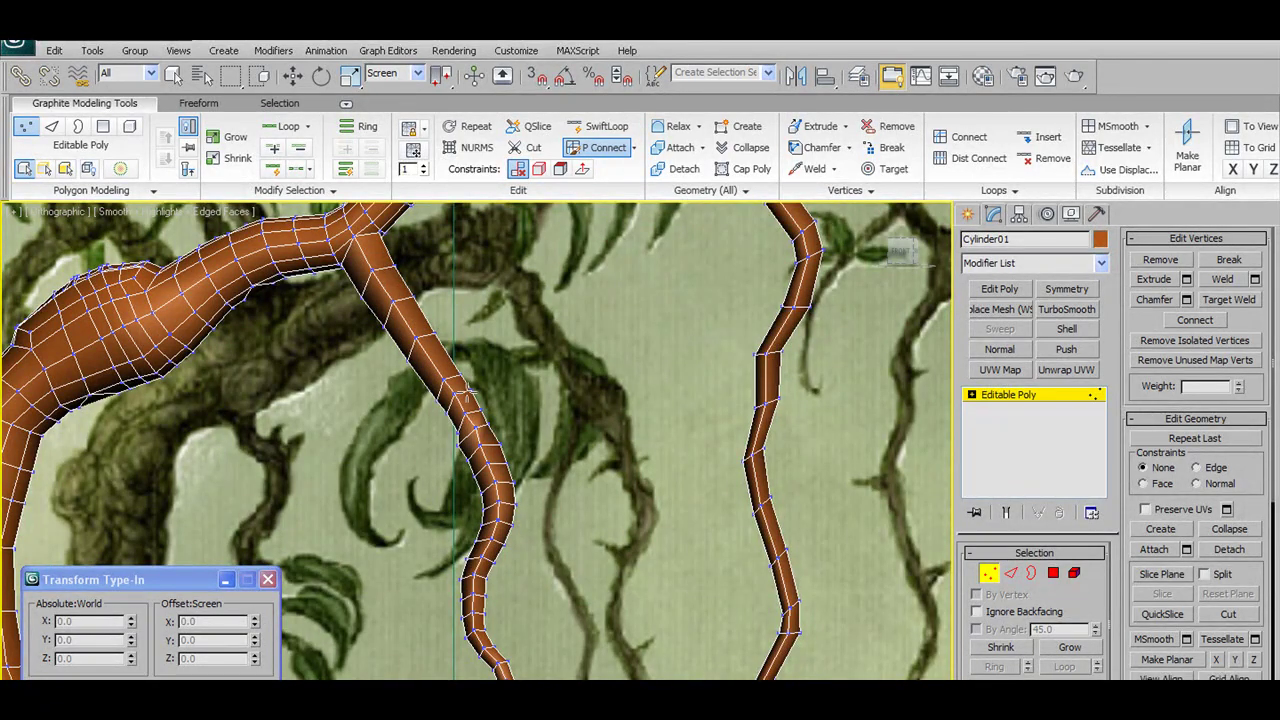
drag(474, 418, 501, 443)
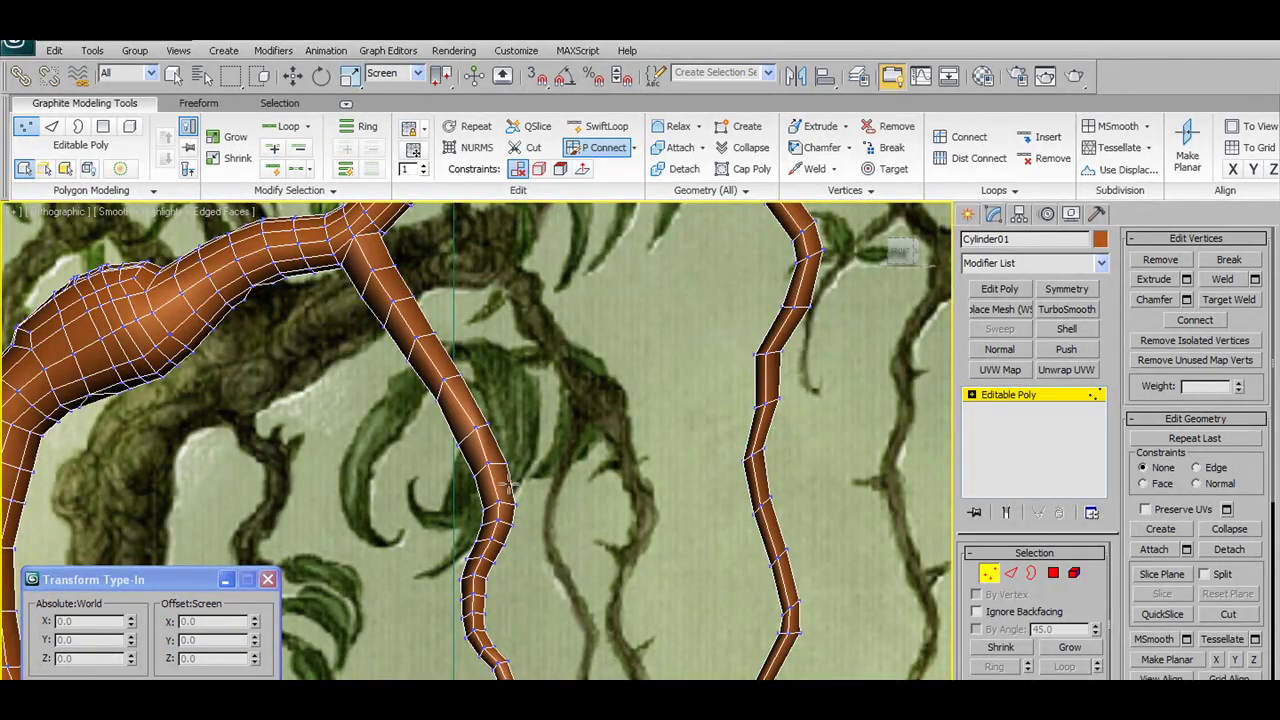
middle_drag(541, 522, 539, 472)
click(527, 464)
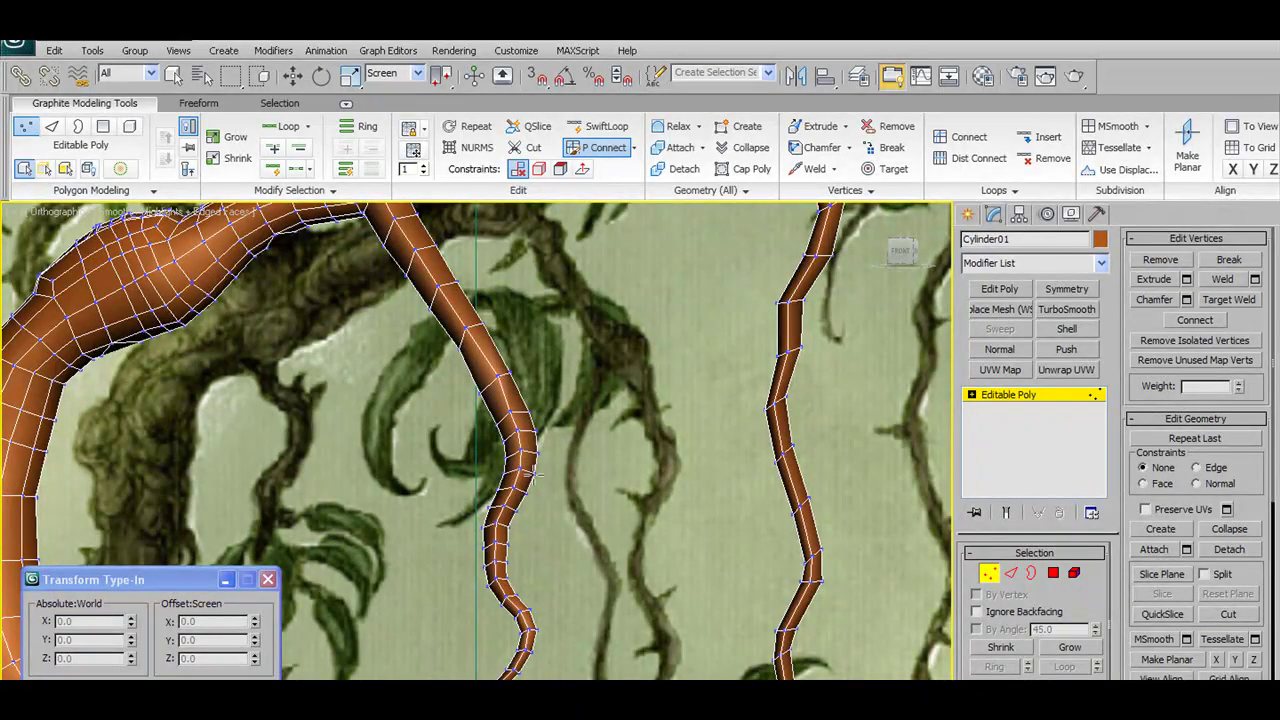
middle_drag(534, 530, 527, 477)
click(518, 478)
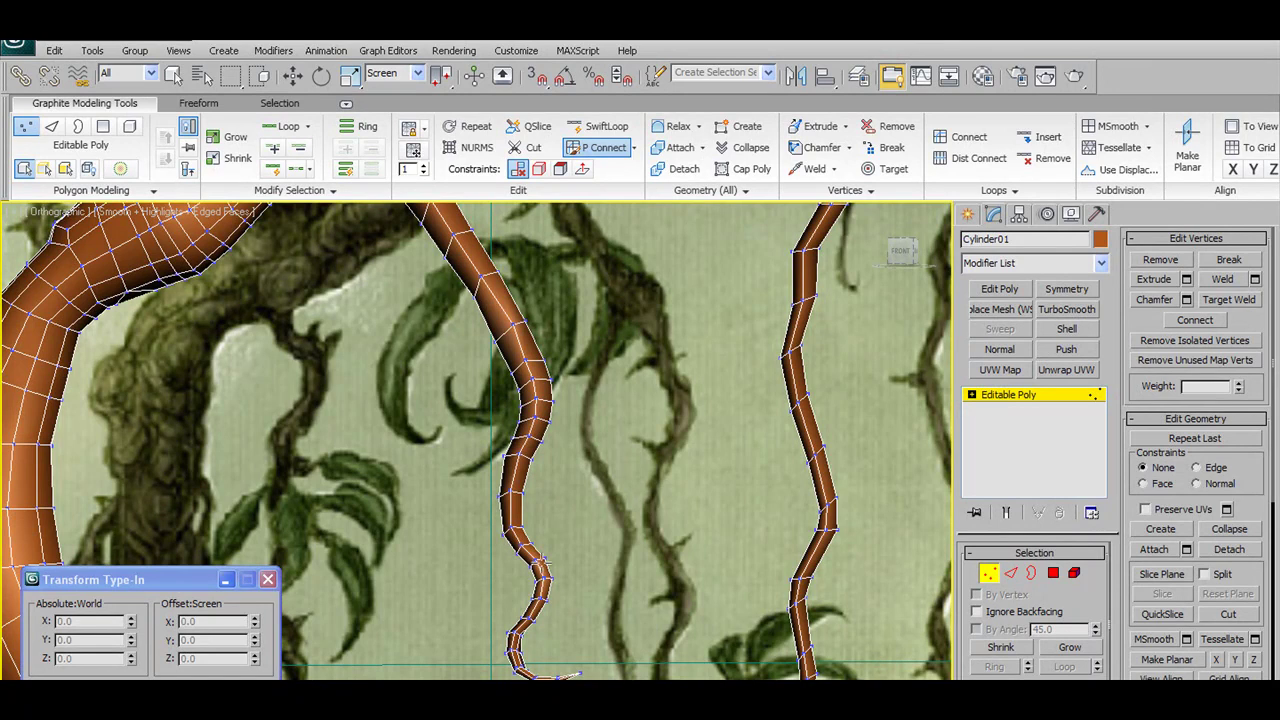
Drag vertices to reshape the vine's lower bend along the reference
middle_drag(576, 650, 562, 480)
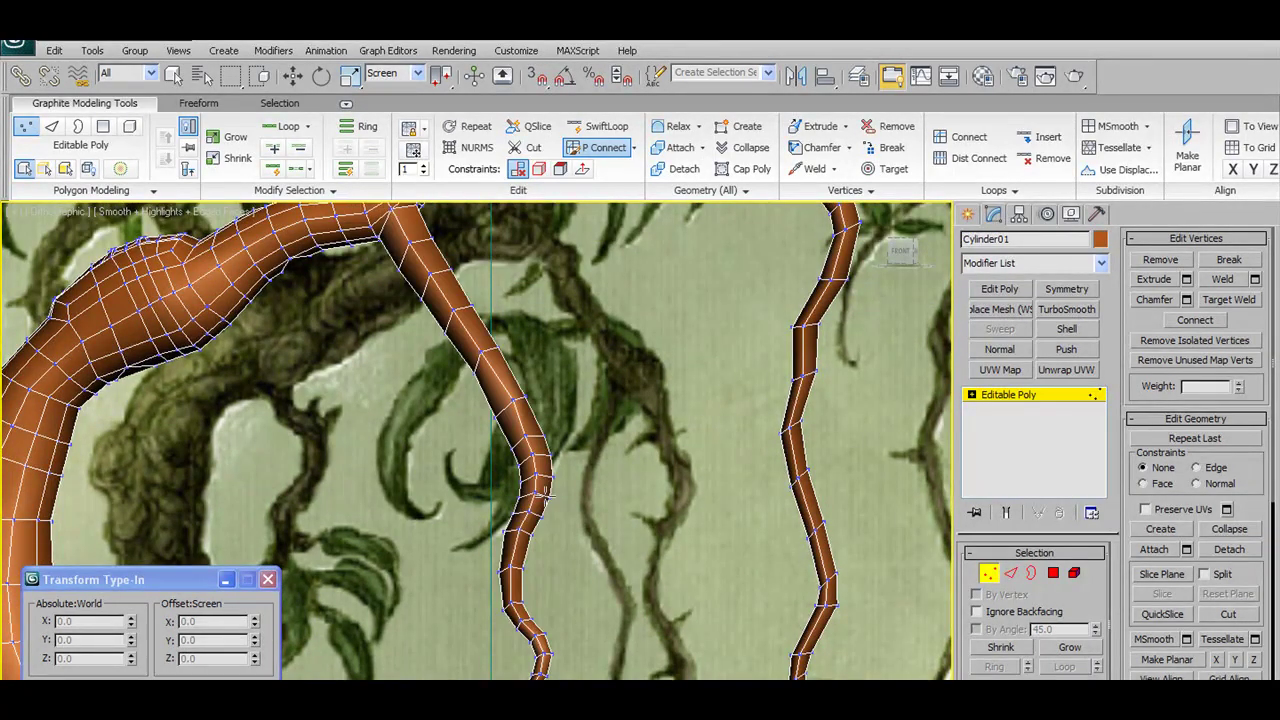
drag(536, 514, 564, 451)
scroll(564, 452, down, 5)
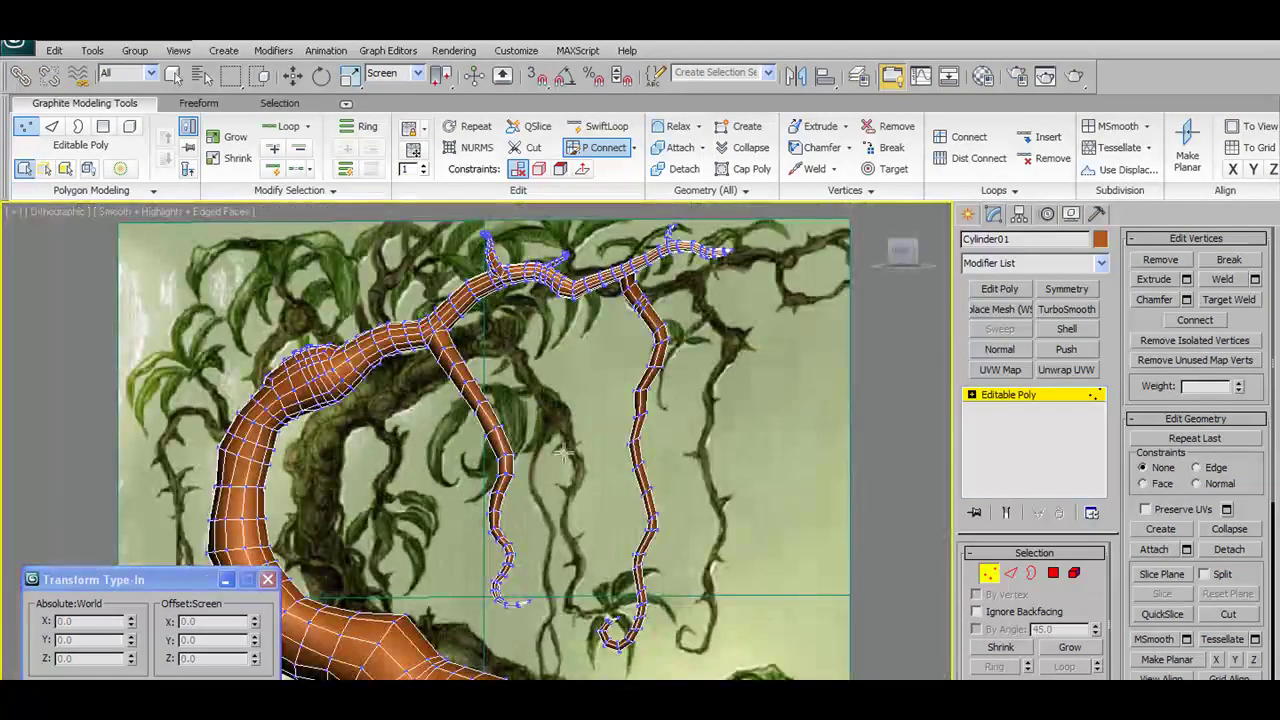
scroll(564, 452, up, 2)
From a side view, select an edge on the thin branch with Loop selection enabled
mouse_move(621, 470)
alt+middle_down()
mouse_move(590, 472)
mouse_move(661, 437)
mouse_move(701, 455)
alt+middle_up()
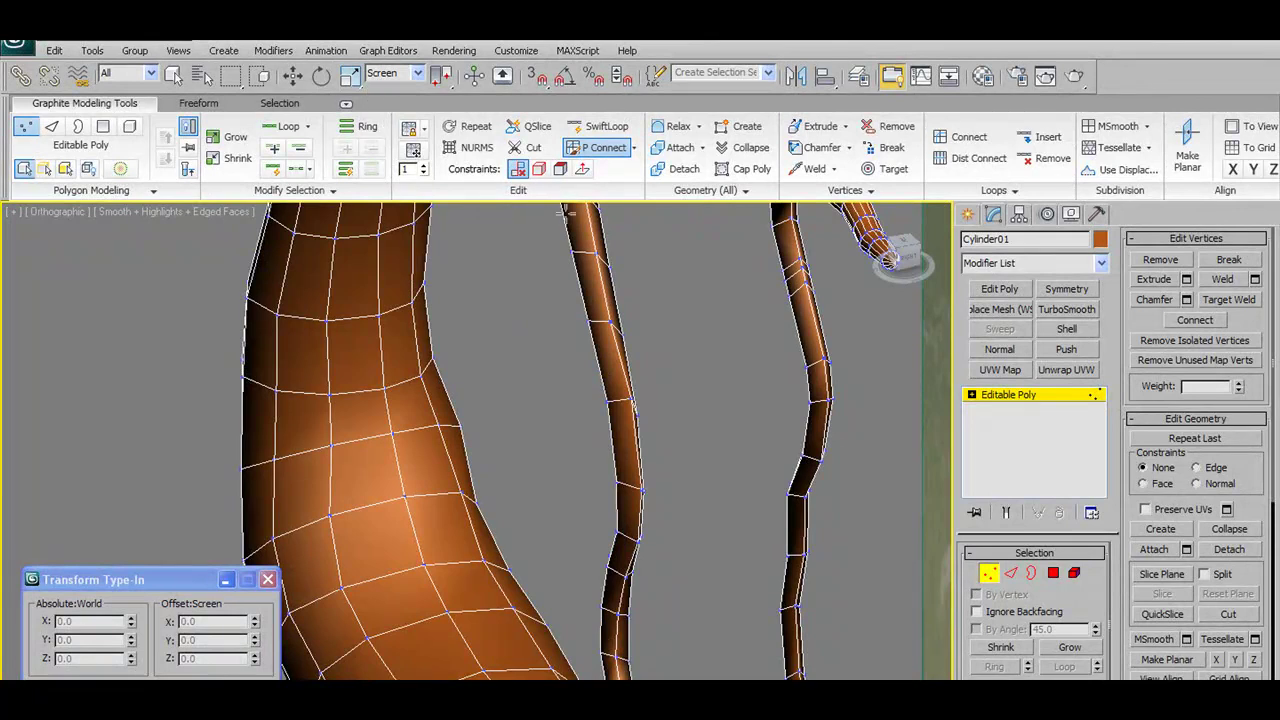
key(w)
alt+middle_drag(674, 322, 600, 320)
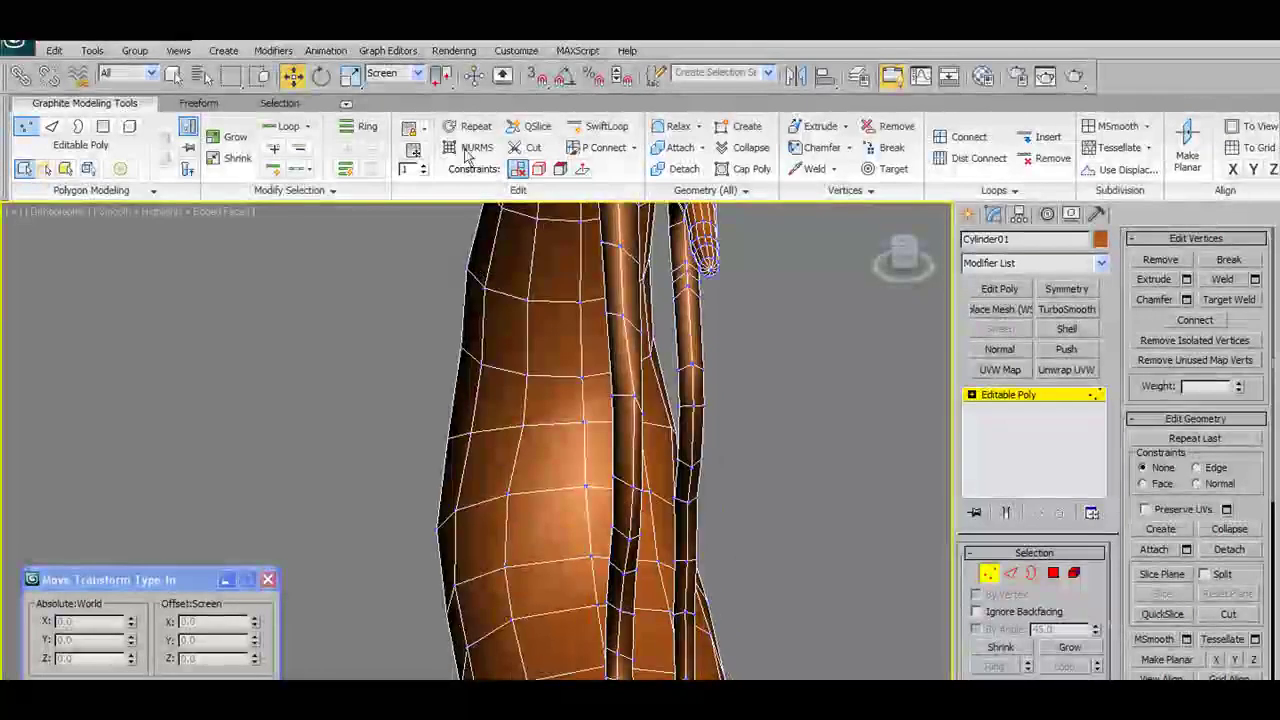
click(625, 400)
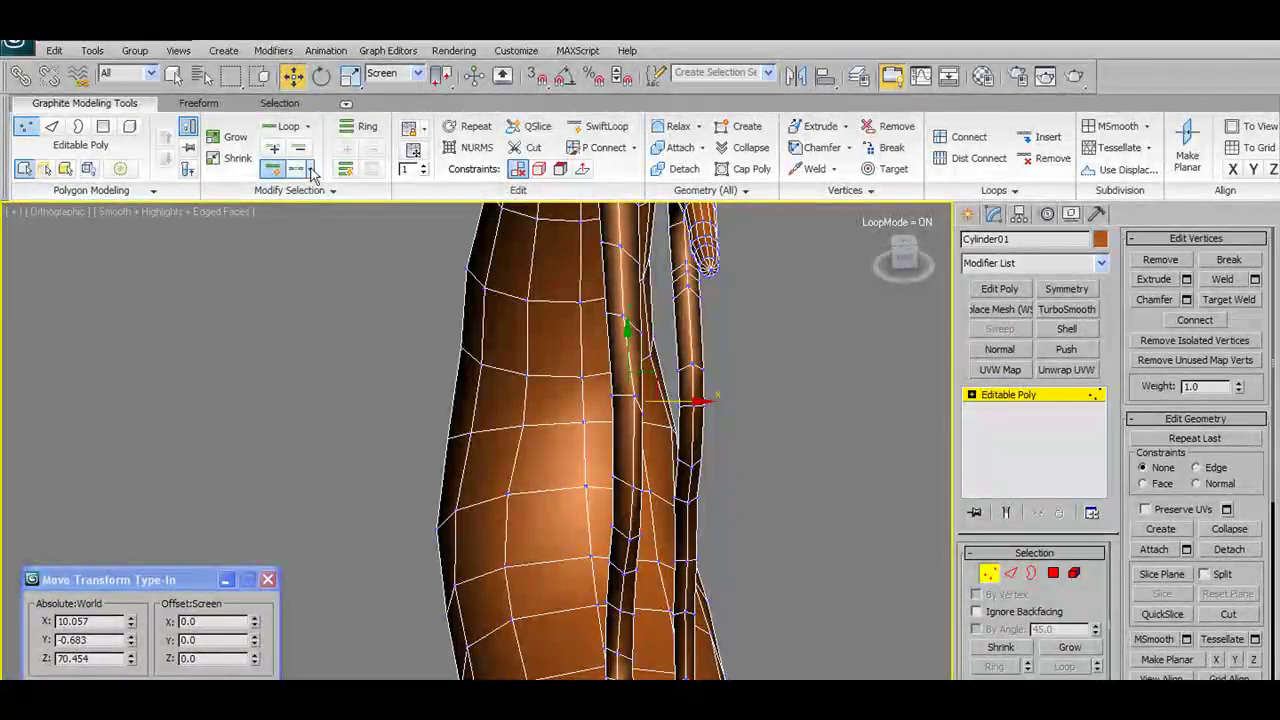
key(2)
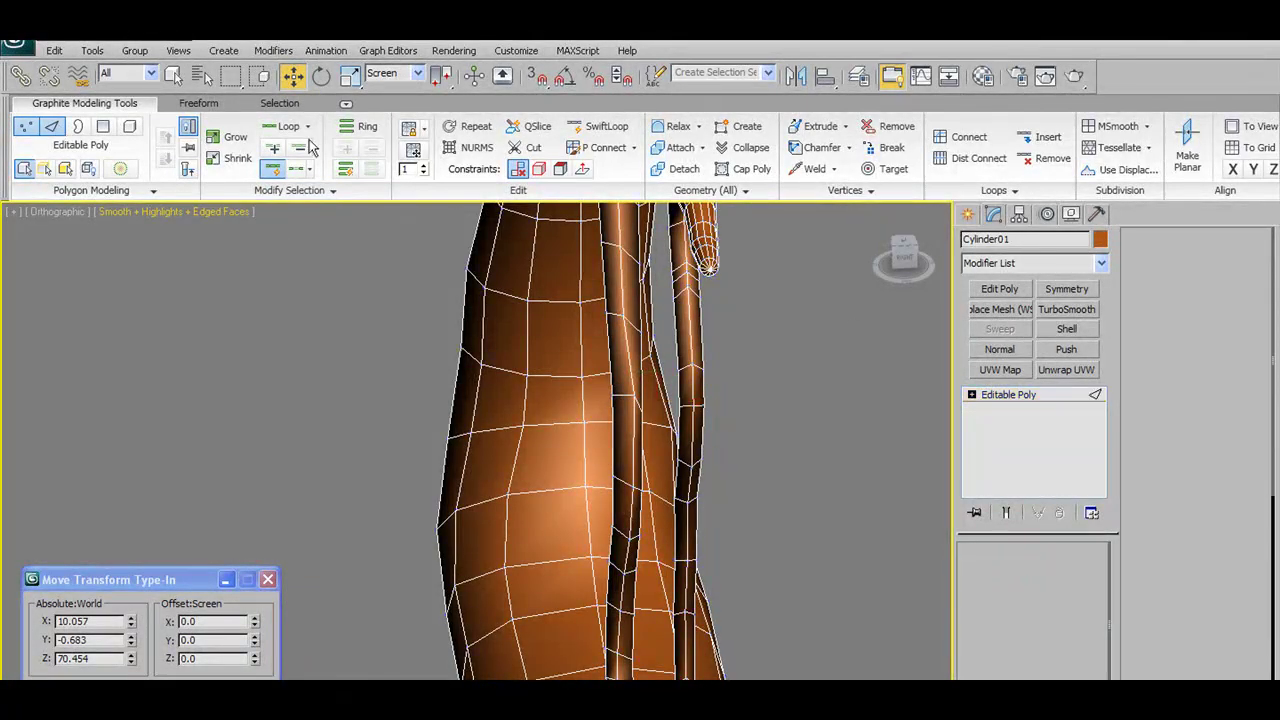
click(622, 392)
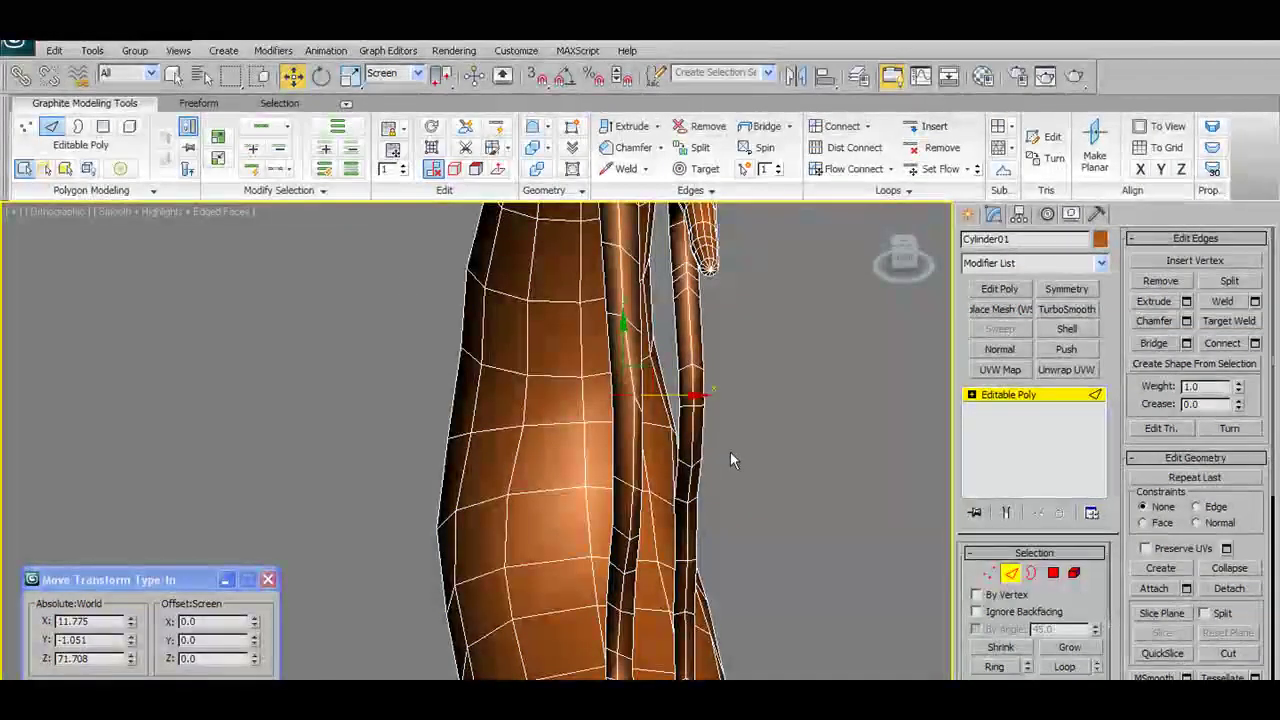
click(251, 168)
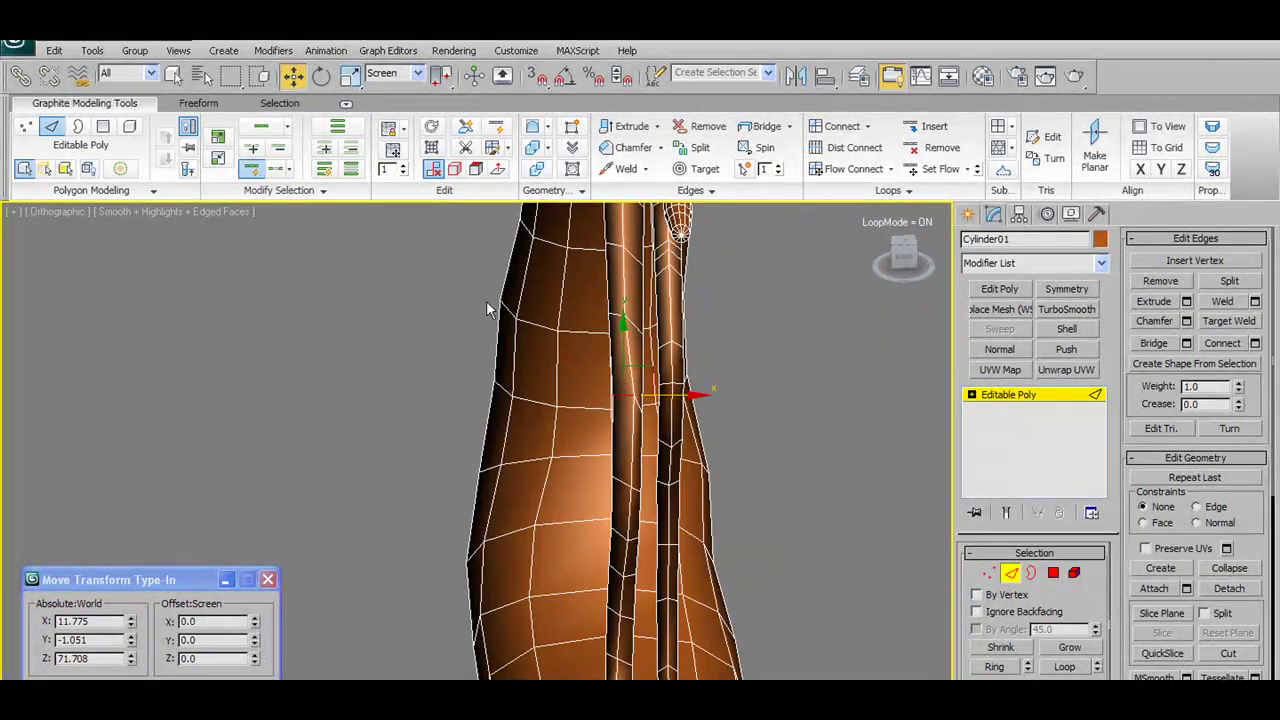
alt+middle_drag(622, 394, 540, 400)
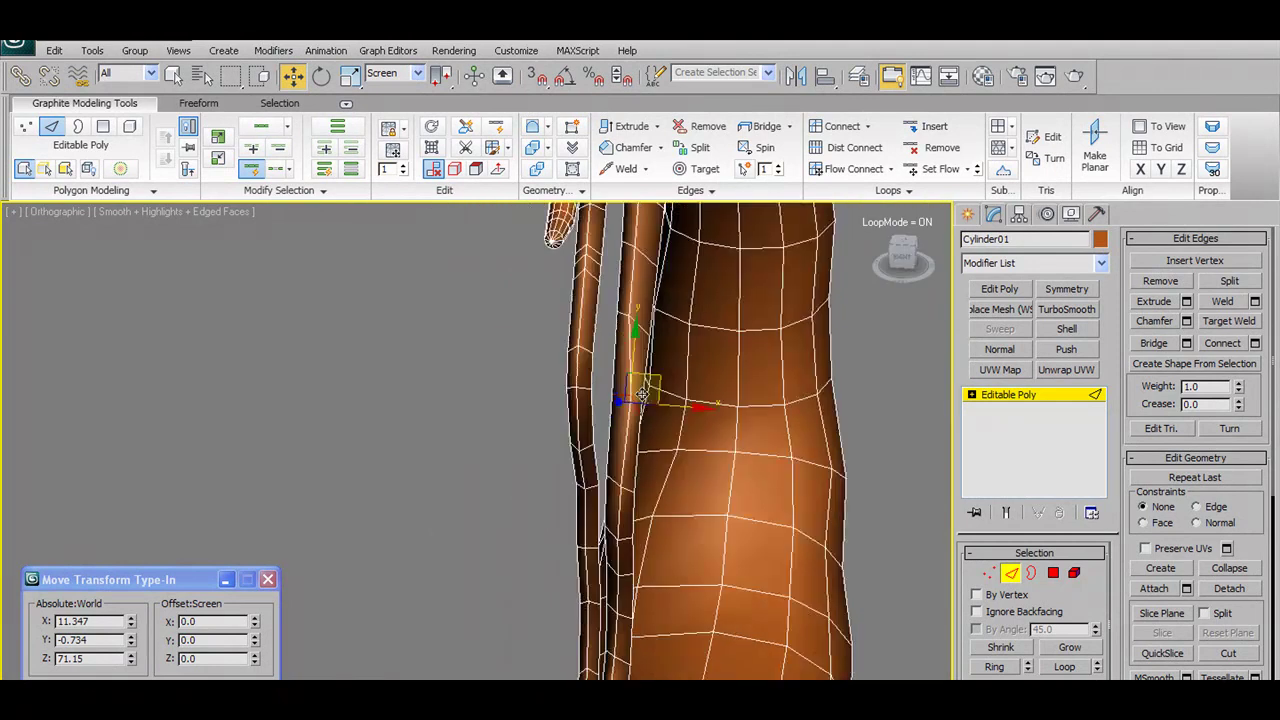
alt+middle_drag(740, 375, 766, 371)
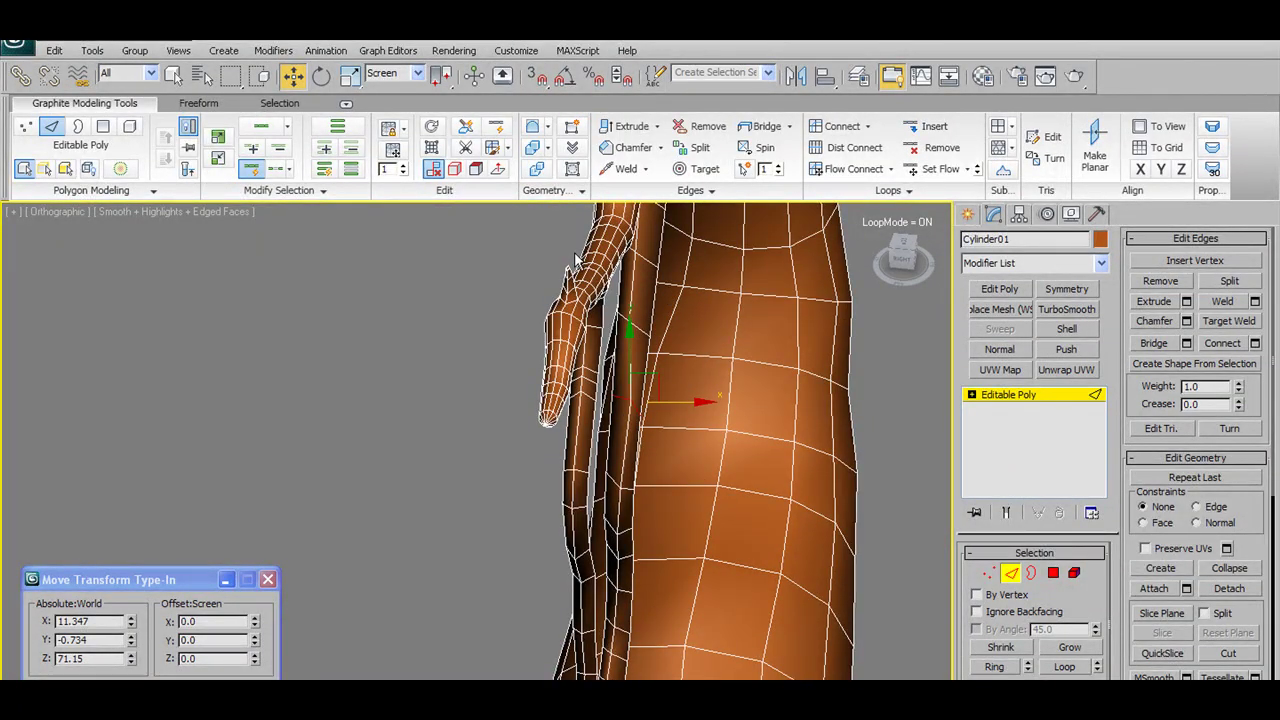
Rotate the thin branch's edge loops in Screen coordinates to follow the vine's kinks
key(e)
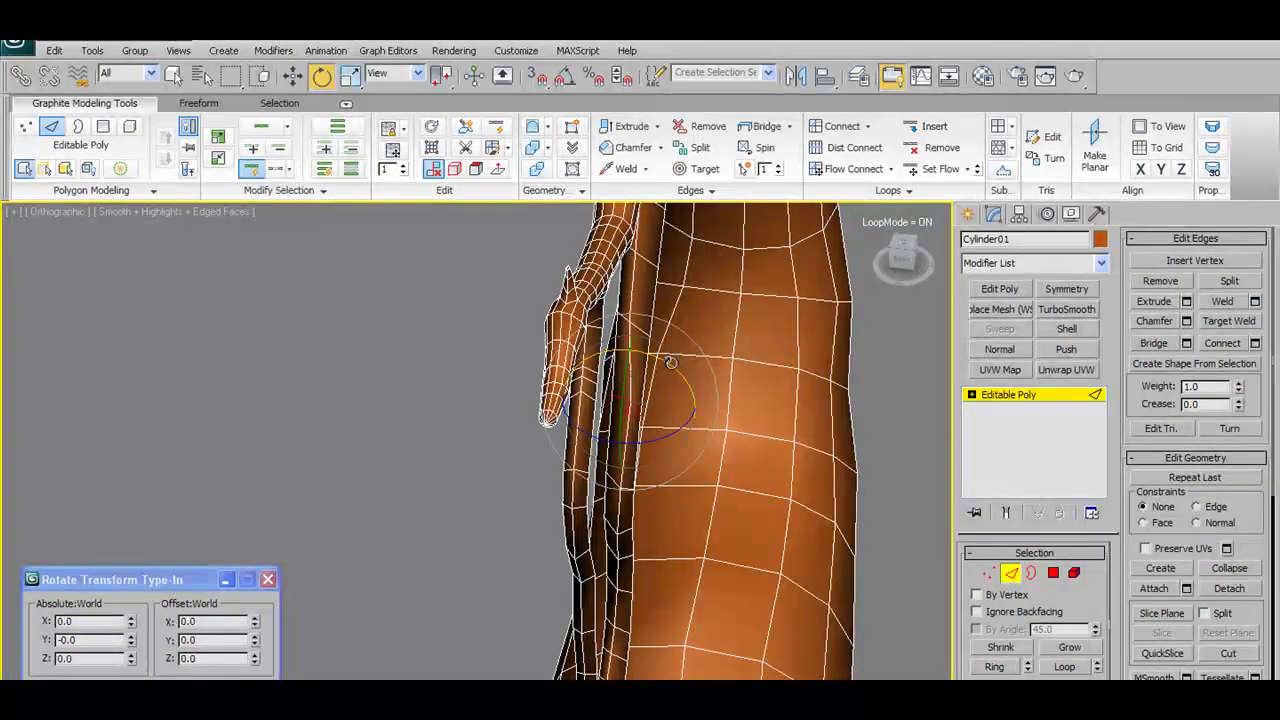
click(421, 78)
click(395, 99)
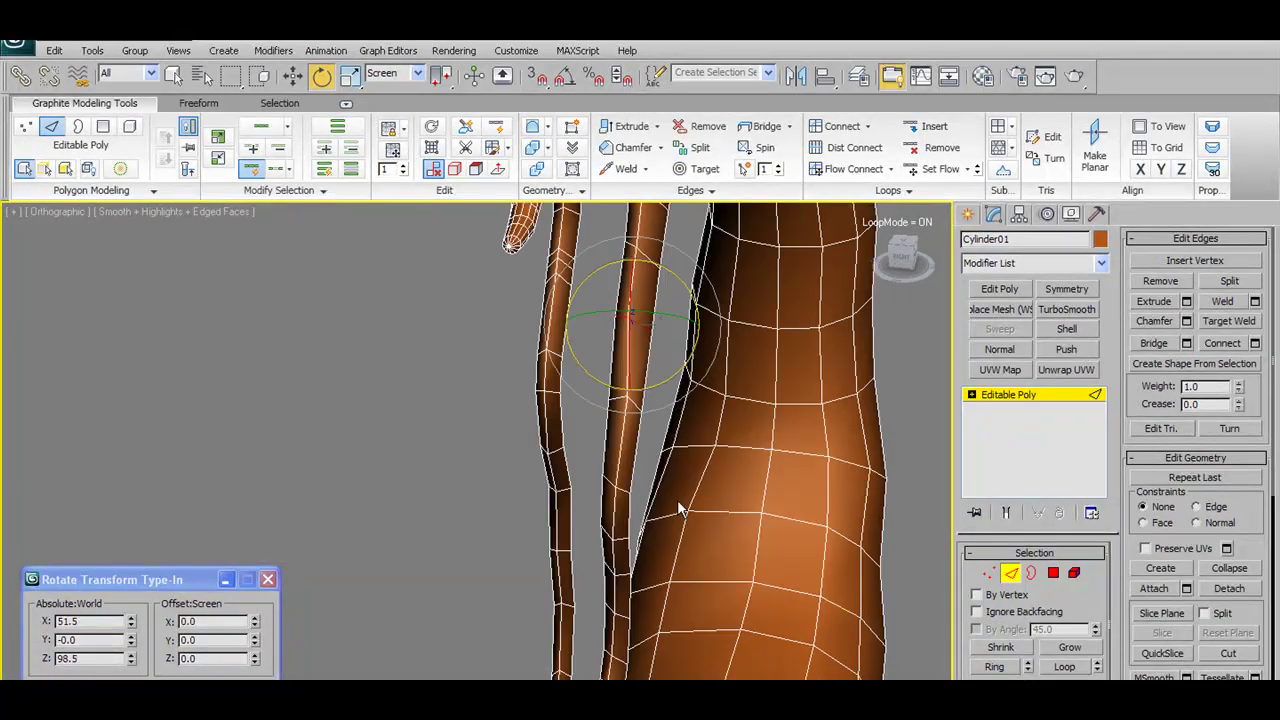
click(664, 471)
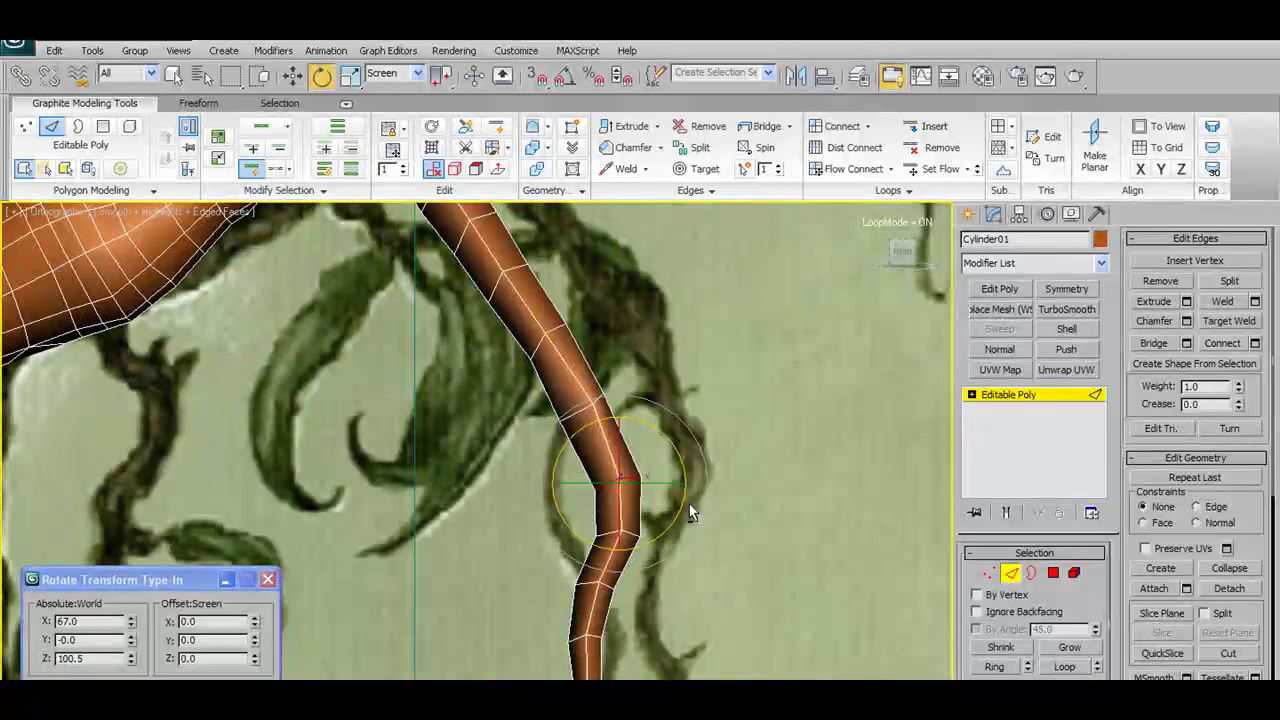
click(596, 398)
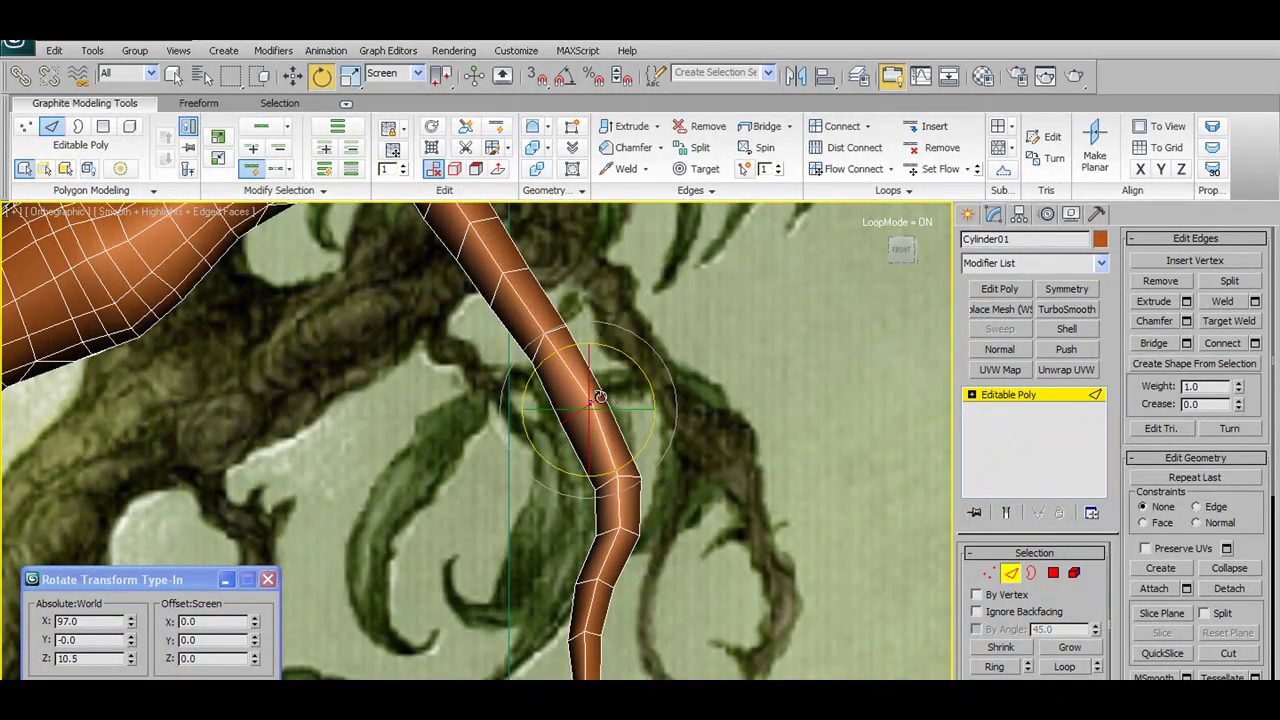
click(347, 79)
Switch the reference coordinate system from View to Screen, then return to the zoomed-out Front view
click(413, 79)
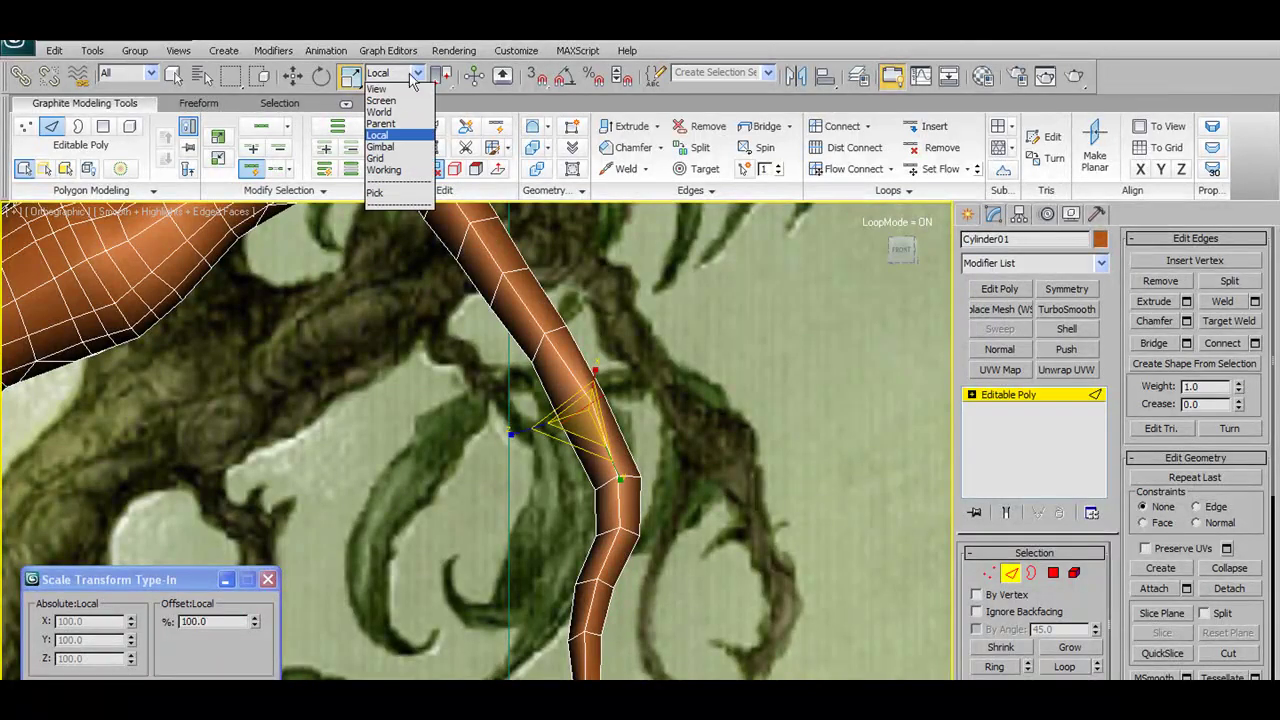
click(380, 86)
click(420, 79)
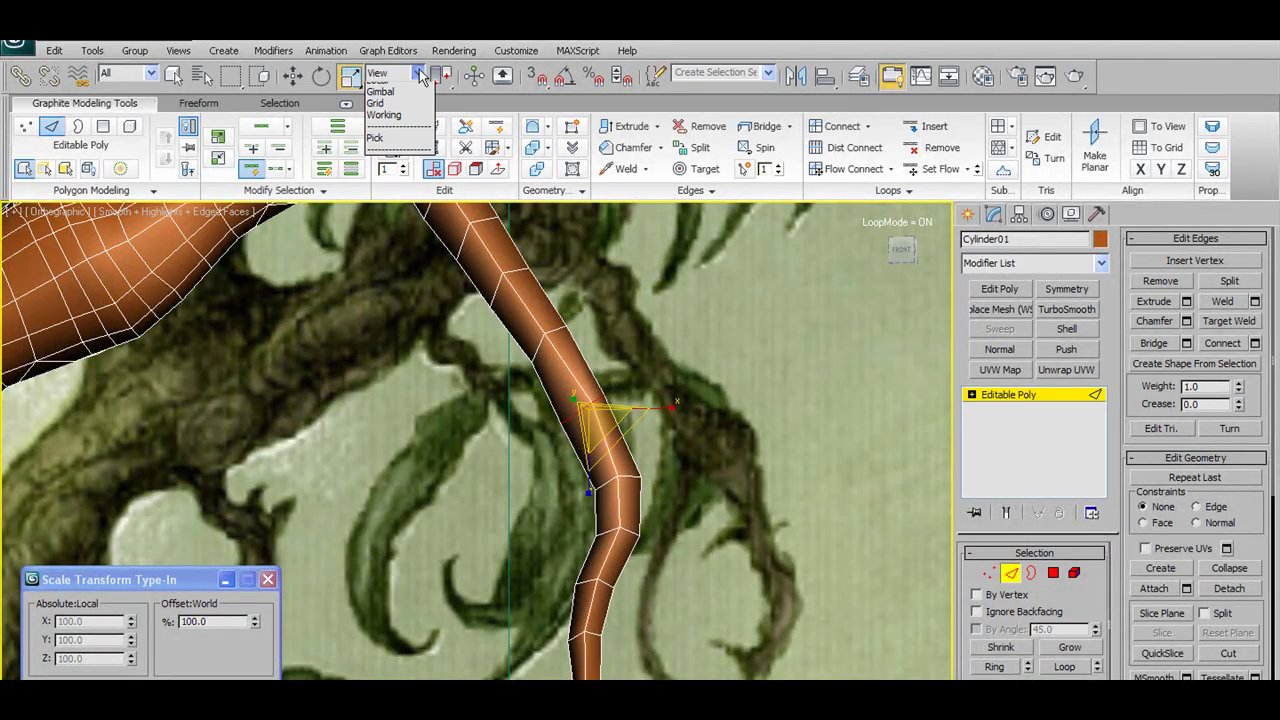
click(382, 96)
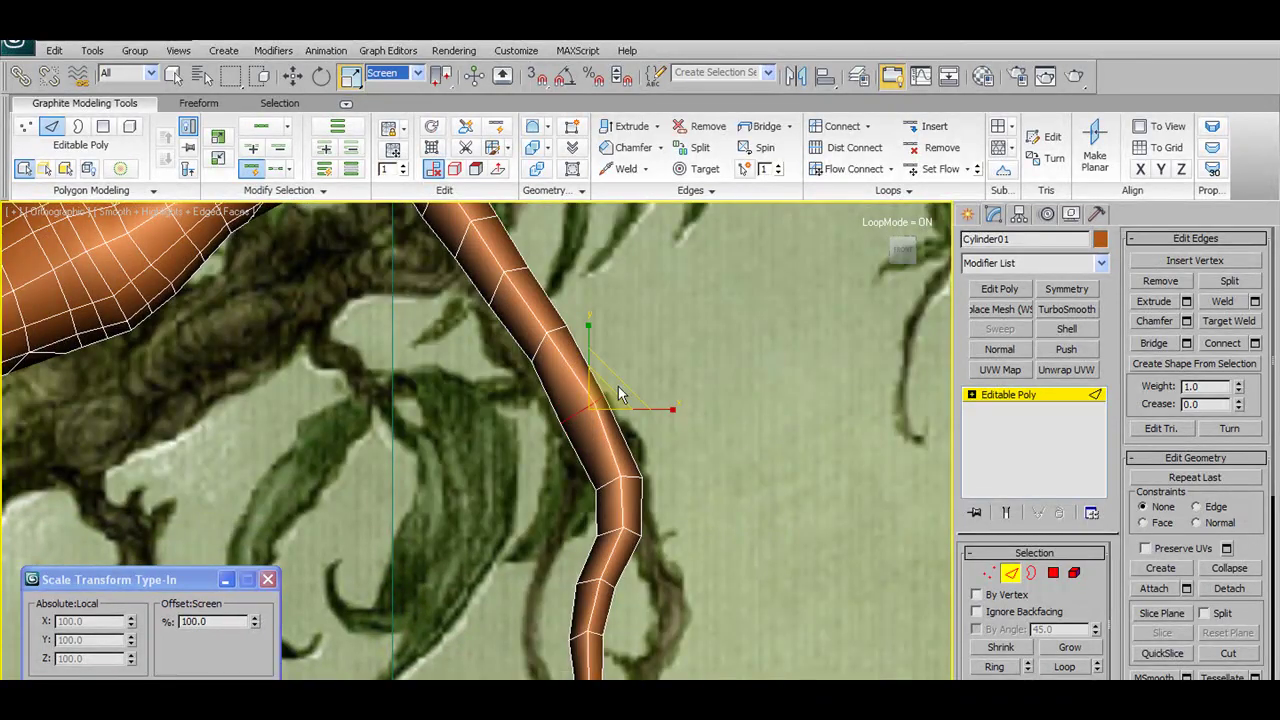
alt+middle_drag(634, 453, 549, 433)
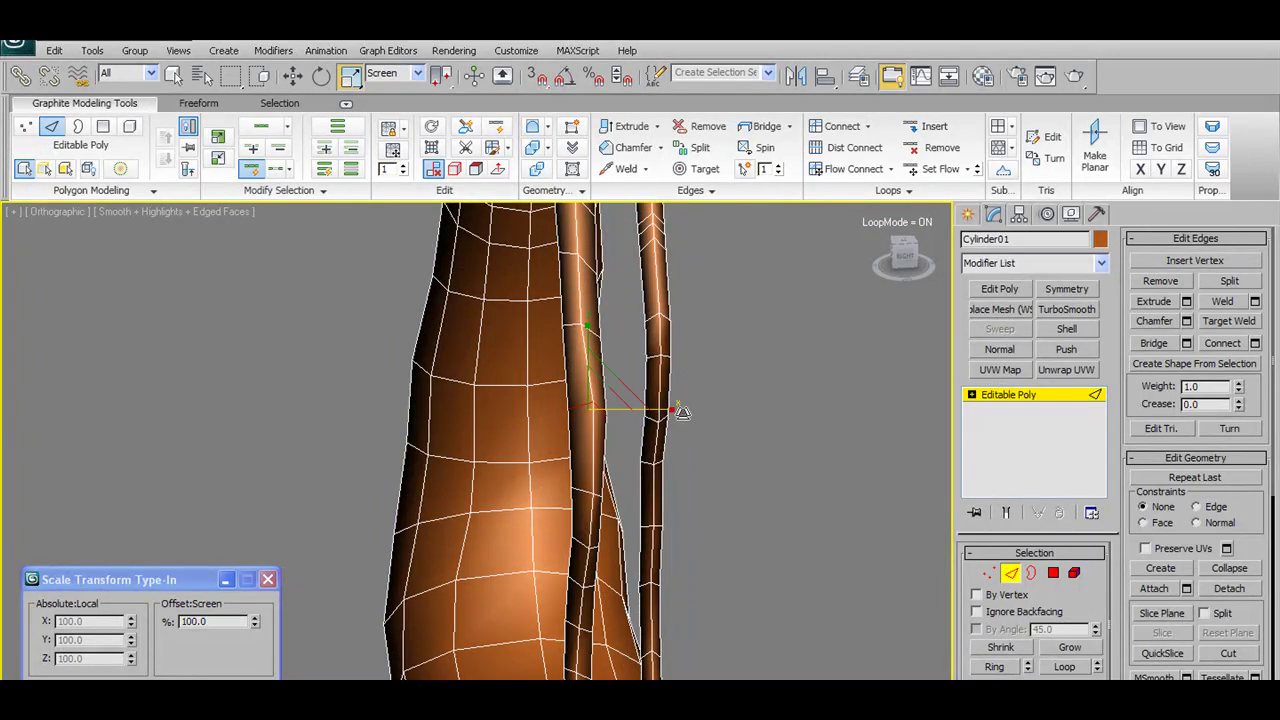
key(shift+z)
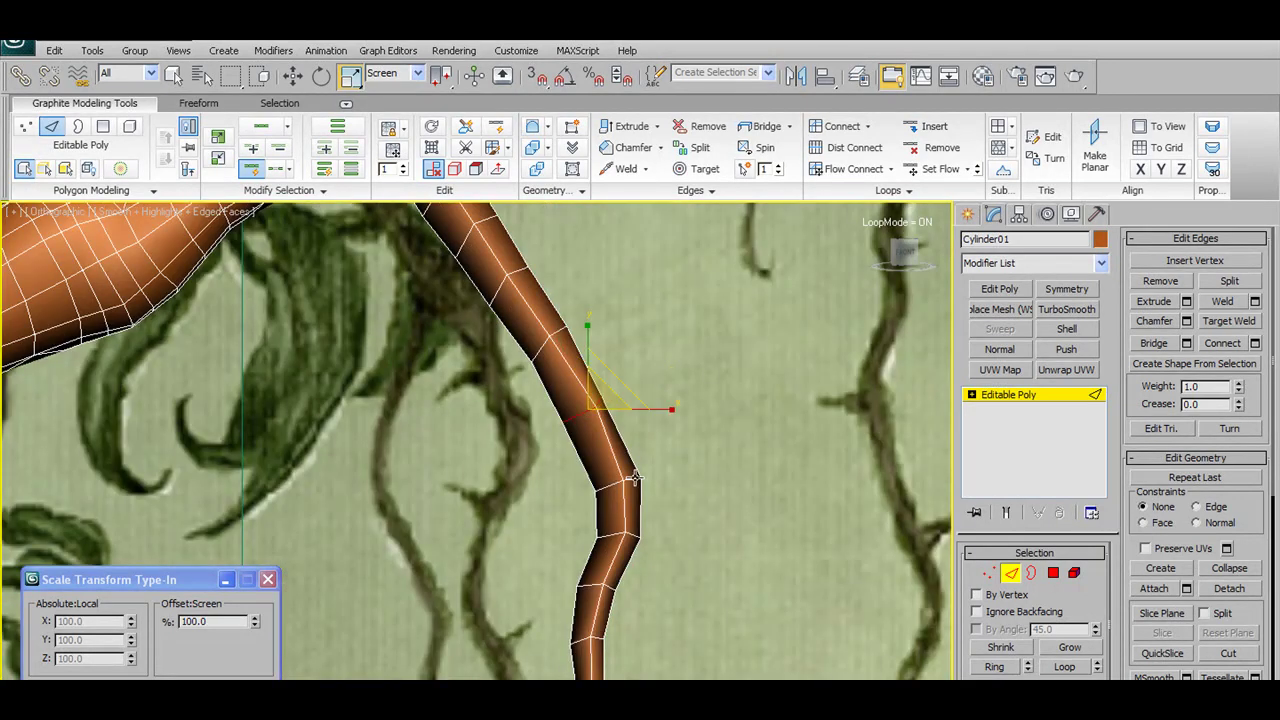
scroll(650, 500, down, 2)
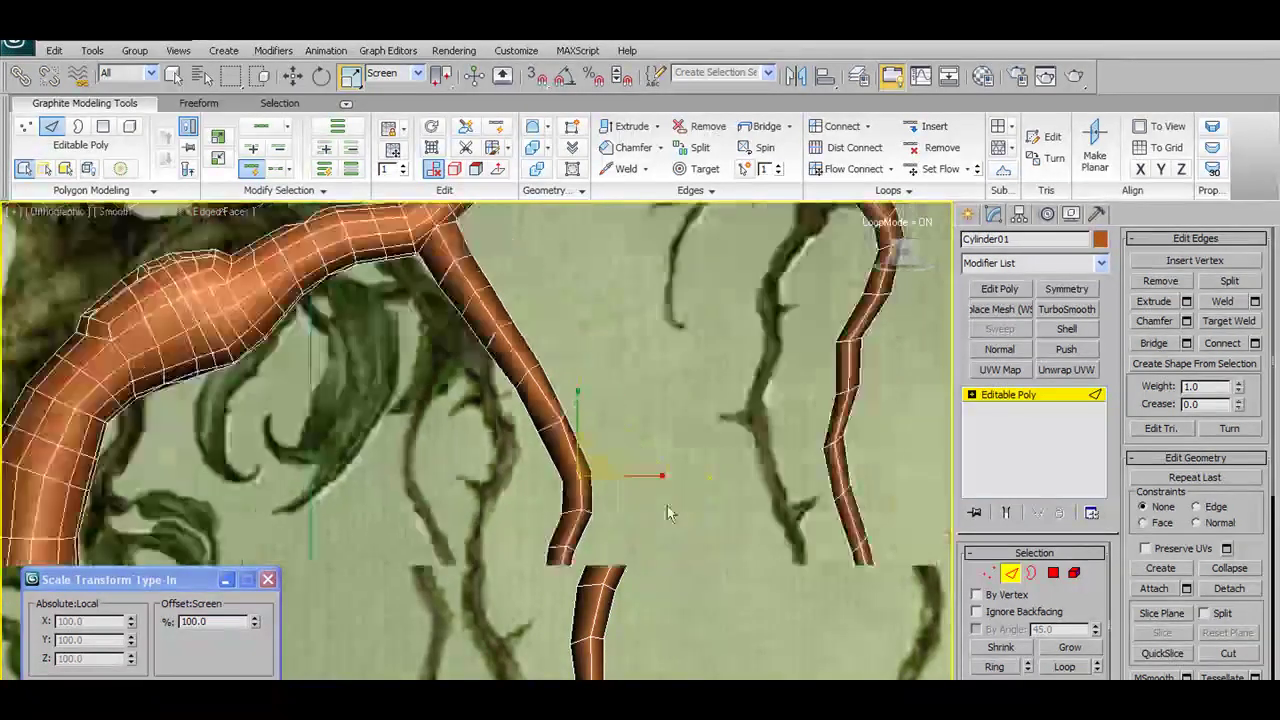
scroll(662, 530, down, 3)
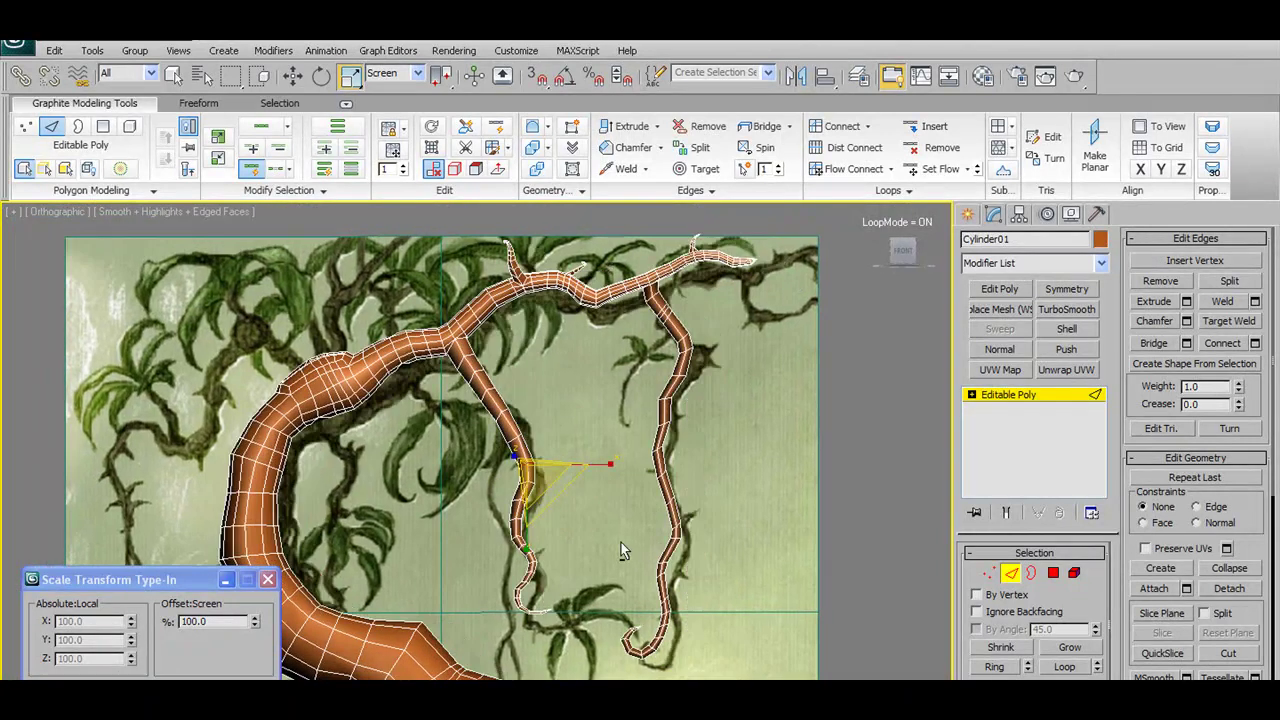
Inspect the upper branch and switch Cylinder01 to Vertex sub-object level
alt+middle_drag(635, 508, 614, 530)
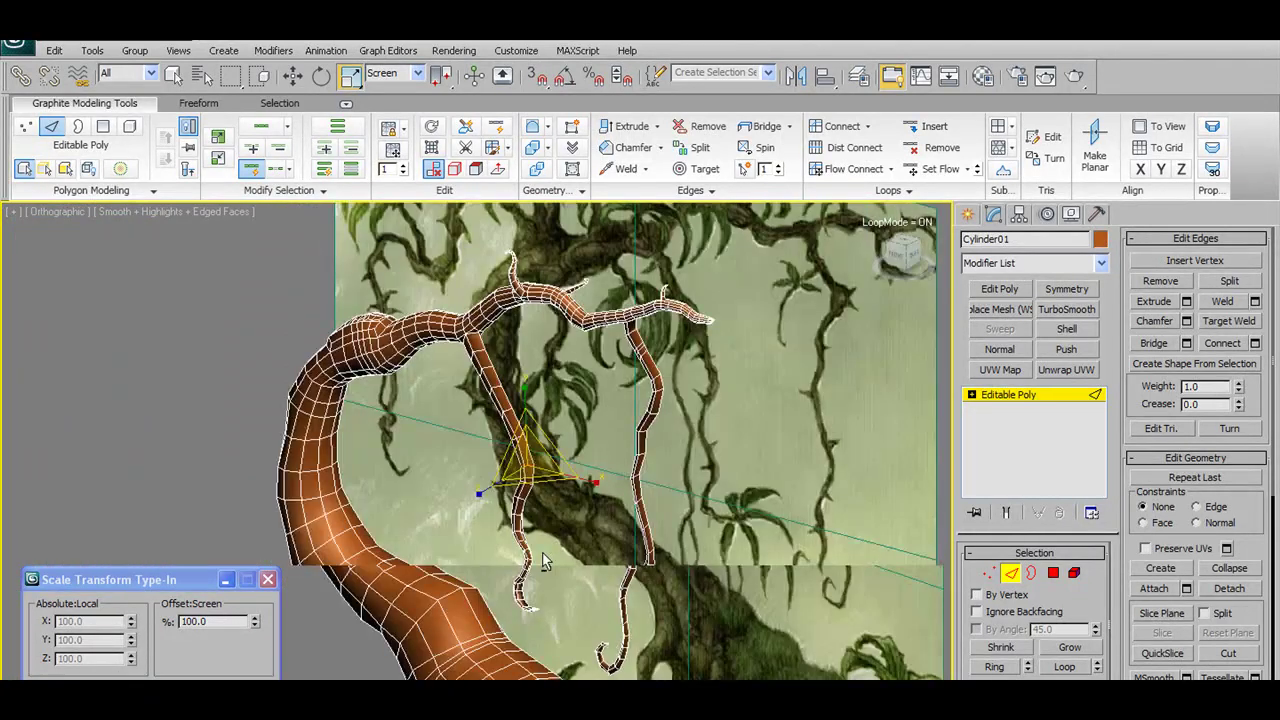
scroll(605, 528, down, 2)
scroll(598, 512, down, 2)
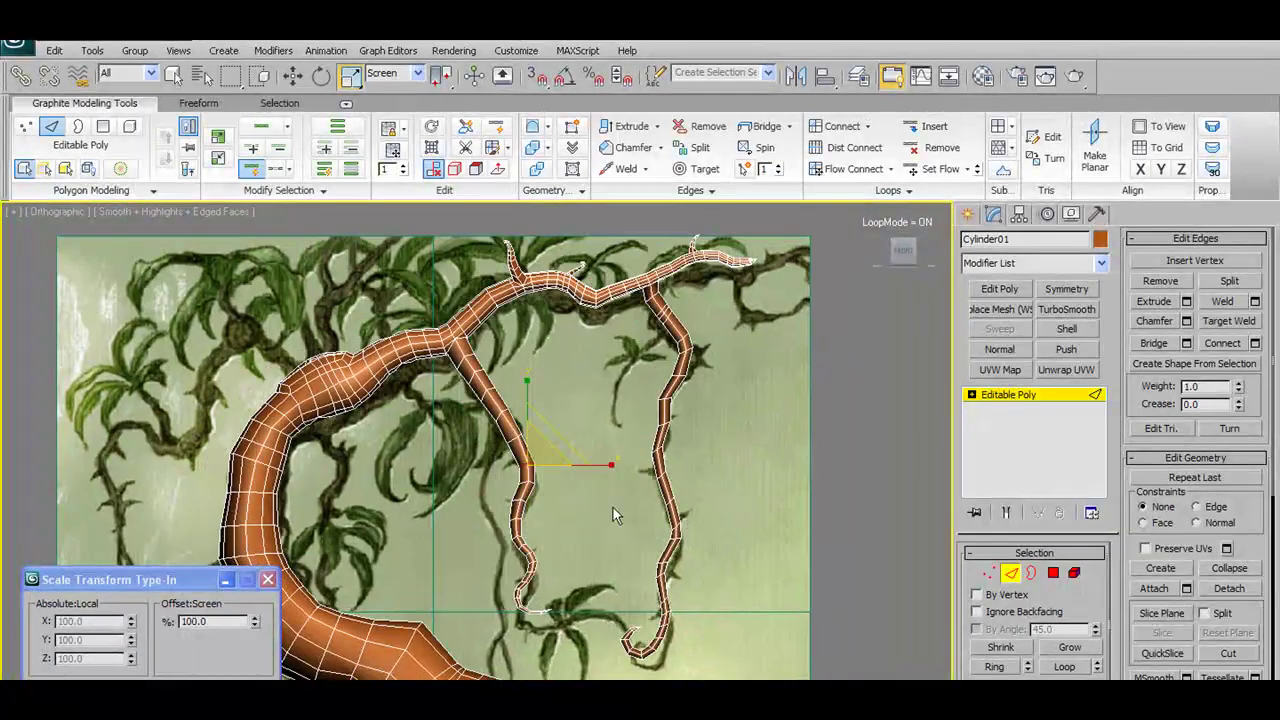
scroll(610, 508, down, 4)
scroll(643, 534, up, 1)
scroll(636, 533, up, 3)
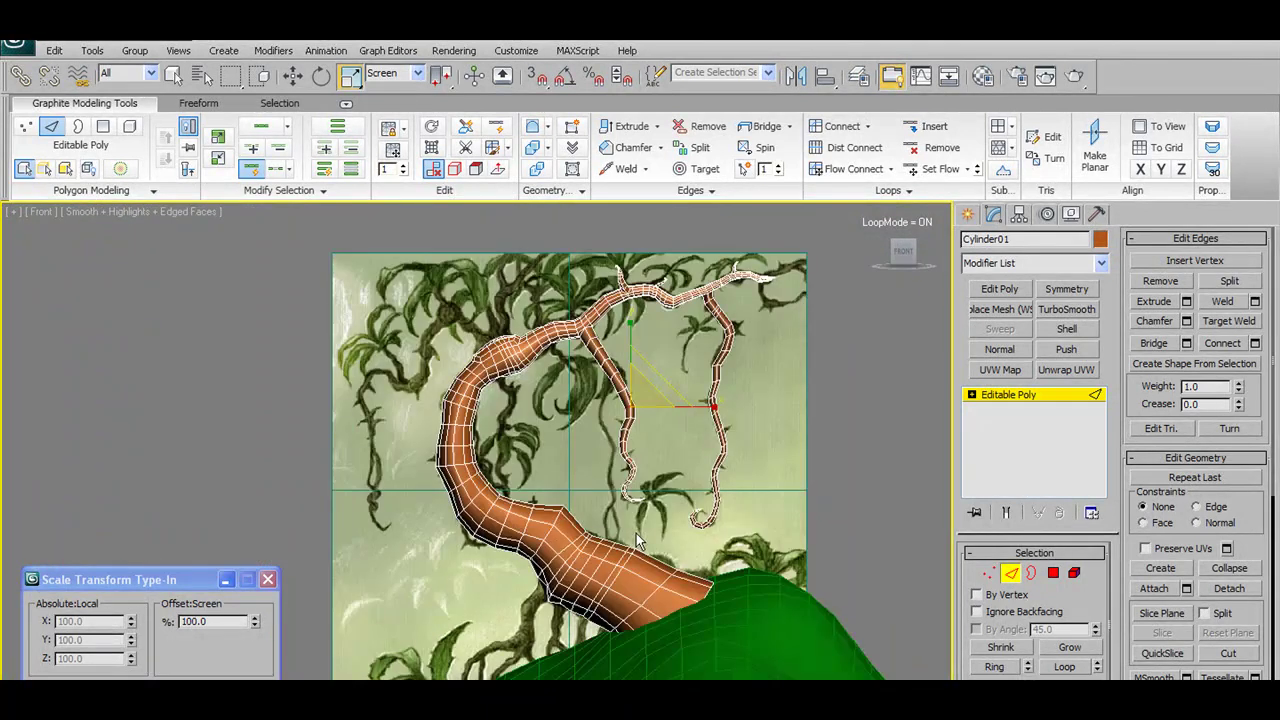
scroll(636, 533, up, 3)
scroll(602, 628, down, 1)
scroll(640, 560, down, 2)
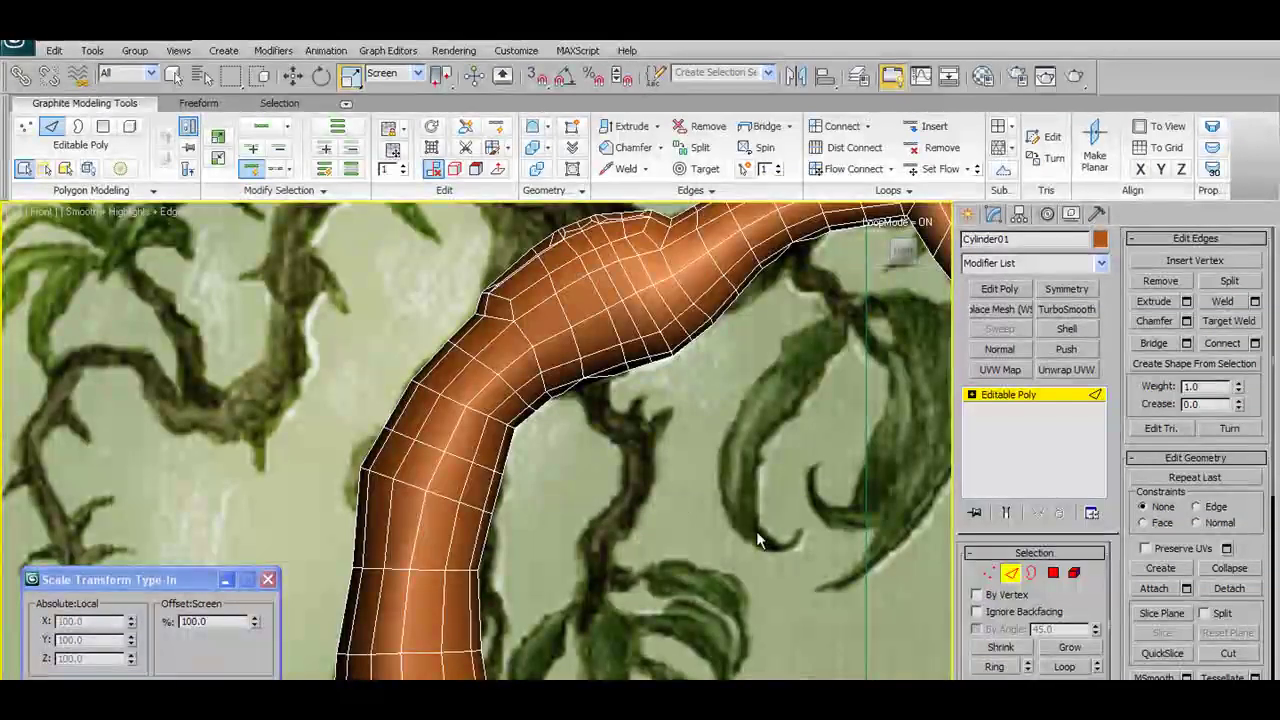
scroll(745, 523, down, 2)
scroll(732, 515, down, 1)
scroll(704, 480, up, 3)
scroll(670, 505, up, 1)
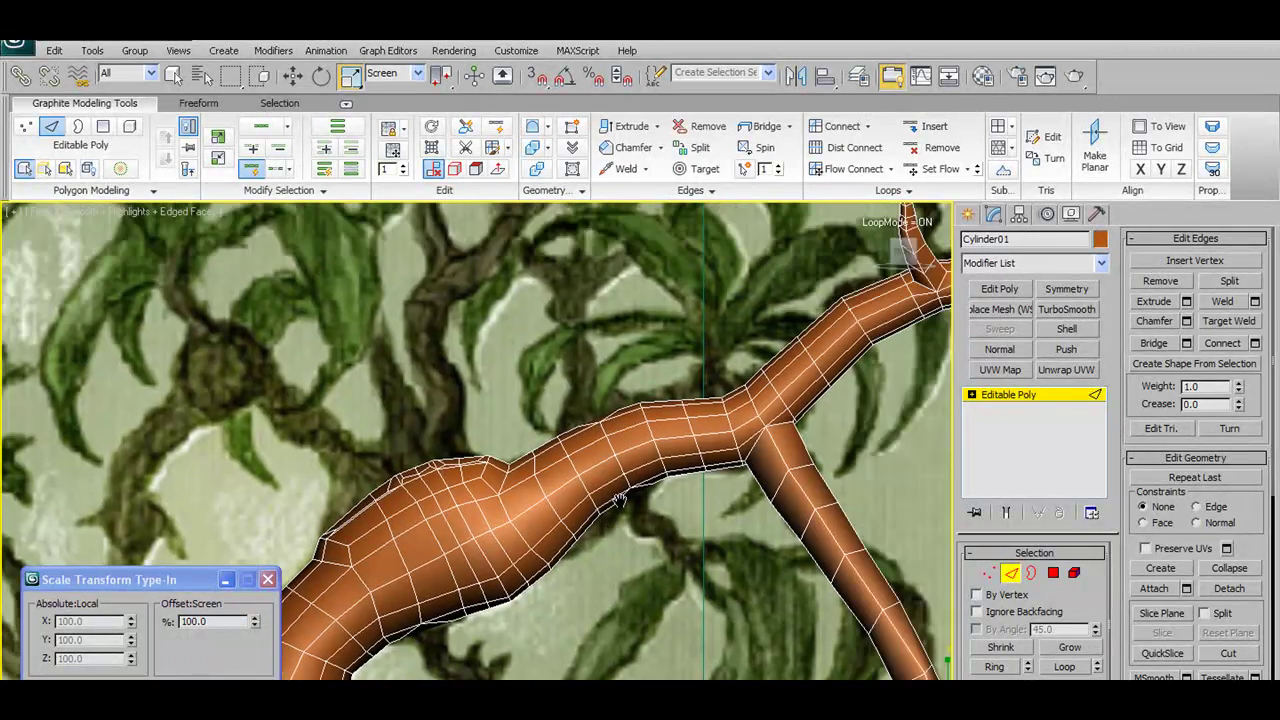
scroll(620, 544, up, 1)
scroll(646, 520, up, 2)
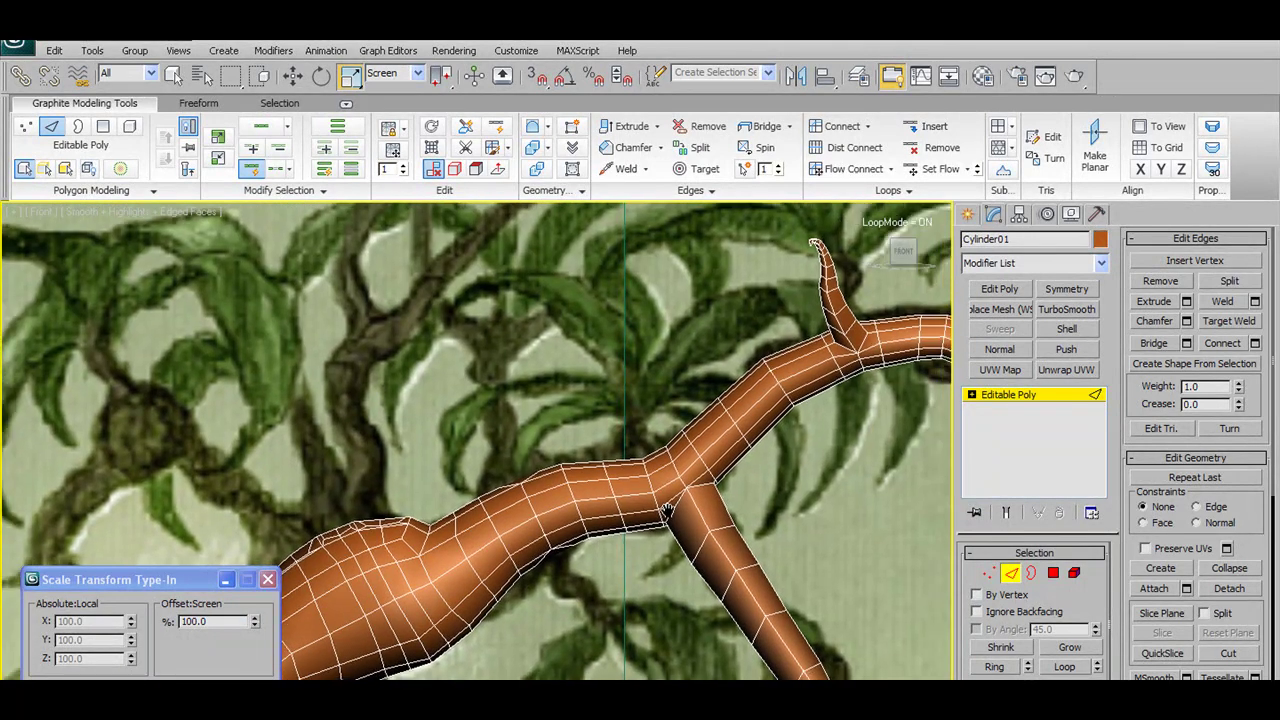
middle_drag(776, 498, 840, 558)
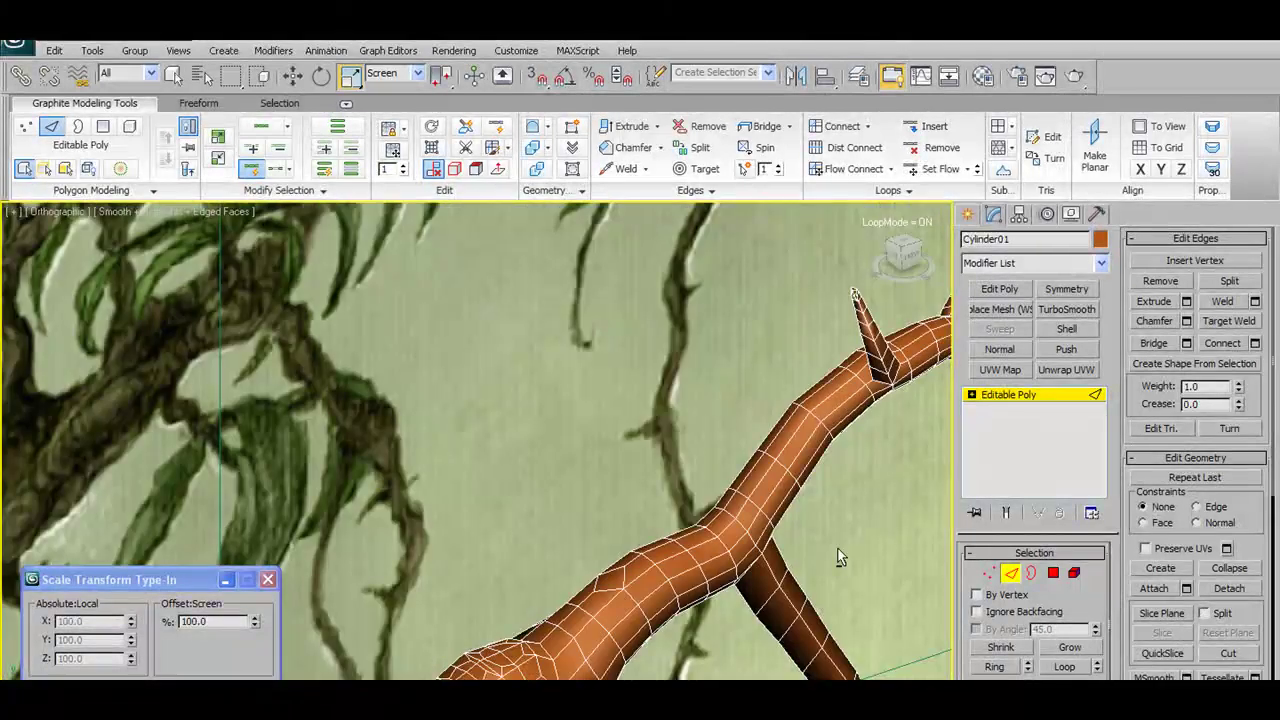
scroll(840, 558, up, 2)
scroll(840, 558, up, 2)
scroll(840, 558, up, 1)
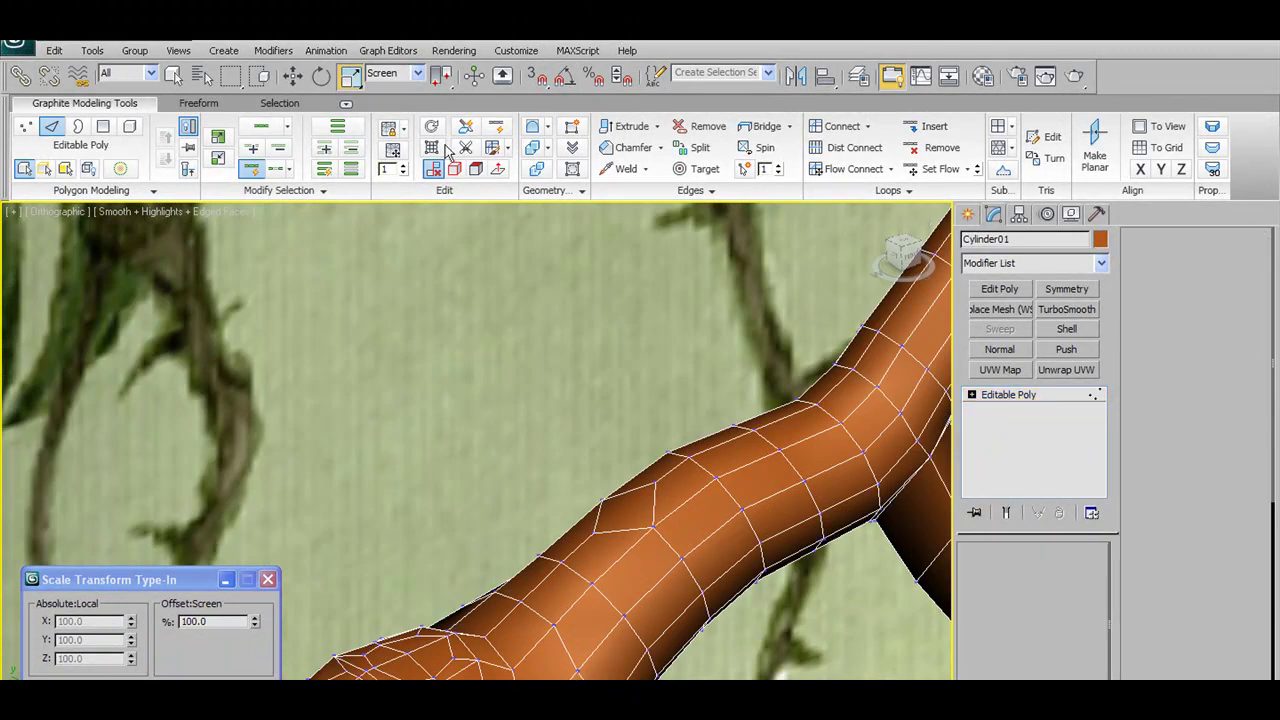
key(1)
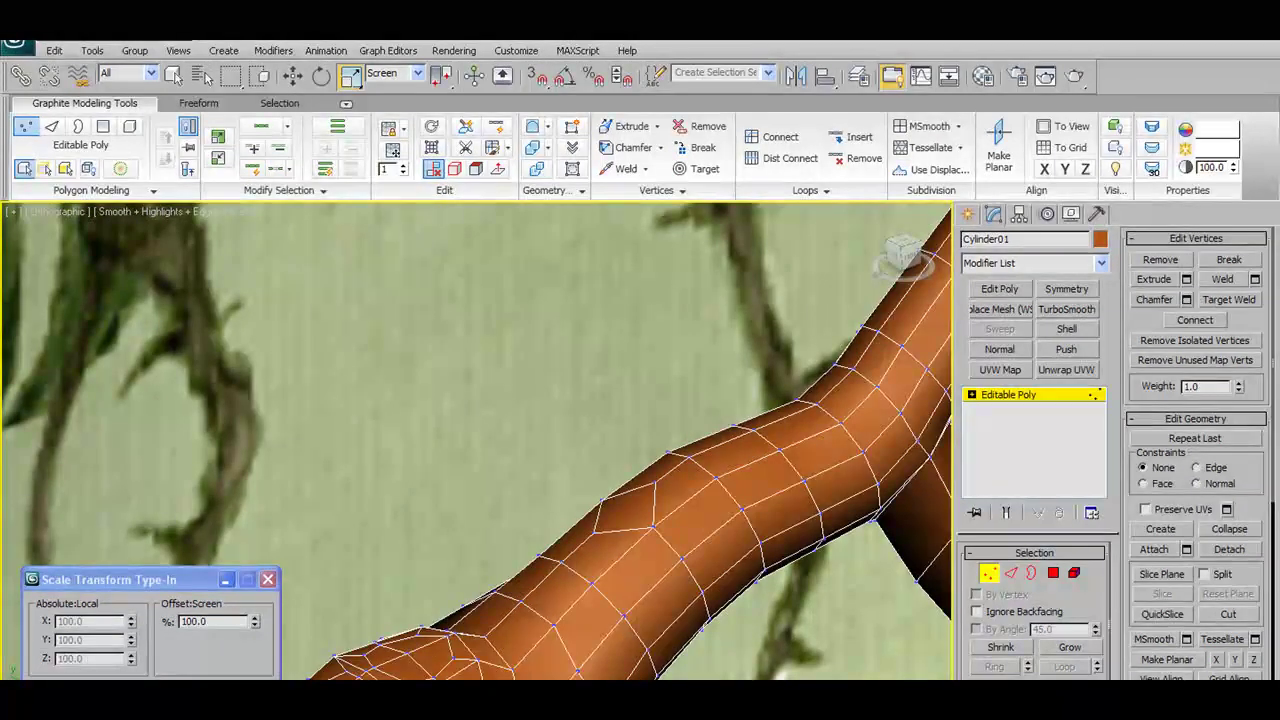
Save the scene as Tree06.max
click(14, 44)
click(70, 240)
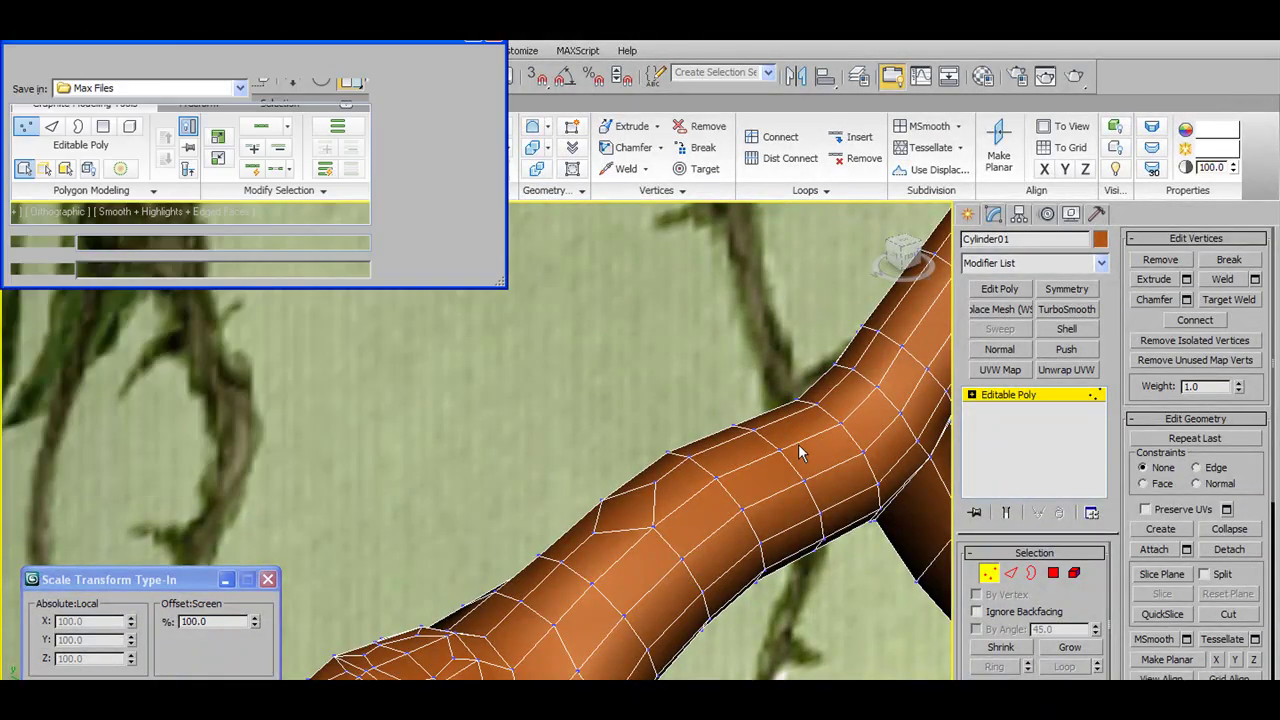
click(456, 242)
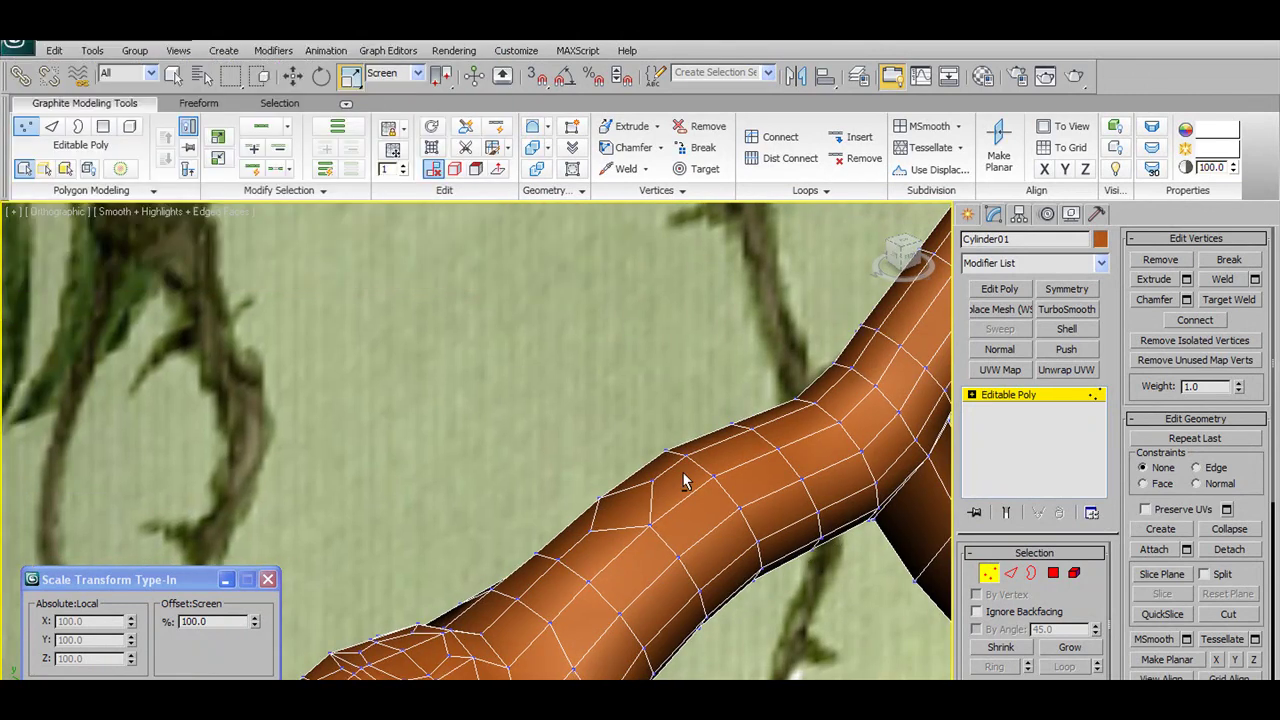
alt+middle_drag(684, 482, 524, 456)
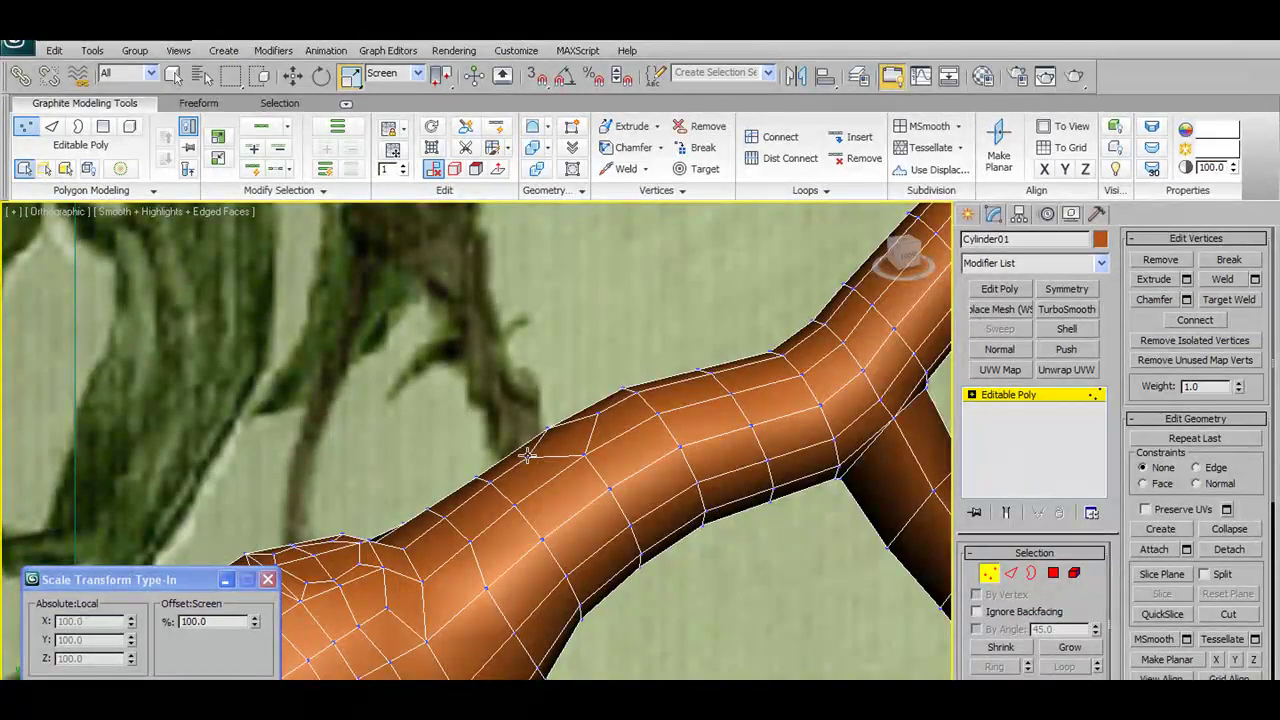
Undo an accidental scale, select a vertex on the branch, and weld it
drag(534, 443, 600, 428)
key(ctrl+z)
click(292, 75)
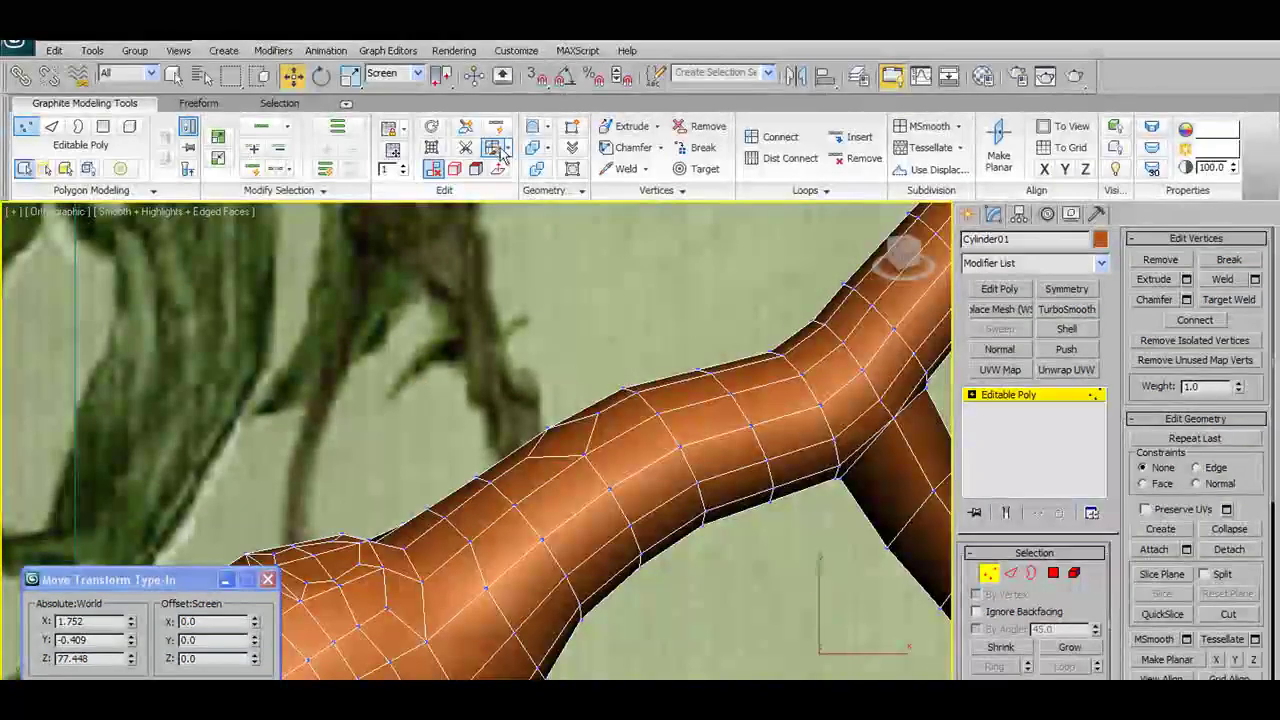
click(527, 455)
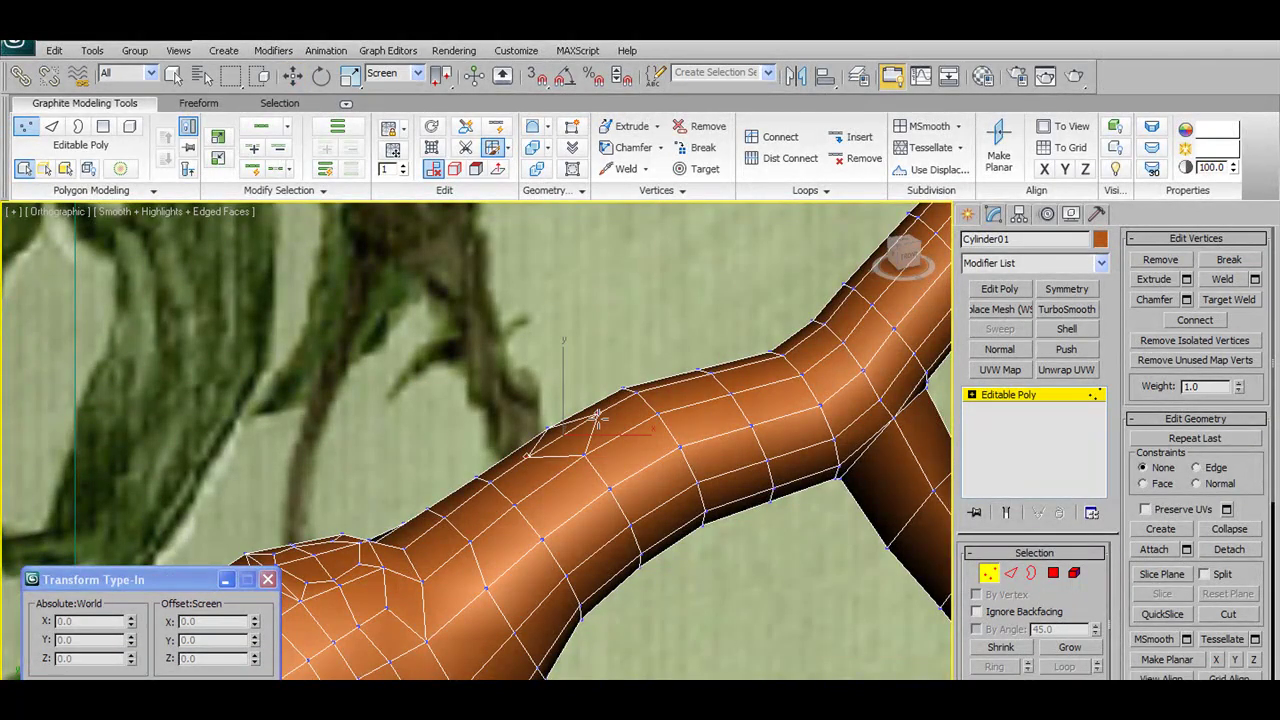
alt+middle_drag(600, 423, 620, 352)
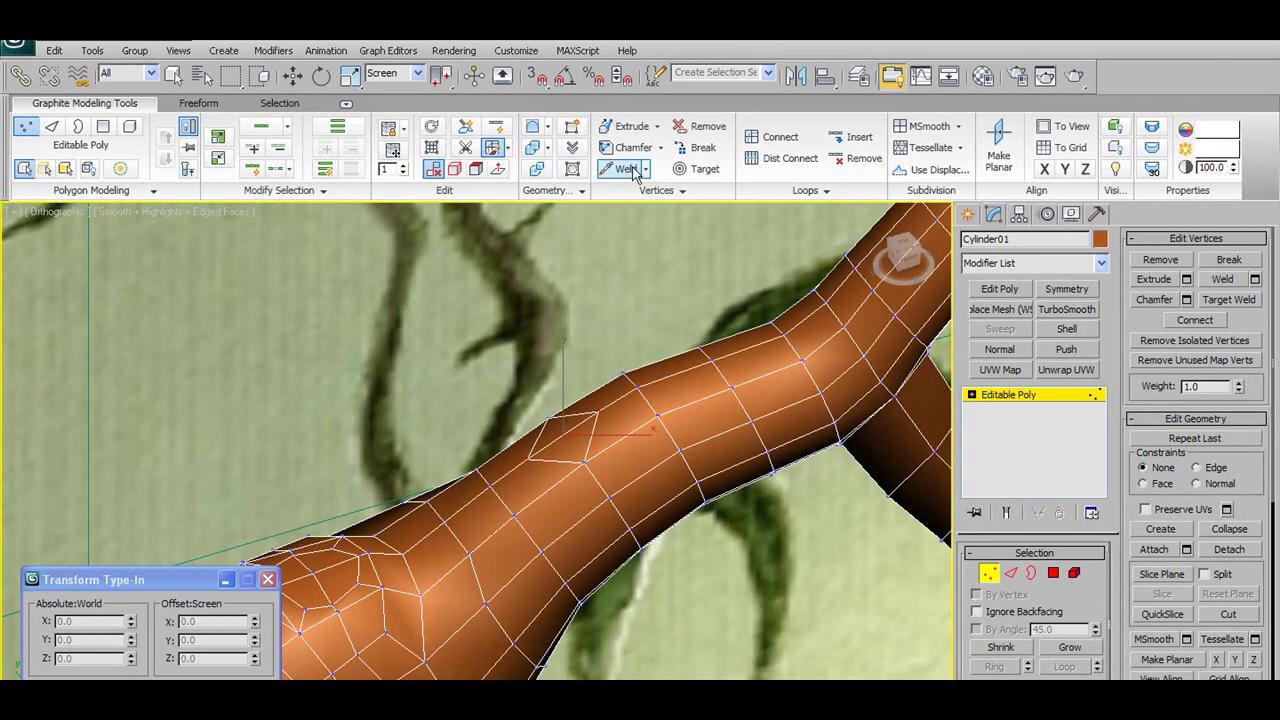
click(645, 168)
click(633, 408)
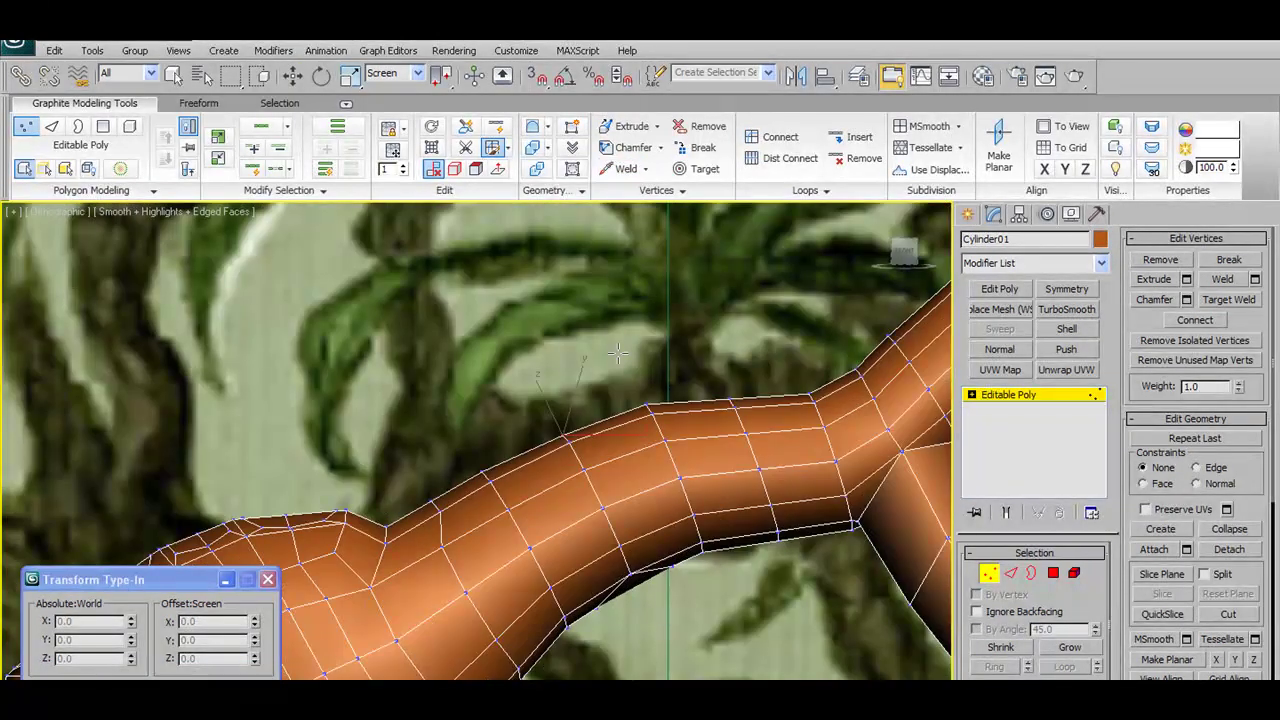
Chamfer the vertex on the upper branch bend by 0.786 into a small face
alt+middle_drag(656, 498, 638, 459)
key(w)
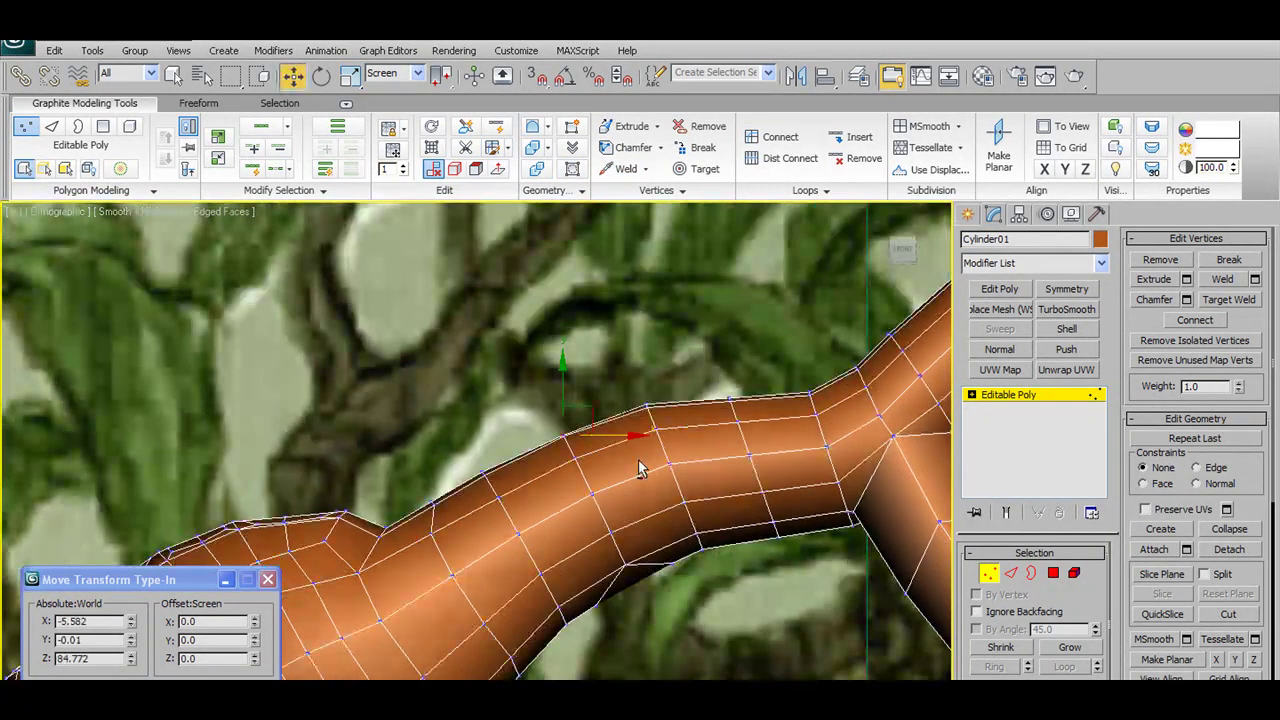
alt+middle_drag(588, 401, 622, 517)
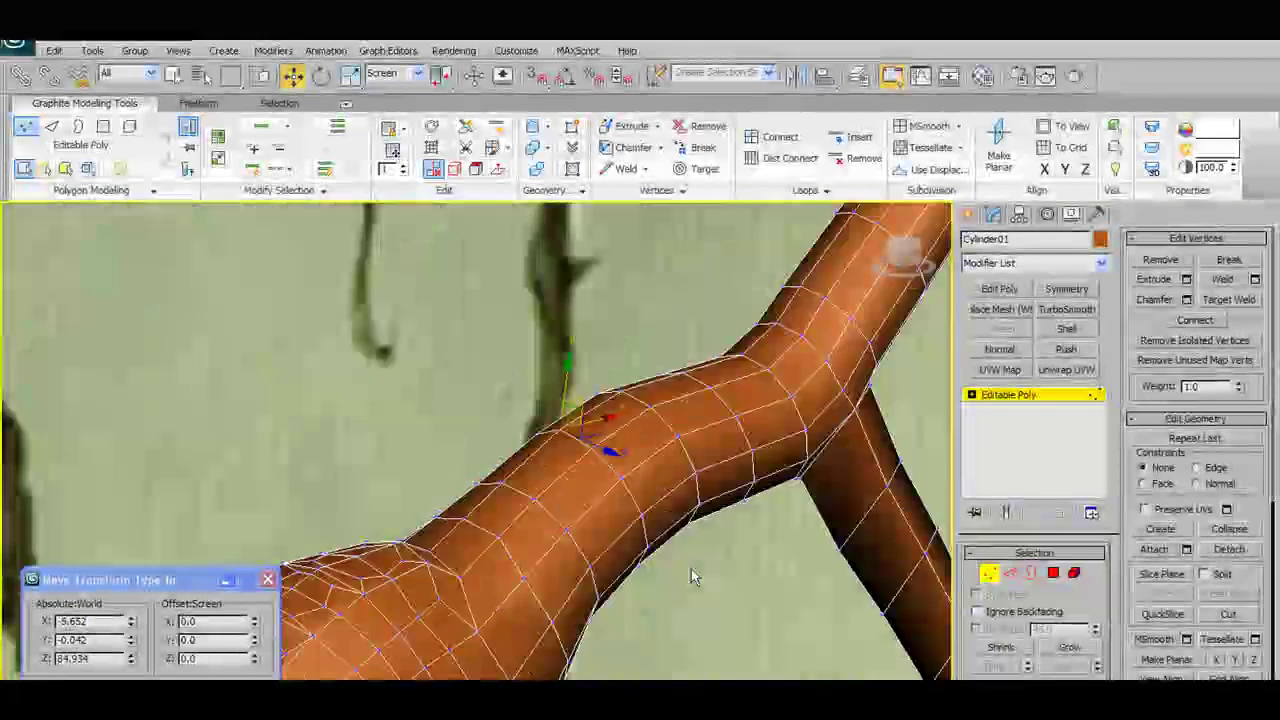
key(f)
scroll(602, 466, up, 2)
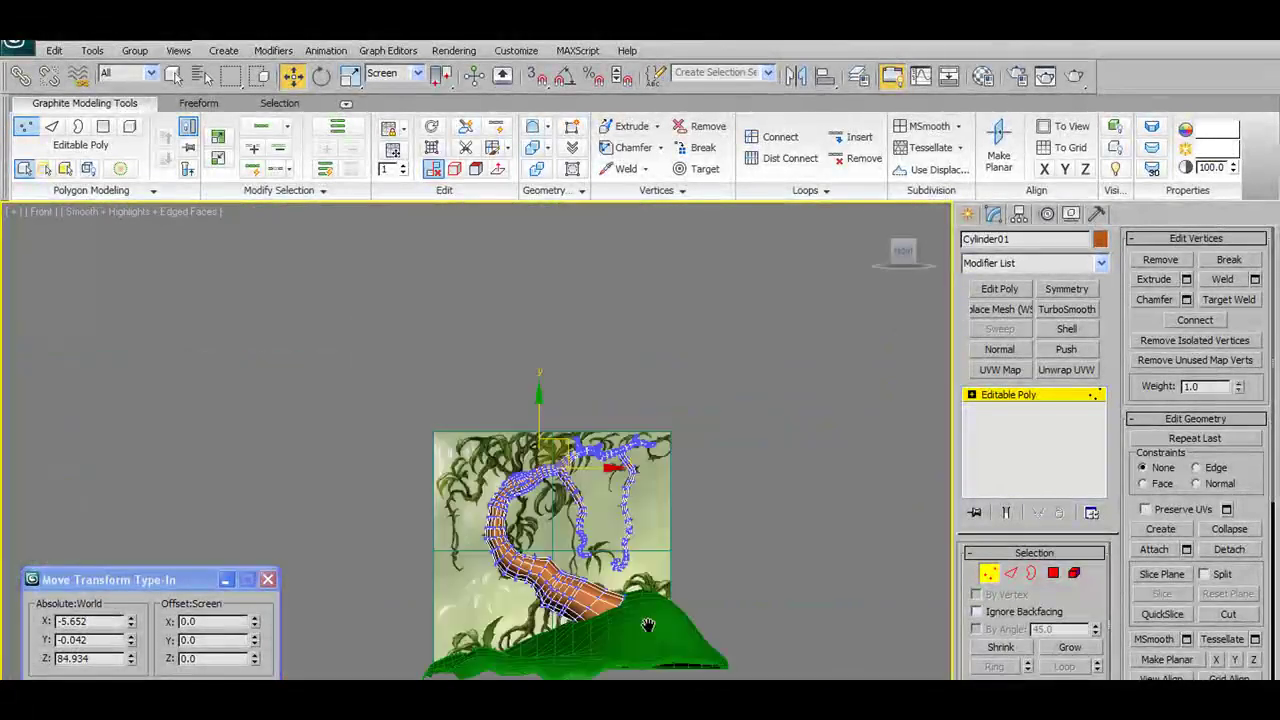
scroll(695, 418, up, 4)
scroll(695, 418, up, 3)
mouse_move(695, 418)
middle_down()
mouse_move(737, 486)
mouse_move(810, 512)
mouse_move(668, 470)
middle_up()
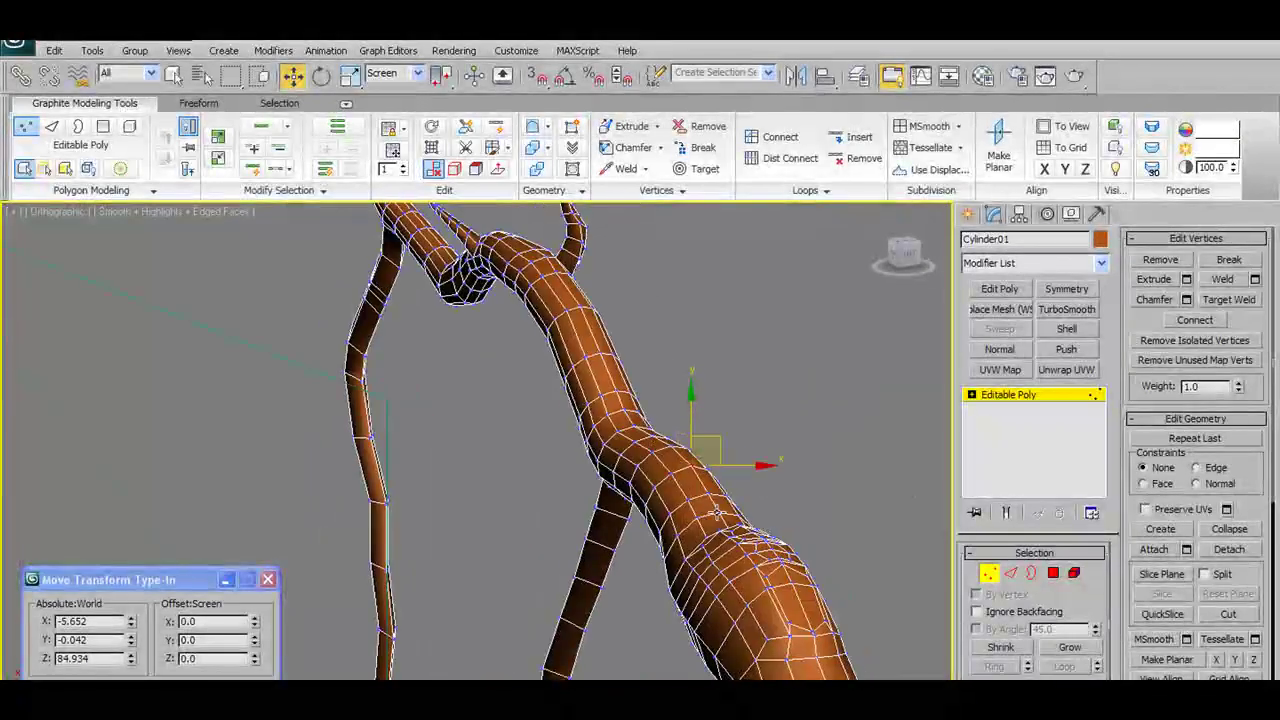
mouse_move(766, 517)
alt+middle_down()
mouse_move(777, 566)
mouse_move(606, 523)
alt+middle_up()
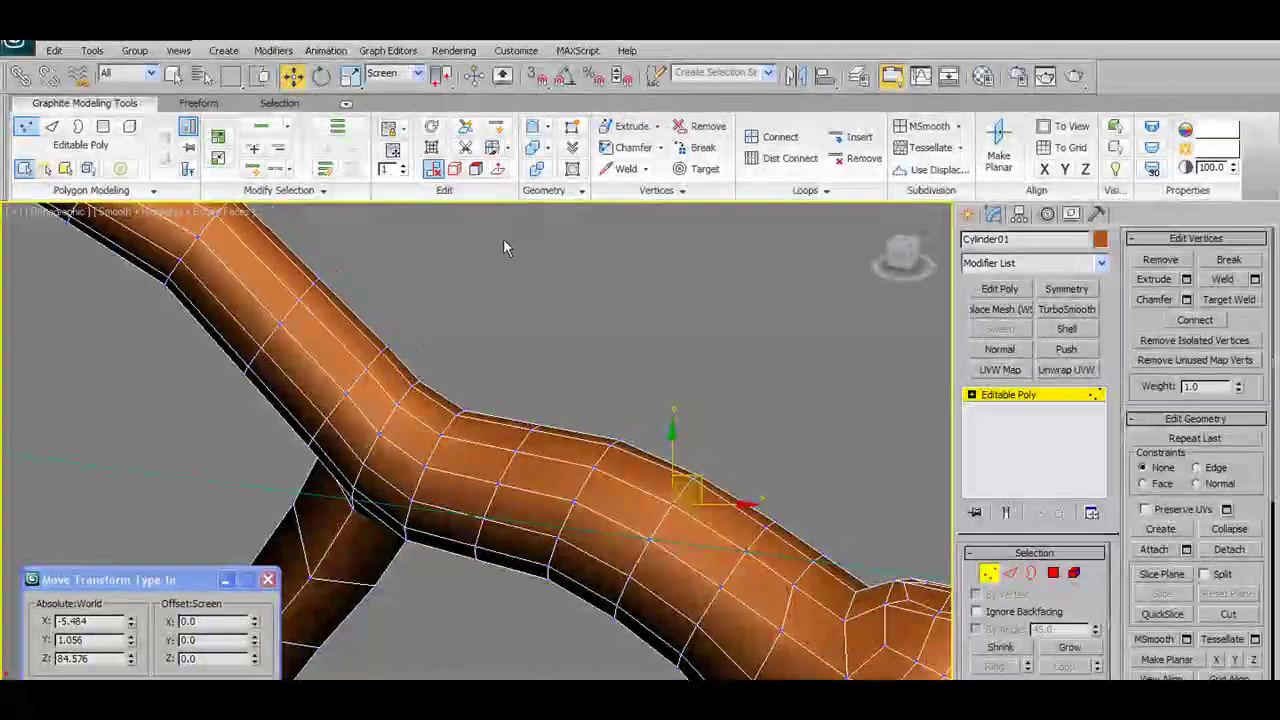
shift+click(633, 147)
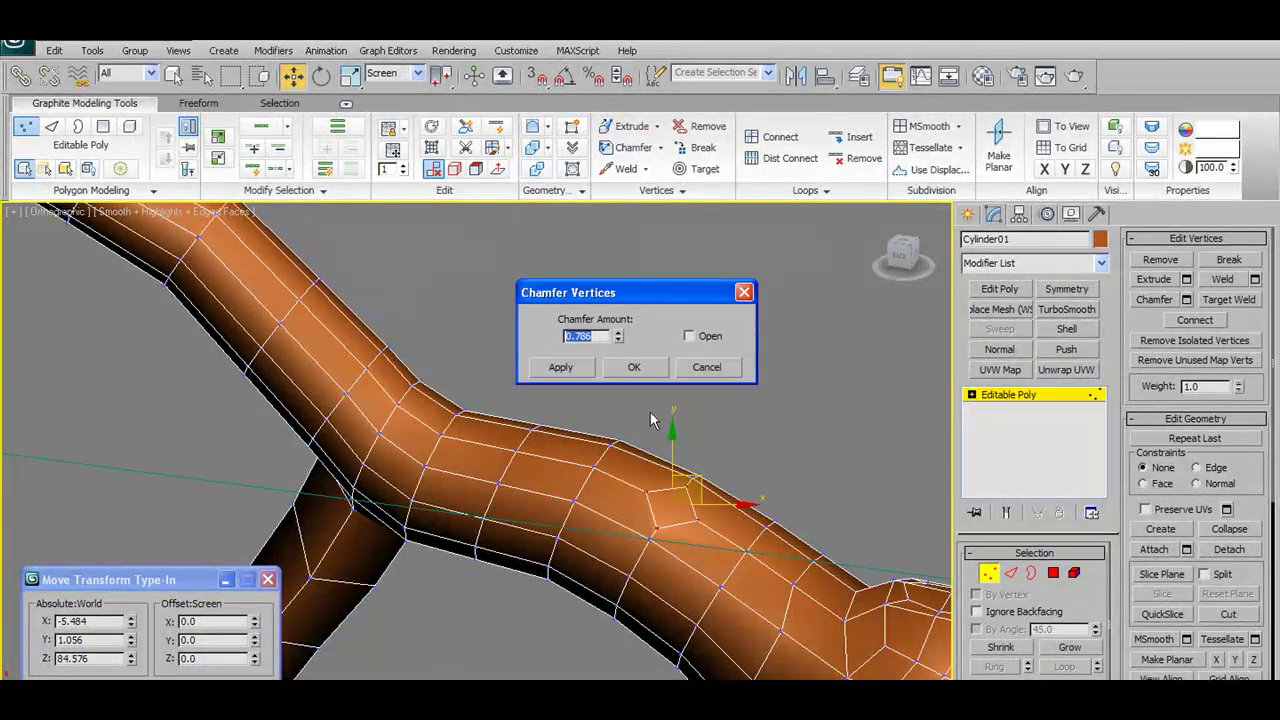
click(634, 367)
alt+middle_drag(737, 557, 718, 559)
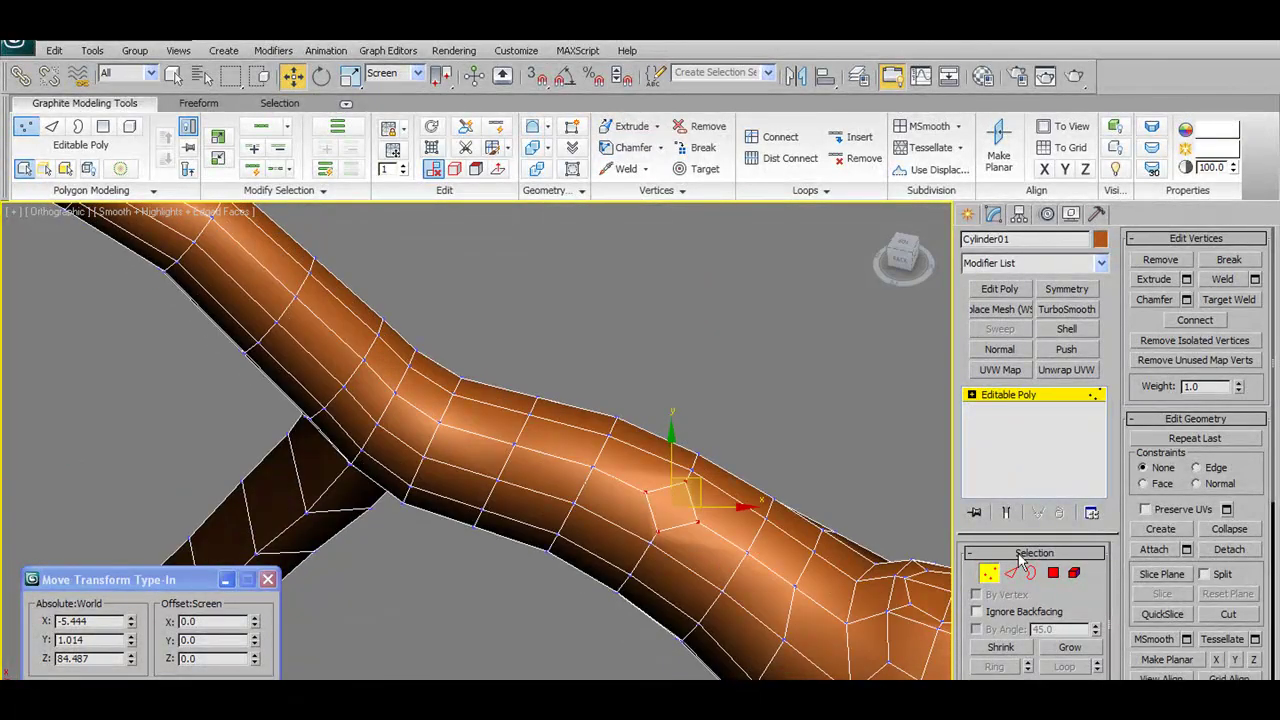
Leave vertex editing and switch to Polygon sub-object level
click(988, 572)
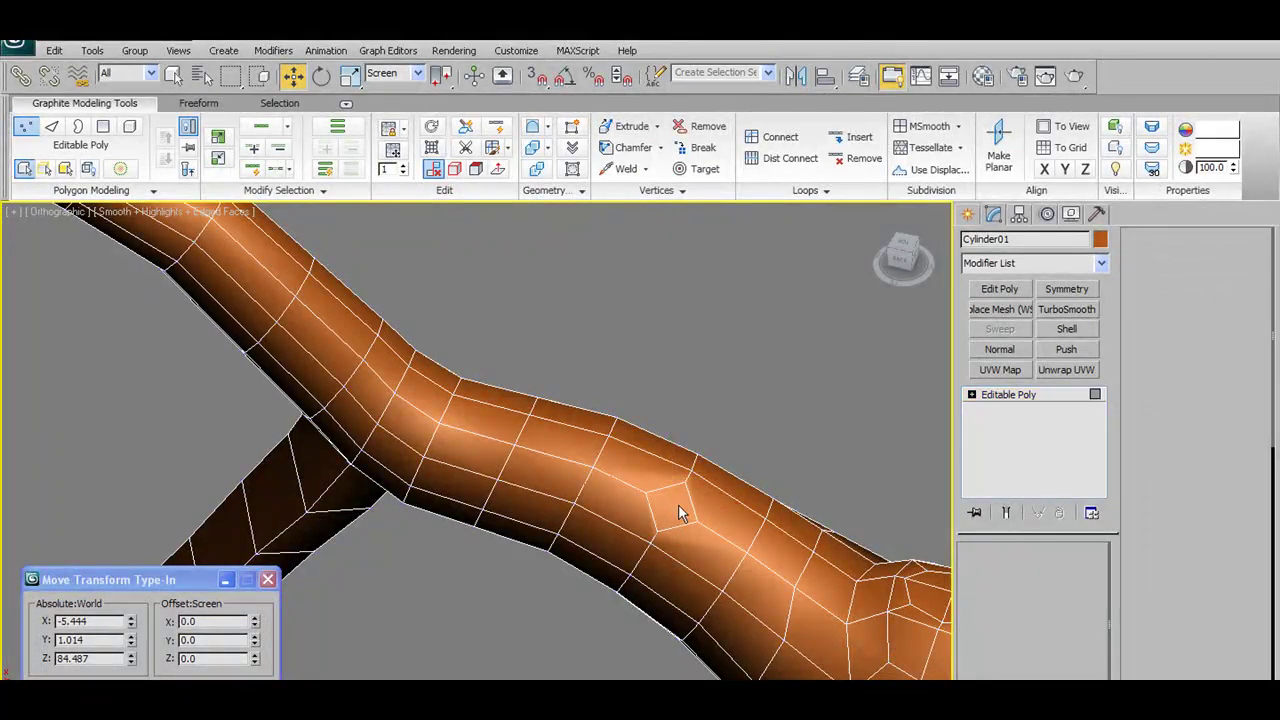
key(4)
mouse_move(680, 514)
middle_down()
mouse_move(607, 525)
mouse_move(388, 452)
middle_up()
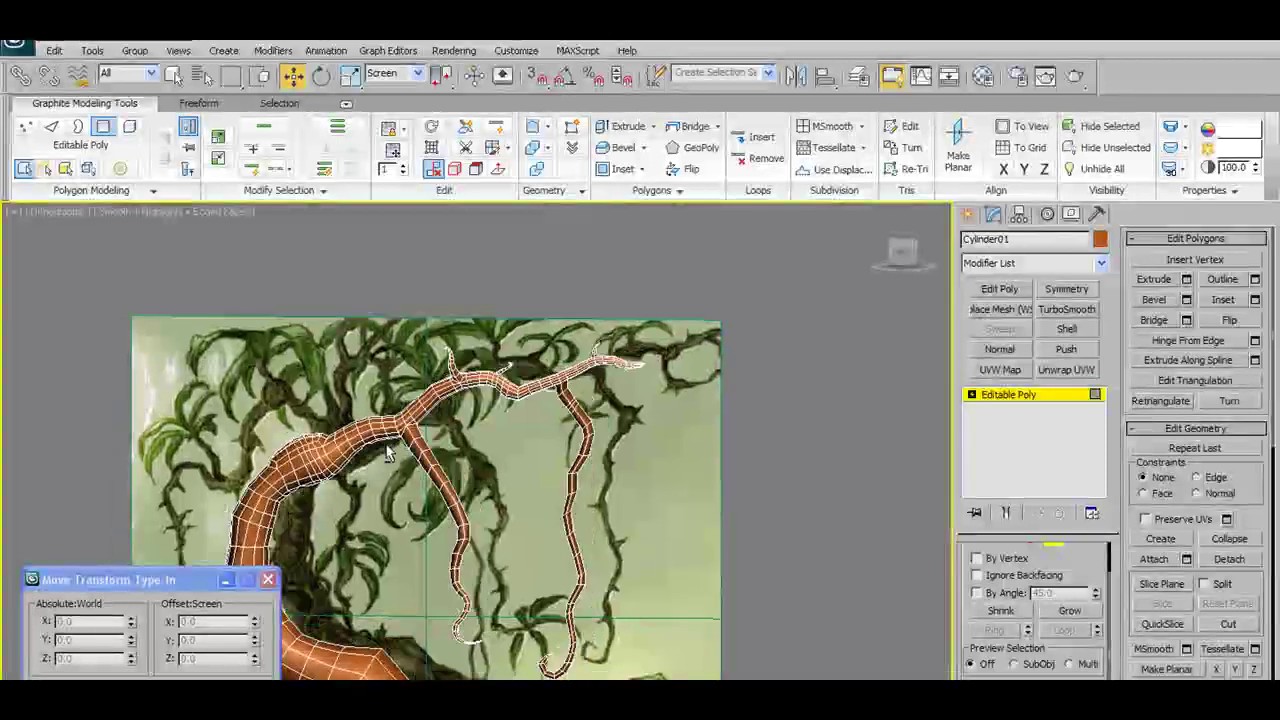
Select the small chamfered face on the upper branch
scroll(388, 452, up, 5)
alt+middle_drag(566, 508, 601, 482)
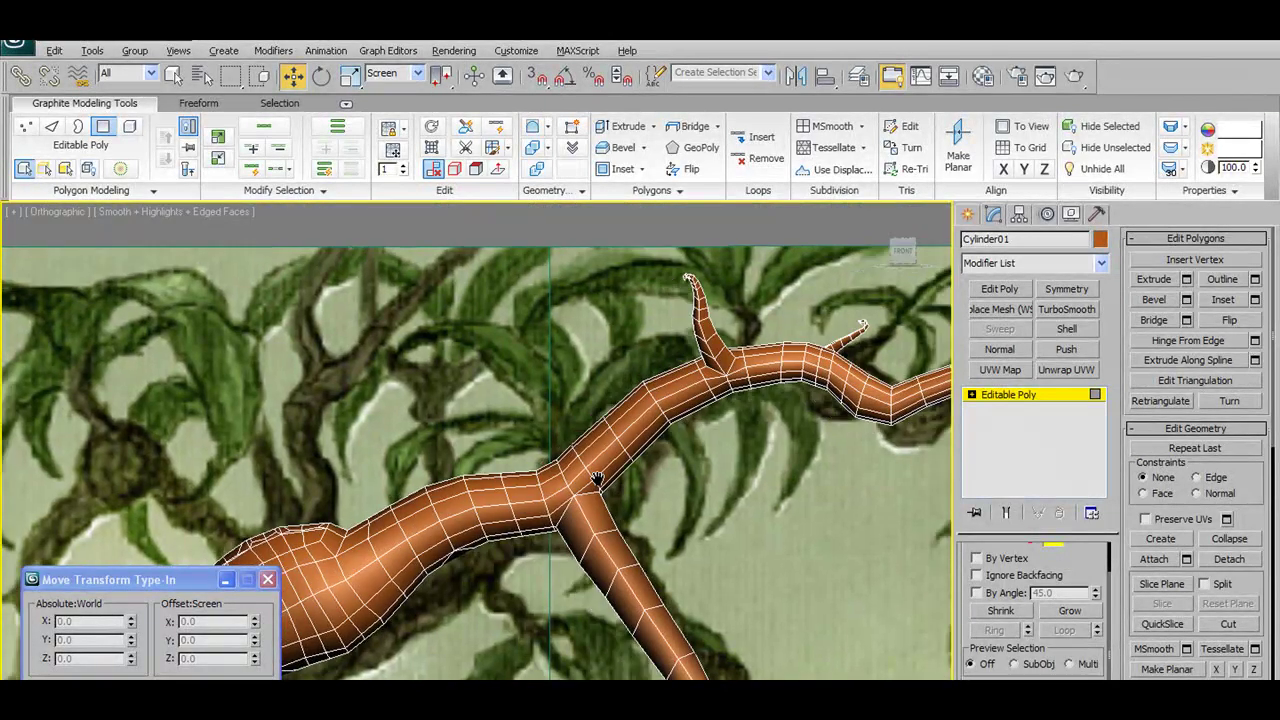
scroll(600, 481, down, 4)
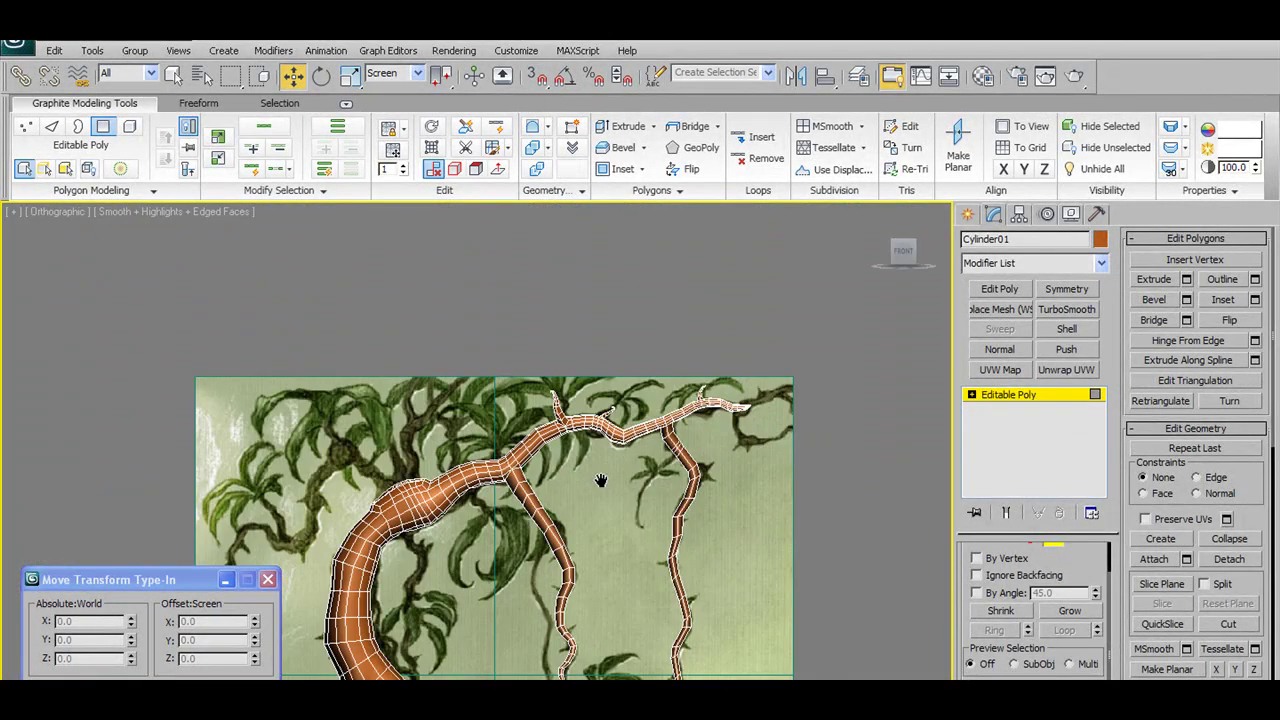
alt+middle_drag(600, 481, 720, 485)
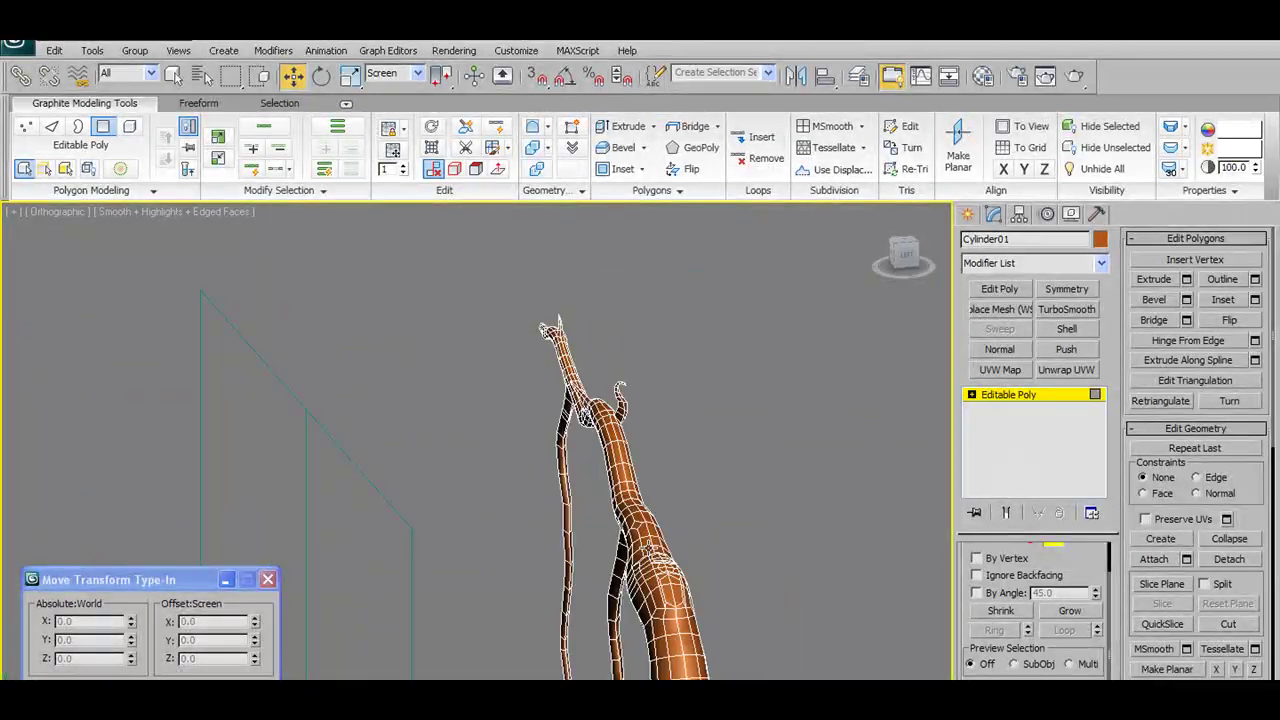
scroll(620, 563, up, 3)
scroll(664, 575, up, 3)
scroll(683, 543, up, 3)
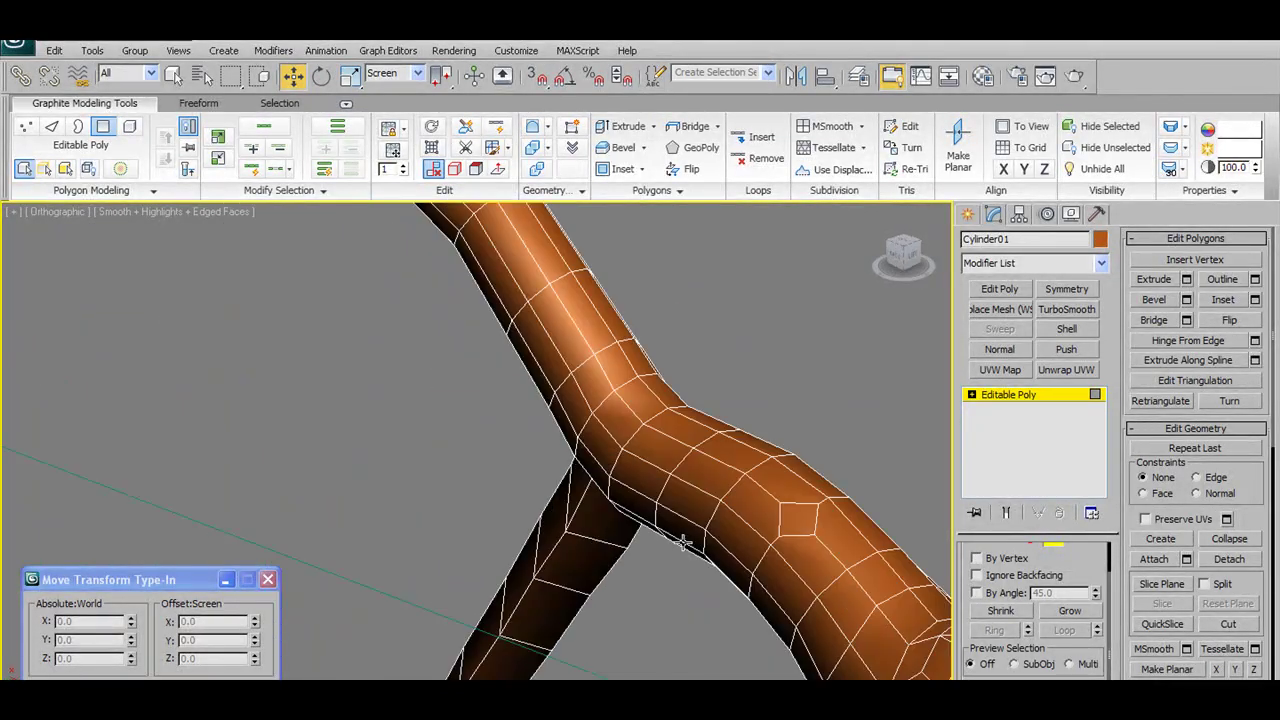
scroll(683, 543, up, 2)
click(749, 541)
scroll(749, 541, up, 2)
mouse_move(797, 553)
middle_down()
mouse_move(608, 517)
mouse_move(635, 532)
middle_up()
Scale the chamfered face using the Local coordinate system
key(r)
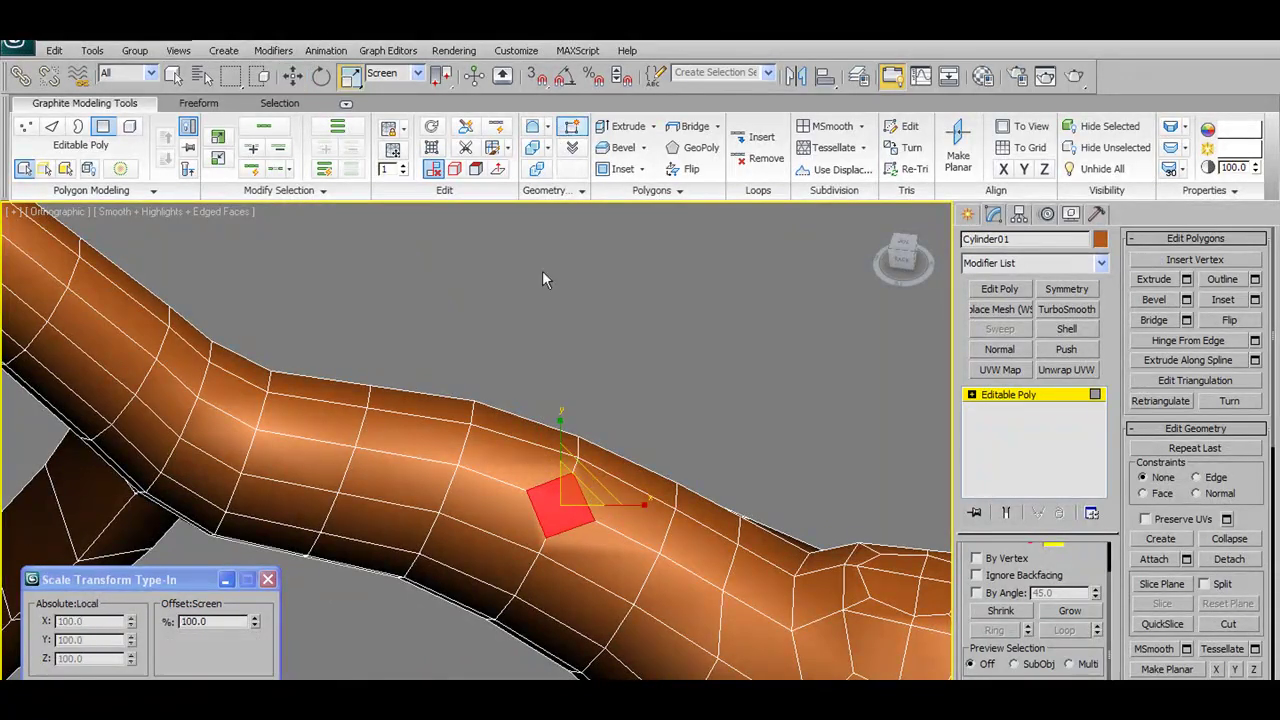
click(400, 73)
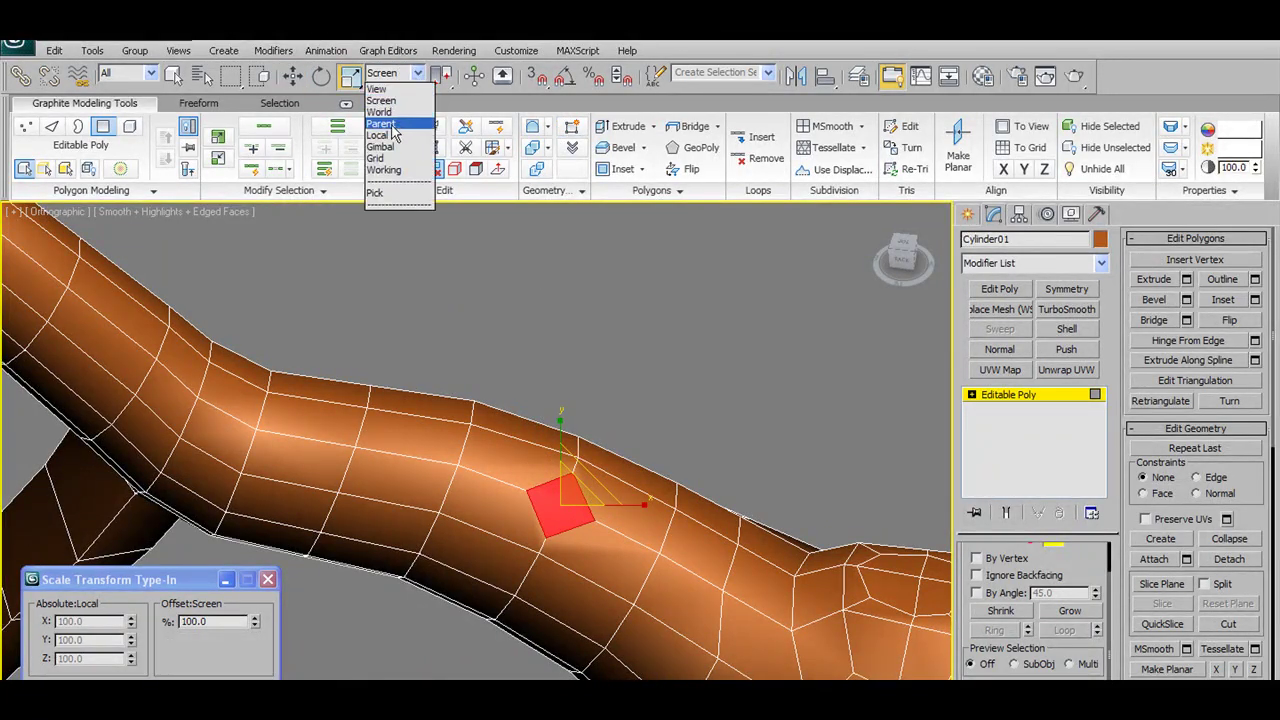
click(393, 135)
alt+middle_drag(560, 520, 587, 527)
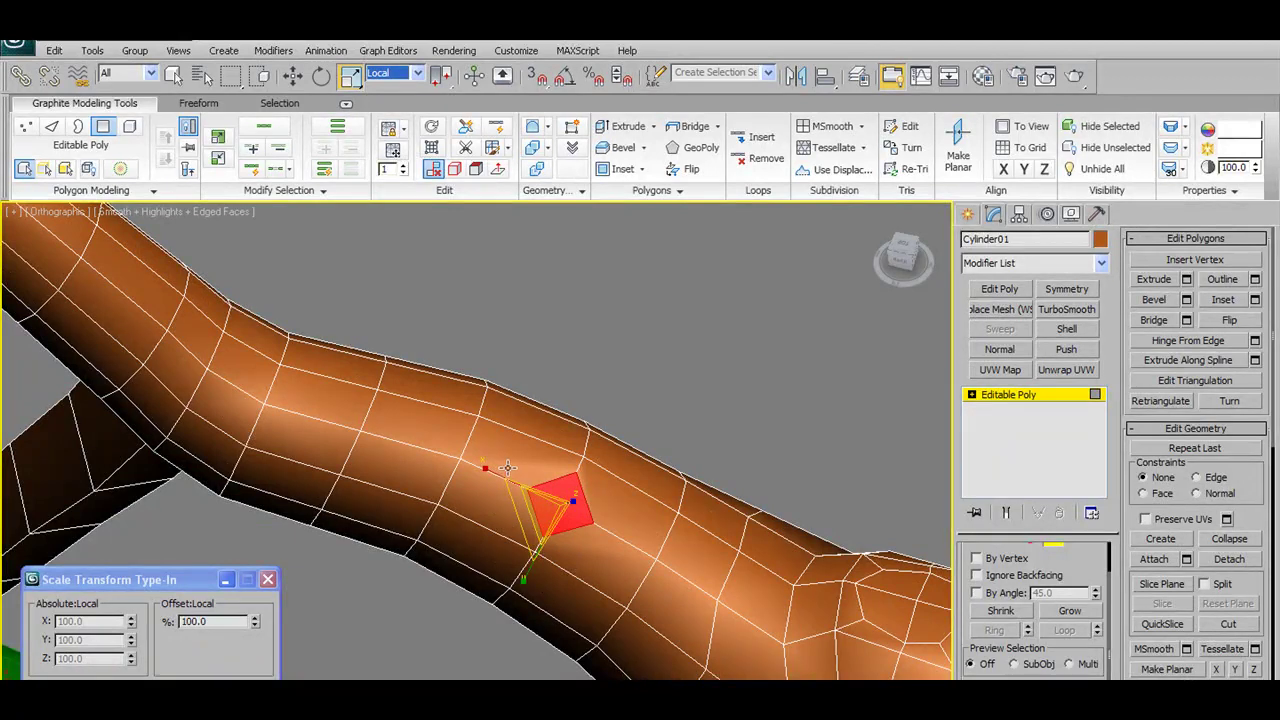
drag(486, 471, 471, 457)
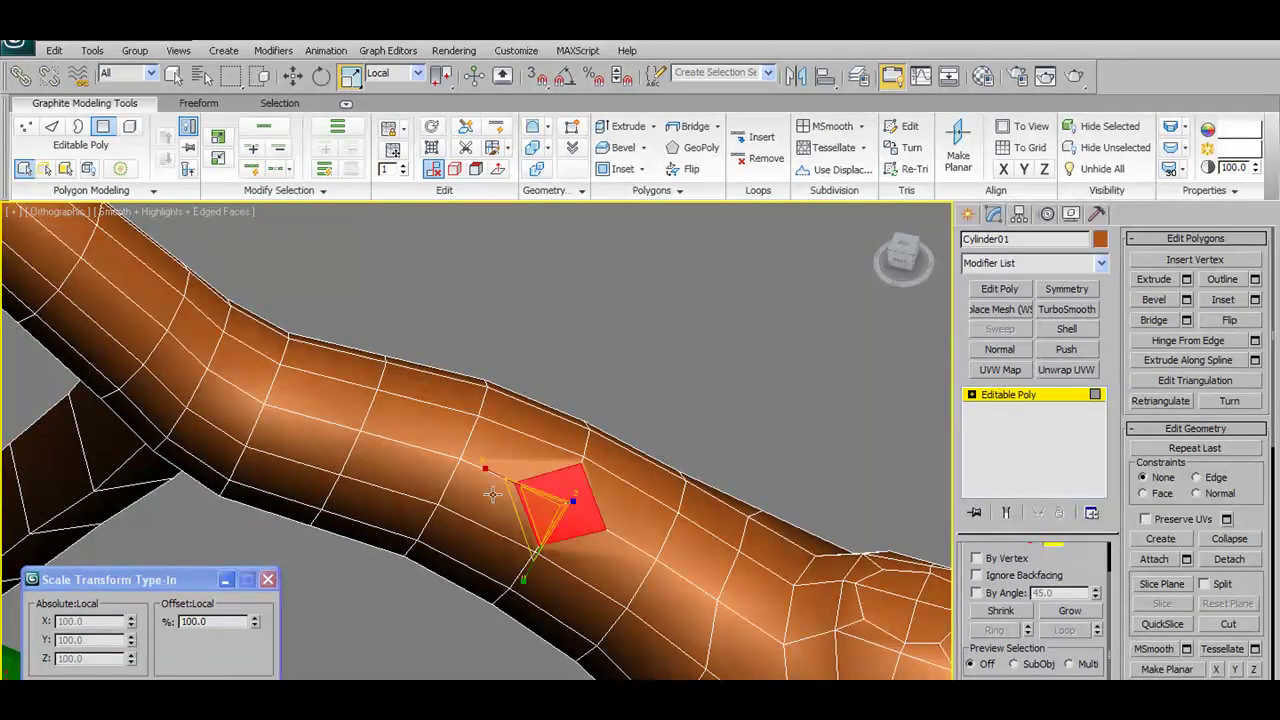
alt+middle_drag(480, 463, 654, 467)
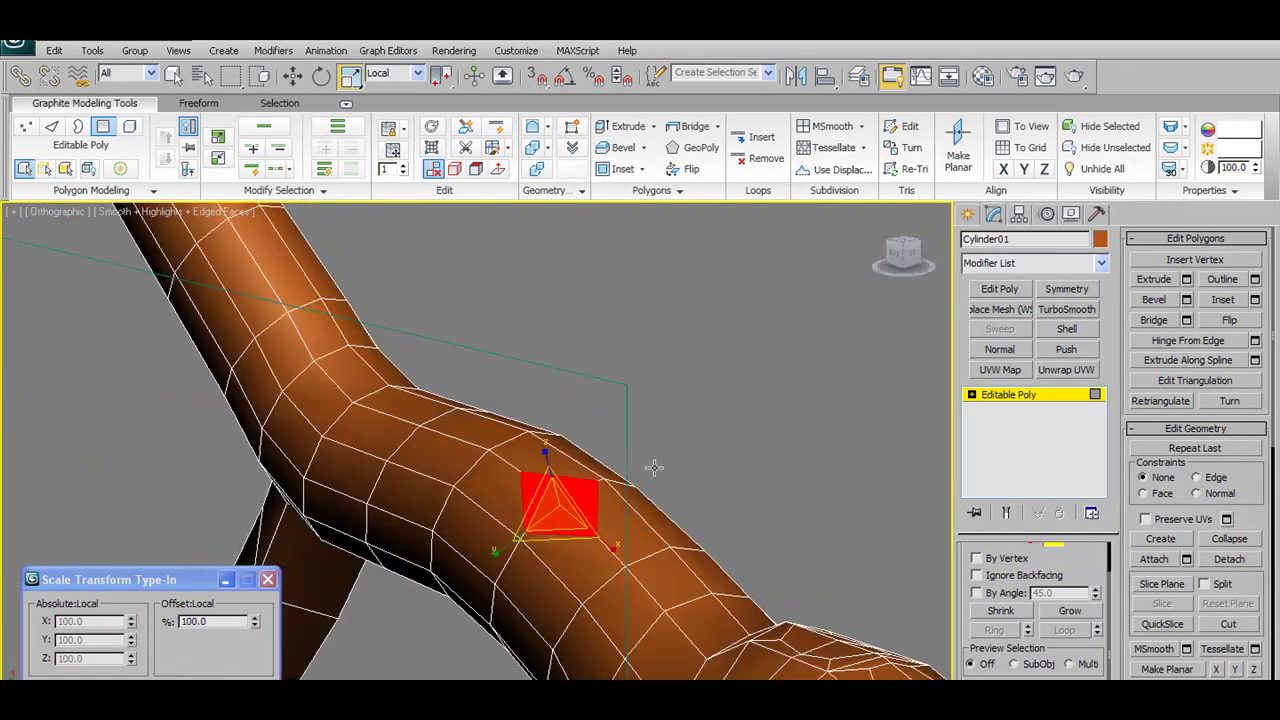
Switch to Vertex mode and turn on Target Weld to tidy the surrounding vertices
key(1)
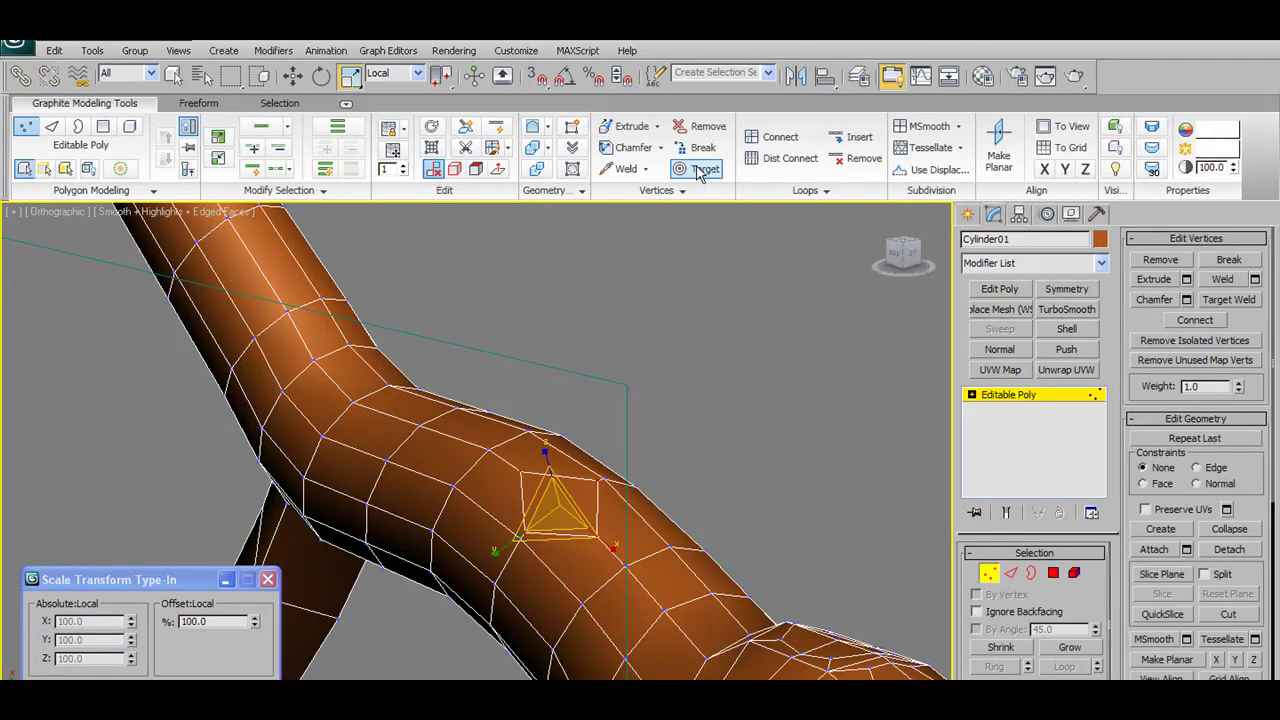
click(700, 168)
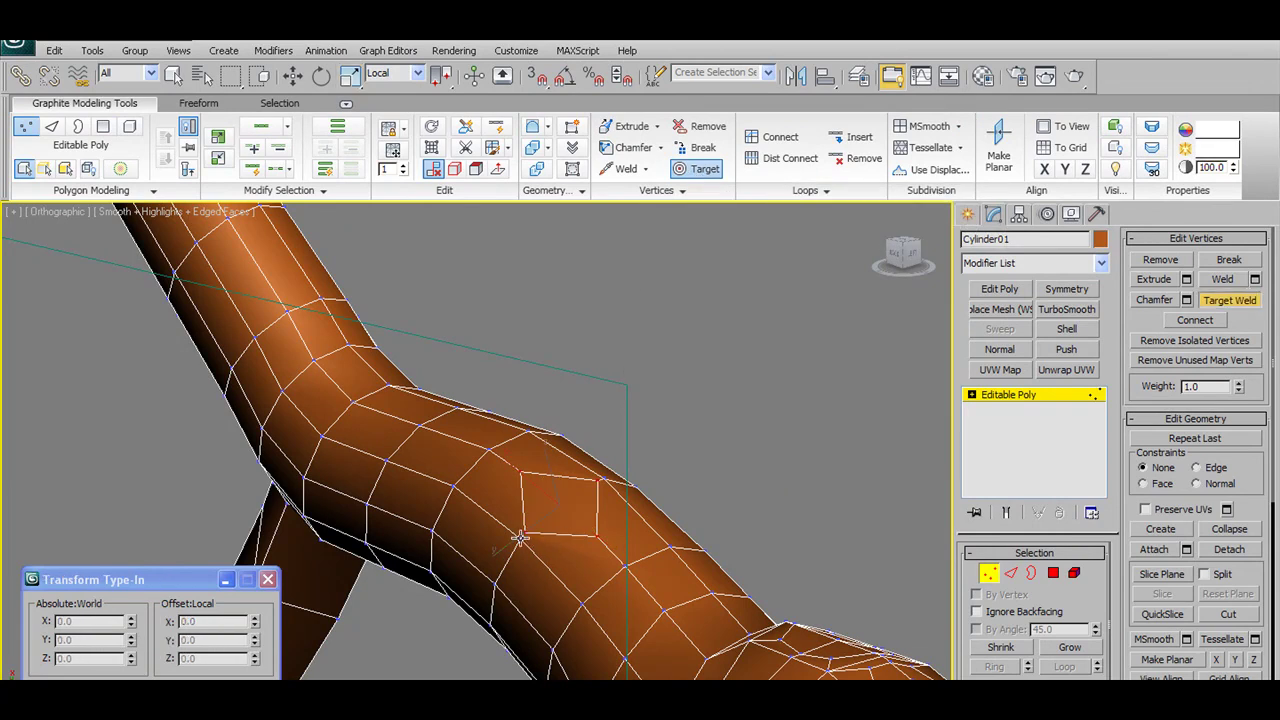
alt+middle_drag(646, 509, 600, 534)
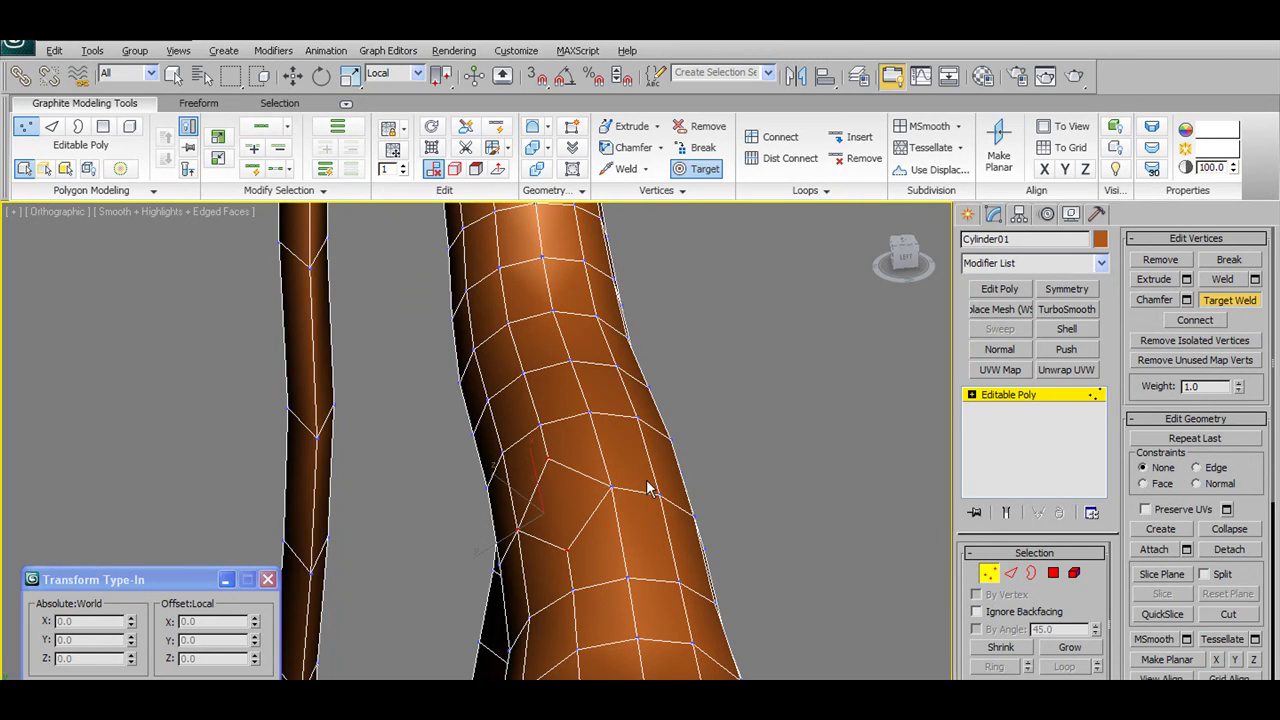
alt+middle_drag(646, 479, 549, 465)
Select the branch face in Polygon mode, check it against the reference, and exit polygon editing
click(1053, 572)
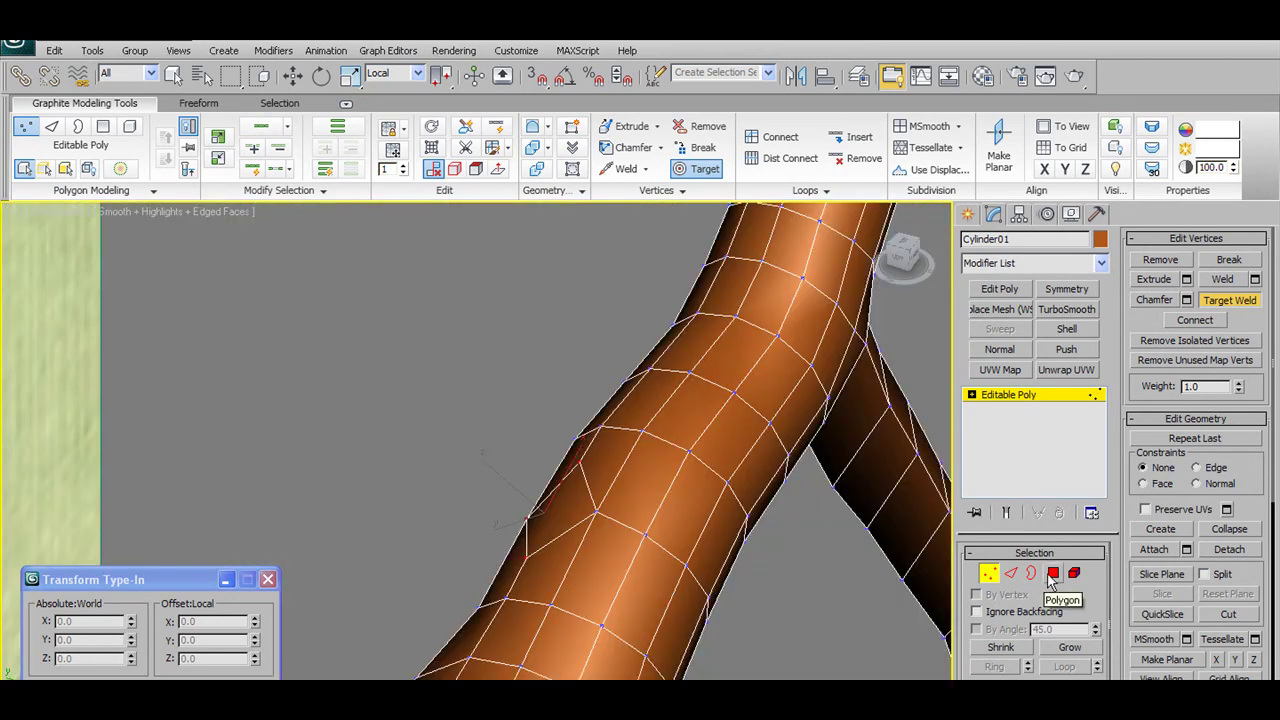
click(565, 505)
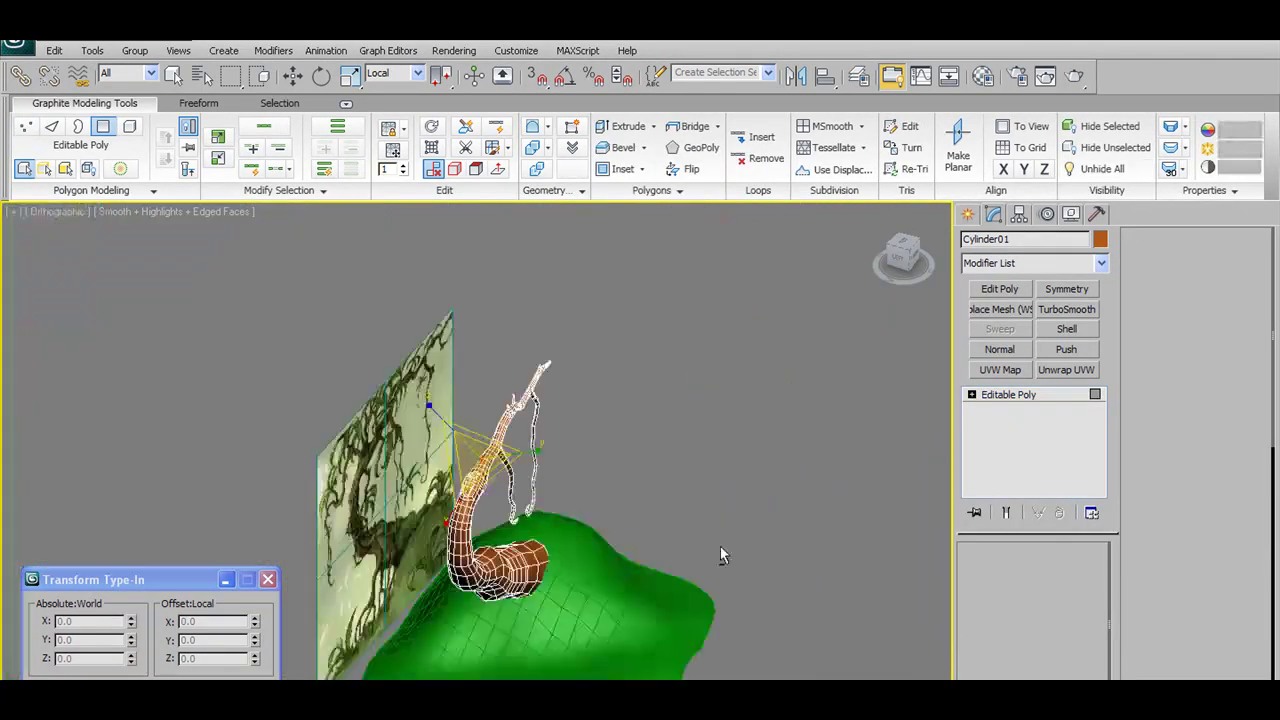
alt+middle_drag(615, 484, 558, 509)
scroll(563, 520, up, 3)
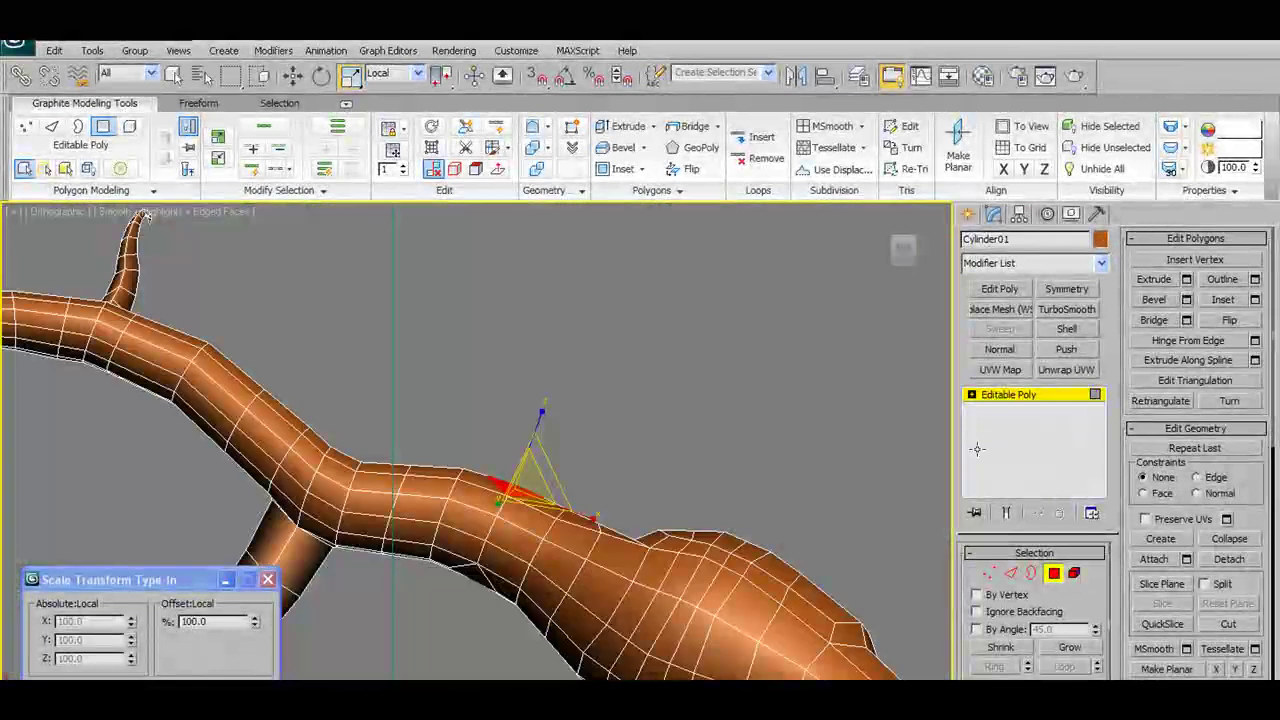
alt+middle_drag(637, 472, 933, 508)
scroll(671, 472, down, 5)
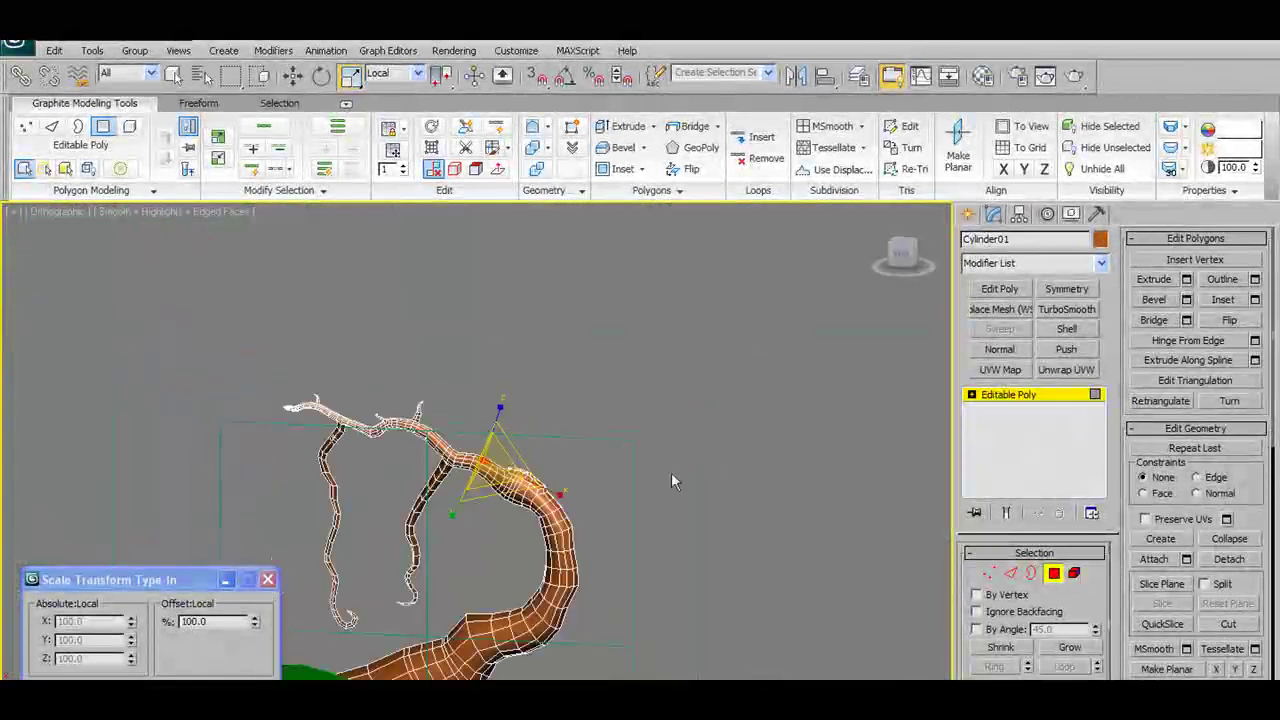
scroll(591, 496, up, 5)
mouse_move(597, 503)
alt+middle_down()
mouse_move(602, 484)
mouse_move(555, 386)
alt+middle_up()
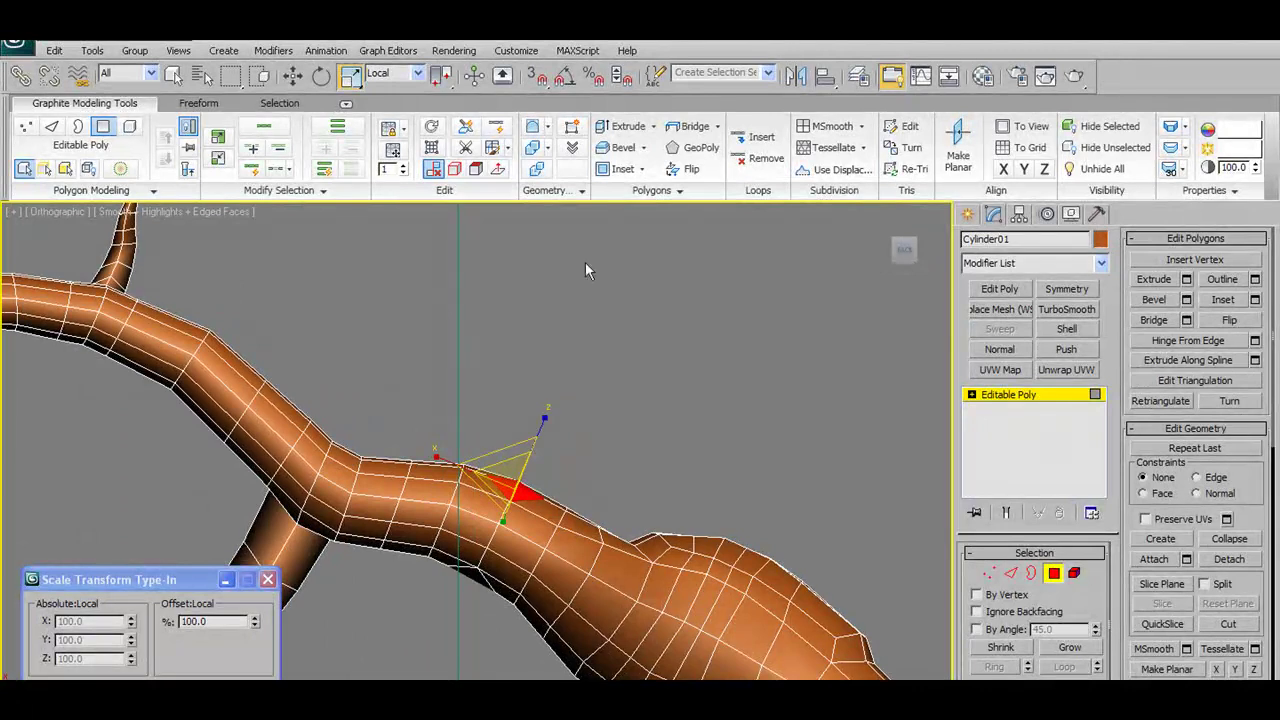
click(104, 127)
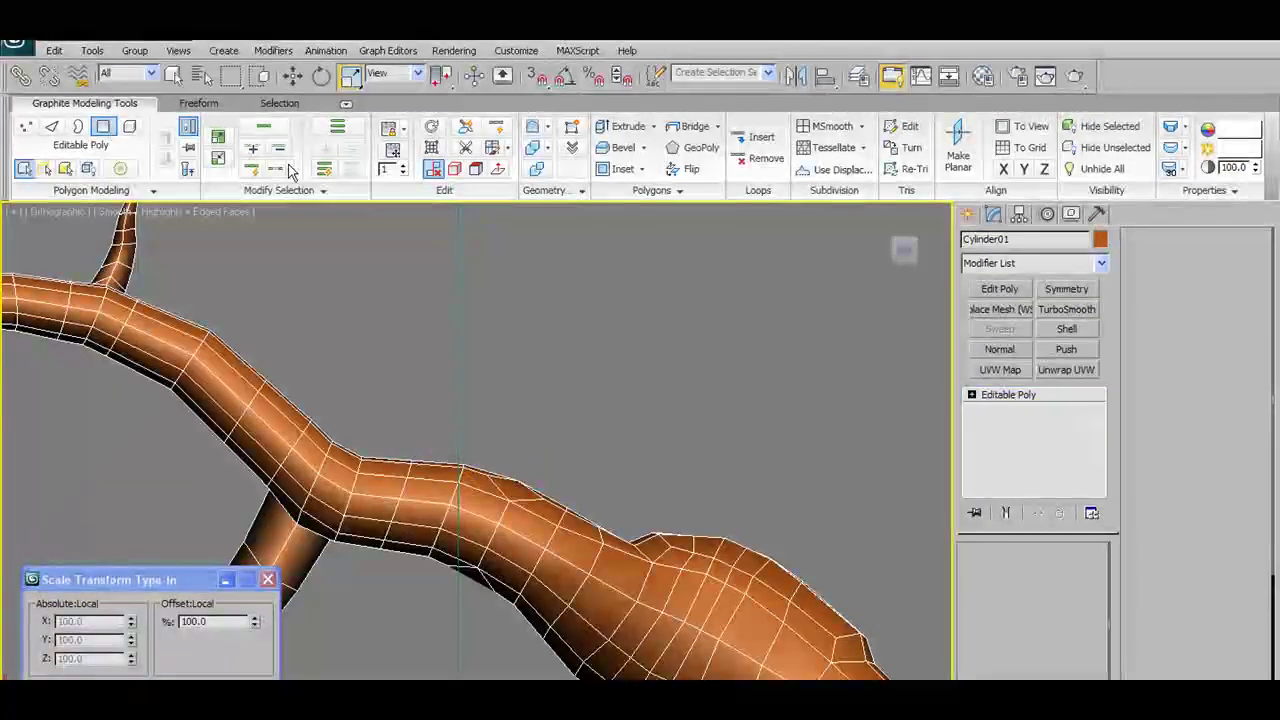
click(199, 103)
Draw a curled twig from the branch top with PolyDraw Branches, then frame the whole tree
click(343, 168)
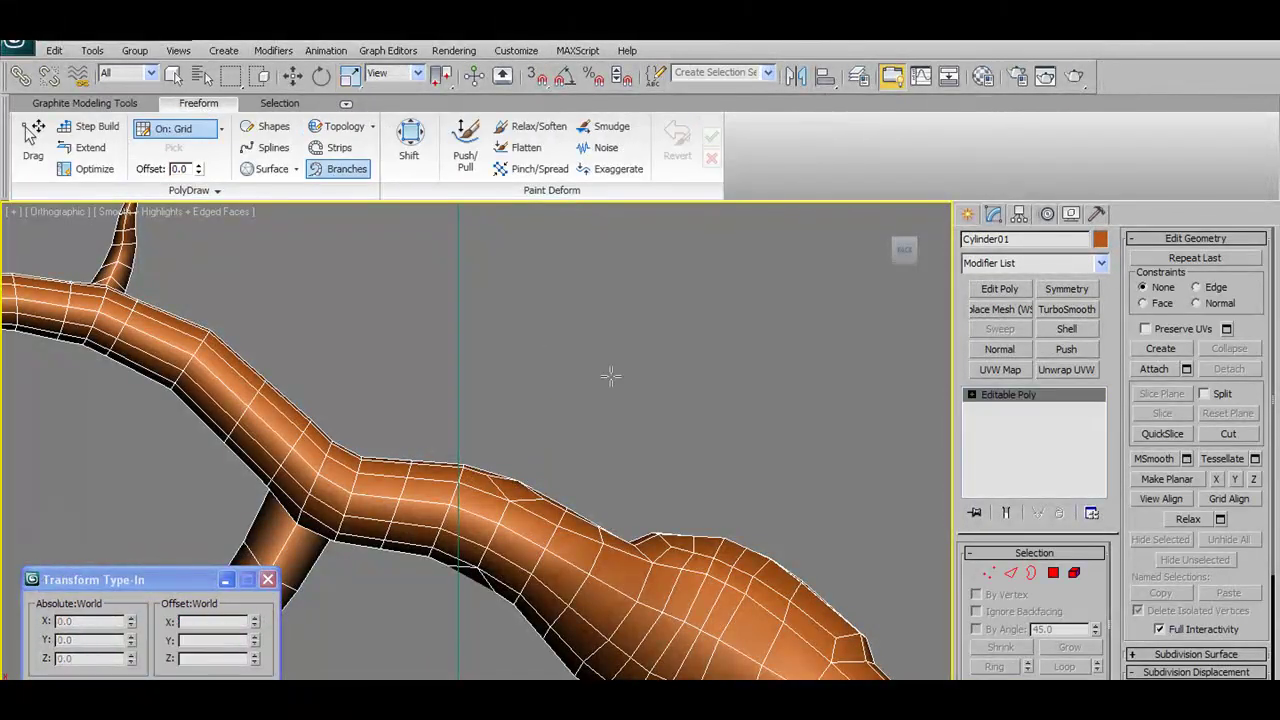
drag(516, 488, 634, 390)
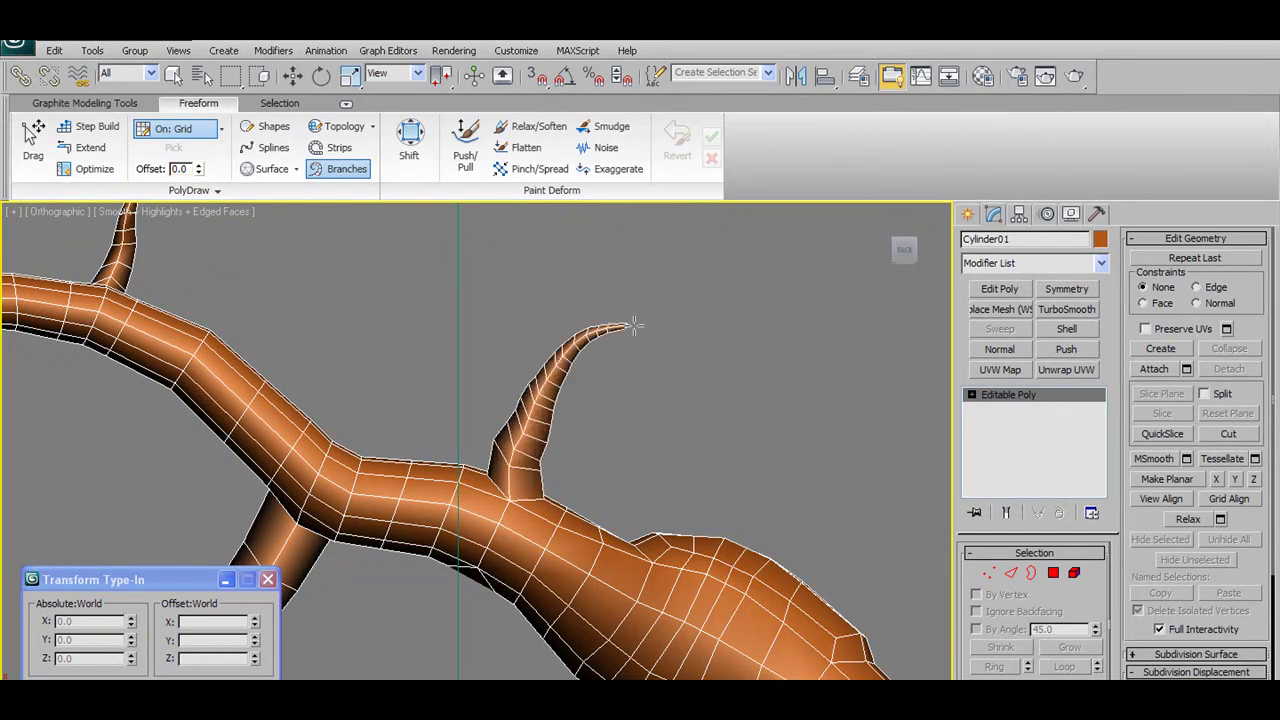
key(z)
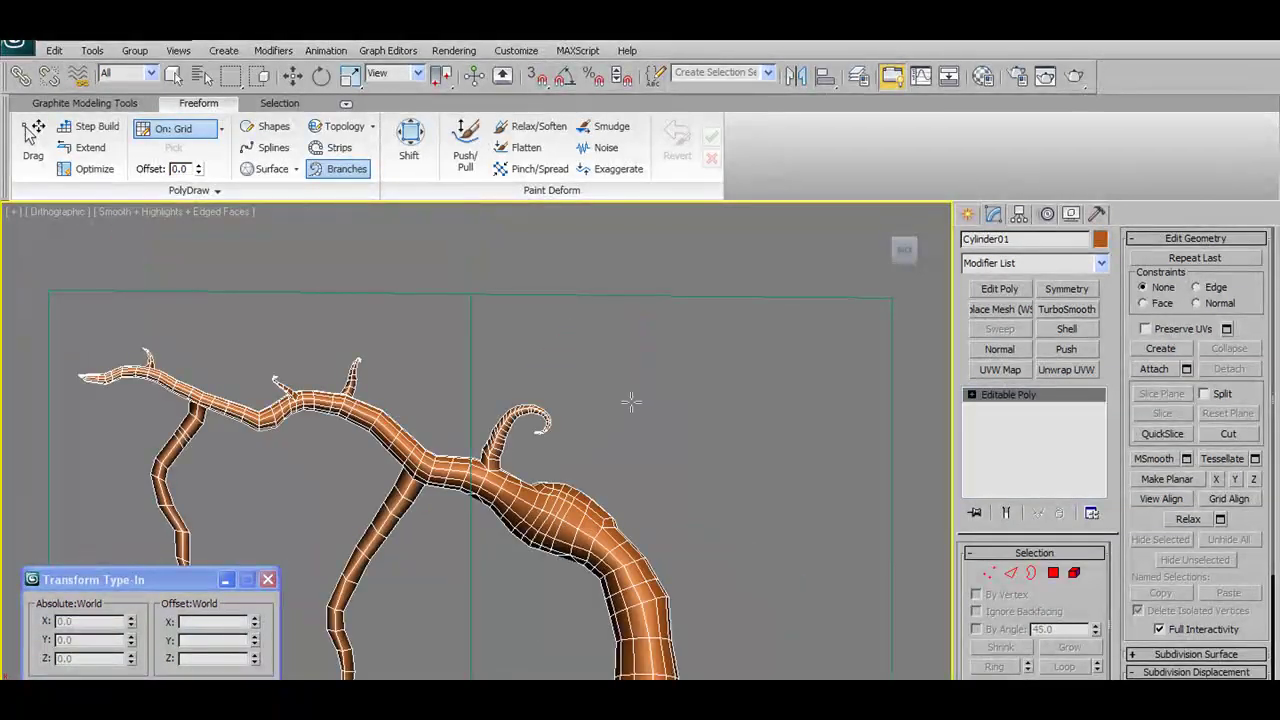
alt+middle_drag(630, 402, 629, 348)
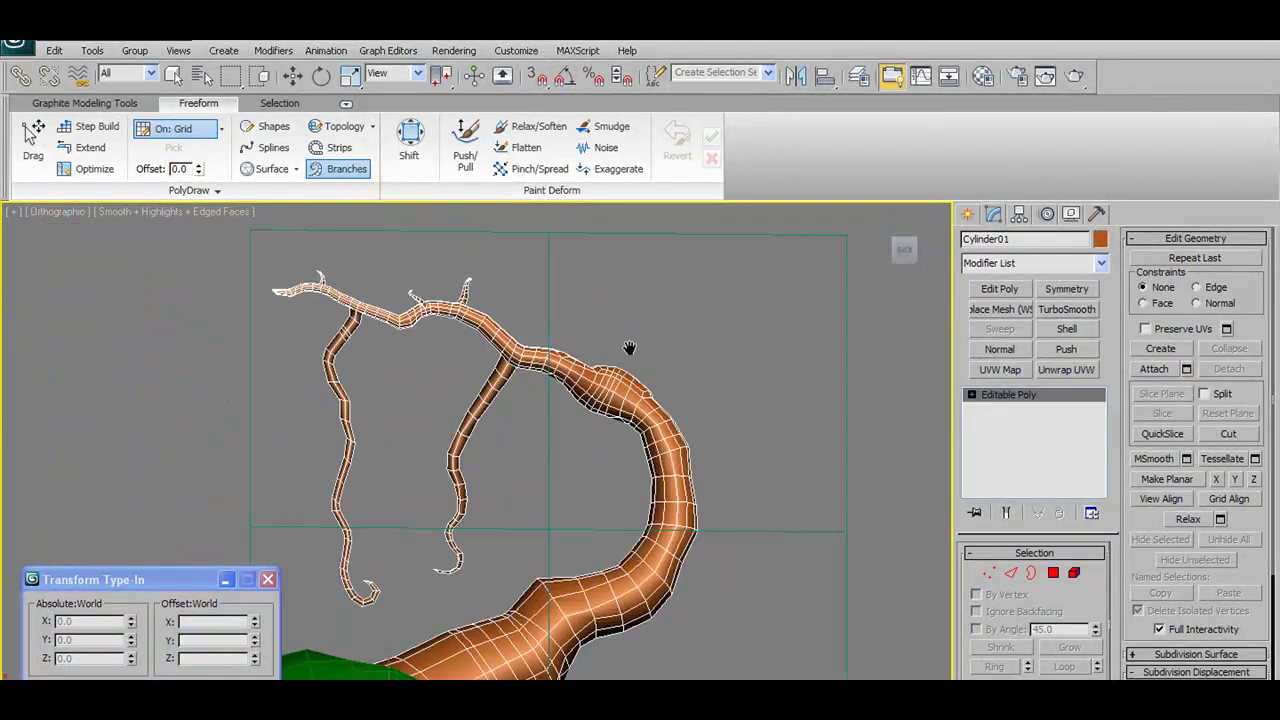
scroll(625, 353, up, 3)
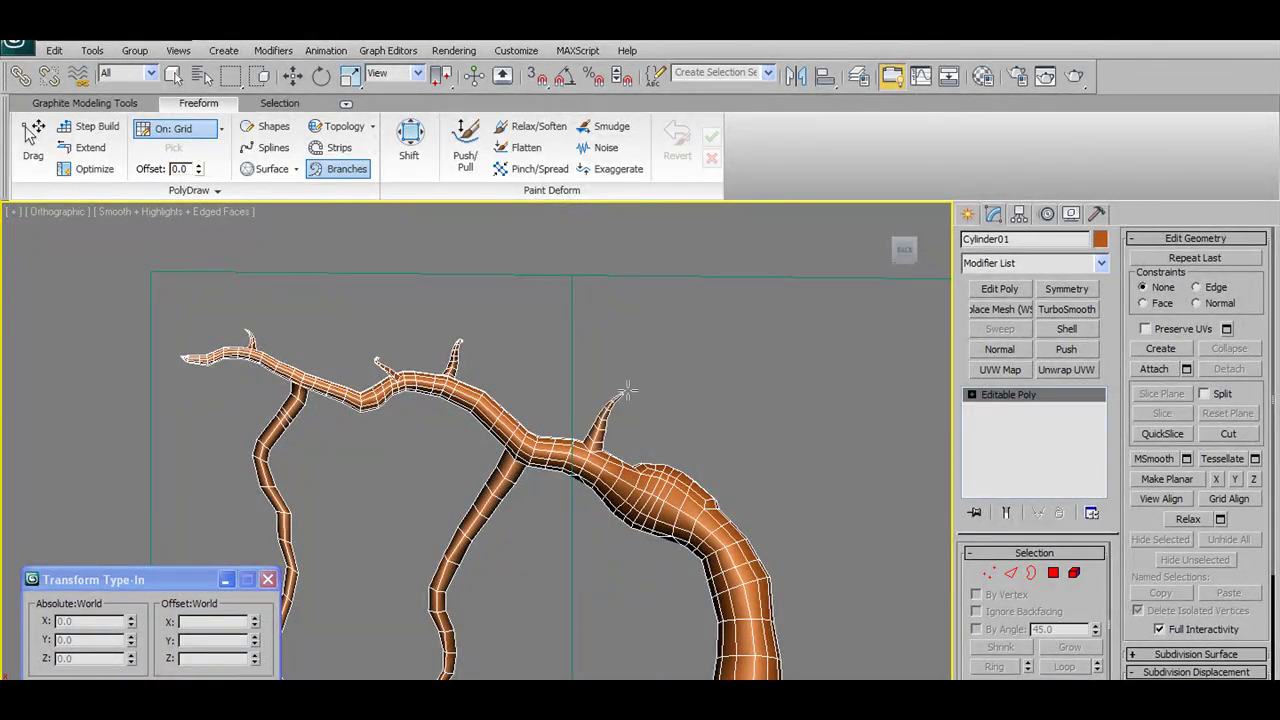
Drag two small pointed branch spikes out of the upper limb and check them against the painted reference
drag(597, 445, 628, 365)
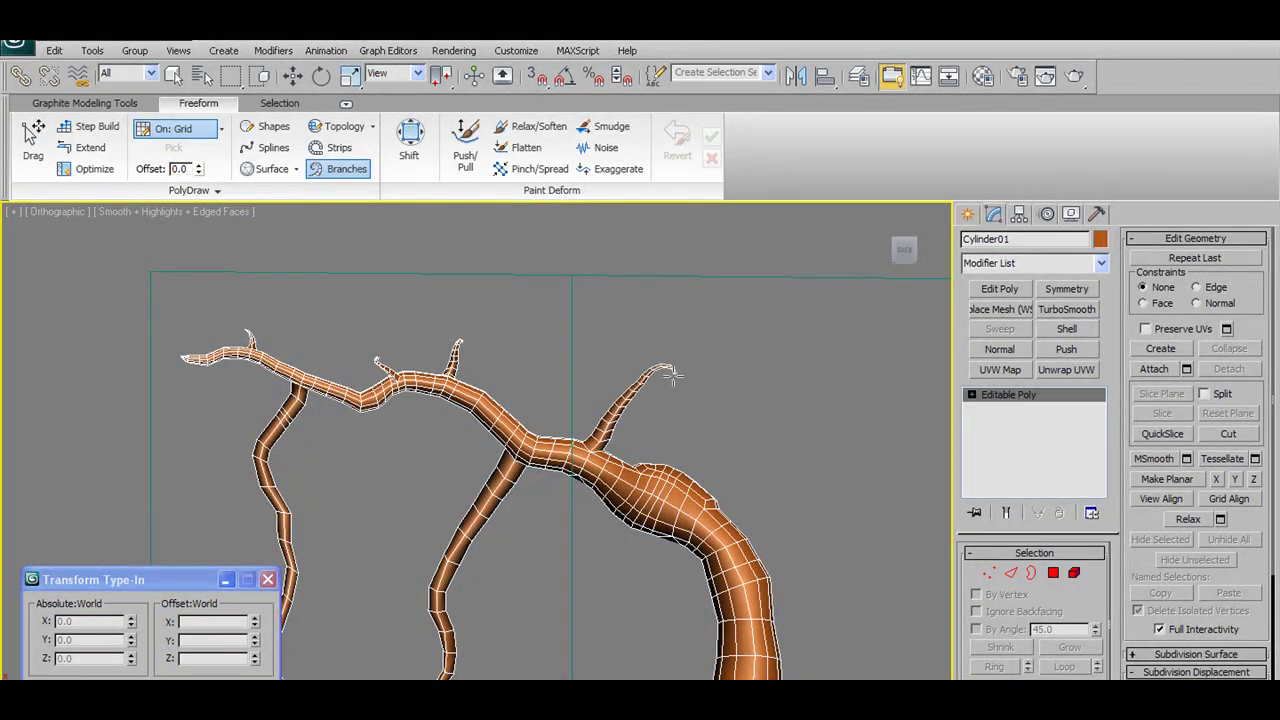
scroll(672, 375, down, 3)
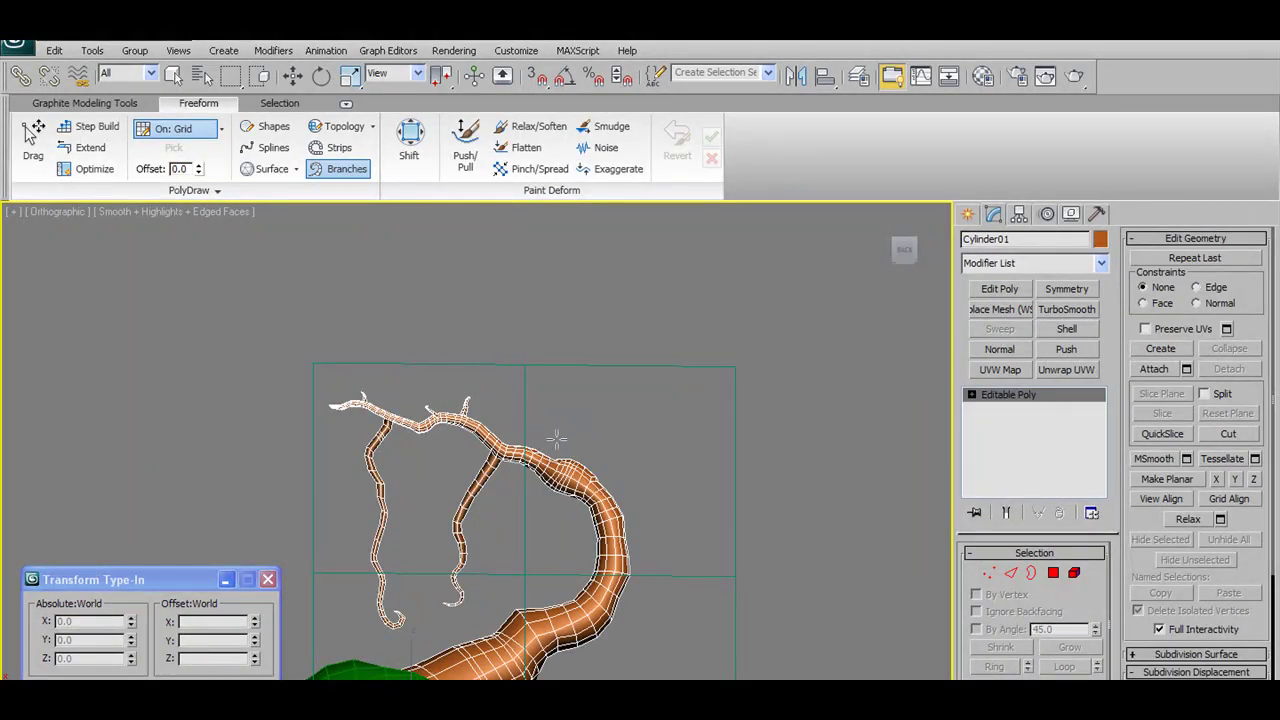
scroll(557, 438, up, 2)
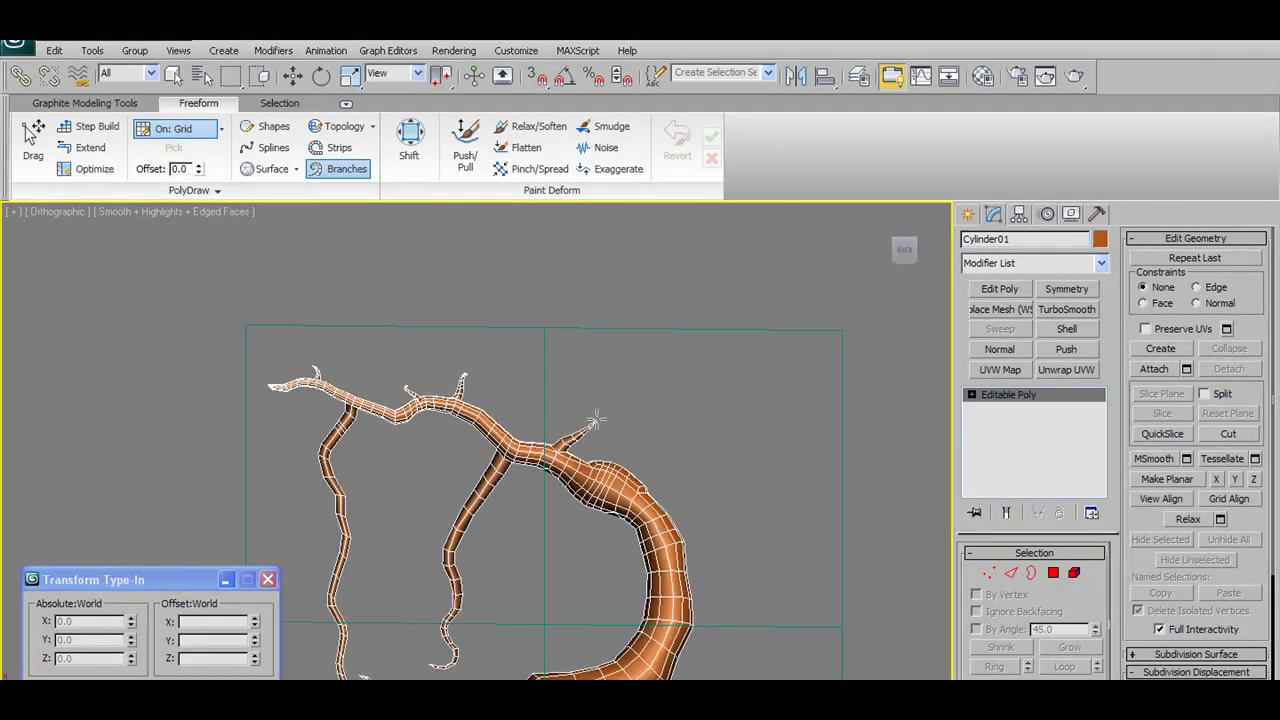
drag(557, 446, 579, 420)
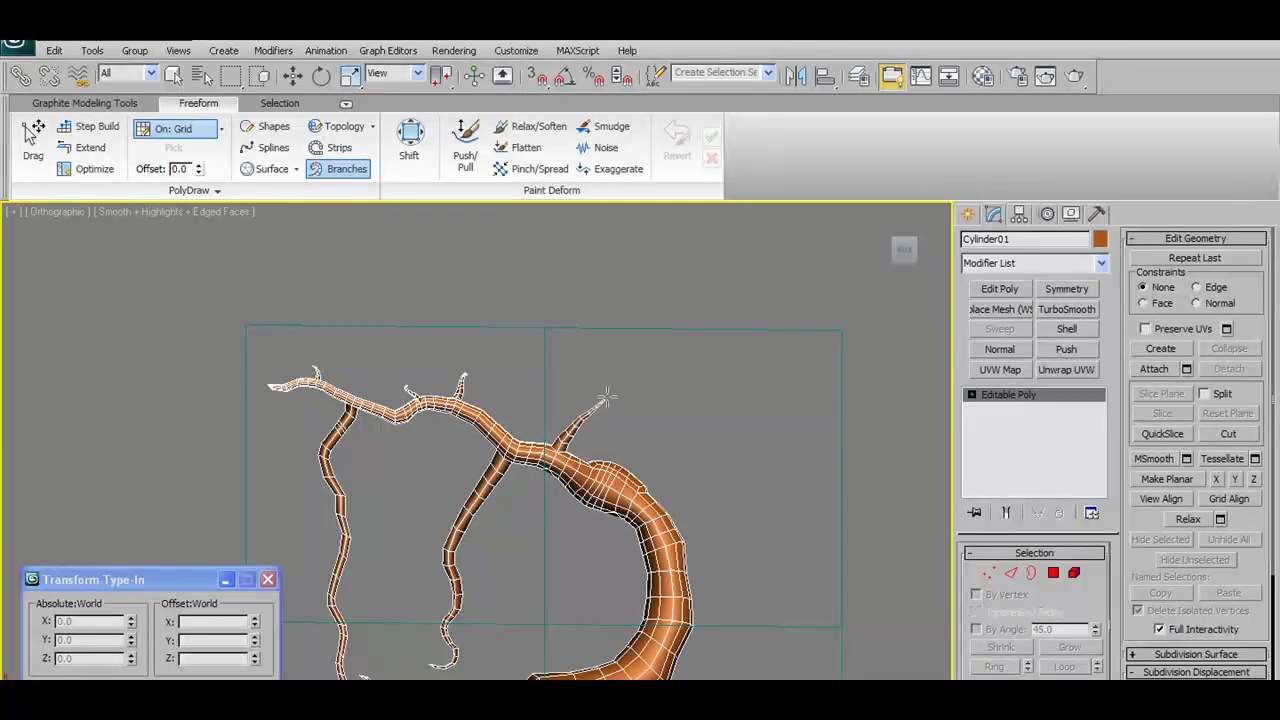
alt+middle_drag(605, 377, 818, 471)
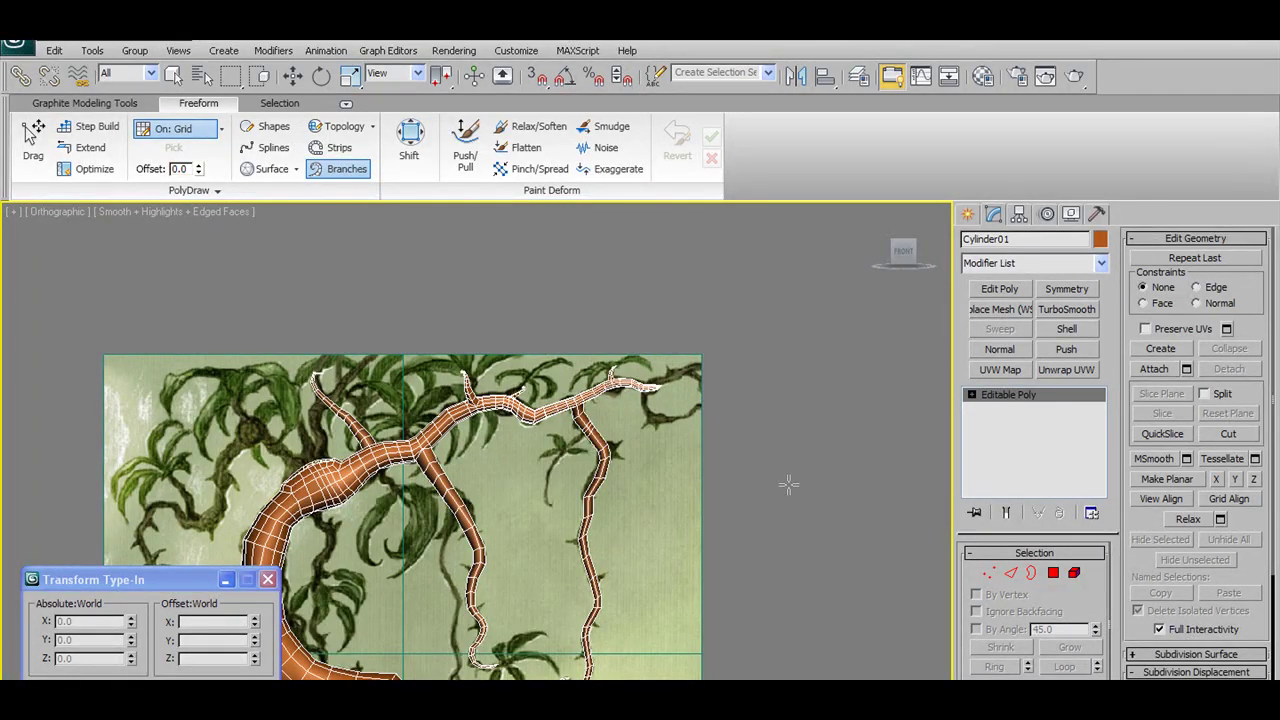
mouse_move(779, 487)
alt+middle_down()
mouse_move(563, 508)
mouse_move(434, 491)
alt+middle_up()
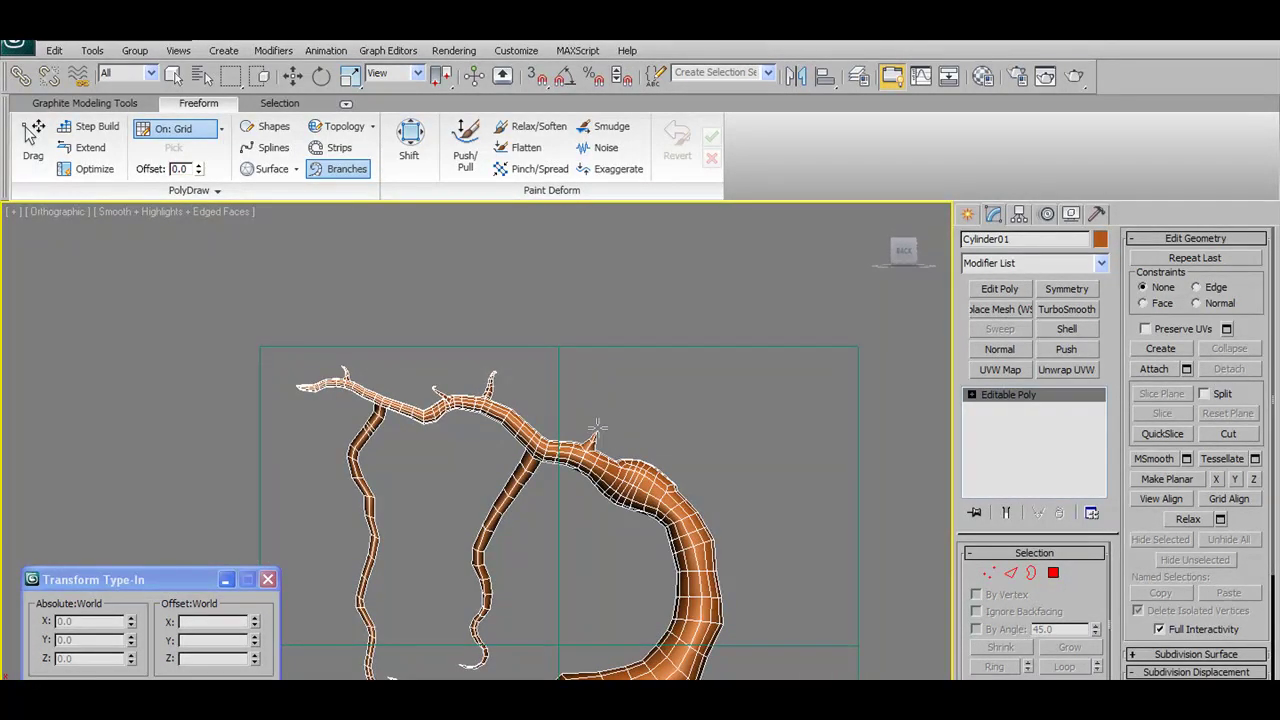
mouse_move(626, 388)
alt+middle_down()
mouse_move(700, 523)
mouse_move(909, 523)
alt+middle_up()
scroll(909, 525, up, 3)
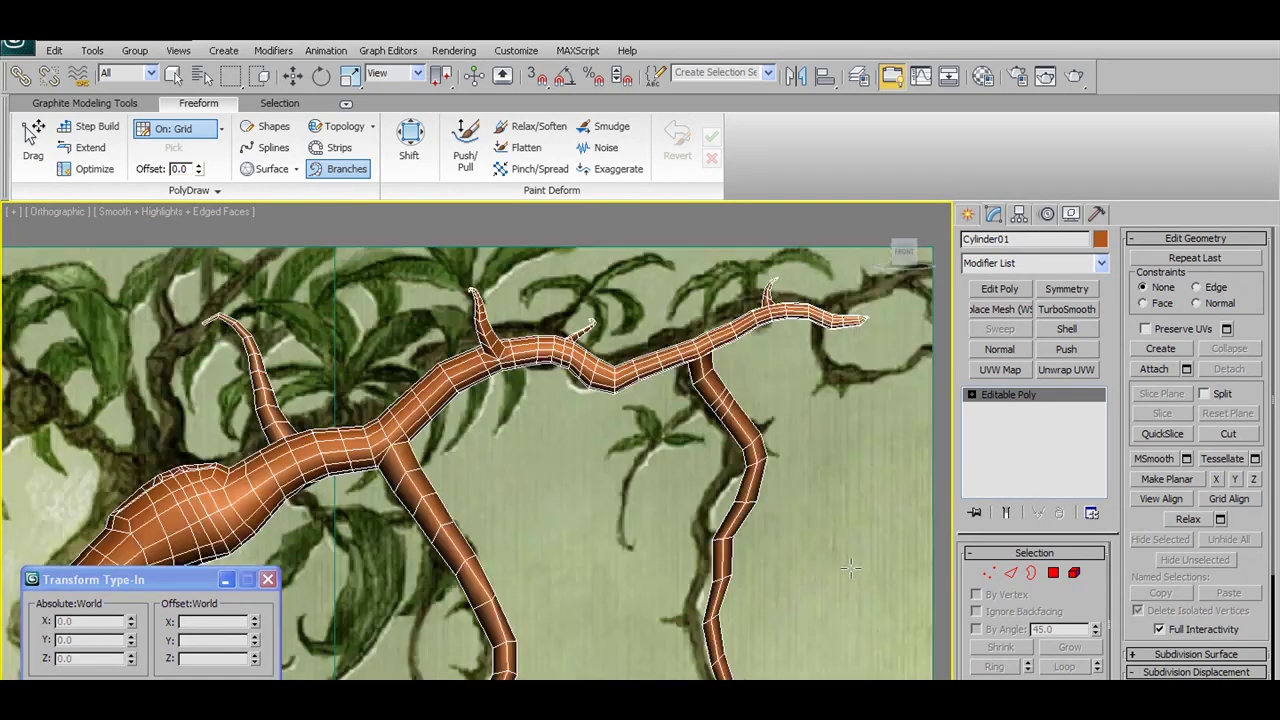
scroll(909, 525, up, 2)
scroll(909, 525, up, 3)
scroll(523, 538, down, 2)
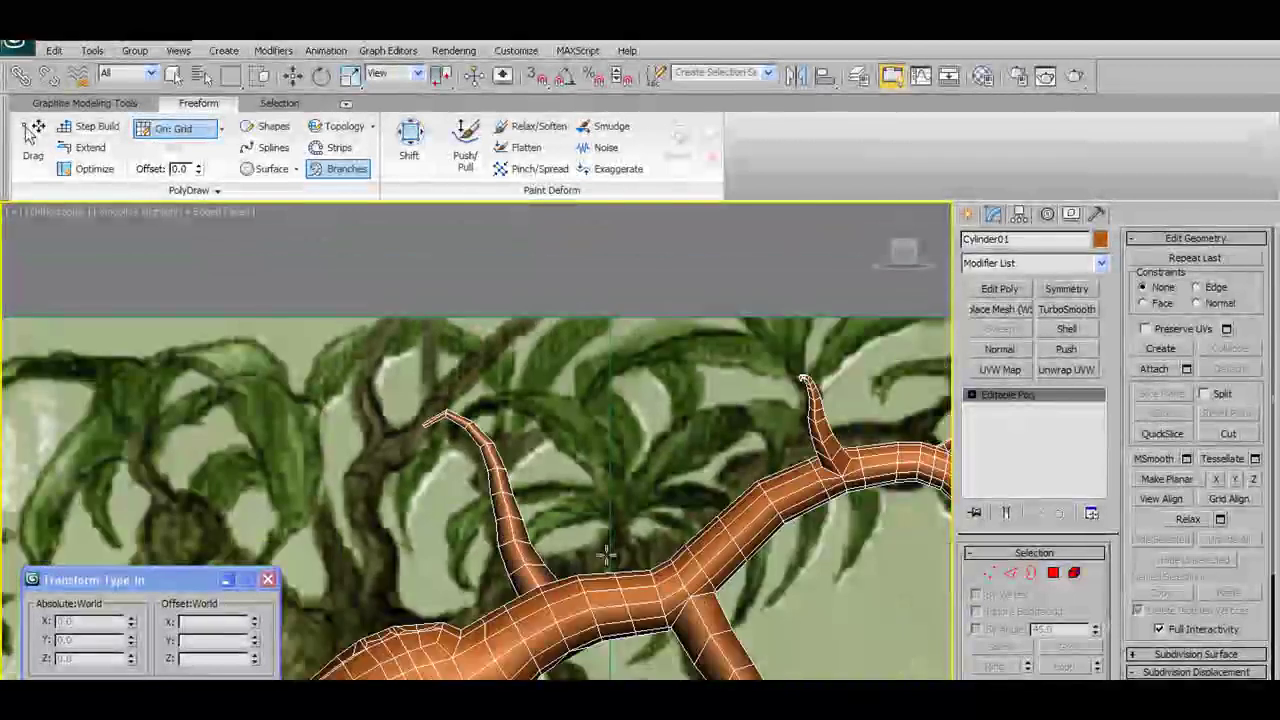
scroll(689, 570, down, 2)
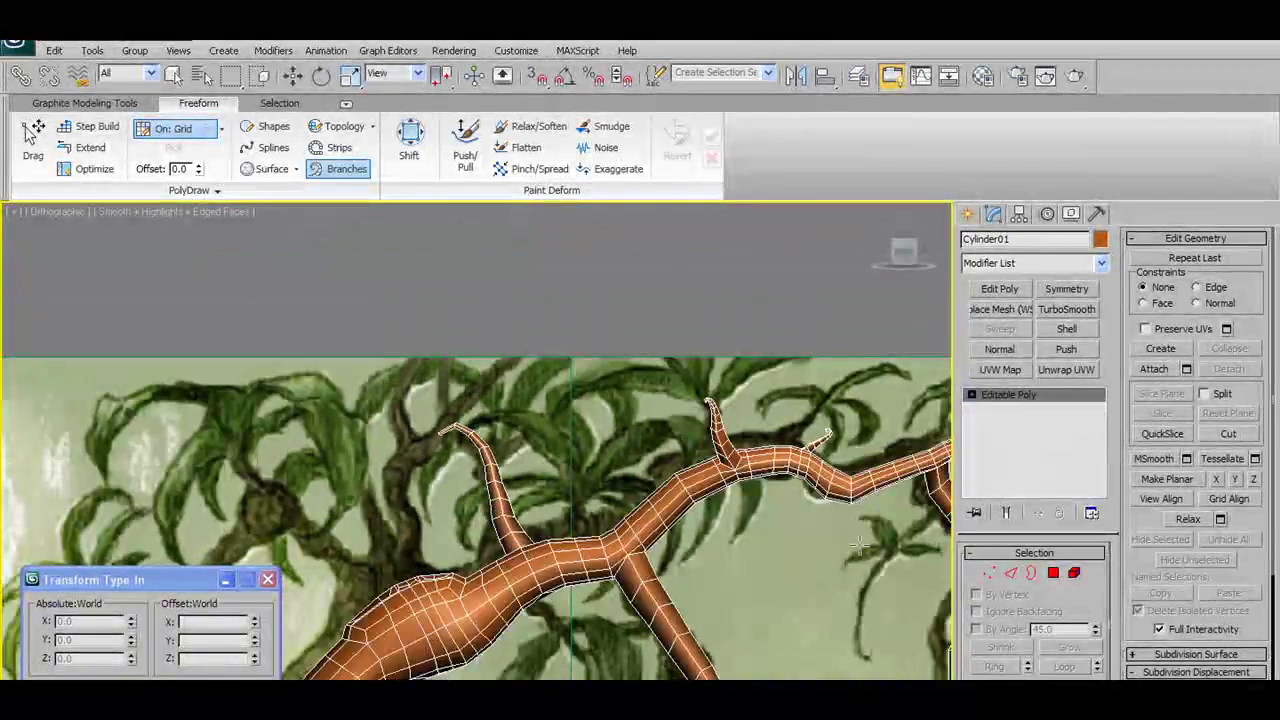
In Vertex mode with the Move tool, pull the small branch's tip vertices up and to the left
click(990, 576)
key(w)
drag(490, 455, 408, 247)
scroll(365, 390, up, 4)
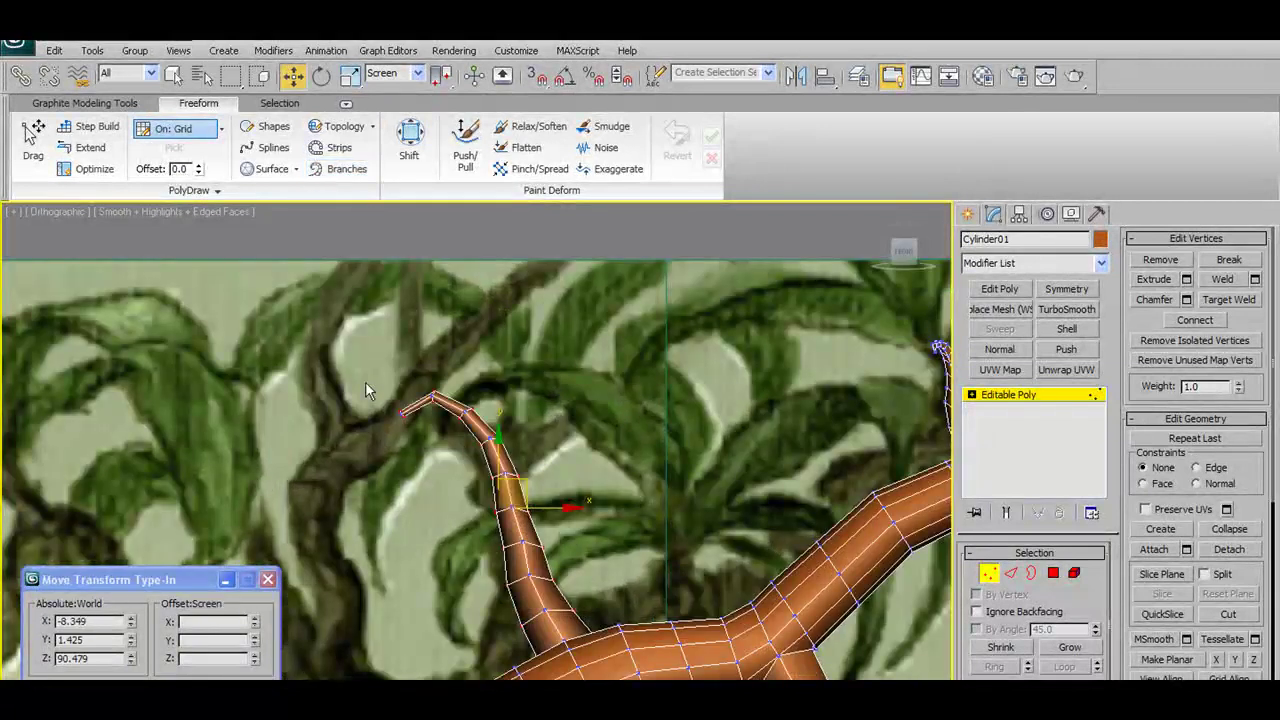
click(401, 413)
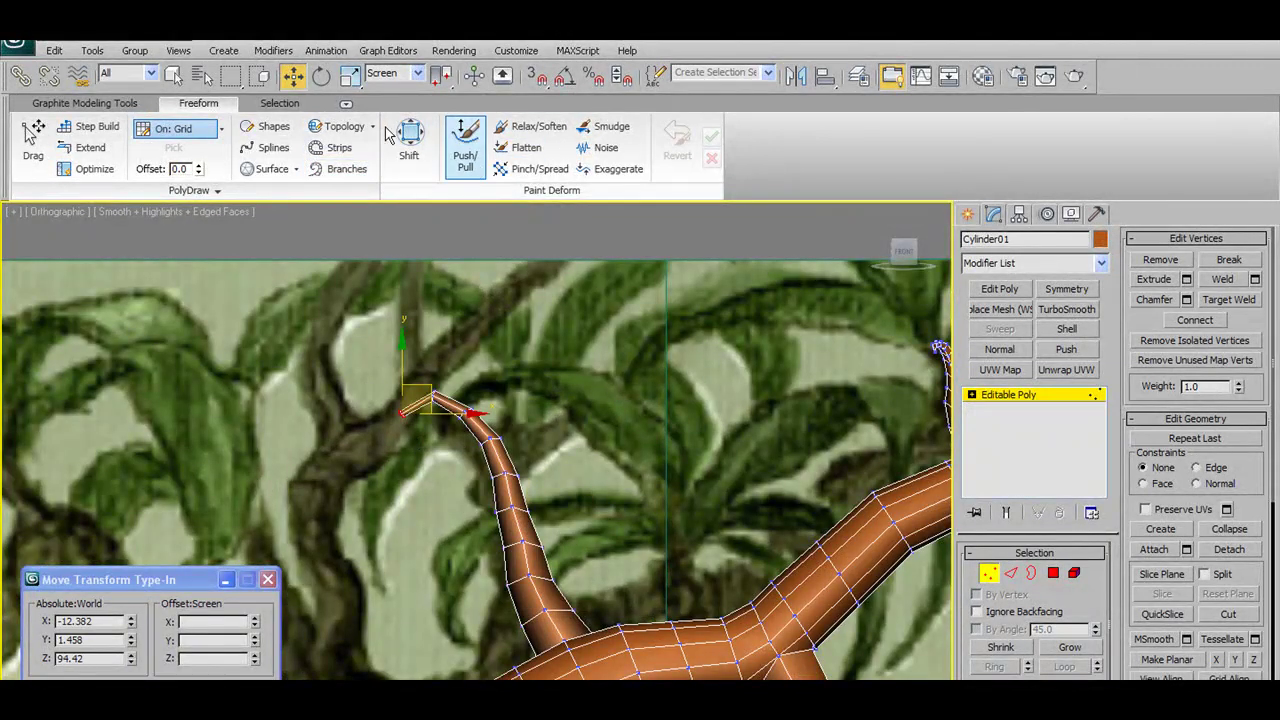
Show the Graphite Modeling Tools and inspect the hooked tip from front and angled views
click(84, 103)
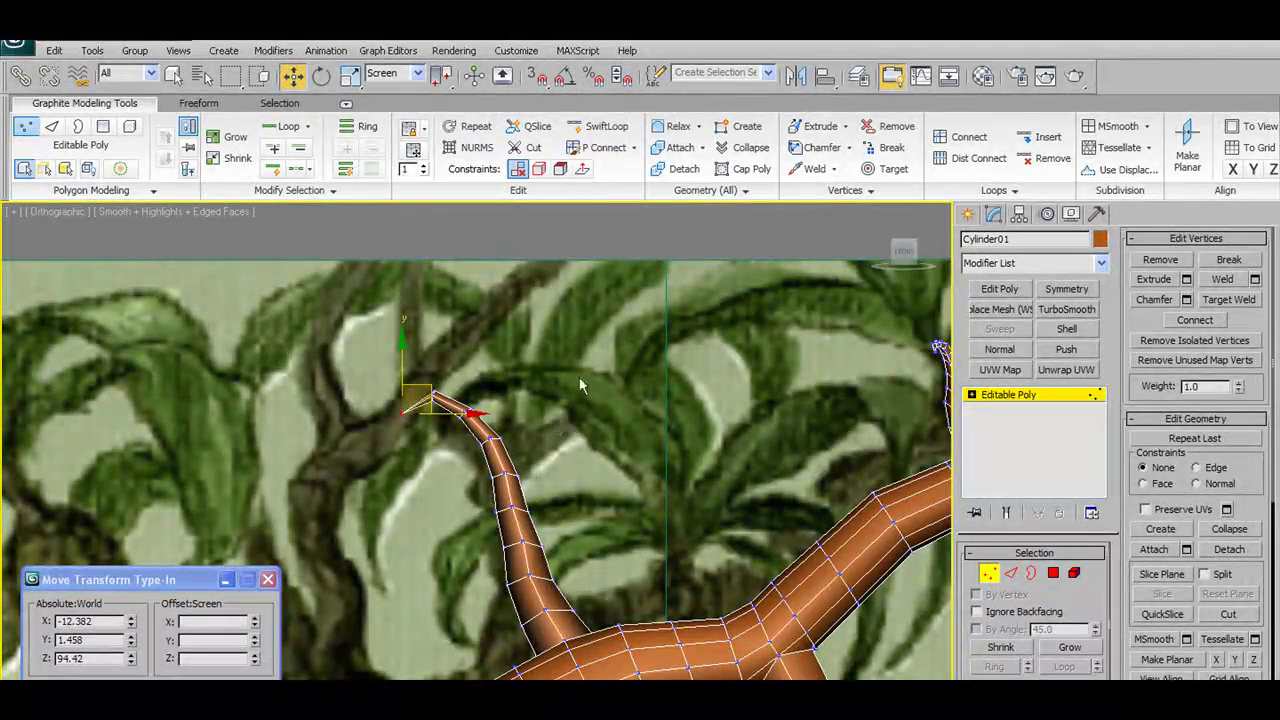
scroll(623, 437, down, 2)
scroll(635, 408, down, 2)
mouse_move(635, 408)
alt+middle_down()
mouse_move(722, 468)
mouse_move(490, 488)
mouse_move(614, 458)
mouse_move(778, 453)
mouse_move(753, 423)
mouse_move(319, 517)
mouse_move(690, 428)
mouse_move(769, 471)
mouse_move(808, 449)
mouse_move(735, 442)
alt+middle_up()
scroll(690, 428, down, 3)
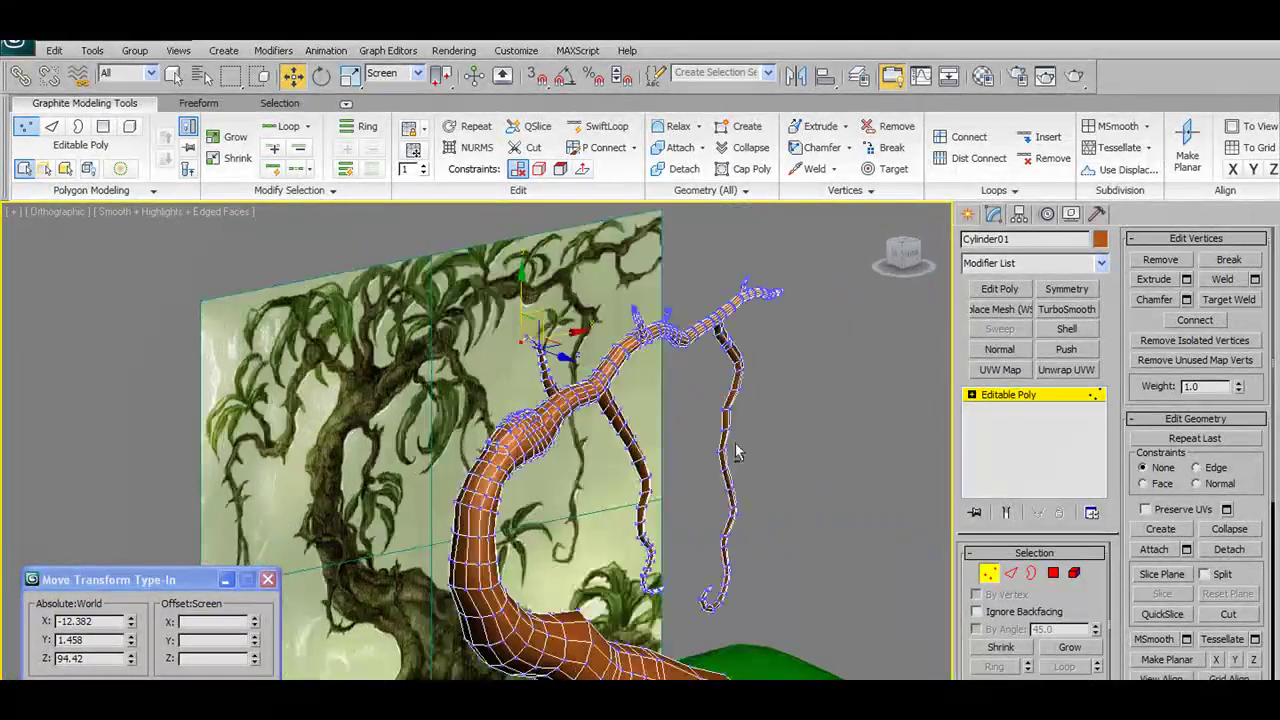
scroll(735, 442, up, 5)
scroll(656, 549, down, 3)
scroll(660, 520, down, 2)
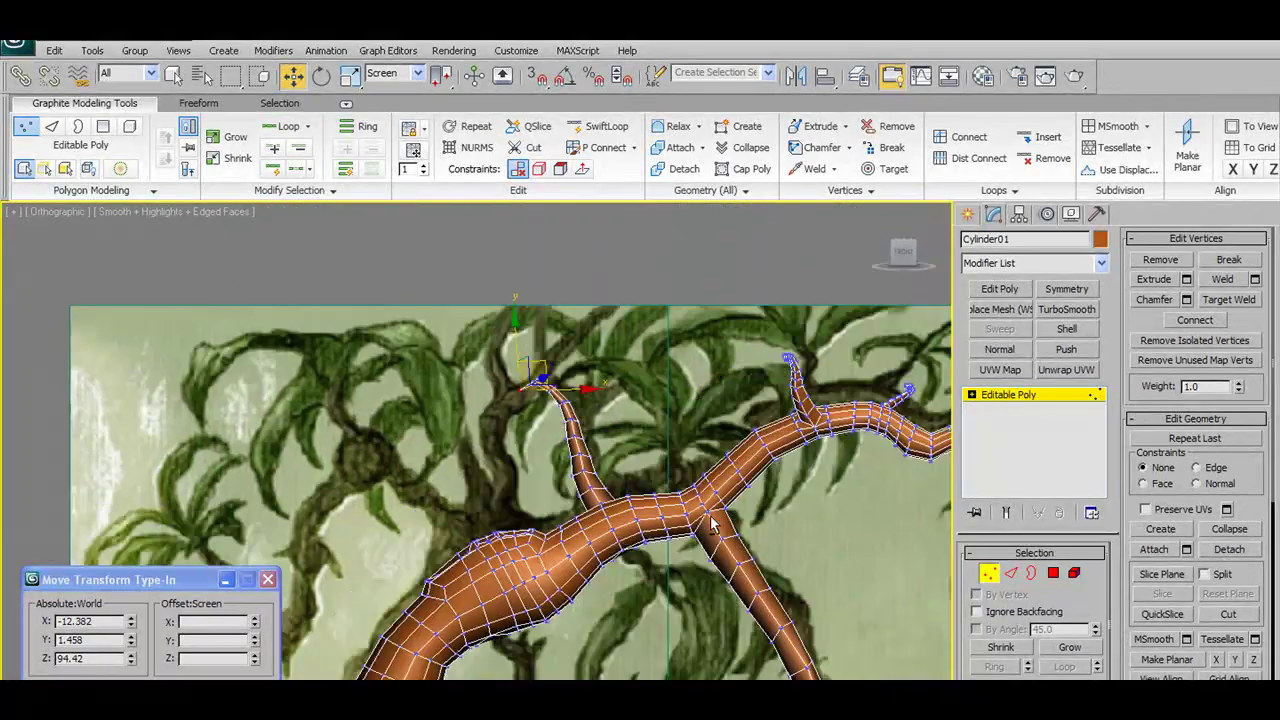
scroll(676, 453, down, 5)
key(f)
scroll(676, 453, up, 4)
scroll(674, 593, up, 4)
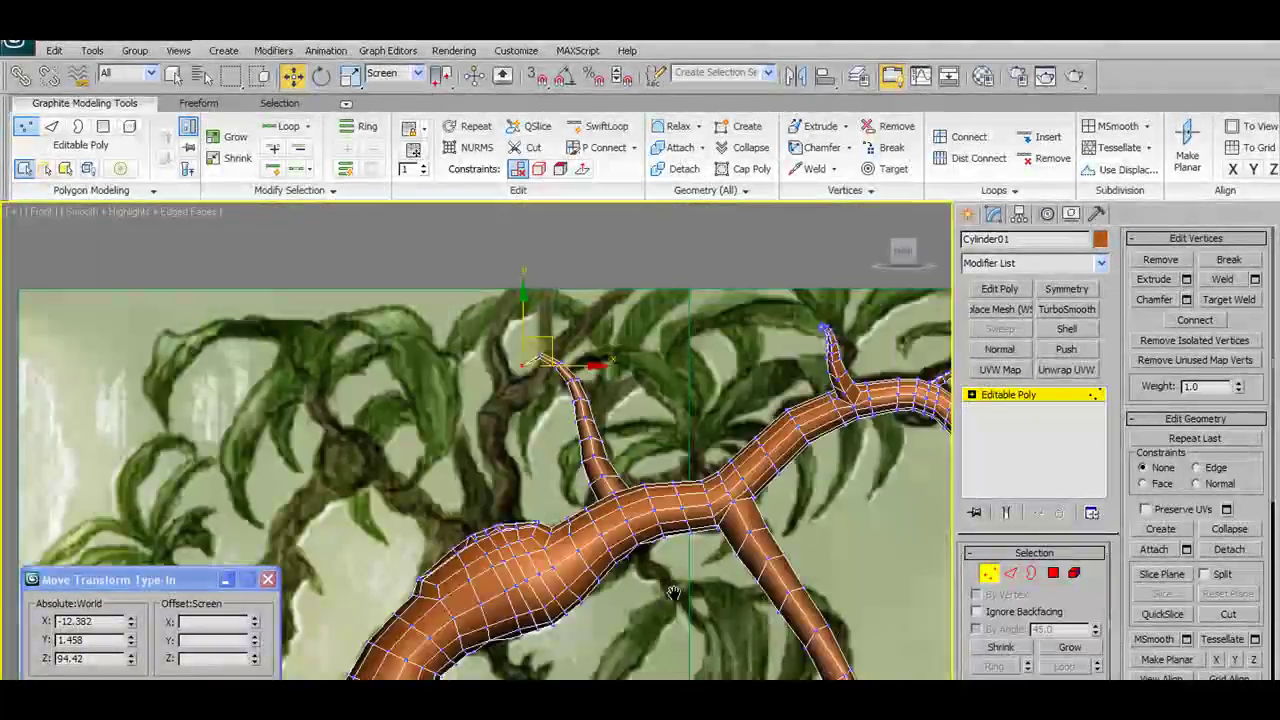
scroll(622, 546, down, 3)
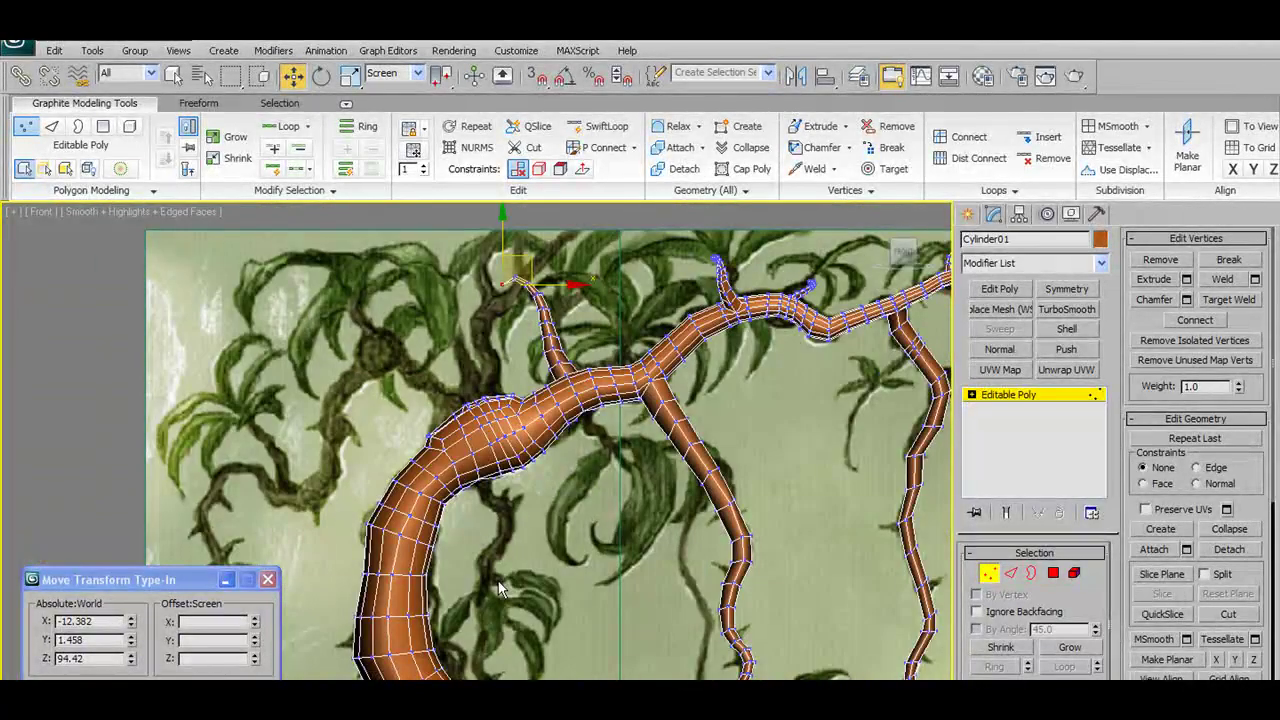
scroll(568, 536, up, 2)
scroll(652, 597, up, 1)
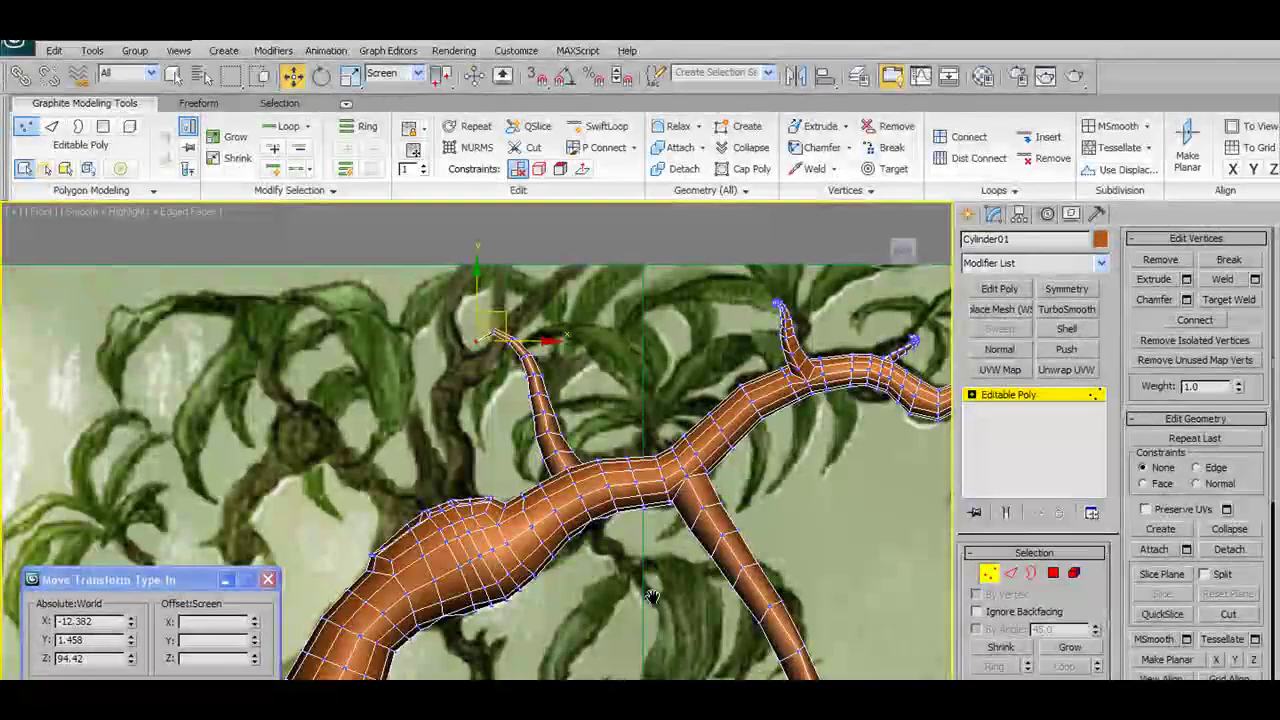
mouse_move(689, 567)
alt+middle_down()
mouse_move(552, 528)
mouse_move(603, 528)
mouse_move(703, 479)
mouse_move(692, 474)
mouse_move(651, 563)
alt+middle_up()
scroll(698, 495, down, 1)
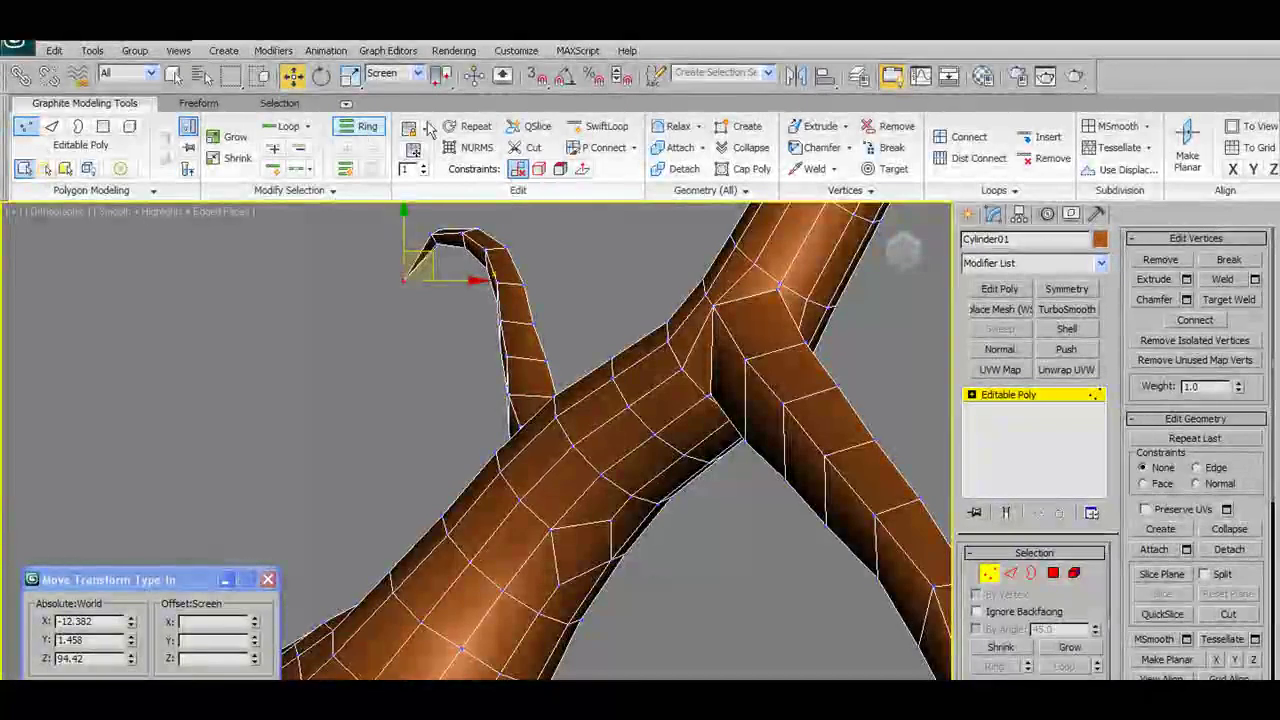
Connect vertices across the limb with a new edge, then weld the selected vertices together
click(590, 150)
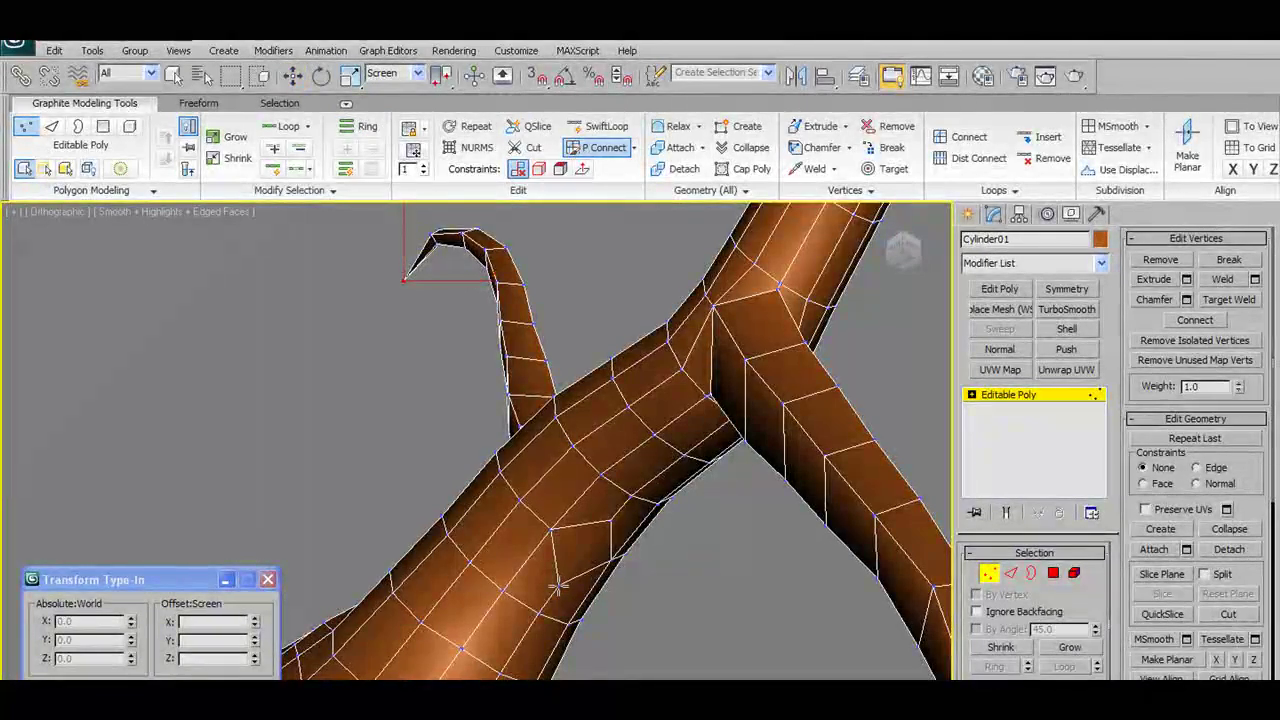
drag(610, 518, 668, 383)
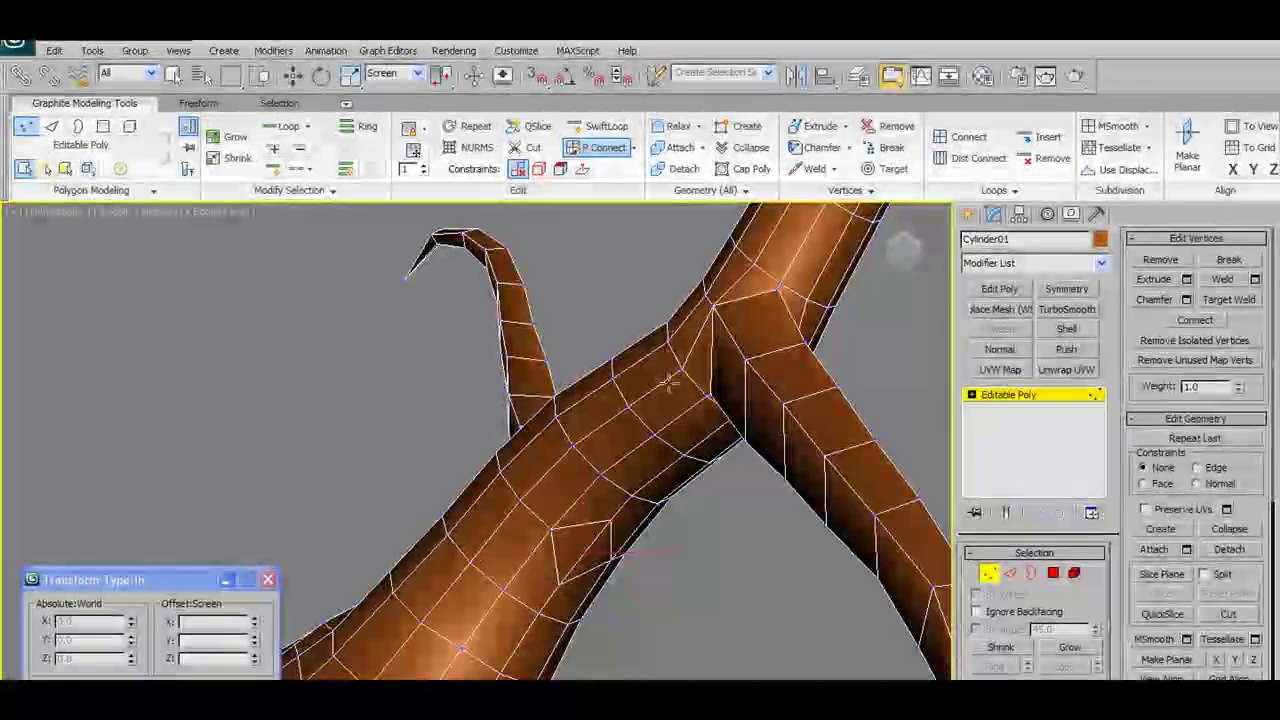
click(830, 168)
click(645, 413)
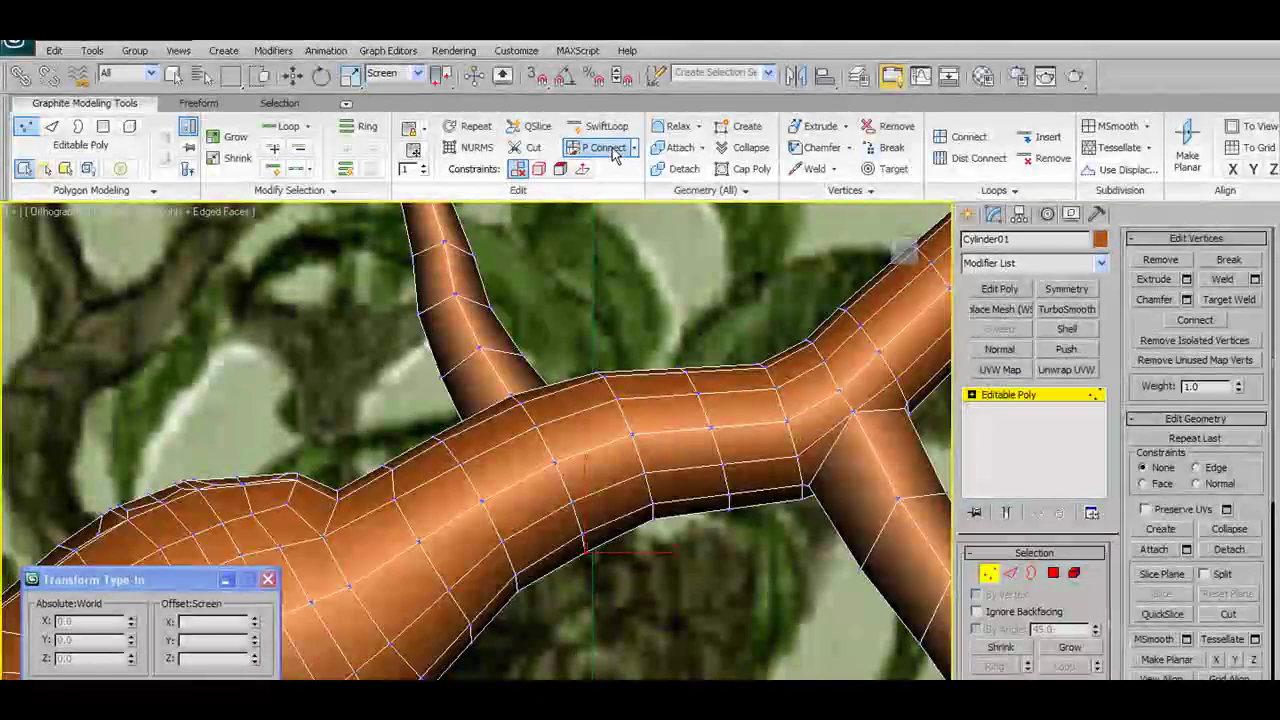
With Move active, compare the branch fork against the reference from front and angled views
key(w)
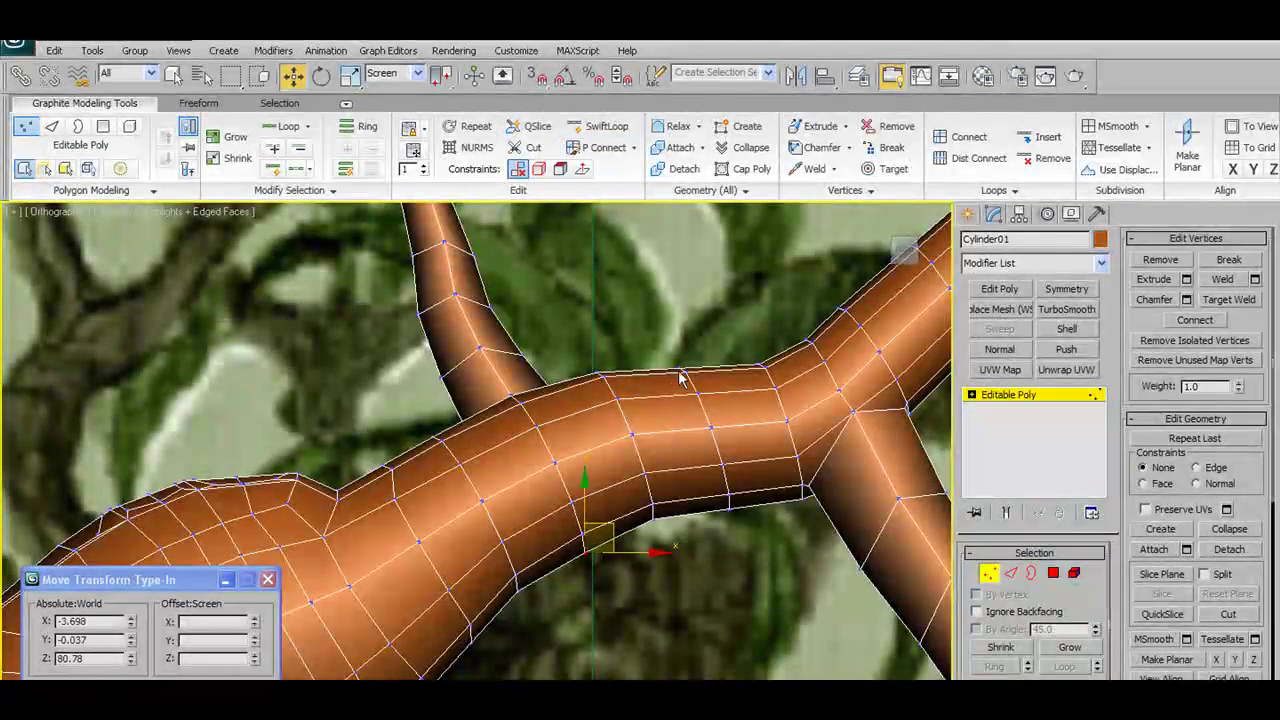
scroll(627, 462, down, 2)
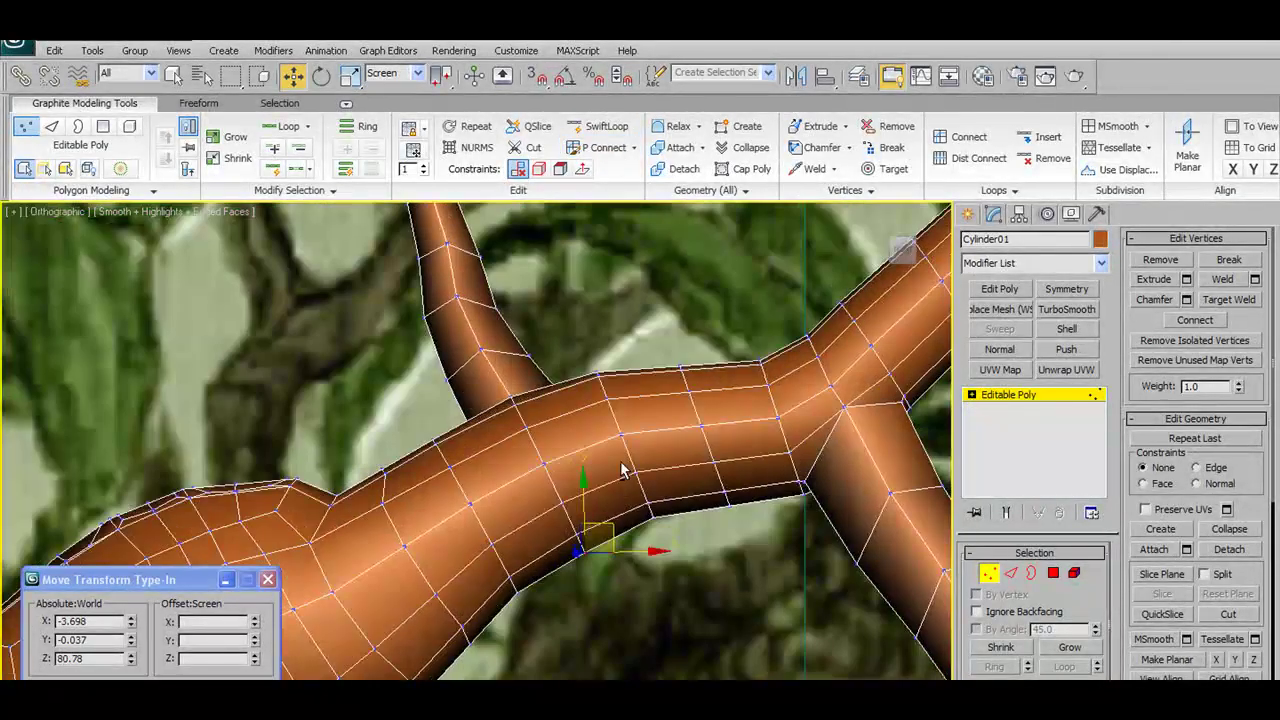
scroll(622, 468, down, 2)
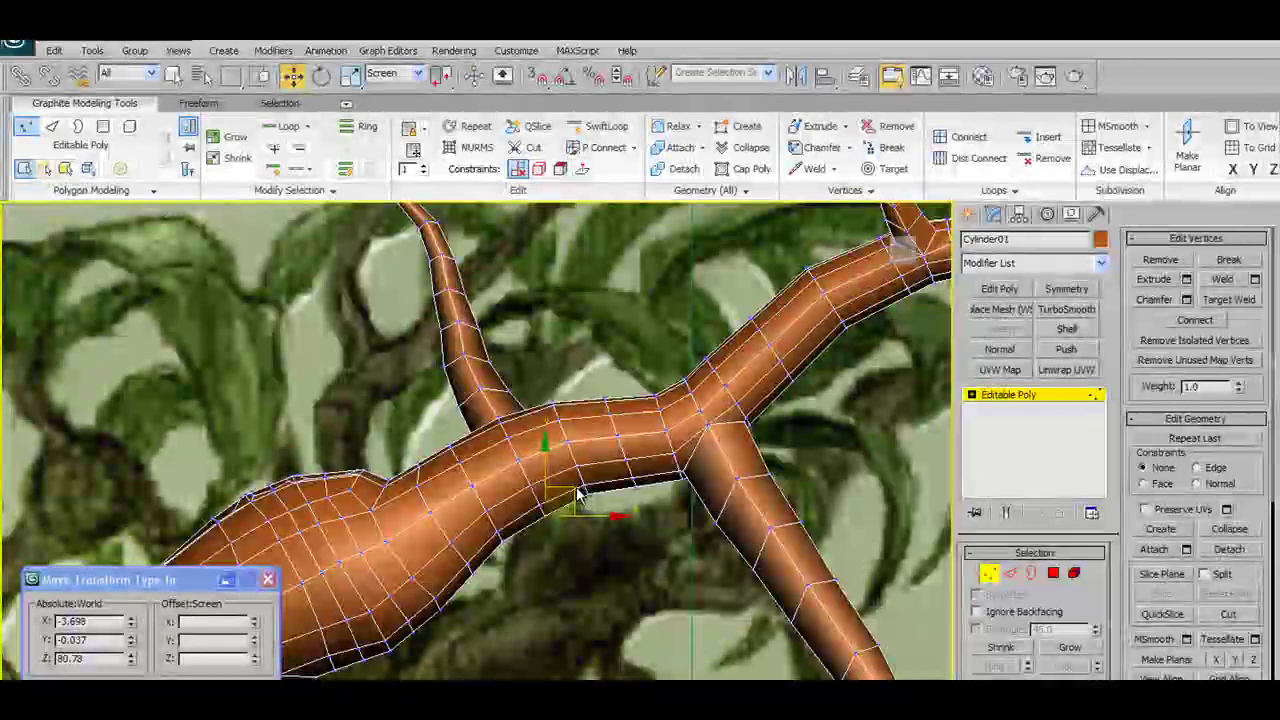
mouse_move(592, 494)
alt+middle_down()
mouse_move(497, 505)
mouse_move(563, 503)
mouse_move(508, 462)
mouse_move(517, 488)
mouse_move(512, 473)
mouse_move(571, 441)
mouse_move(732, 468)
alt+middle_up()
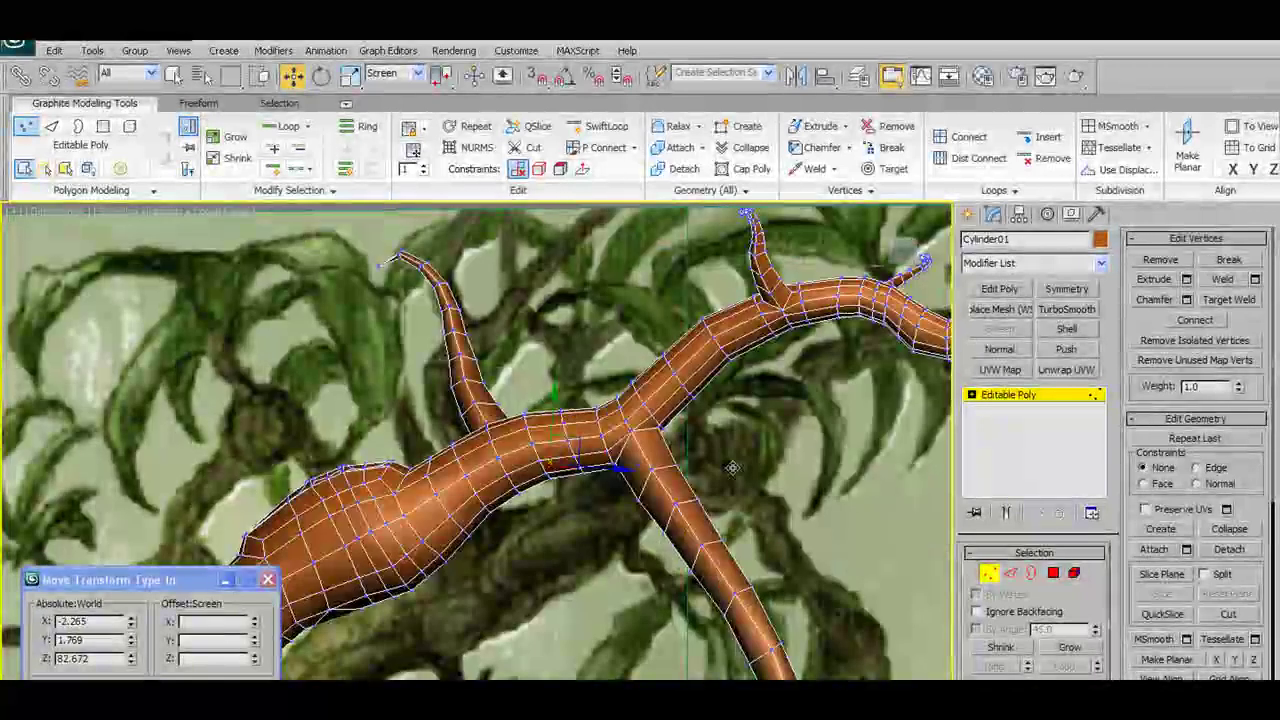
key(f)
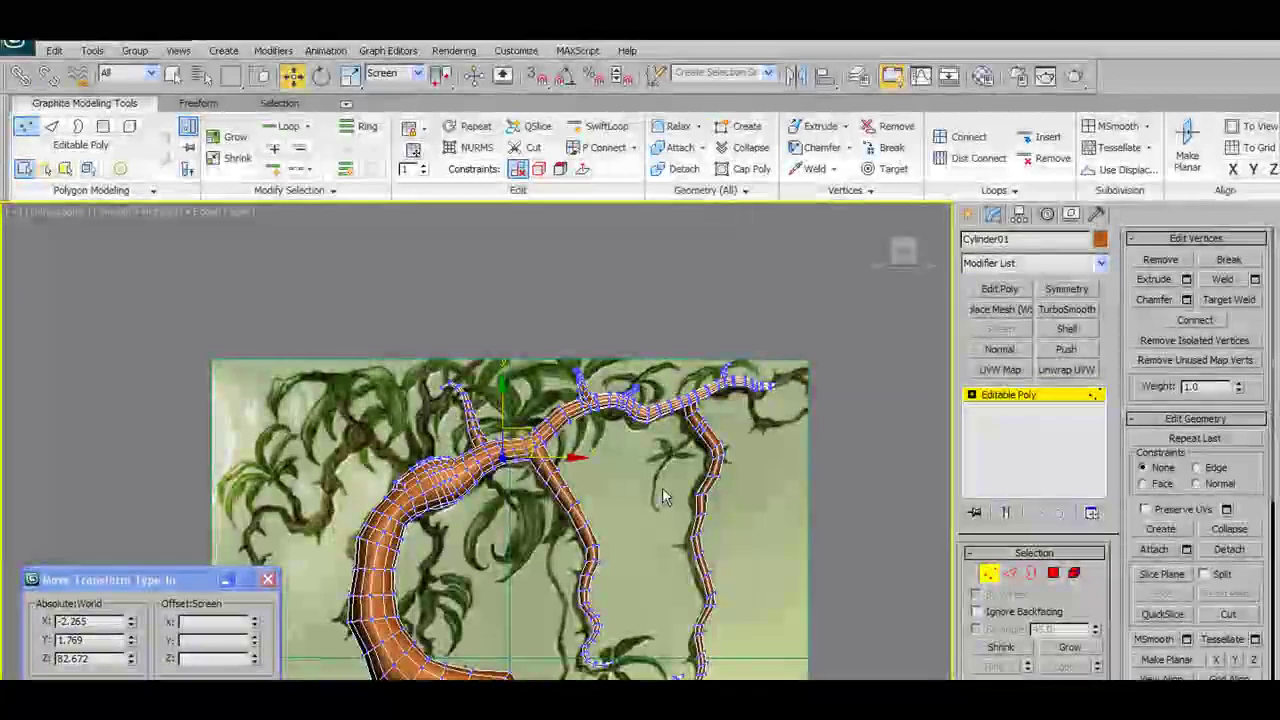
alt+middle_drag(663, 497, 363, 494)
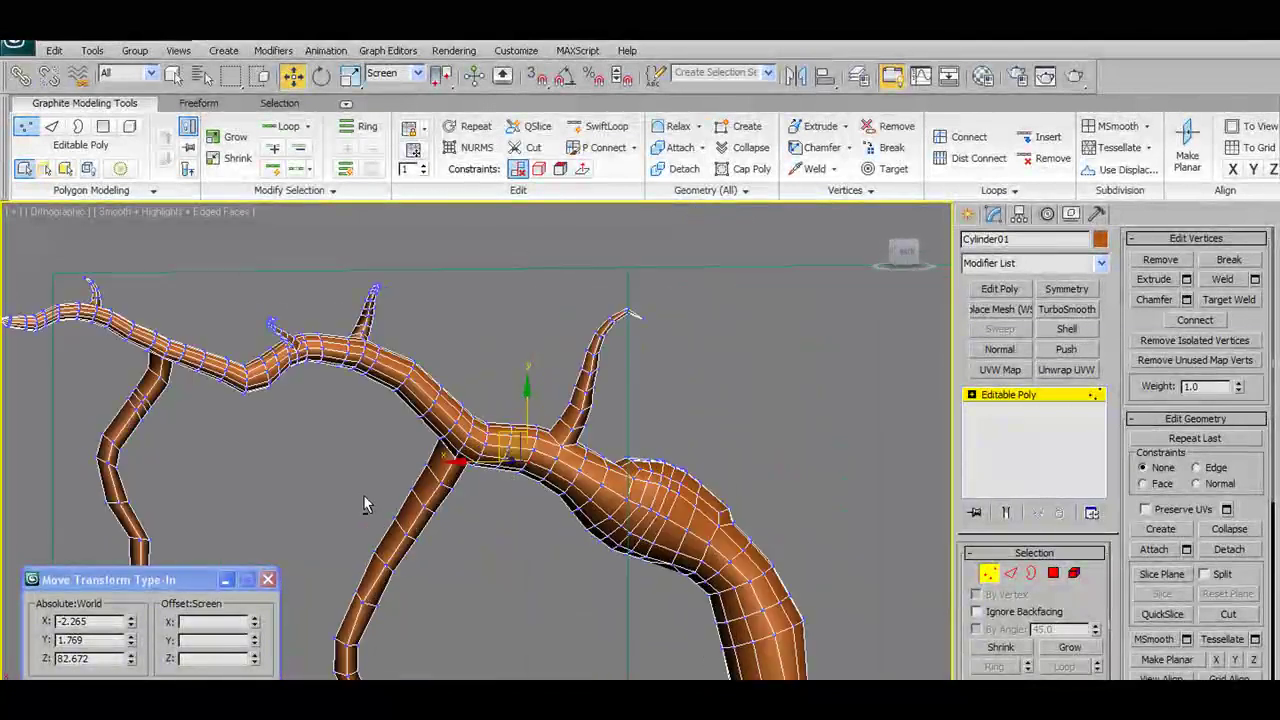
mouse_move(360, 481)
alt+middle_down()
mouse_move(652, 494)
mouse_move(456, 437)
mouse_move(520, 470)
alt+middle_up()
scroll(520, 470, up, 3)
Chamfer the selected vertices at the branch junction
mouse_move(618, 498)
middle_down()
mouse_move(594, 544)
mouse_move(647, 259)
middle_up()
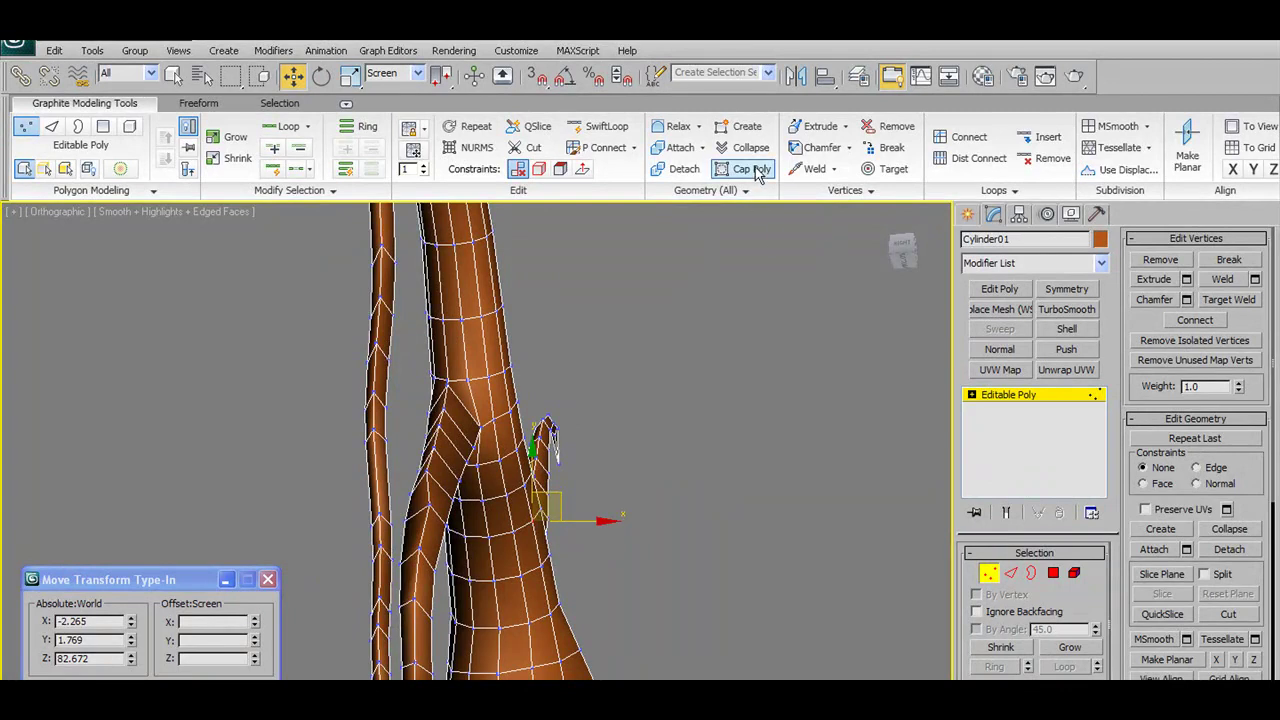
shift+click(816, 150)
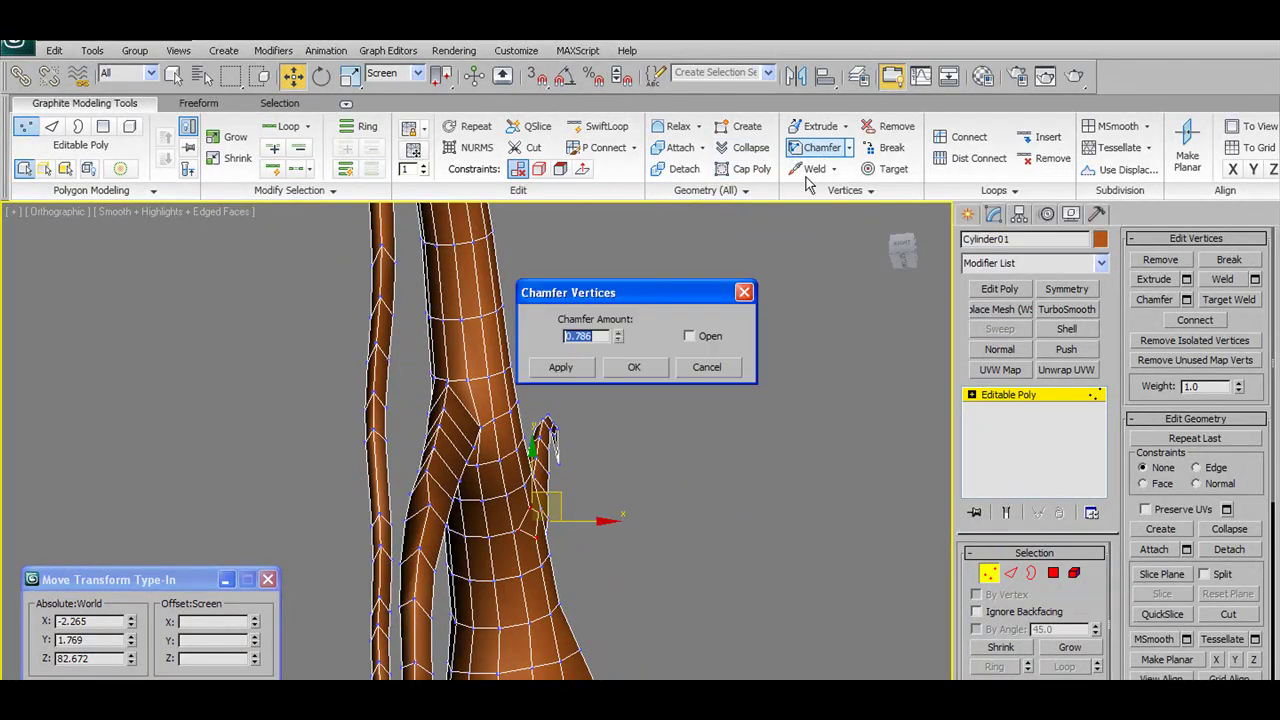
click(642, 367)
mouse_move(655, 536)
alt+middle_down()
mouse_move(590, 570)
mouse_move(618, 557)
alt+middle_up()
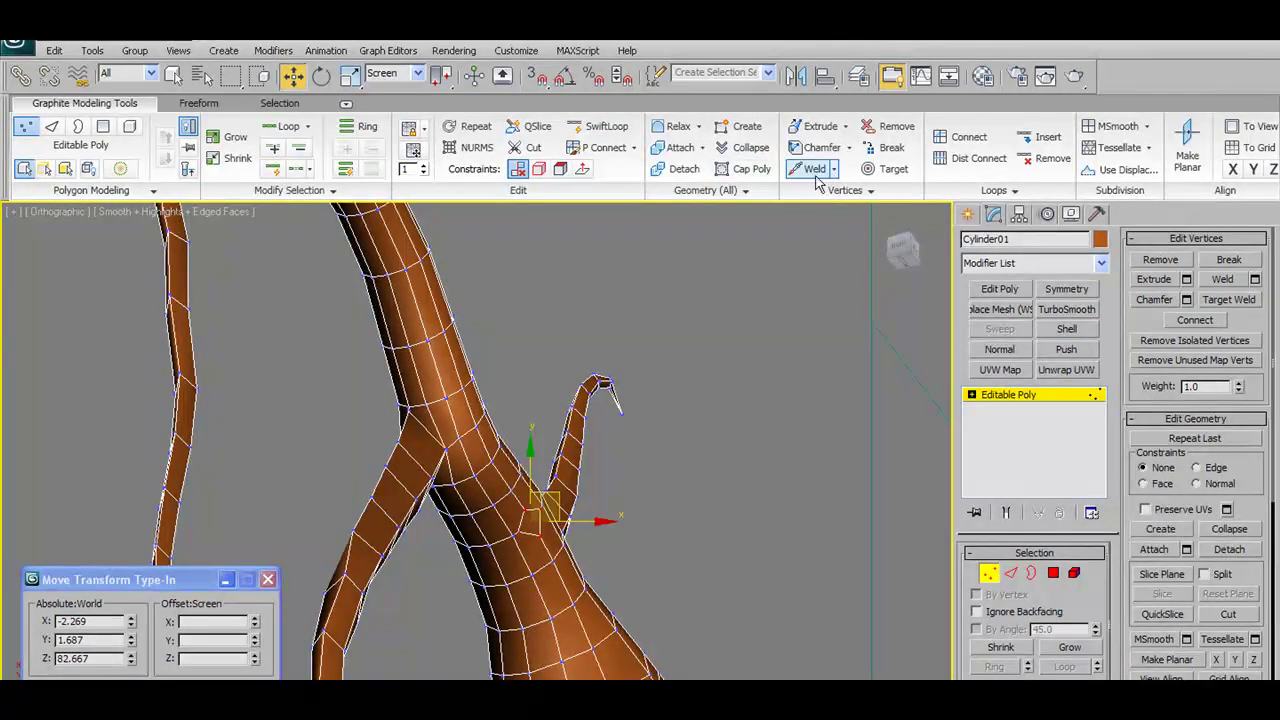
Target-weld the stray junction vertex into its neighbour, then return to object level with Move
click(876, 175)
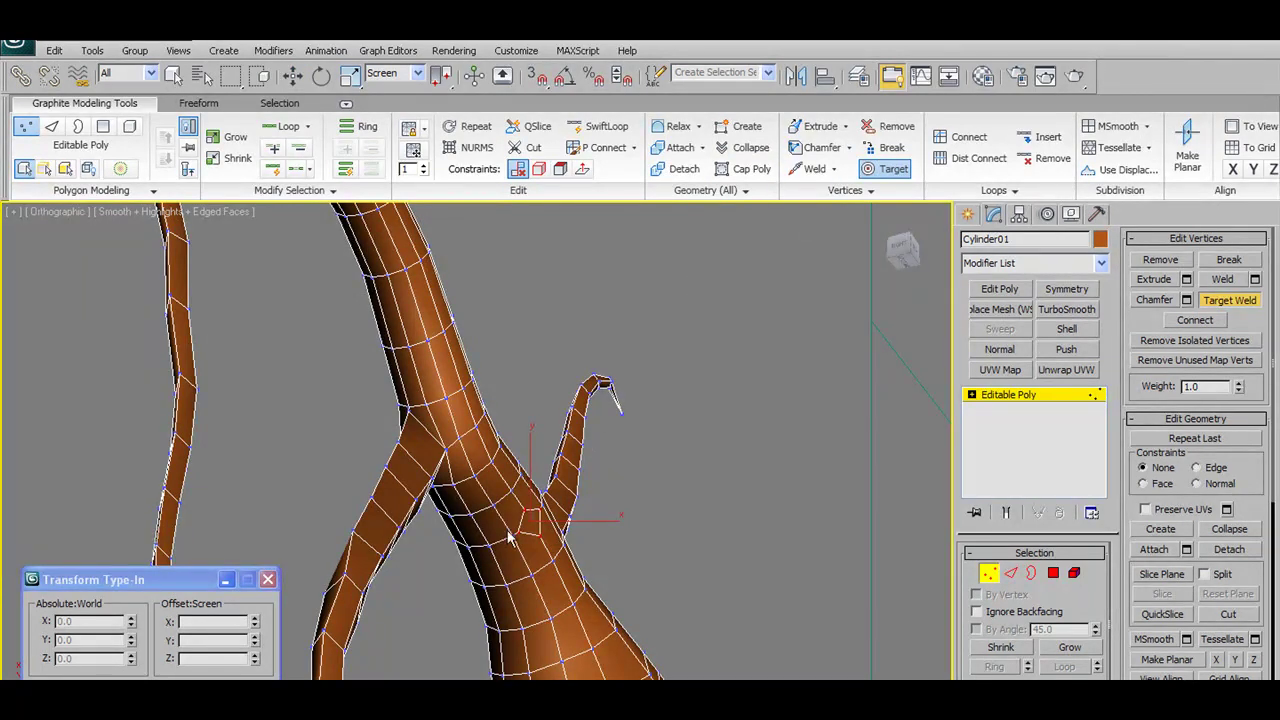
scroll(537, 515, up, 2)
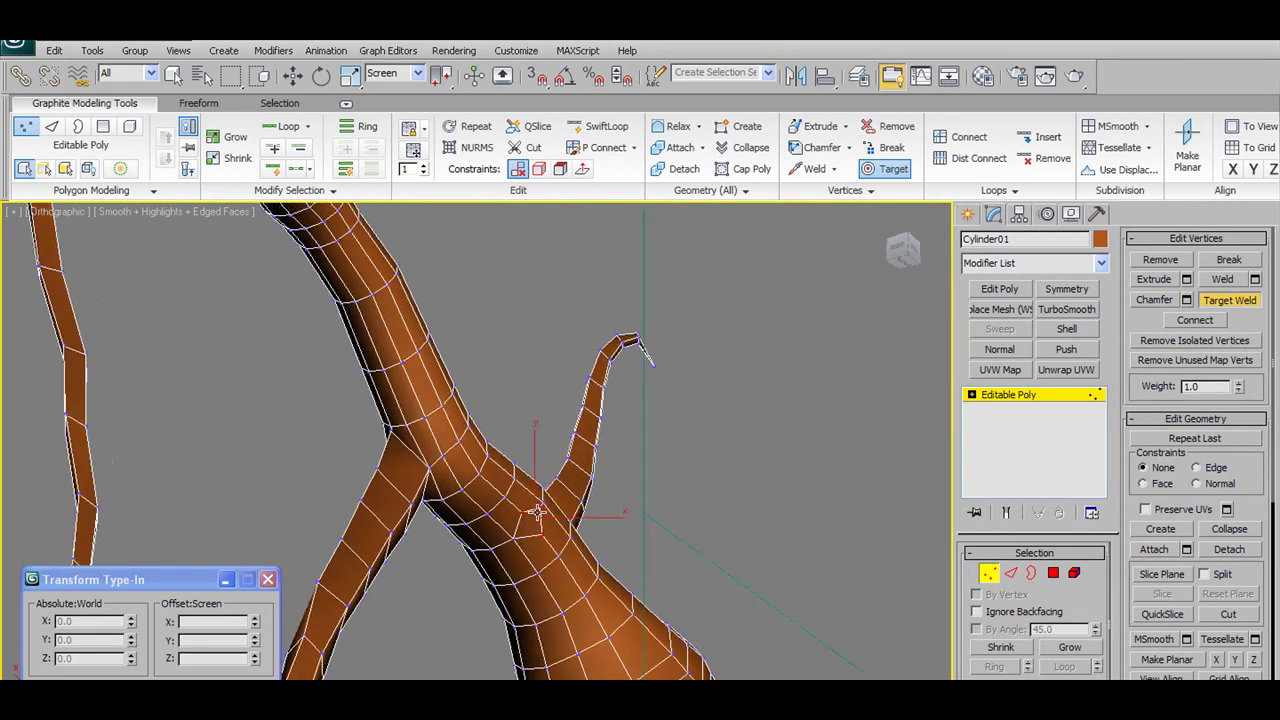
mouse_move(573, 535)
alt+middle_down()
mouse_move(523, 528)
mouse_move(560, 530)
alt+middle_up()
click(988, 573)
key(w)
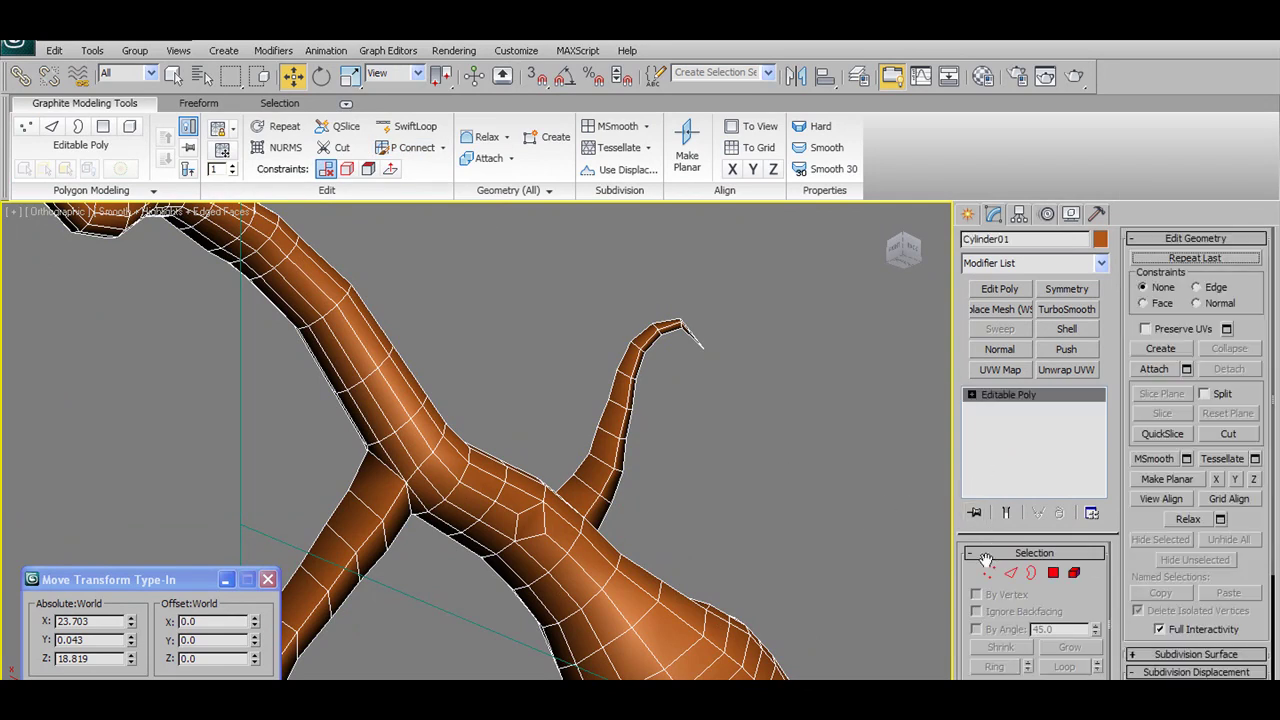
Inspect the branch joint in Vertex mode, then show the Freeform tools with vertex editing off
click(988, 573)
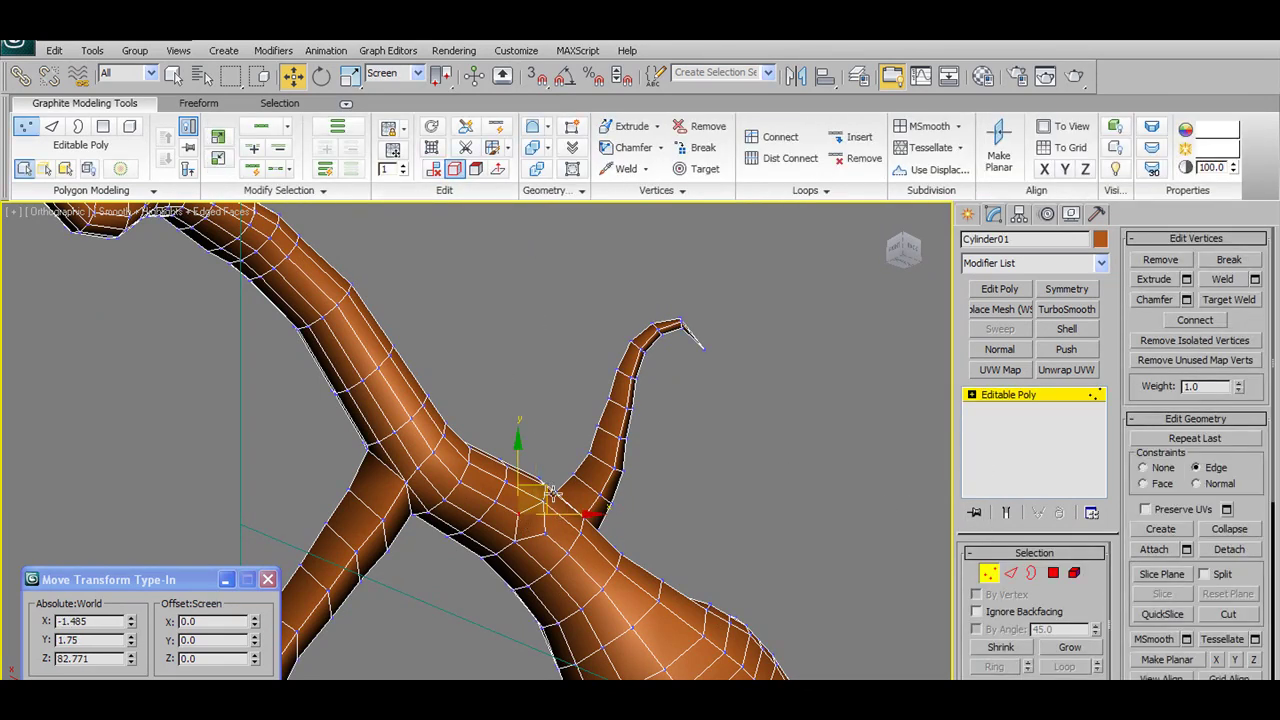
mouse_move(557, 505)
alt+middle_down()
mouse_move(555, 527)
mouse_move(703, 502)
mouse_move(645, 483)
alt+middle_up()
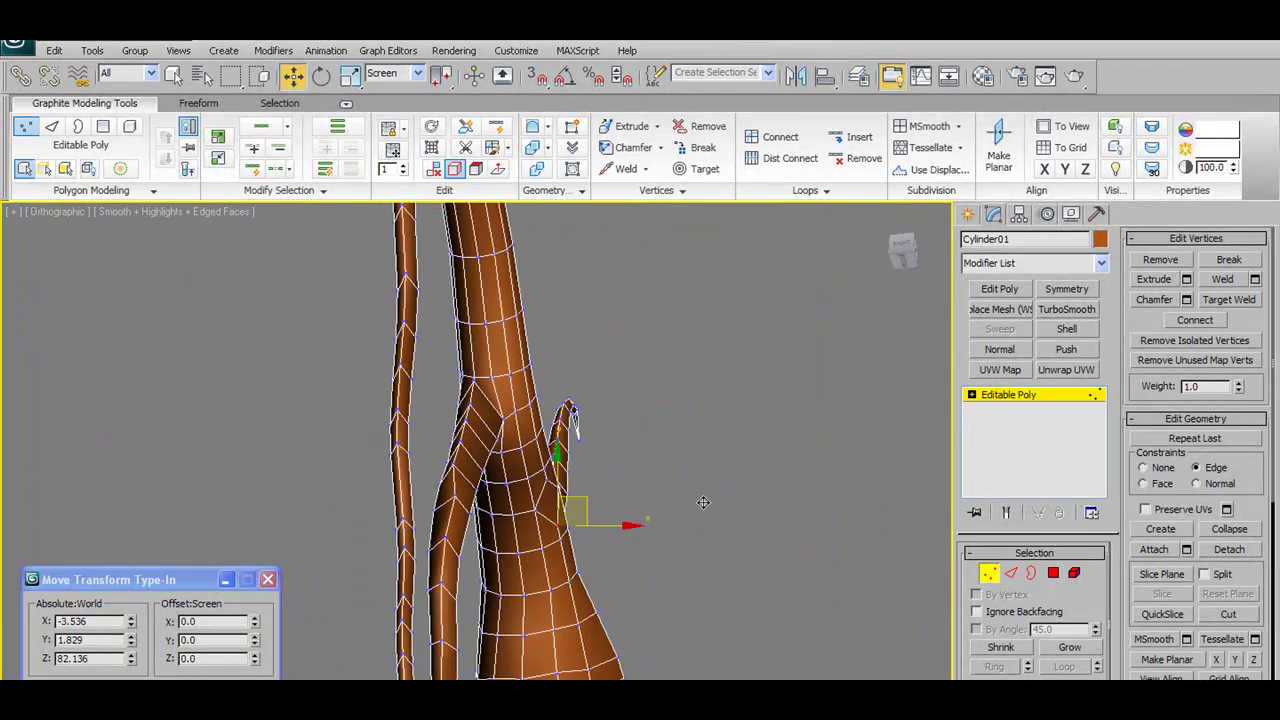
mouse_move(588, 344)
alt+middle_down()
mouse_move(558, 390)
mouse_move(572, 384)
alt+middle_up()
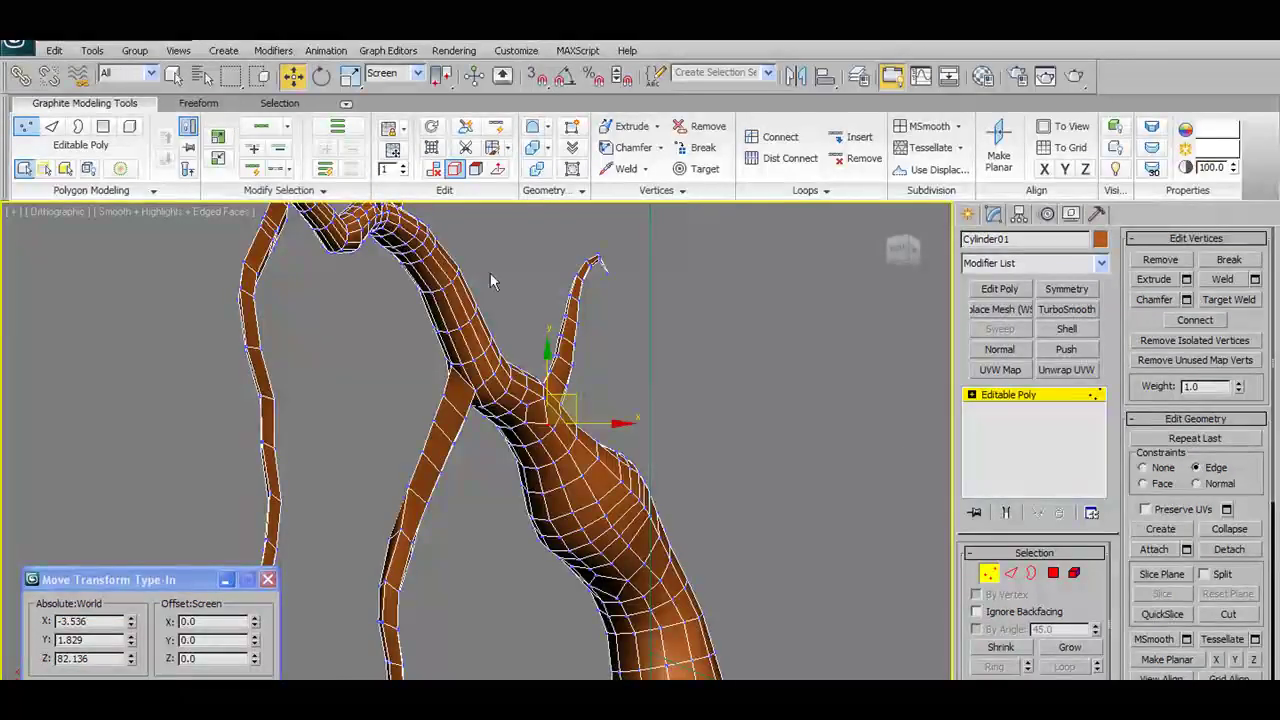
click(199, 104)
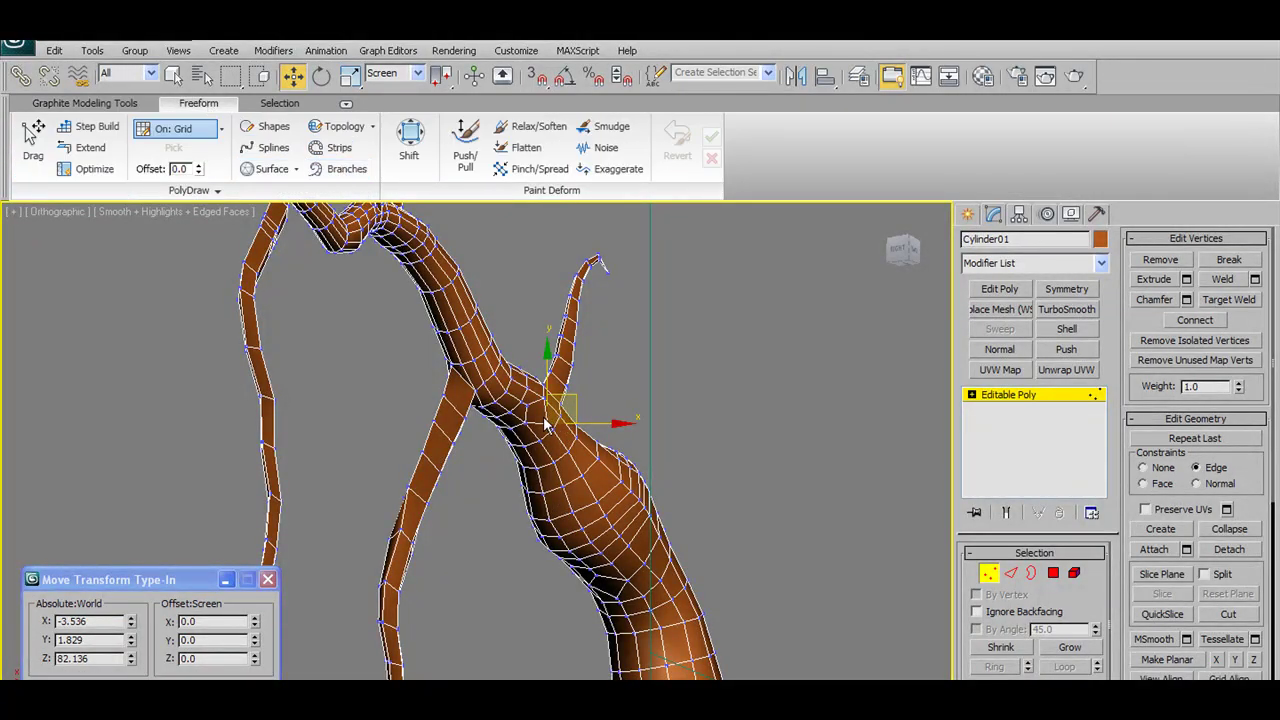
click(84, 103)
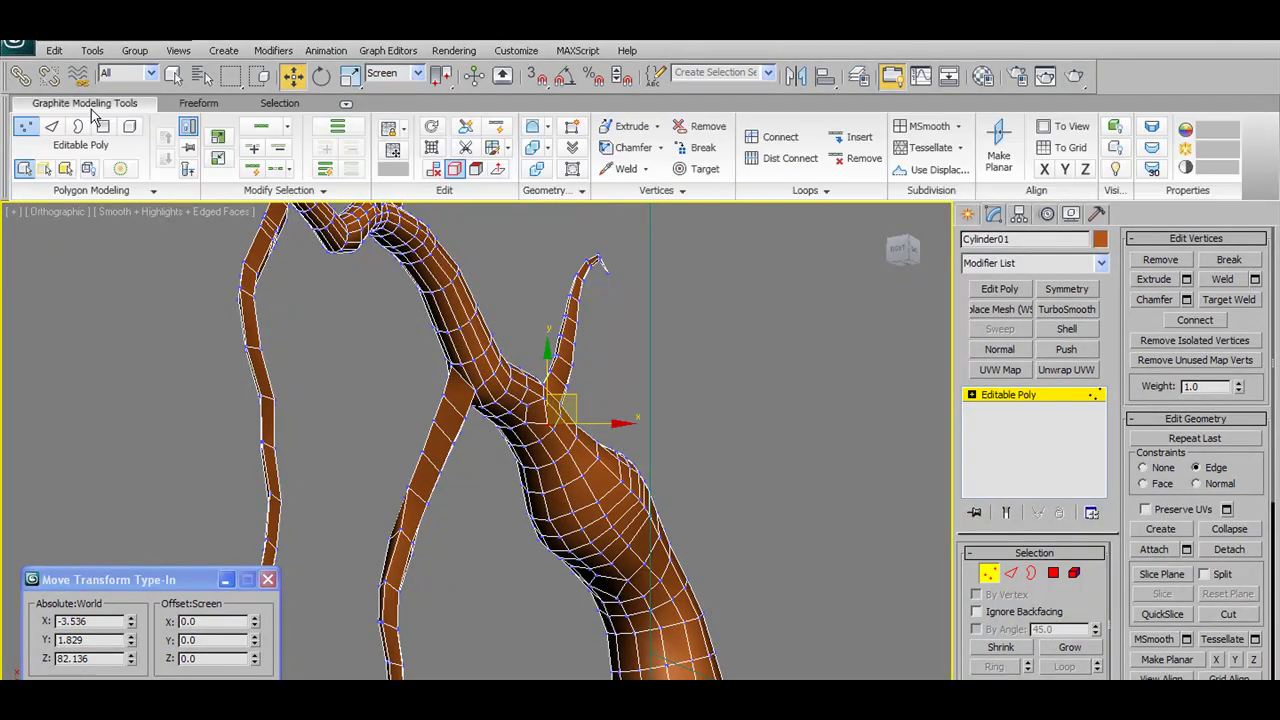
click(28, 128)
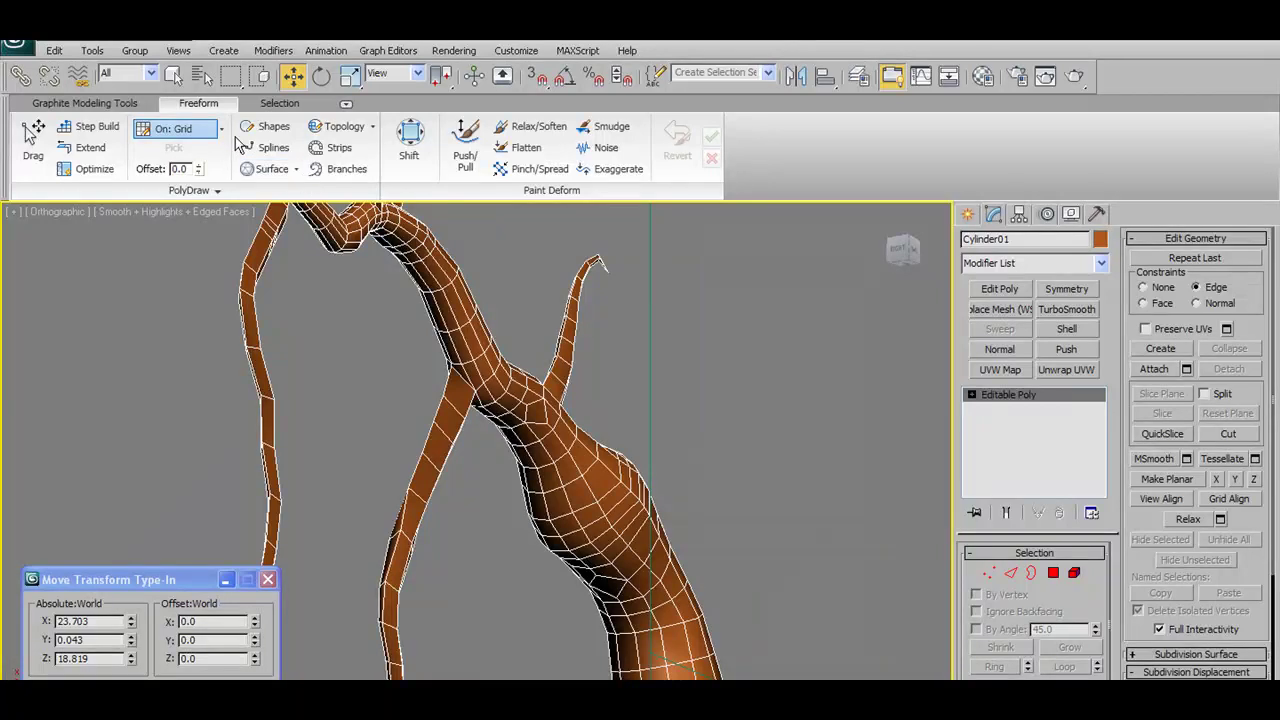
Using Freeform Branches, extrude a thin branch down and to the left from the trunk
click(345, 169)
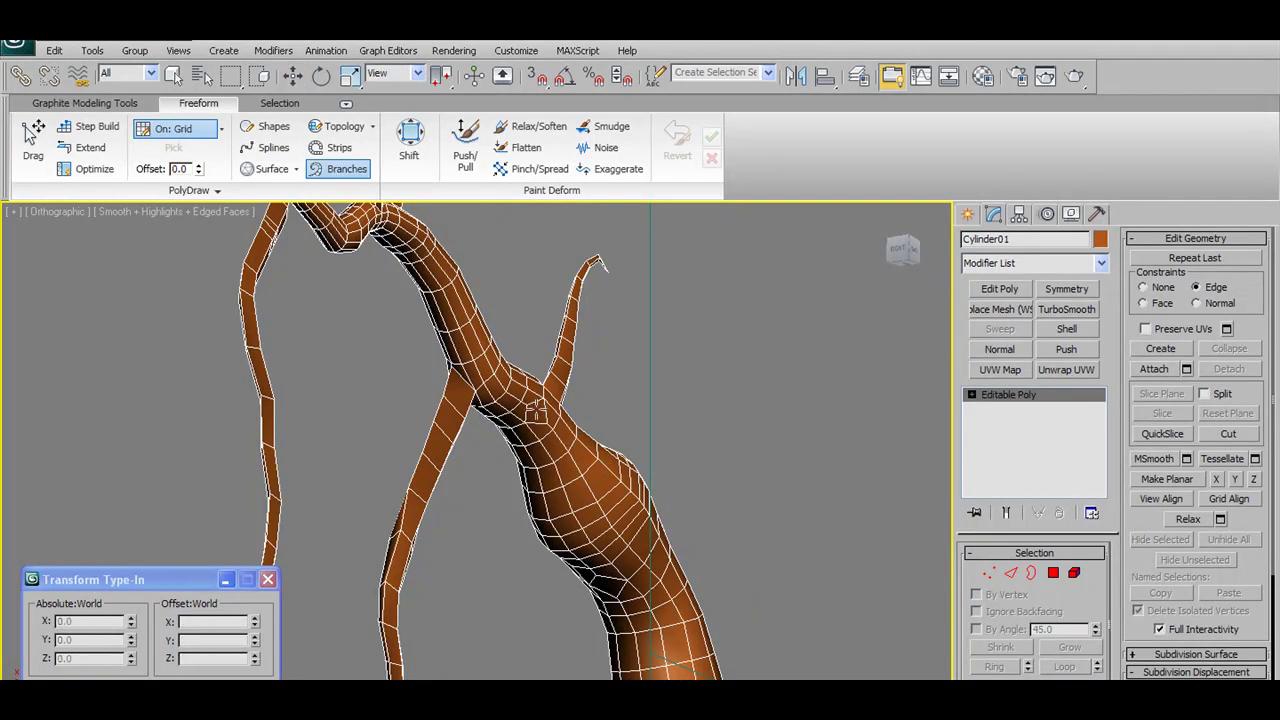
drag(540, 424, 467, 543)
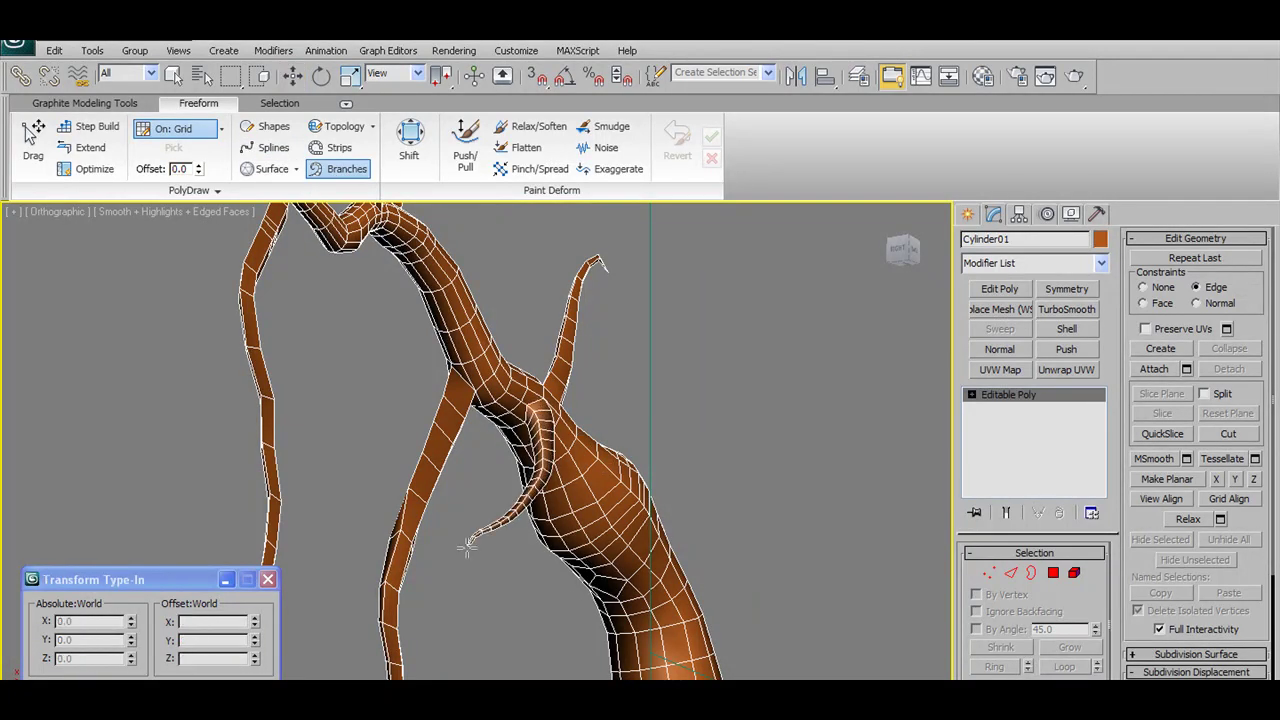
mouse_move(624, 532)
alt+middle_down()
mouse_move(496, 549)
mouse_move(635, 539)
alt+middle_up()
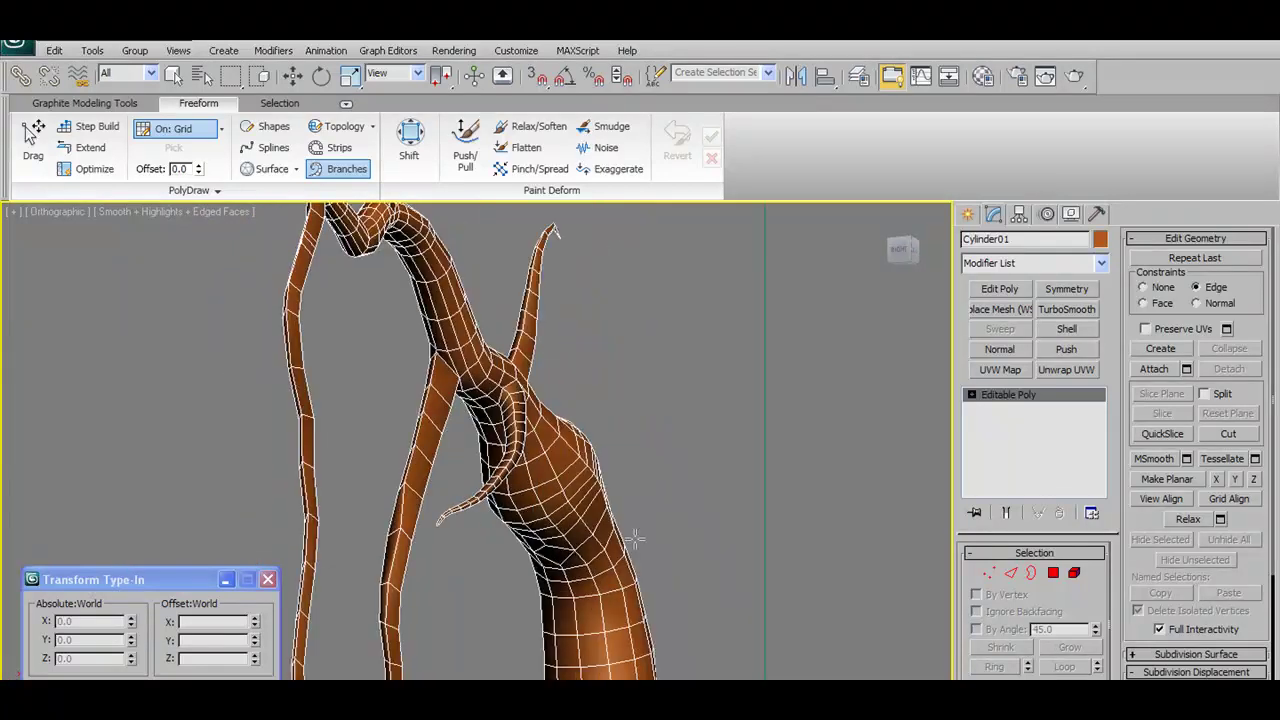
mouse_move(572, 470)
alt+middle_down()
mouse_move(583, 449)
mouse_move(590, 493)
alt+middle_up()
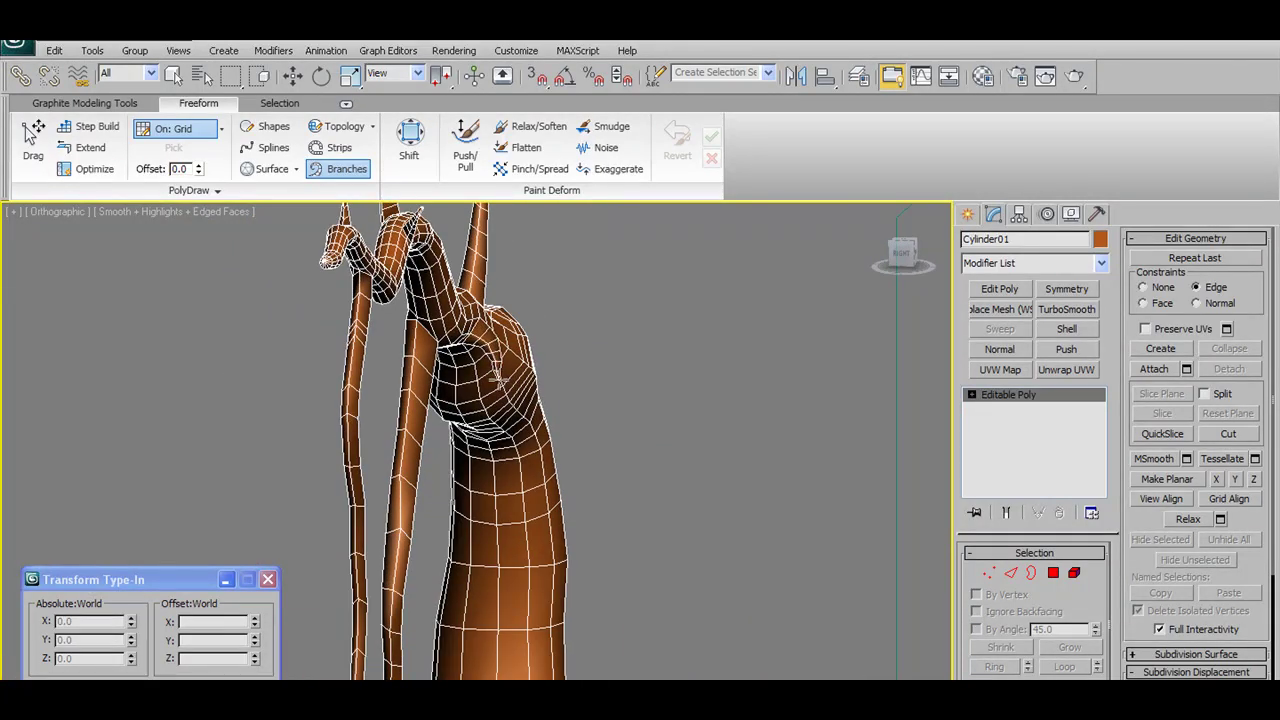
Extrude a second branch hanging downward and compare both new branches against the reference
drag(495, 379, 445, 447)
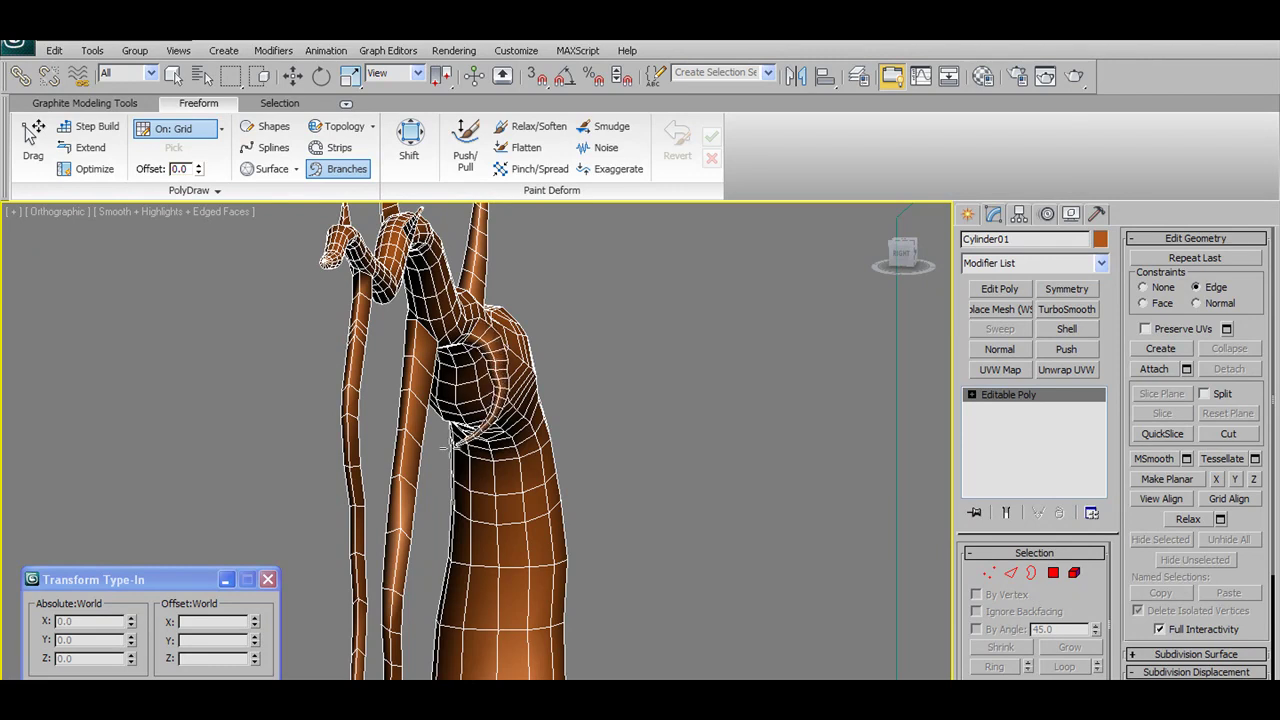
alt+middle_drag(437, 461, 340, 437)
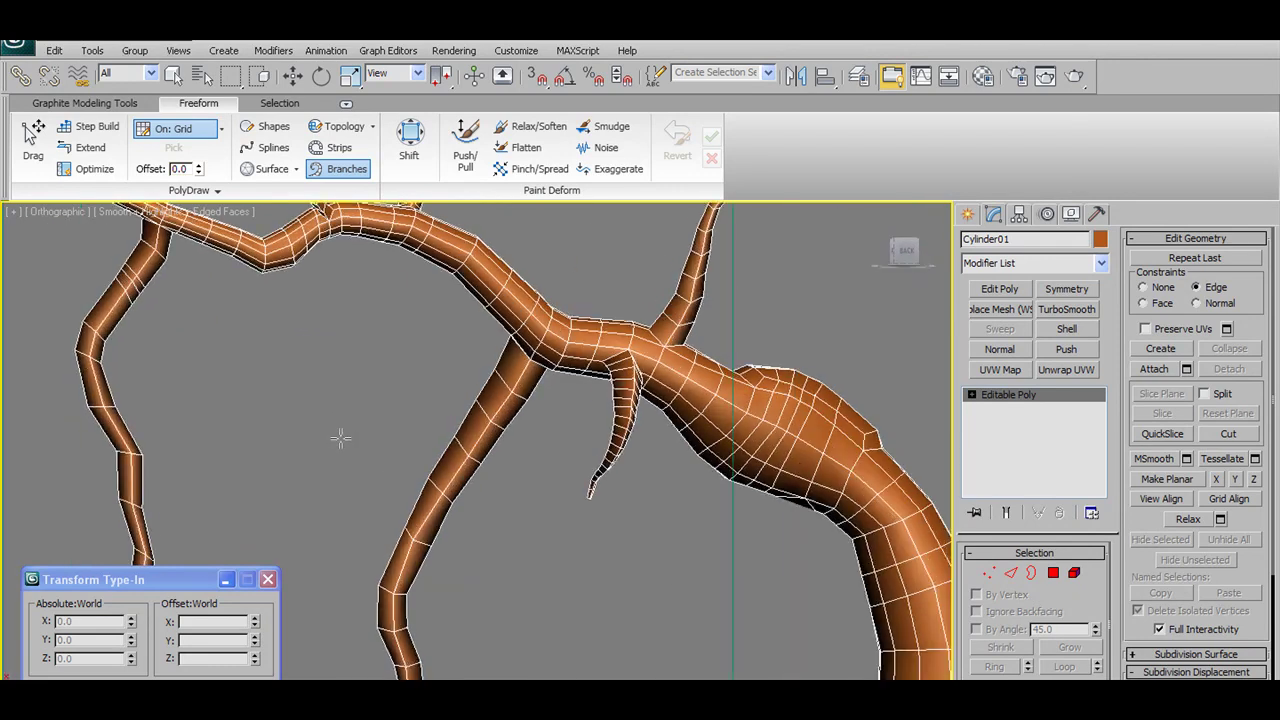
scroll(472, 456, down, 5)
alt+middle_drag(565, 487, 601, 464)
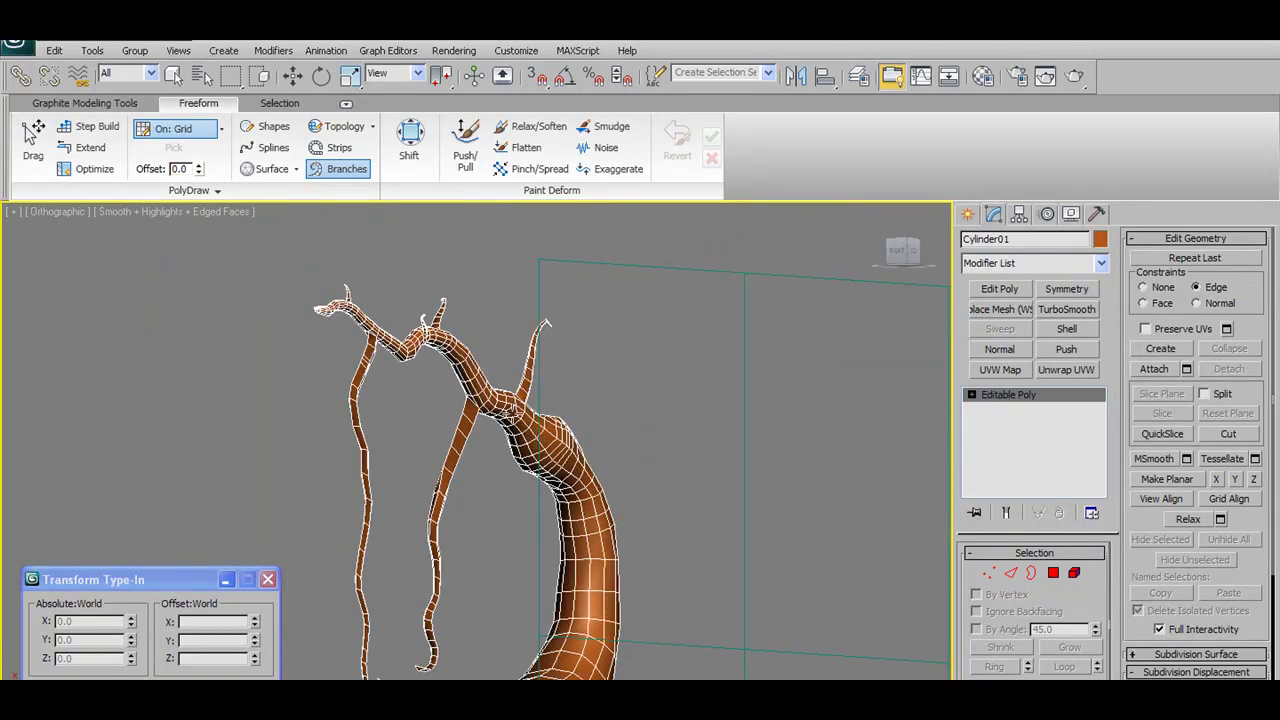
mouse_move(466, 482)
alt+middle_down()
mouse_move(371, 466)
mouse_move(570, 470)
alt+middle_up()
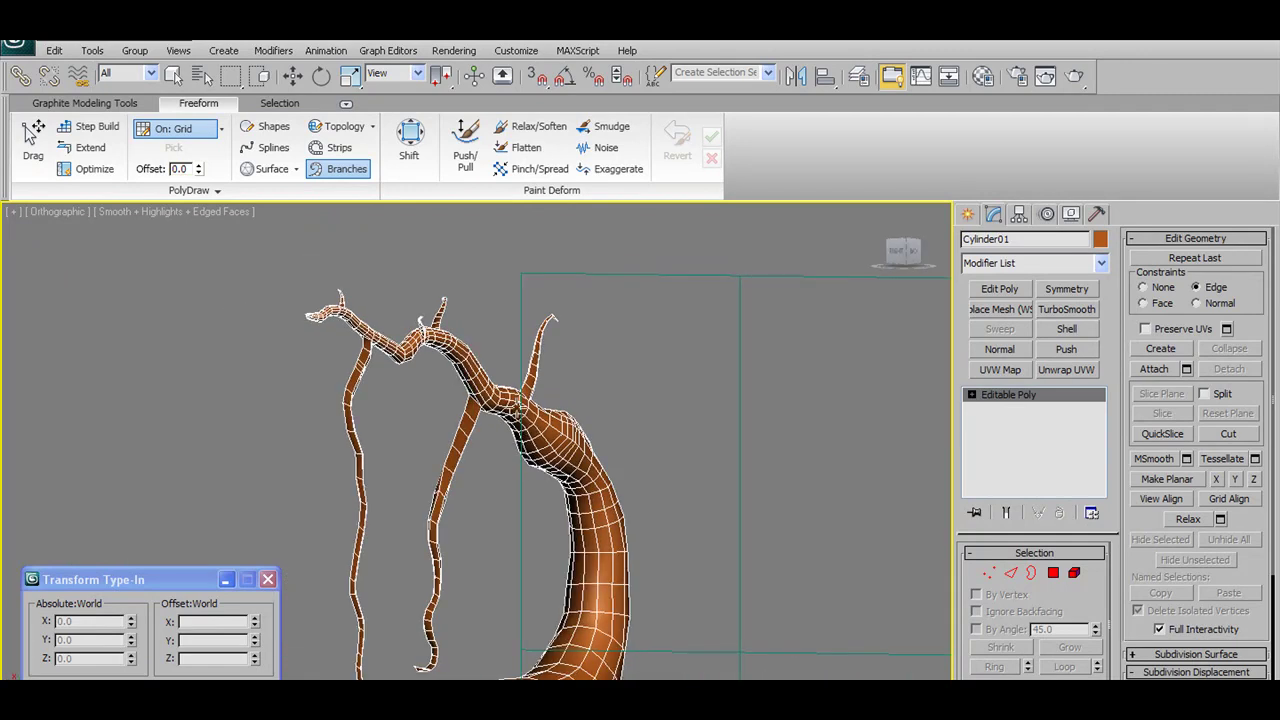
alt+middle_drag(520, 406, 549, 416)
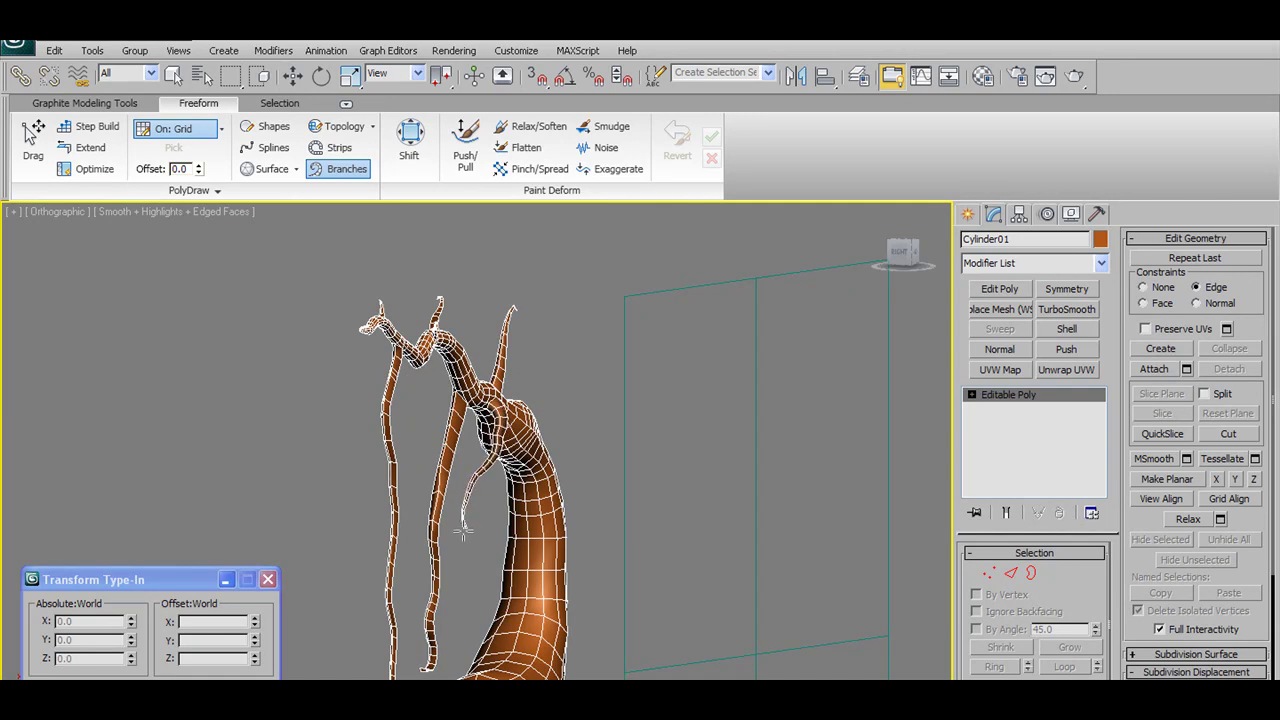
mouse_move(557, 430)
alt+middle_down()
mouse_move(440, 420)
mouse_move(523, 334)
mouse_move(660, 430)
mouse_move(829, 429)
mouse_move(412, 490)
mouse_move(455, 490)
alt+middle_up()
scroll(455, 490, up, 4)
scroll(520, 410, down, 1)
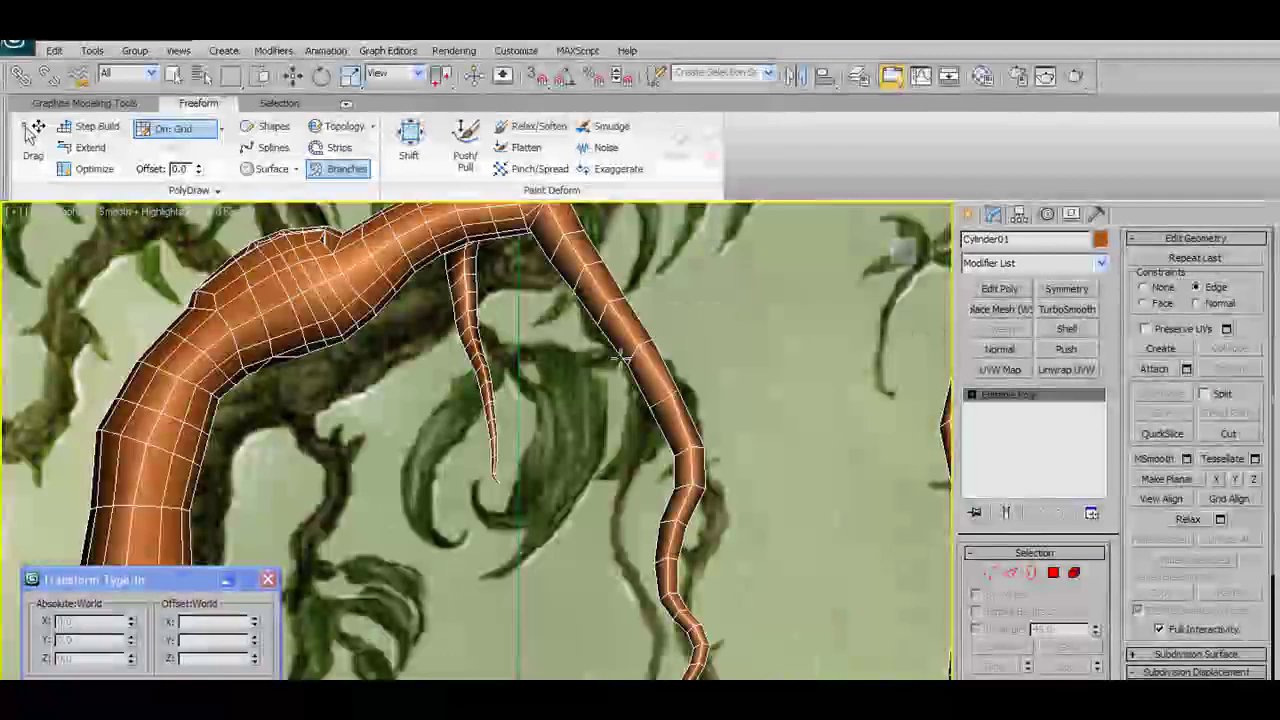
scroll(584, 332, down, 1)
scroll(584, 332, down, 6)
scroll(586, 449, up, 1)
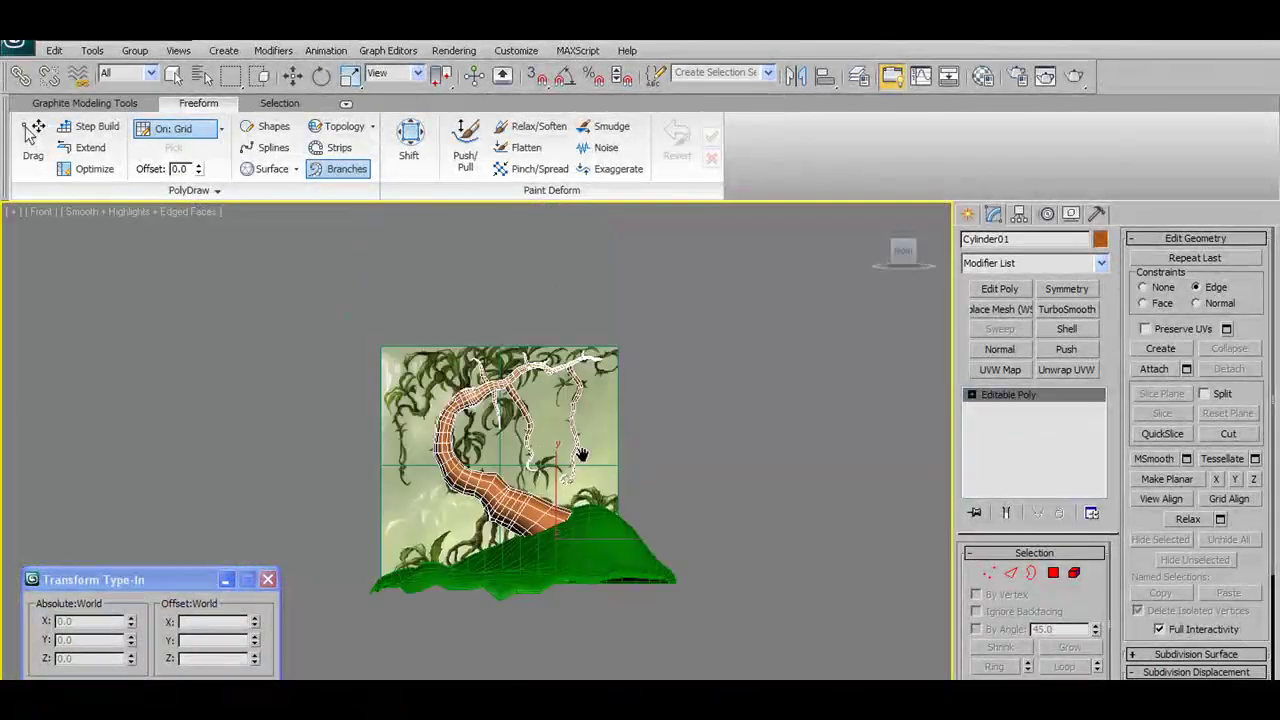
scroll(593, 458, up, 3)
scroll(593, 458, up, 2)
scroll(586, 494, up, 1)
scroll(600, 520, down, 1)
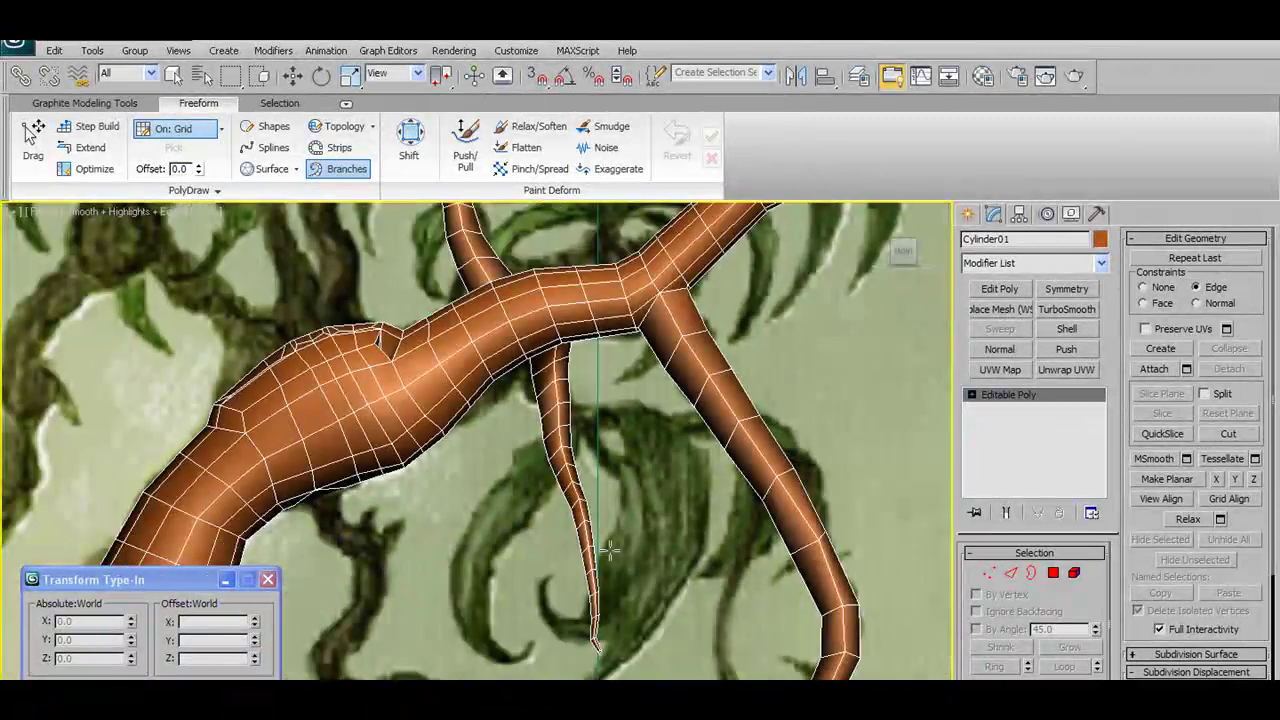
middle_drag(608, 549, 611, 515)
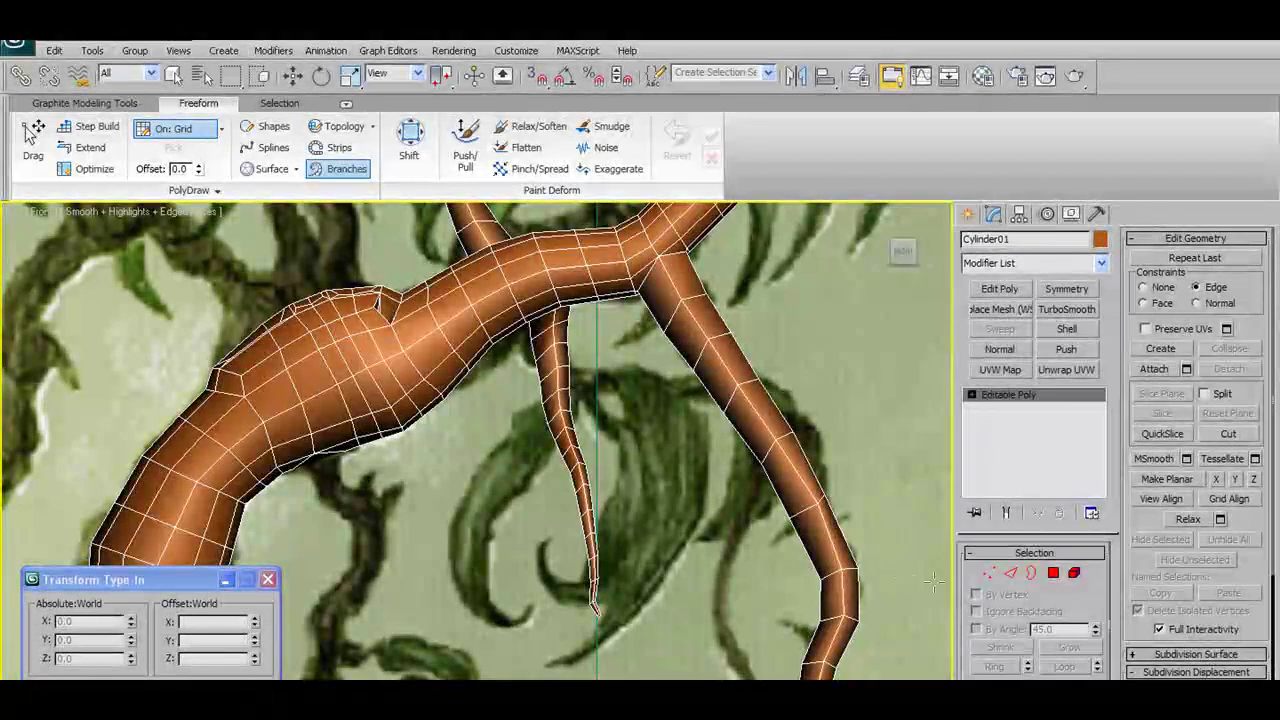
Select the thin branch's bottom tip vertex in Vertex mode, then clear it and start Connect
click(988, 573)
key(w)
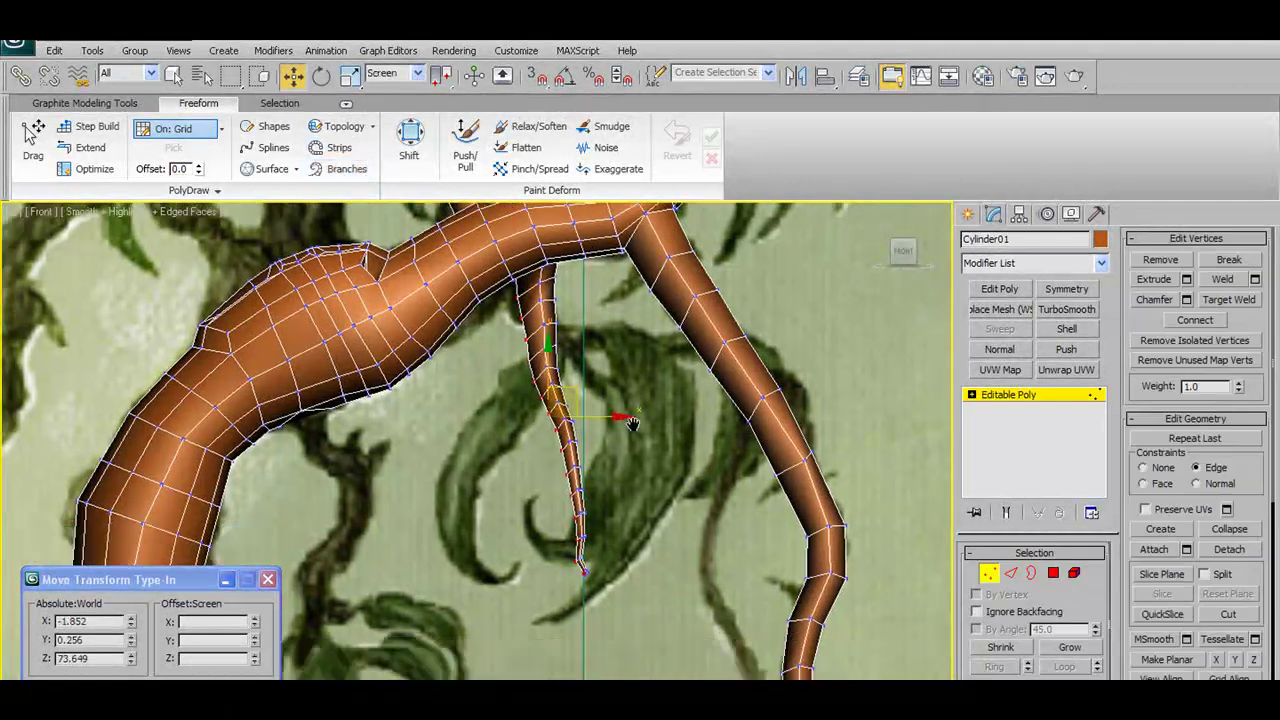
click(584, 569)
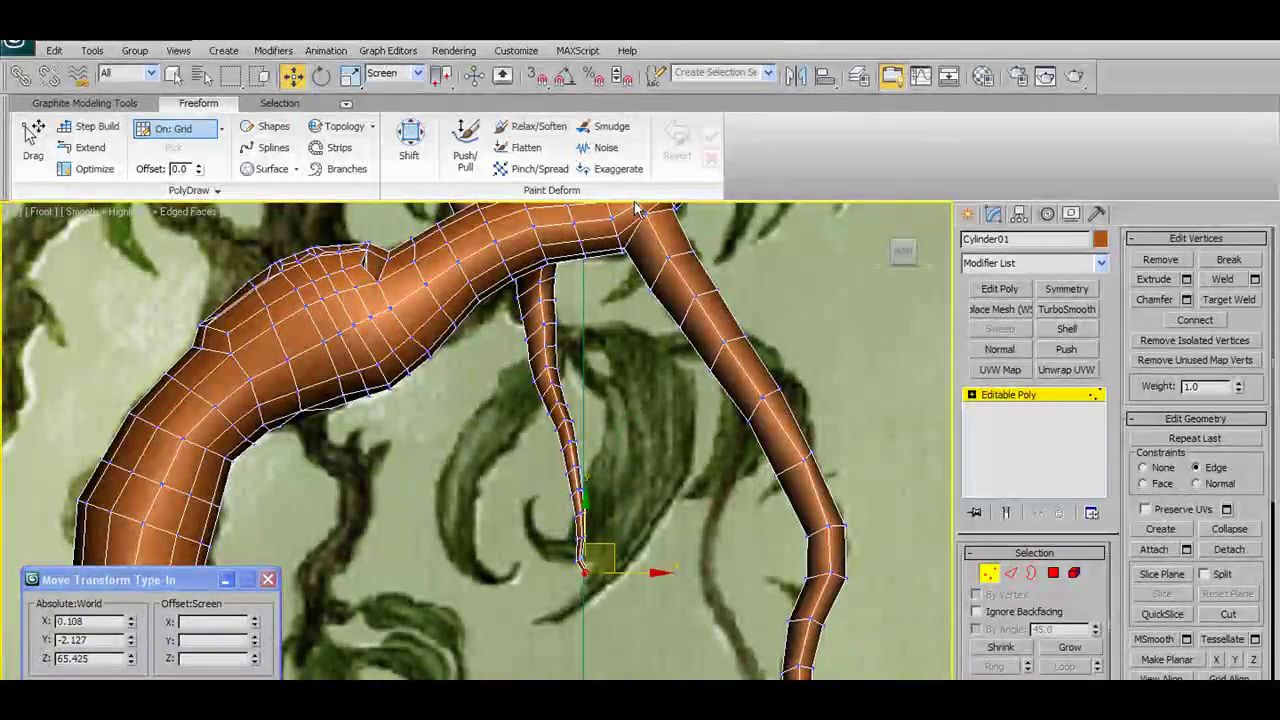
click(125, 104)
click(690, 402)
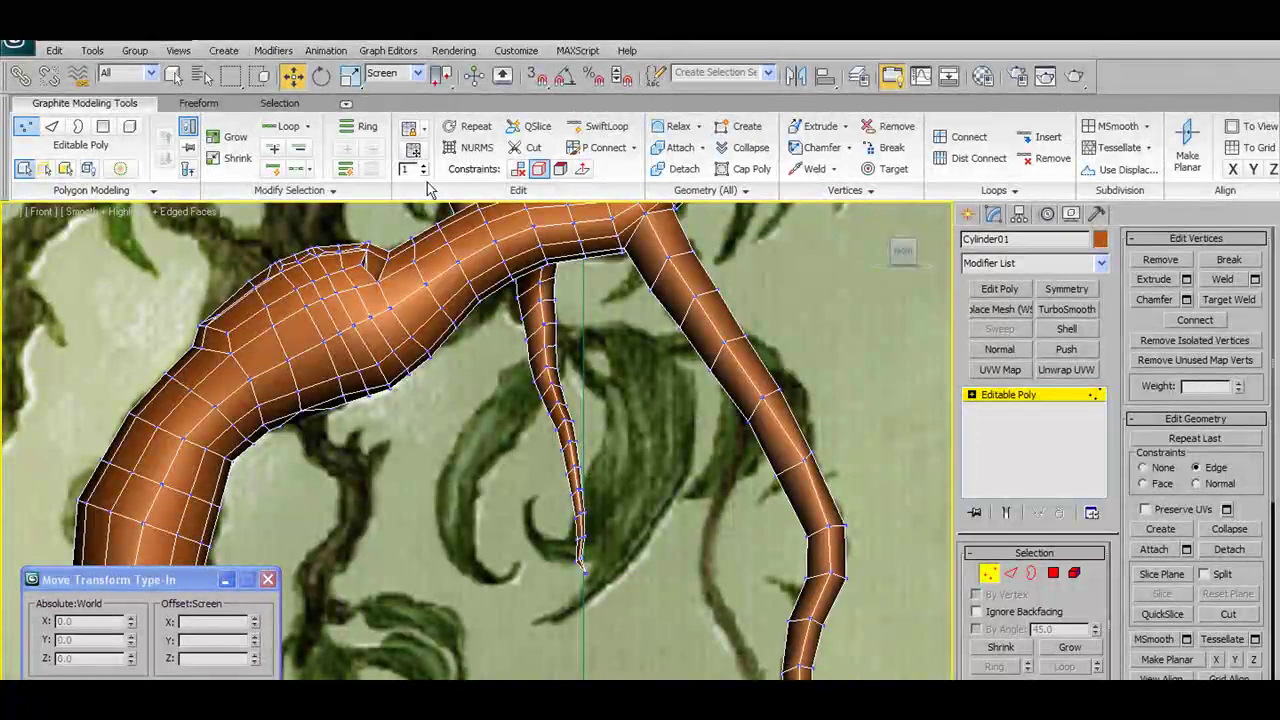
click(600, 147)
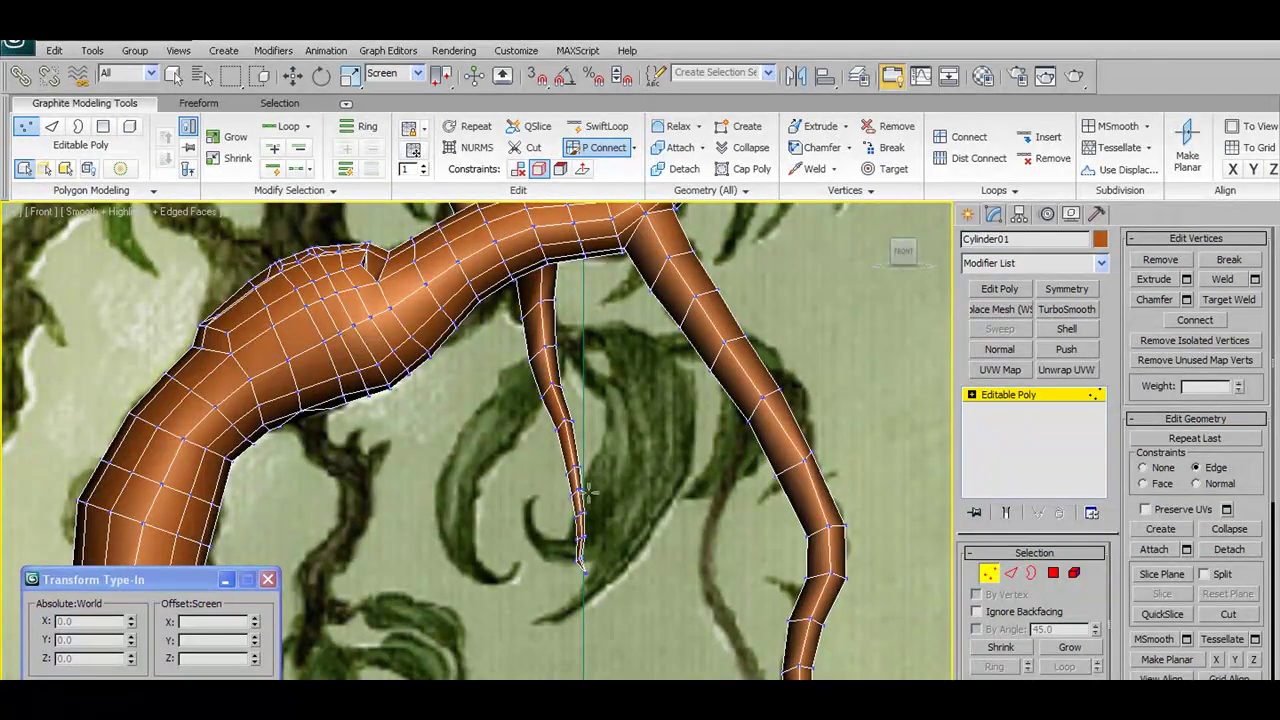
mouse_move(594, 513)
alt+middle_down()
mouse_move(700, 560)
mouse_move(750, 525)
alt+middle_up()
Reselect the thin branch's tip vertex and nudge it down into place over the reference
click(988, 573)
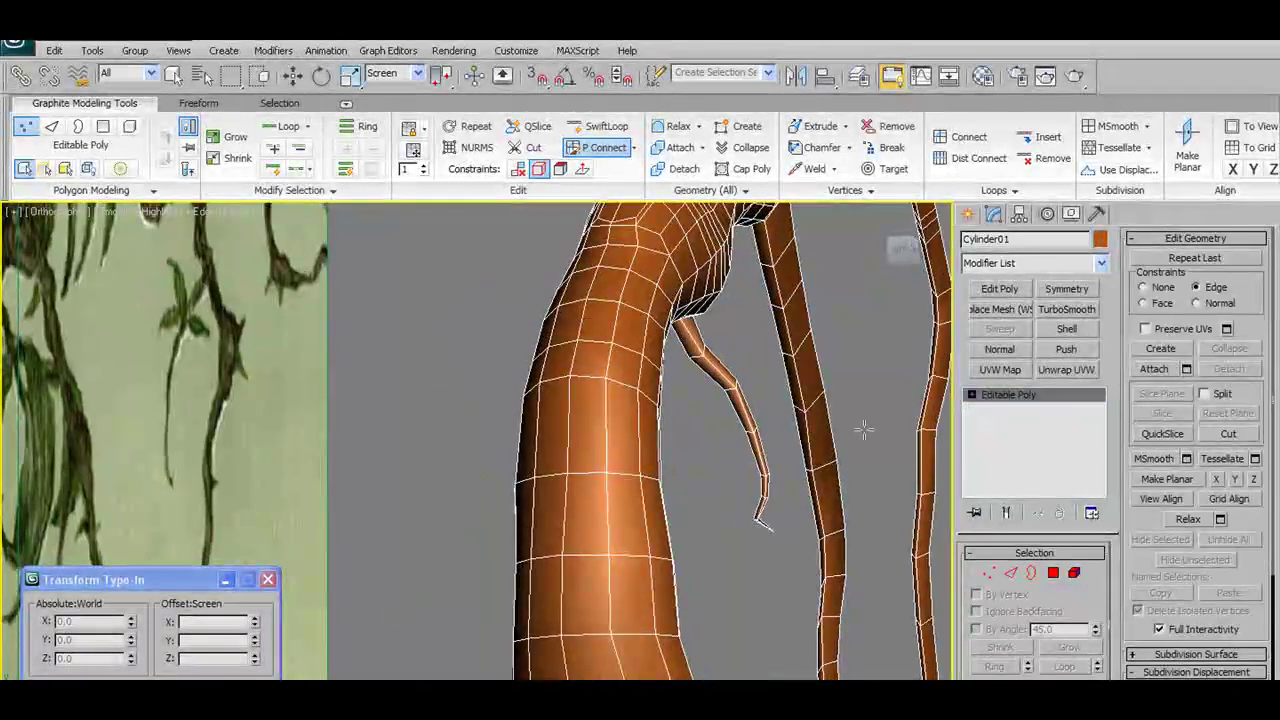
click(988, 574)
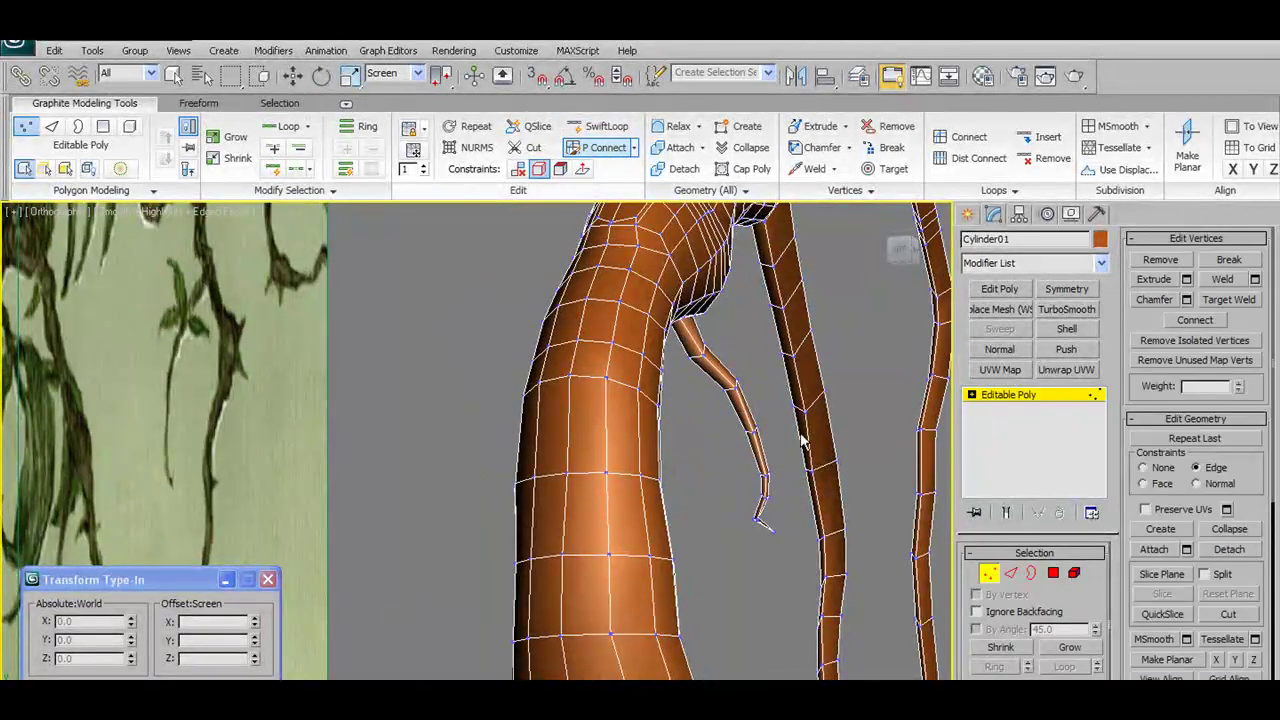
click(760, 521)
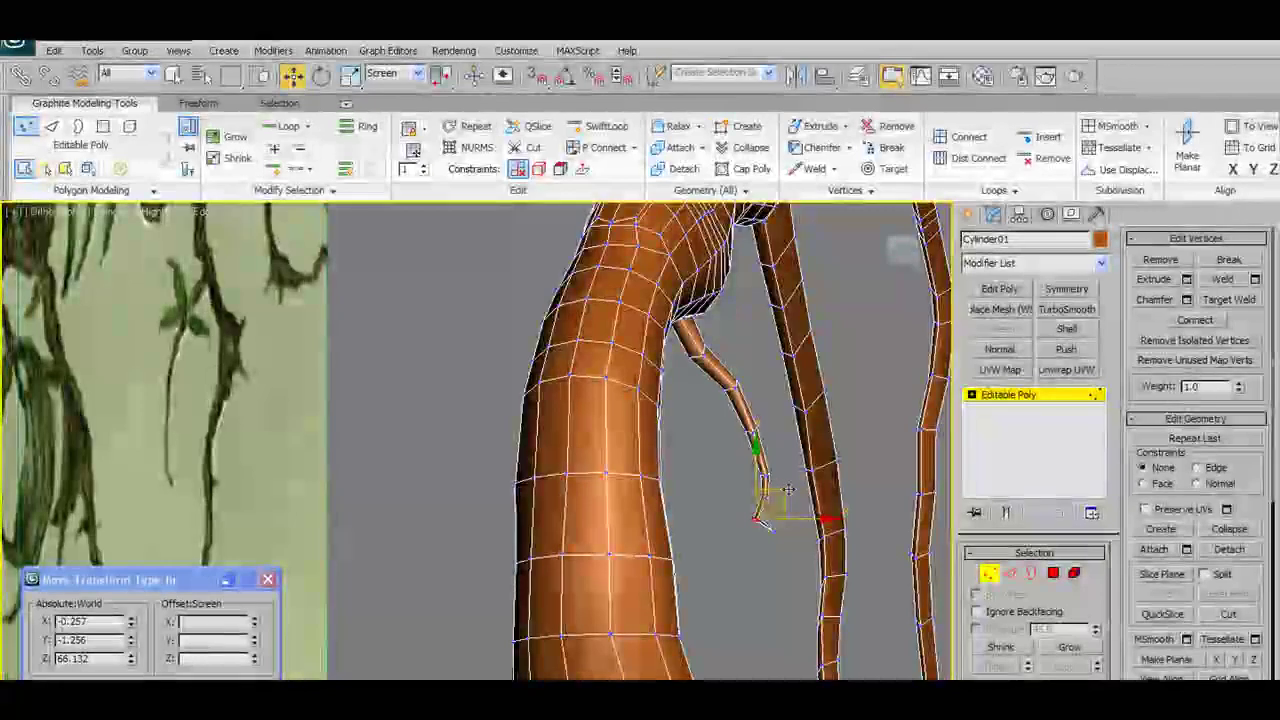
drag(790, 489, 786, 480)
alt+middle_drag(786, 480, 740, 507)
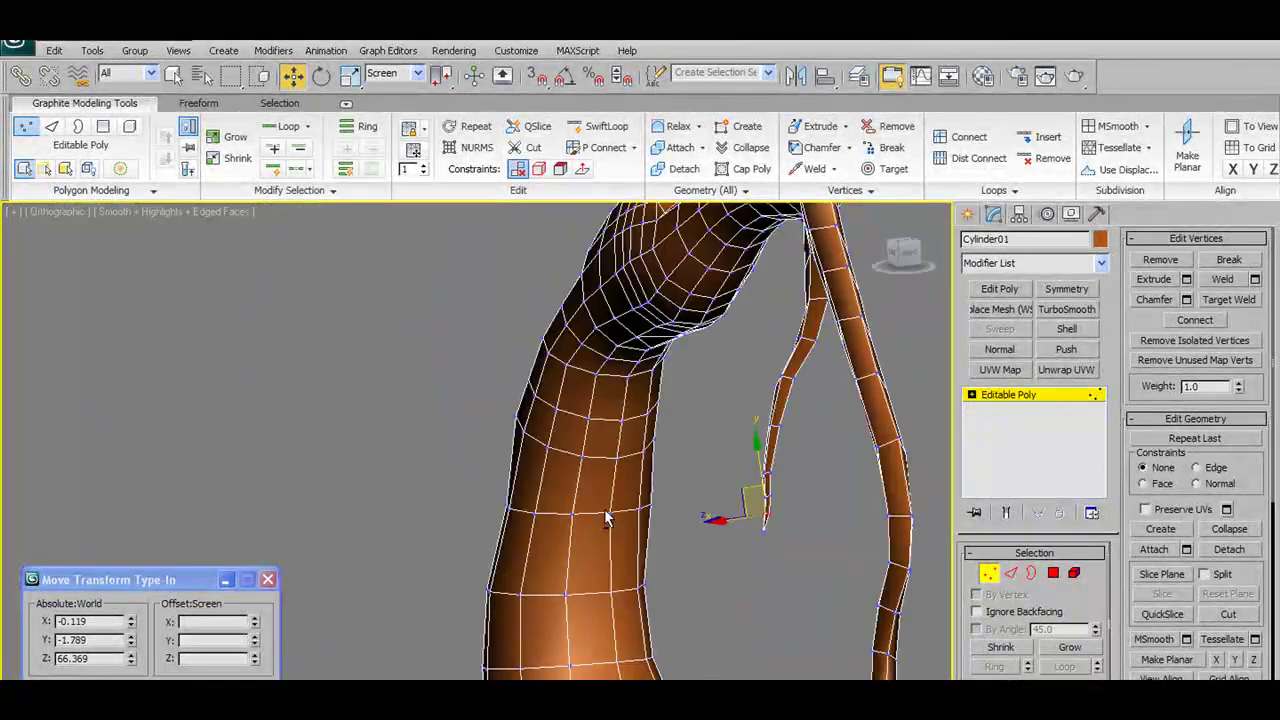
scroll(740, 507, down, 5)
scroll(728, 483, down, 3)
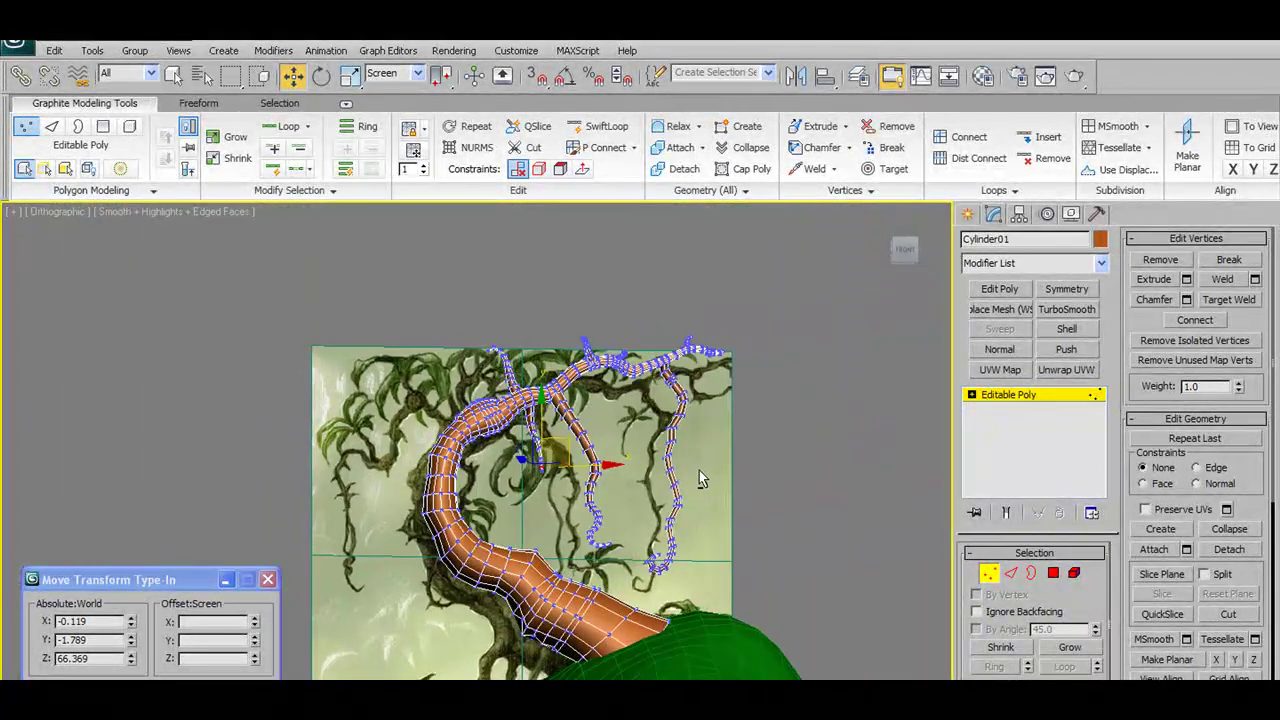
scroll(677, 468, down, 2)
scroll(593, 384, up, 4)
scroll(600, 450, up, 3)
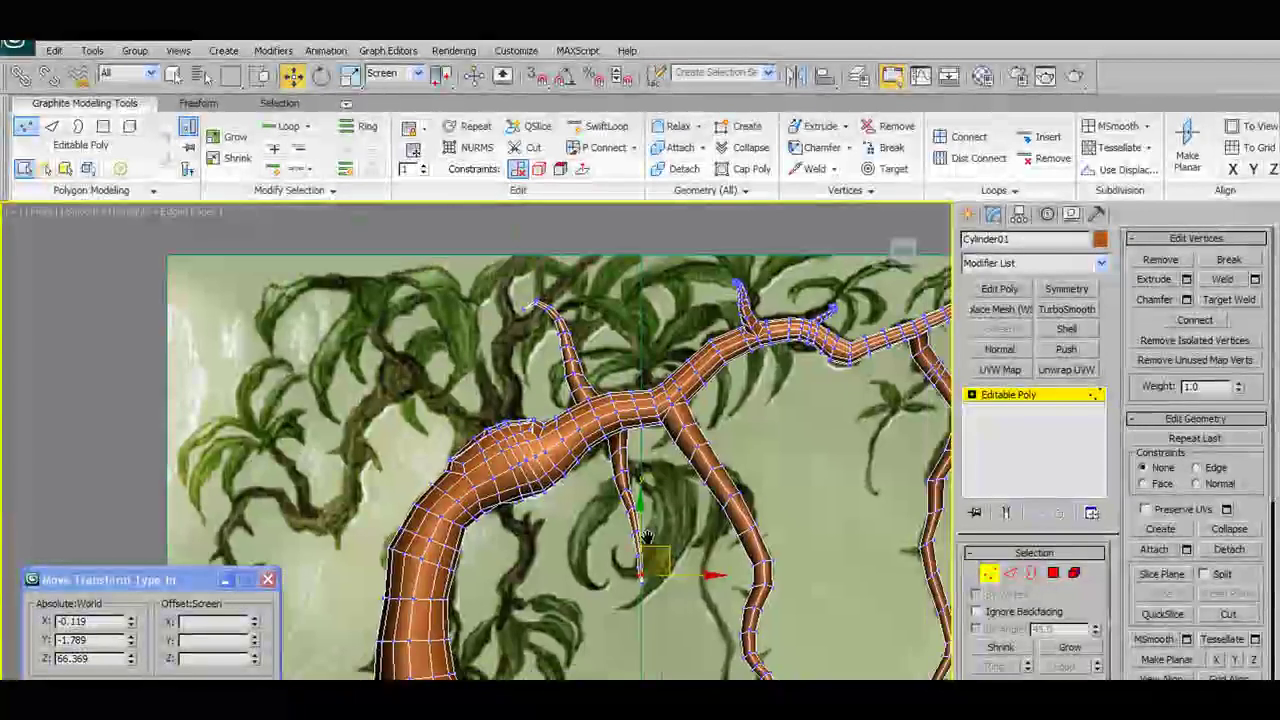
scroll(616, 519, up, 3)
scroll(616, 519, up, 2)
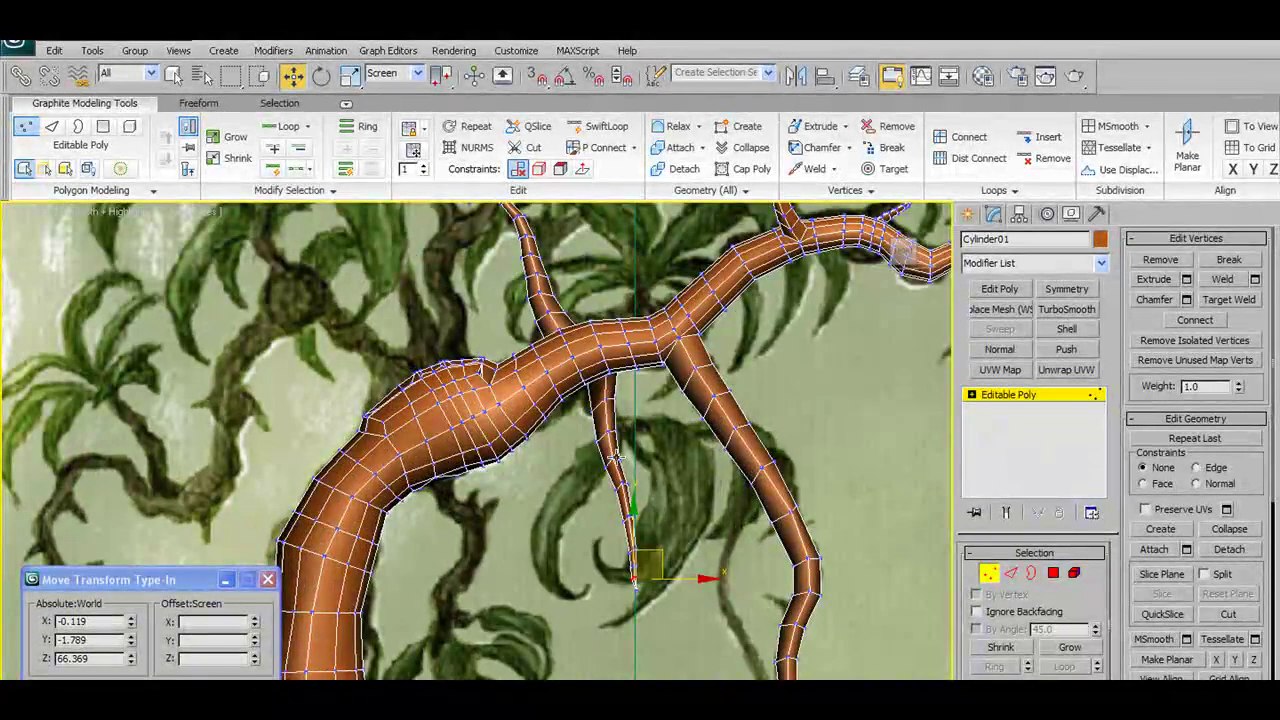
click(687, 543)
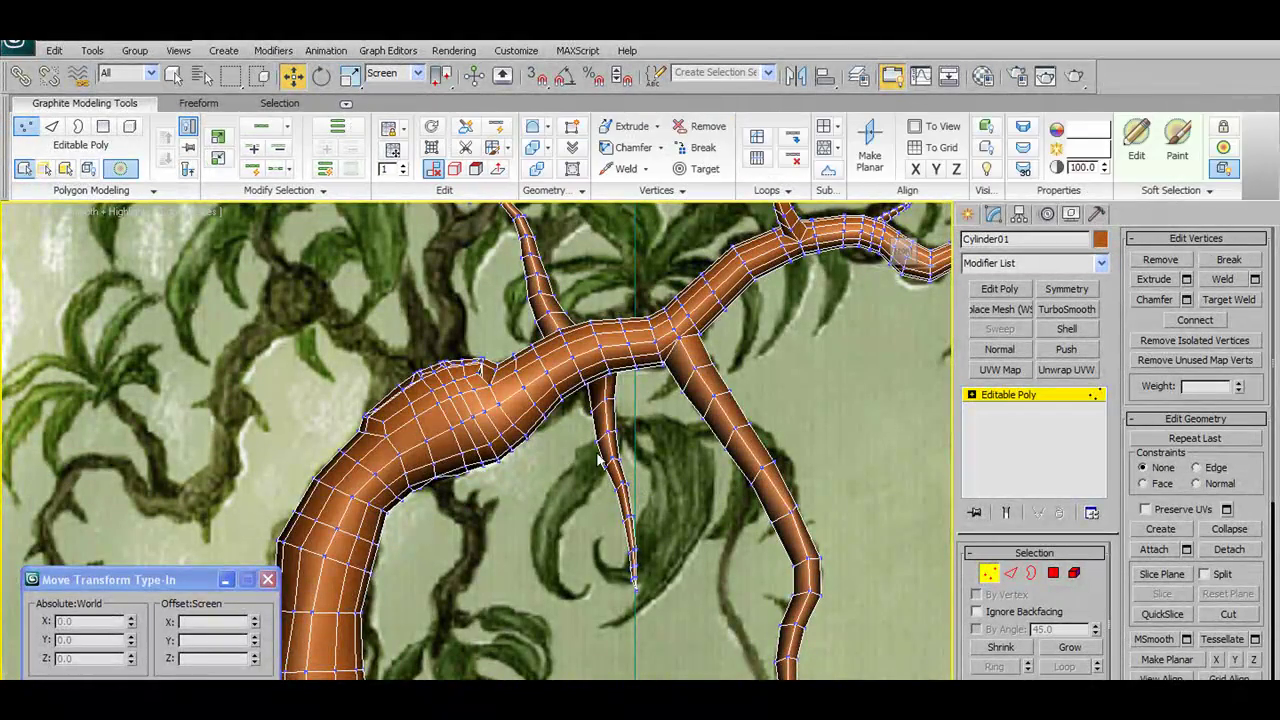
Enable Soft Selection with Falloff 5.8 and bend the thin branch tip sideways
drag(676, 618, 677, 619)
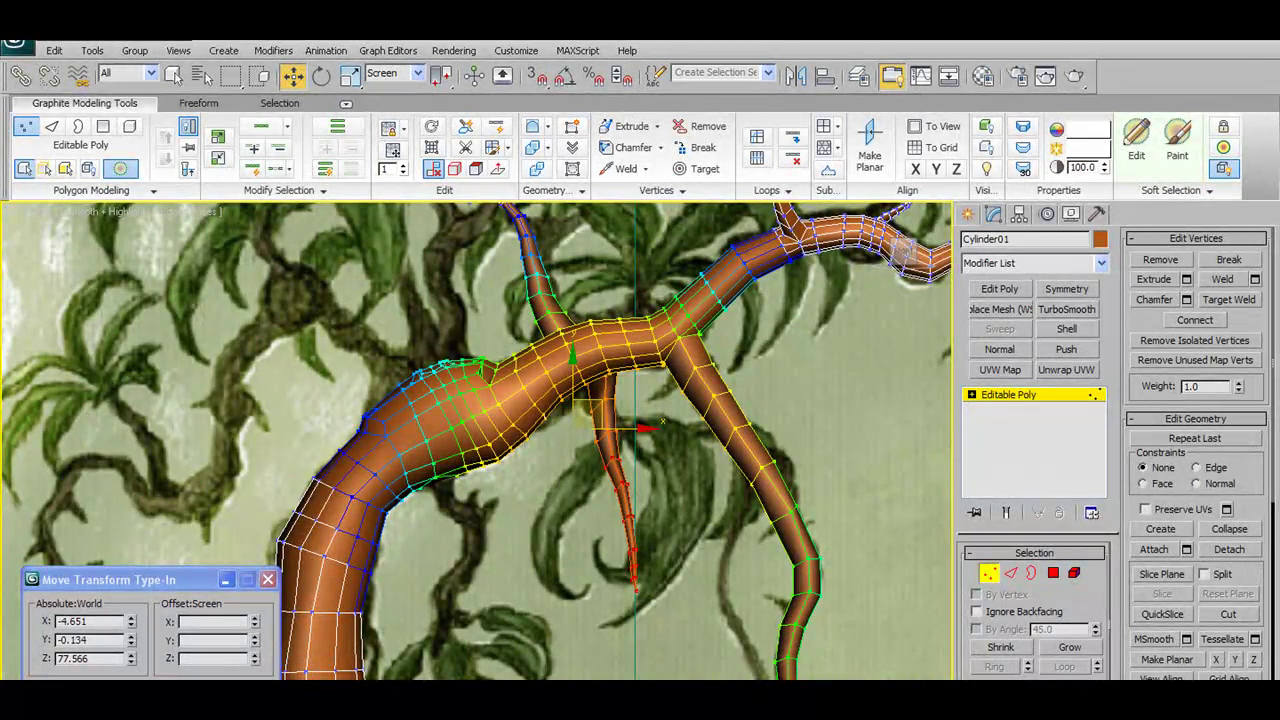
scroll(1034, 610, down, 1)
click(1034, 672)
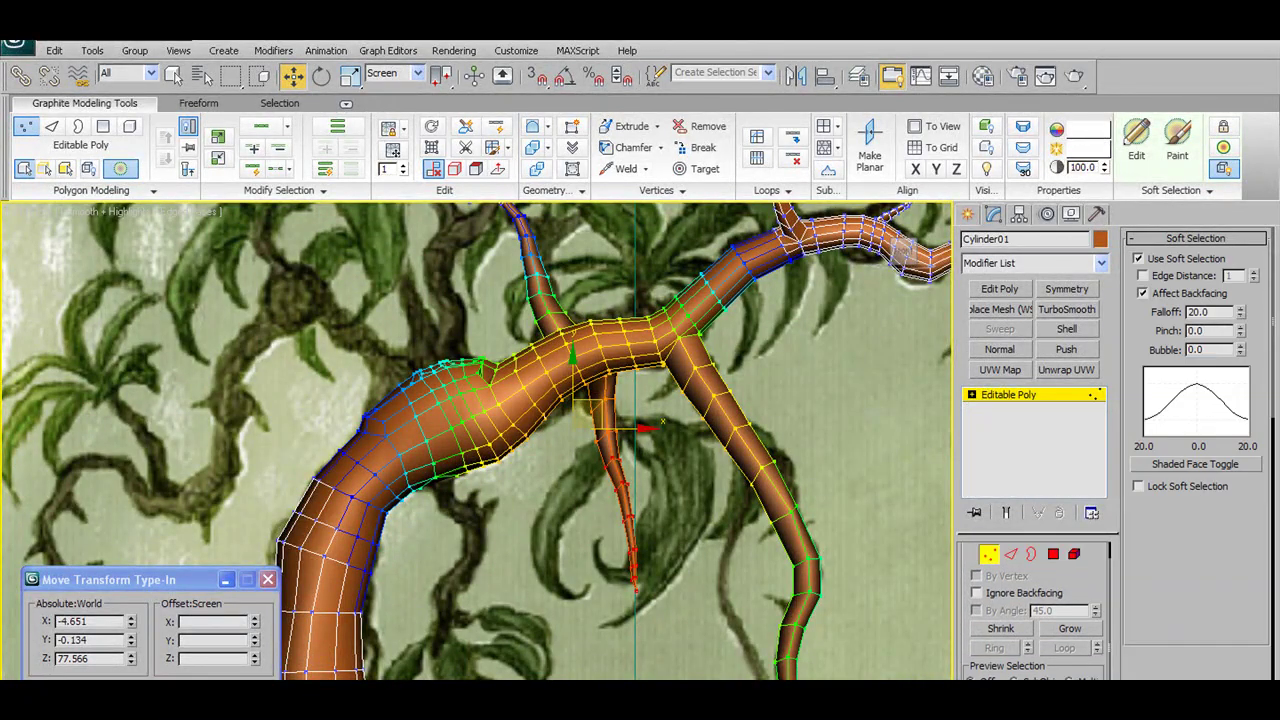
drag(1240, 312, 1246, 374)
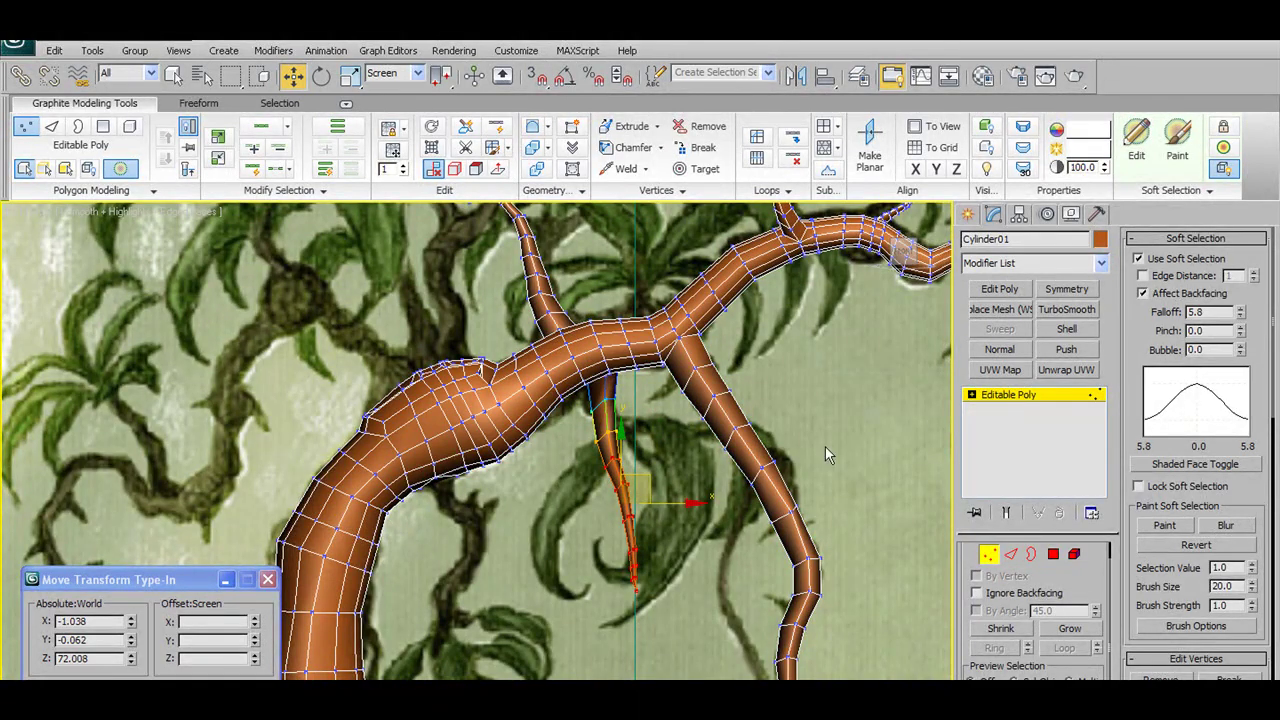
drag(645, 485, 657, 477)
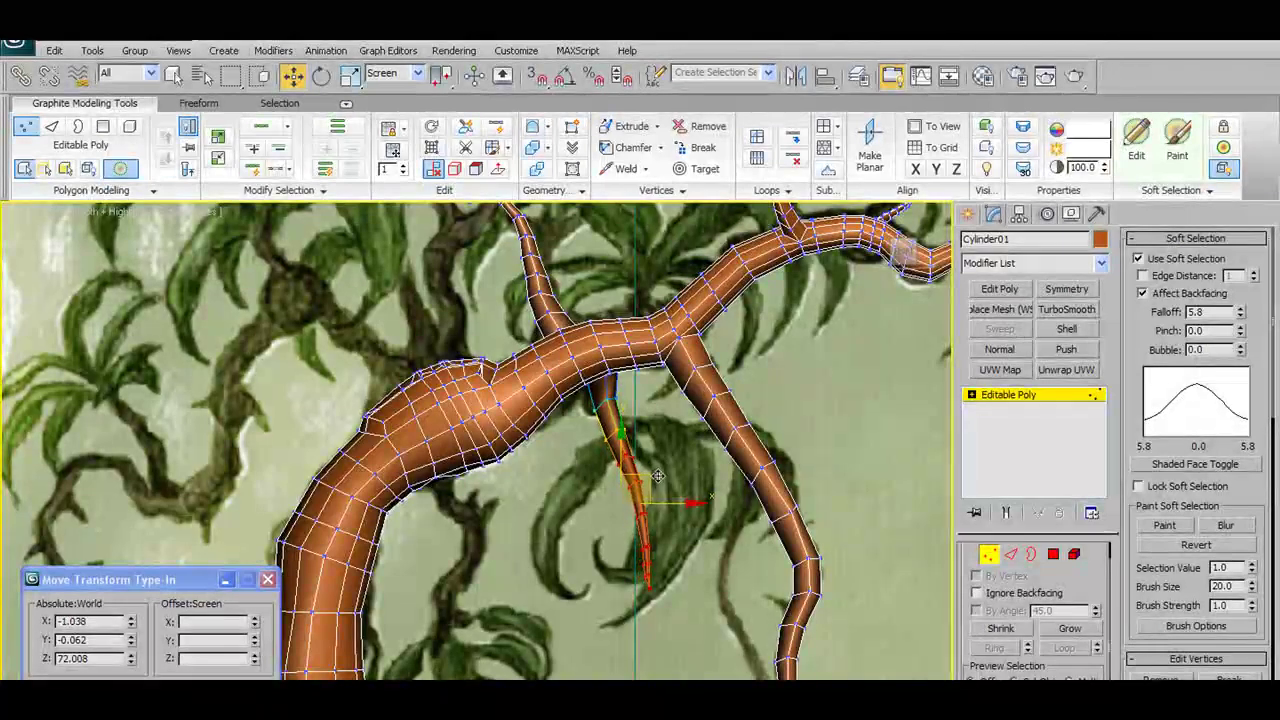
Reselect the branch vertices and pull the tip up and left so it curls under the limb
click(659, 562)
click(646, 548)
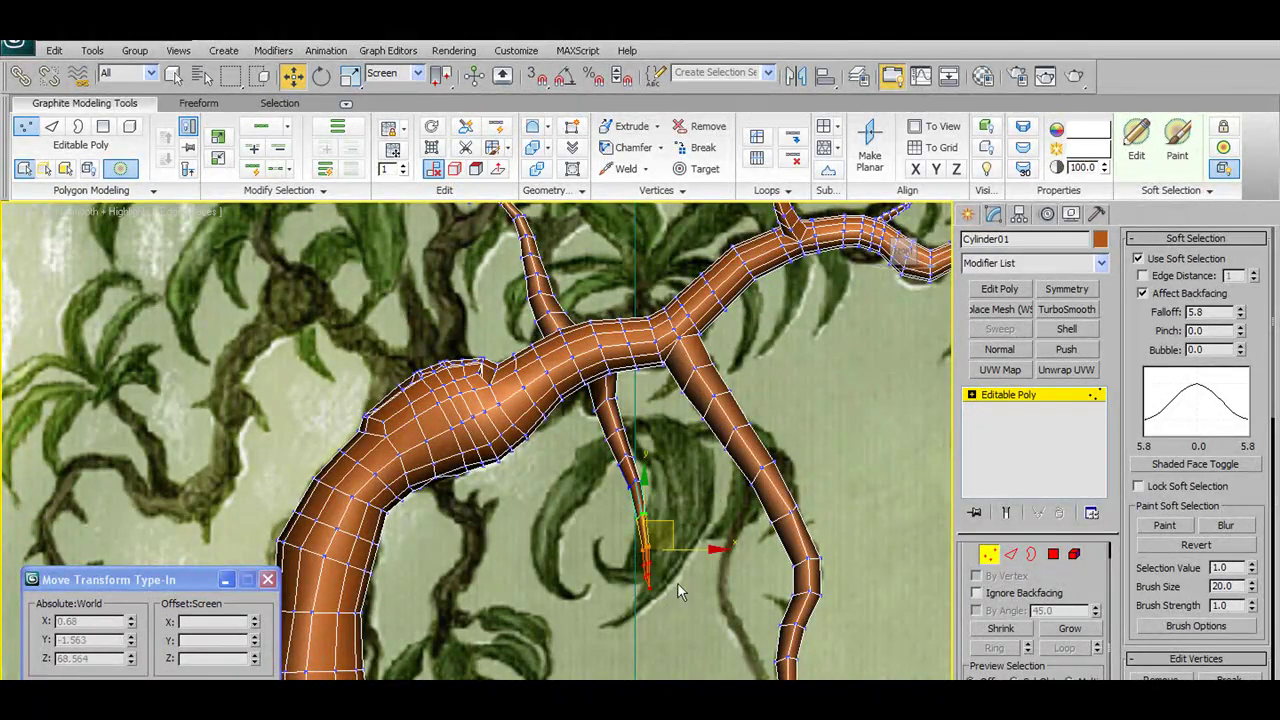
mouse_move(727, 550)
mouse_down()
mouse_move(700, 515)
mouse_move(731, 488)
mouse_up()
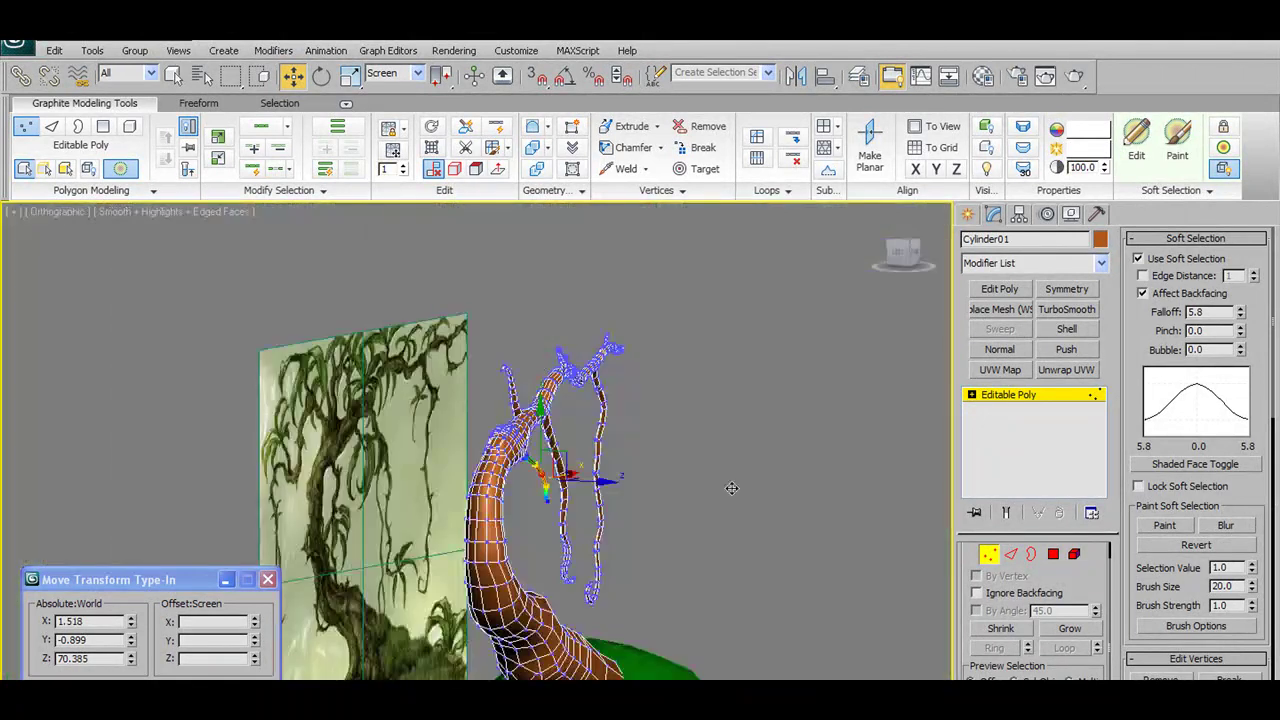
mouse_move(731, 488)
alt+middle_down()
mouse_move(886, 484)
mouse_move(851, 471)
mouse_move(724, 308)
alt+middle_up()
mouse_move(724, 306)
mouse_down()
mouse_move(645, 355)
mouse_move(665, 330)
mouse_up()
mouse_move(665, 330)
alt+middle_down()
mouse_move(555, 487)
mouse_move(683, 475)
mouse_move(785, 499)
mouse_move(731, 495)
mouse_move(921, 495)
mouse_move(799, 483)
alt+middle_up()
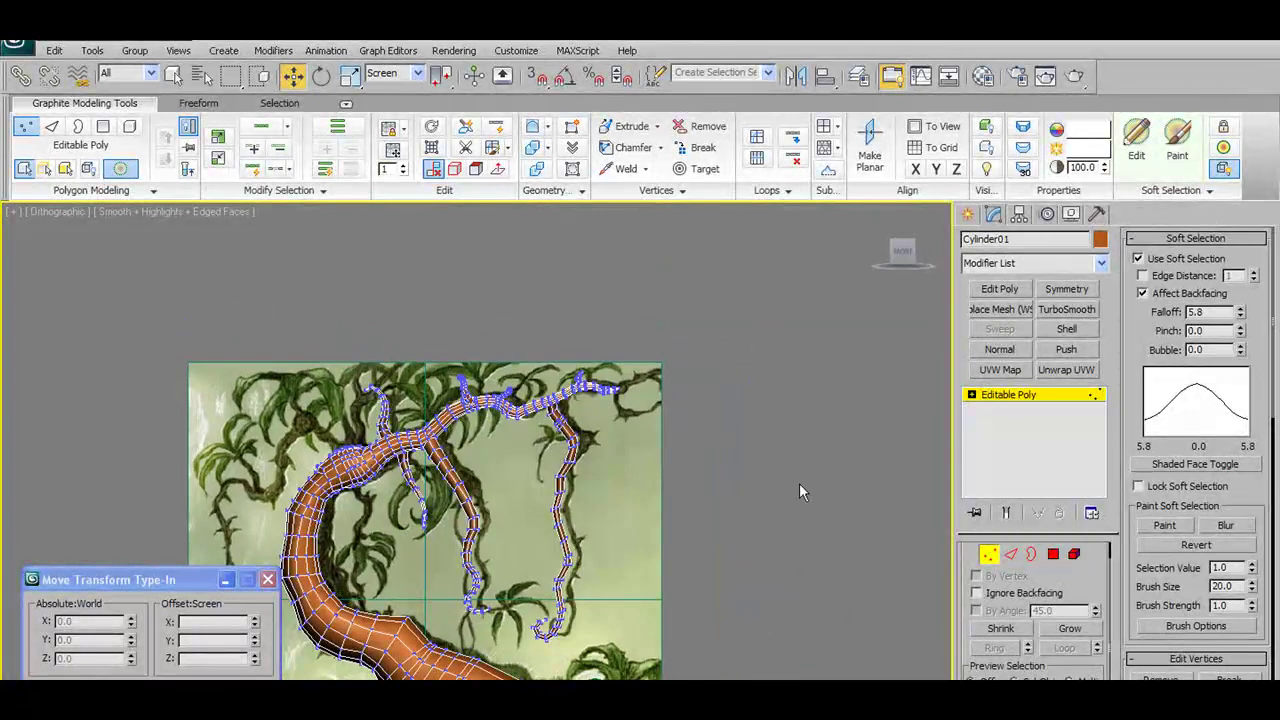
Switch to Front view and Save As the tree scene into the Max Files folder
key(f)
scroll(626, 381, up, 5)
scroll(637, 582, up, 2)
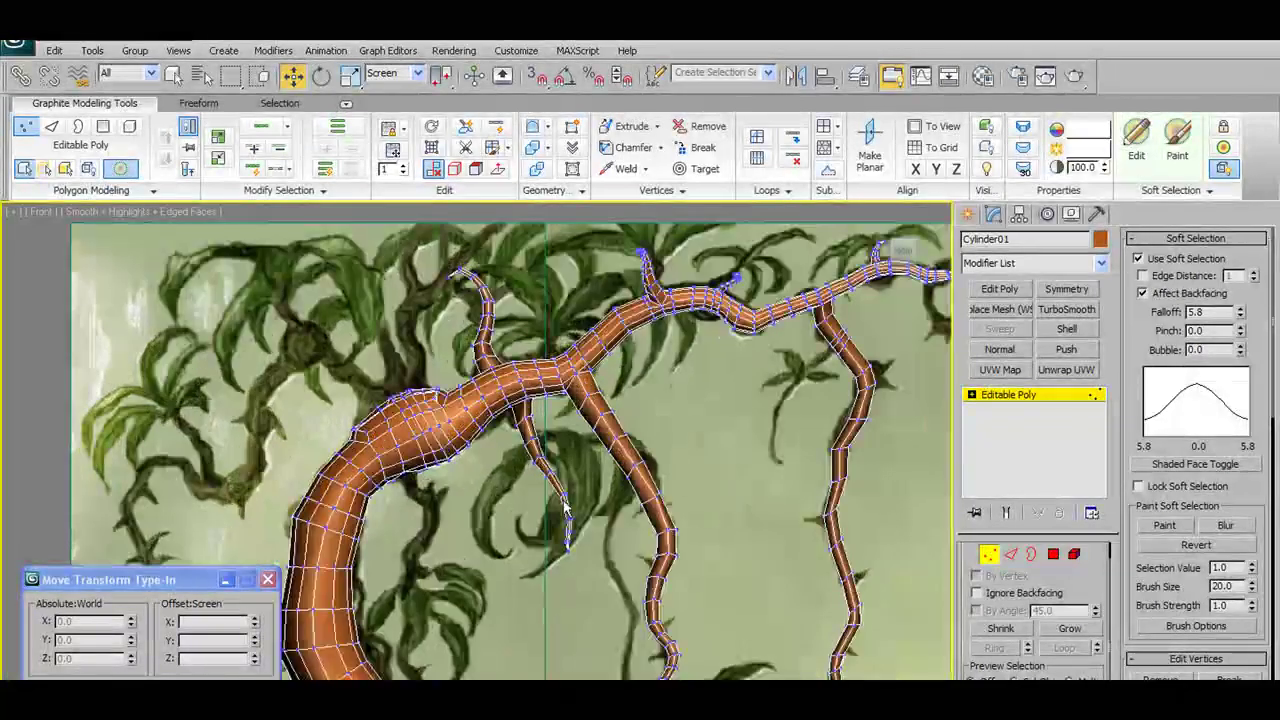
scroll(590, 624, down, 2)
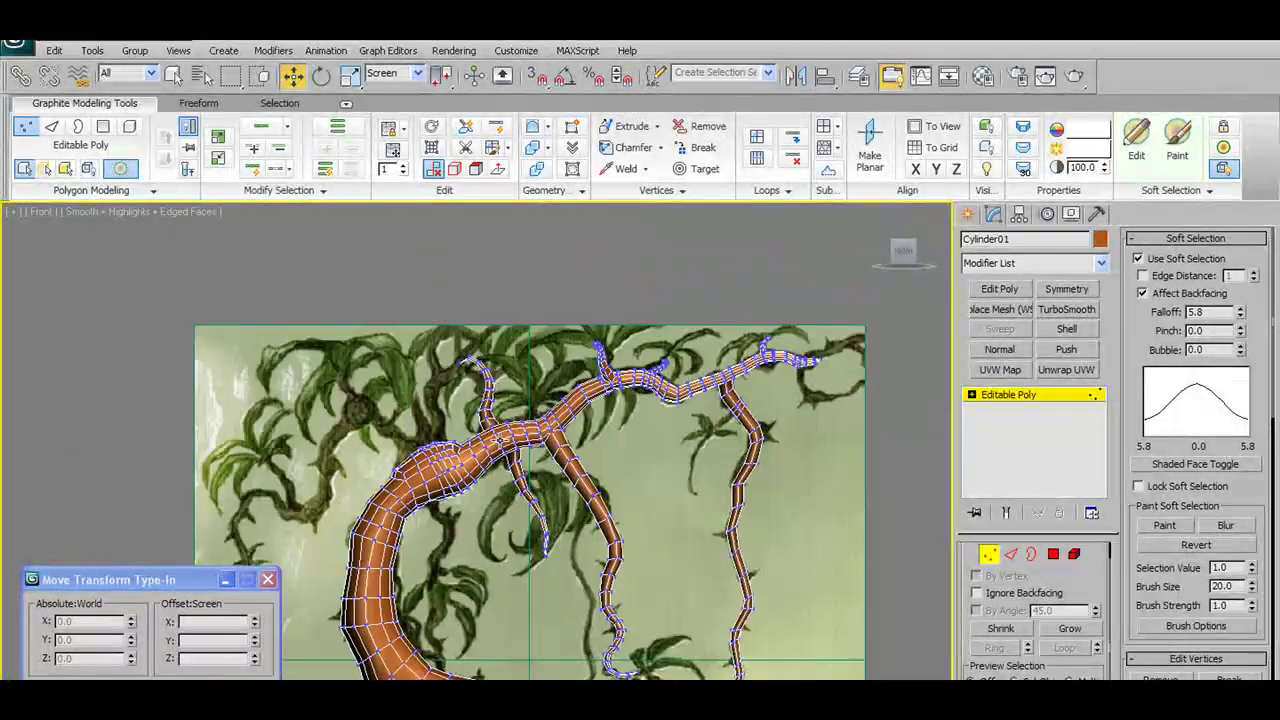
click(20, 46)
click(60, 240)
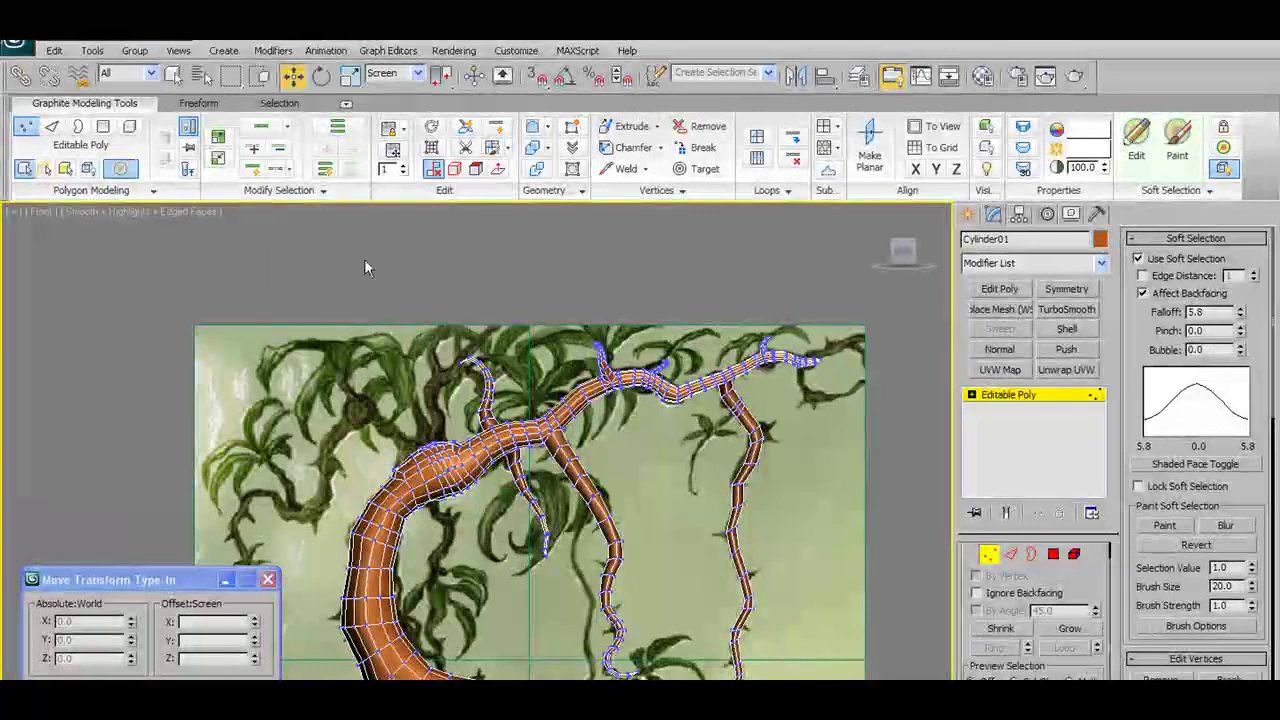
click(456, 243)
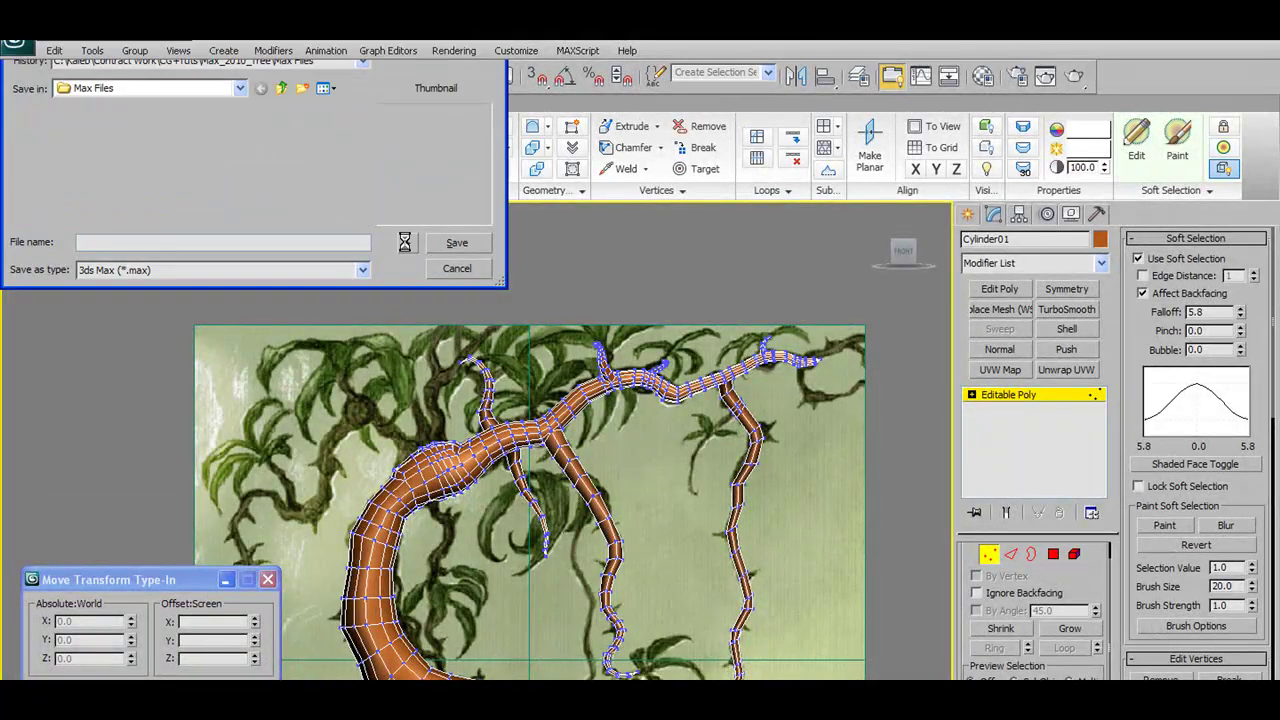
Re-centre and zoom the tree, then orbit away from the straight front view
middle_drag(519, 437, 551, 420)
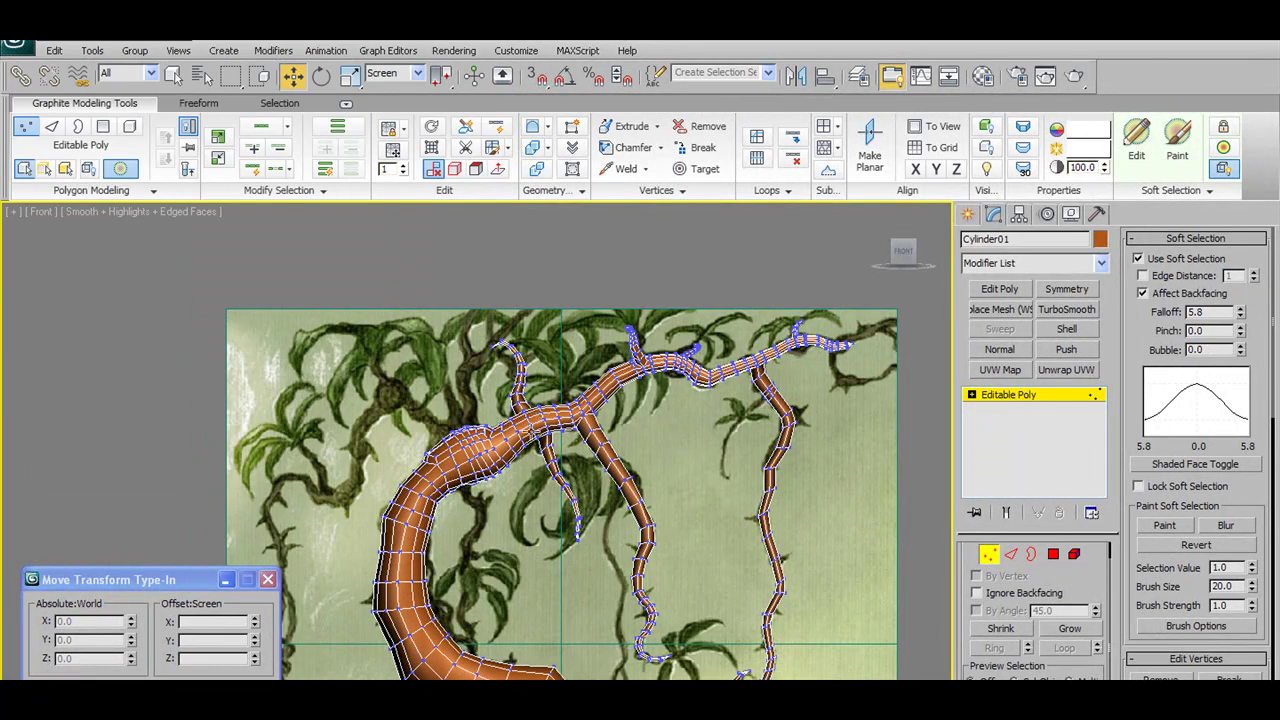
scroll(589, 423, up, 2)
scroll(589, 423, up, 2)
scroll(589, 423, up, 2)
scroll(547, 516, up, 1)
scroll(547, 516, down, 2)
mouse_move(547, 516)
alt+middle_down()
mouse_move(568, 400)
mouse_move(587, 371)
alt+middle_up()
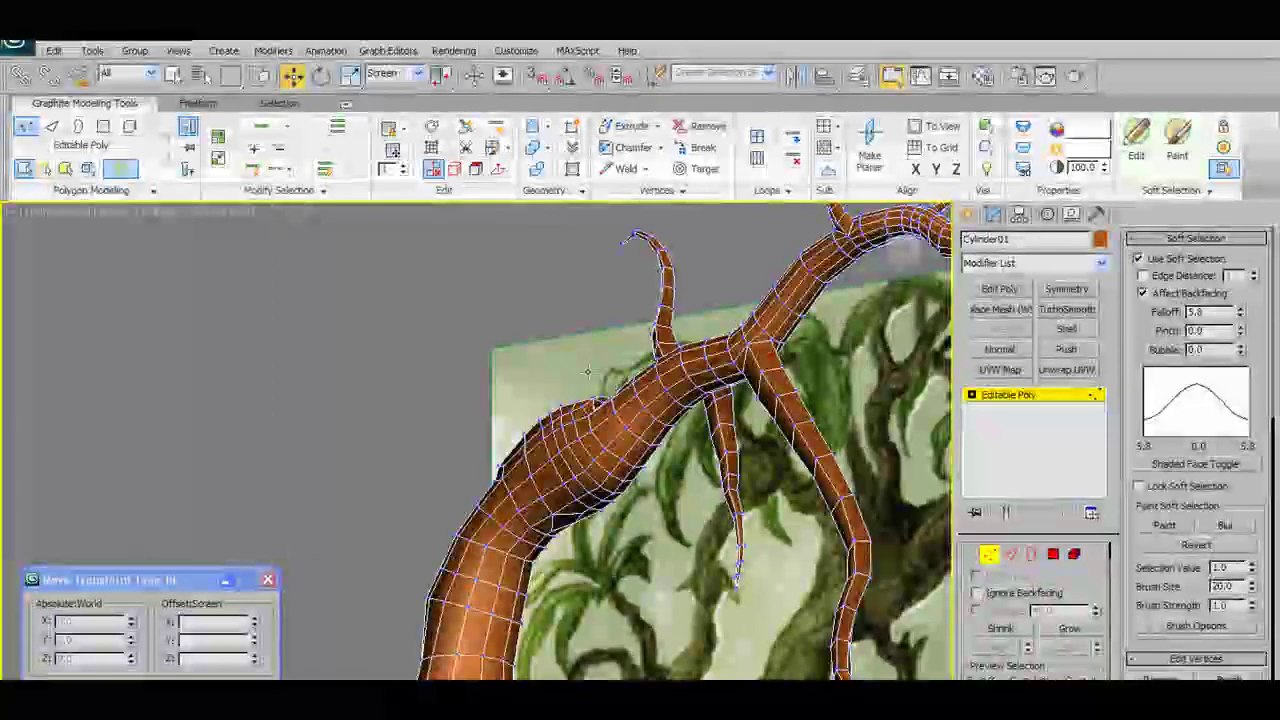
scroll(587, 371, up, 3)
Turn off soft selection and weld two neighbouring trunk vertices, dropping the count from 1171 to 1170
scroll(671, 519, up, 2)
mouse_move(671, 519)
alt+middle_down()
mouse_move(586, 523)
mouse_move(590, 575)
mouse_move(612, 570)
mouse_move(576, 460)
alt+middle_up()
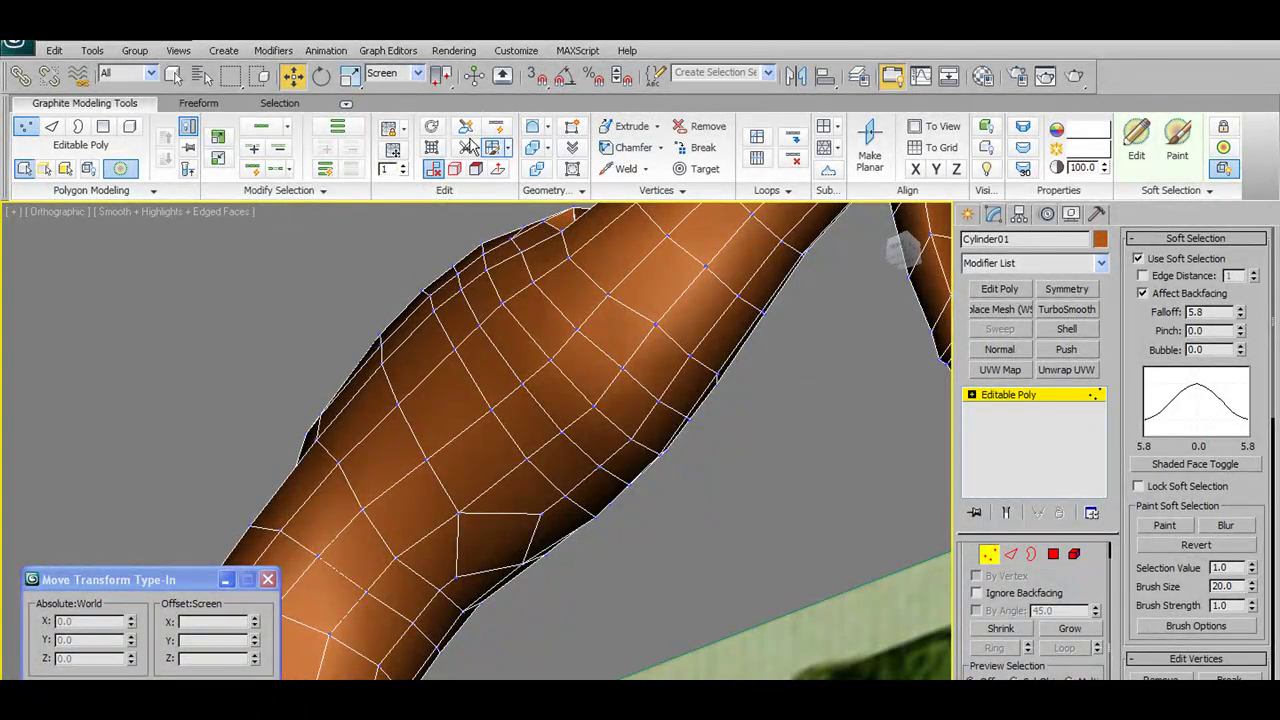
click(458, 579)
click(543, 517)
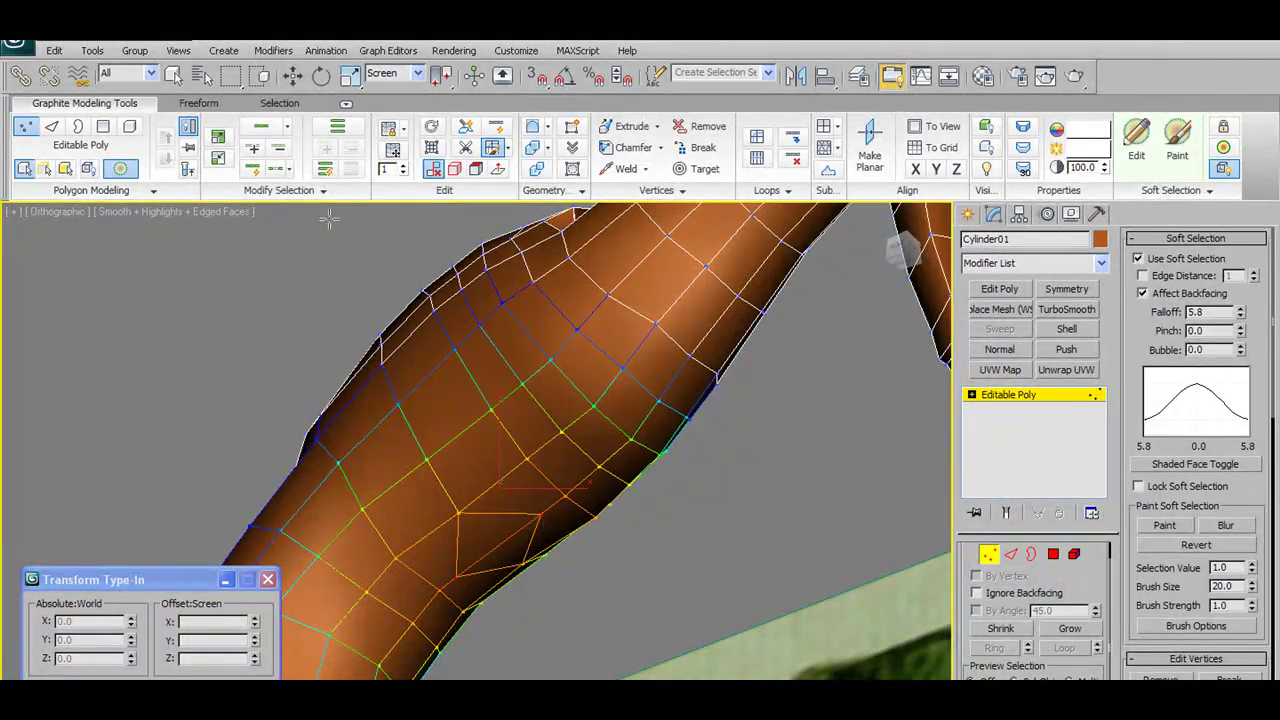
click(122, 170)
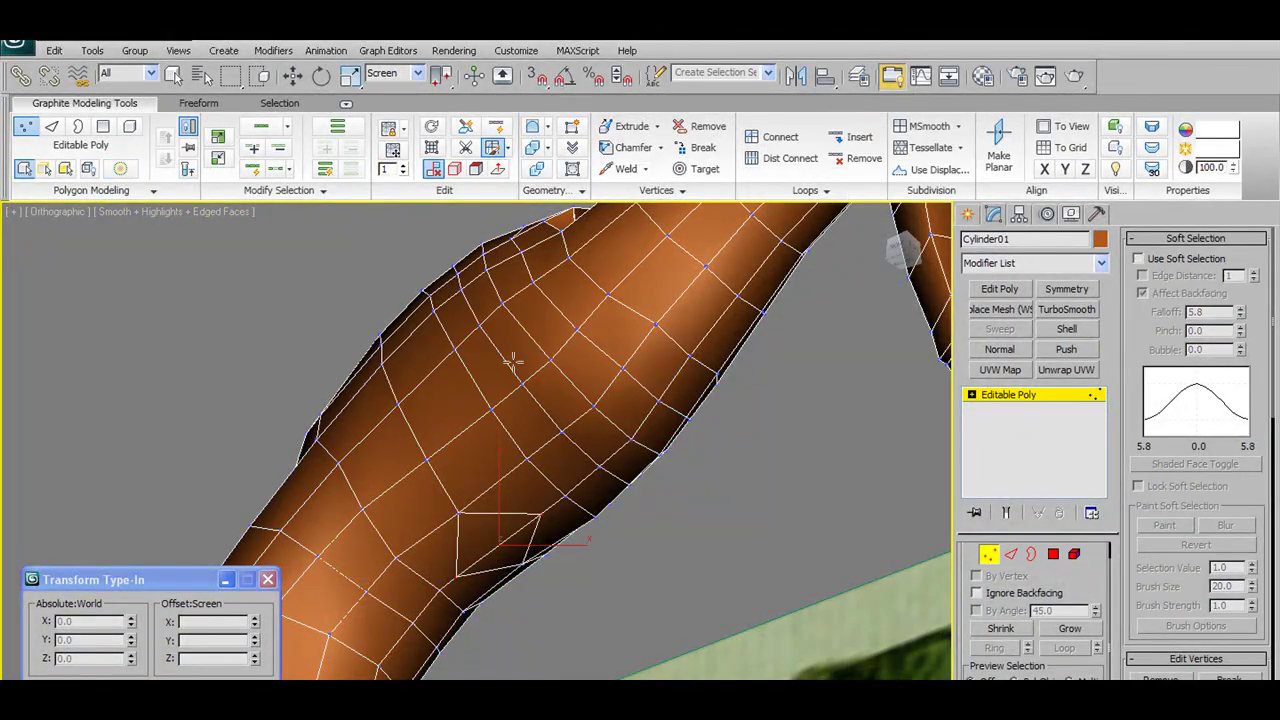
shift+click(627, 172)
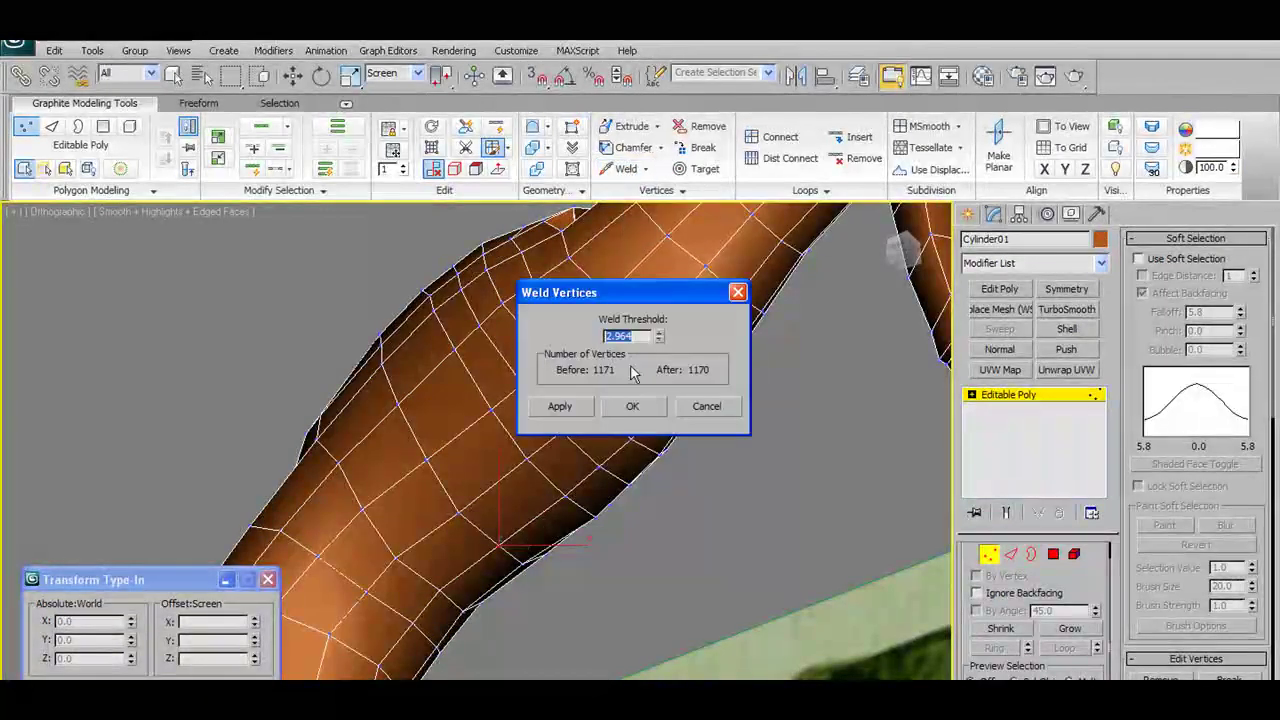
click(627, 410)
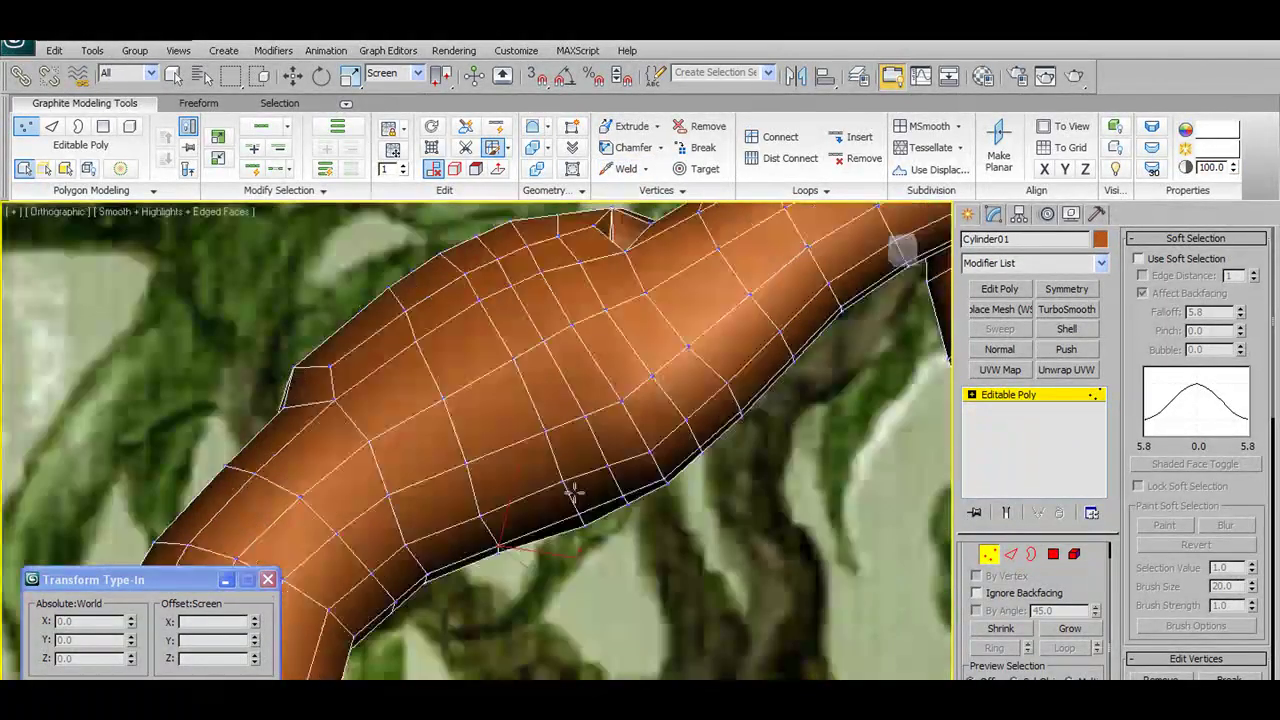
scroll(571, 491, up, 3)
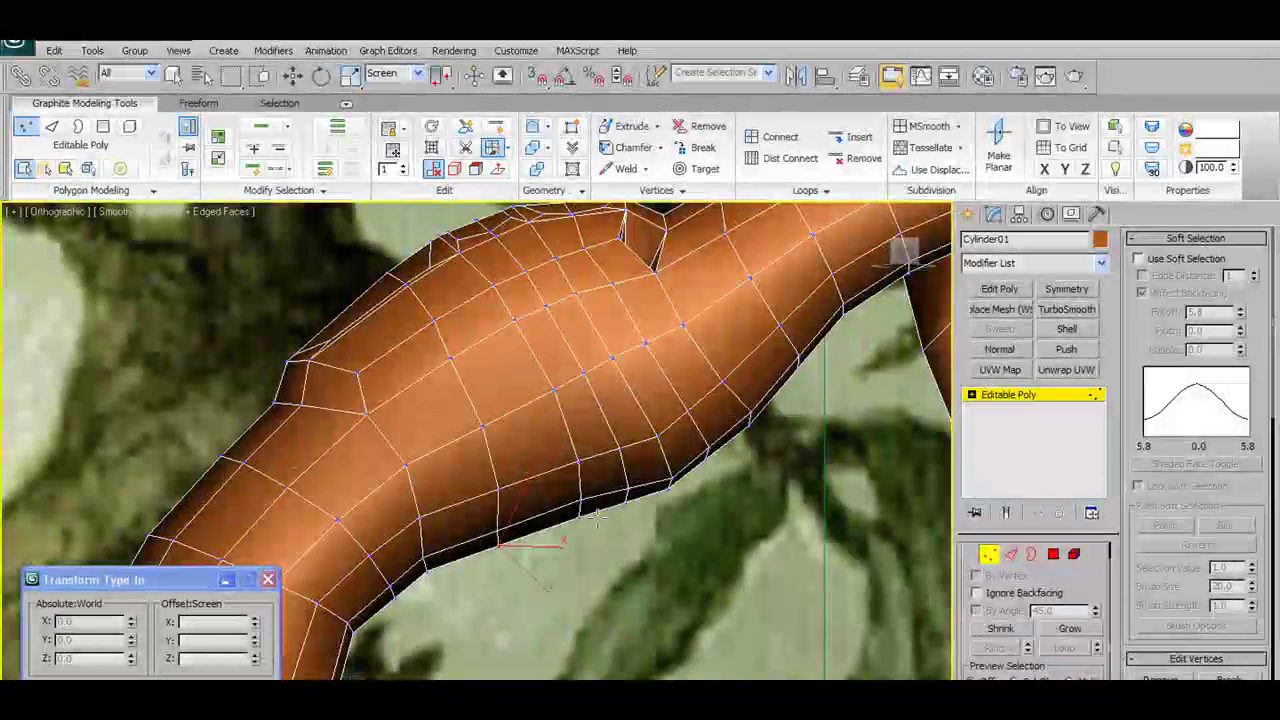
key(w)
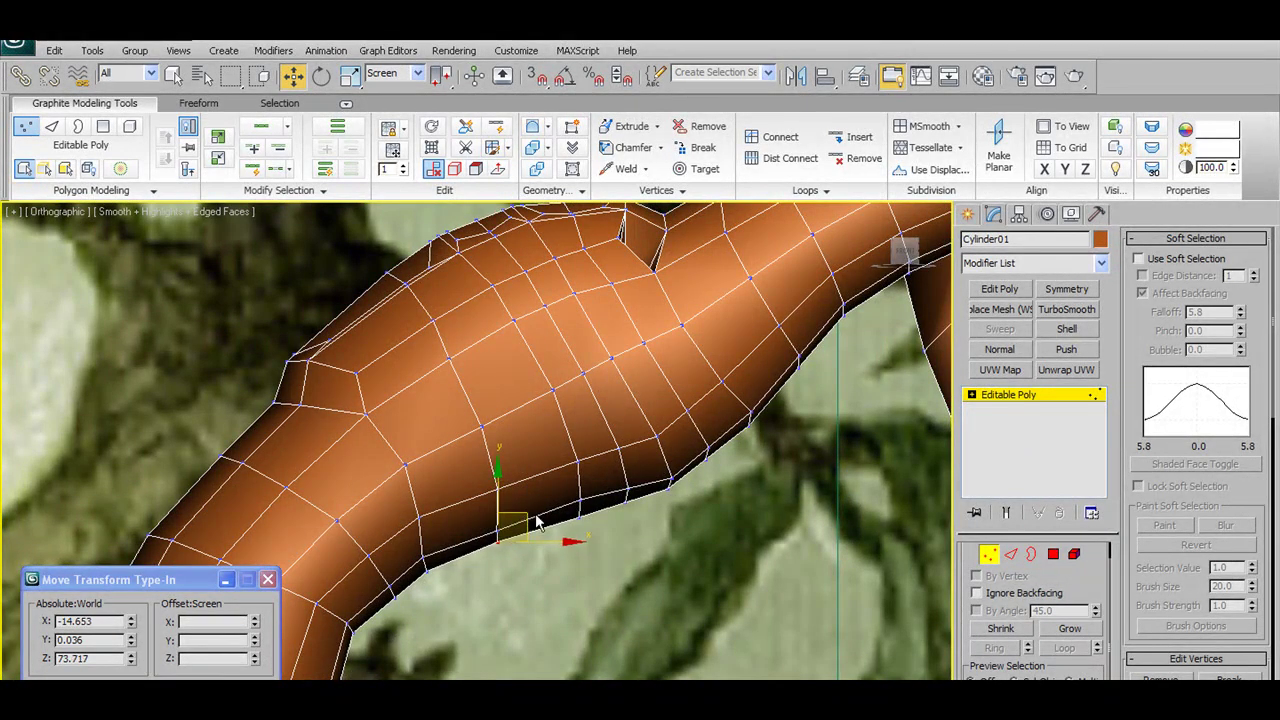
scroll(537, 522, down, 3)
mouse_move(537, 522)
alt+middle_down()
mouse_move(560, 515)
mouse_move(546, 513)
alt+middle_up()
Chamfer the selected junction vertex by 1.396, viewing the tree from the front
scroll(546, 513, up, 3)
key(f)
scroll(557, 490, up, 2)
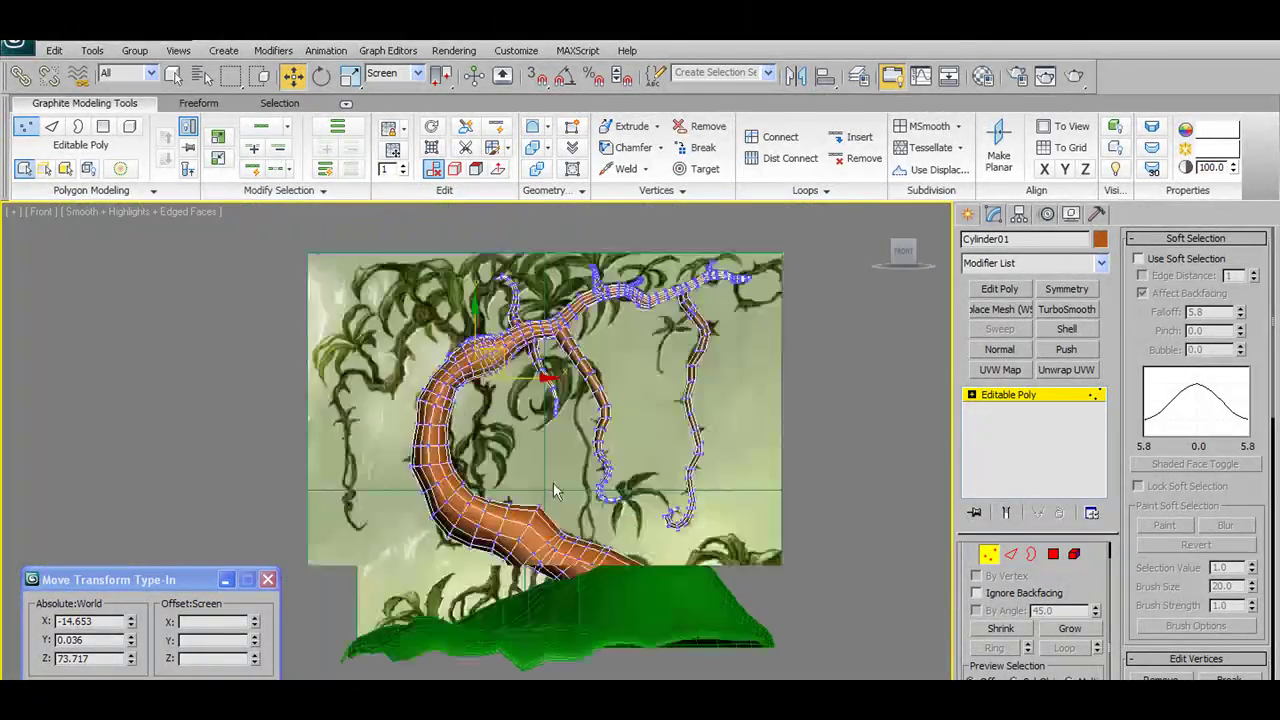
scroll(557, 490, up, 3)
scroll(541, 426, up, 3)
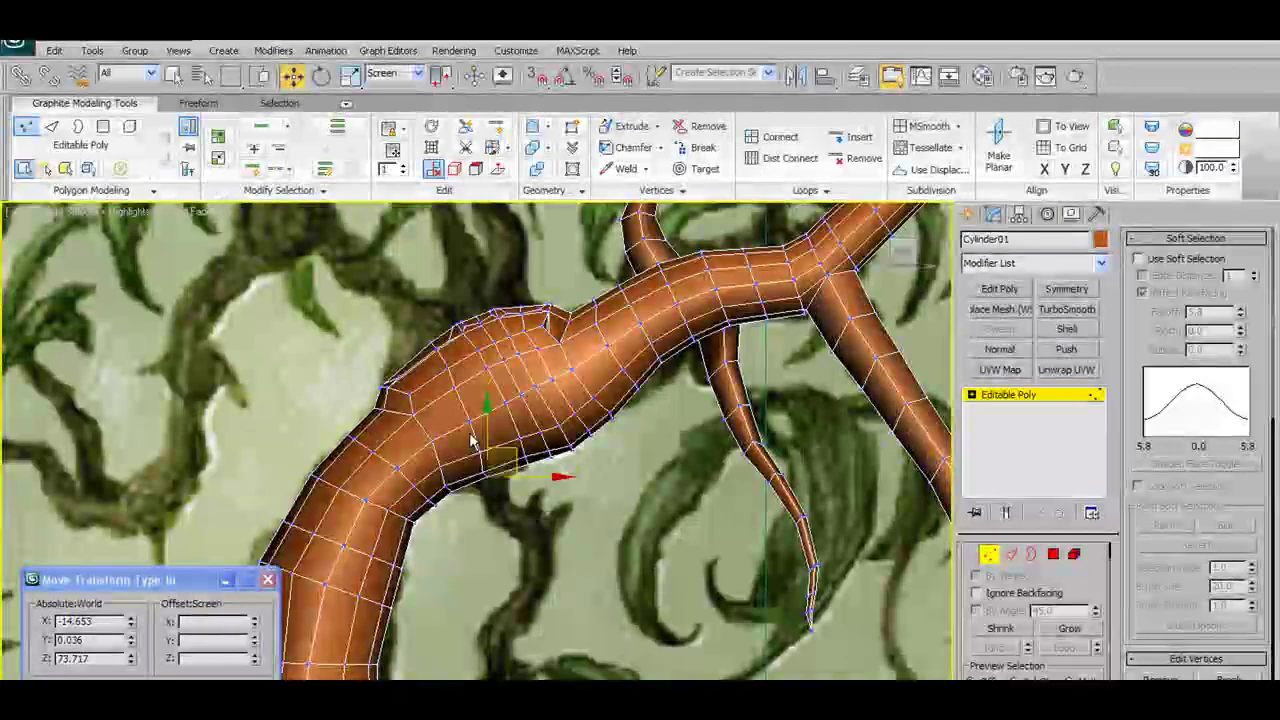
scroll(472, 440, down, 2)
mouse_move(476, 440)
alt+middle_down()
mouse_move(527, 439)
mouse_move(571, 386)
alt+middle_up()
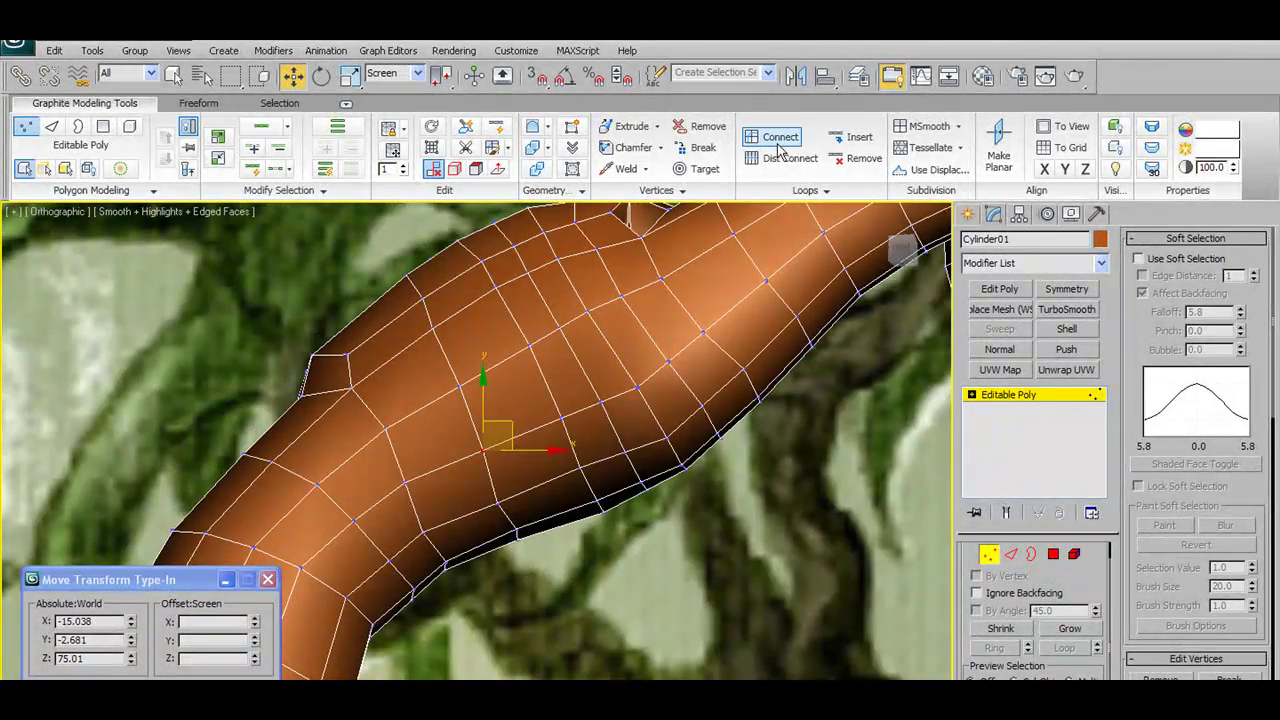
click(660, 147)
drag(620, 337, 631, 282)
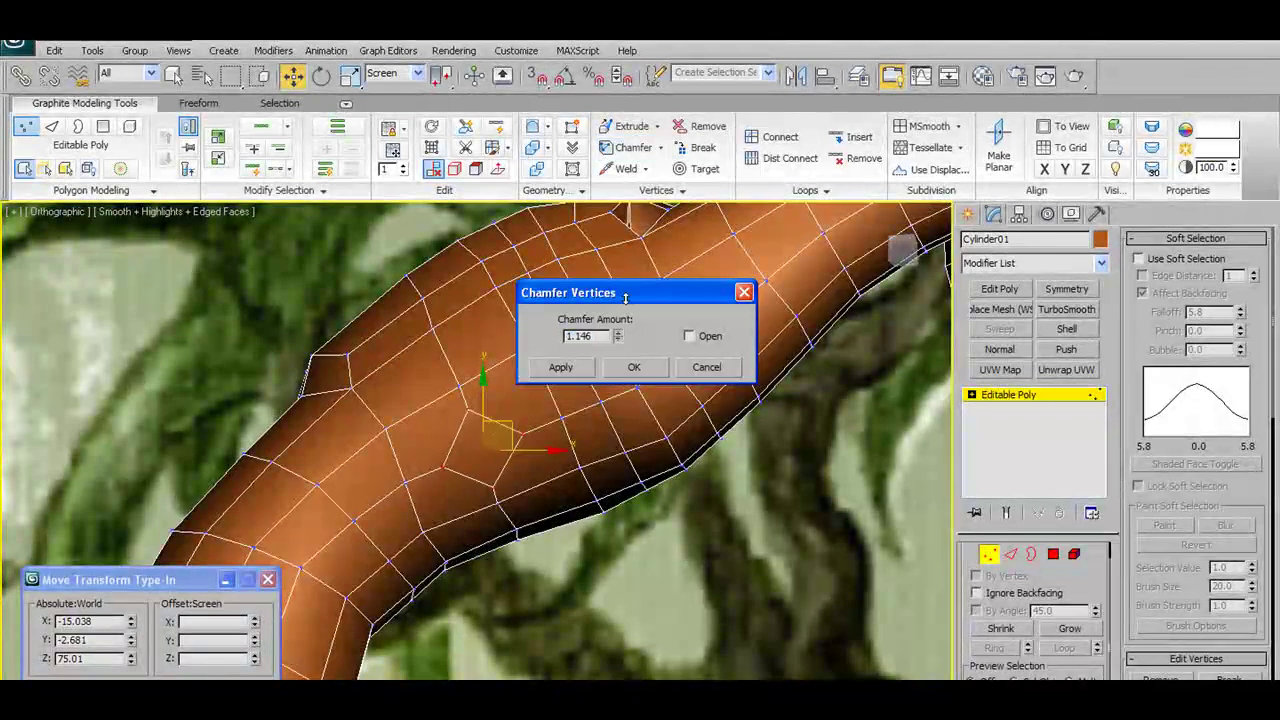
click(634, 368)
Drag the junction vertices down-left and up-right so the bulge matches the reference
click(697, 168)
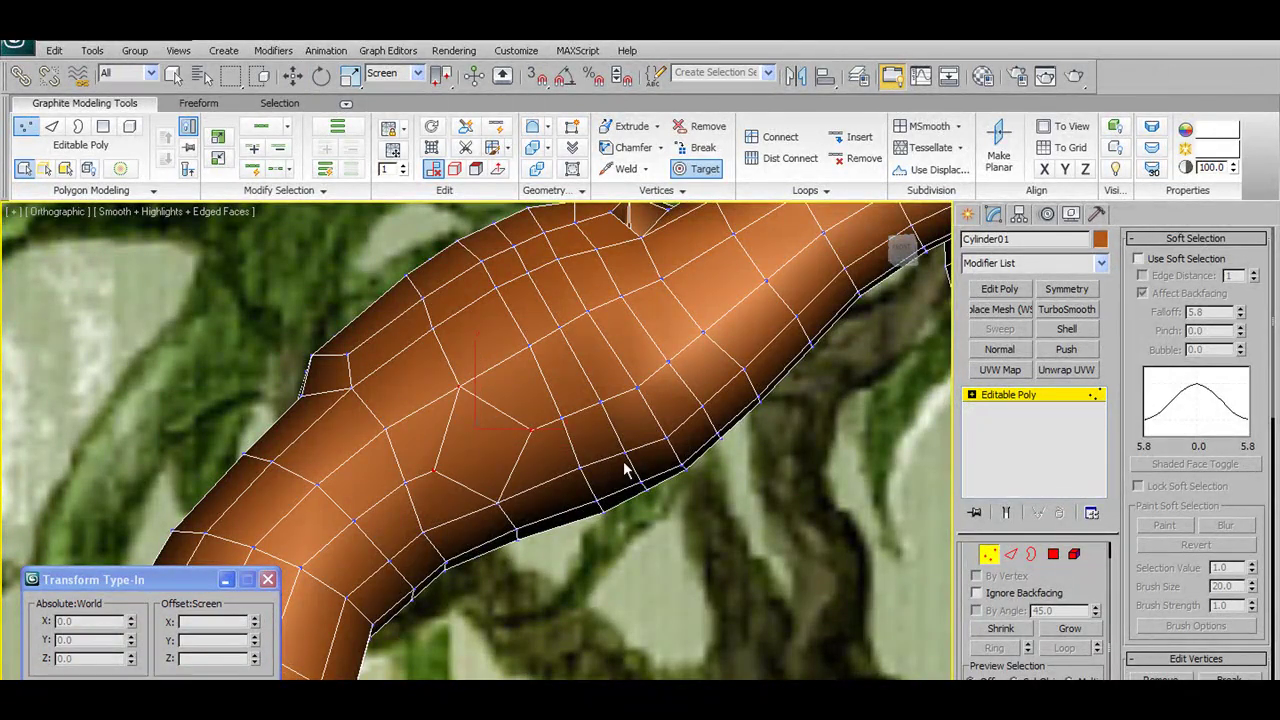
alt+middle_drag(623, 461, 646, 463)
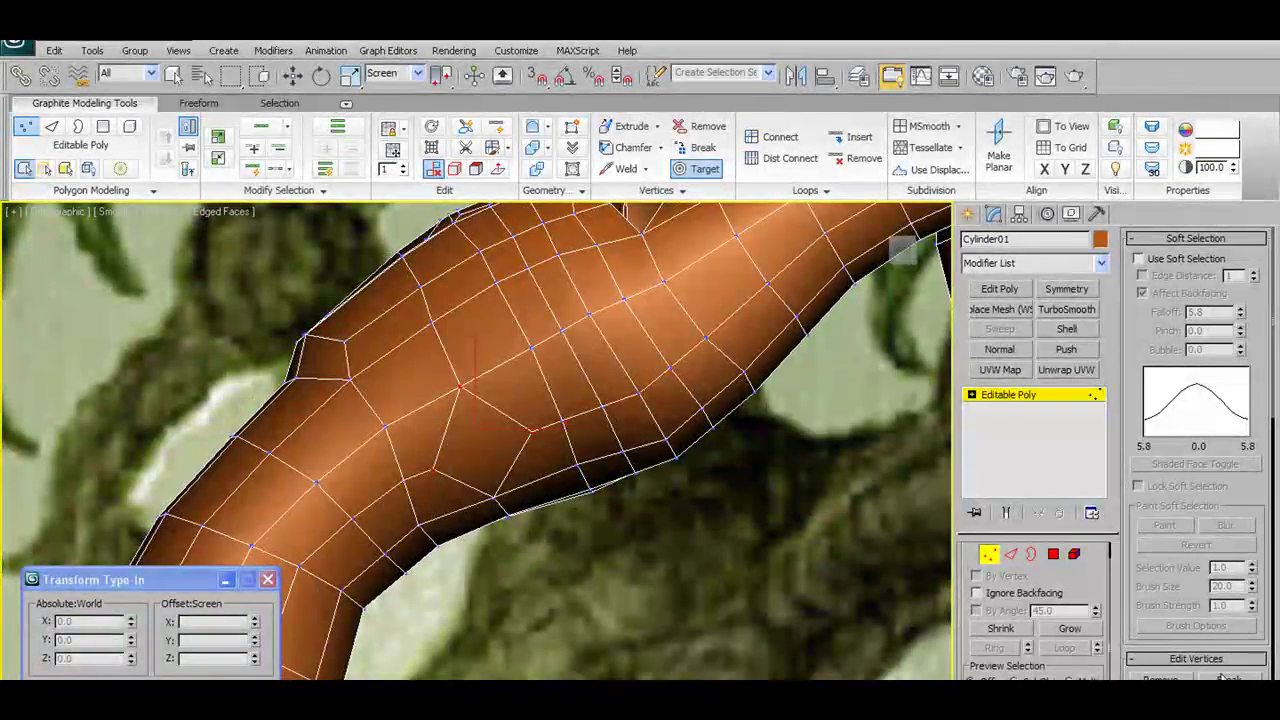
right_click(530, 430)
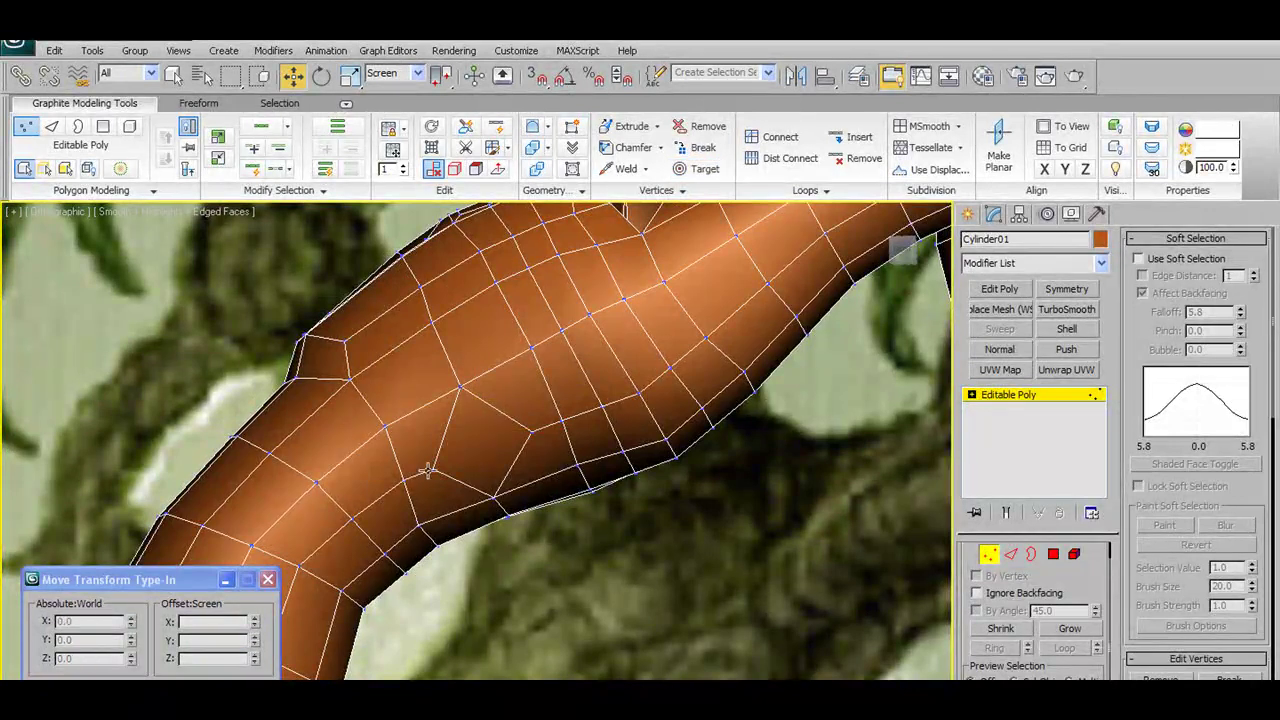
drag(476, 428, 432, 469)
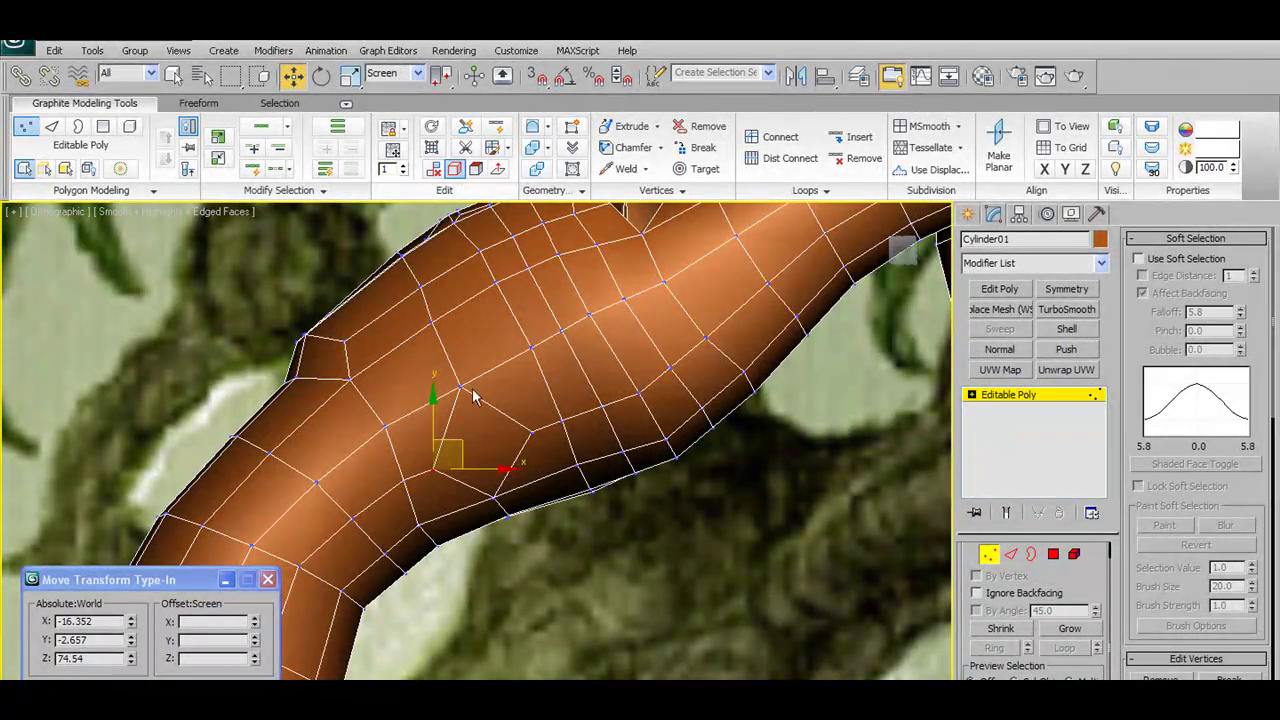
drag(543, 437, 581, 403)
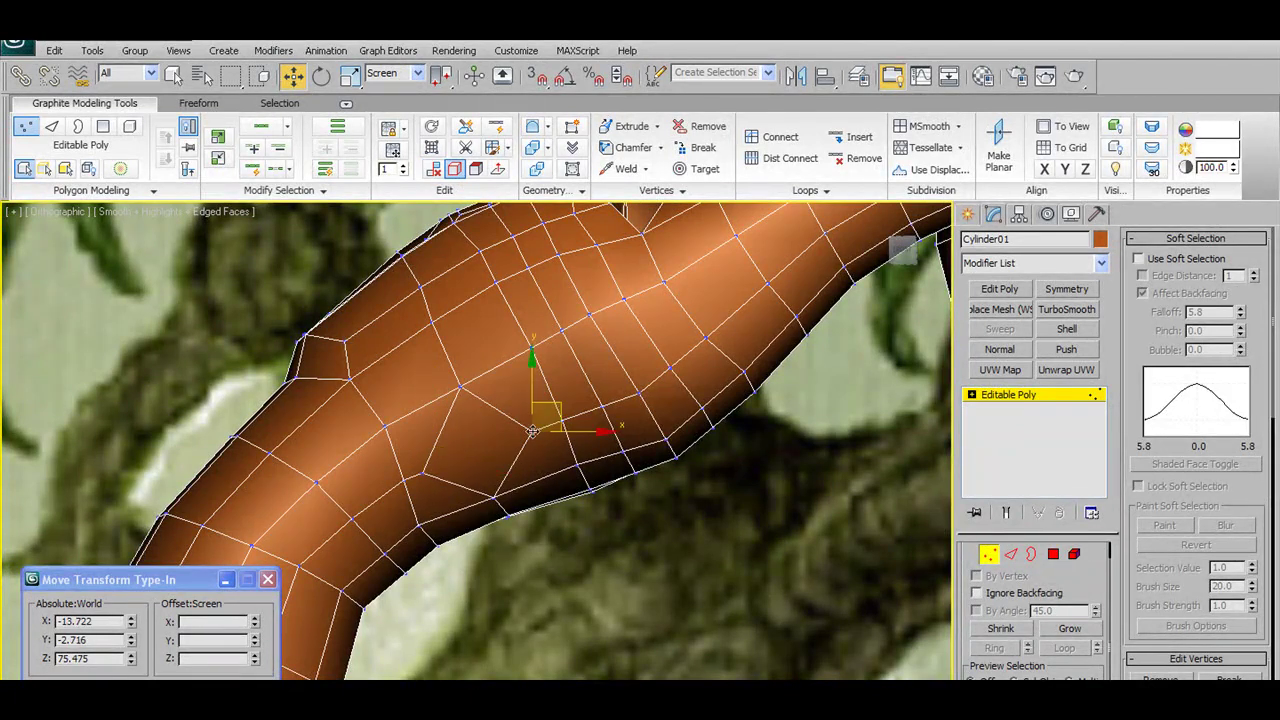
scroll(581, 403, down, 3)
scroll(570, 410, down, 3)
scroll(550, 420, up, 2)
scroll(545, 425, up, 2)
scroll(550, 423, up, 2)
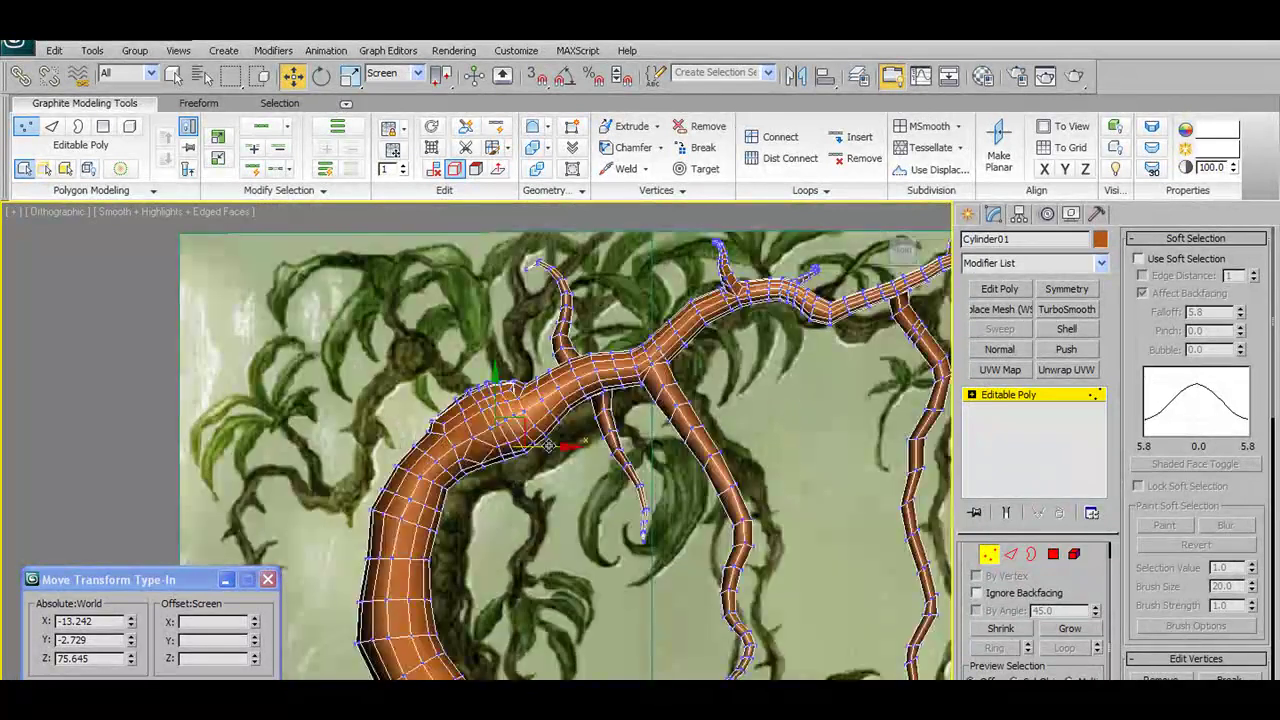
scroll(570, 420, up, 2)
scroll(583, 417, up, 1)
alt+middle_drag(536, 409, 939, 447)
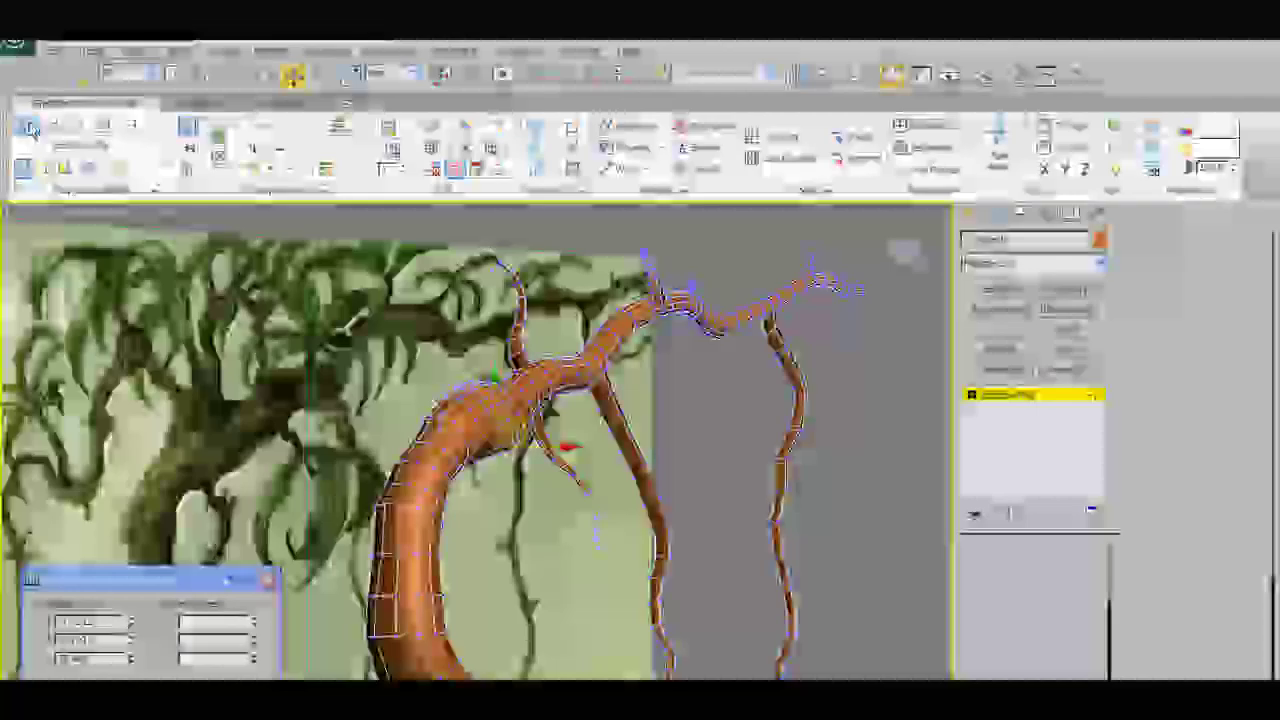
Enable Freeform PolyDraw Branches and draw a thin branch downward from the trunk
key(1)
click(200, 103)
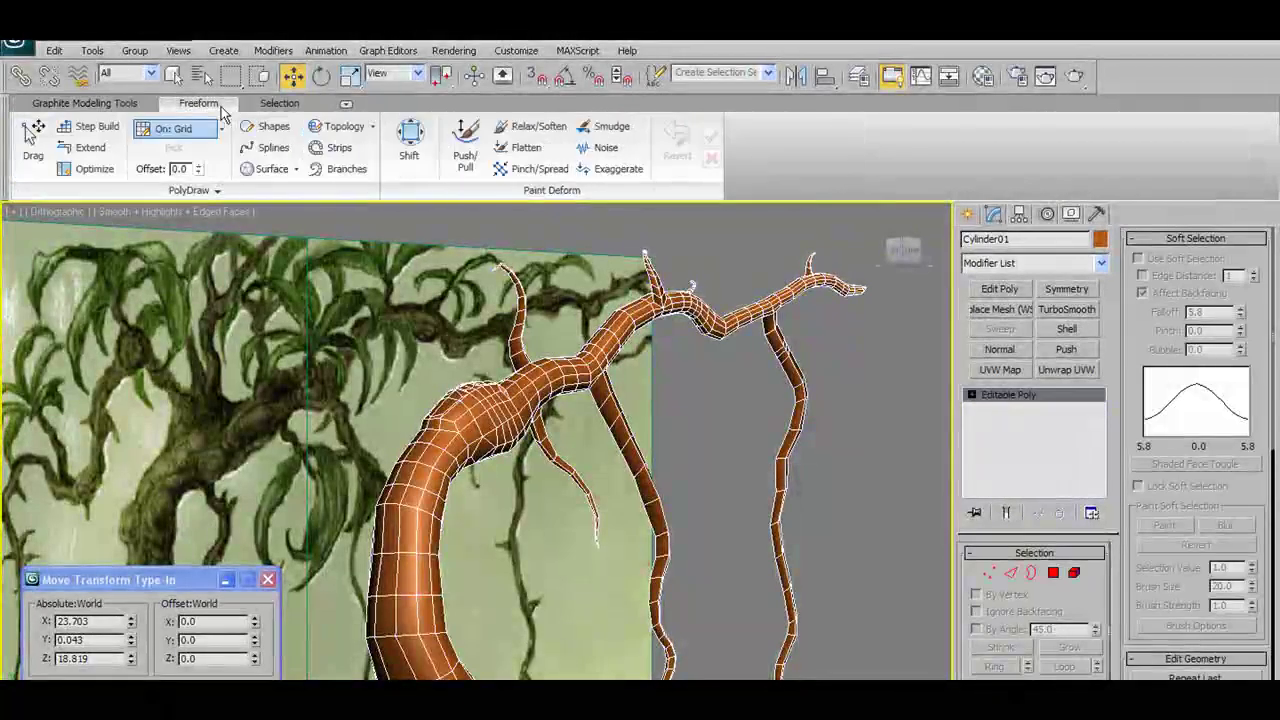
click(338, 168)
mouse_move(484, 453)
mouse_down()
mouse_move(515, 528)
mouse_move(530, 625)
mouse_up()
mouse_move(530, 625)
alt+middle_down()
mouse_move(455, 560)
mouse_move(594, 420)
mouse_move(560, 400)
alt+middle_up()
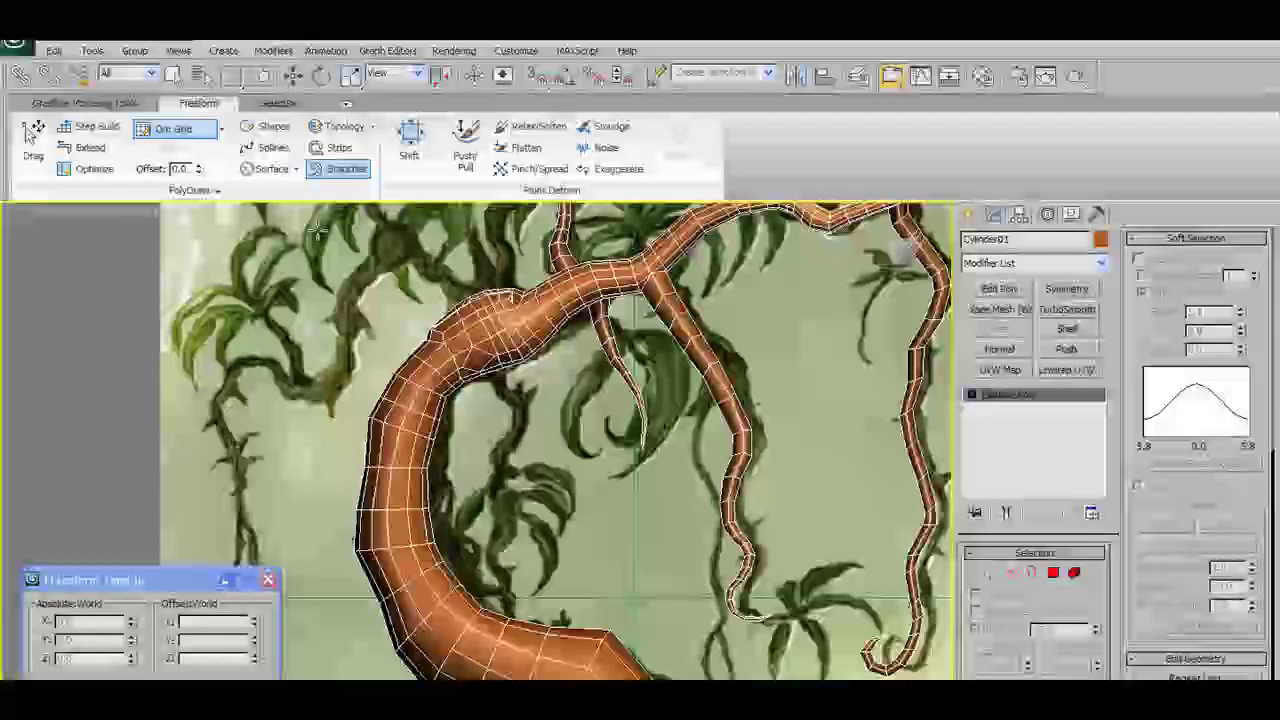
Raise Branch Taper to 2.1 and grow a tapered branch from the trunk
click(217, 193)
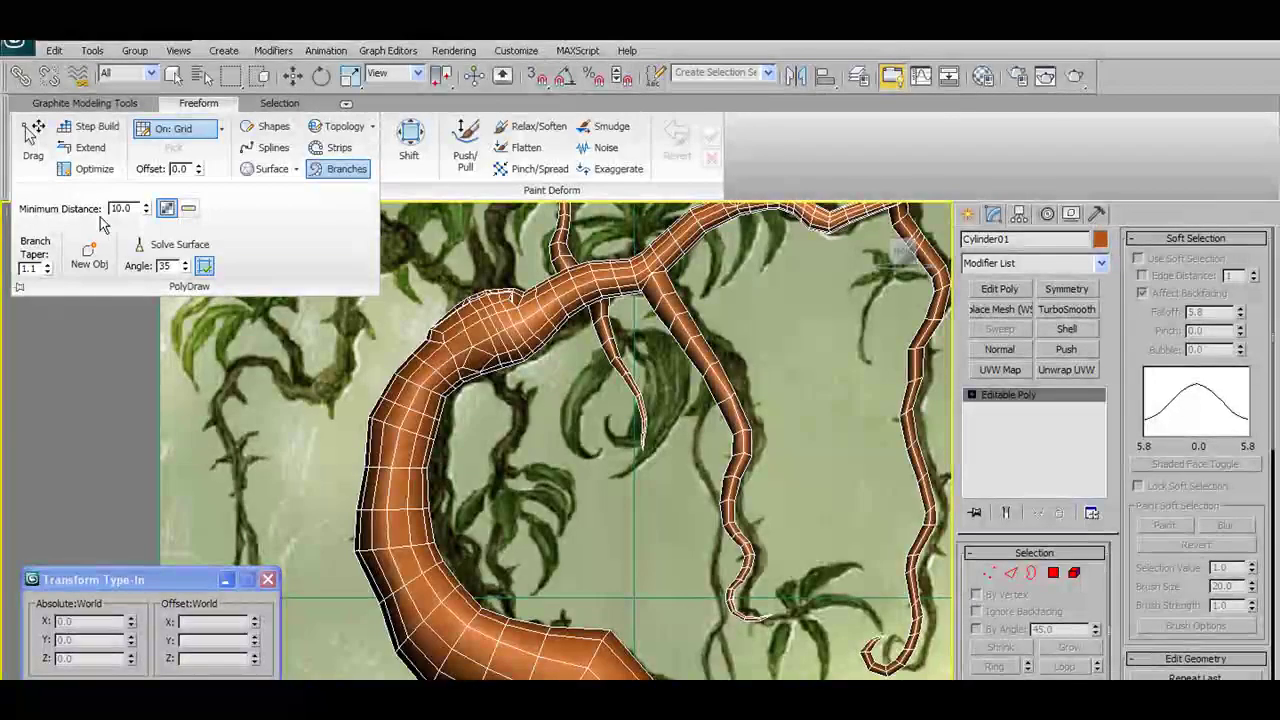
click(47, 267)
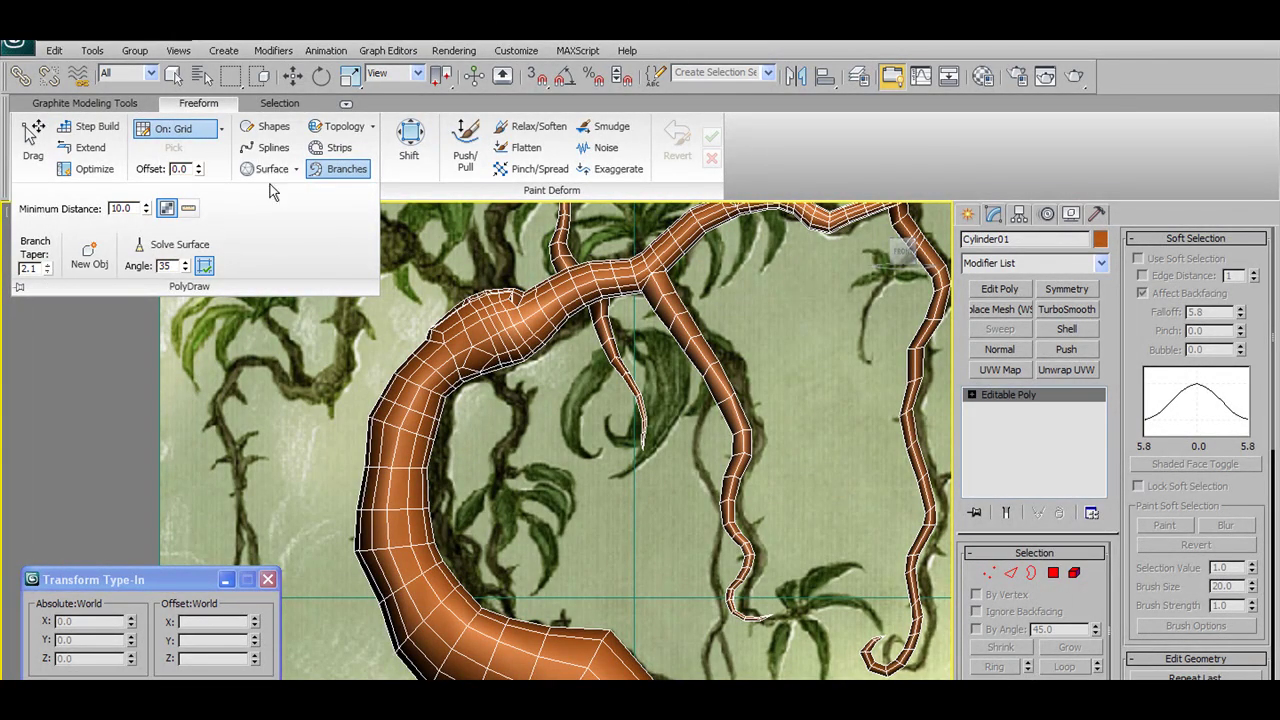
drag(495, 358, 502, 482)
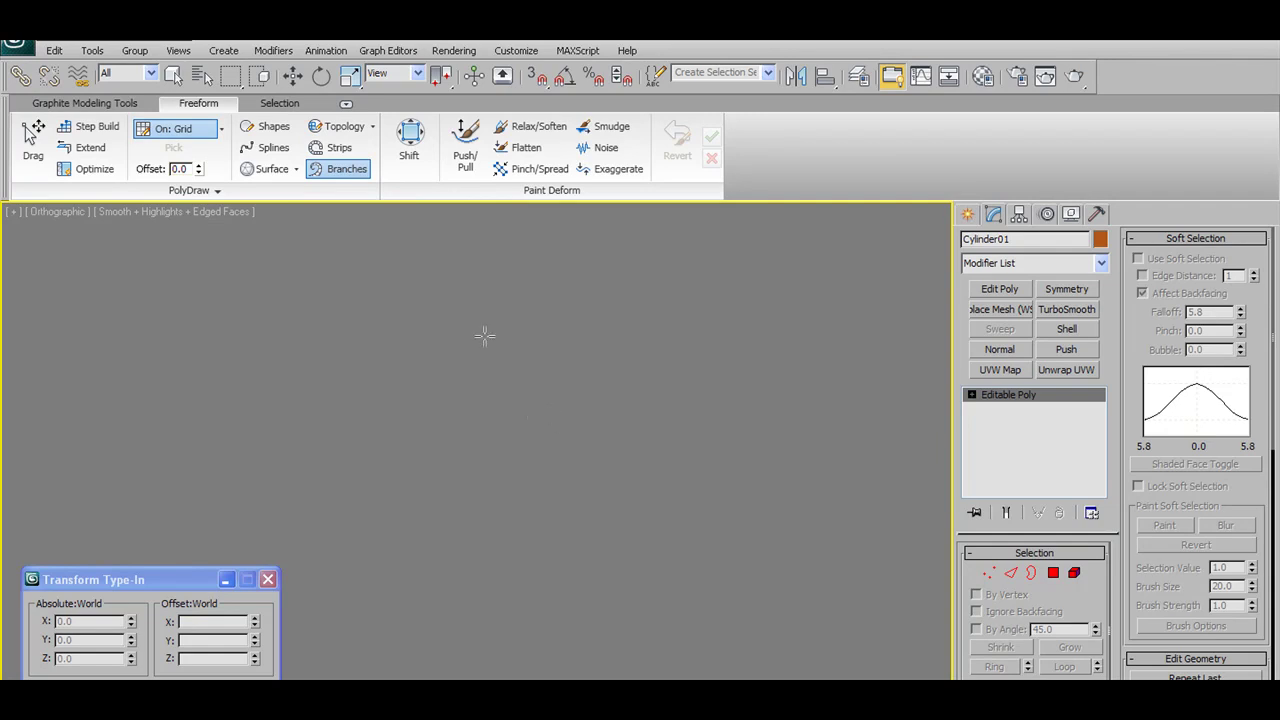
Activate Move, then toggle Cylinder01's sub-object editing off and back through Polygon level
key(w)
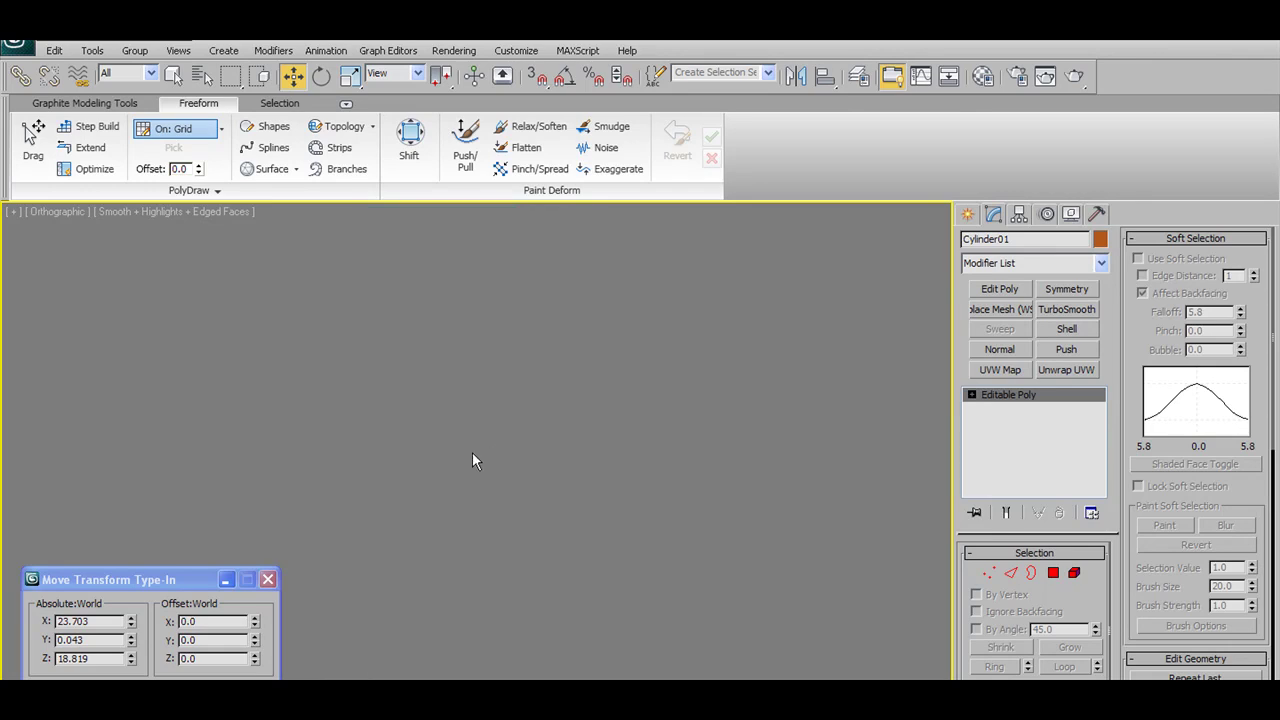
scroll(525, 470, up, 3)
scroll(525, 470, up, 2)
scroll(548, 495, down, 6)
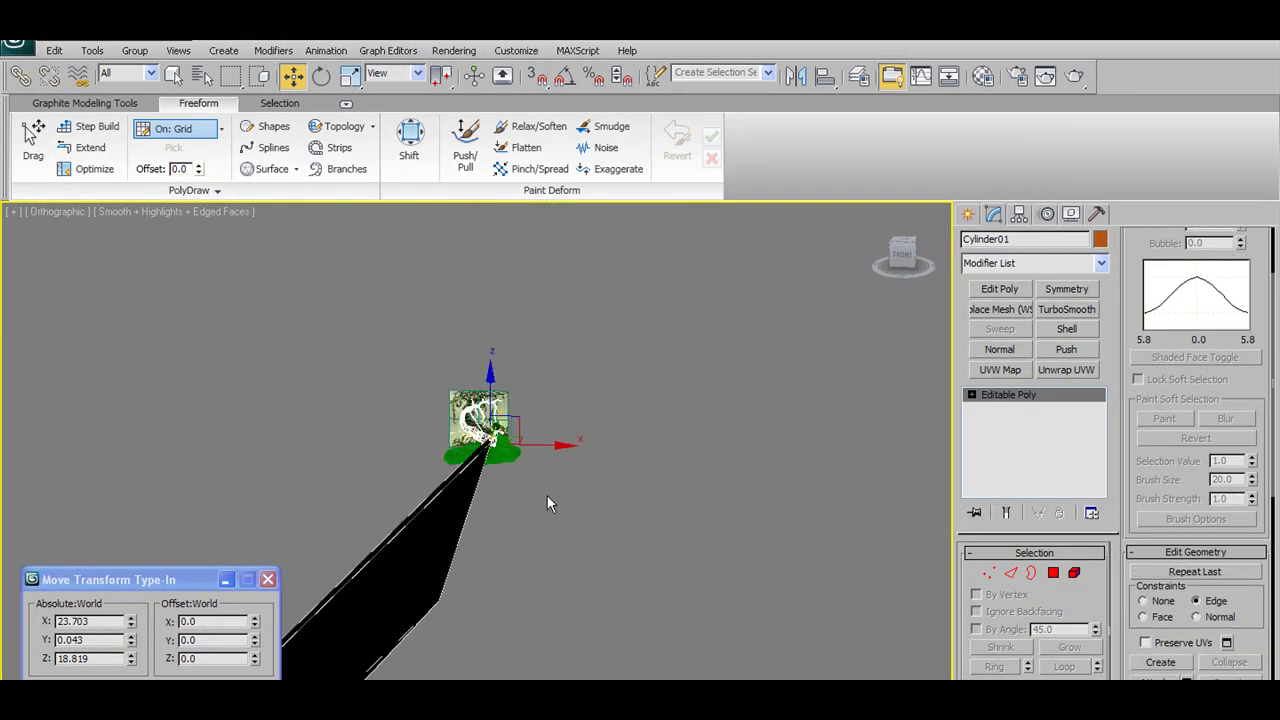
scroll(498, 522, up, 2)
scroll(483, 520, up, 2)
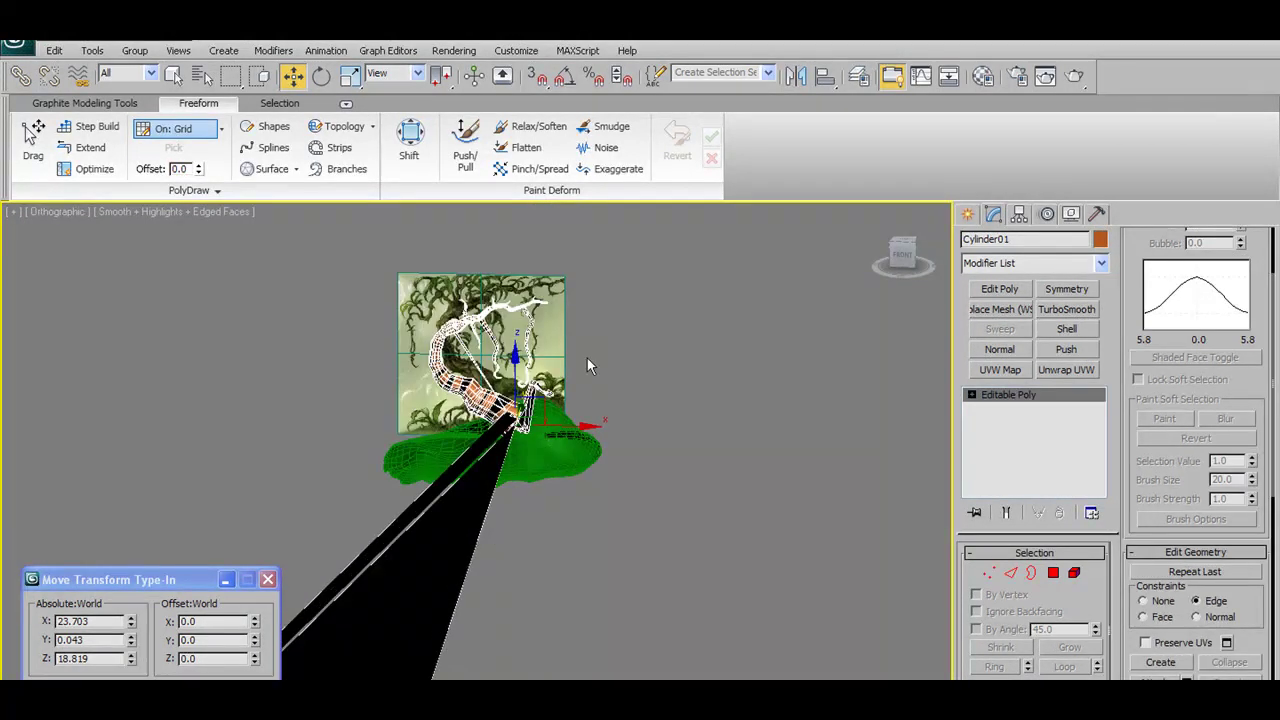
scroll(592, 431, up, 3)
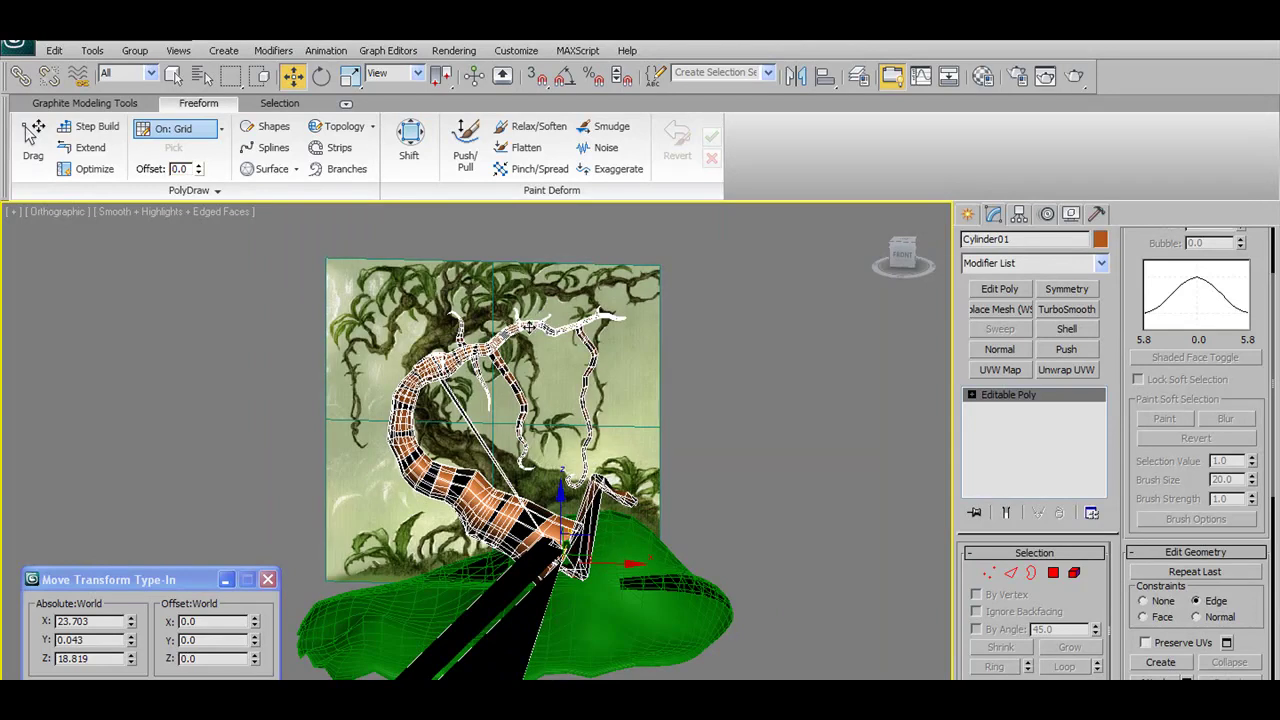
click(1053, 572)
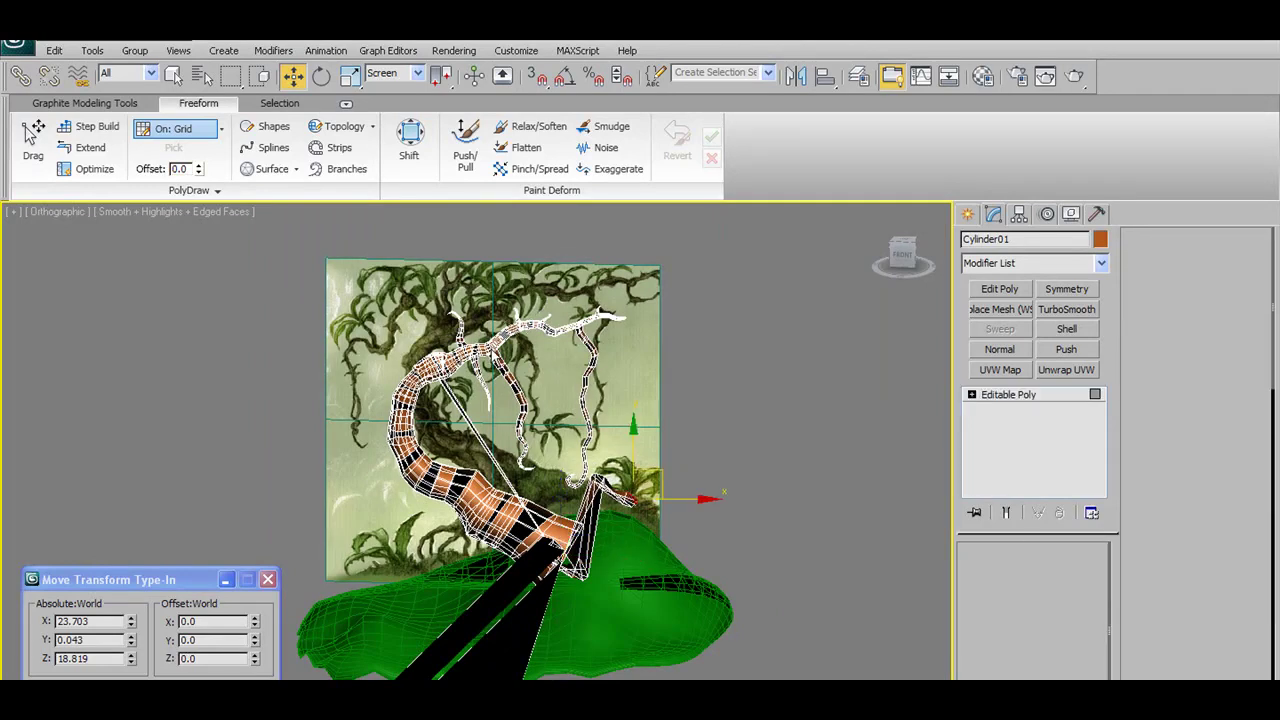
key(4)
scroll(537, 498, down, 4)
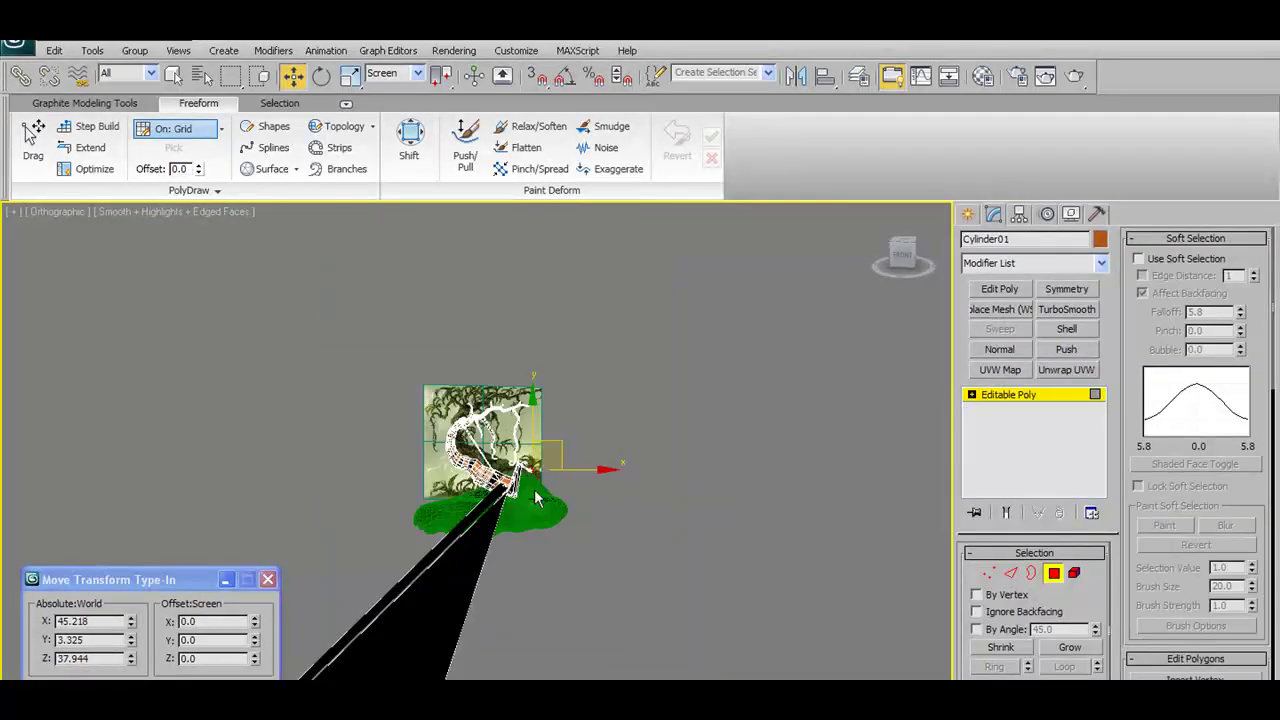
click(1049, 570)
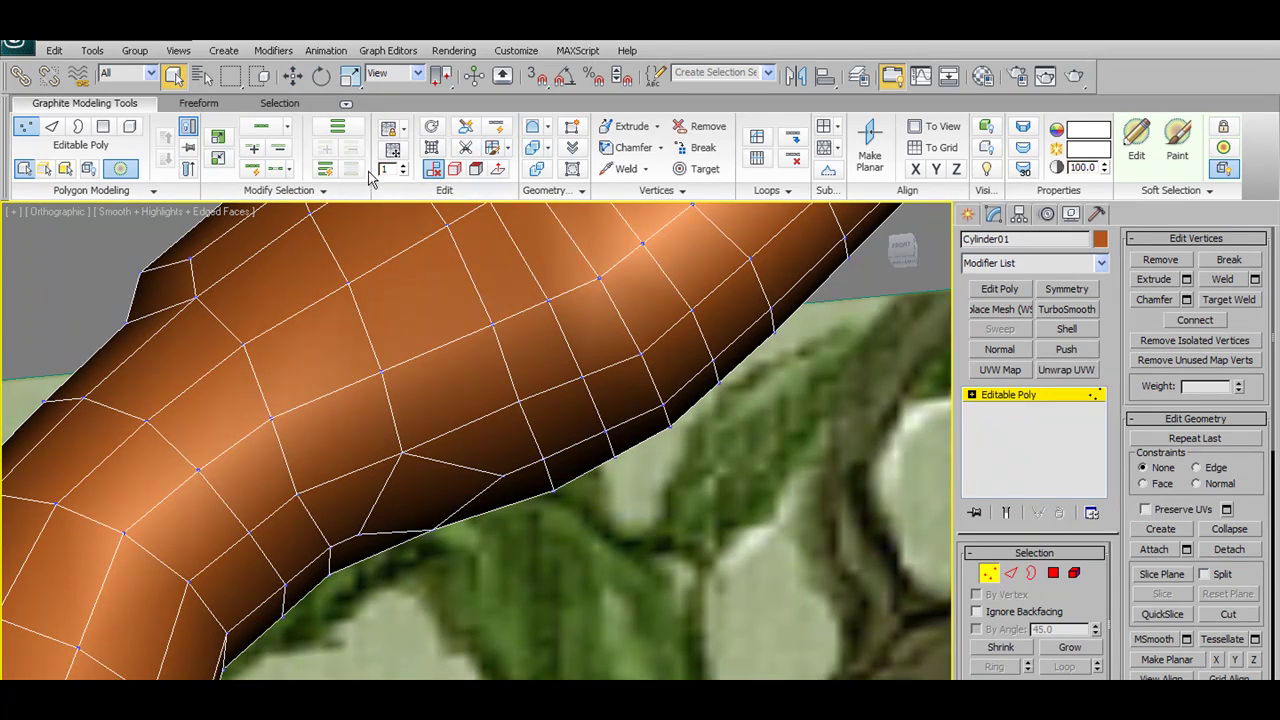
Cut a new edge across the trunk's underside
click(697, 168)
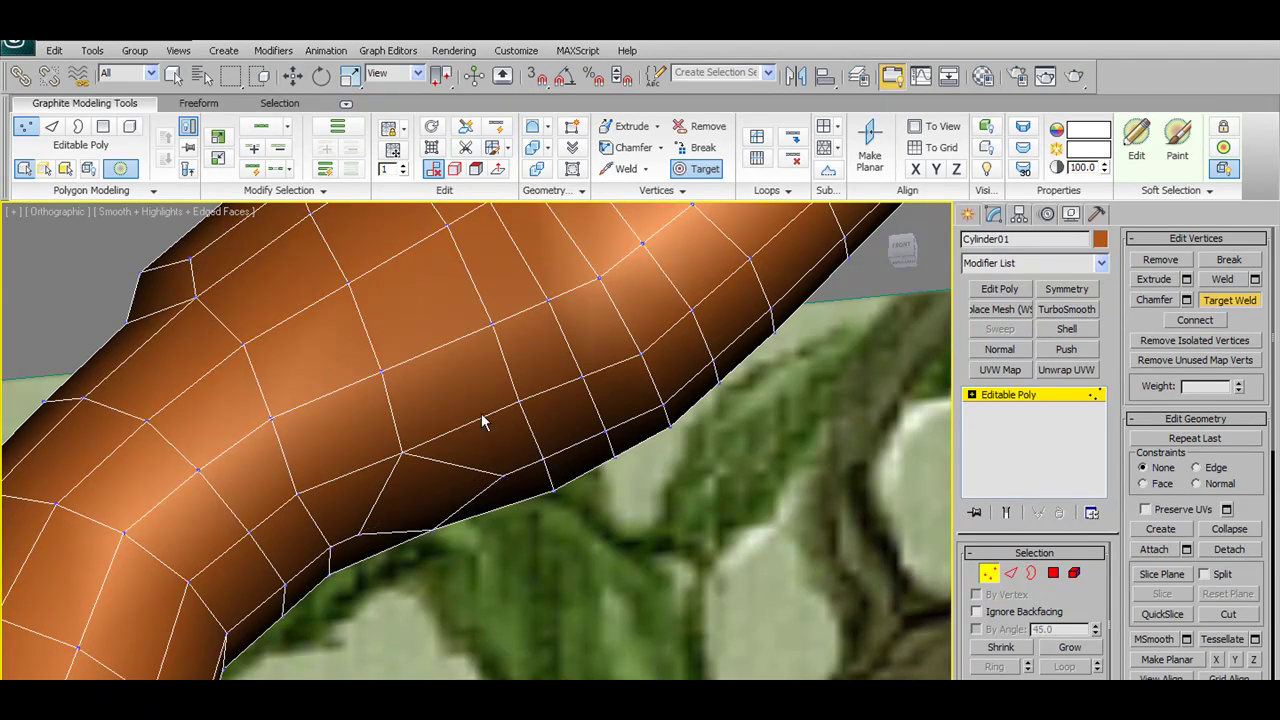
right_click(555, 273)
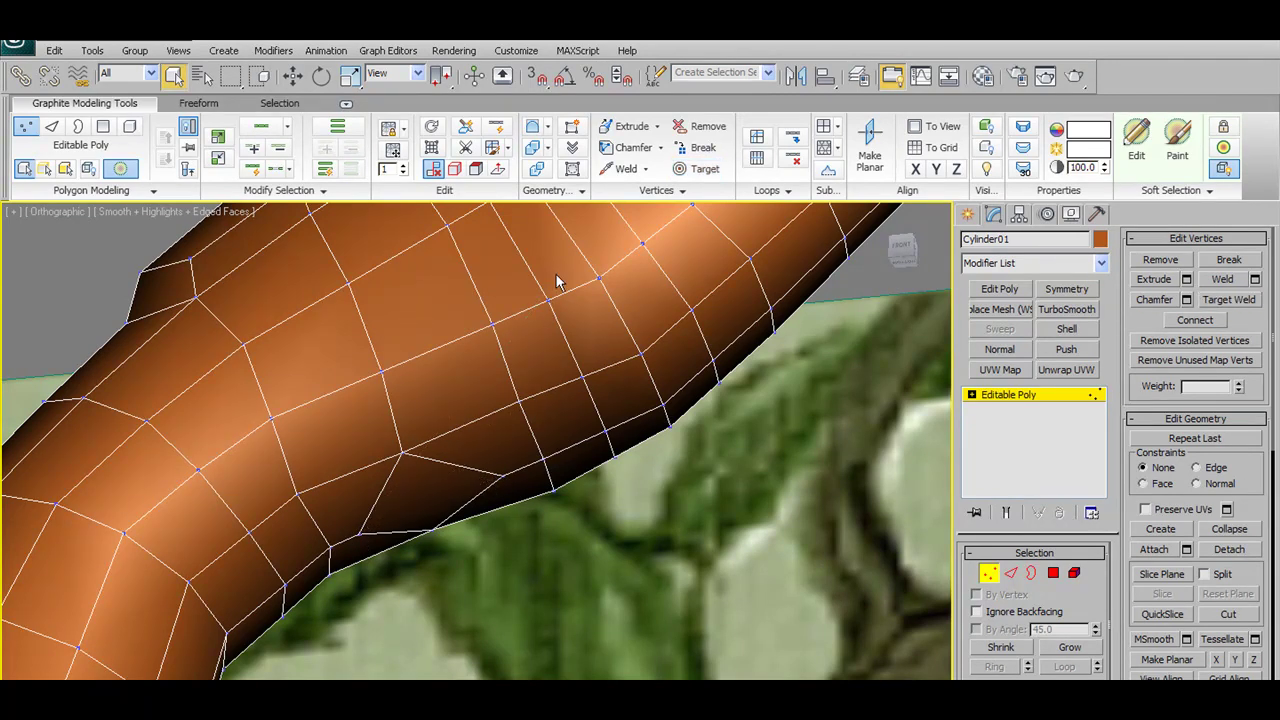
click(492, 148)
click(500, 474)
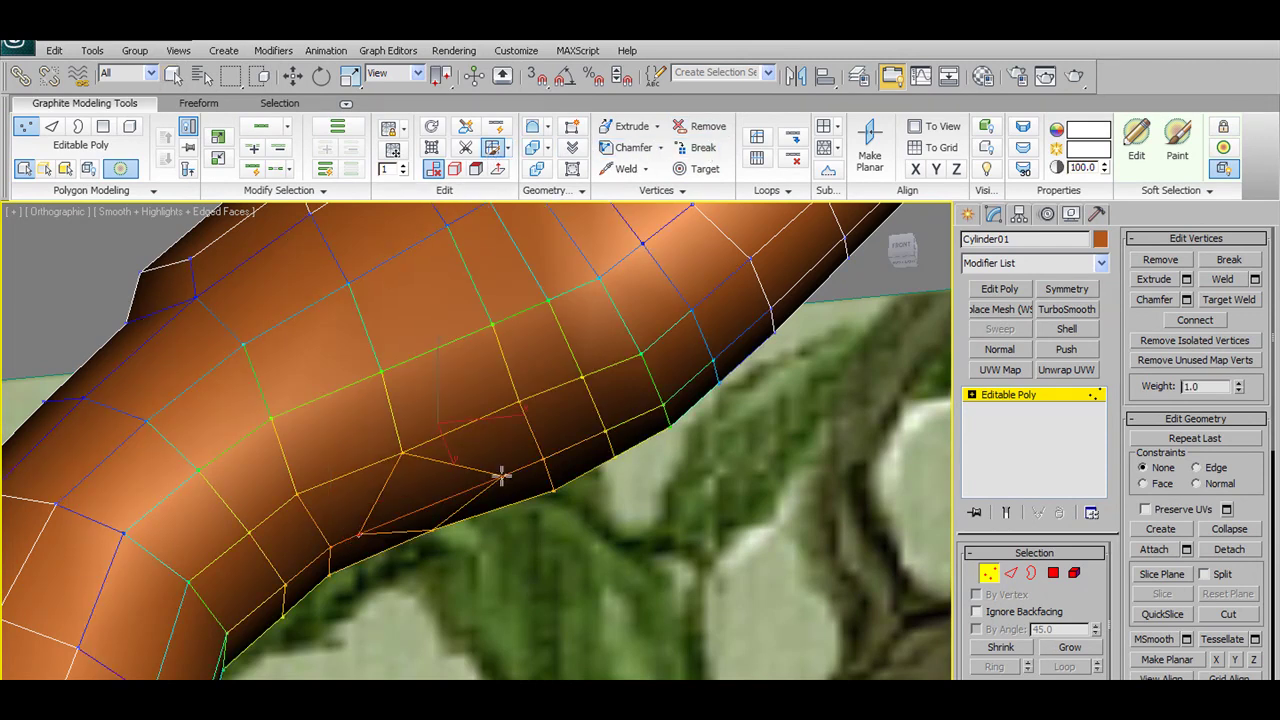
With Soft Selection off, weld the small underside vertex cluster into a single vertex
click(121, 169)
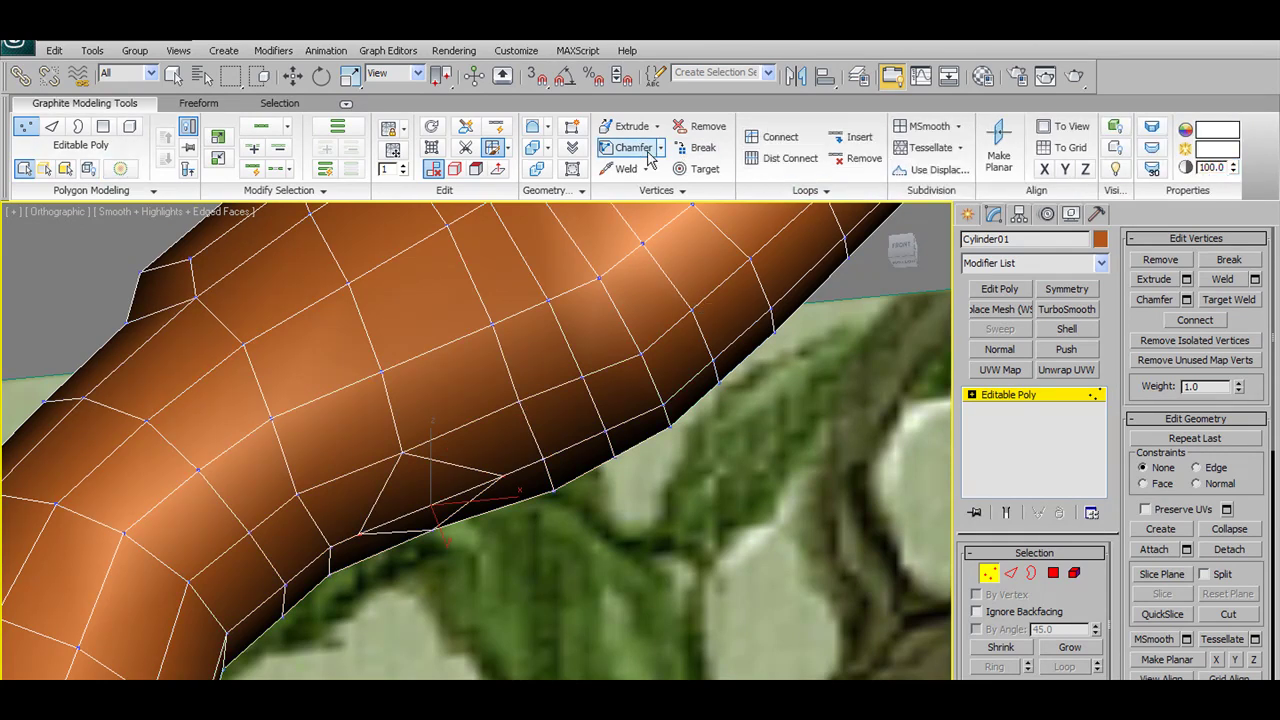
shift+click(620, 168)
click(642, 452)
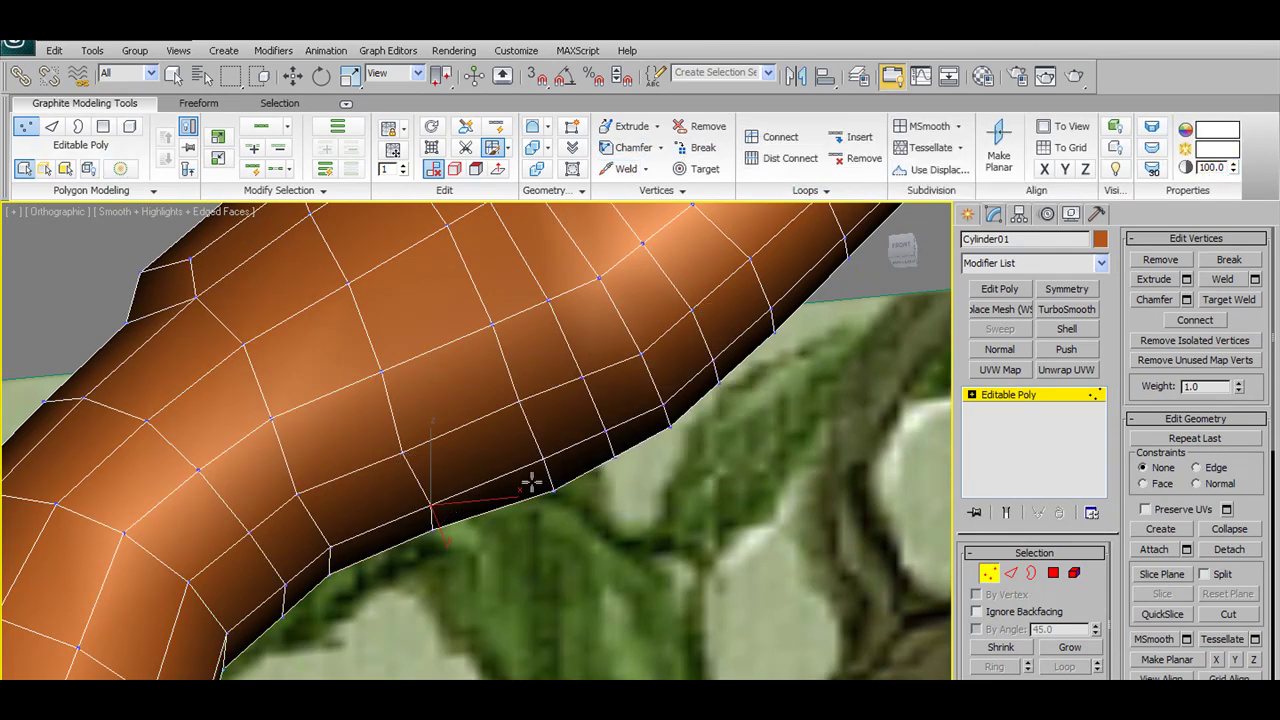
scroll(557, 517, down, 3)
scroll(559, 520, up, 3)
key(w)
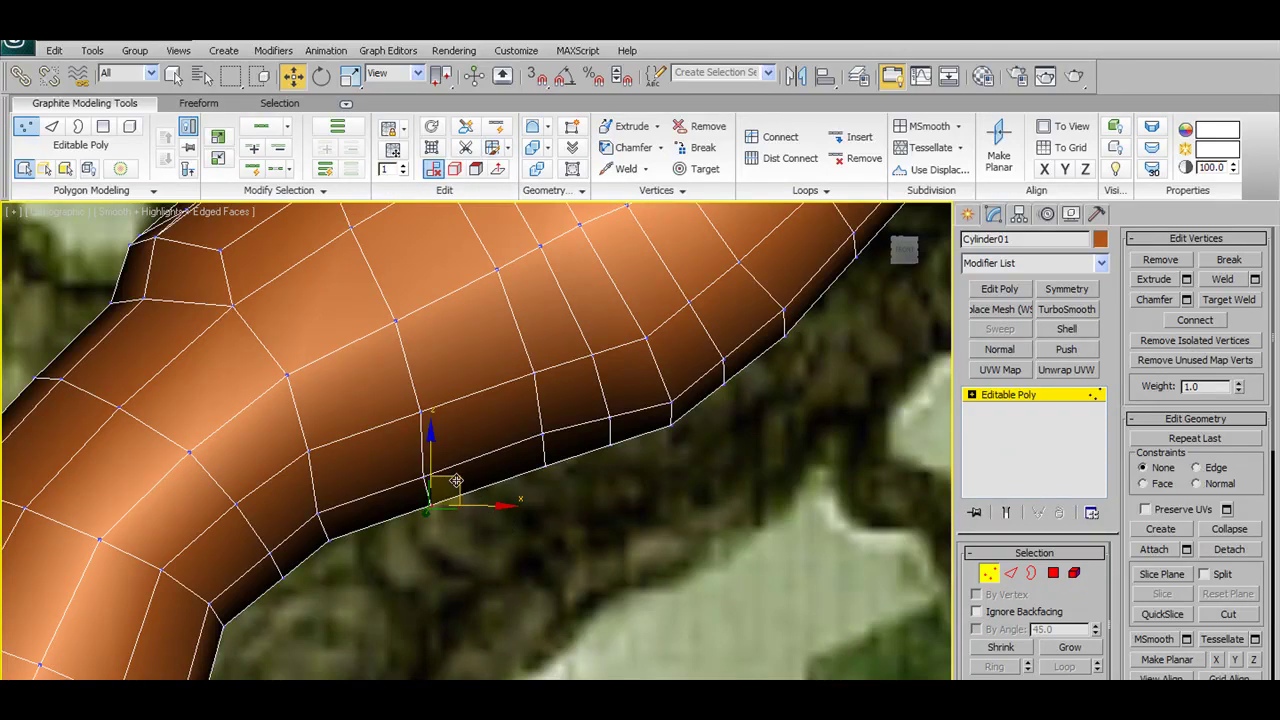
scroll(457, 470, down, 2)
scroll(459, 465, down, 2)
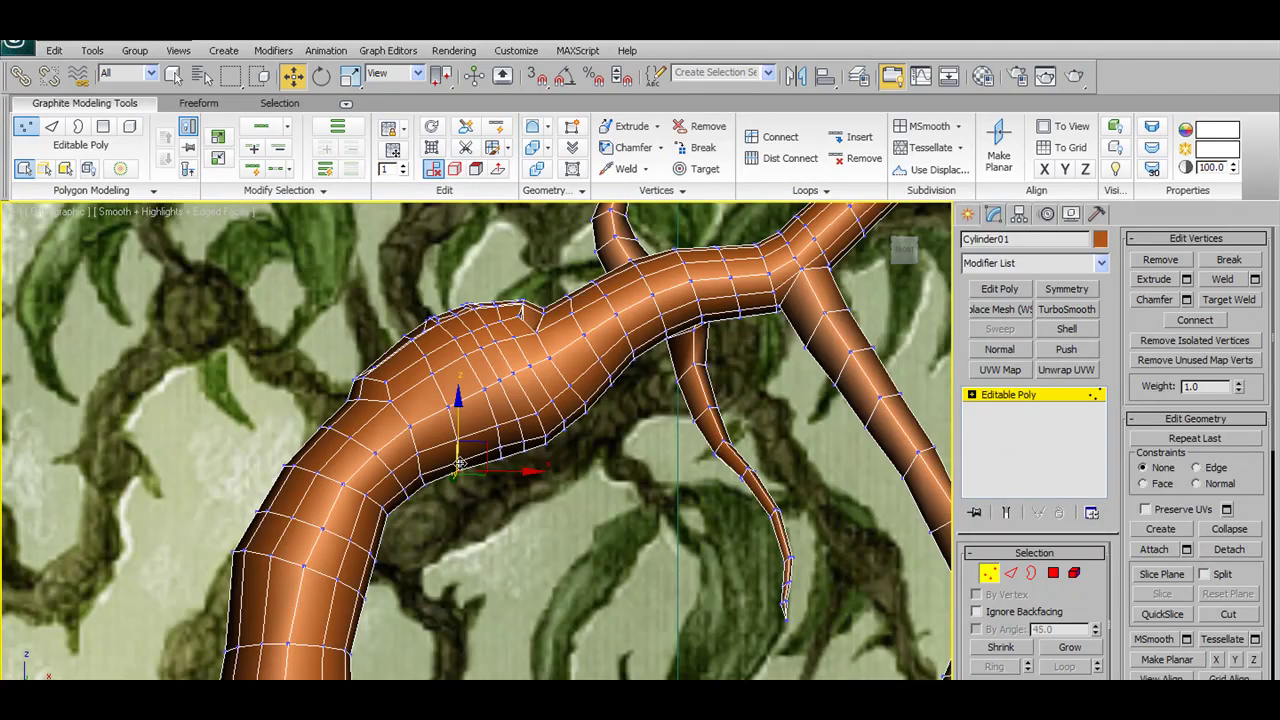
scroll(457, 462, up, 2)
scroll(460, 450, up, 2)
alt+middle_drag(460, 440, 590, 443)
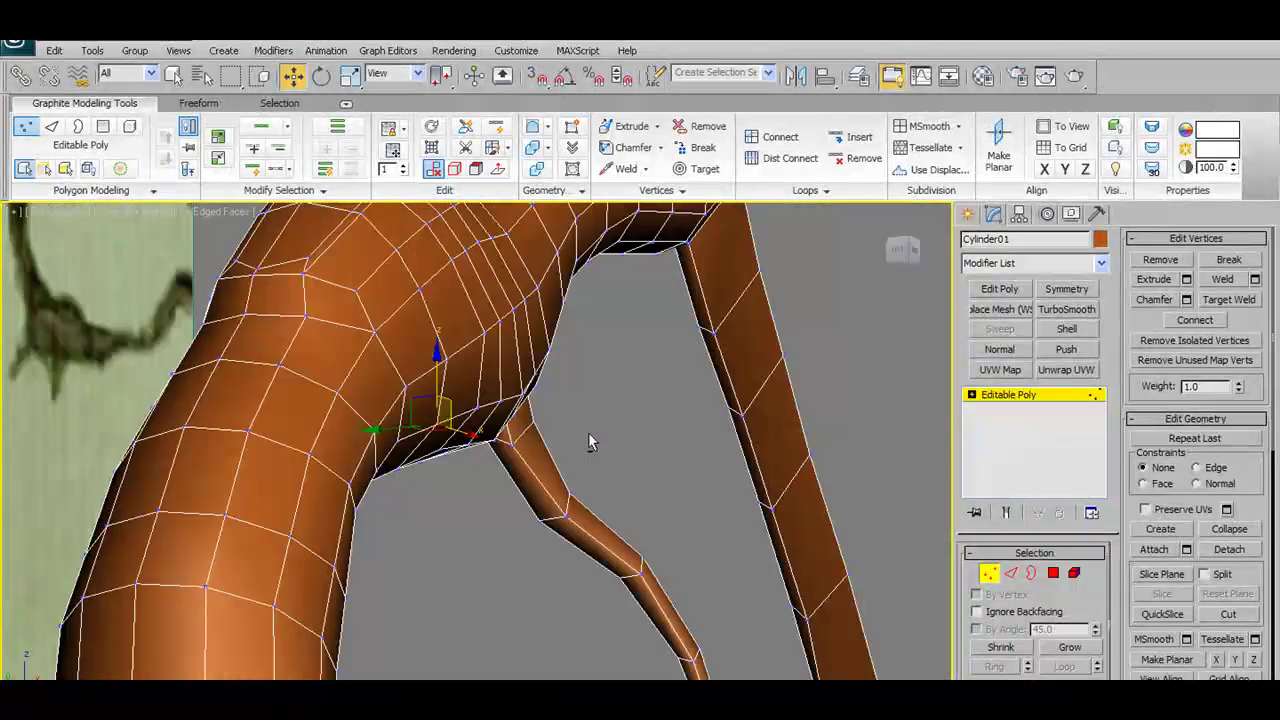
key(shift+z)
key(shift+z)
key(shift+z)
key(shift+z)
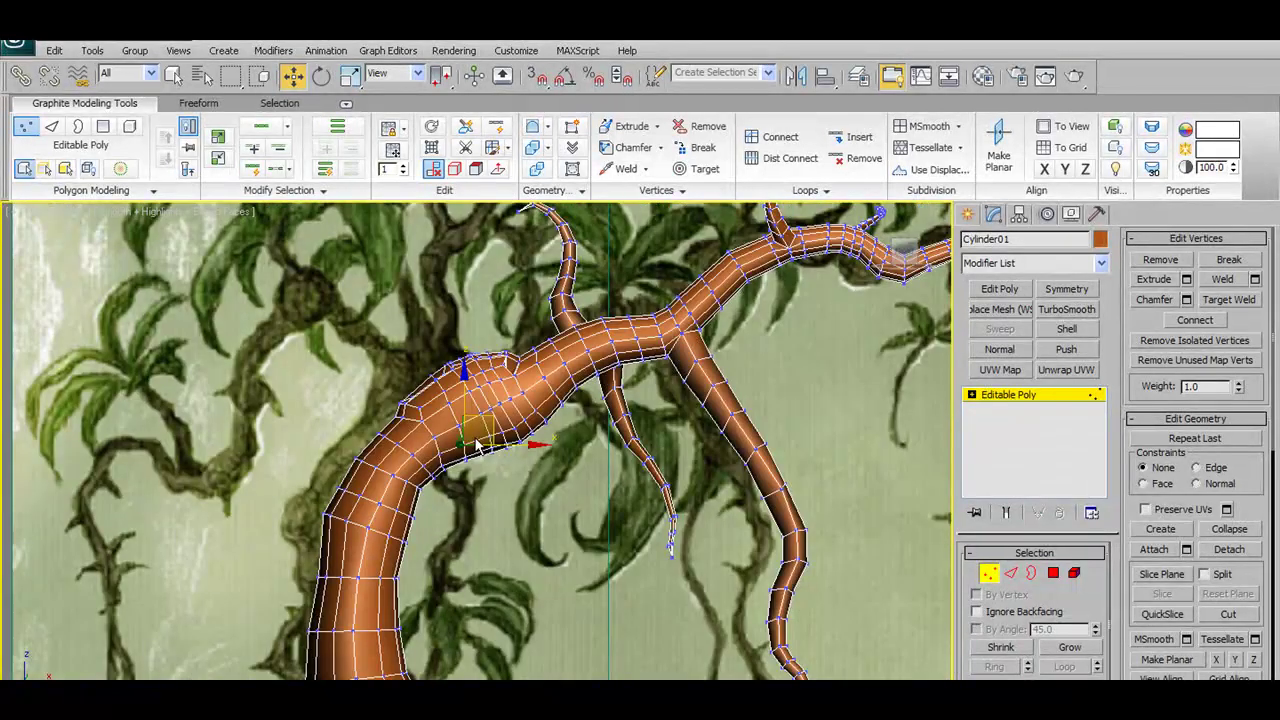
key(shift+z)
key(shift+z)
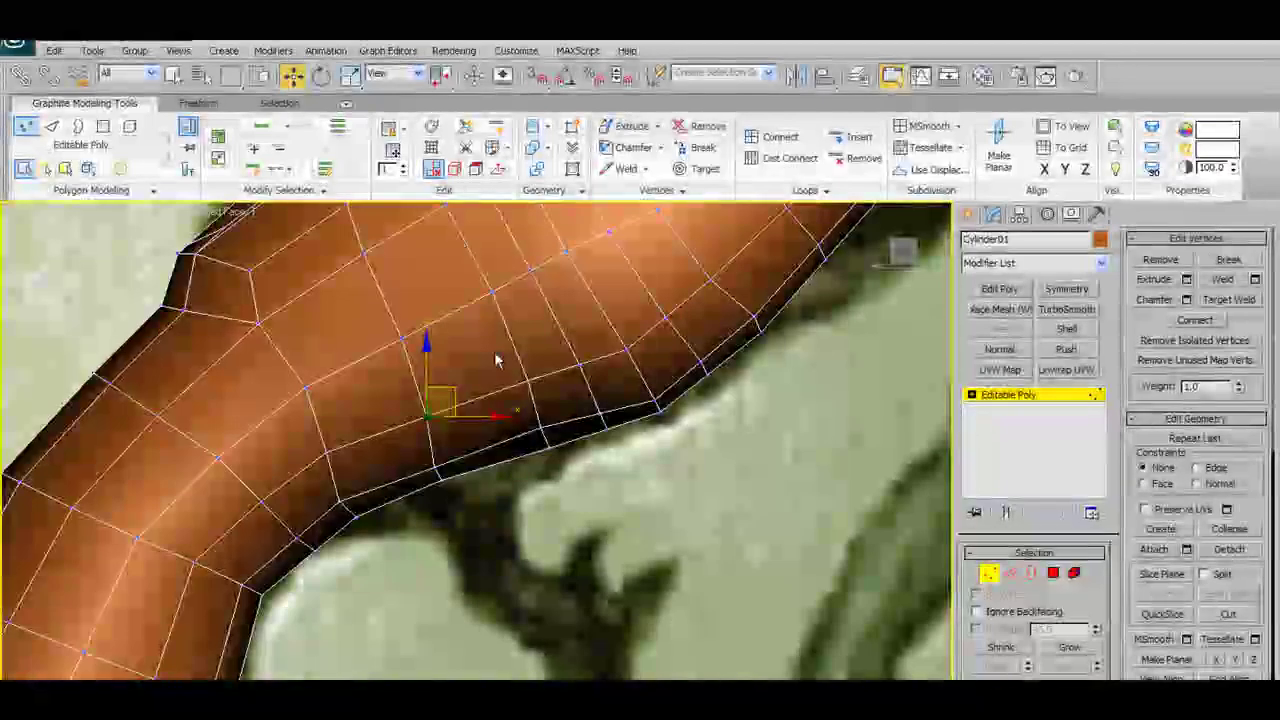
Chamfer the selected junction vertex and target-weld the stray vertex onto its neighbour
shift+click(633, 147)
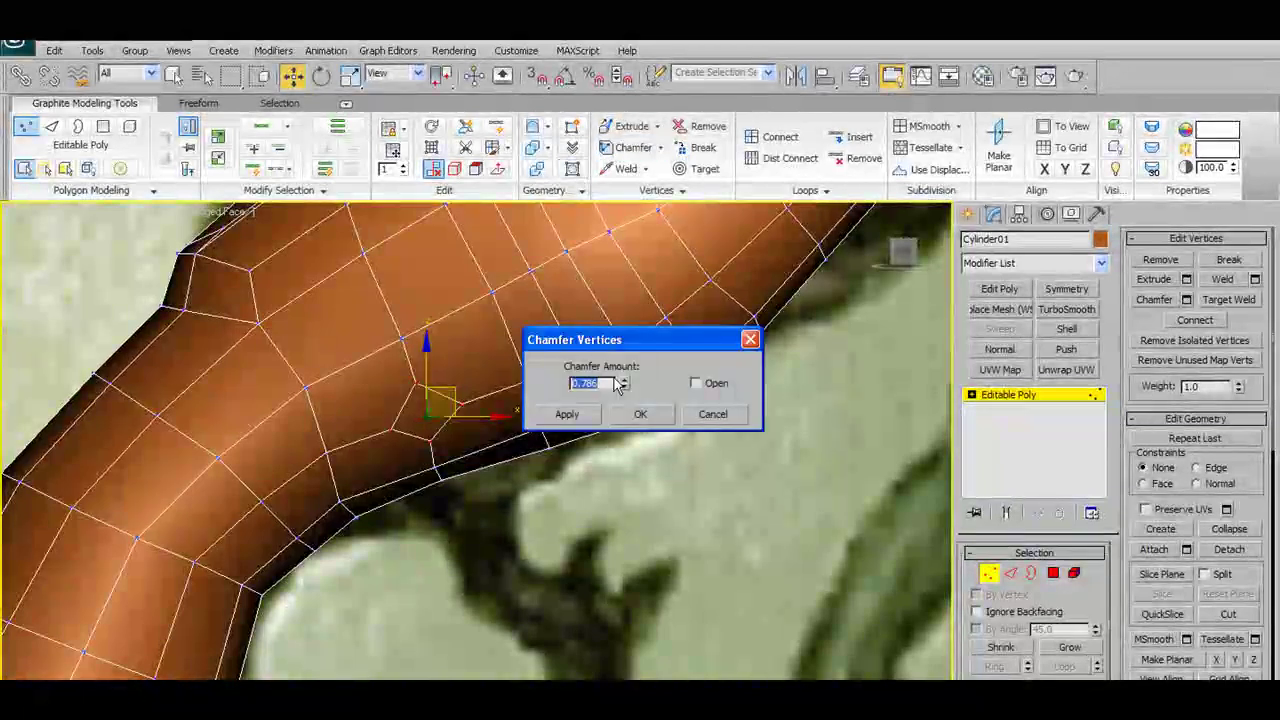
drag(617, 385, 634, 333)
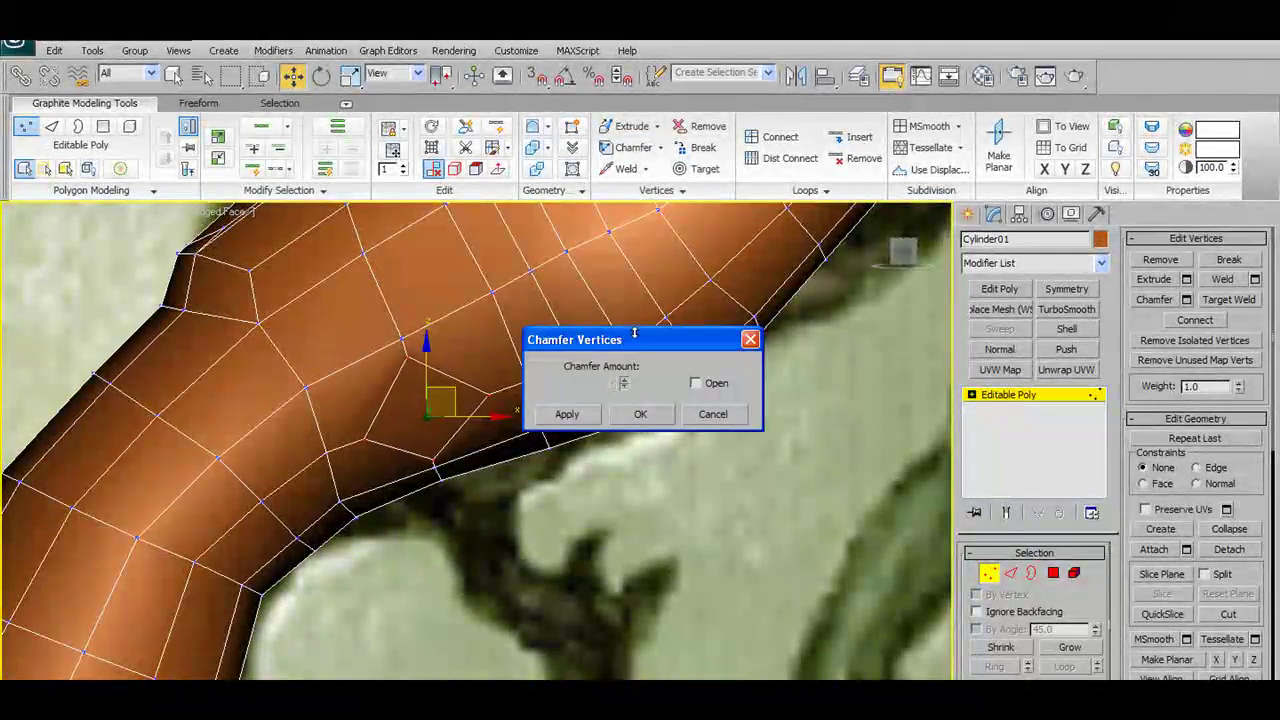
click(640, 414)
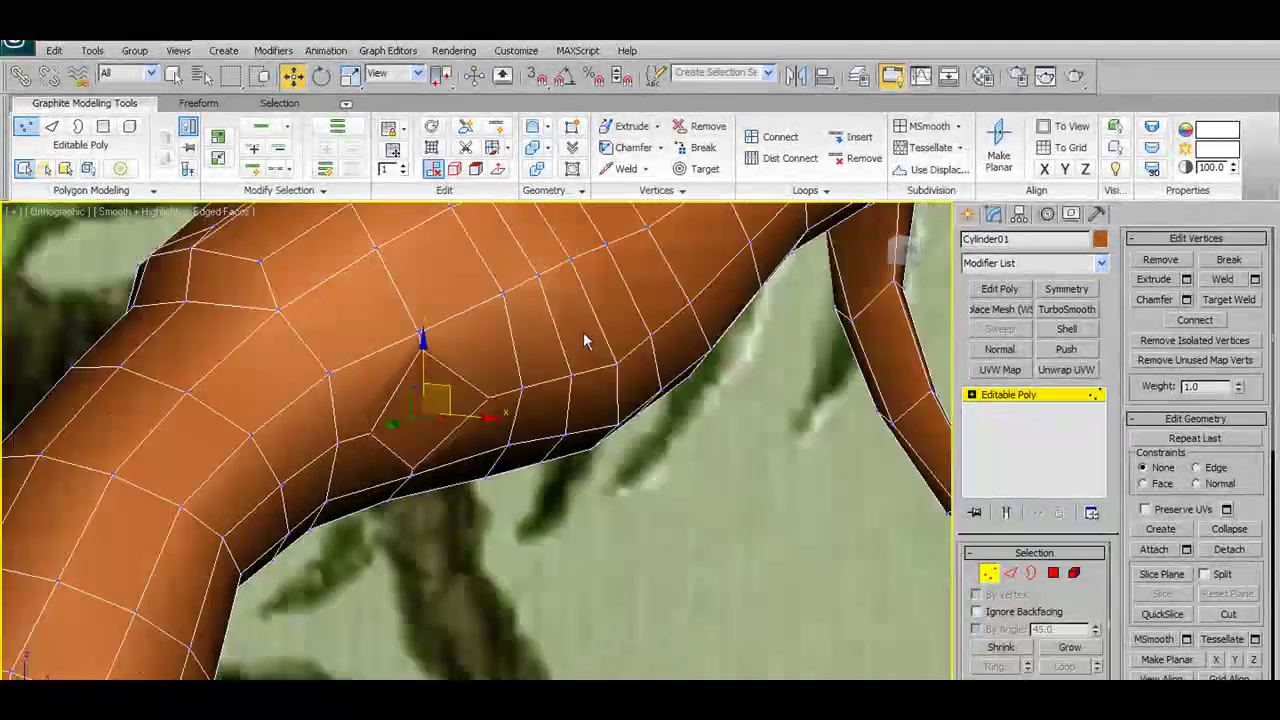
click(700, 168)
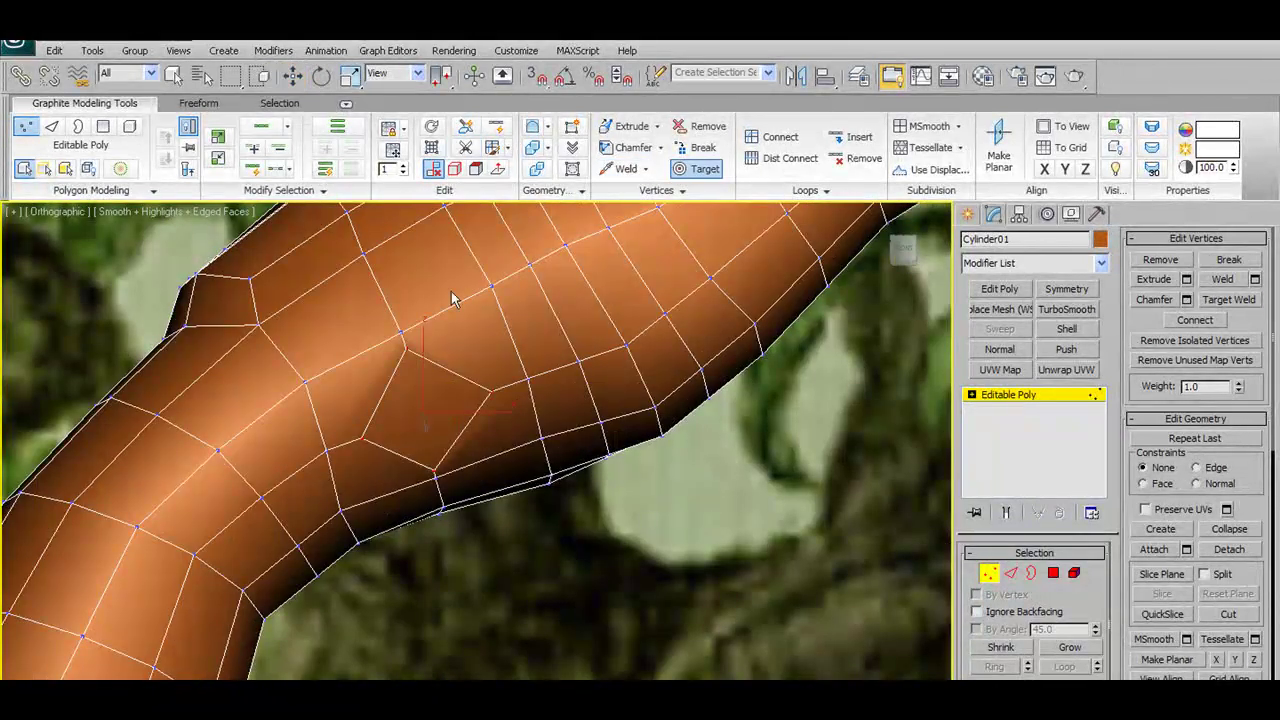
alt+middle_drag(408, 346, 457, 443)
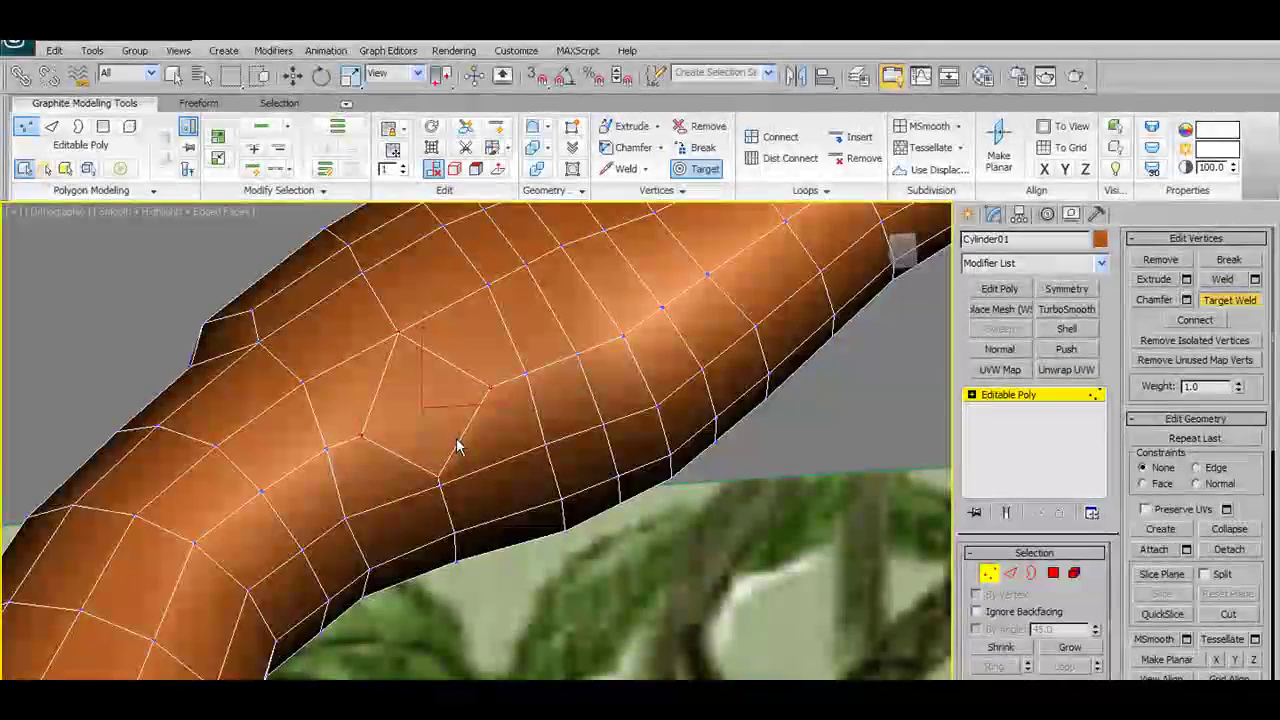
click(437, 474)
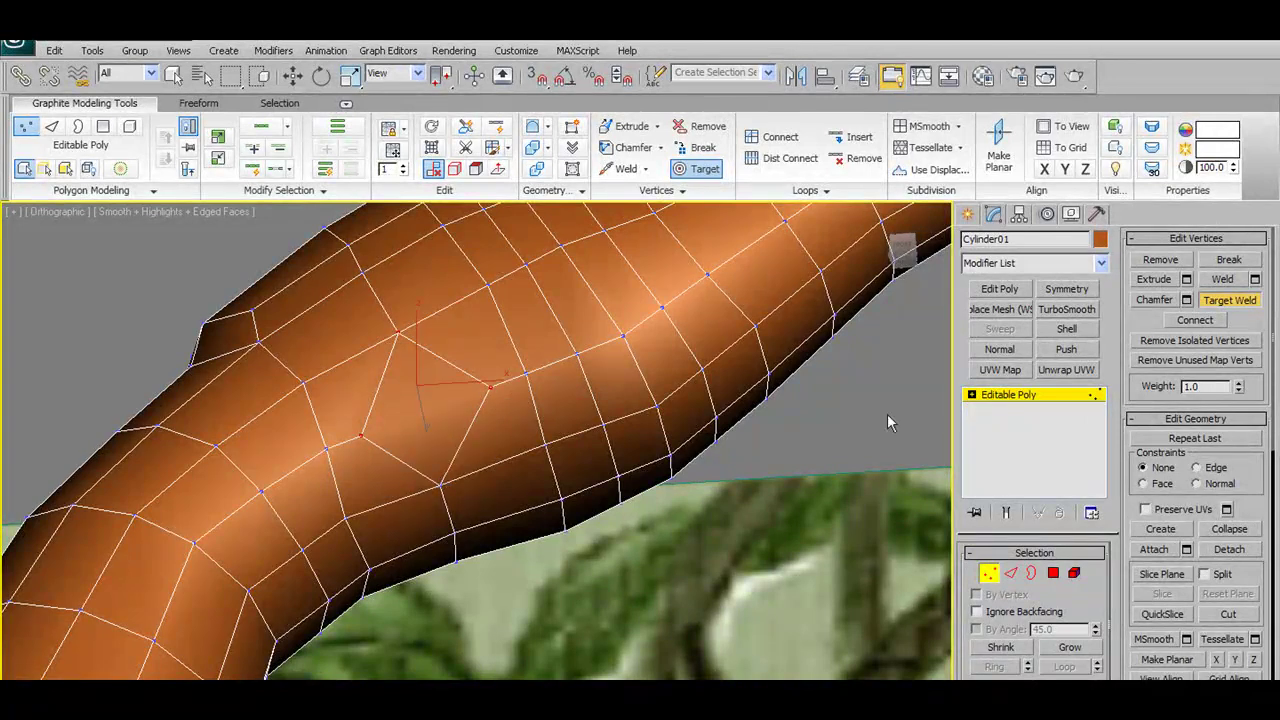
right_click(530, 375)
With Edge constraints on, slide the junction vertices along their edges to even the quads
key(w)
key(shift+x)
drag(490, 385, 552, 440)
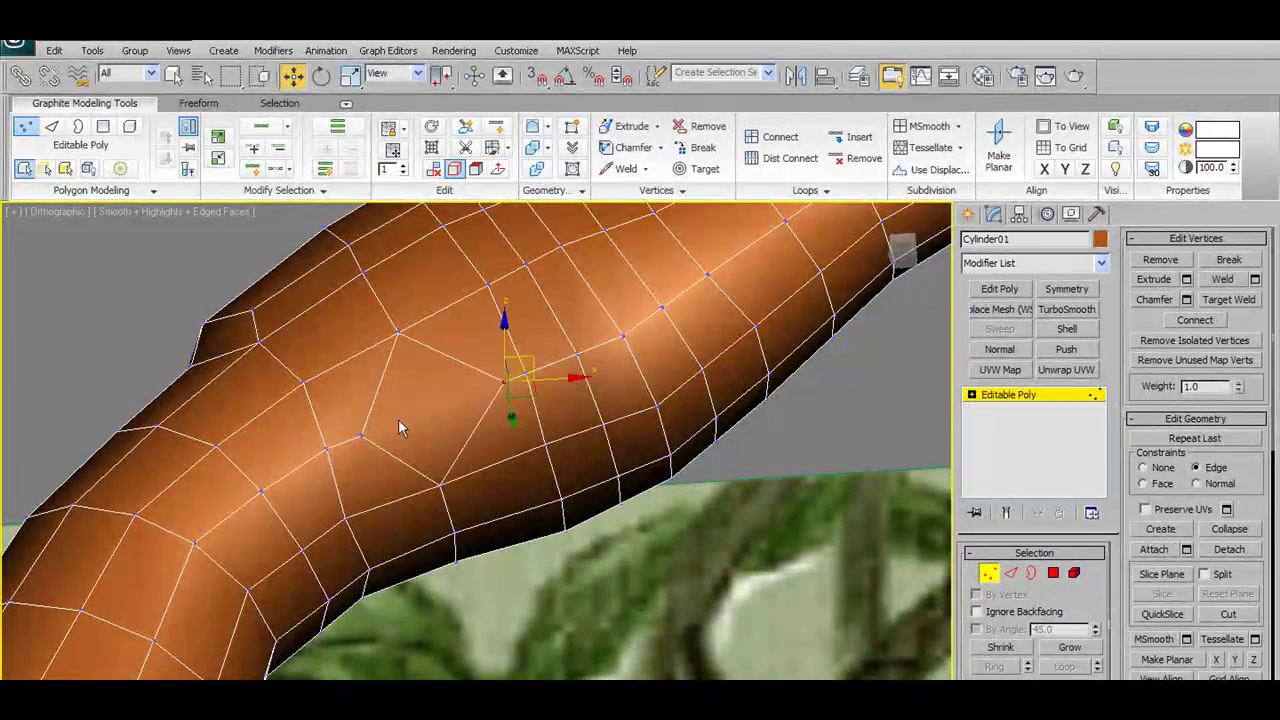
click(361, 435)
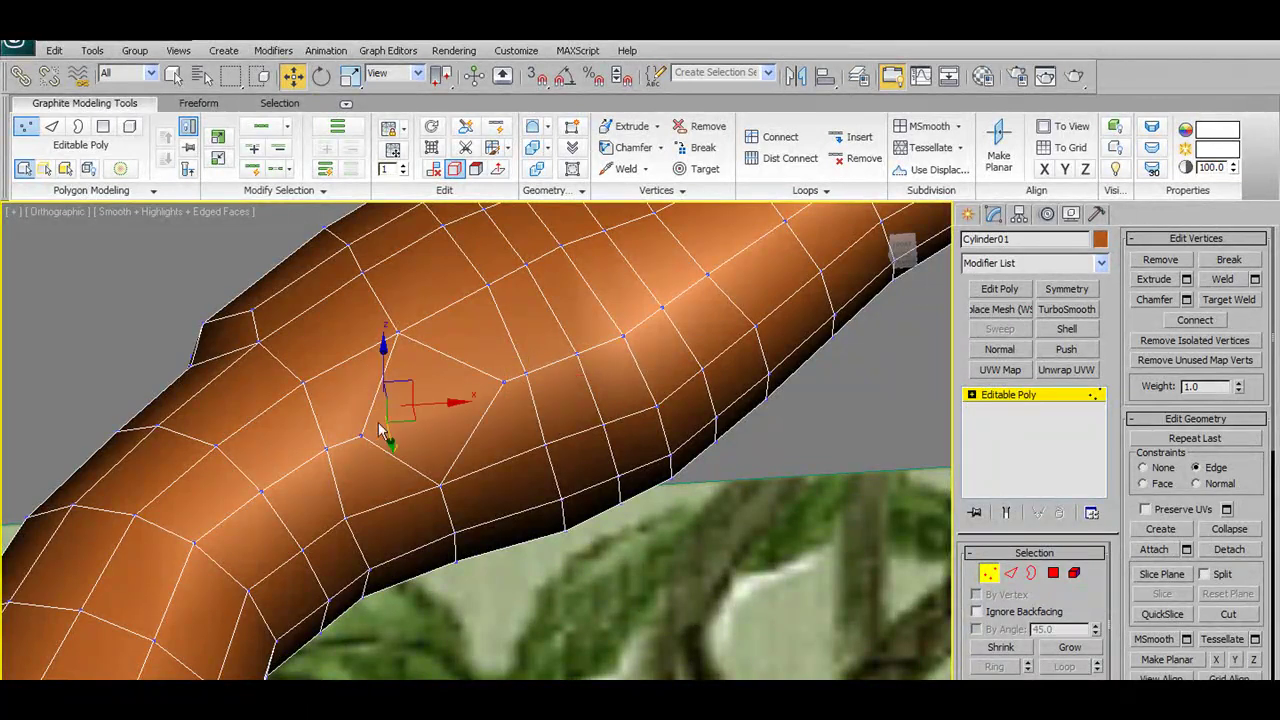
scroll(384, 414, down, 3)
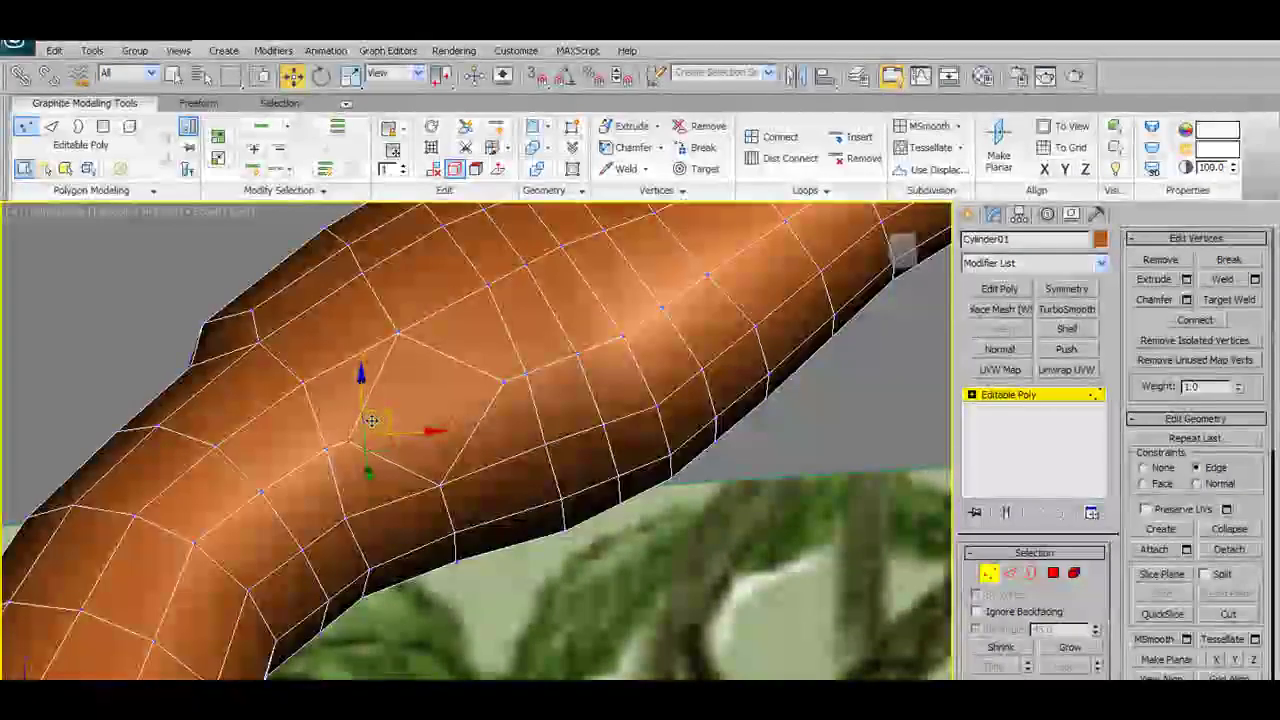
scroll(395, 440, up, 2)
scroll(405, 470, up, 2)
scroll(405, 470, down, 3)
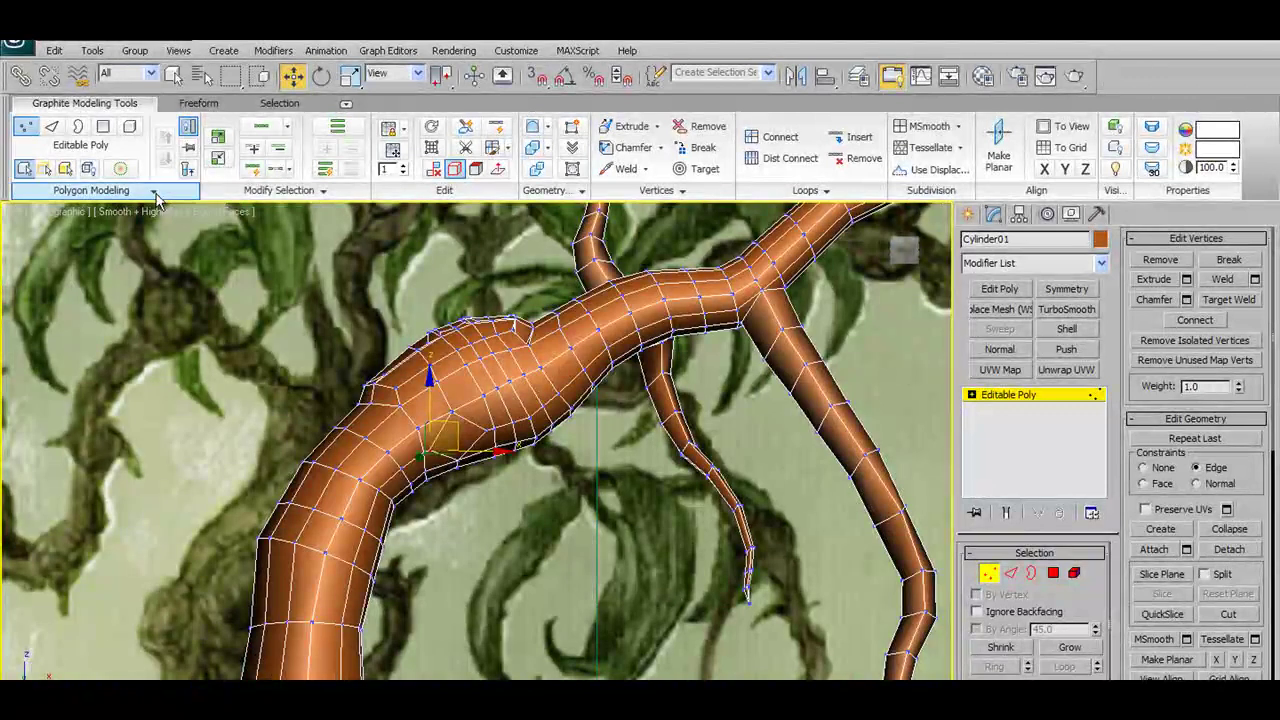
Leave Vertex mode and enable Freeform PolyDraw Branches
click(154, 194)
click(42, 127)
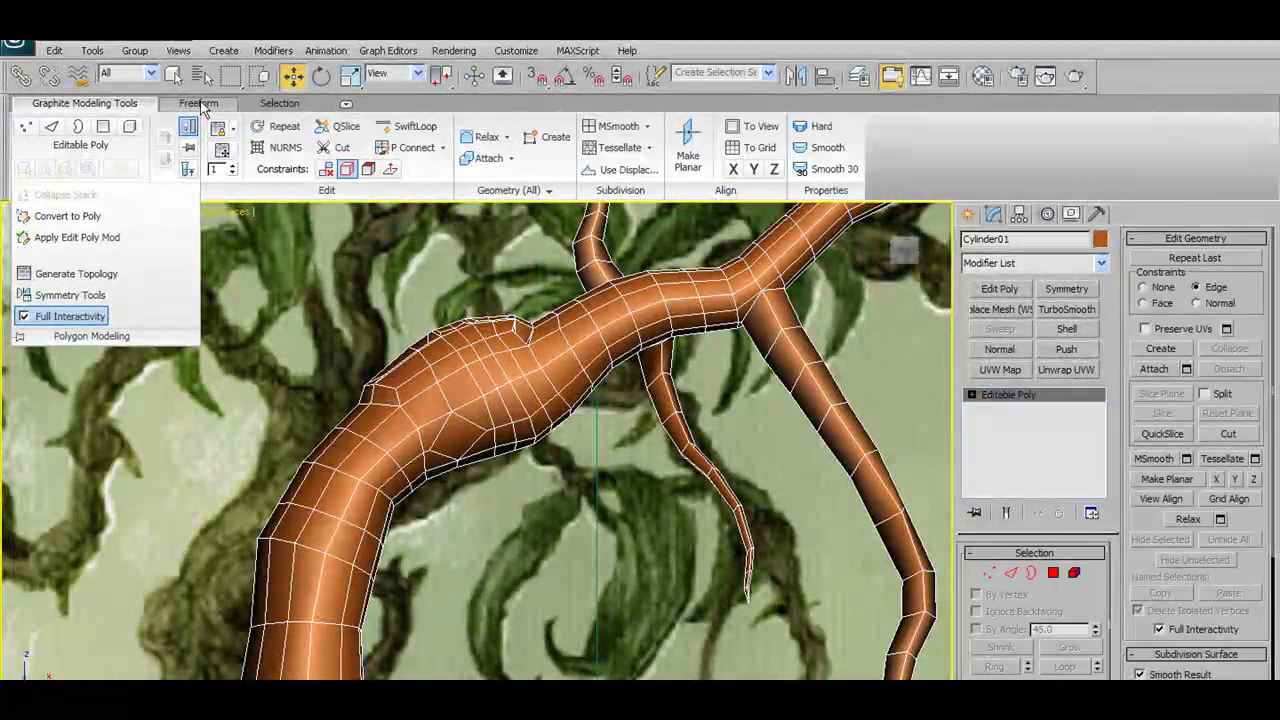
click(198, 103)
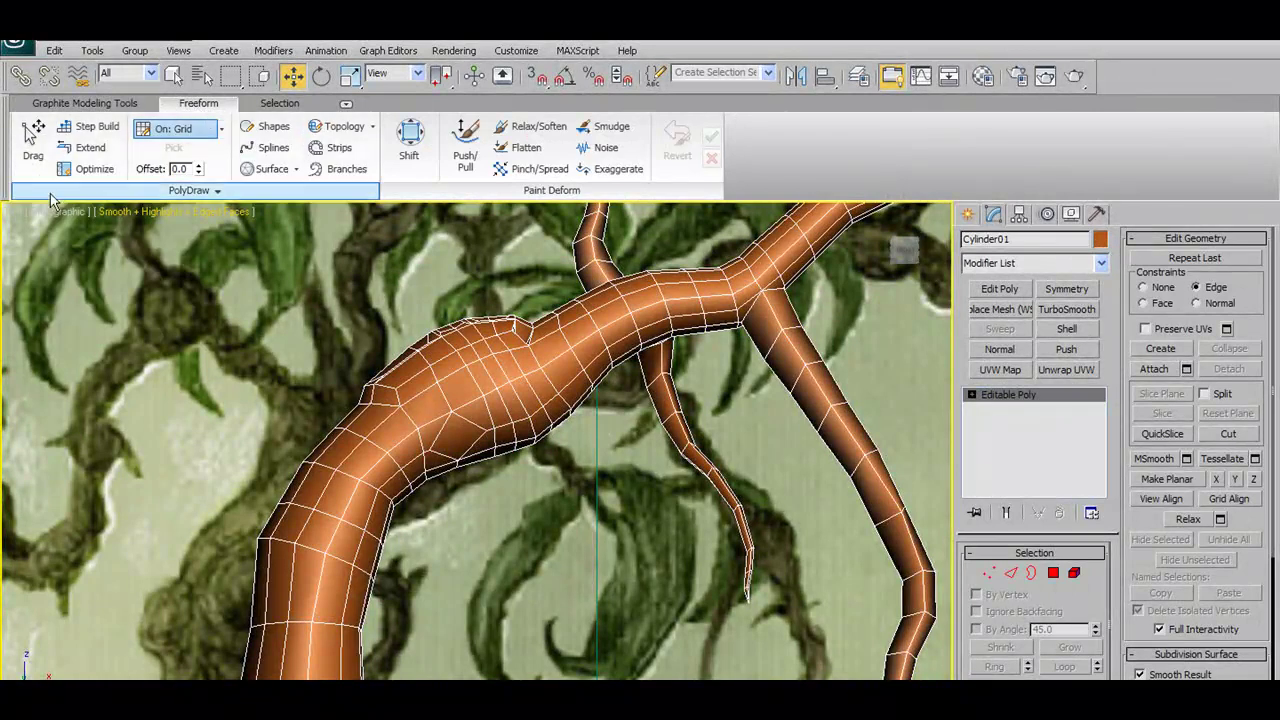
click(200, 190)
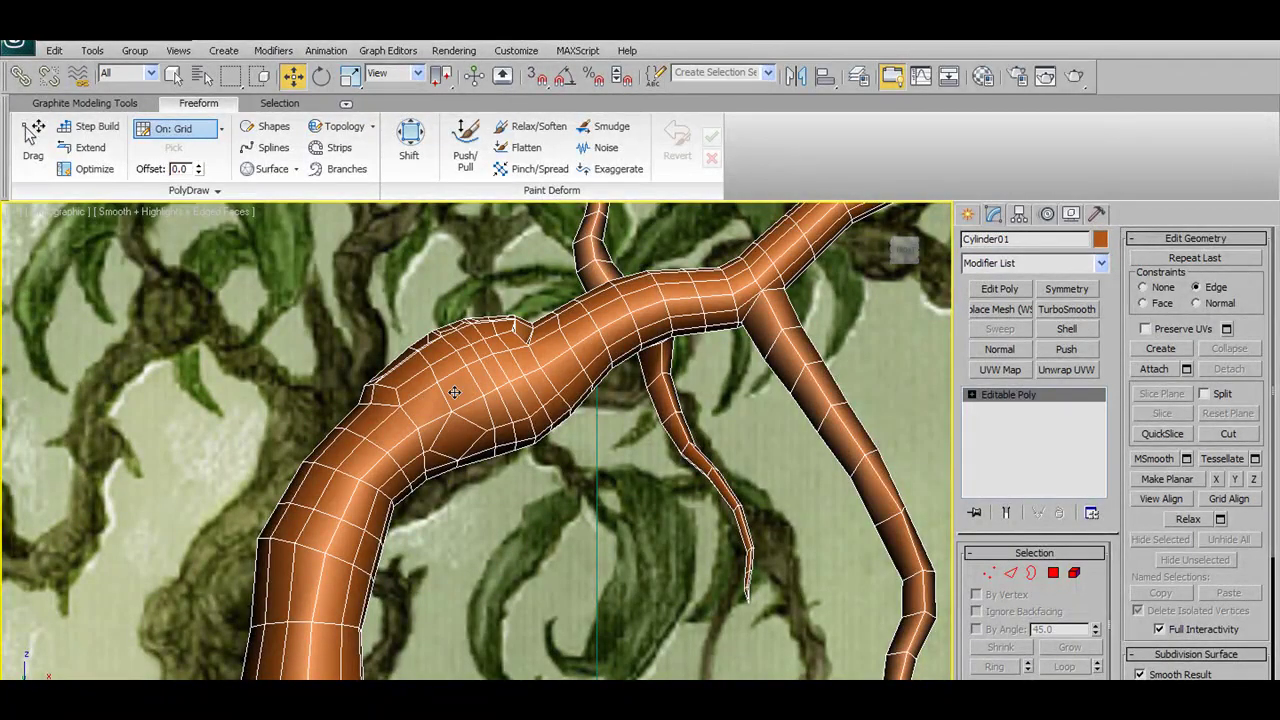
click(343, 170)
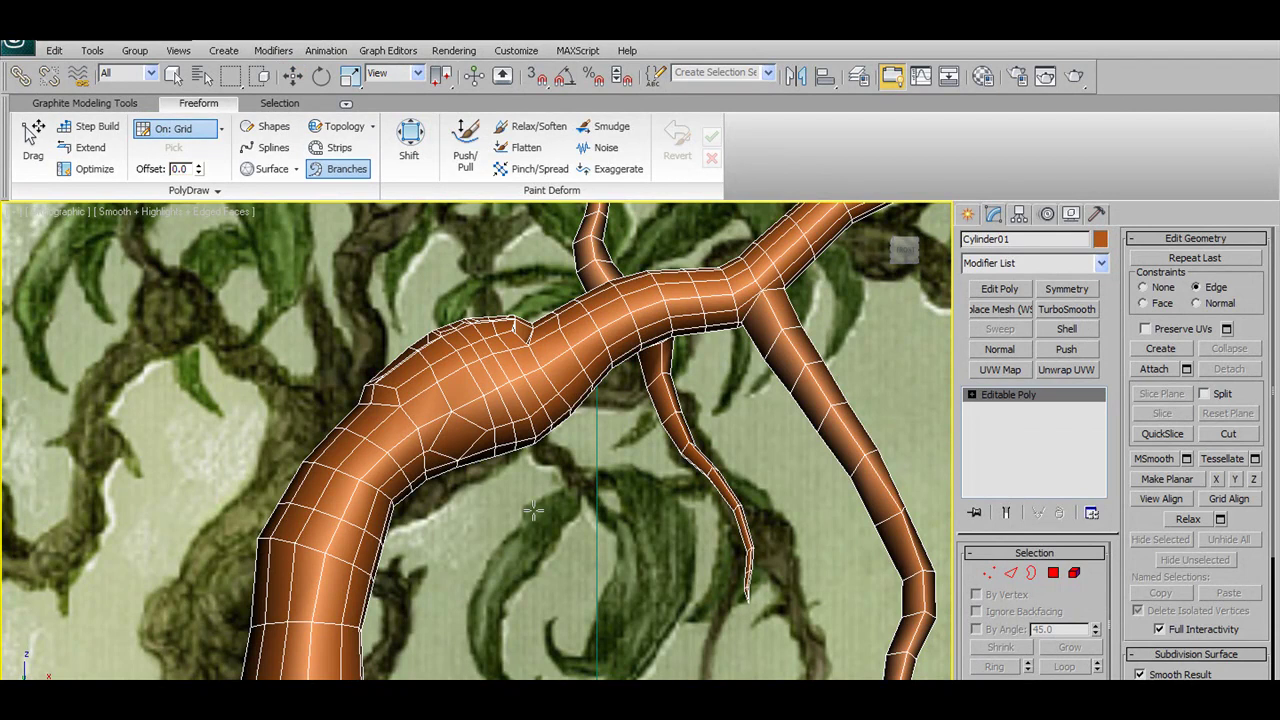
Grow a small branch spike and a branch curling down into a hook from the trunk
scroll(511, 497, down, 3)
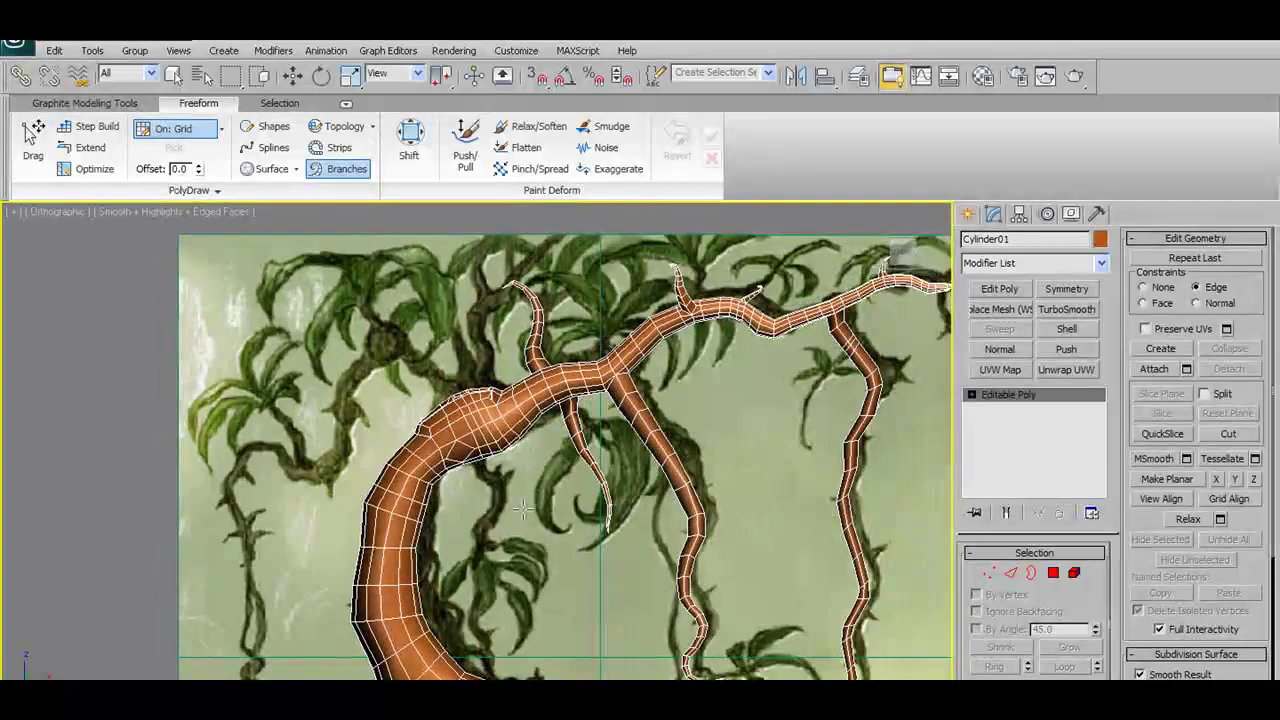
mouse_move(545, 510)
alt+middle_down()
mouse_move(611, 513)
mouse_move(521, 510)
alt+middle_up()
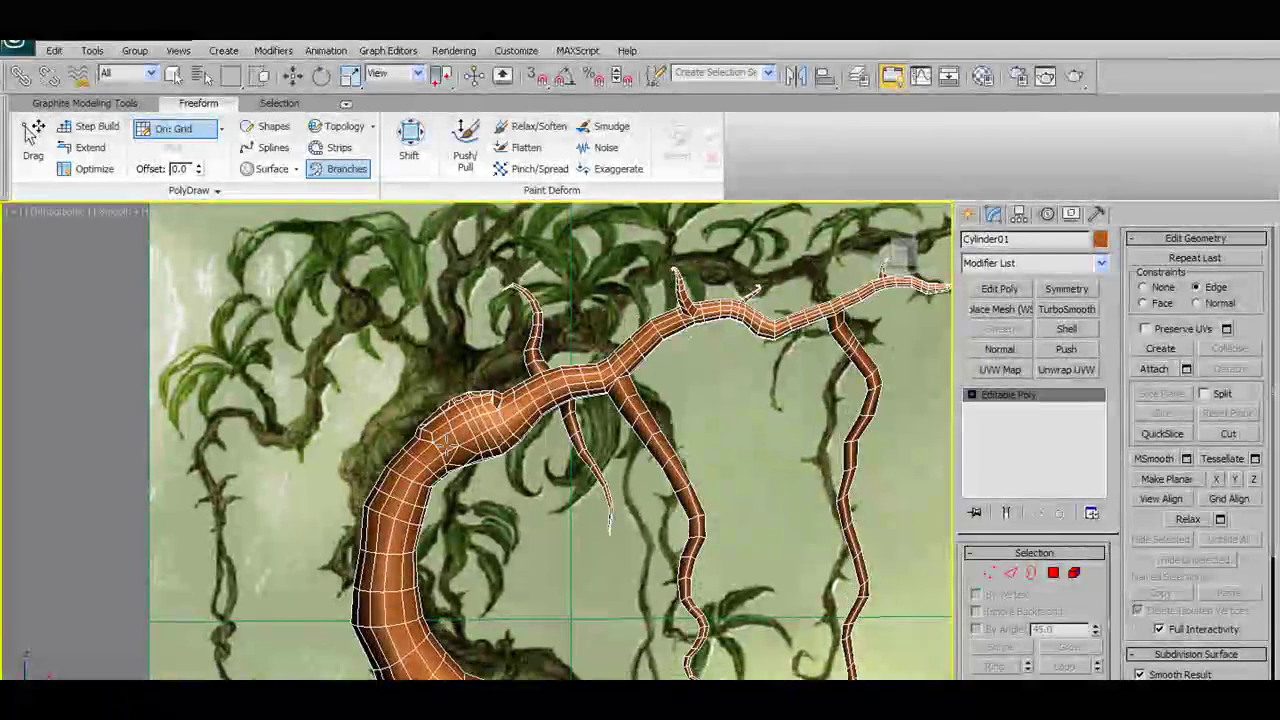
mouse_move(445, 441)
mouse_down()
mouse_move(480, 505)
mouse_move(481, 600)
mouse_up()
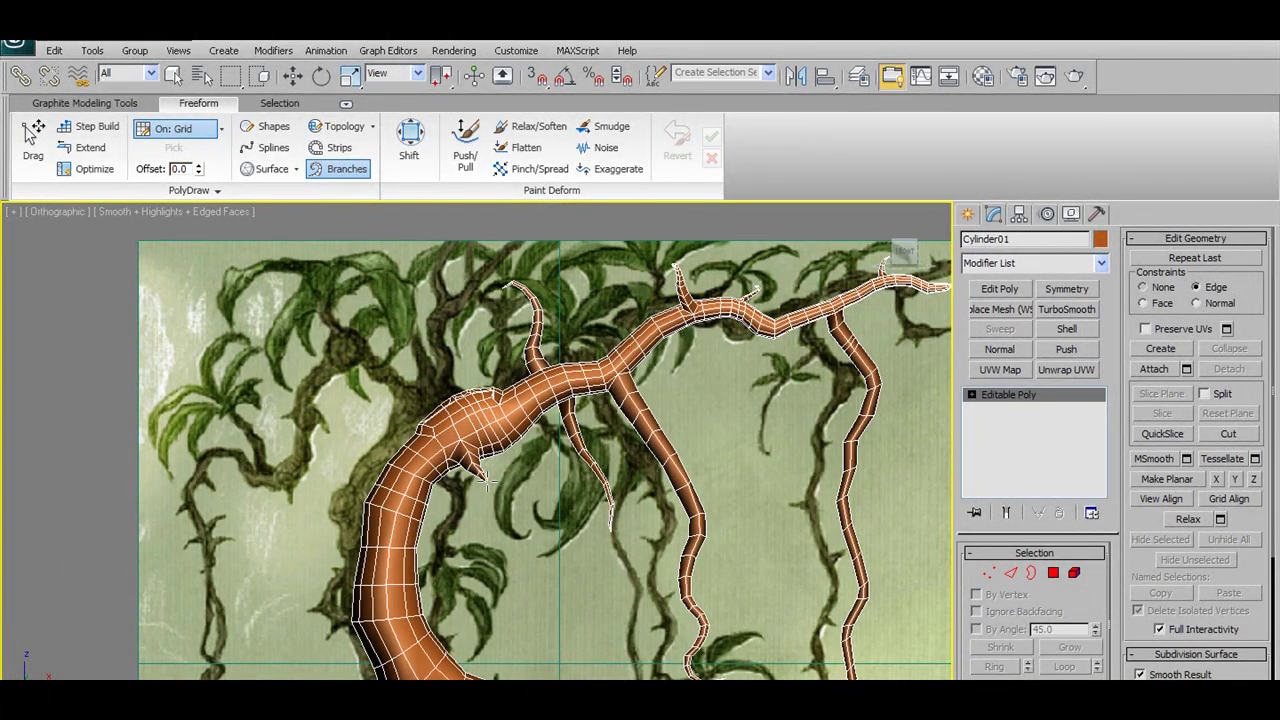
mouse_move(486, 478)
mouse_down()
mouse_move(455, 560)
mouse_move(462, 578)
mouse_up()
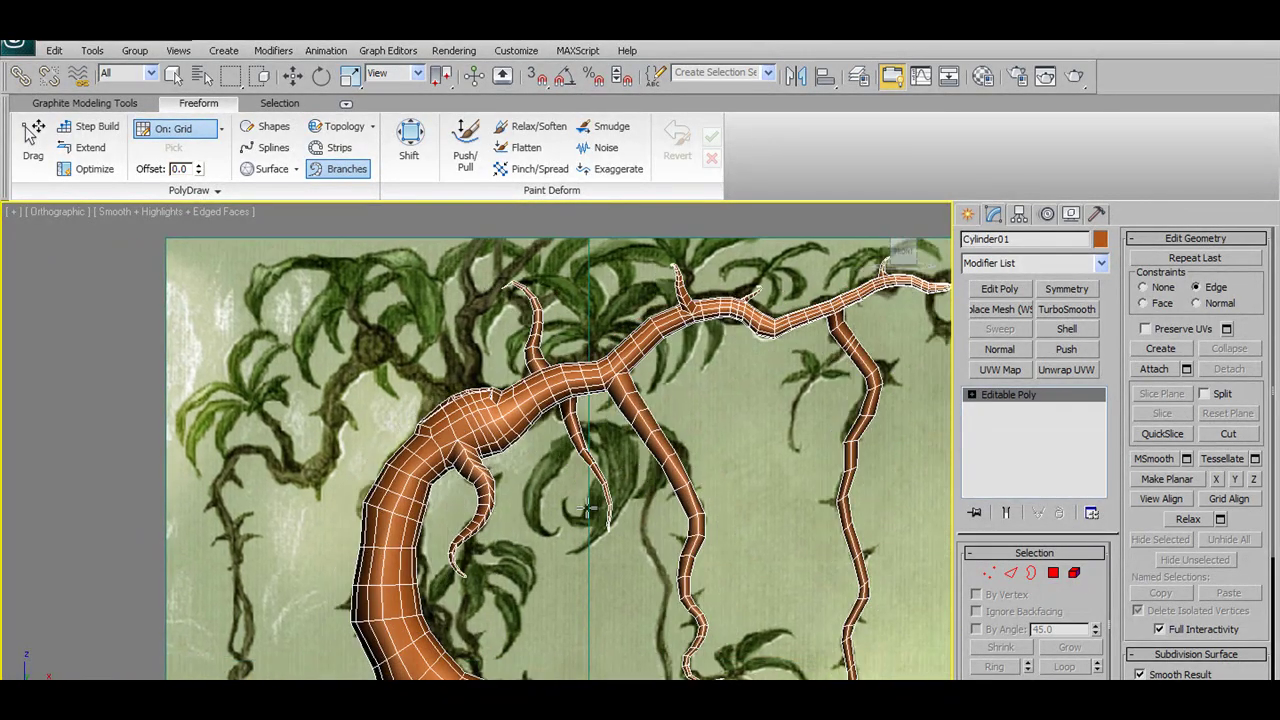
scroll(570, 441, up, 3)
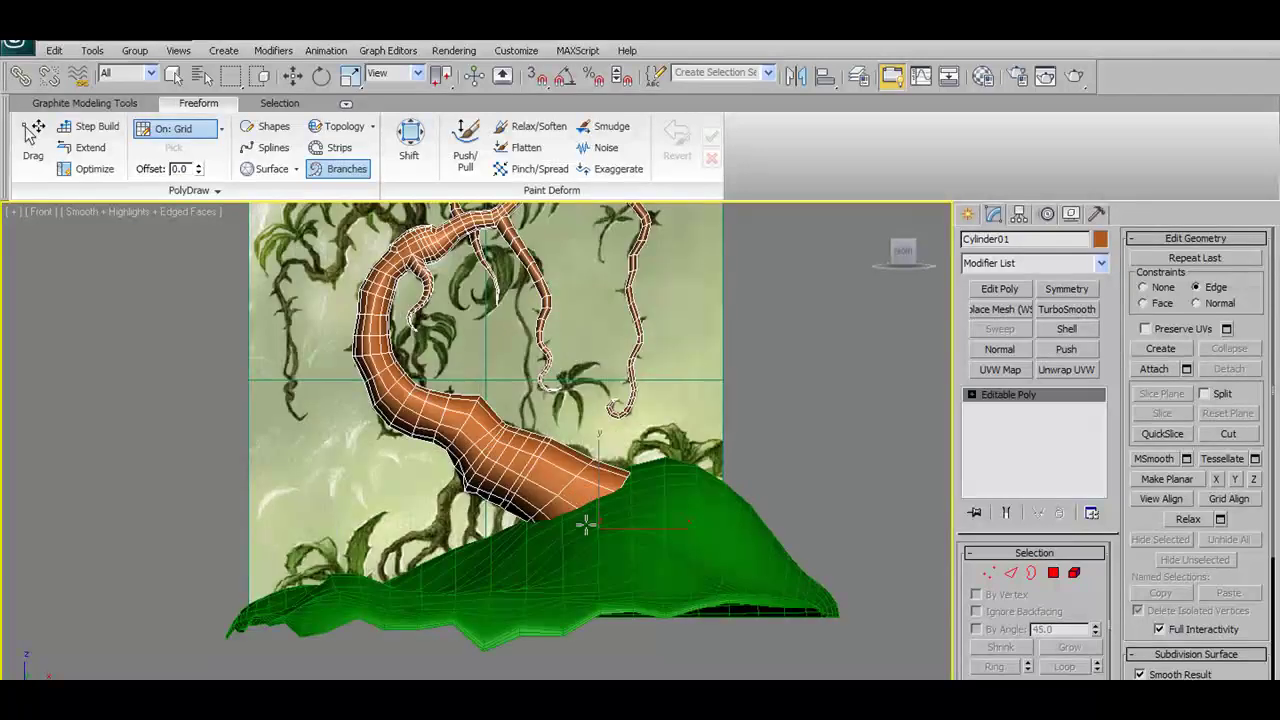
scroll(586, 523, up, 3)
scroll(603, 451, up, 3)
scroll(600, 425, up, 3)
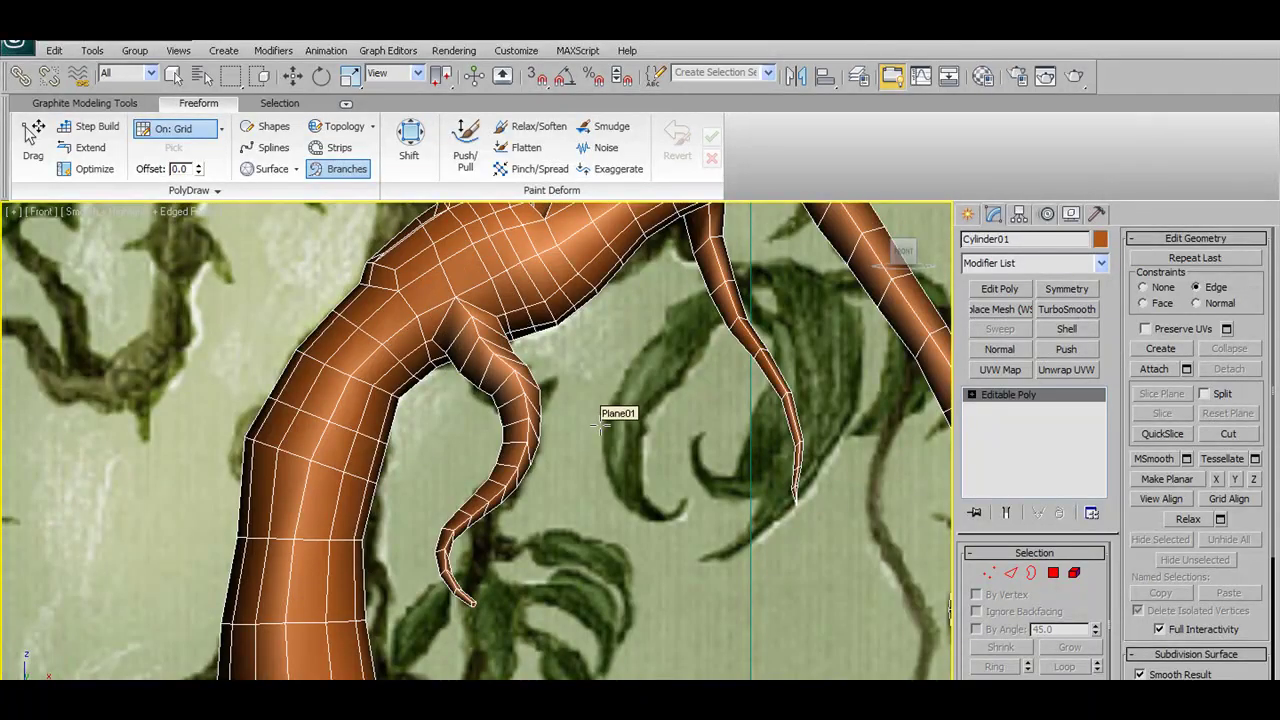
scroll(603, 425, down, 2)
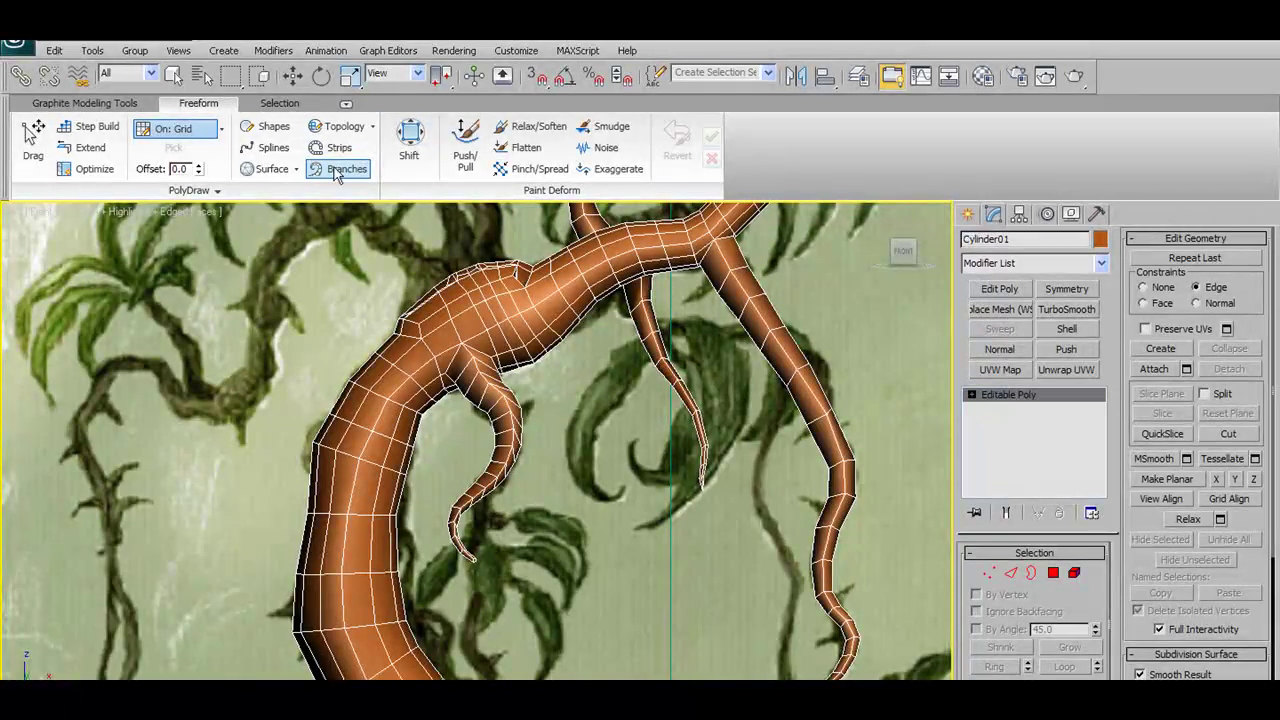
Return to Vertex mode, select the curl's tip vertex and turn on Soft Selection
click(100, 103)
middle_drag(484, 333, 480, 363)
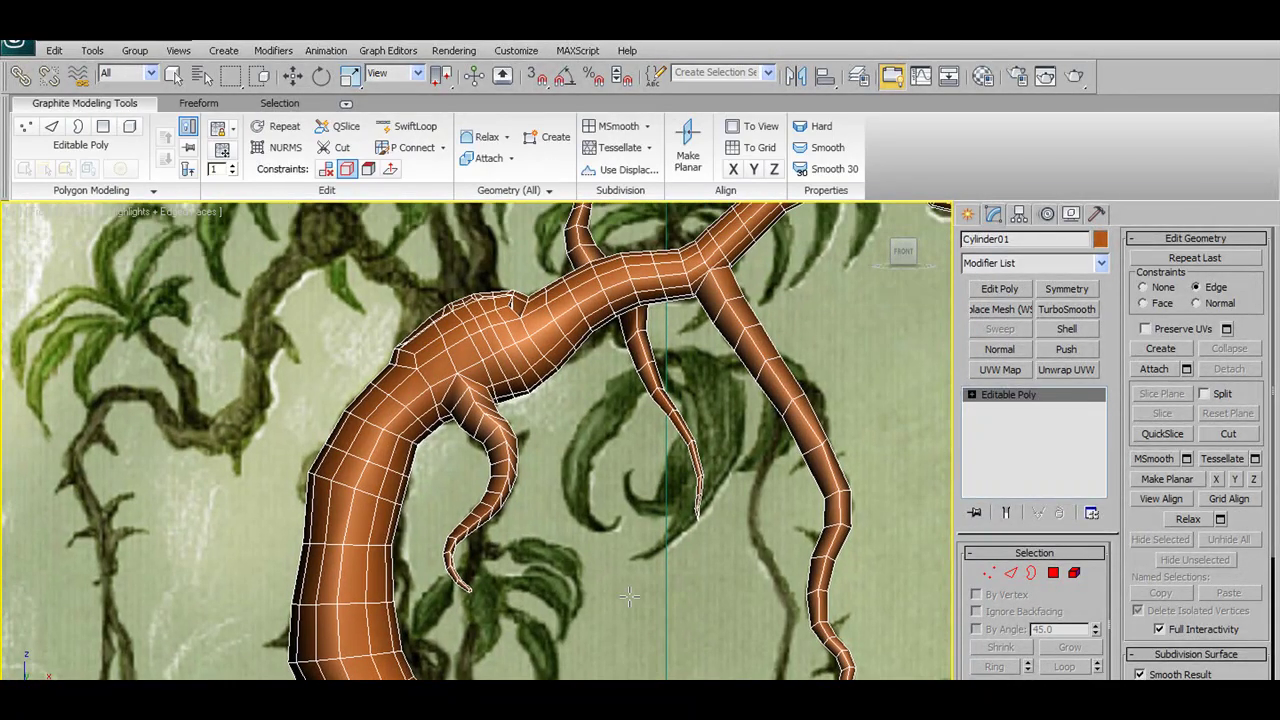
click(988, 573)
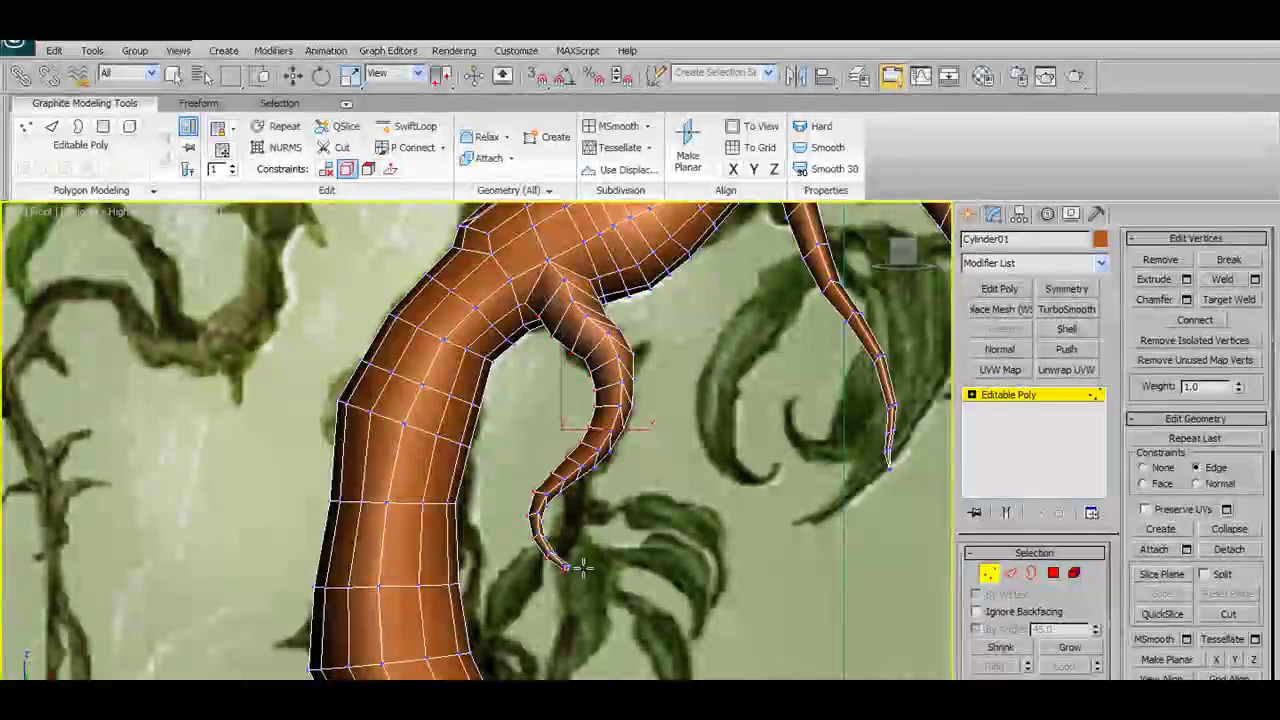
click(198, 103)
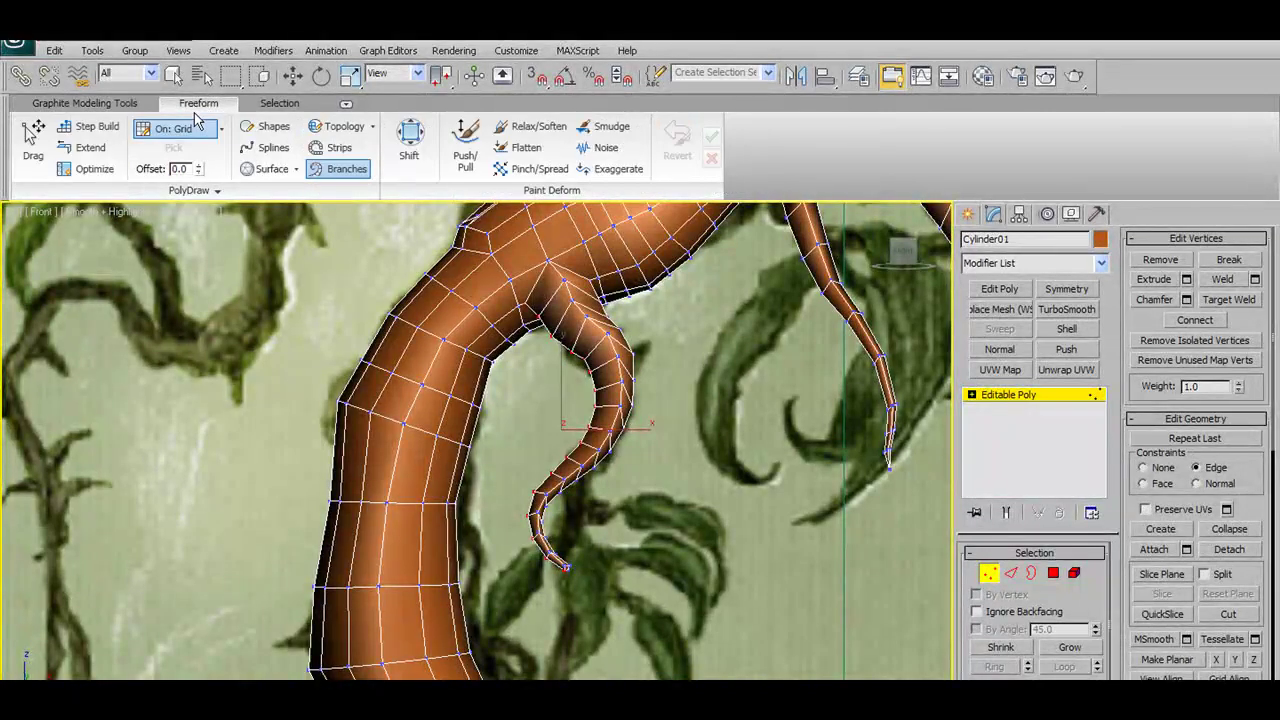
key(w)
click(84, 103)
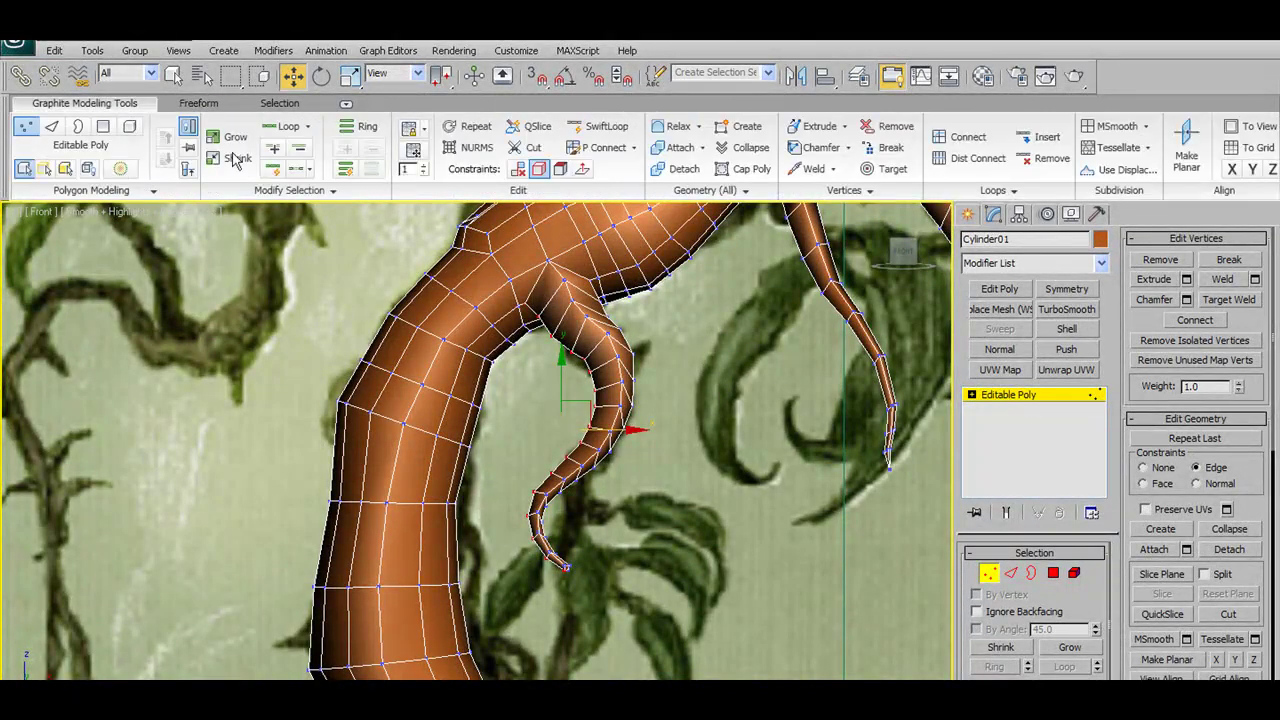
click(566, 566)
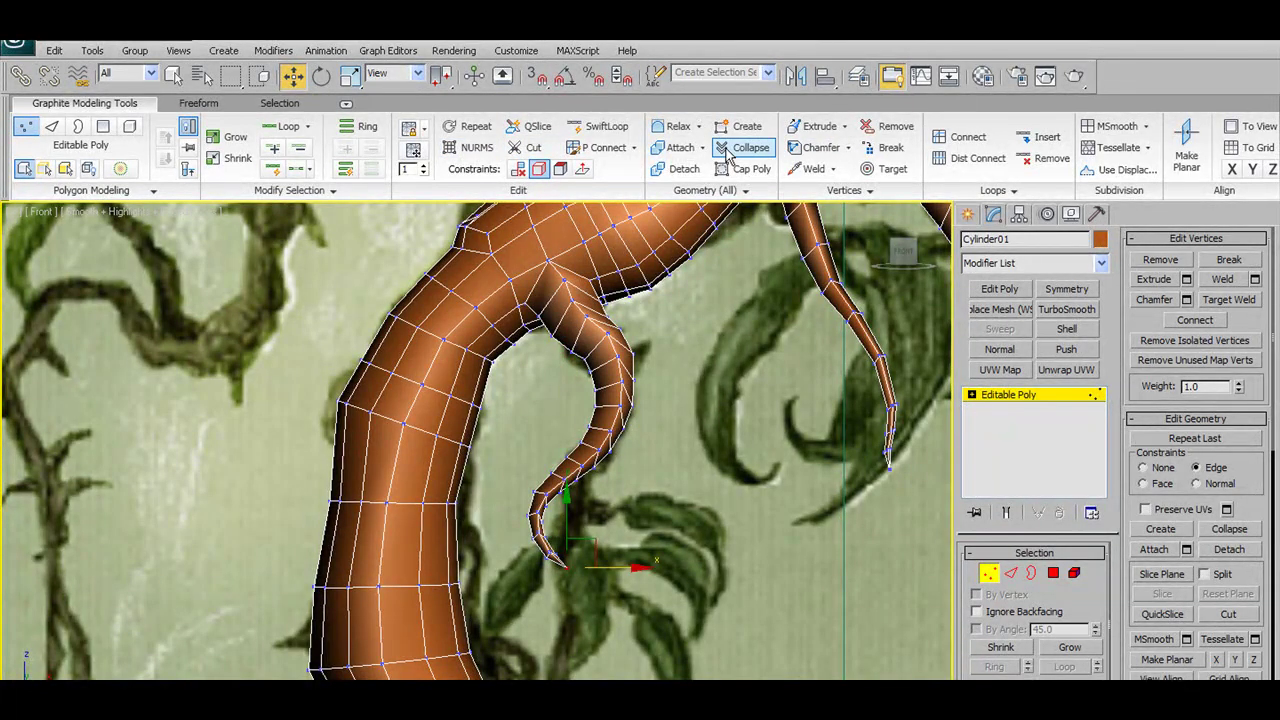
scroll(664, 353, down, 2)
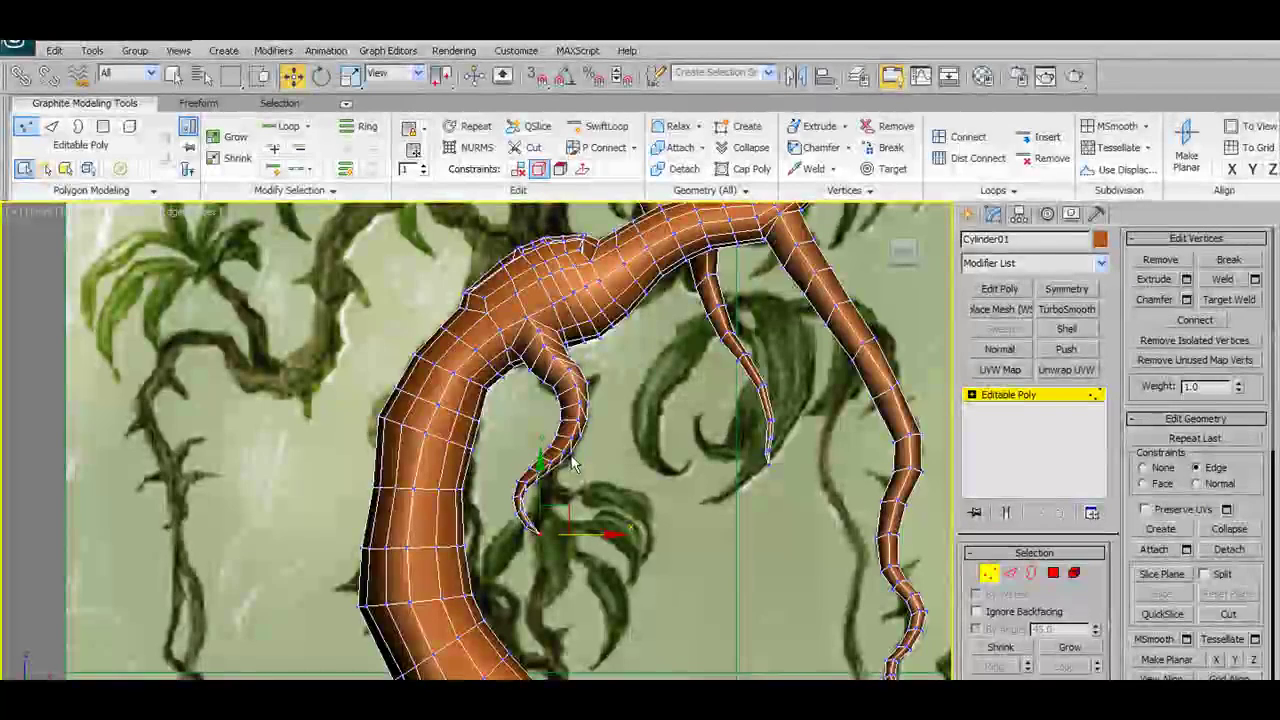
click(119, 168)
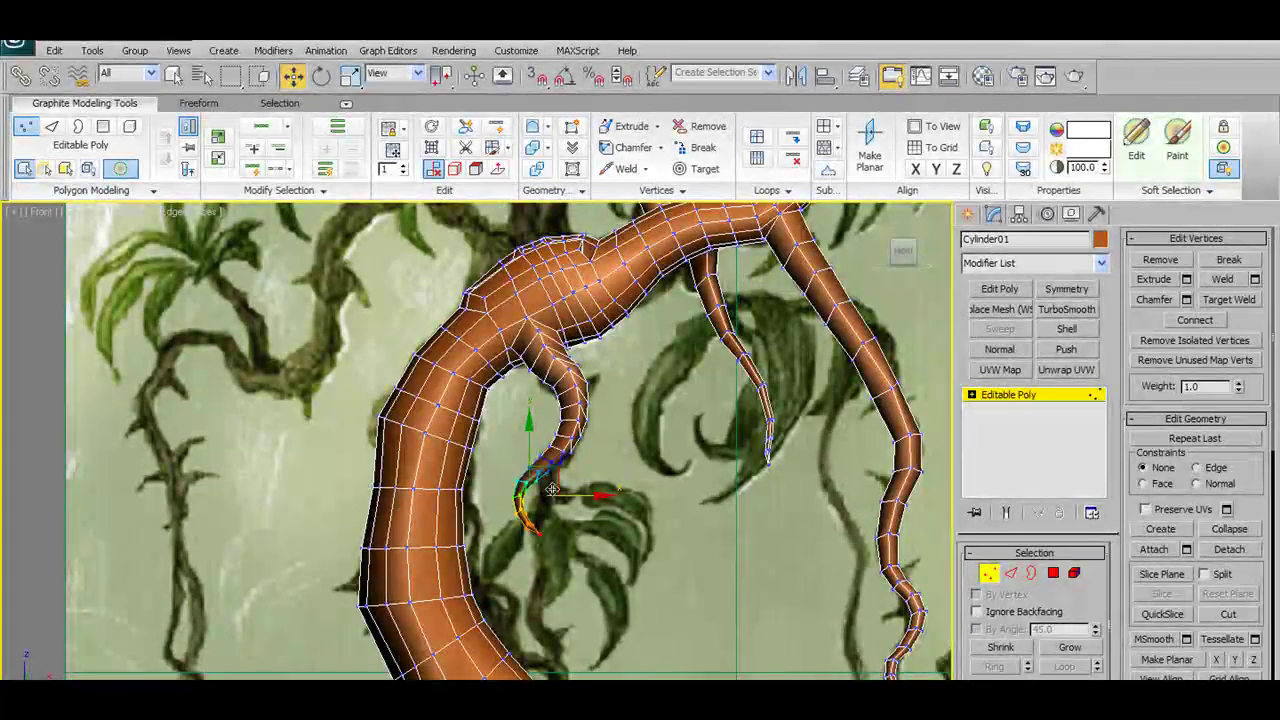
Pull the curl tip down and right, then shrink the falloff to 2.784 and reselect the tip
drag(567, 484, 593, 501)
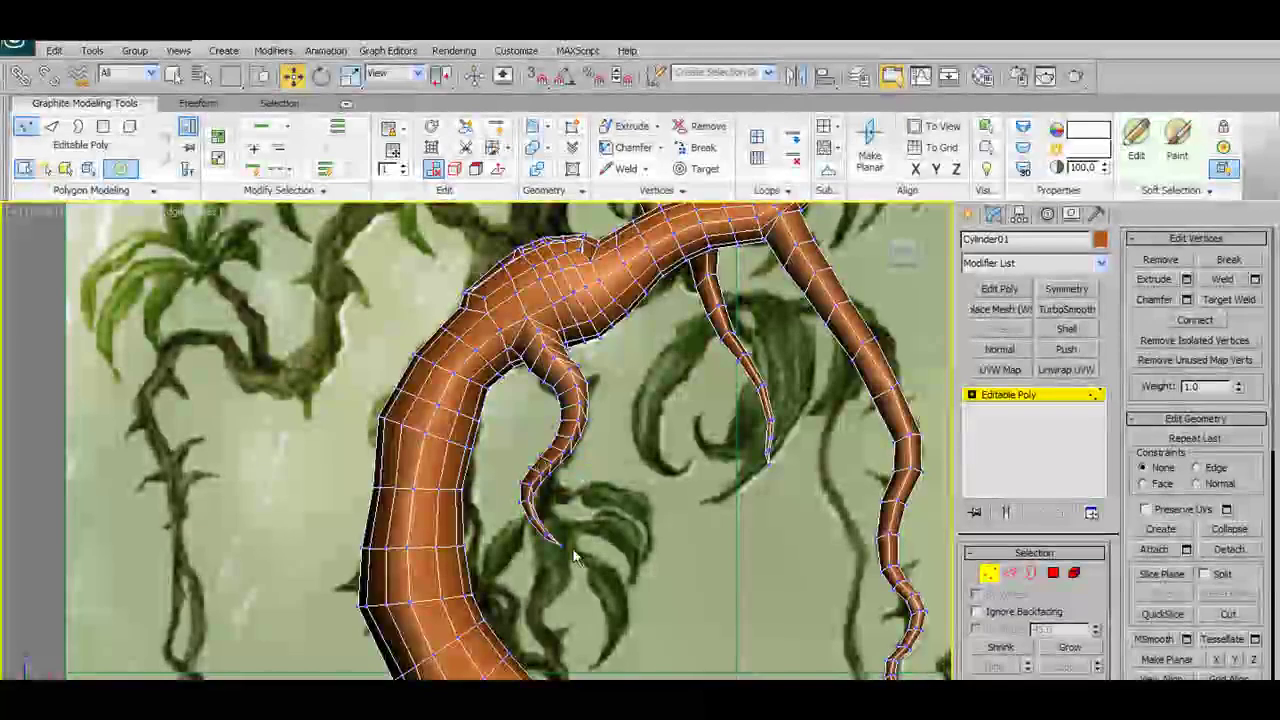
drag(564, 462, 572, 455)
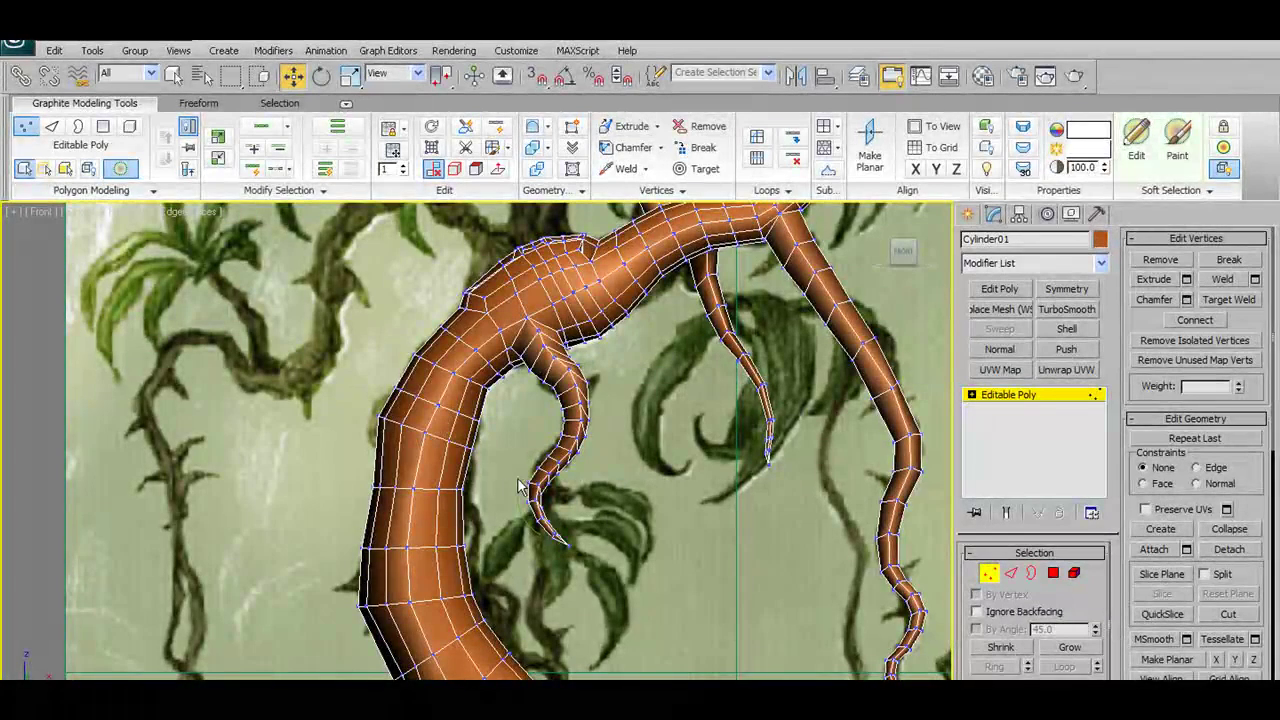
drag(519, 487, 557, 510)
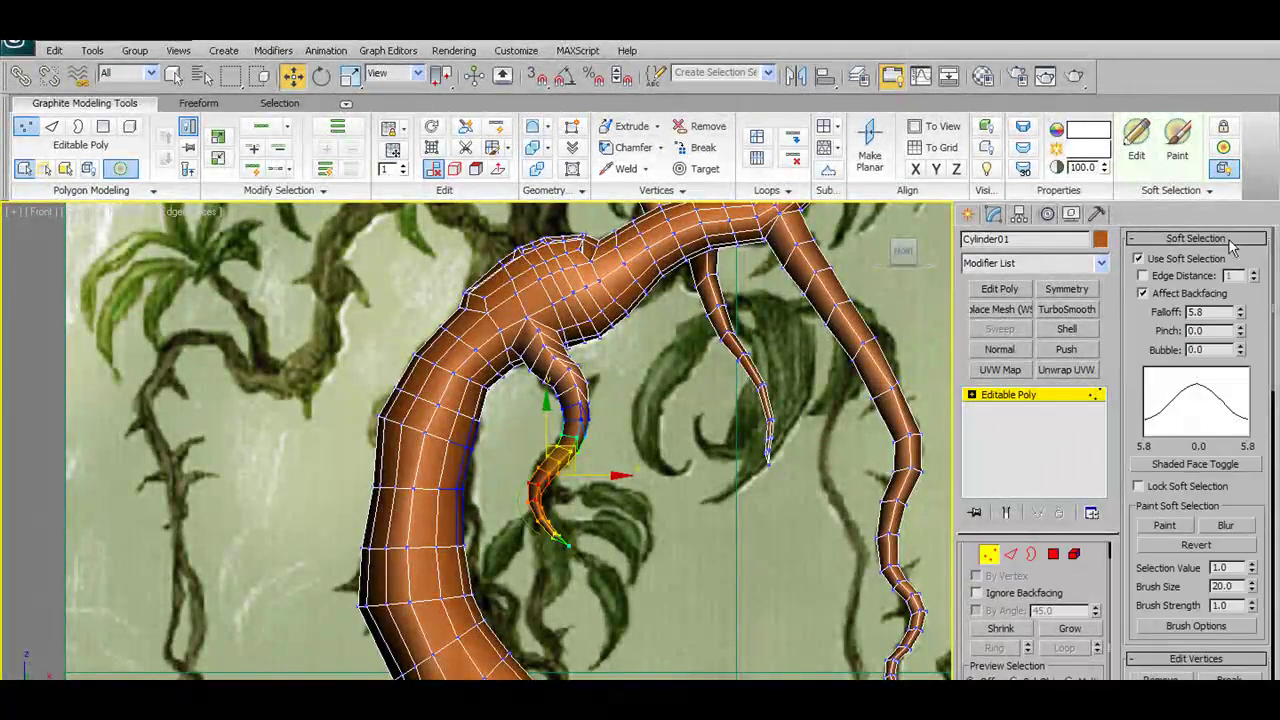
drag(1240, 315, 1242, 352)
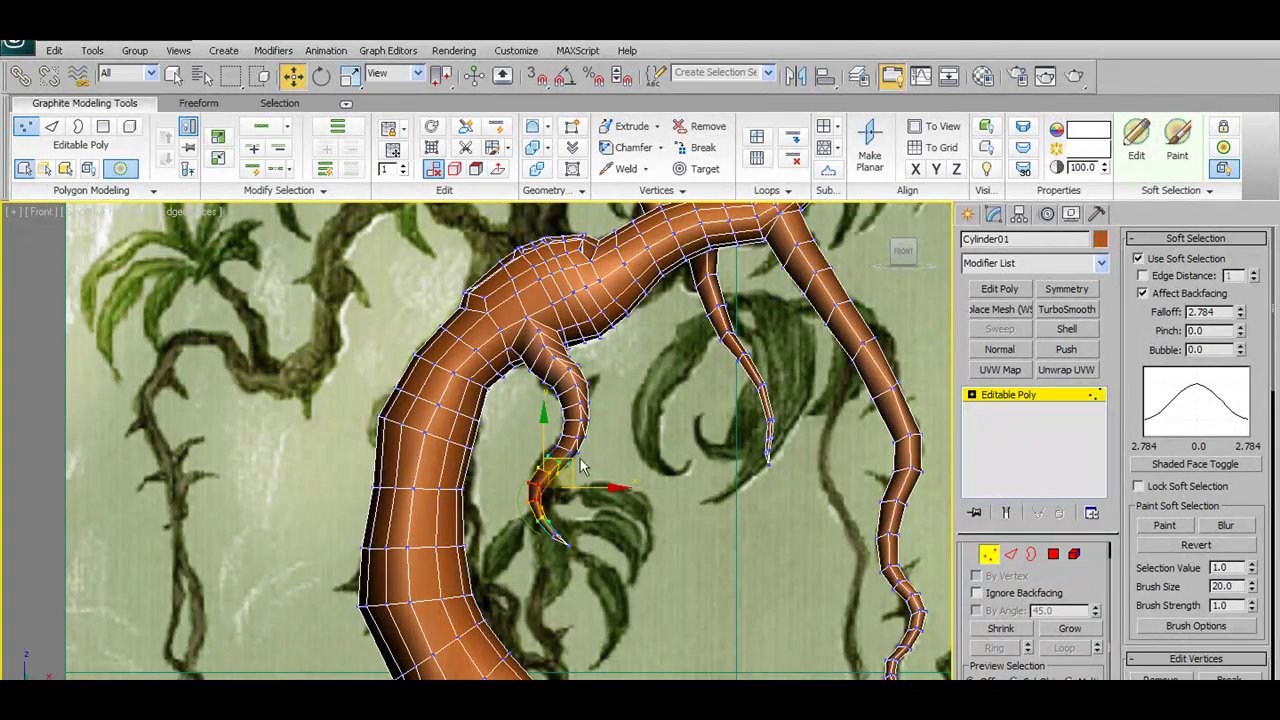
click(577, 527)
drag(592, 566, 590, 508)
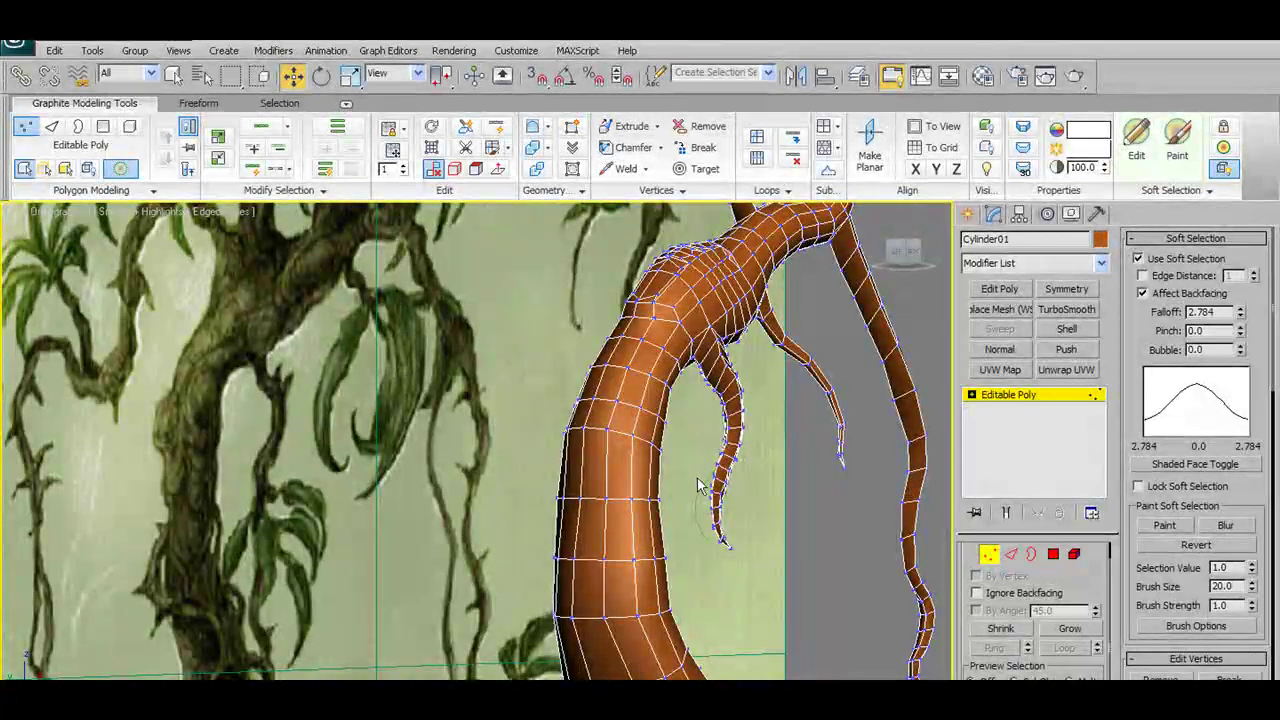
drag(700, 485, 770, 528)
alt+middle_drag(770, 528, 704, 507)
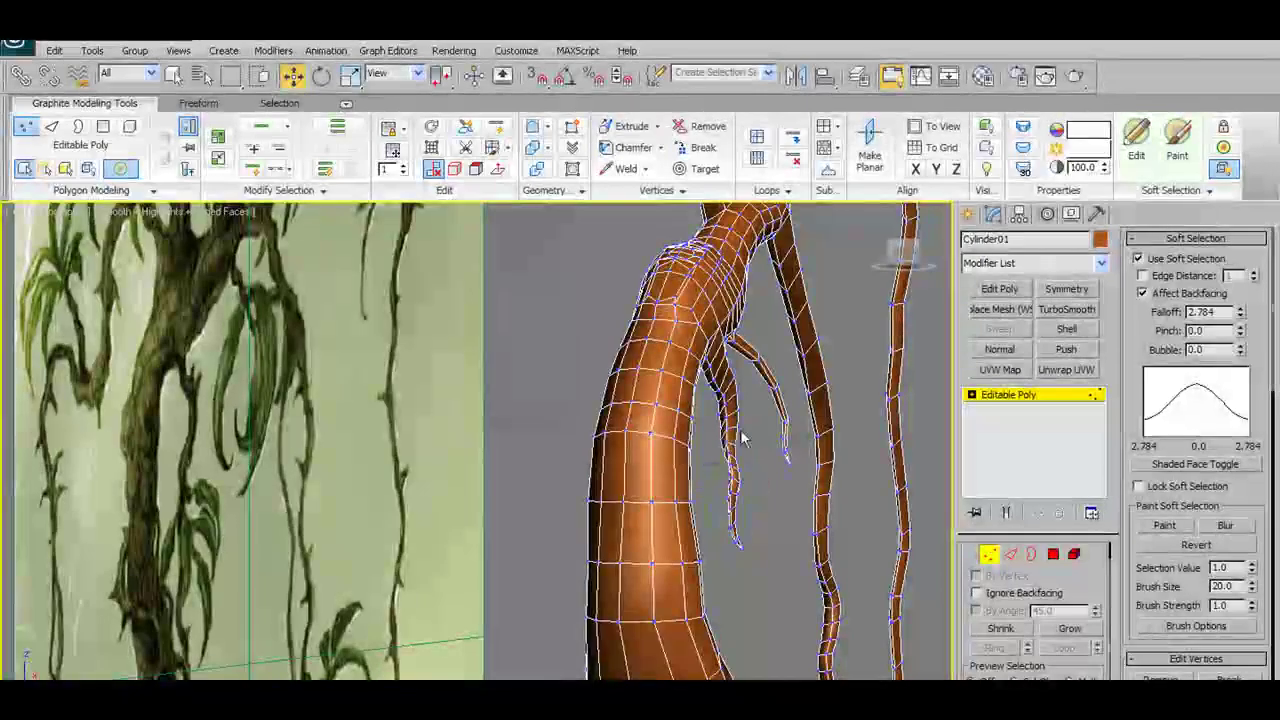
Widen the falloff and pull the hanging branch's tip vertices out to the right
drag(745, 480, 690, 450)
click(779, 480)
drag(764, 410, 654, 548)
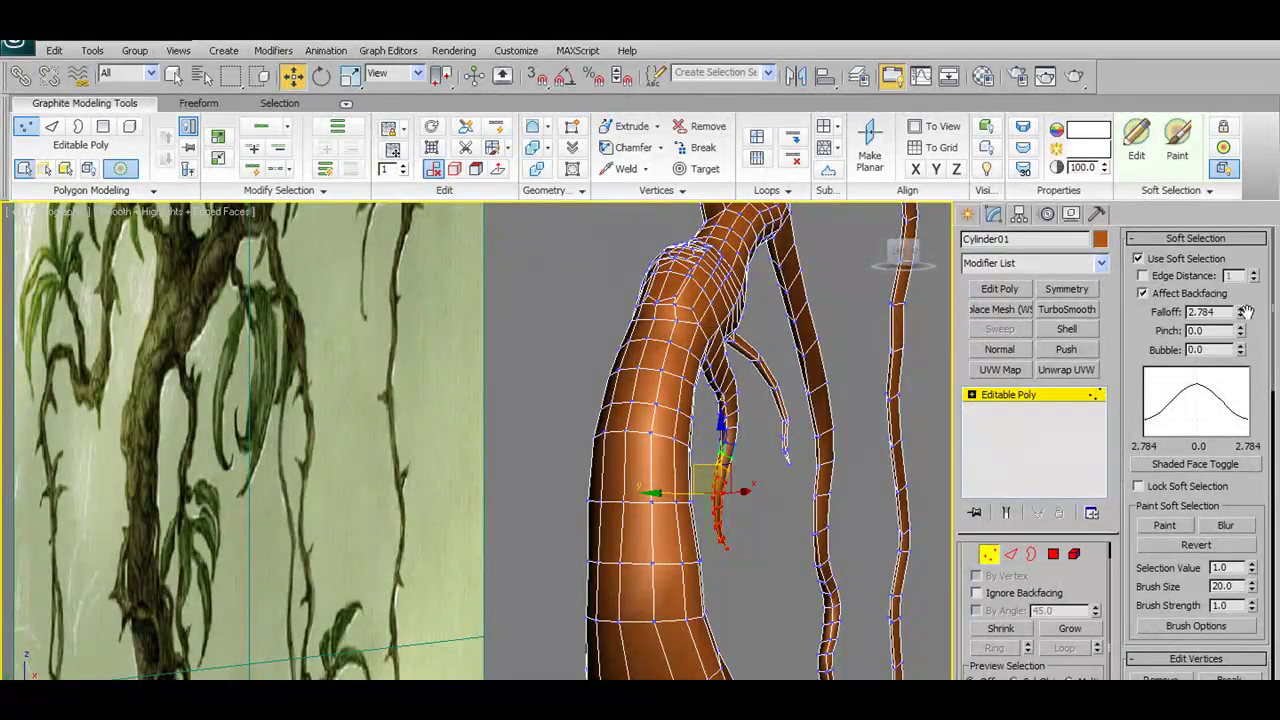
drag(1240, 314, 1261, 243)
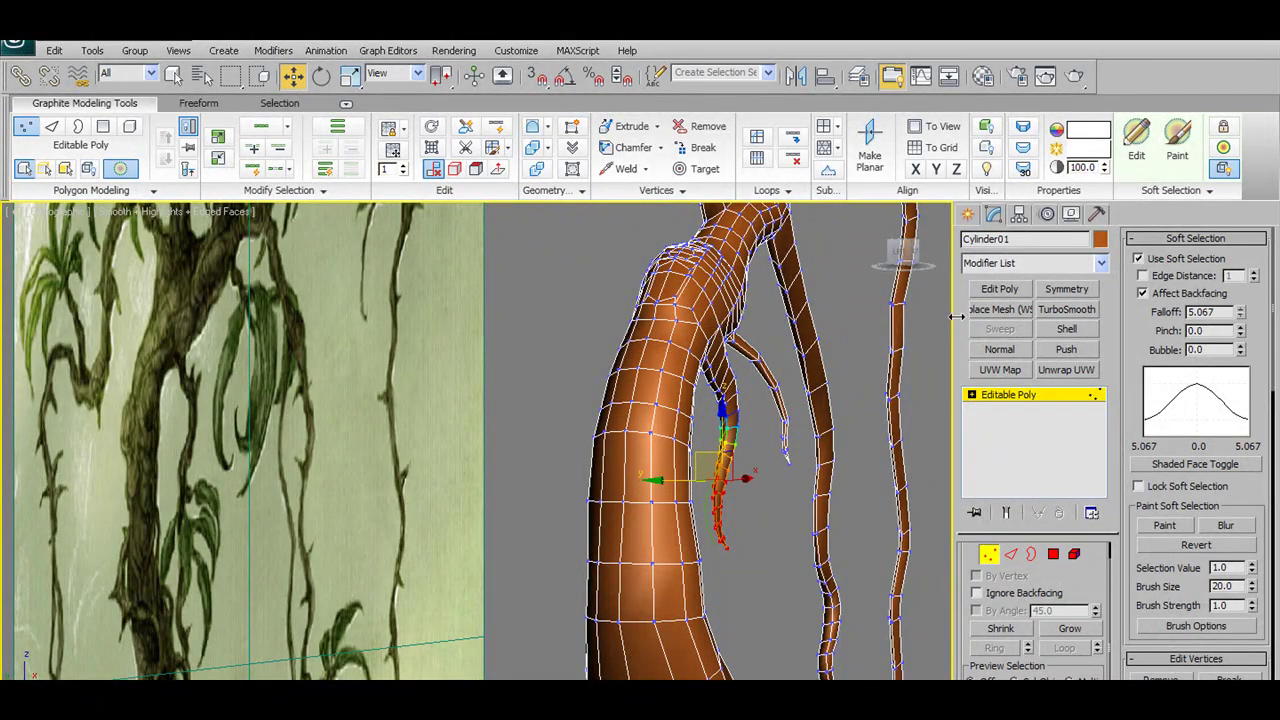
drag(669, 481, 695, 484)
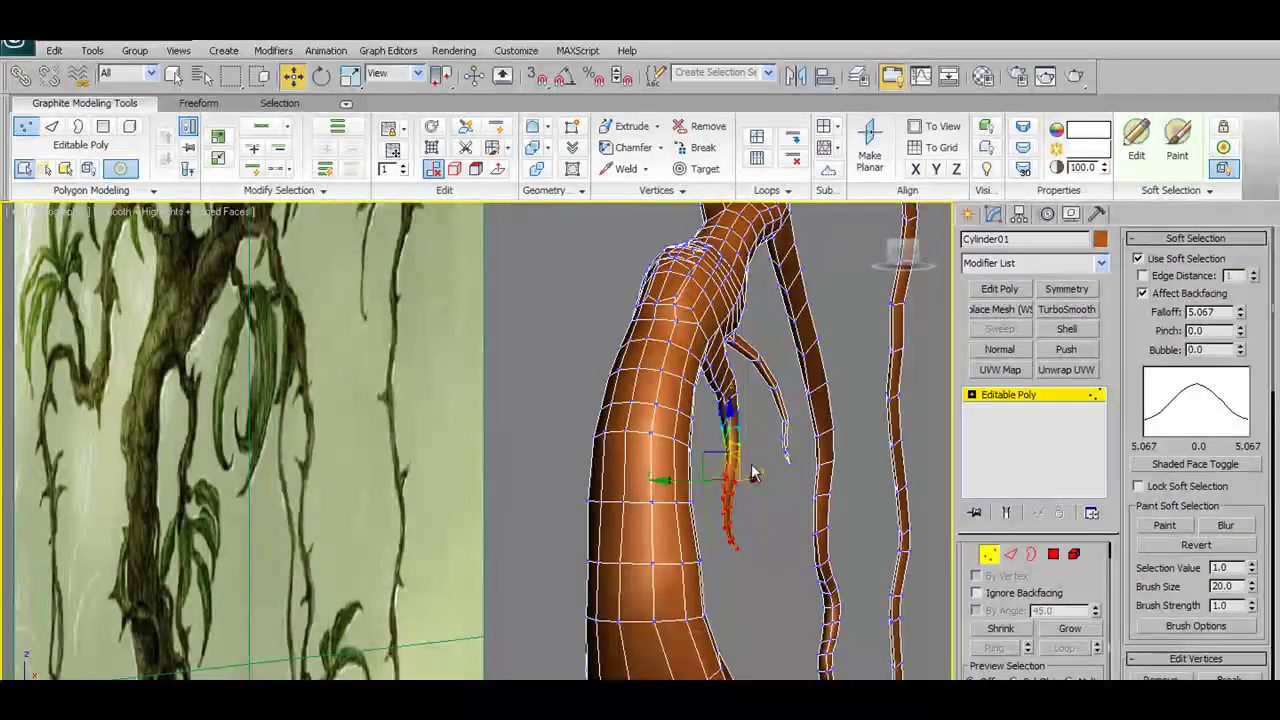
click(762, 432)
mouse_move(749, 422)
mouse_down()
mouse_move(718, 462)
mouse_move(791, 445)
mouse_up()
mouse_move(791, 445)
alt+middle_down()
mouse_move(572, 467)
mouse_move(556, 450)
mouse_move(762, 465)
alt+middle_up()
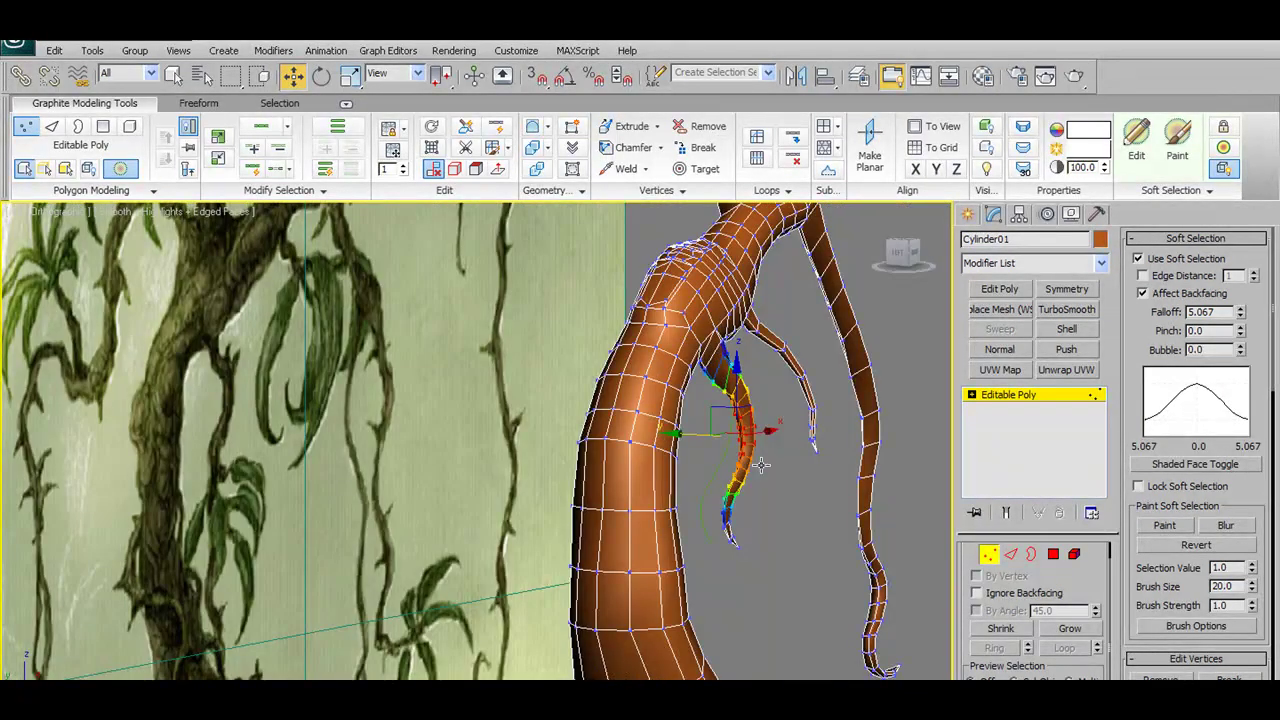
Raise the falloff to 7.854 and bend the branch strand right, orbiting to compare with the reference
mouse_move(755, 559)
alt+middle_down()
mouse_move(680, 484)
mouse_move(462, 488)
mouse_move(548, 504)
mouse_move(759, 442)
mouse_move(768, 393)
mouse_move(752, 380)
mouse_move(838, 400)
alt+middle_up()
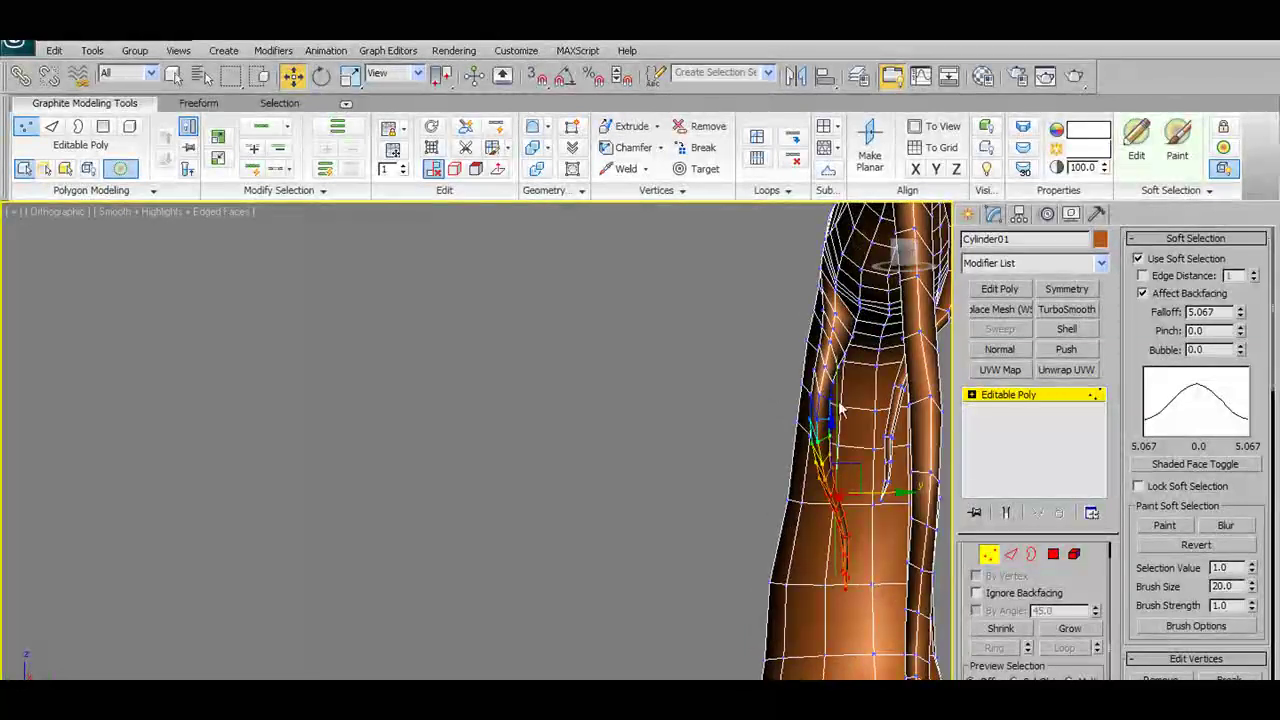
drag(1240, 318, 1238, 280)
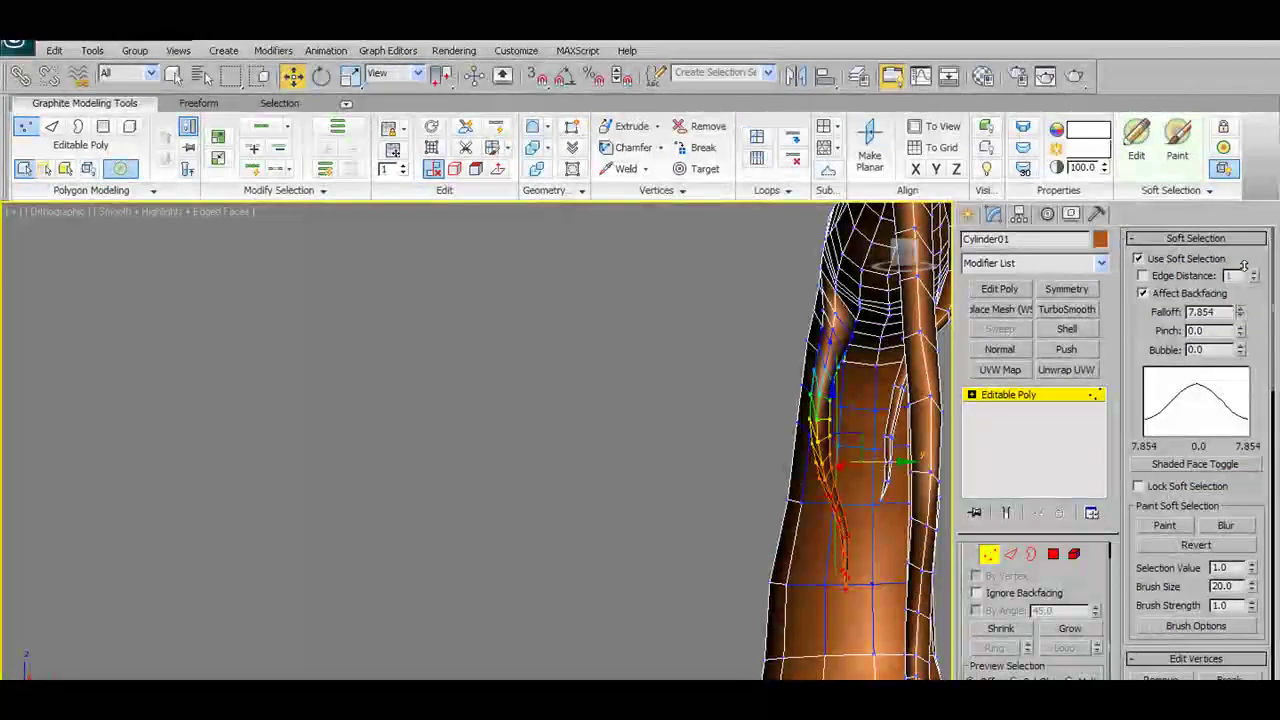
mouse_move(757, 491)
alt+middle_down()
mouse_move(808, 503)
mouse_move(847, 460)
alt+middle_up()
drag(888, 475, 910, 468)
mouse_move(910, 468)
alt+middle_down()
mouse_move(978, 511)
mouse_move(916, 560)
alt+middle_up()
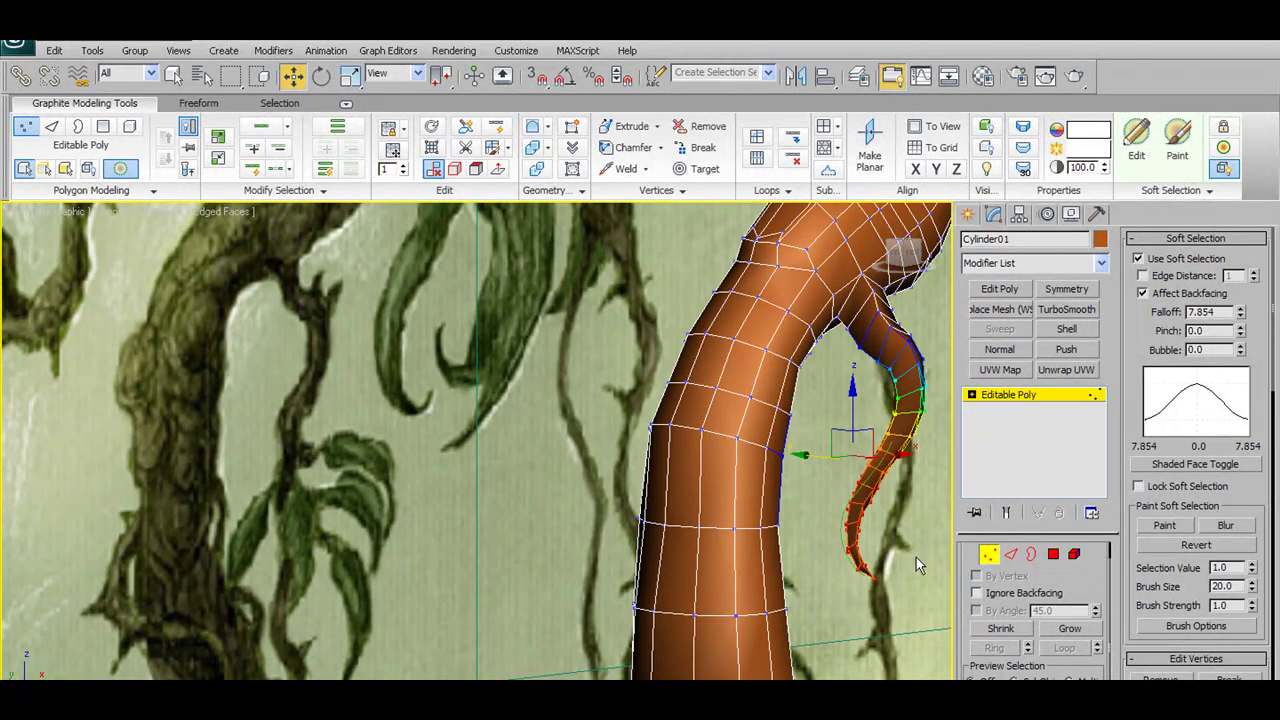
mouse_move(835, 599)
alt+middle_down()
mouse_move(838, 512)
mouse_move(825, 507)
mouse_move(812, 503)
mouse_move(829, 528)
mouse_move(556, 511)
mouse_move(798, 501)
mouse_move(690, 507)
mouse_move(700, 500)
alt+middle_up()
key(u)
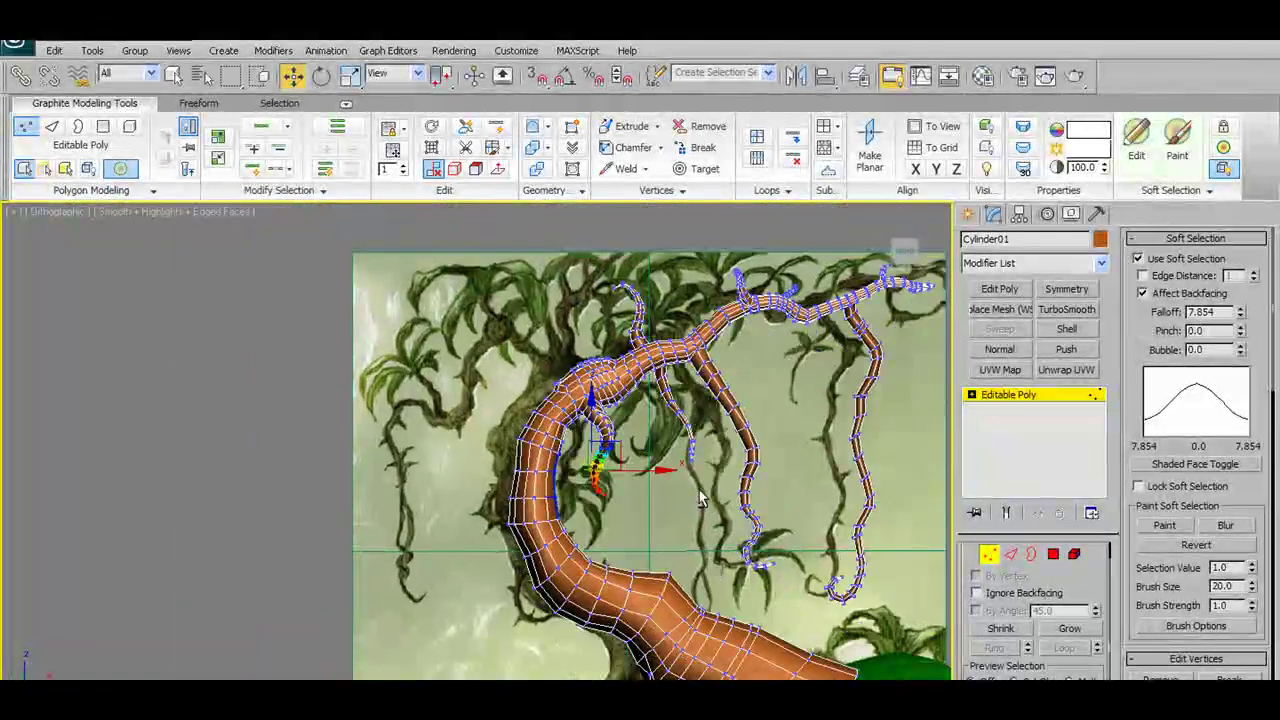
scroll(578, 415, down, 5)
scroll(611, 571, up, 1)
scroll(591, 451, up, 8)
alt+middle_drag(591, 451, 612, 480)
scroll(615, 484, up, 2)
scroll(615, 484, down, 2)
Switch the trunk to Edge level with soft selection turned off
click(988, 557)
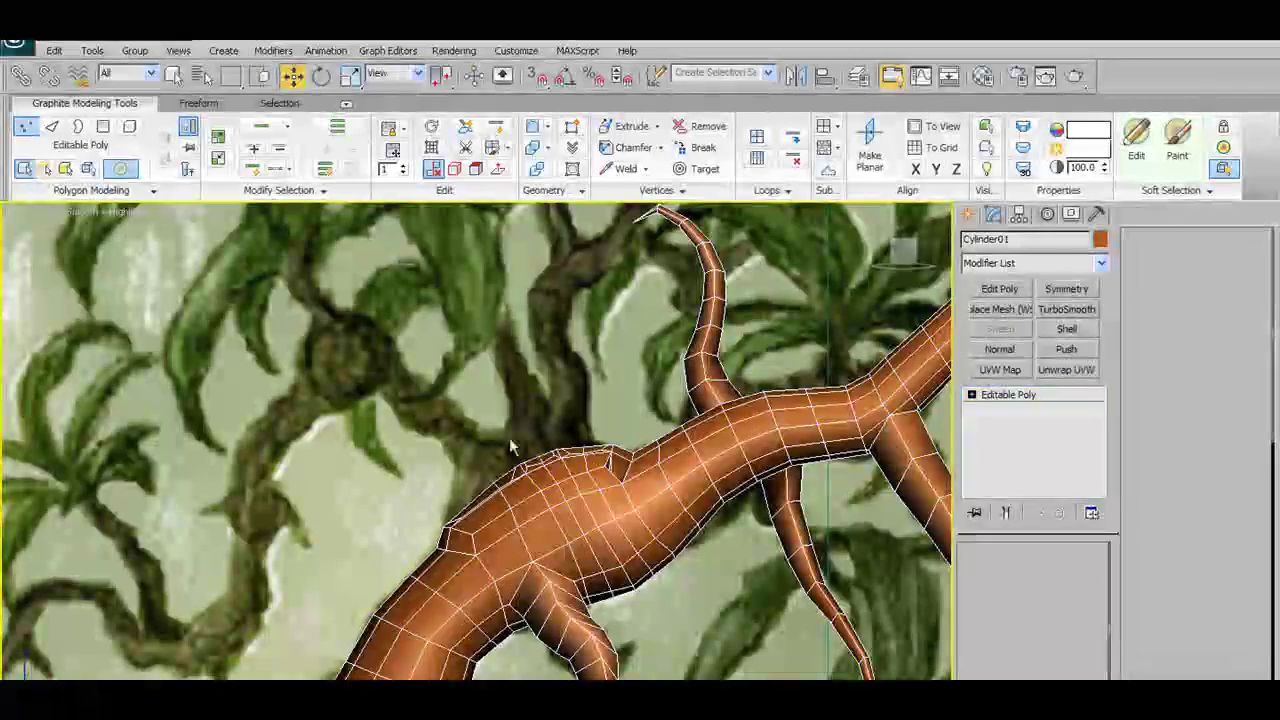
key(f)
scroll(275, 292, up, 5)
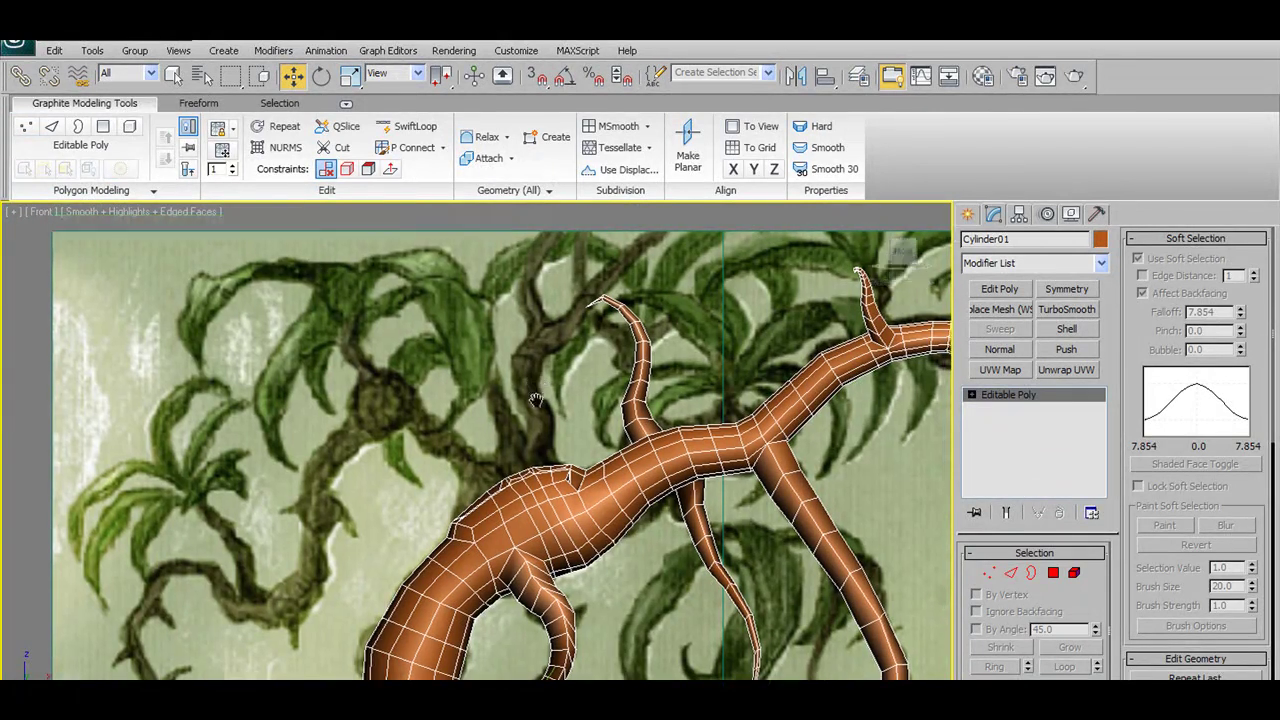
mouse_move(537, 367)
alt+middle_down()
mouse_move(512, 464)
mouse_move(554, 480)
mouse_move(440, 512)
mouse_move(500, 480)
alt+middle_up()
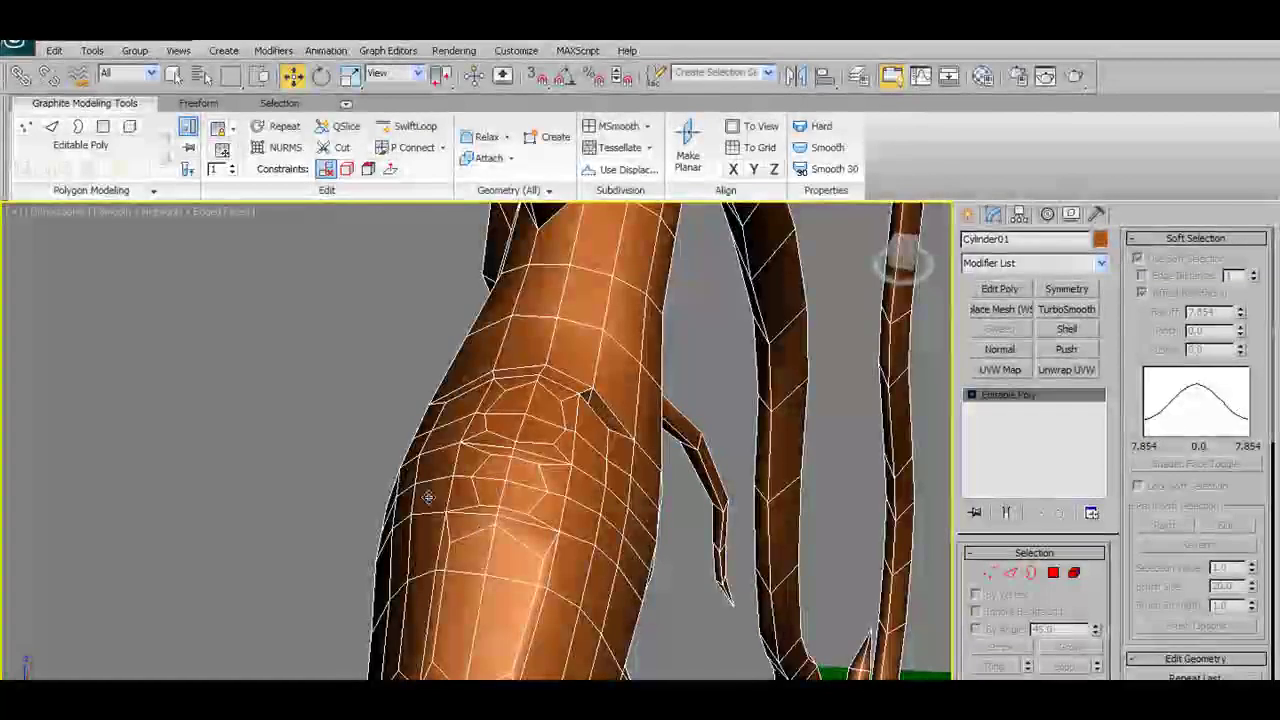
click(1010, 556)
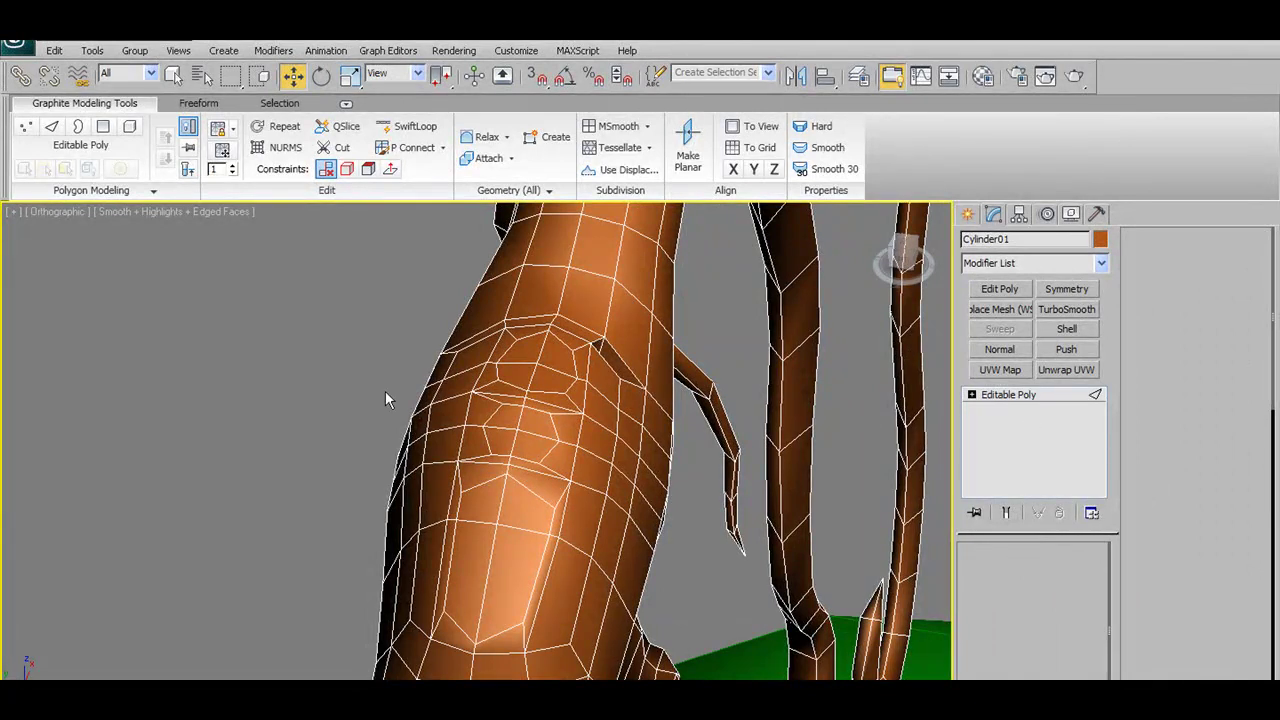
click(51, 128)
click(51, 130)
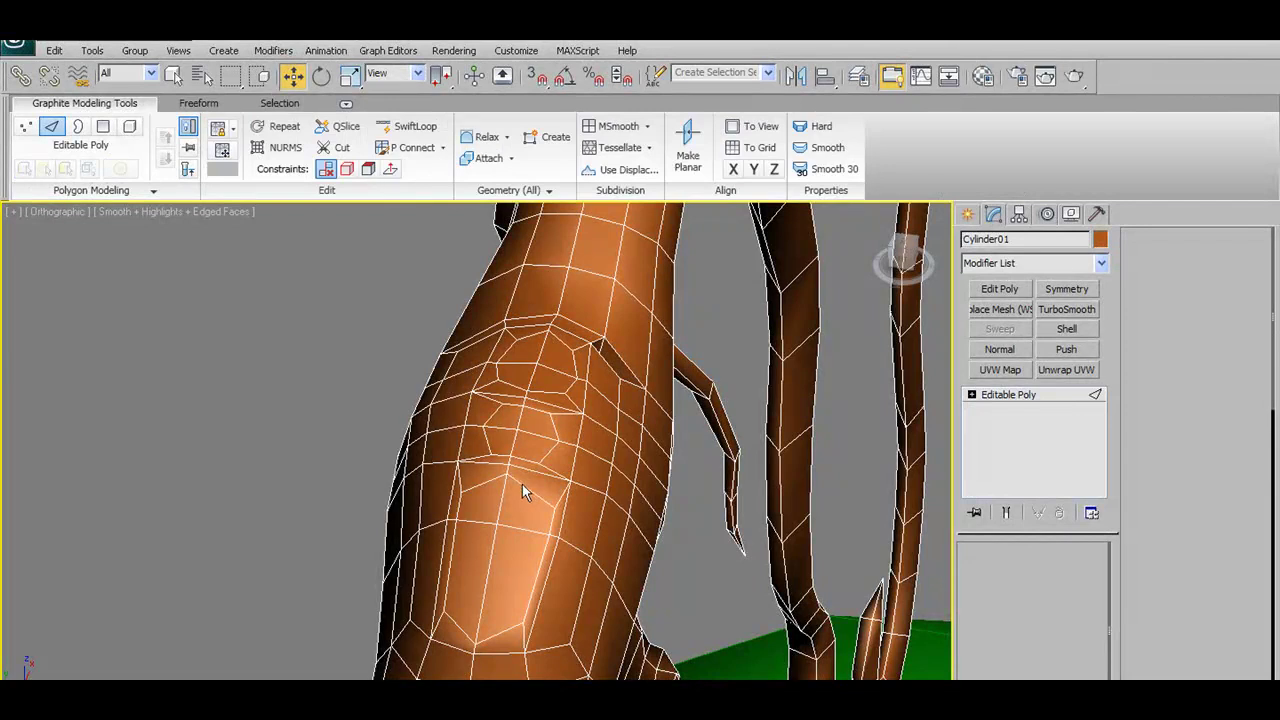
key(2)
click(530, 438)
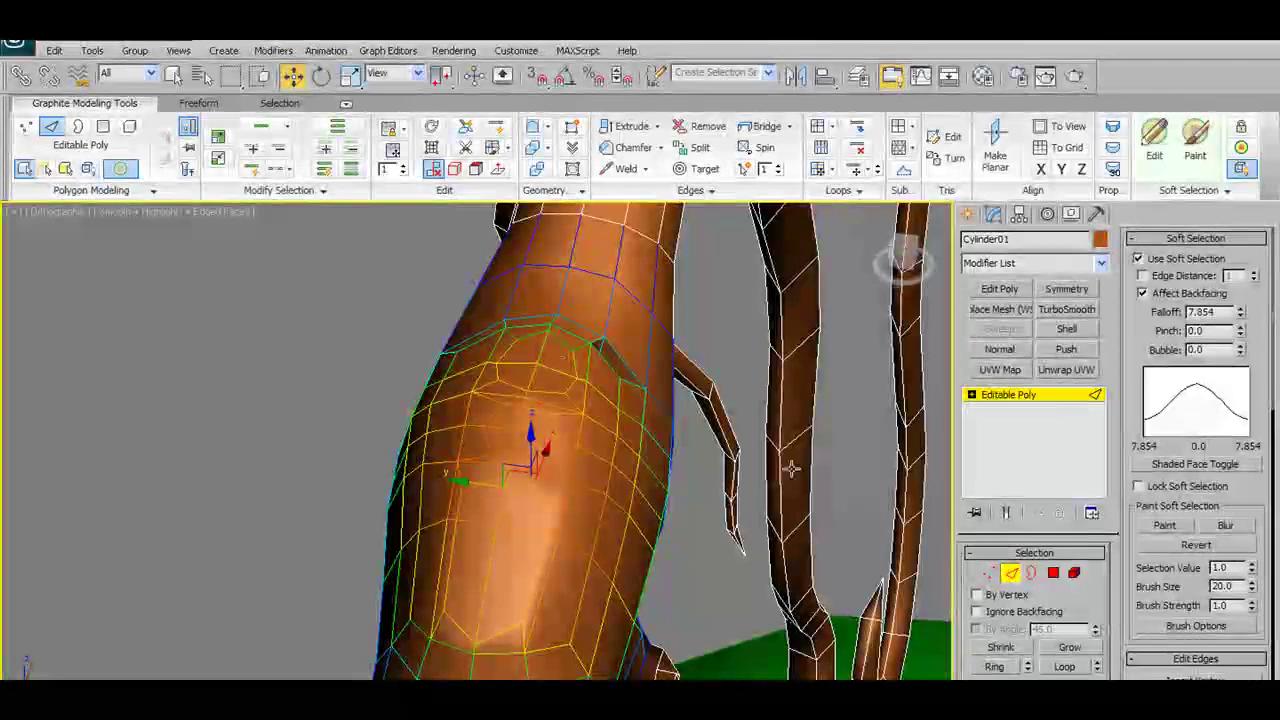
click(120, 168)
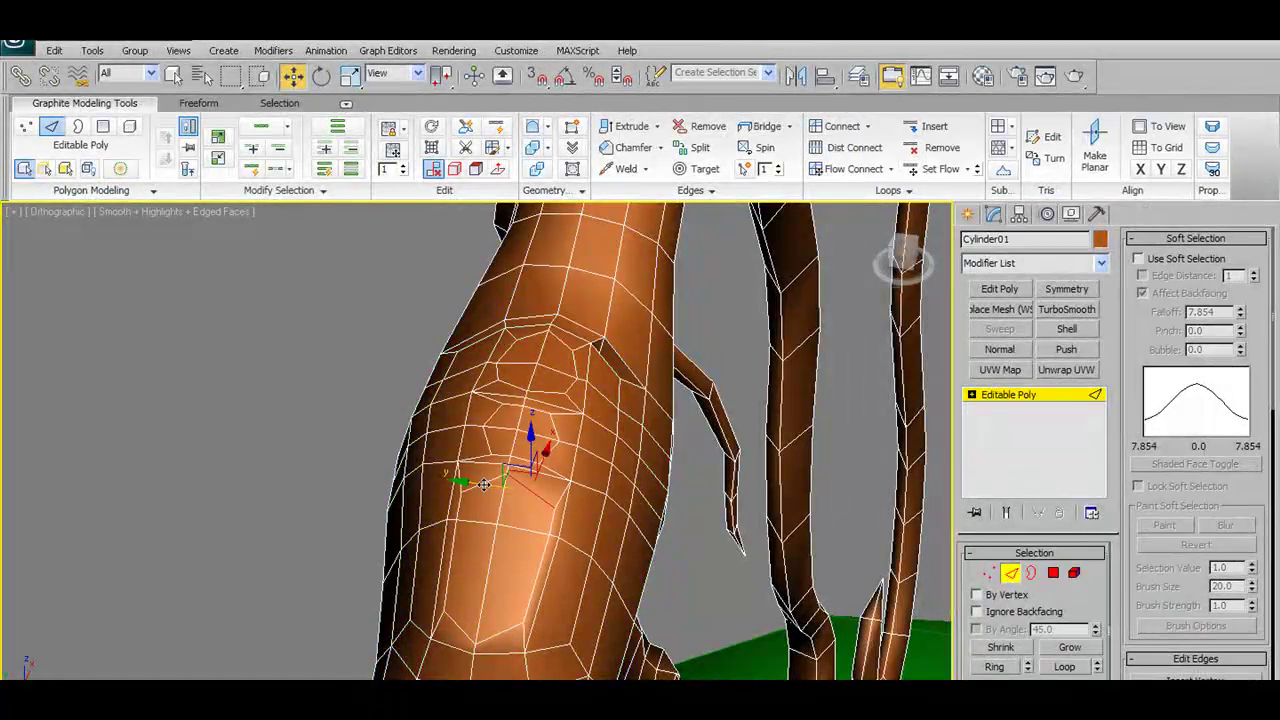
Select the edge ring on the bulge, remove it, and return to Vertex level
click(456, 505)
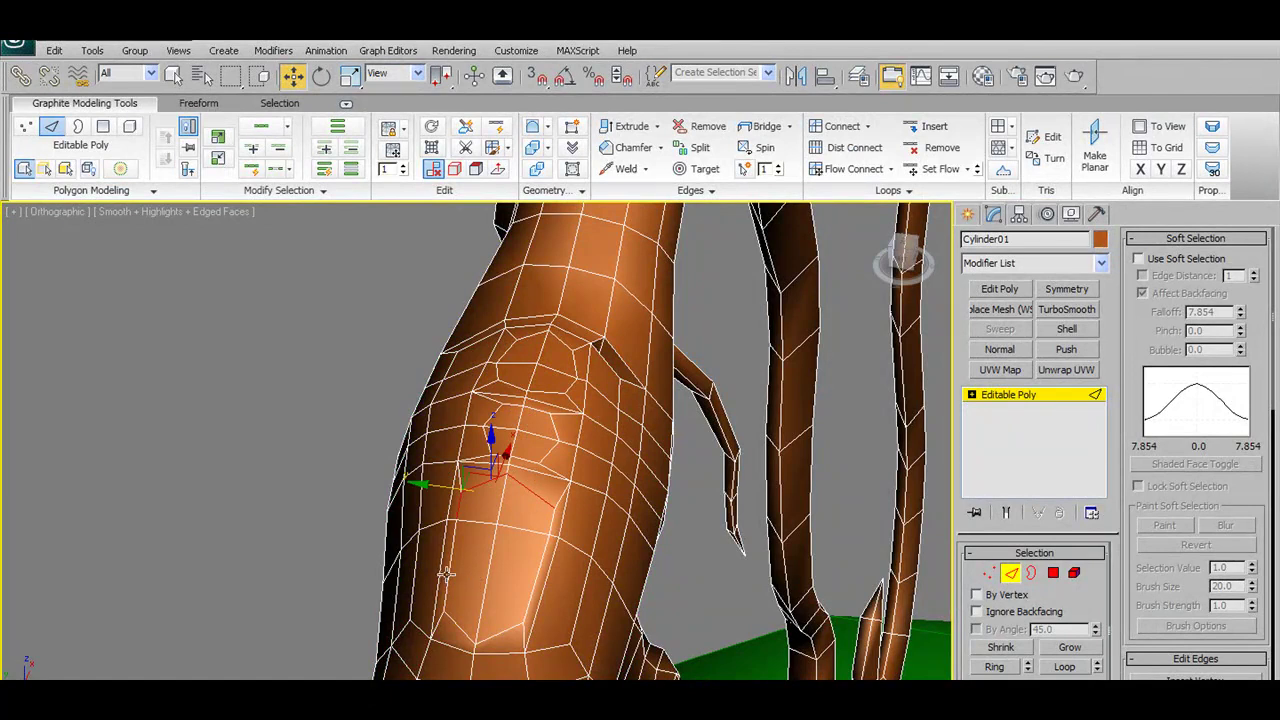
click(549, 570)
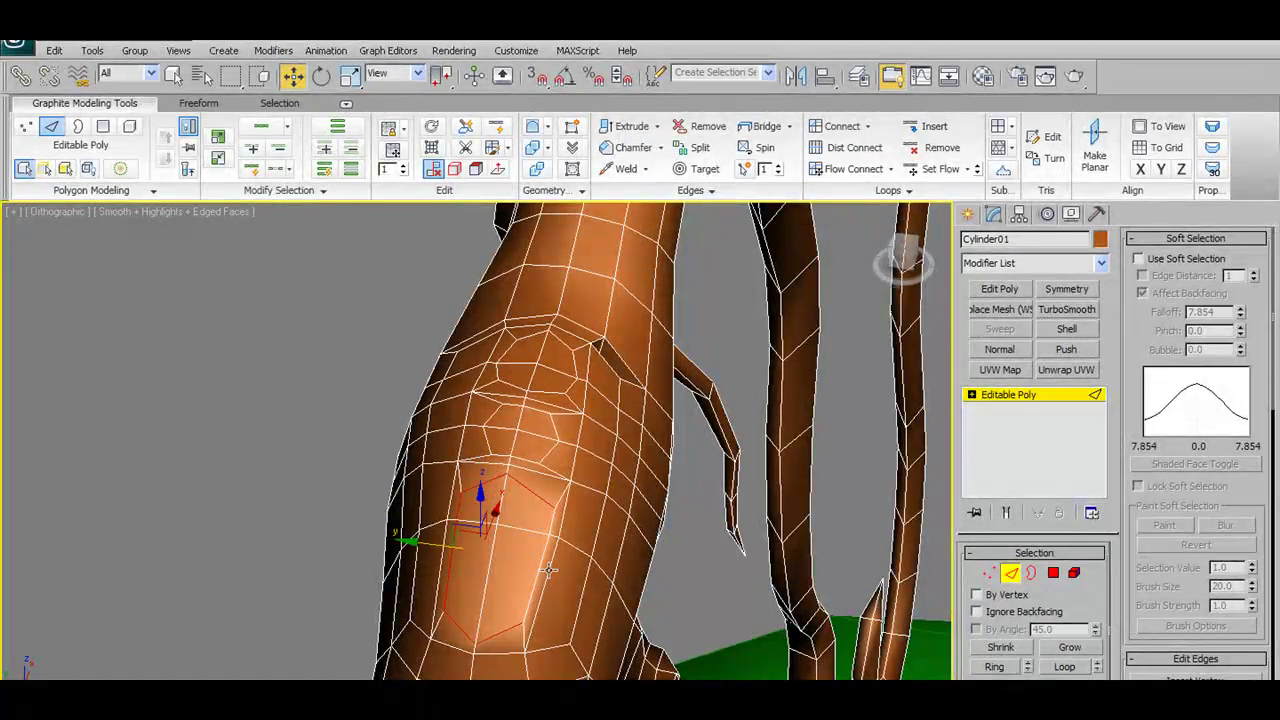
click(550, 520)
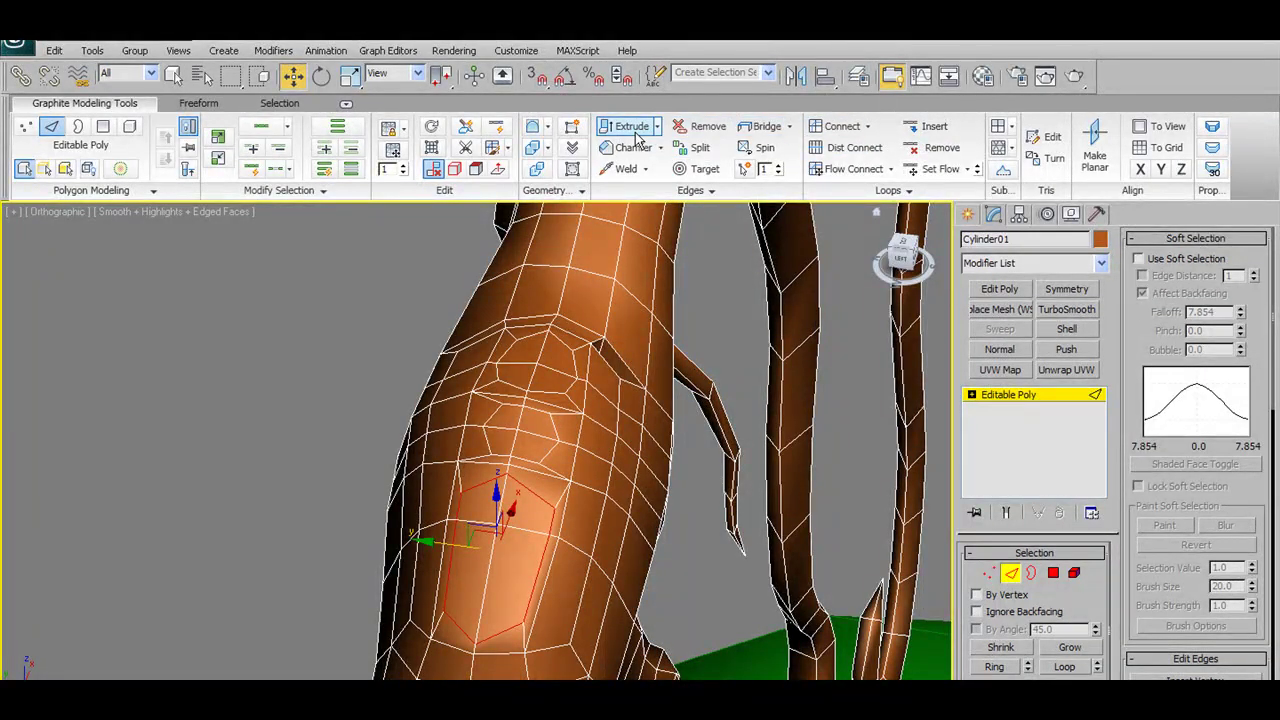
click(702, 126)
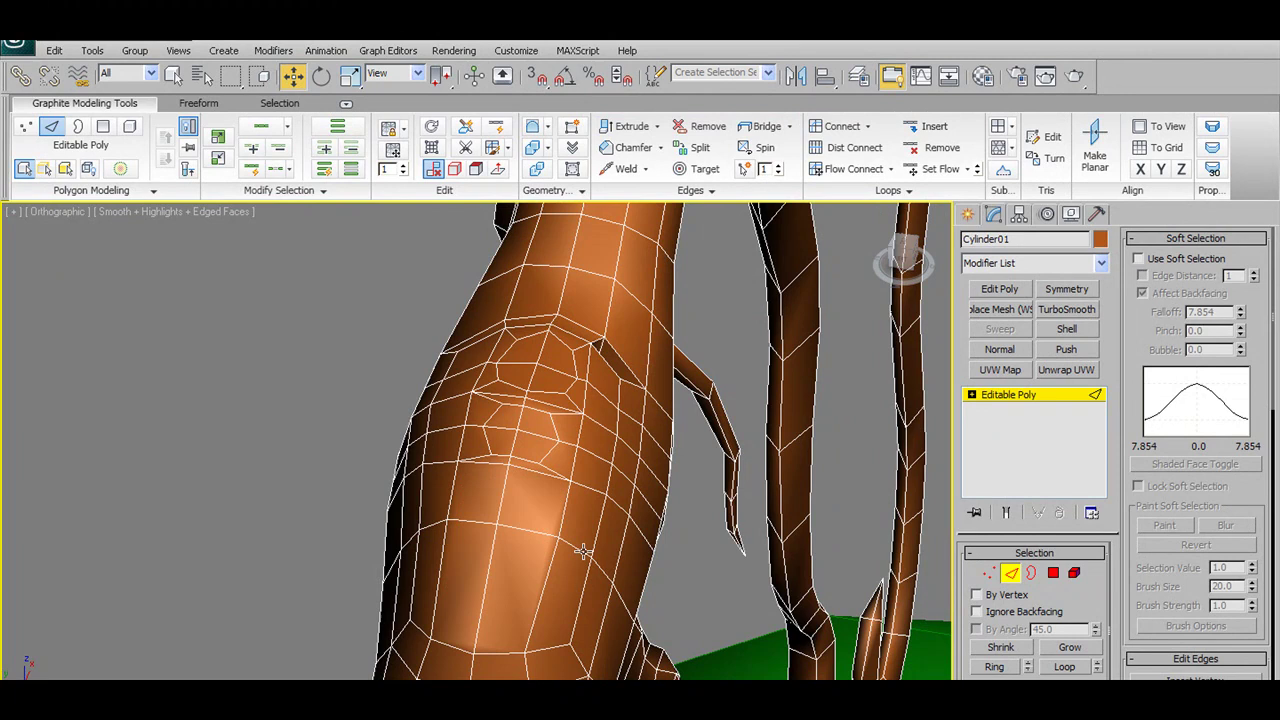
click(990, 572)
Start a Cut from a trunk vertex and orbit in close on the branch junction
scroll(577, 543, up, 3)
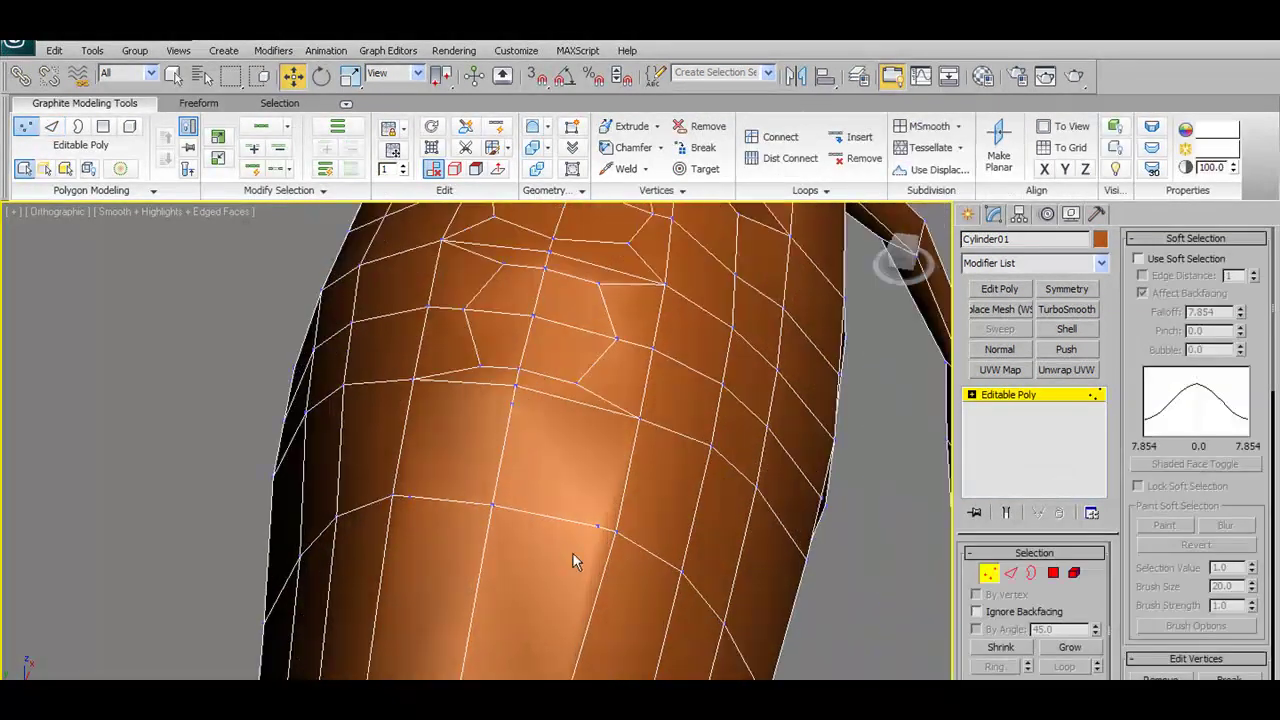
scroll(572, 552, down, 1)
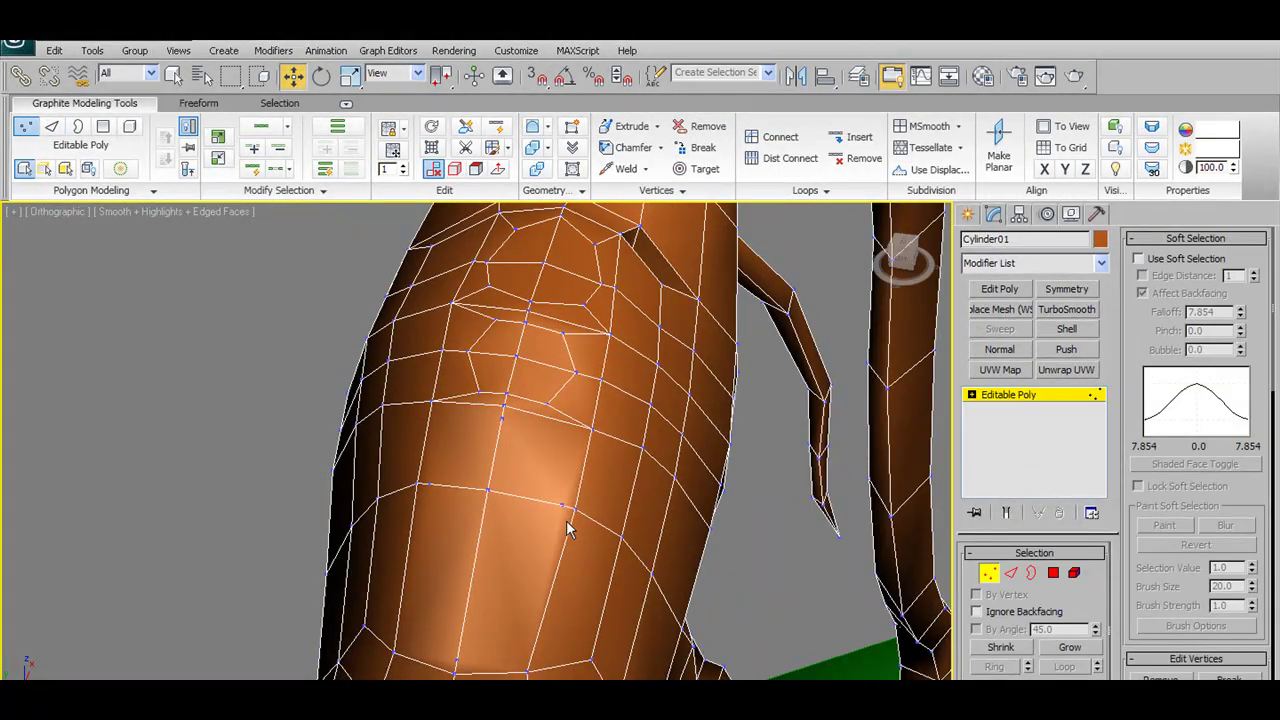
click(503, 418)
click(492, 147)
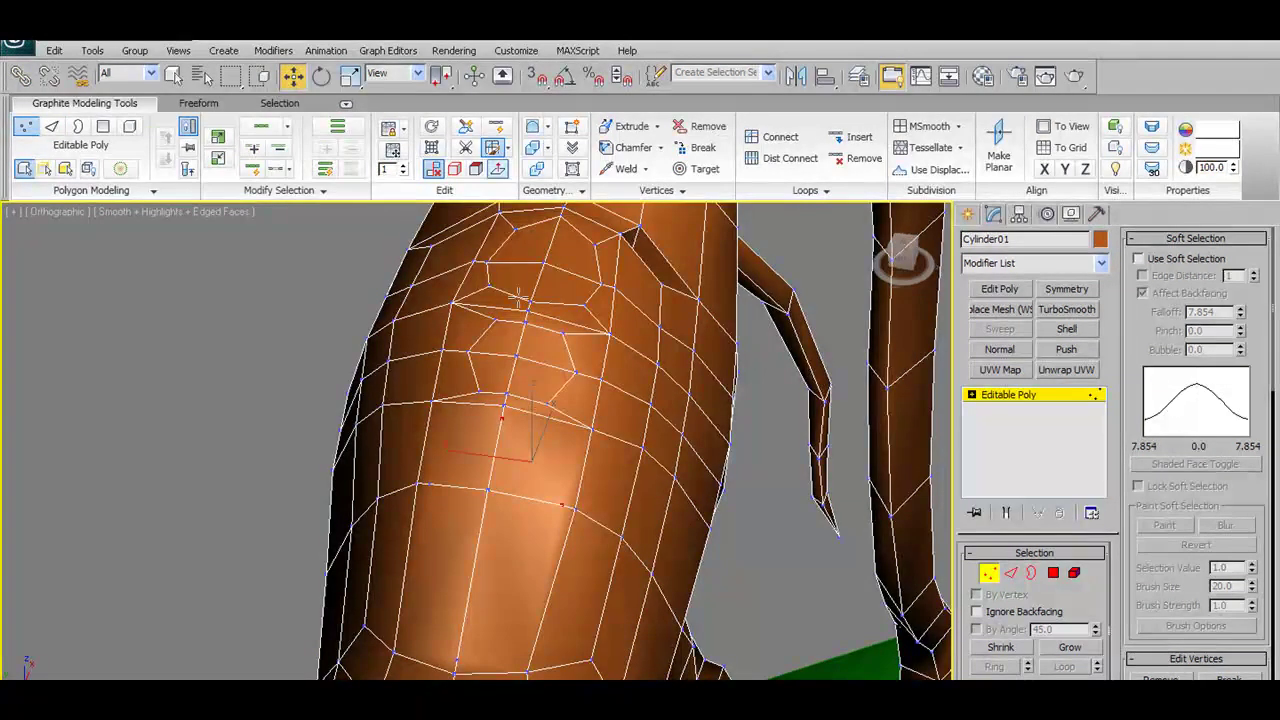
click(563, 505)
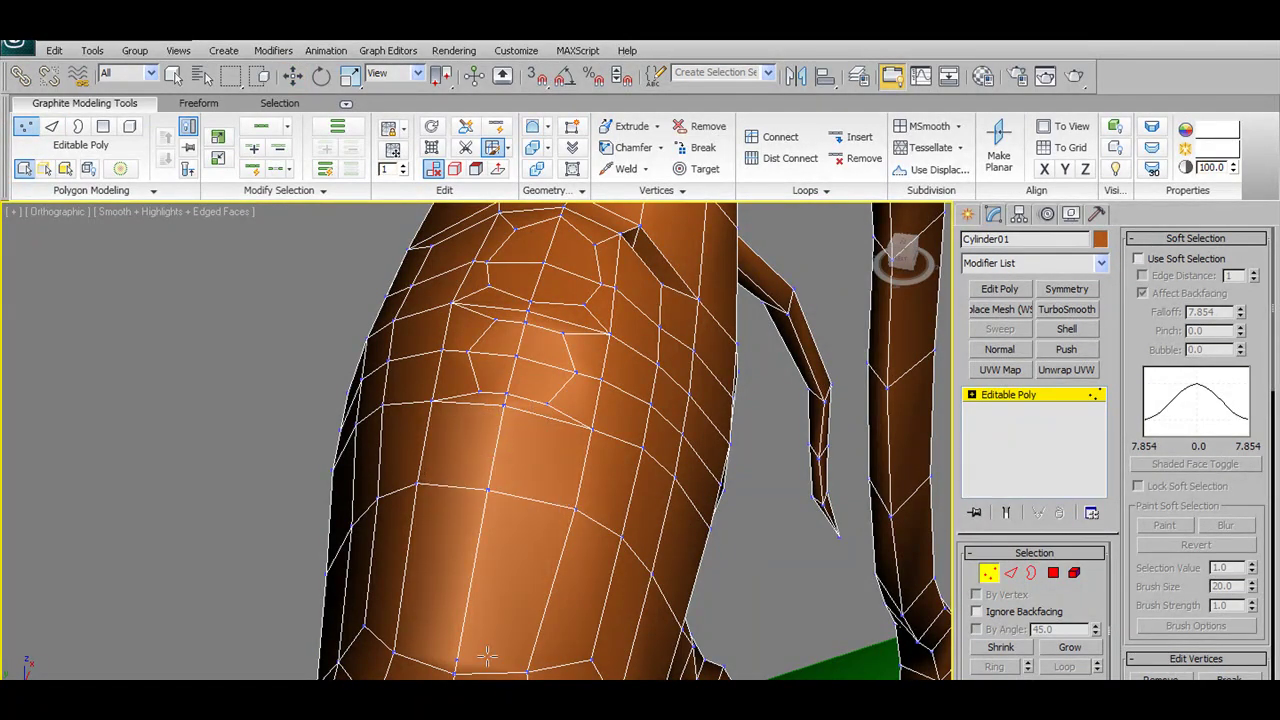
mouse_move(672, 662)
middle_down()
mouse_move(428, 508)
mouse_move(418, 540)
mouse_move(523, 614)
middle_up()
scroll(427, 507, down, 3)
scroll(418, 540, up, 3)
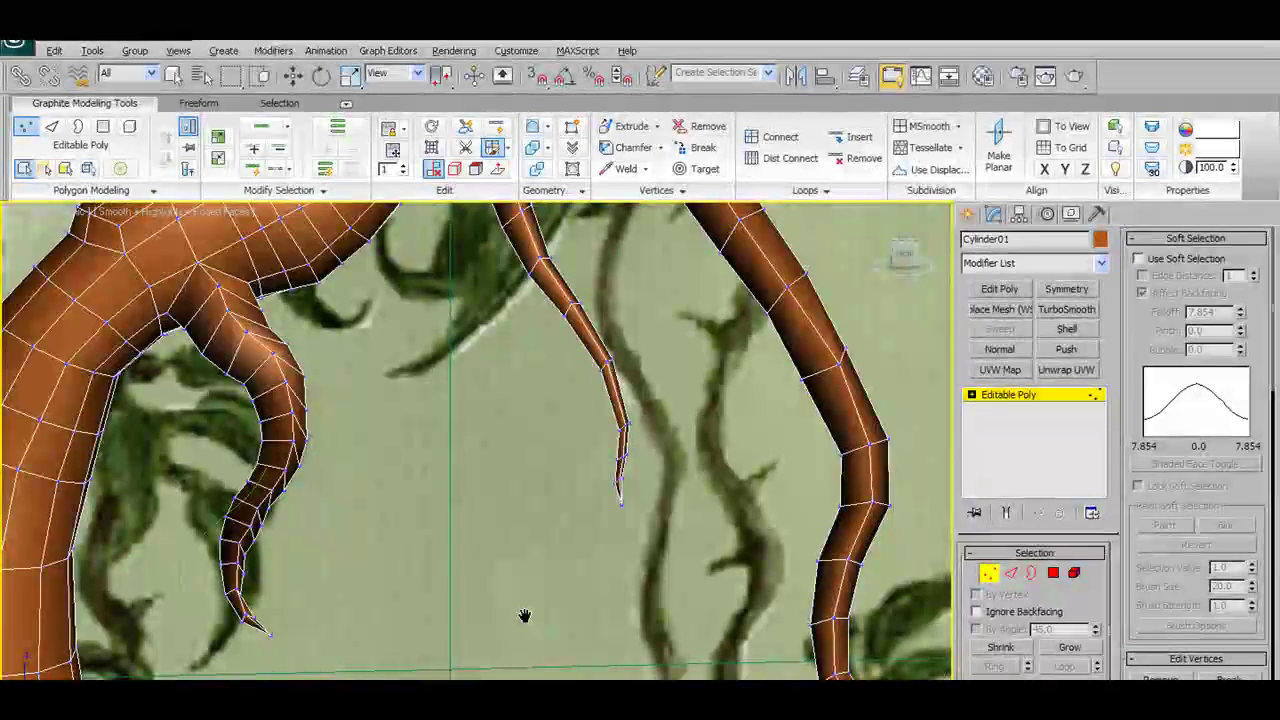
scroll(523, 614, down, 3)
scroll(428, 503, up, 3)
mouse_move(426, 501)
alt+middle_down()
mouse_move(491, 537)
mouse_move(390, 427)
alt+middle_up()
mouse_move(313, 355)
alt+middle_down()
mouse_move(560, 567)
mouse_move(912, 587)
alt+middle_up()
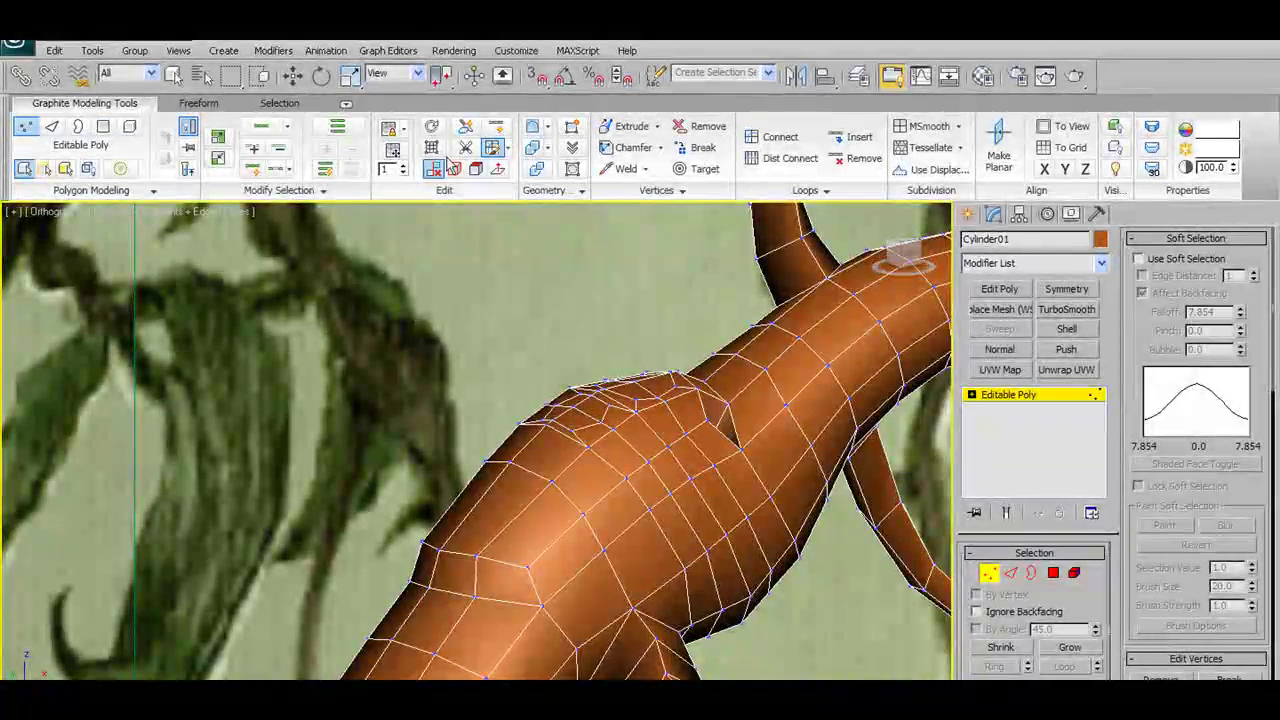
Move bulge vertices up and right in Screen coordinates to smooth the bulge
key(w)
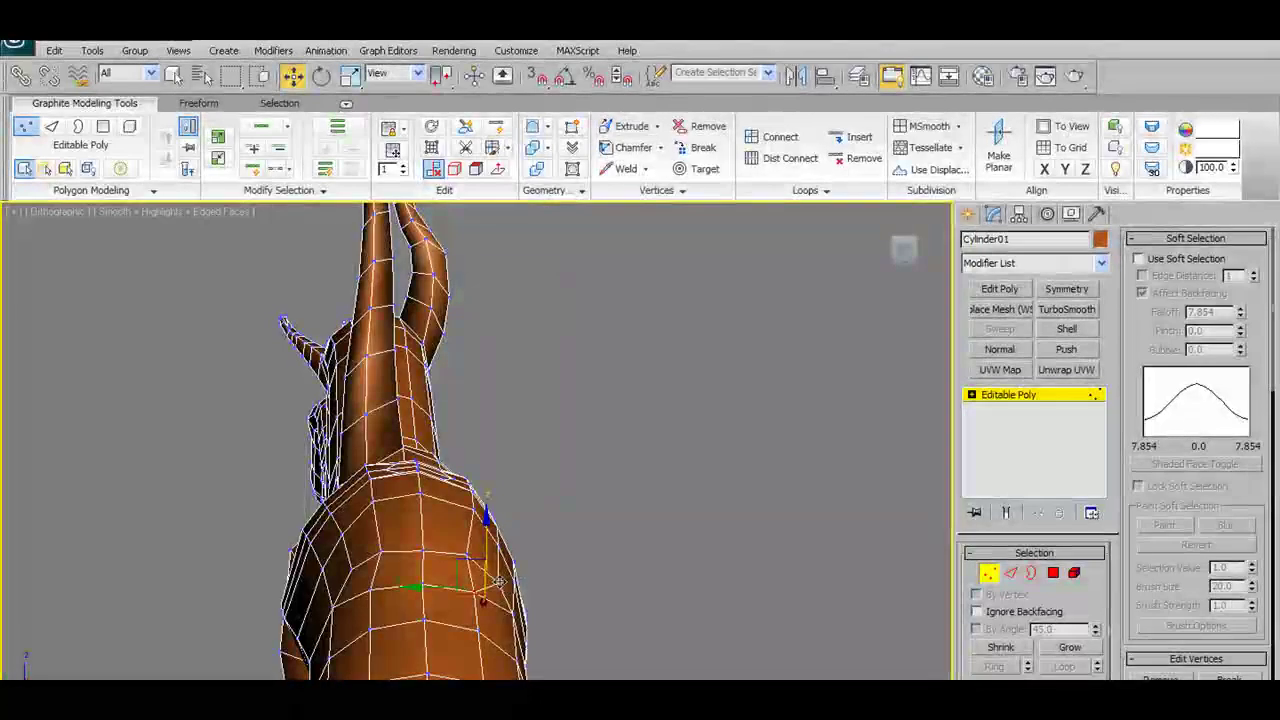
click(395, 73)
click(385, 96)
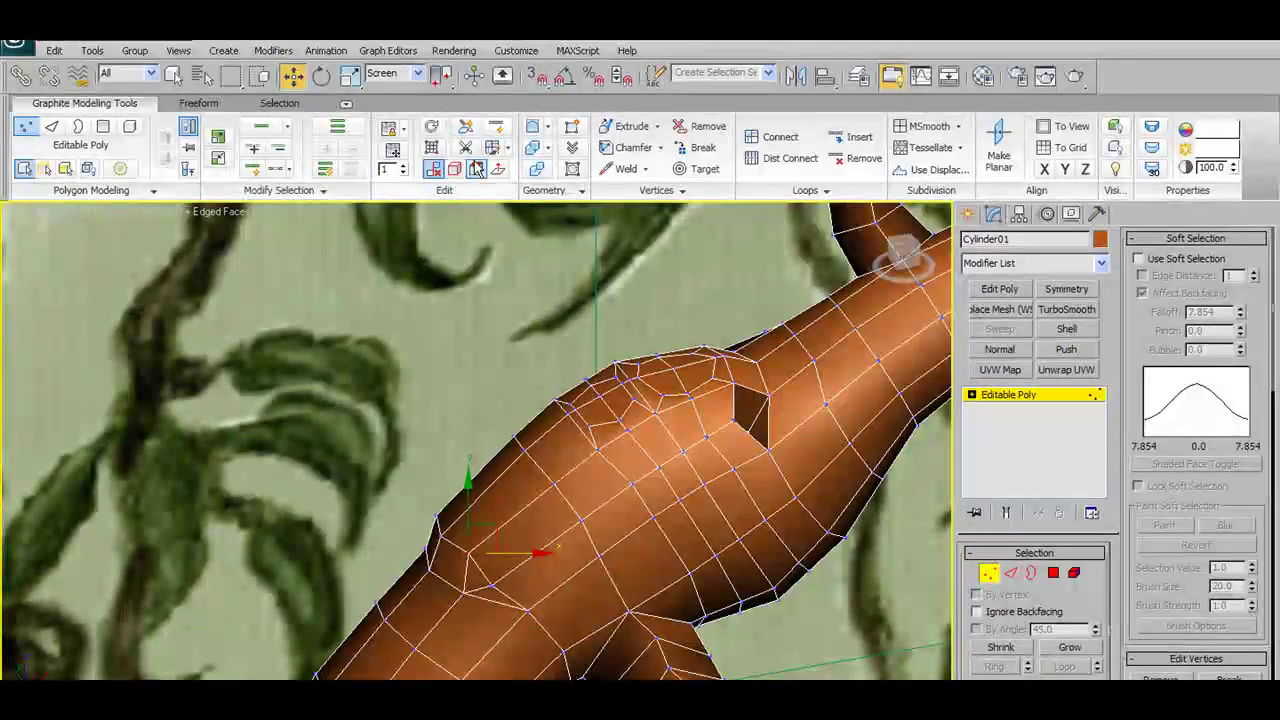
drag(503, 517, 515, 545)
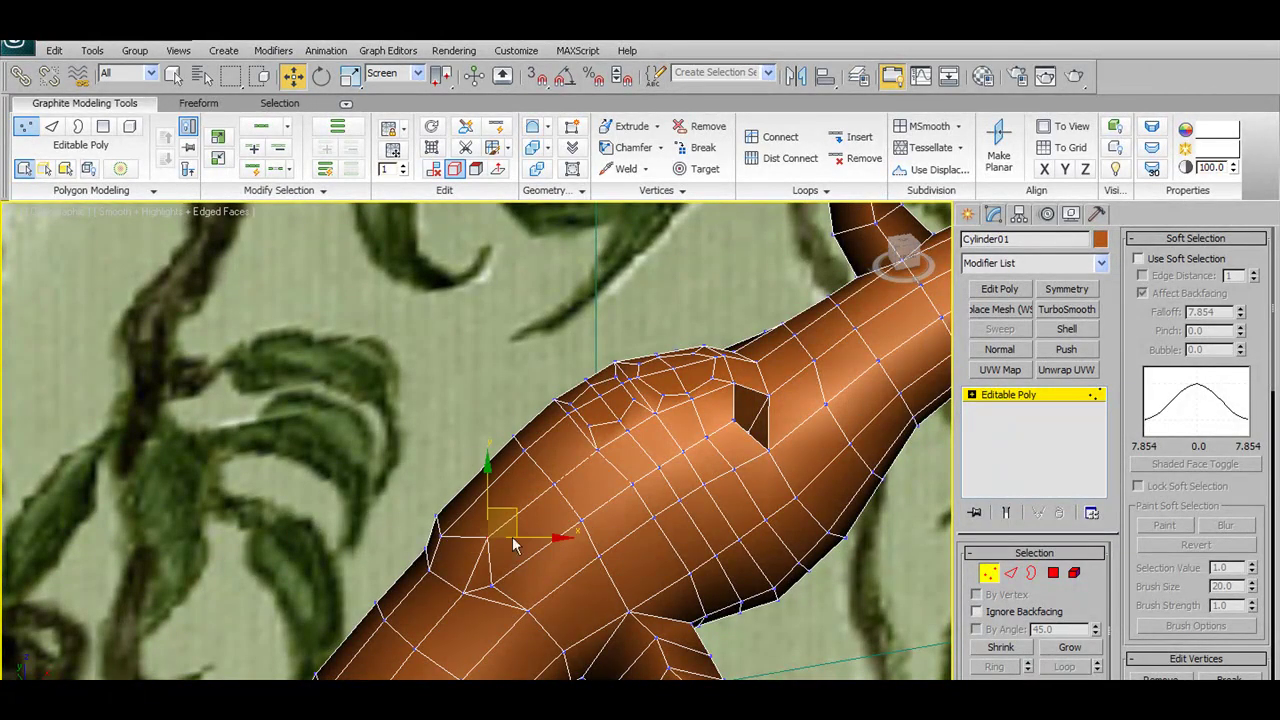
click(538, 607)
drag(554, 583, 612, 550)
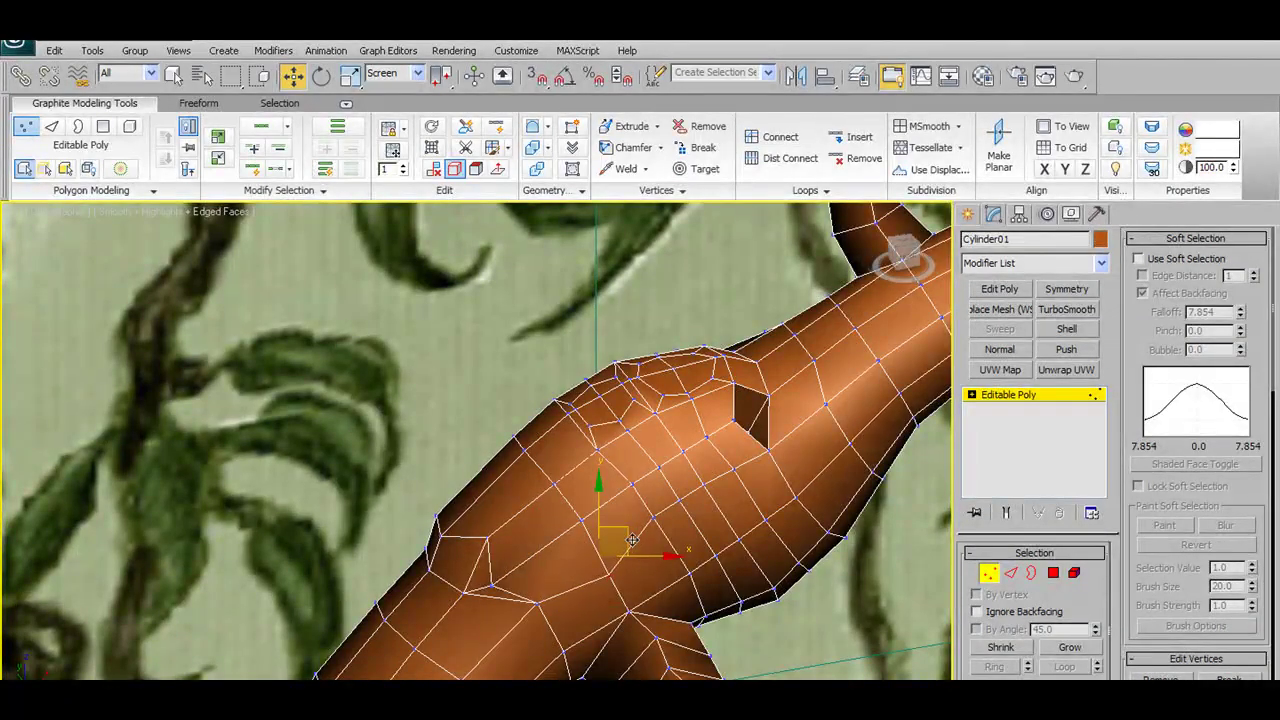
click(554, 486)
mouse_move(554, 486)
alt+middle_down()
mouse_move(575, 462)
mouse_move(618, 493)
alt+middle_up()
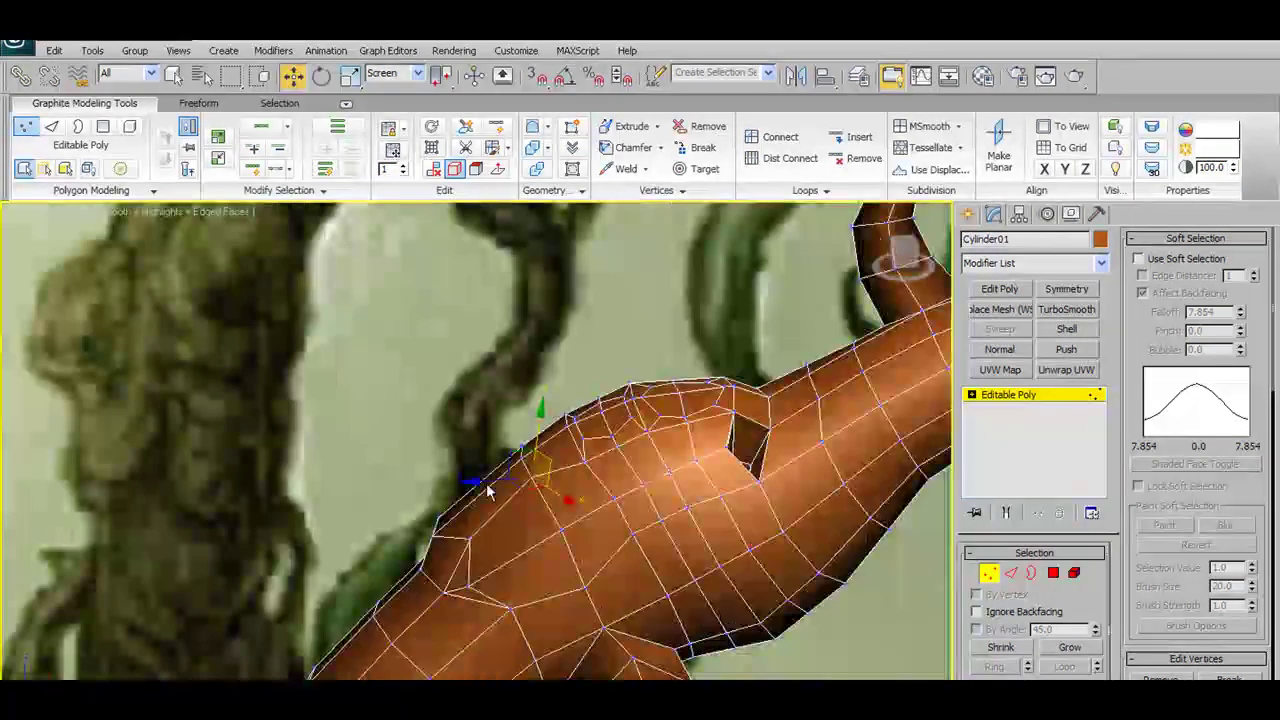
click(615, 490)
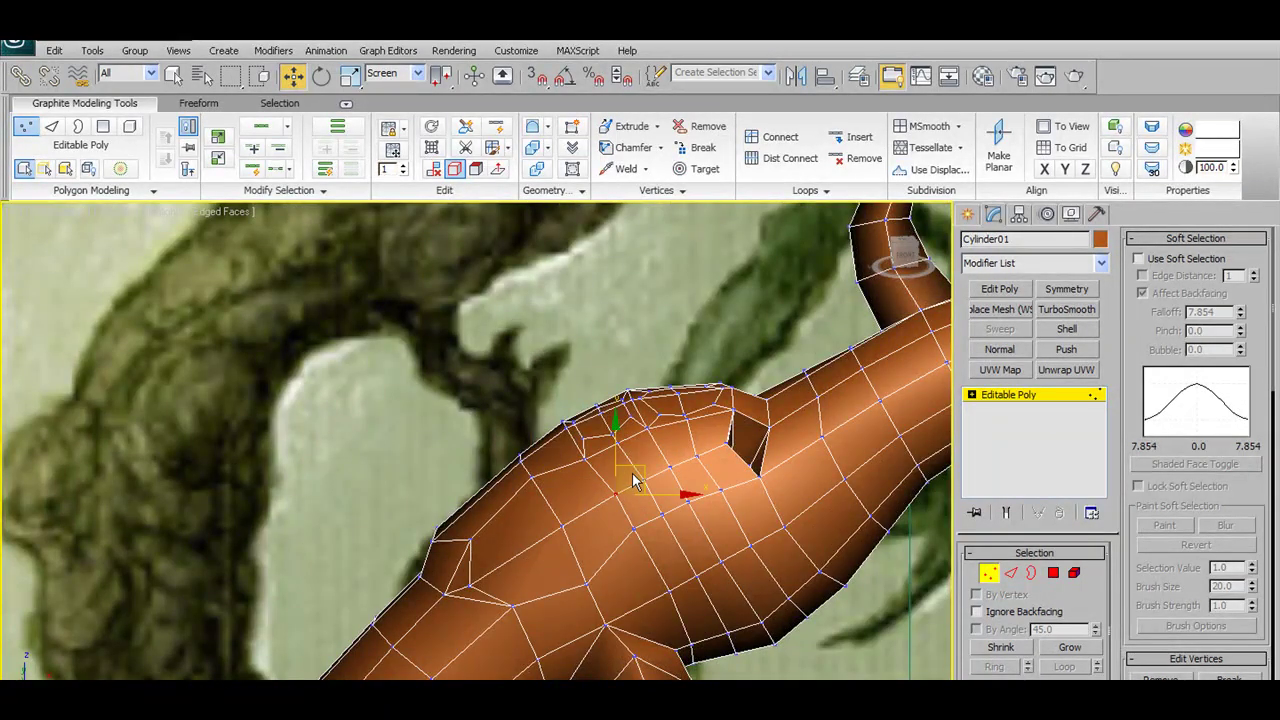
Orbit, pan and zoom to review the reshaped junction against the whole tree
alt+middle_drag(660, 462, 762, 503)
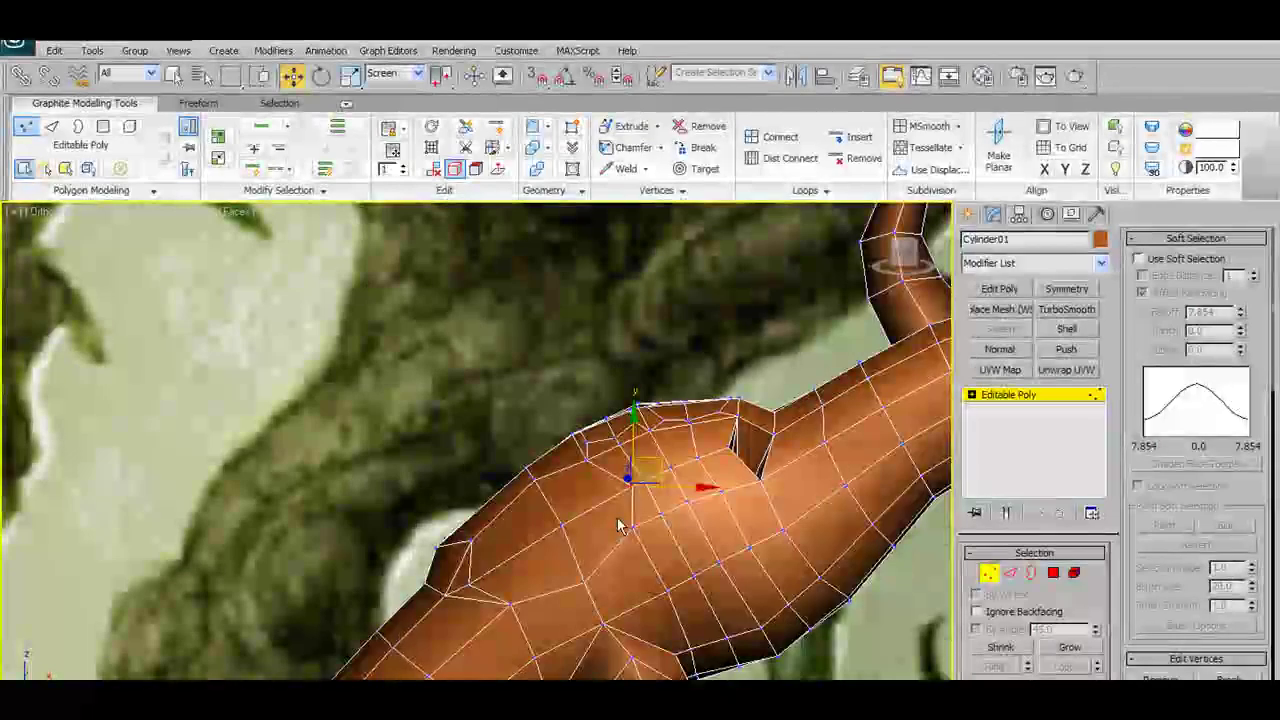
scroll(618, 527, down, 5)
mouse_move(618, 527)
middle_down()
mouse_move(596, 498)
mouse_move(646, 493)
mouse_move(586, 514)
middle_up()
scroll(646, 493, up, 3)
scroll(668, 508, down, 3)
scroll(745, 540, up, 3)
scroll(708, 537, up, 2)
Try Edge and Polygon levels and orbit to a new angle on the branch junction
scroll(708, 537, up, 1)
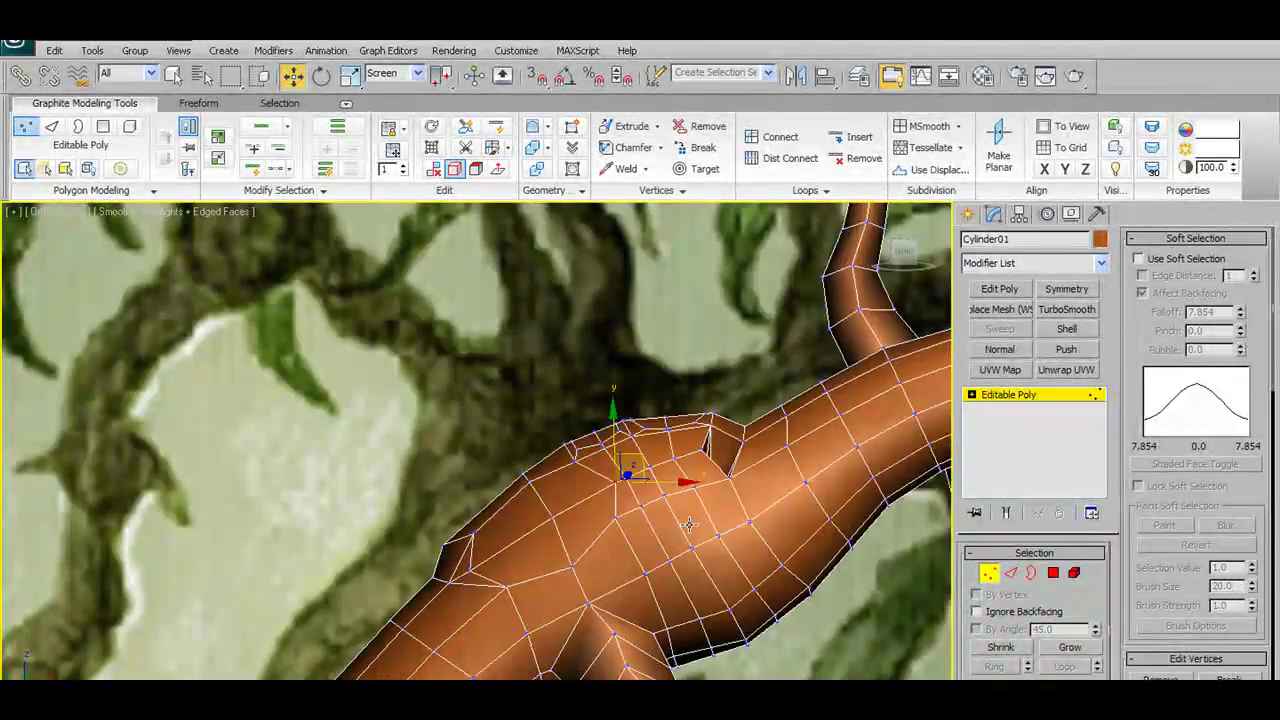
click(1011, 574)
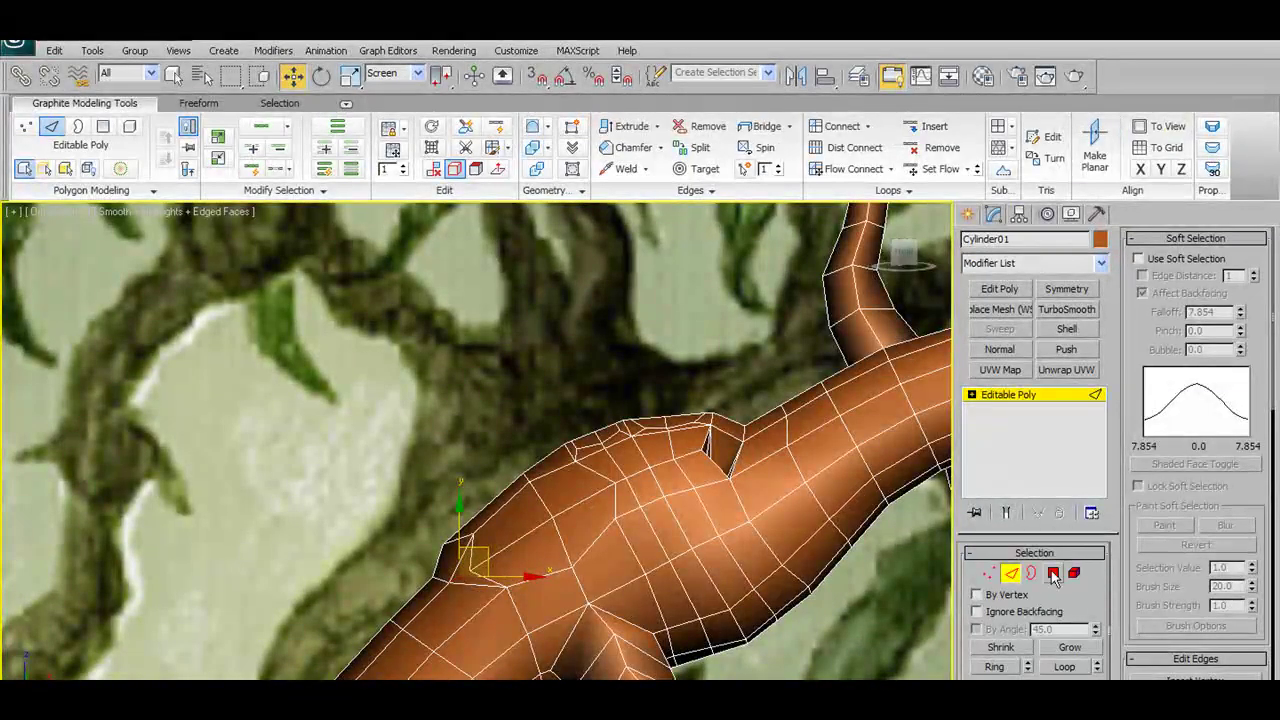
click(1053, 573)
mouse_move(568, 498)
alt+middle_down()
mouse_move(660, 520)
mouse_move(586, 509)
alt+middle_up()
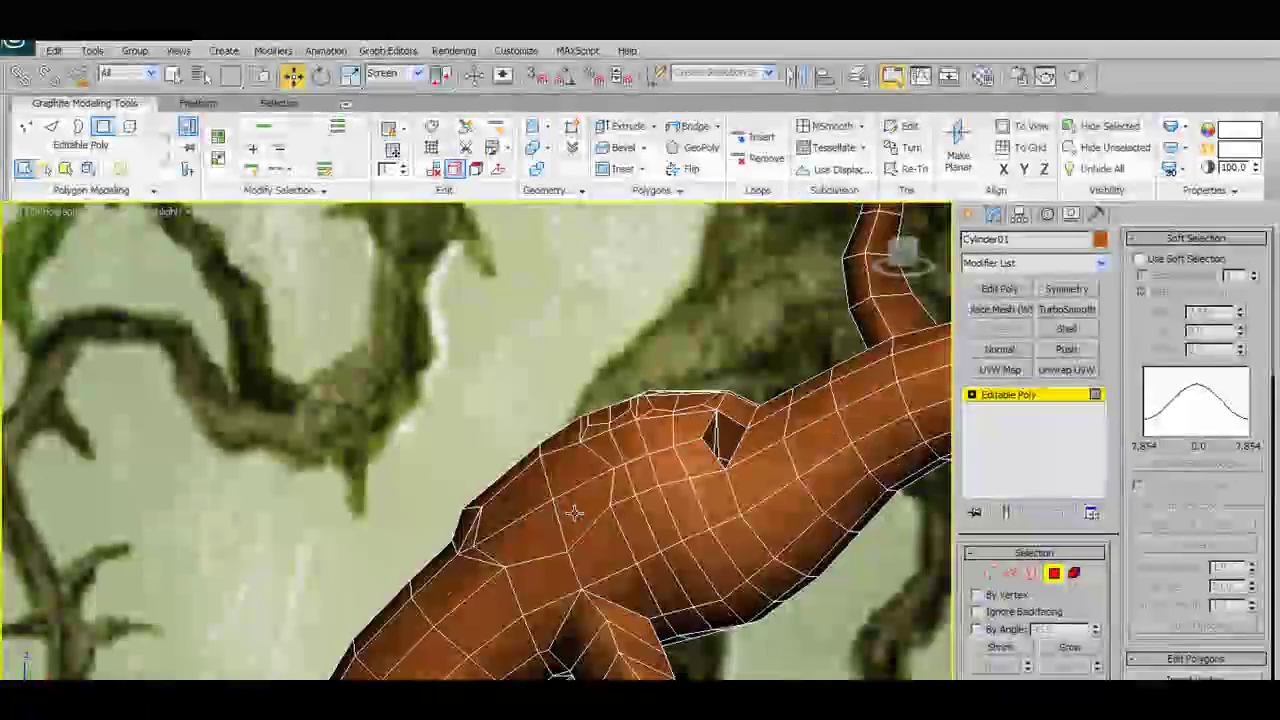
scroll(595, 553, down, 3)
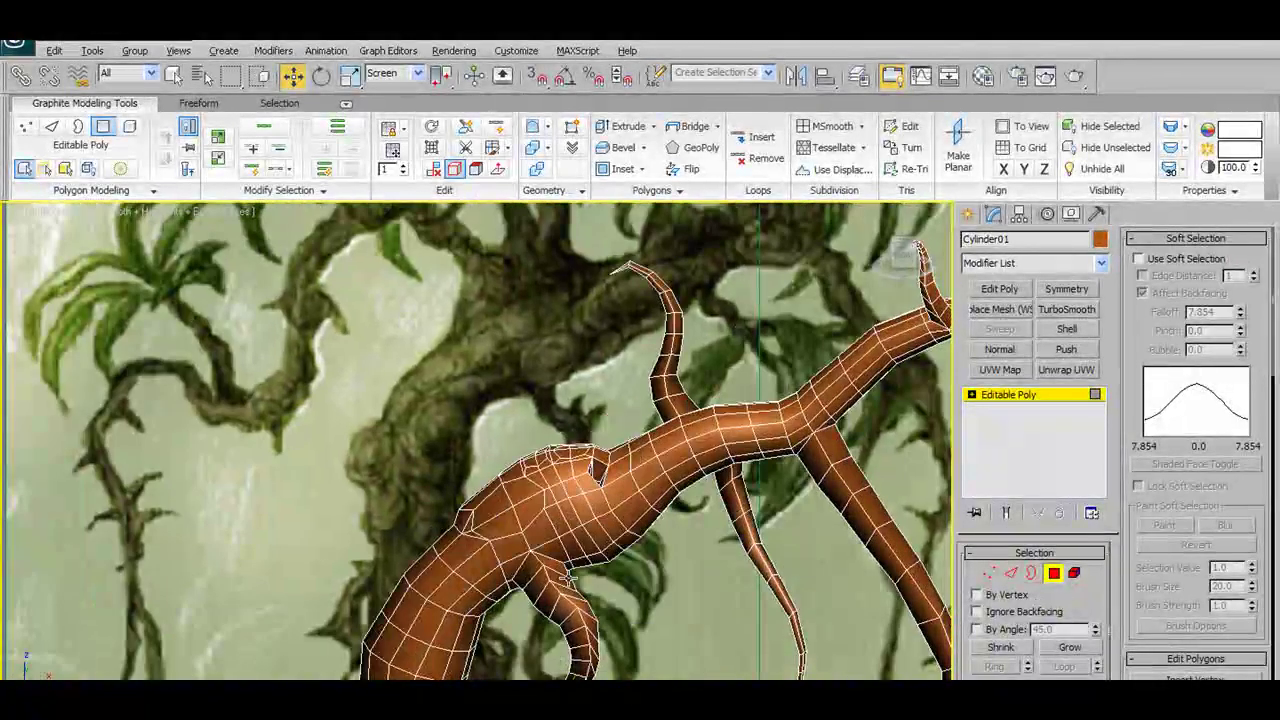
scroll(579, 571, up, 2)
scroll(570, 562, up, 1)
scroll(560, 552, up, 2)
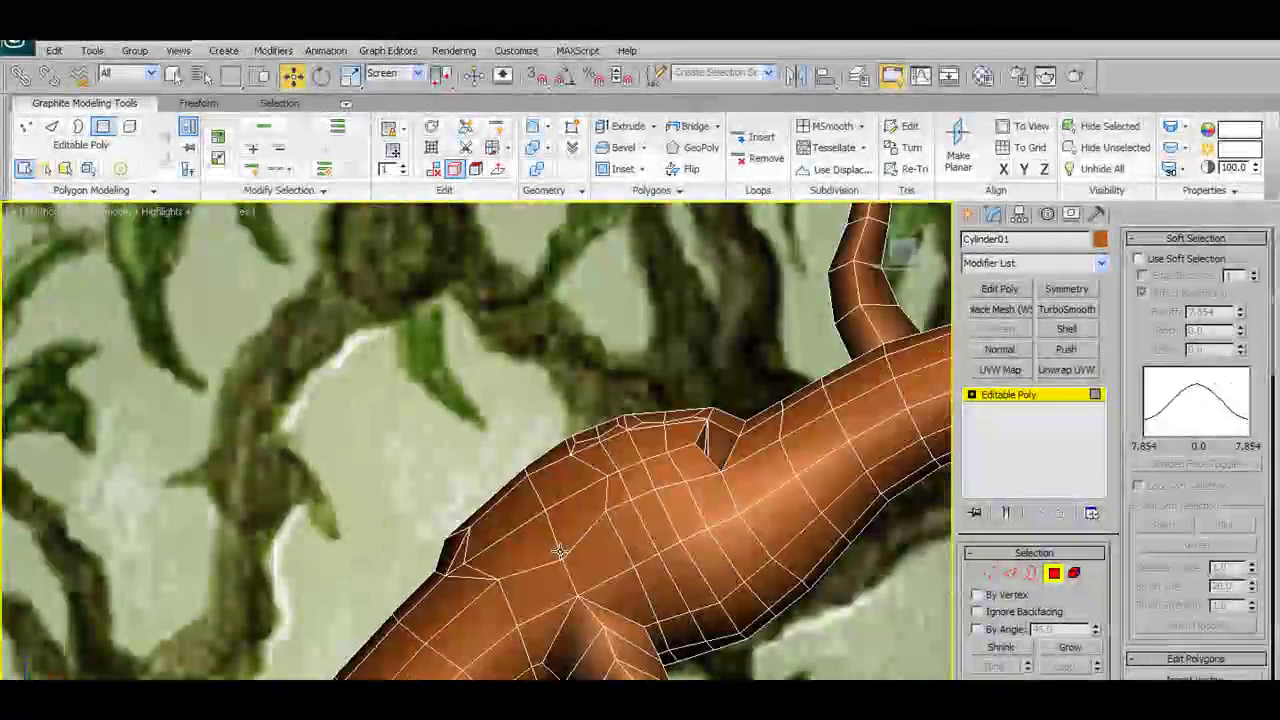
scroll(575, 550, down, 1)
scroll(595, 548, down, 1)
scroll(610, 546, down, 1)
scroll(613, 545, down, 1)
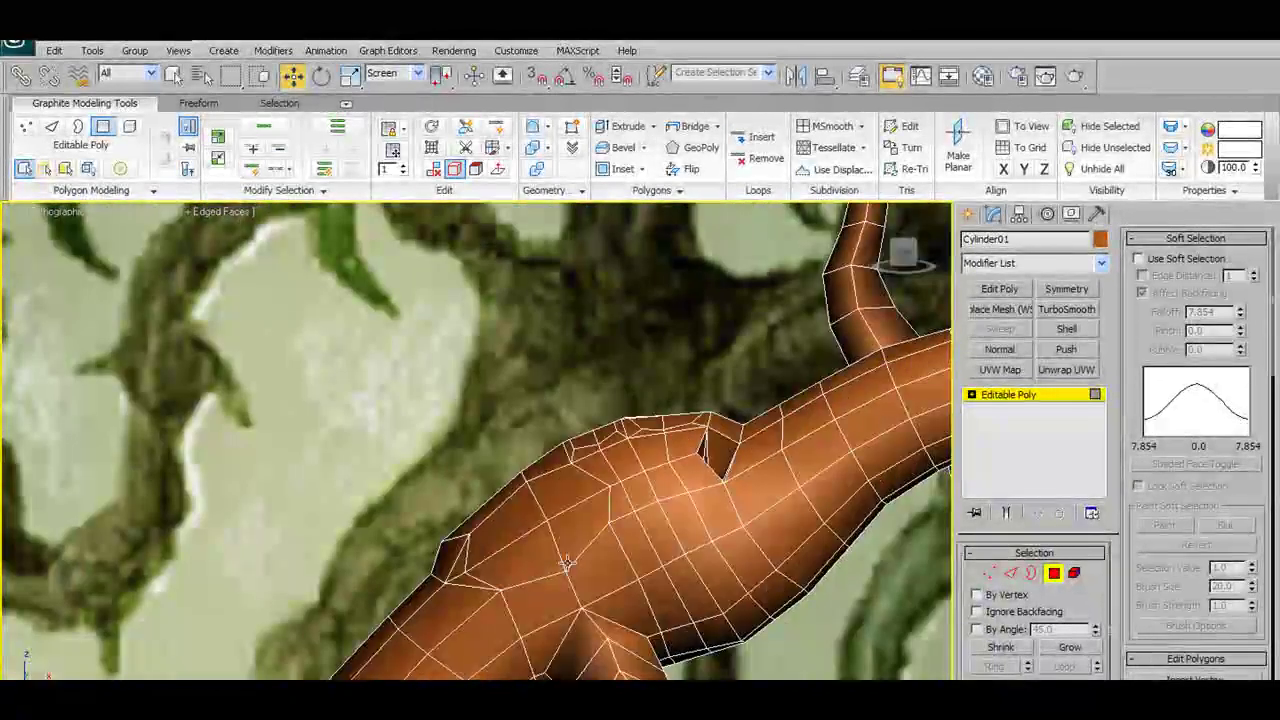
scroll(613, 545, down, 2)
Select the stray junction edge, remove it, and return to Vertex level
key(1)
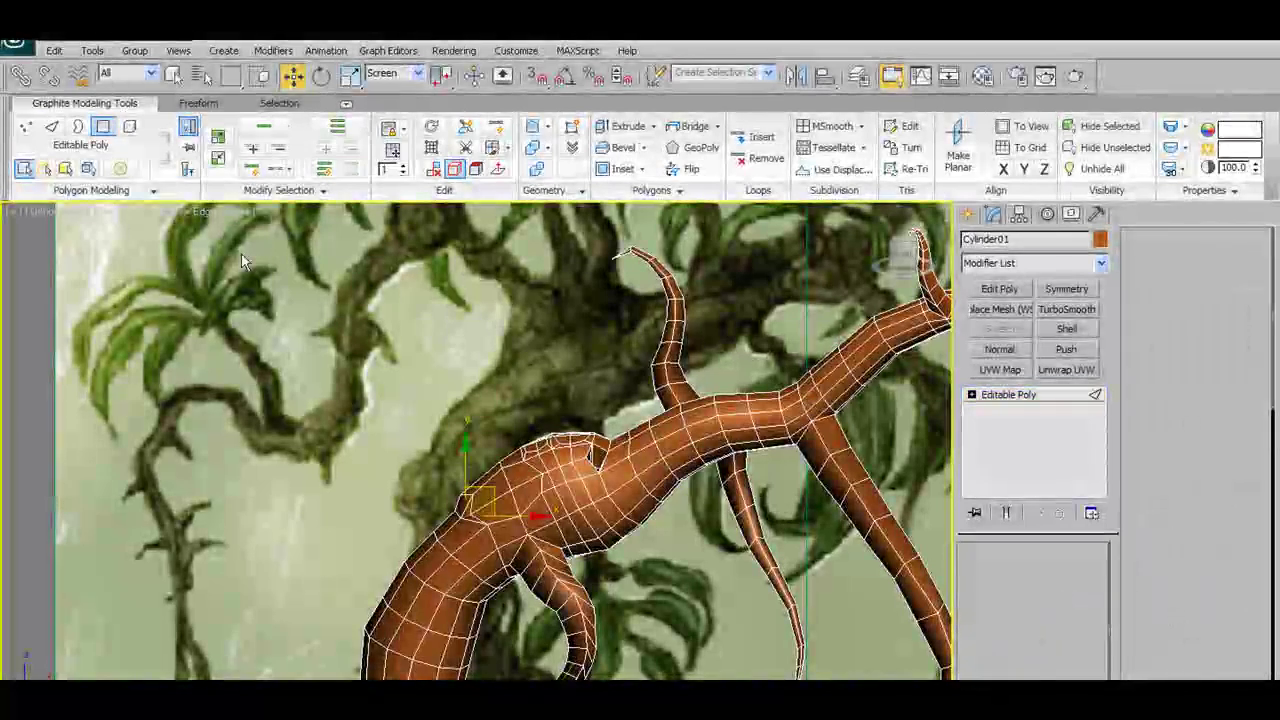
key(2)
click(513, 492)
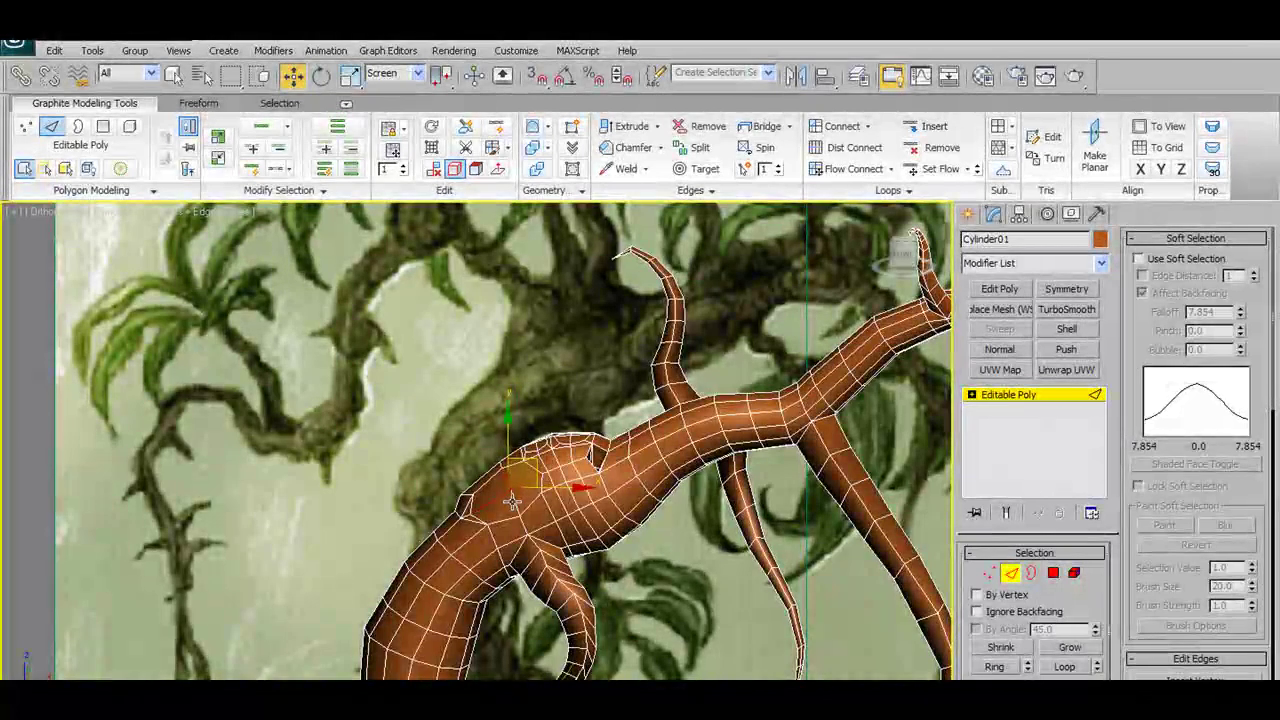
click(695, 126)
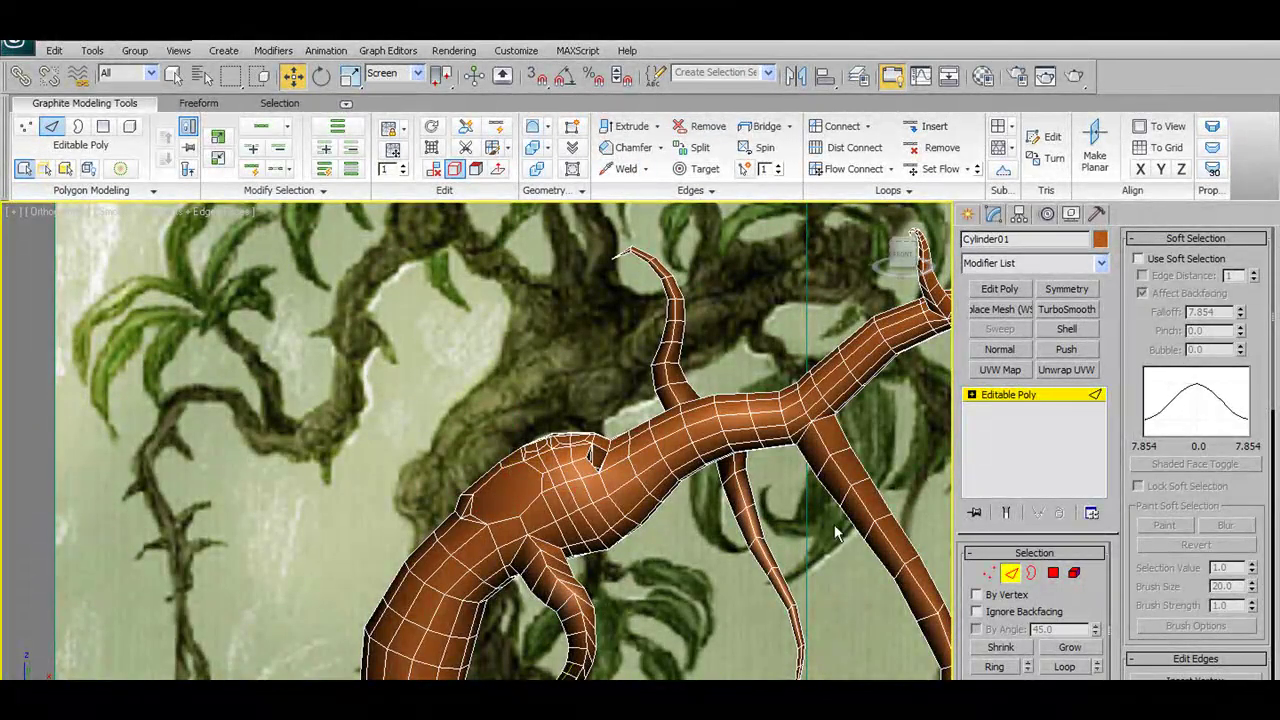
click(990, 574)
scroll(518, 502, up, 2)
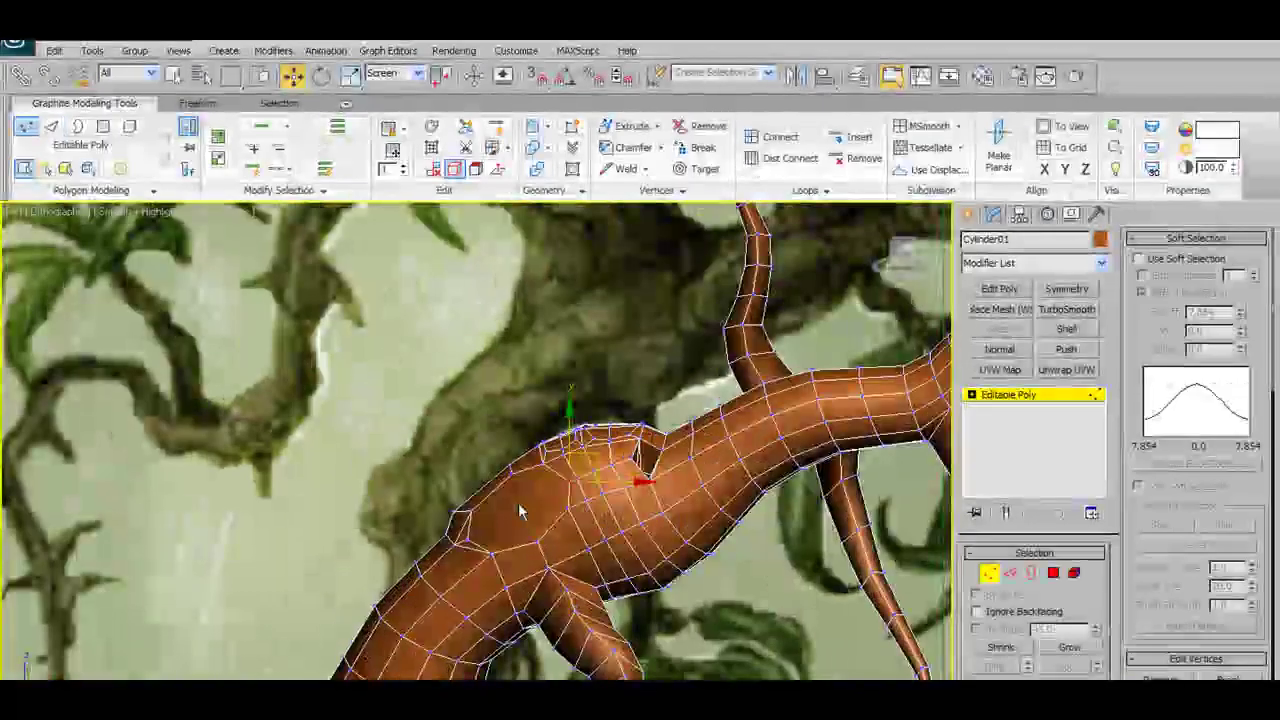
scroll(518, 502, down, 5)
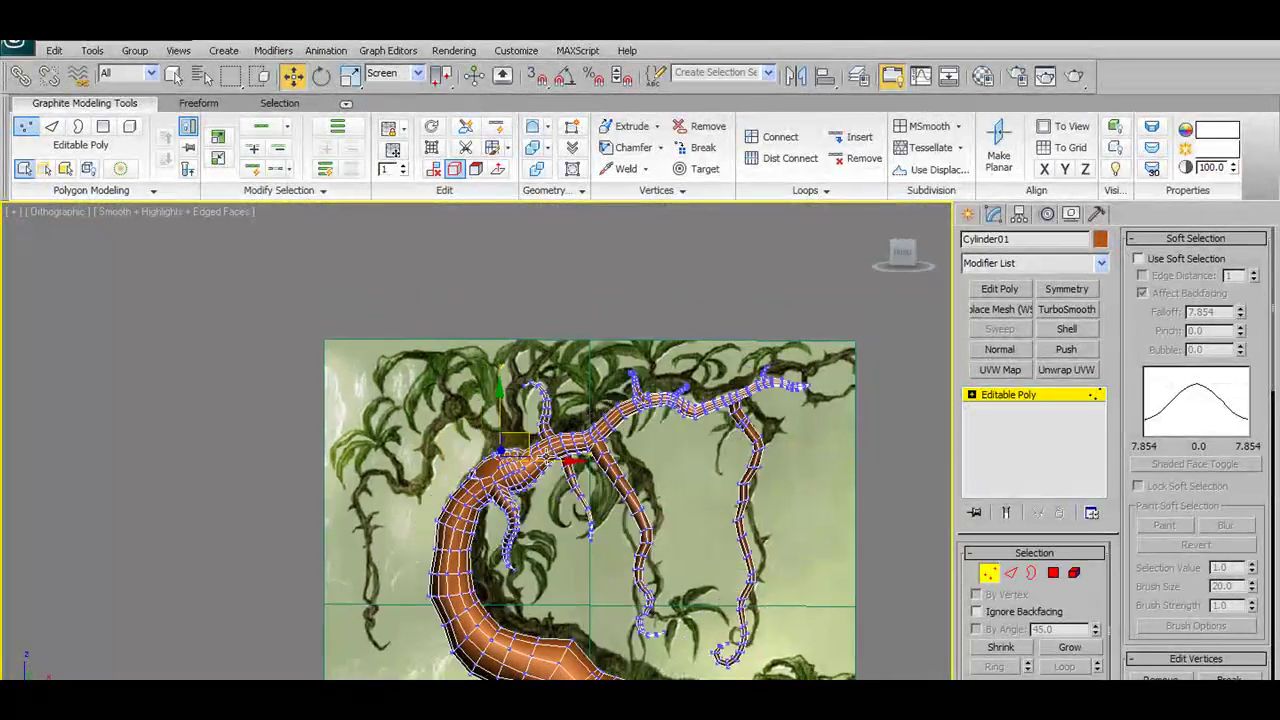
scroll(550, 453, up, 3)
scroll(550, 453, down, 2)
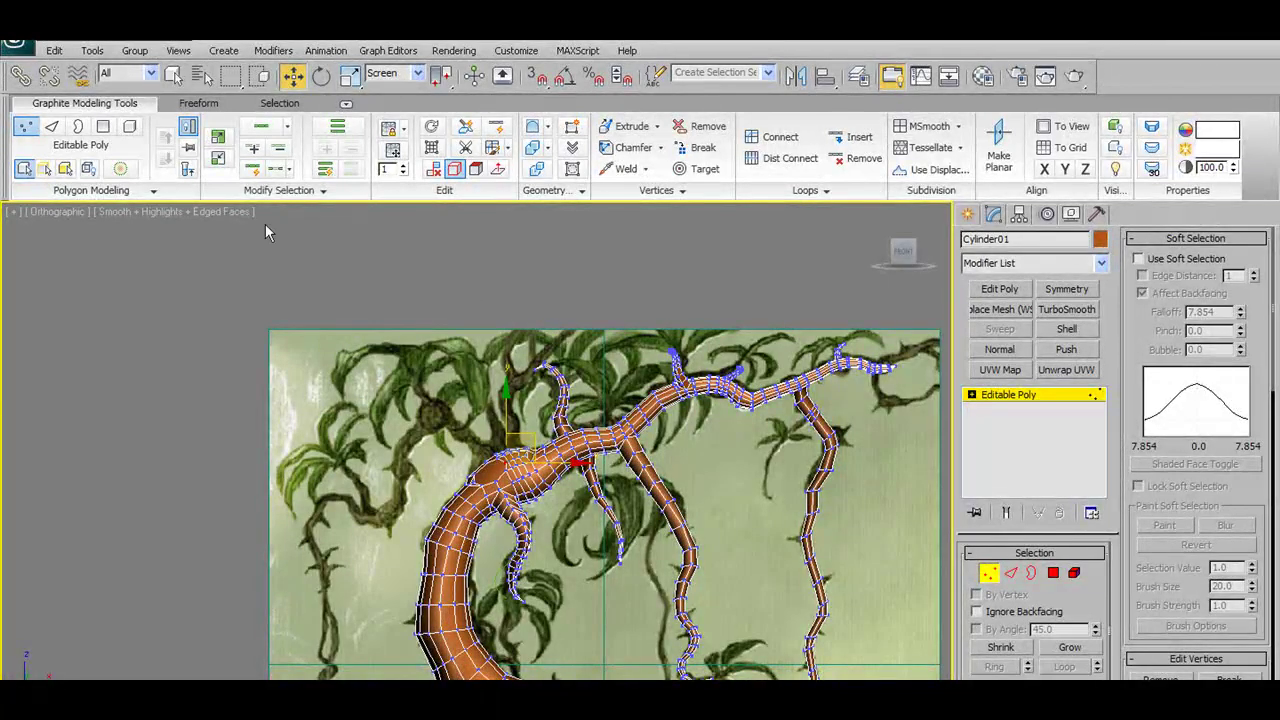
Draw Shape01 with Freeform PolyDraw Splines along the curling vine left of the junction
click(22, 131)
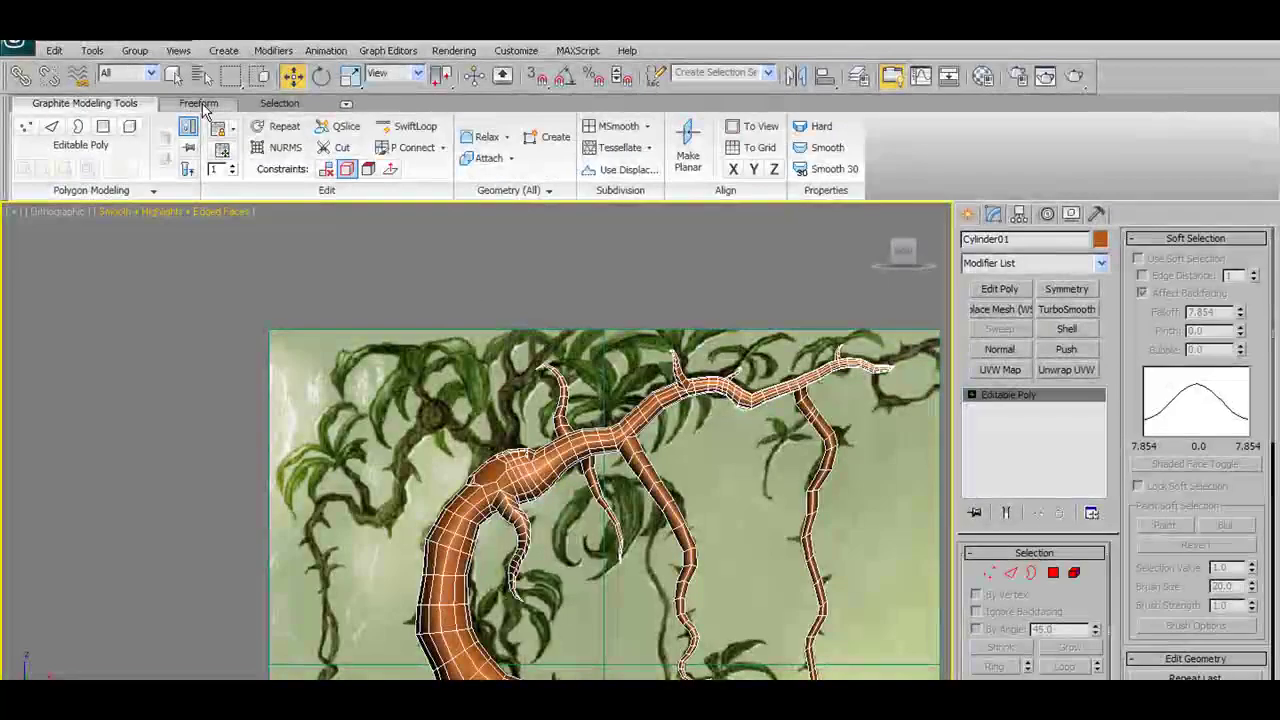
click(198, 103)
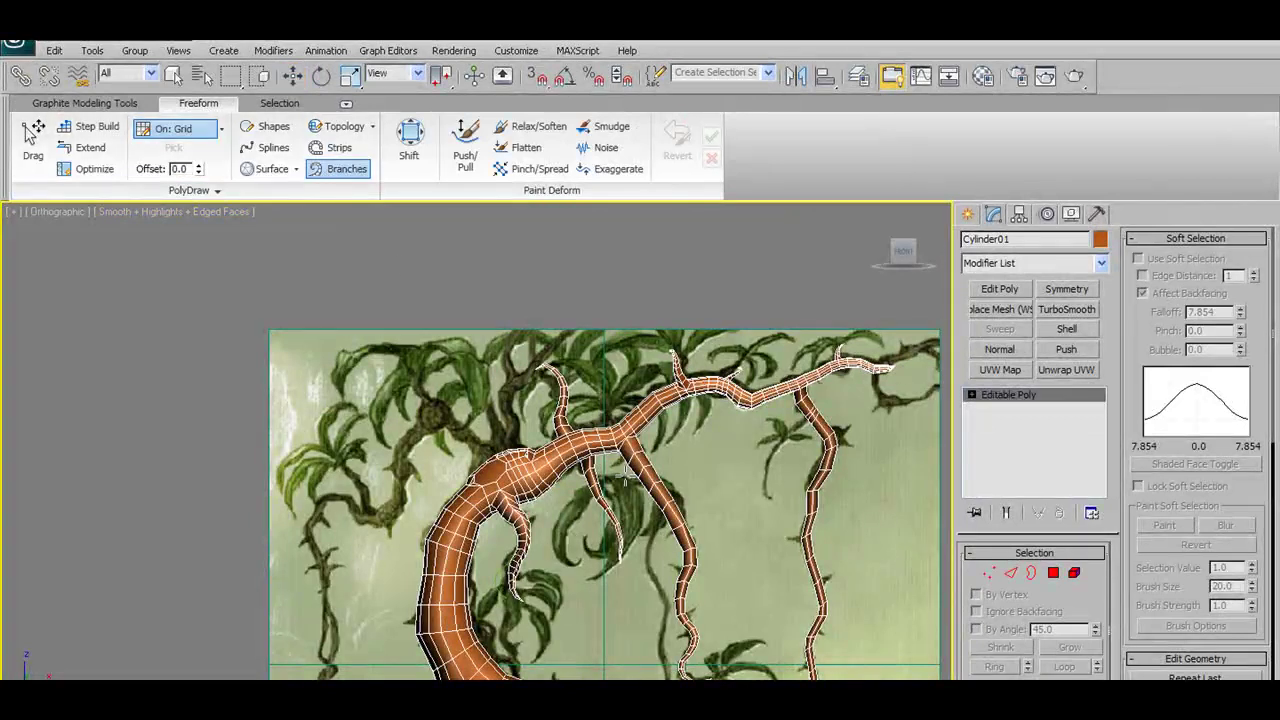
middle_drag(484, 449, 520, 405)
drag(521, 425, 516, 412)
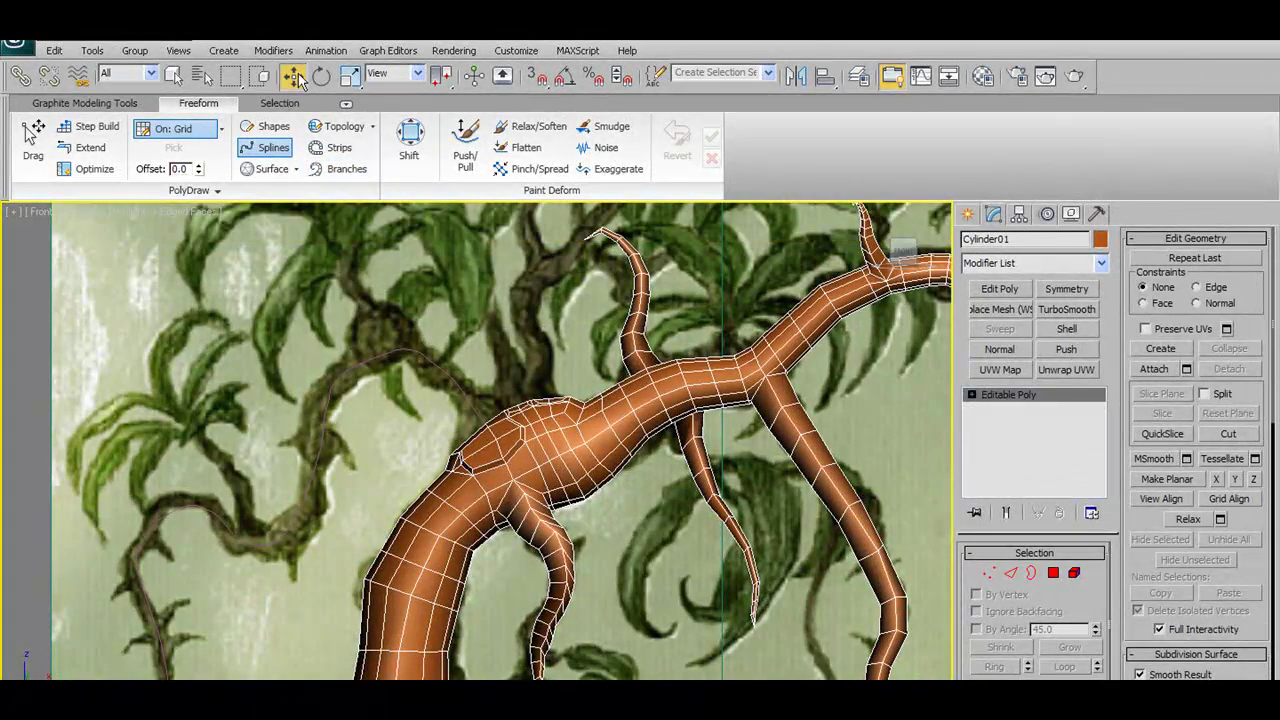
click(292, 76)
drag(478, 381, 490, 386)
scroll(440, 372, down, 3)
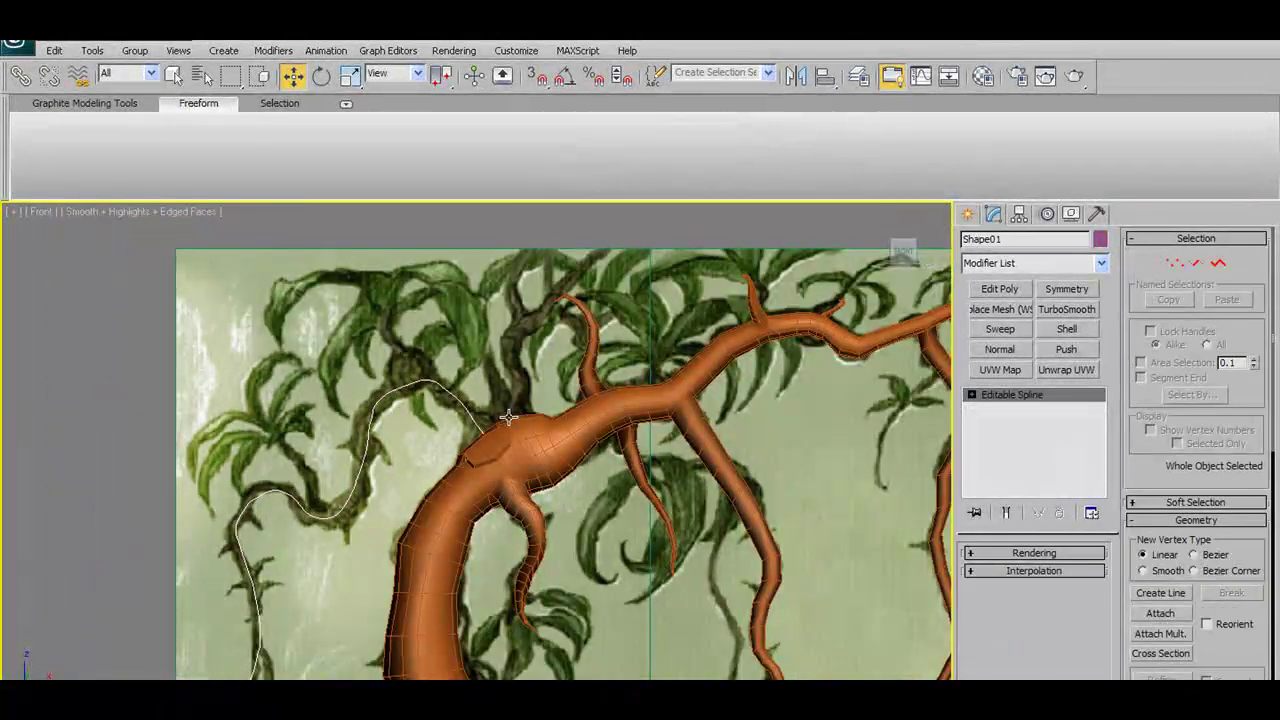
scroll(470, 420, down, 2)
scroll(488, 450, down, 2)
mouse_move(488, 450)
alt+middle_down()
mouse_move(571, 451)
mouse_move(620, 434)
mouse_move(603, 457)
mouse_move(551, 467)
mouse_move(574, 429)
mouse_move(565, 445)
alt+middle_up()
Center Shape01's pivot on the object using Affect Pivot Only
scroll(508, 416, up, 2)
scroll(508, 416, up, 3)
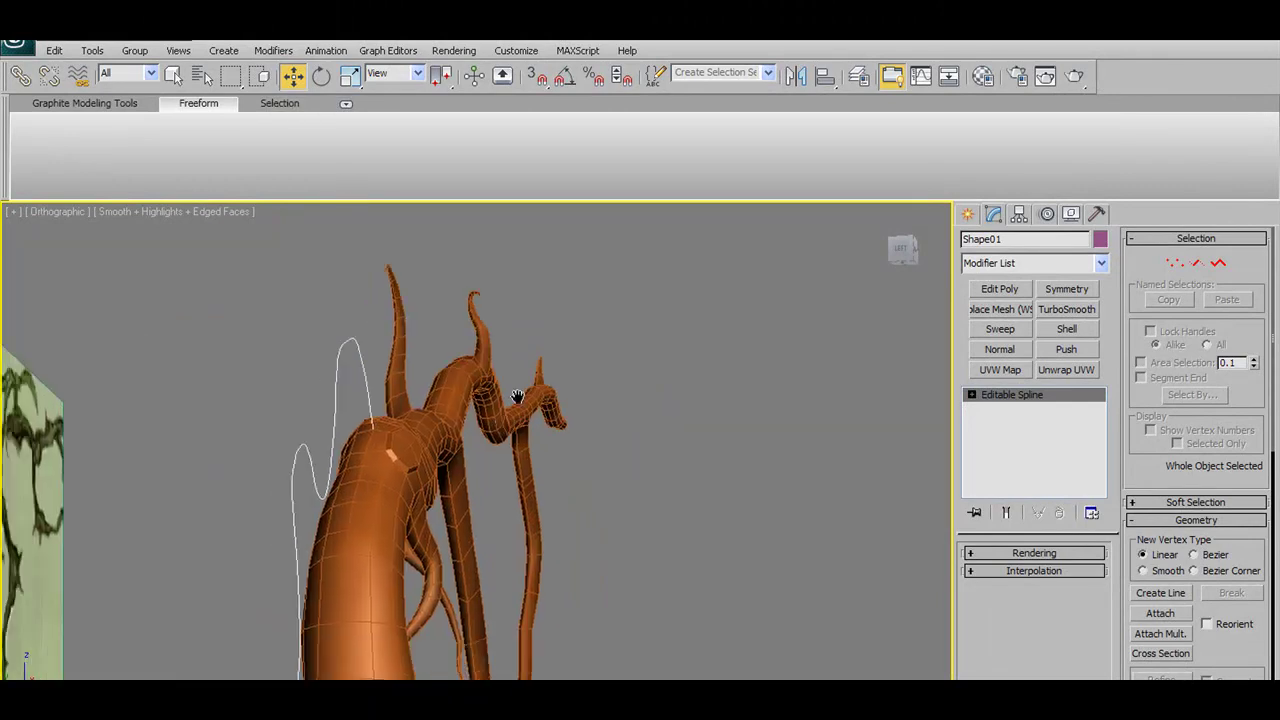
scroll(508, 416, up, 2)
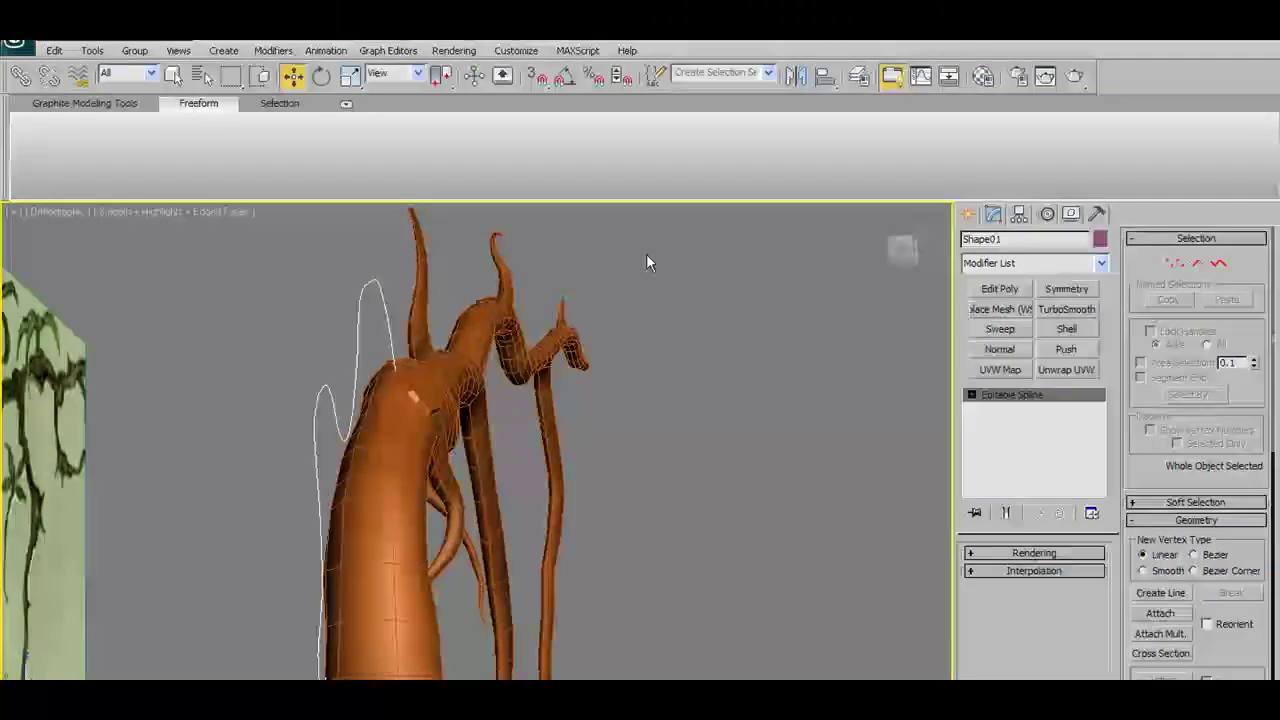
click(1020, 215)
click(1038, 328)
click(1034, 421)
click(1035, 330)
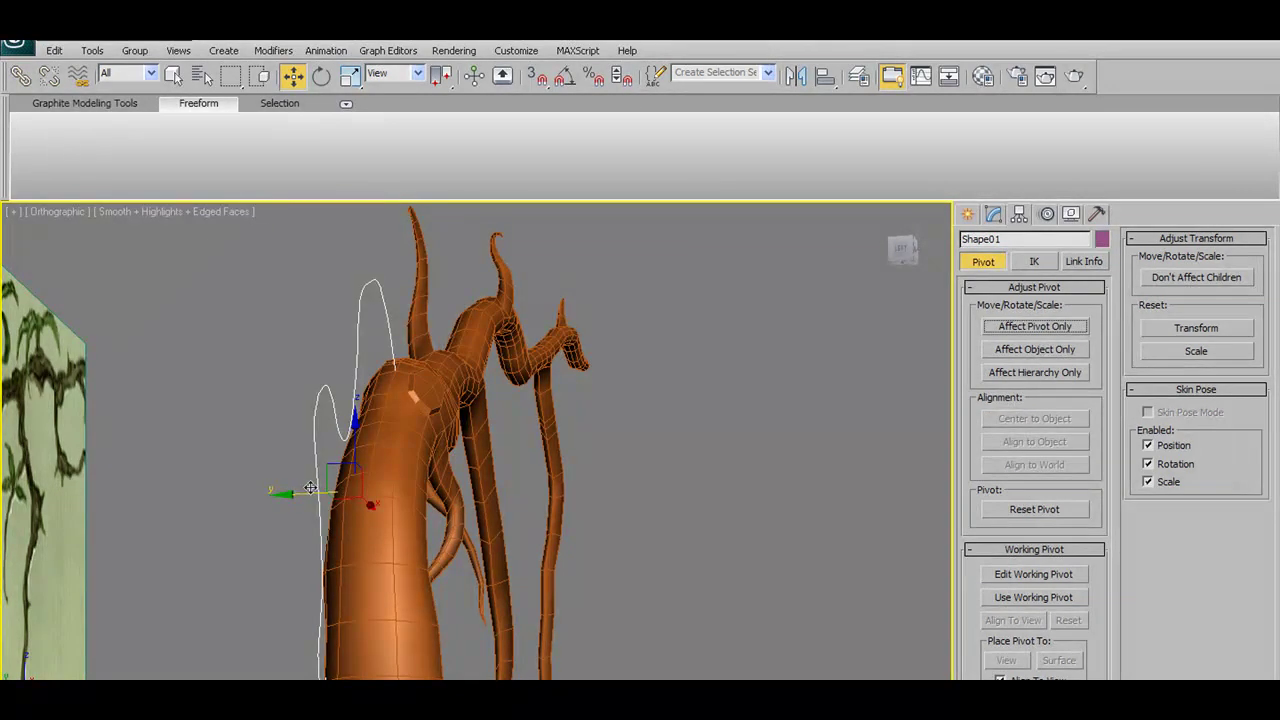
Rotate the spline about -31 degrees in Screen coordinates
mouse_move(337, 508)
alt+middle_down()
mouse_move(409, 486)
mouse_move(393, 497)
mouse_move(399, 387)
alt+middle_up()
click(321, 76)
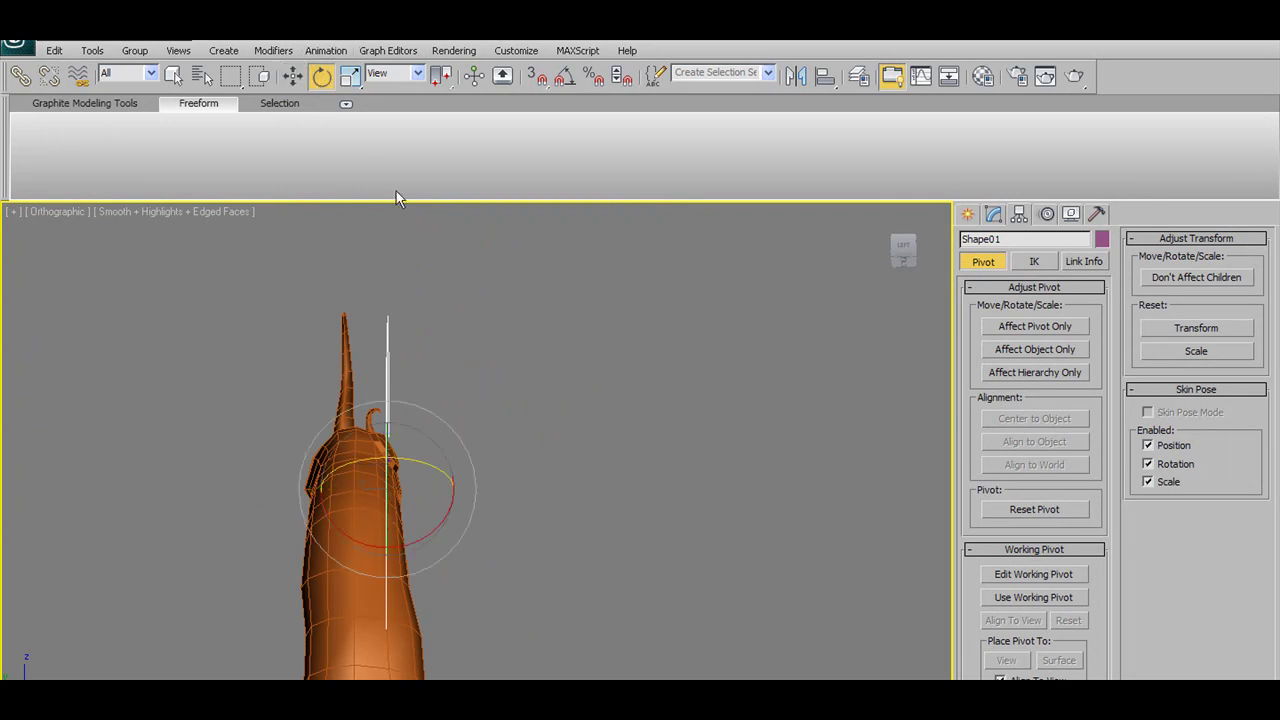
alt+middle_drag(441, 477, 441, 455)
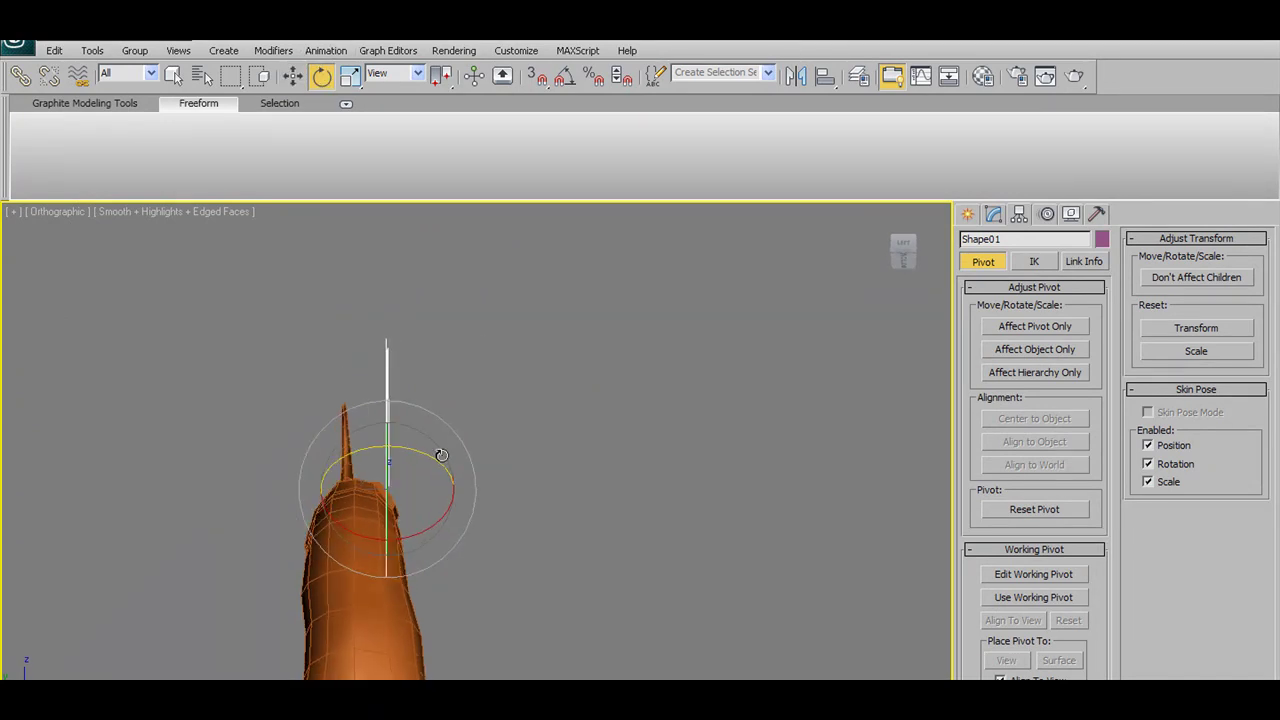
click(417, 73)
click(401, 101)
mouse_move(418, 429)
mouse_down()
mouse_move(470, 445)
mouse_move(432, 432)
mouse_up()
Nudge the spline slightly downward and orbit back to face the painted backdrop
click(294, 78)
mouse_move(470, 543)
alt+middle_down()
mouse_move(397, 582)
mouse_move(428, 563)
mouse_move(409, 548)
alt+middle_up()
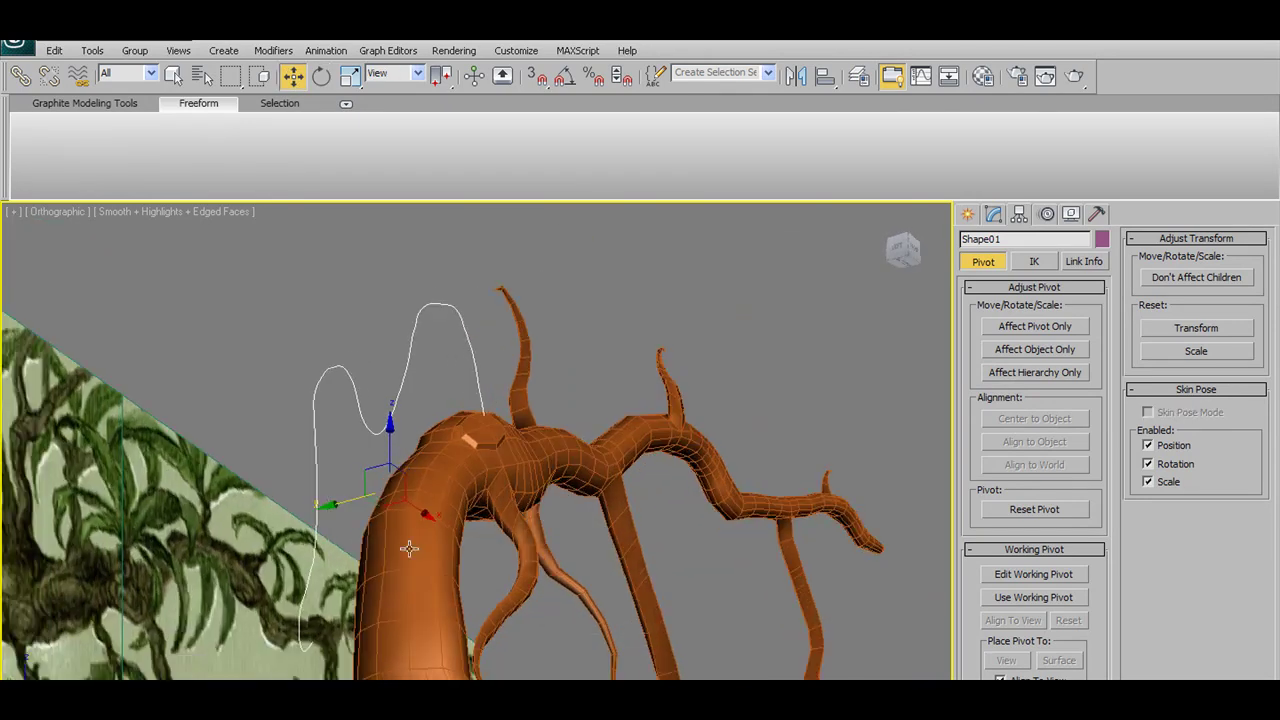
drag(391, 440, 390, 447)
mouse_move(383, 489)
alt+middle_down()
mouse_move(451, 526)
mouse_move(443, 503)
mouse_move(614, 455)
mouse_move(591, 460)
mouse_move(794, 443)
alt+middle_up()
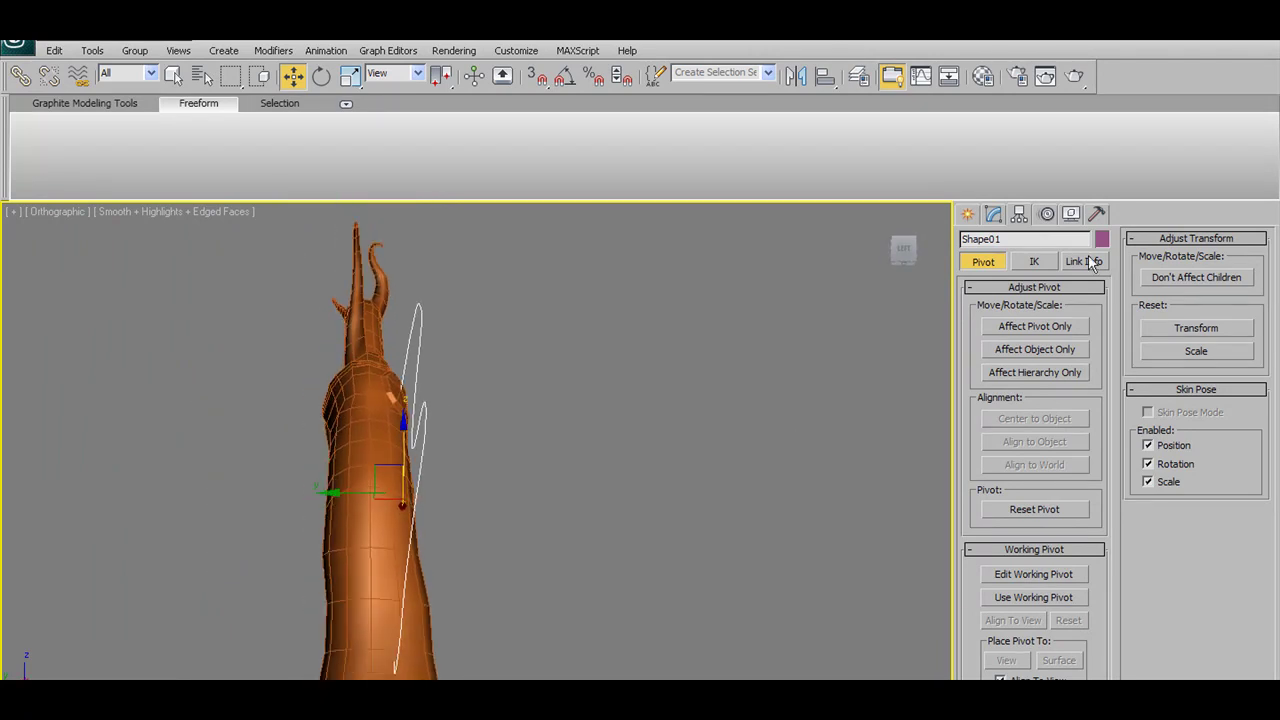
mouse_move(517, 369)
alt+middle_down()
mouse_move(329, 423)
mouse_move(367, 388)
mouse_move(331, 423)
mouse_move(237, 429)
mouse_move(449, 392)
mouse_move(354, 405)
mouse_move(330, 390)
alt+middle_up()
Go to the Front view and select the trunk mesh Cylinder01
key(f)
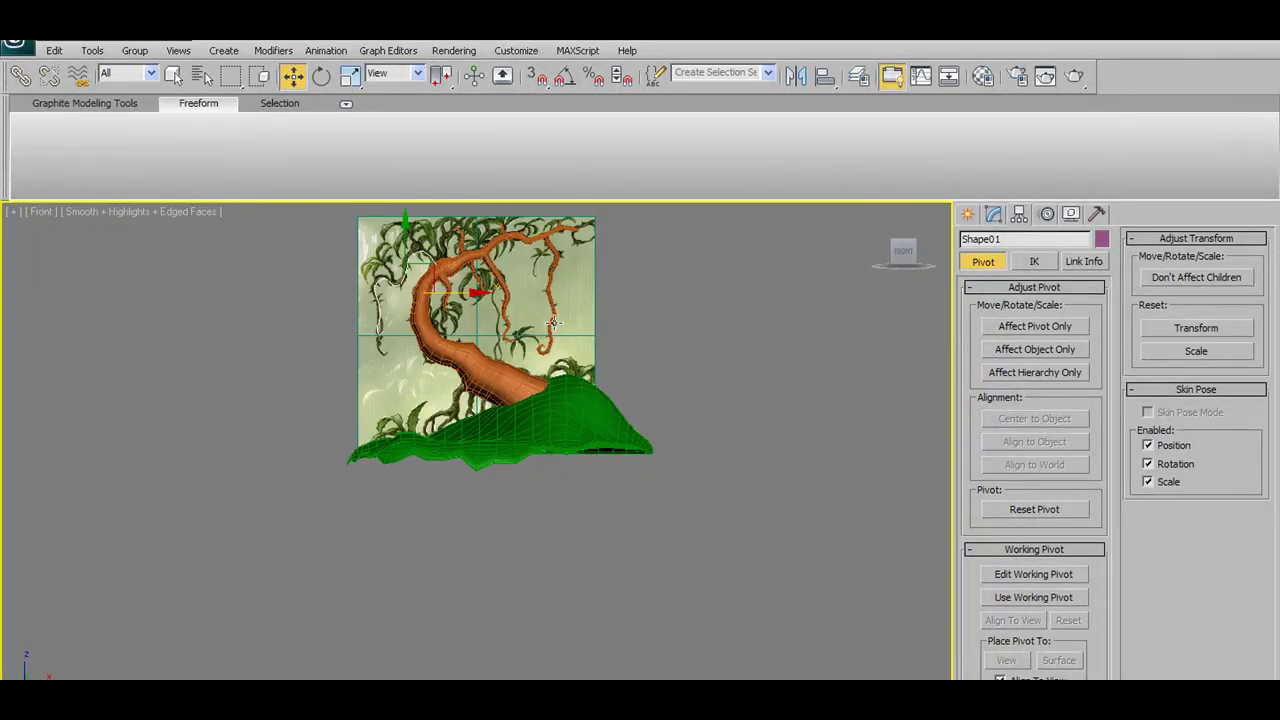
scroll(590, 438, up, 3)
scroll(590, 438, up, 3)
middle_drag(590, 438, 520, 330)
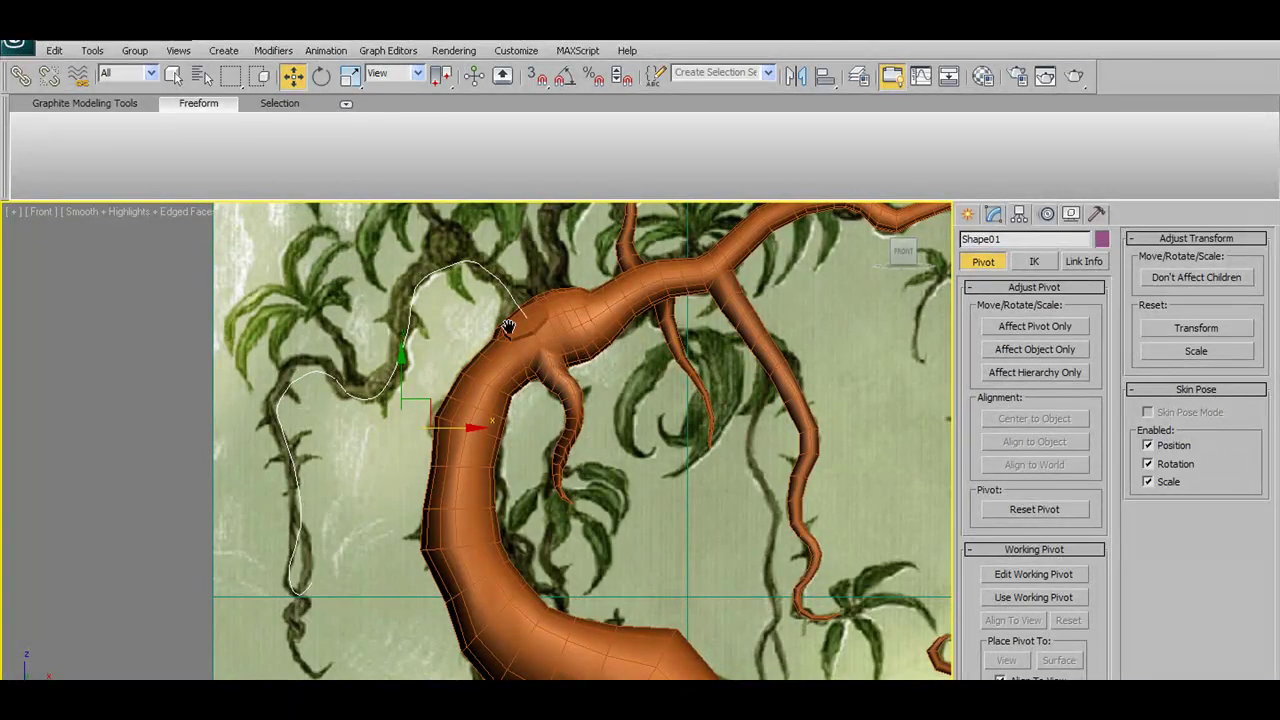
scroll(531, 335, down, 2)
scroll(531, 335, up, 3)
scroll(531, 335, down, 1)
click(566, 332)
scroll(508, 368, down, 2)
scroll(508, 368, up, 2)
scroll(560, 350, down, 3)
scroll(591, 333, down, 4)
scroll(591, 333, up, 5)
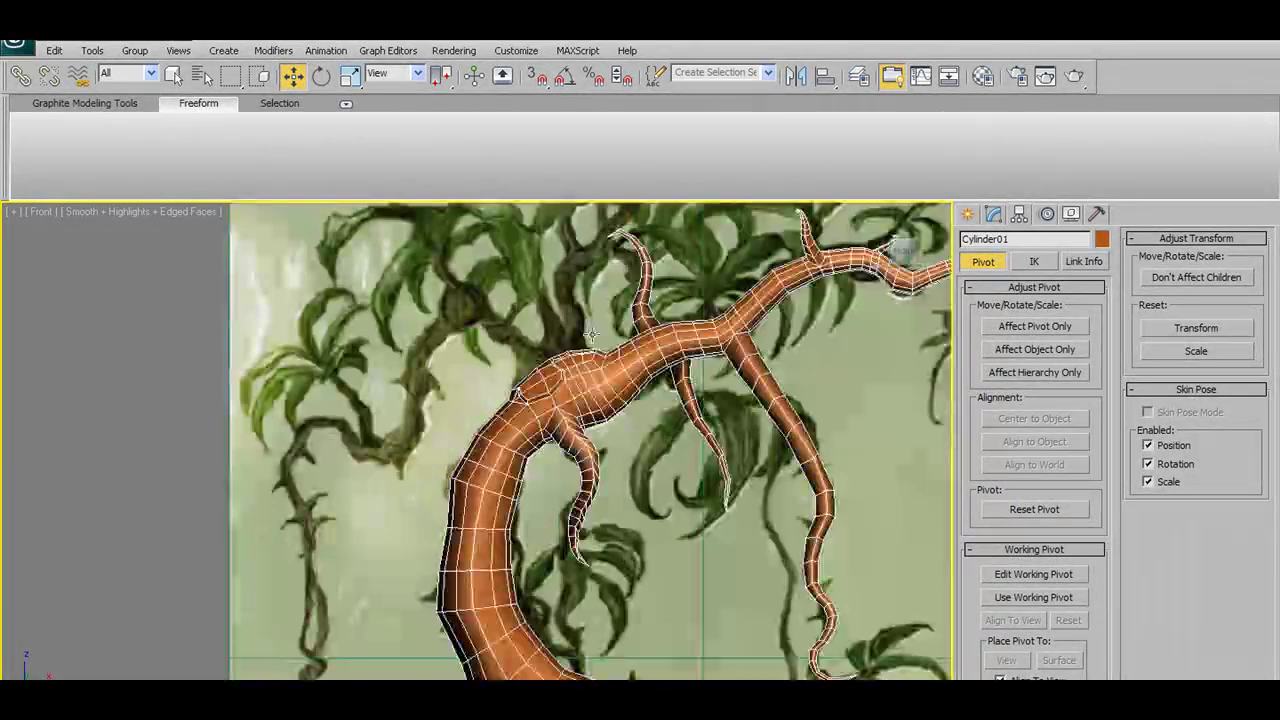
scroll(598, 351, down, 1)
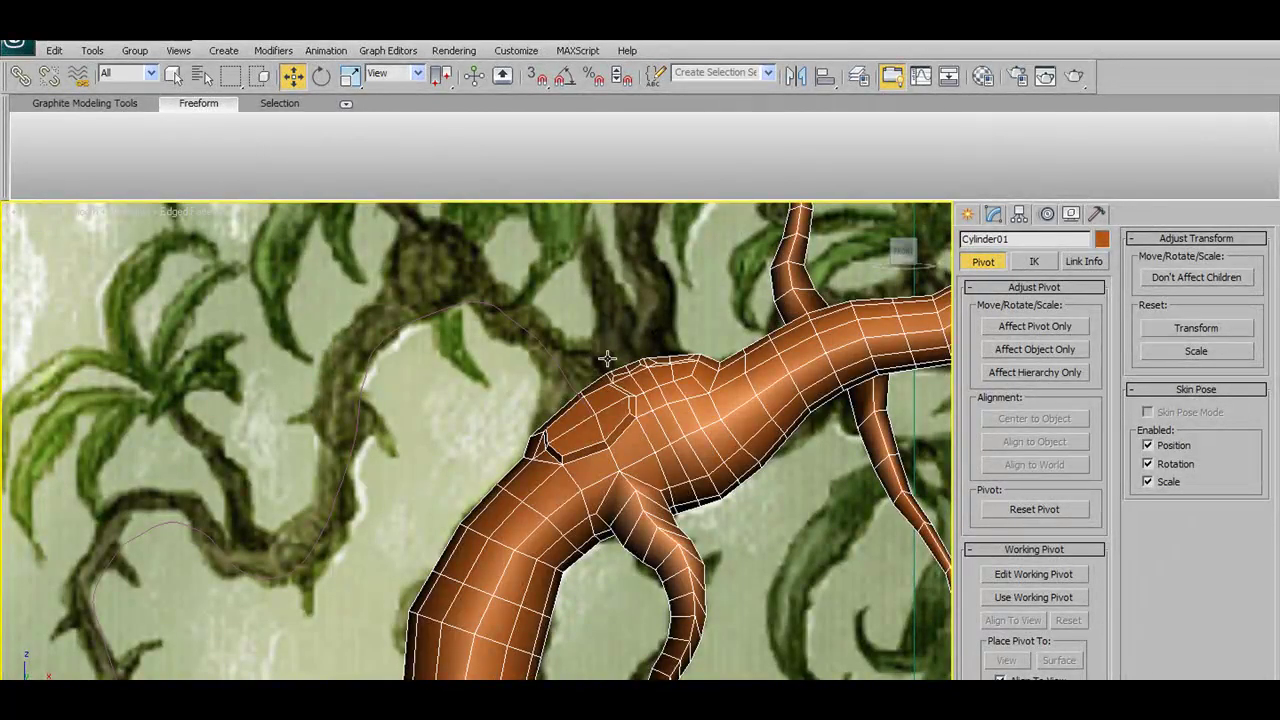
Open Cylinder01's Editable Poly and pick the junction face at Polygon level
click(85, 103)
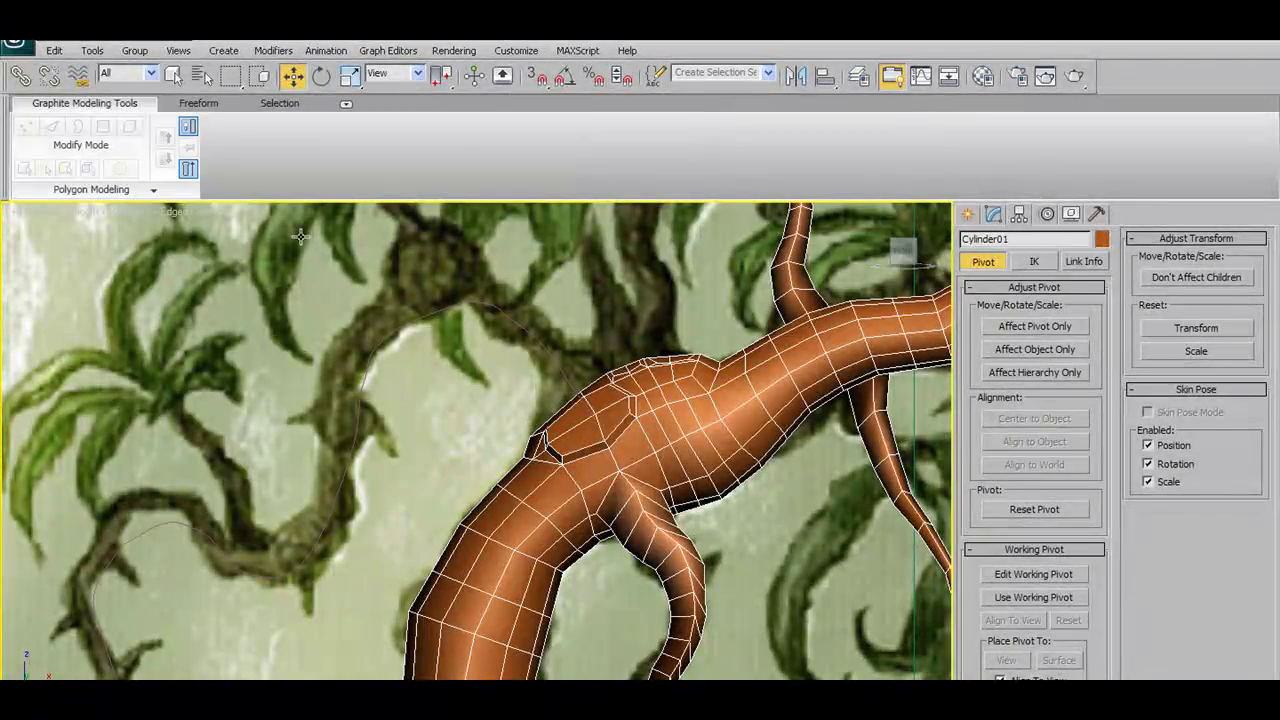
click(969, 214)
click(992, 226)
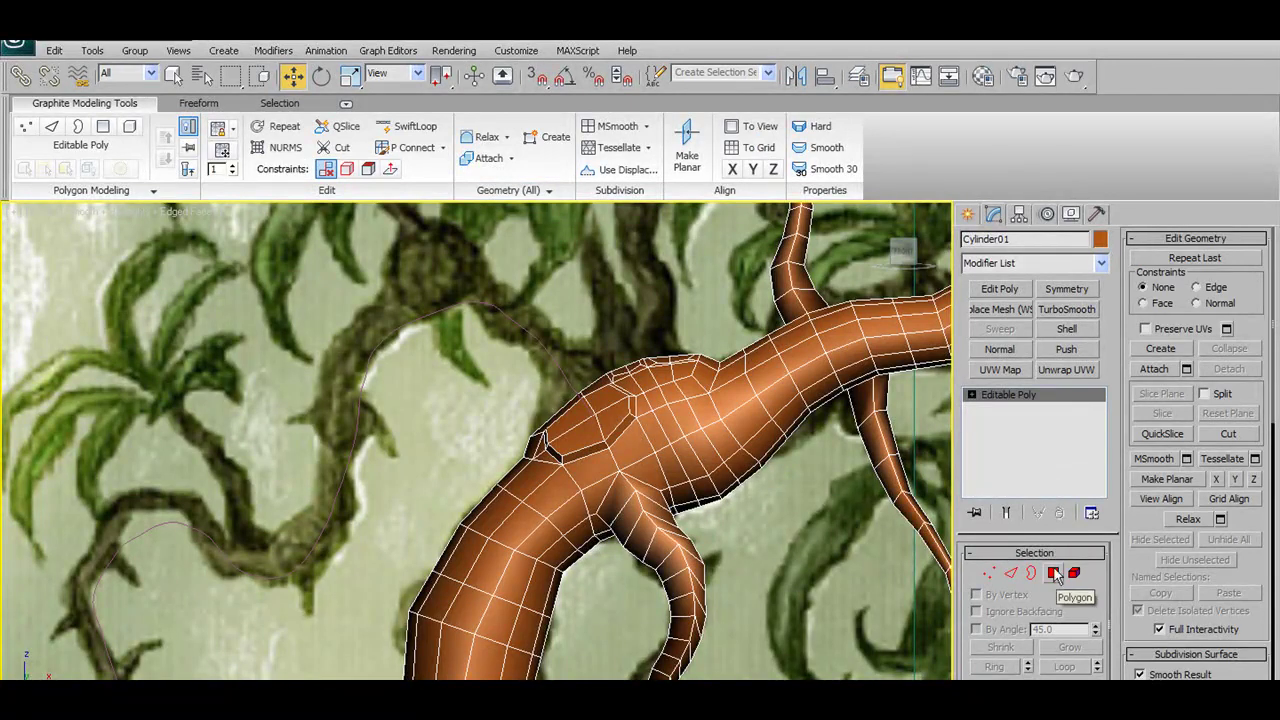
click(990, 572)
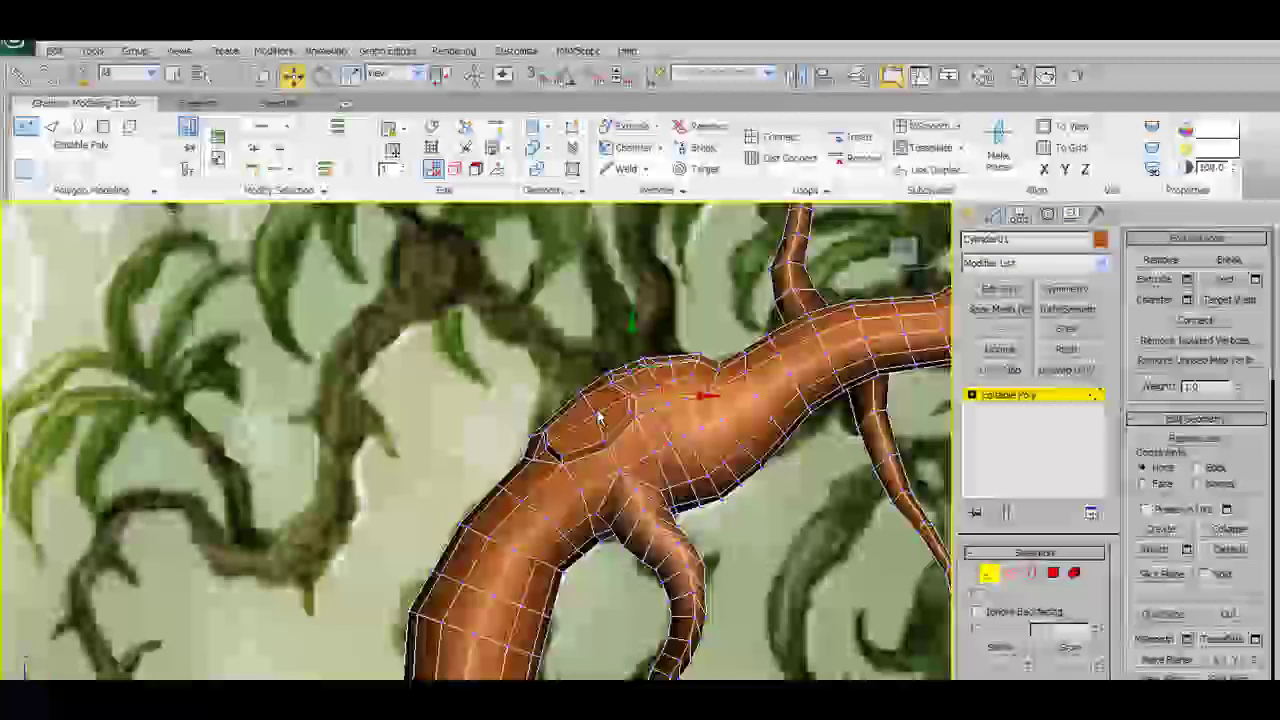
click(600, 408)
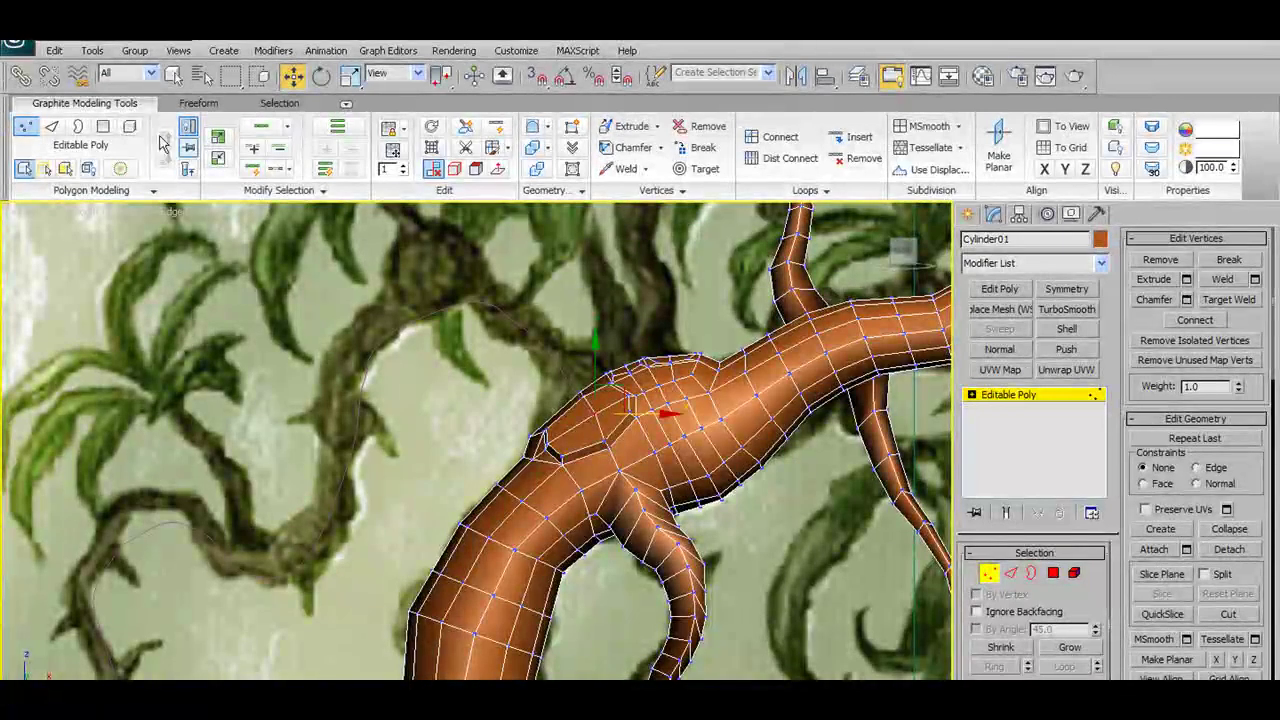
click(103, 128)
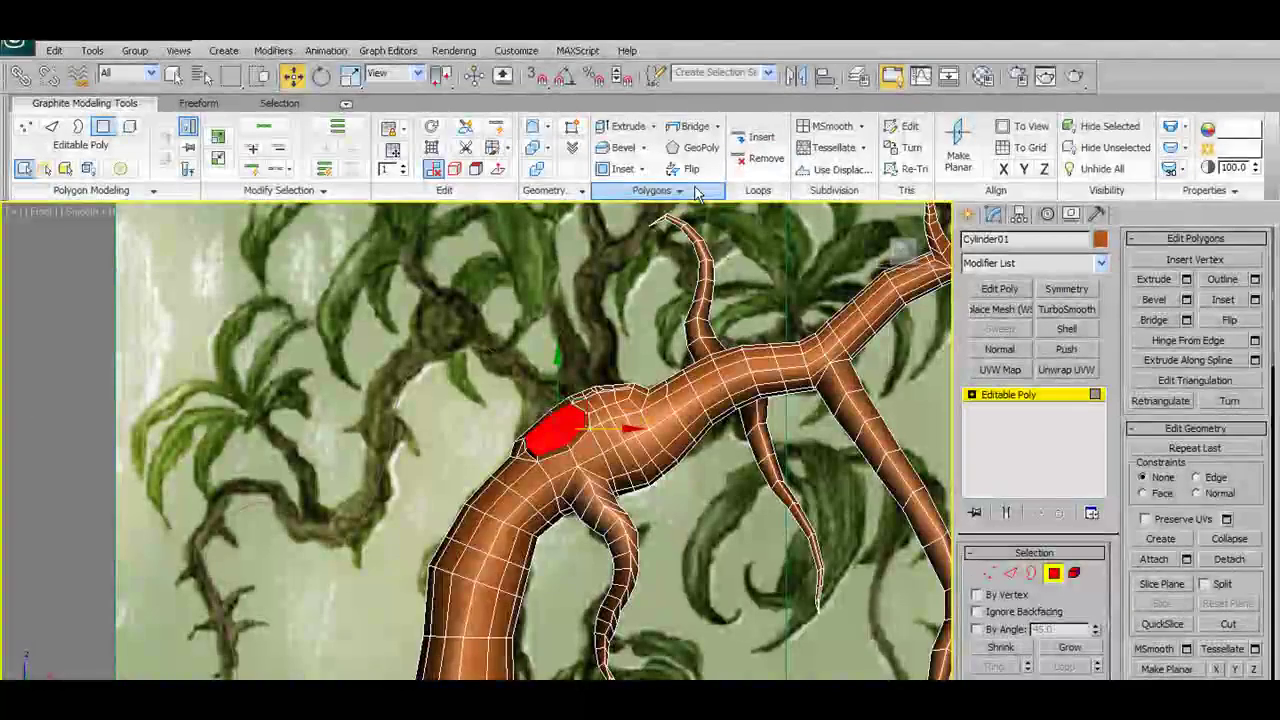
Extrude the junction polygon along Shape01 with Extrude on Spline
click(697, 192)
click(665, 240)
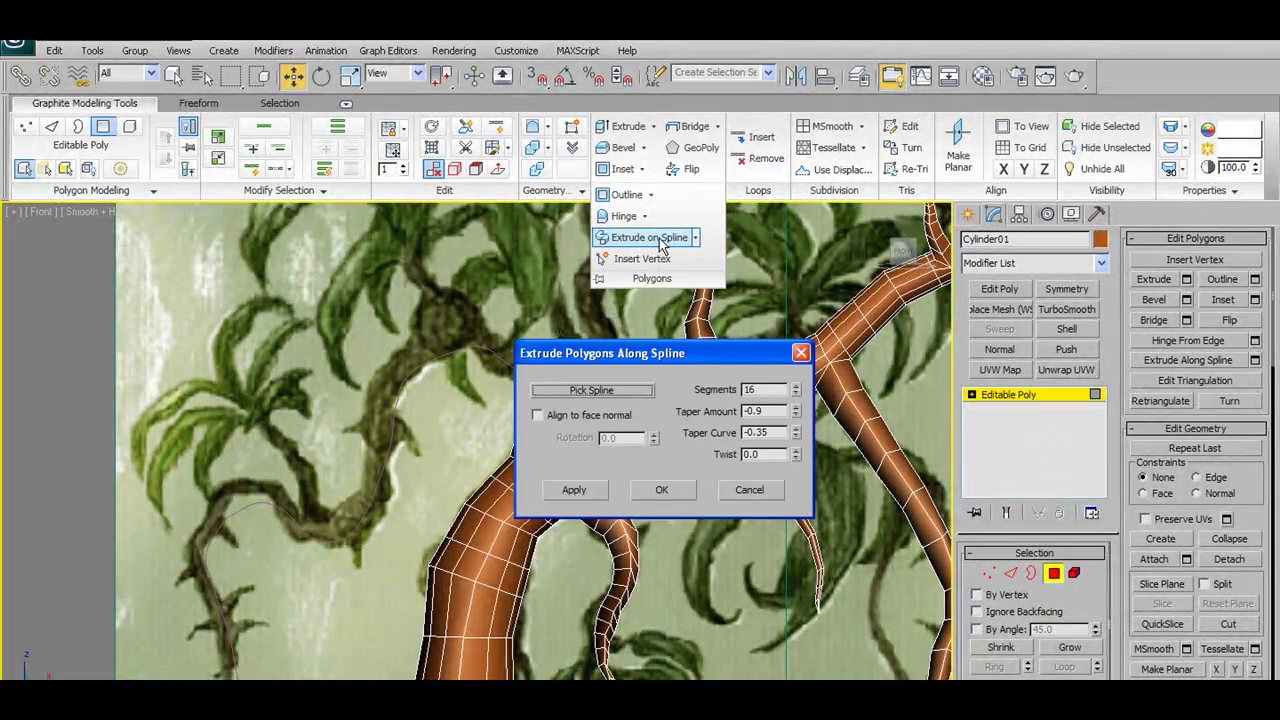
drag(675, 352, 968, 284)
click(885, 323)
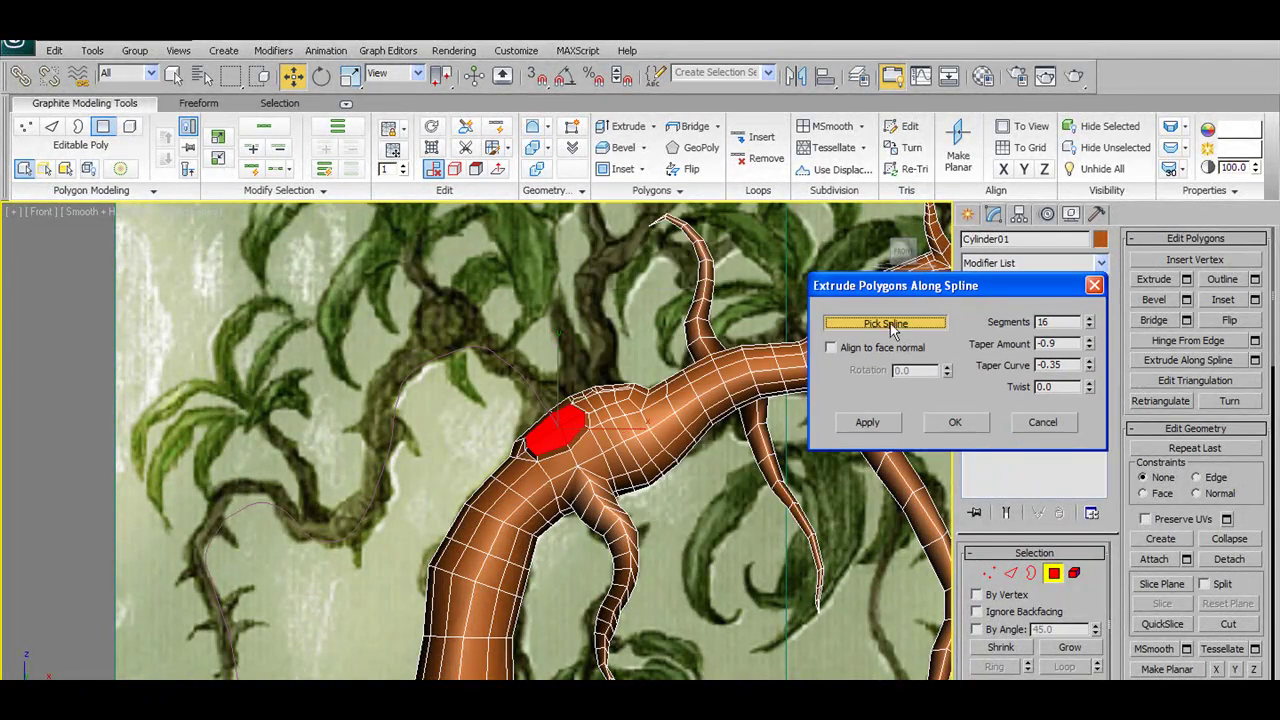
click(515, 385)
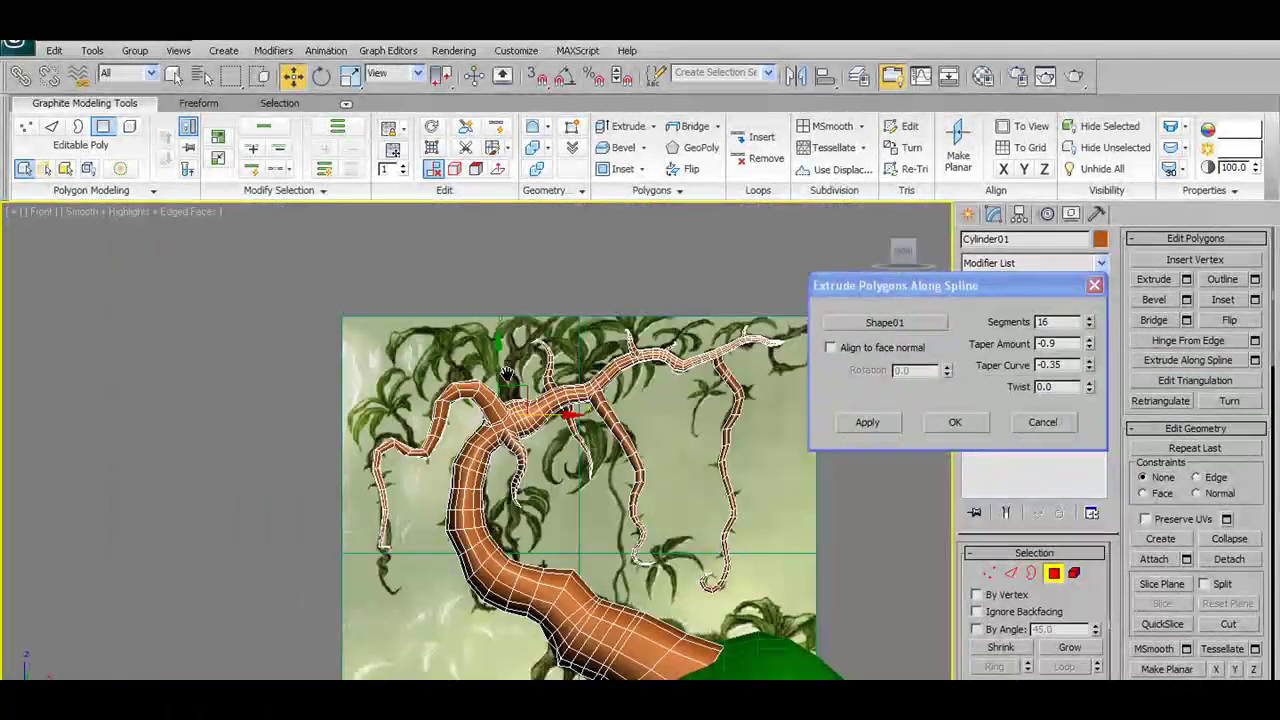
middle_drag(507, 381, 565, 379)
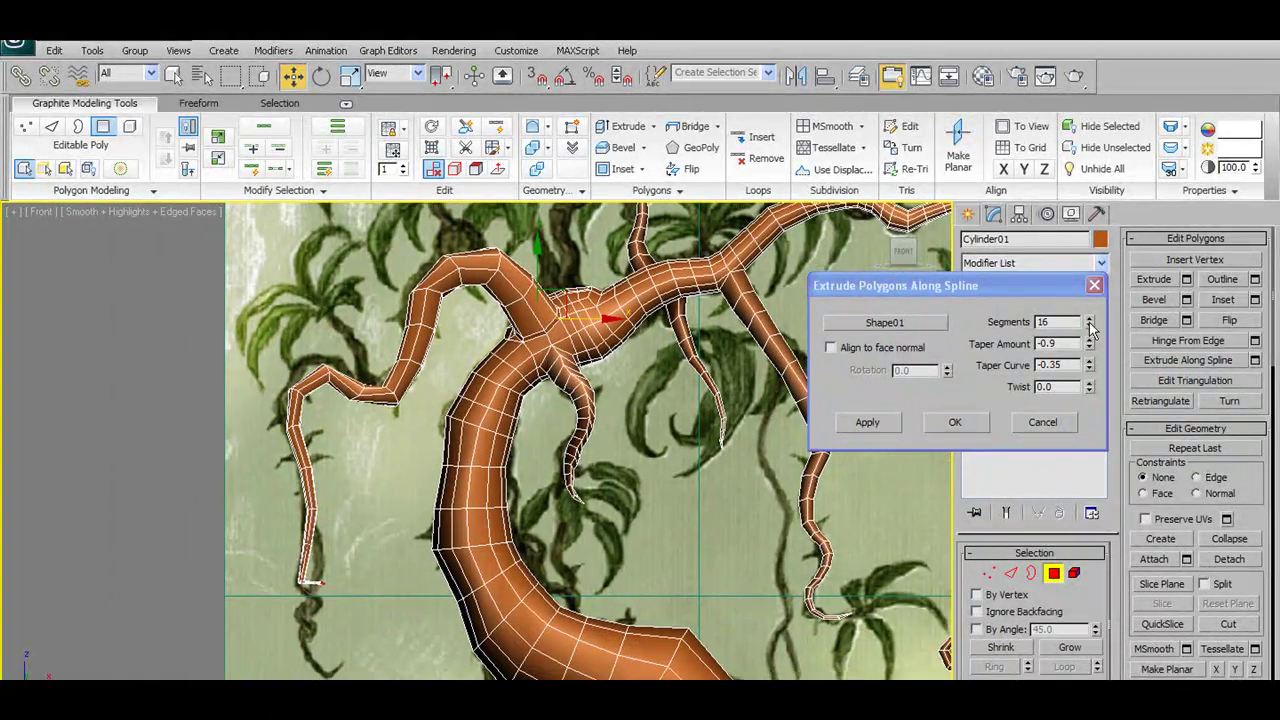
Give the branch 60 segments and a sharper taper, then accept the extrusion
click(1091, 322)
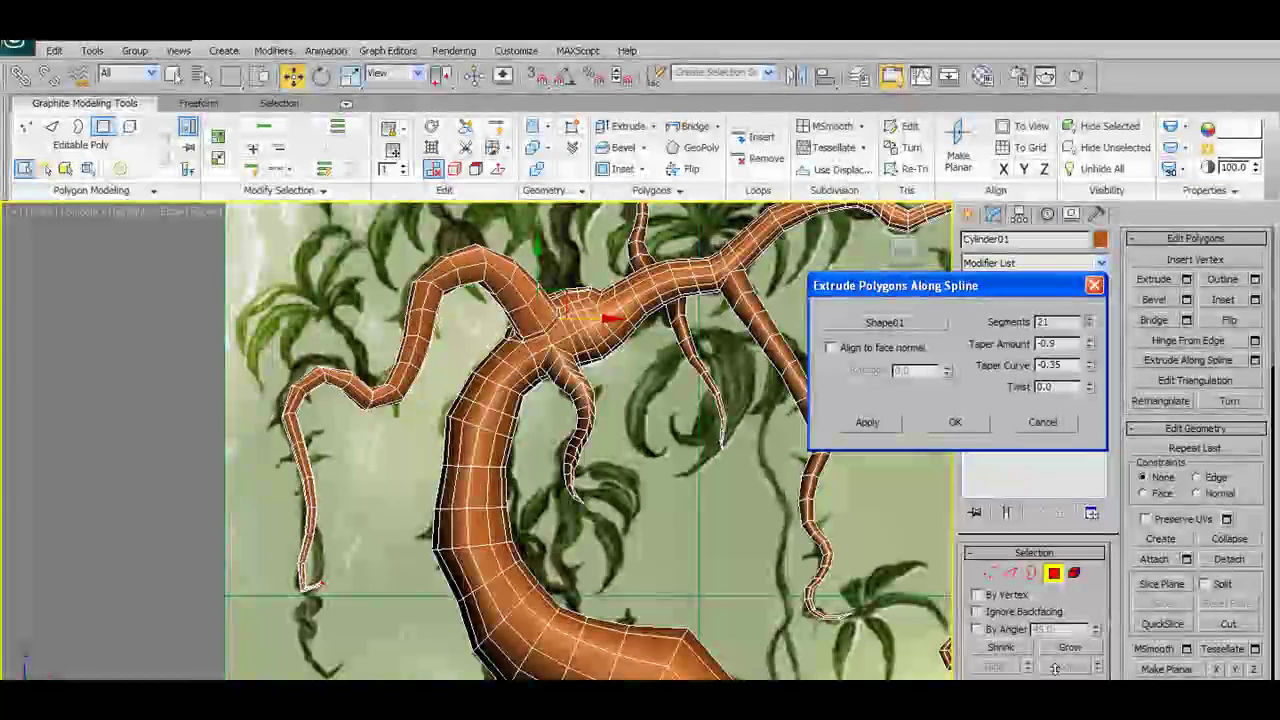
drag(1069, 545, 818, 518)
drag(818, 447, 816, 326)
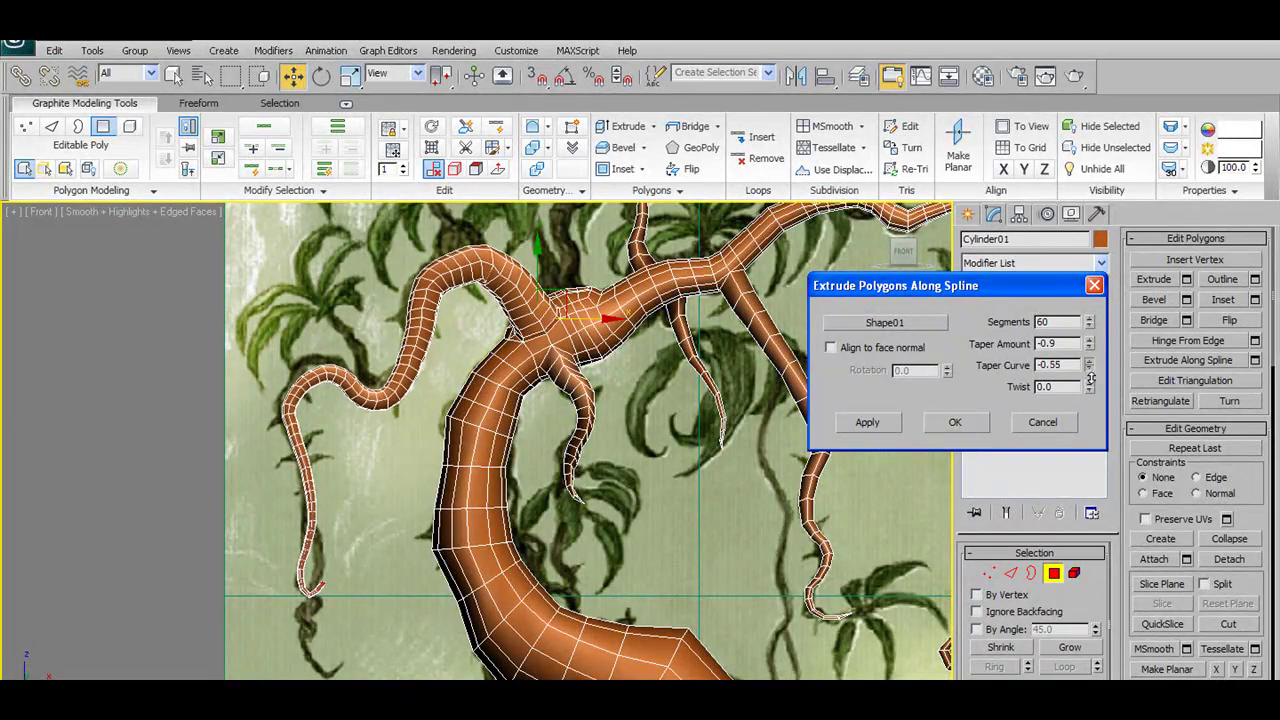
drag(1089, 365, 1089, 400)
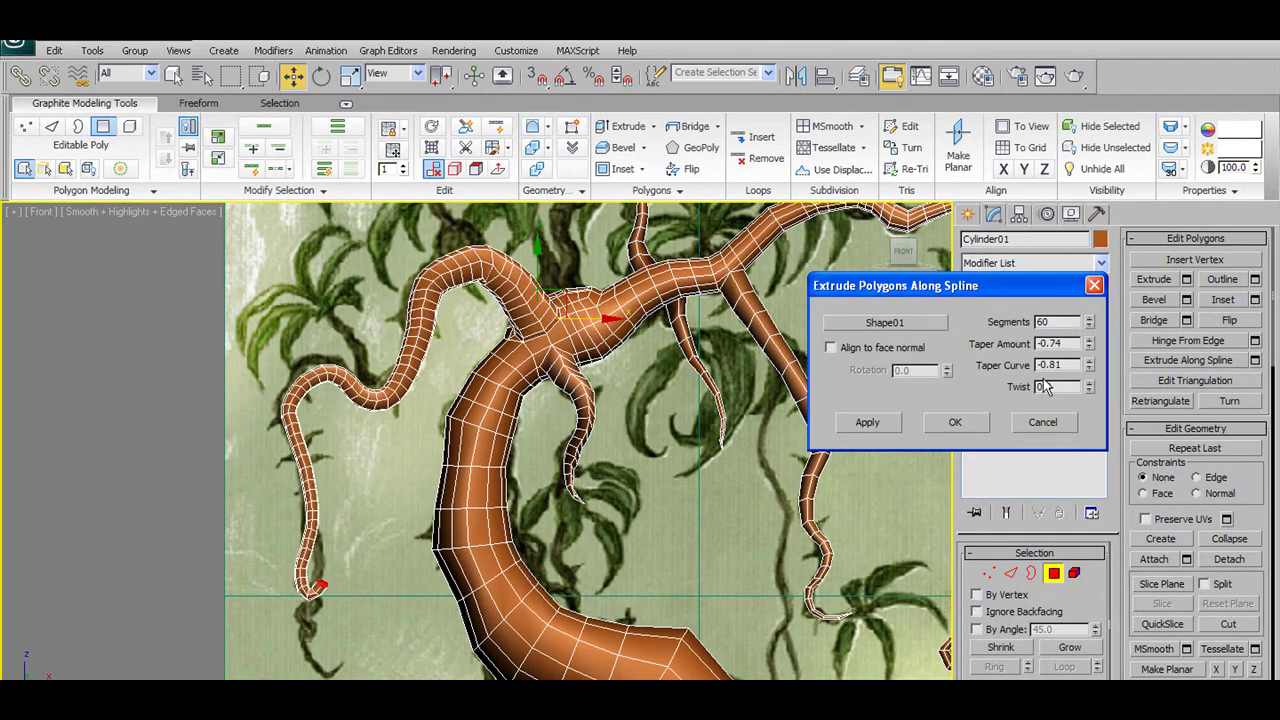
click(965, 424)
scroll(600, 462, up, 3)
mouse_move(598, 470)
alt+middle_down()
mouse_move(816, 463)
mouse_move(806, 471)
mouse_move(837, 437)
mouse_move(808, 443)
mouse_move(820, 446)
alt+middle_up()
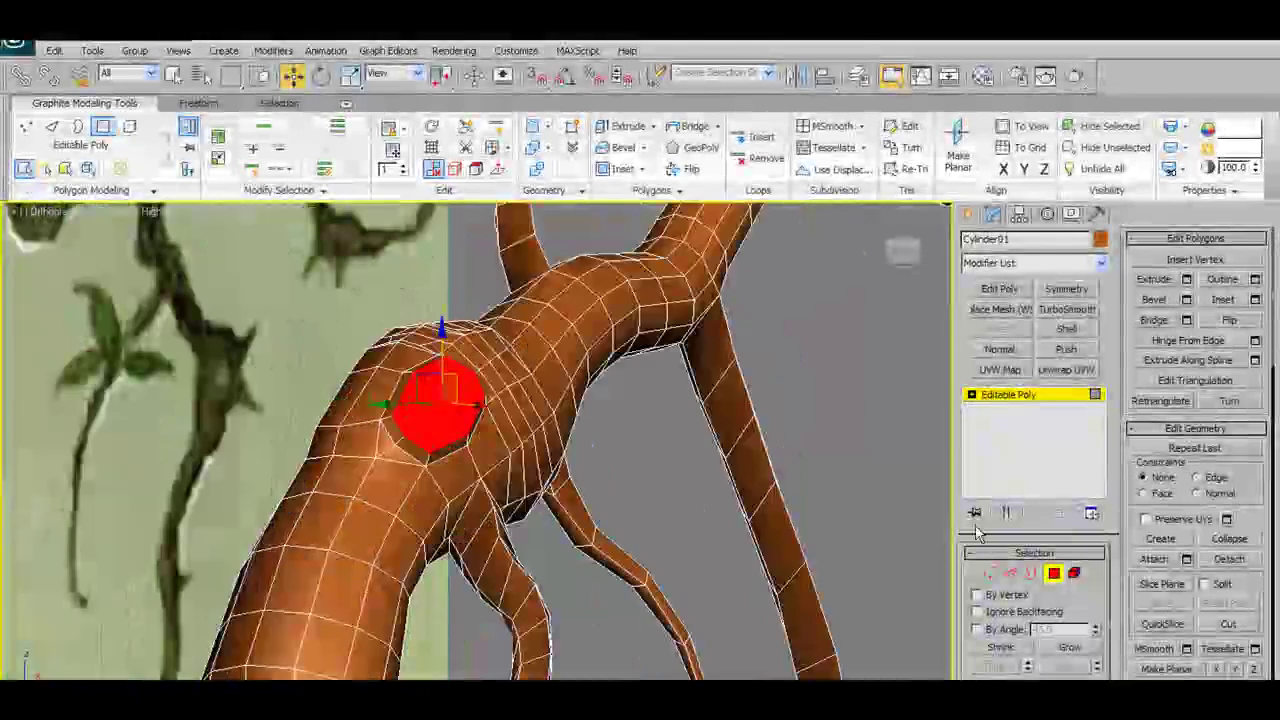
Exit polygon level, switch to the Left view, and select Shape01
click(1055, 574)
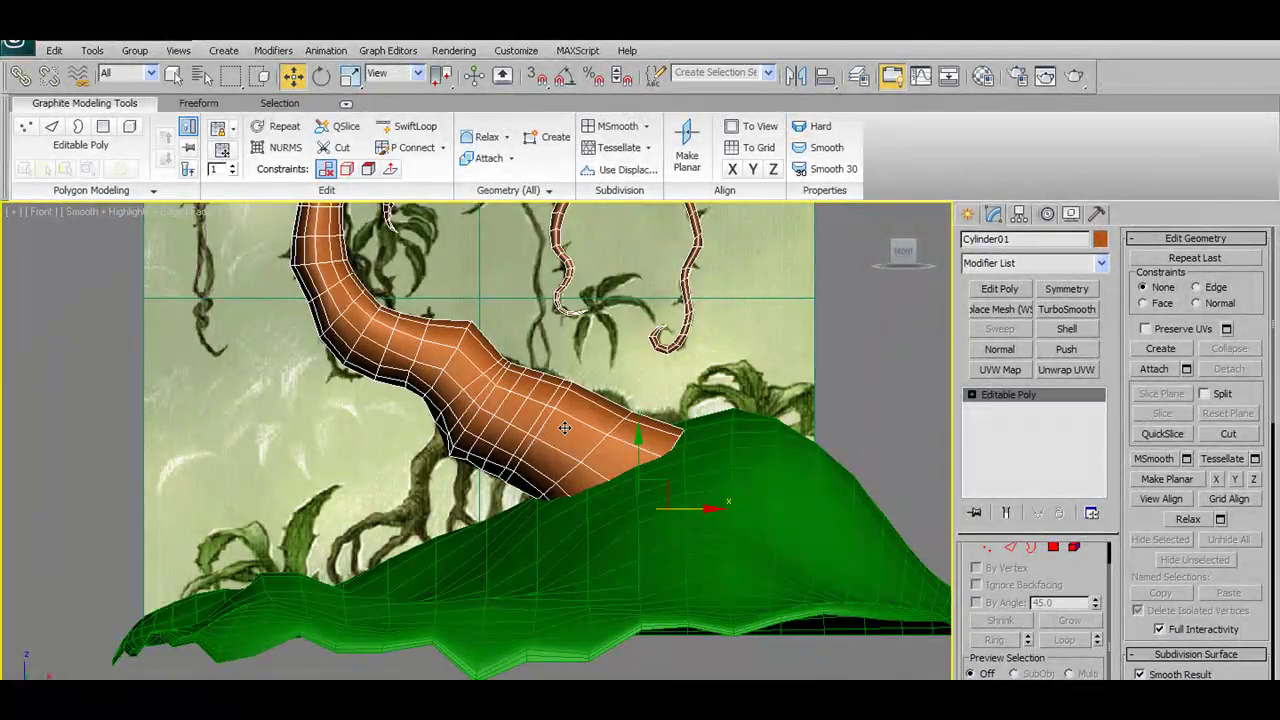
key(l)
scroll(543, 583, down, 3)
scroll(528, 509, down, 3)
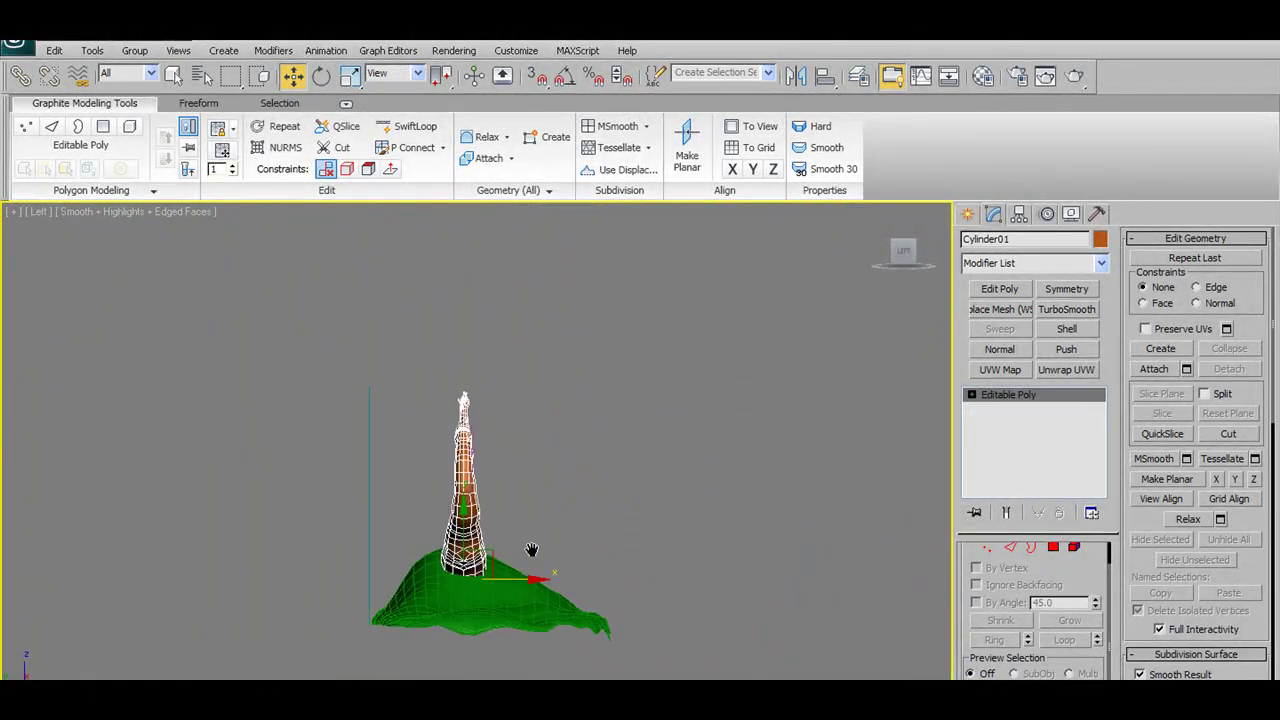
scroll(513, 481, up, 8)
middle_drag(513, 481, 515, 521)
scroll(511, 446, up, 3)
scroll(513, 446, up, 2)
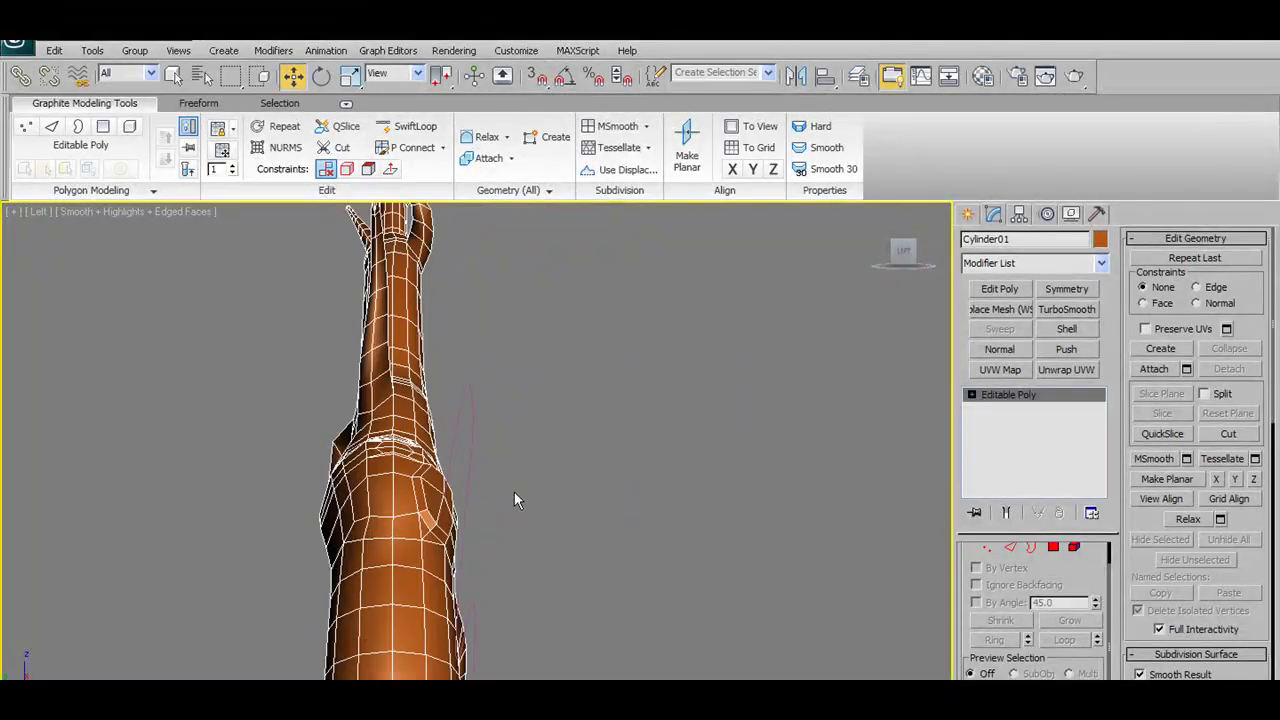
scroll(510, 446, up, 3)
click(467, 345)
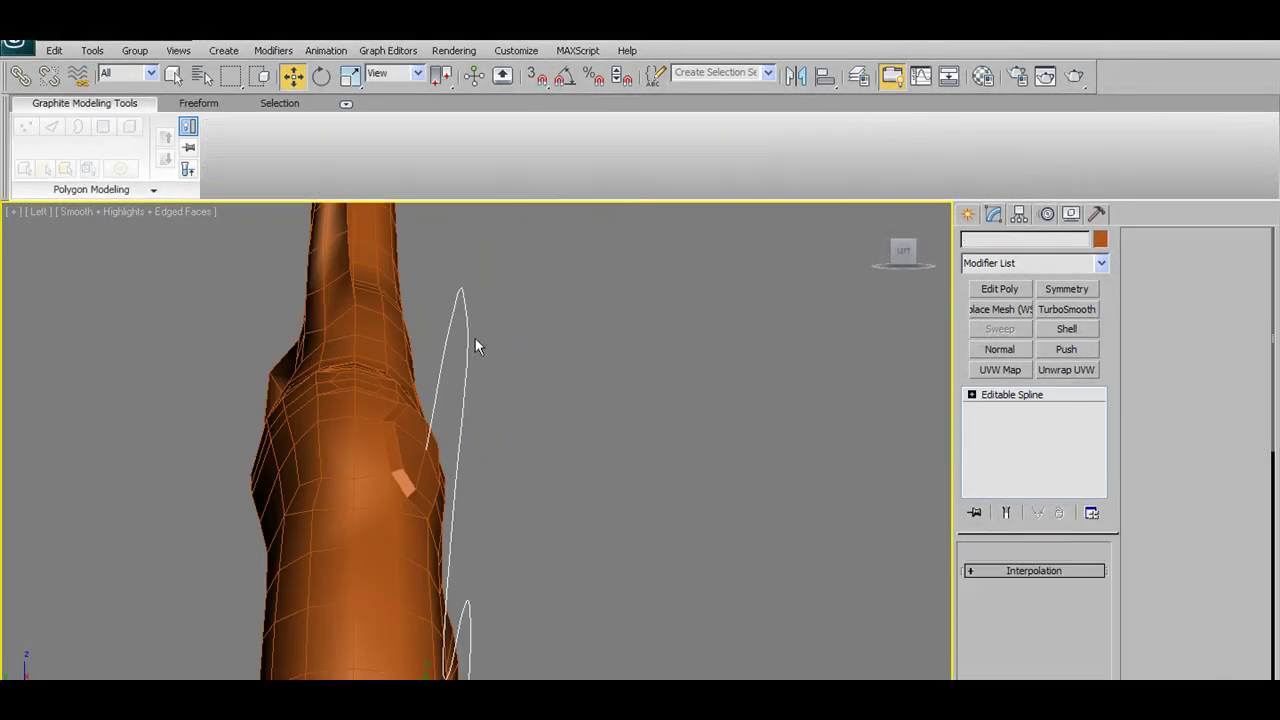
scroll(475, 357, down, 2)
scroll(475, 357, down, 2)
Rotate Shape01 about 45° in the Left view and move it left beside the trunk junction
click(321, 78)
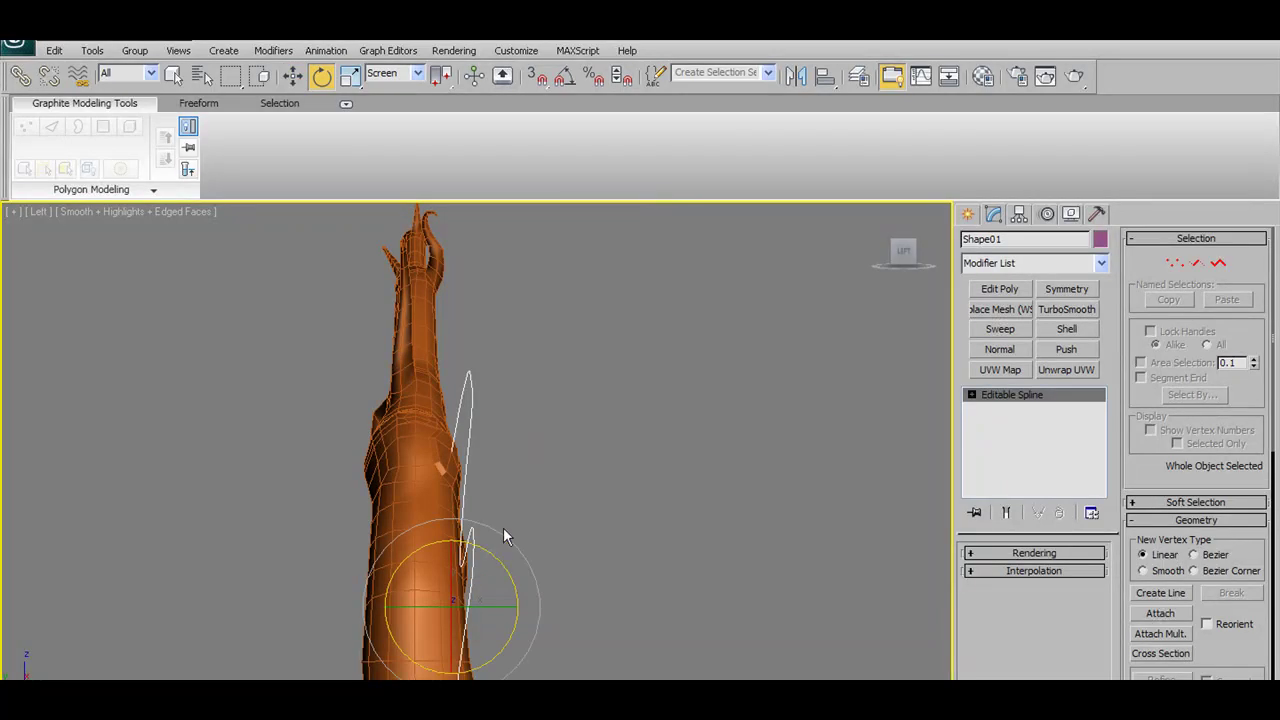
middle_drag(503, 534, 510, 473)
mouse_move(484, 472)
mouse_down()
mouse_move(528, 473)
mouse_move(456, 467)
mouse_up()
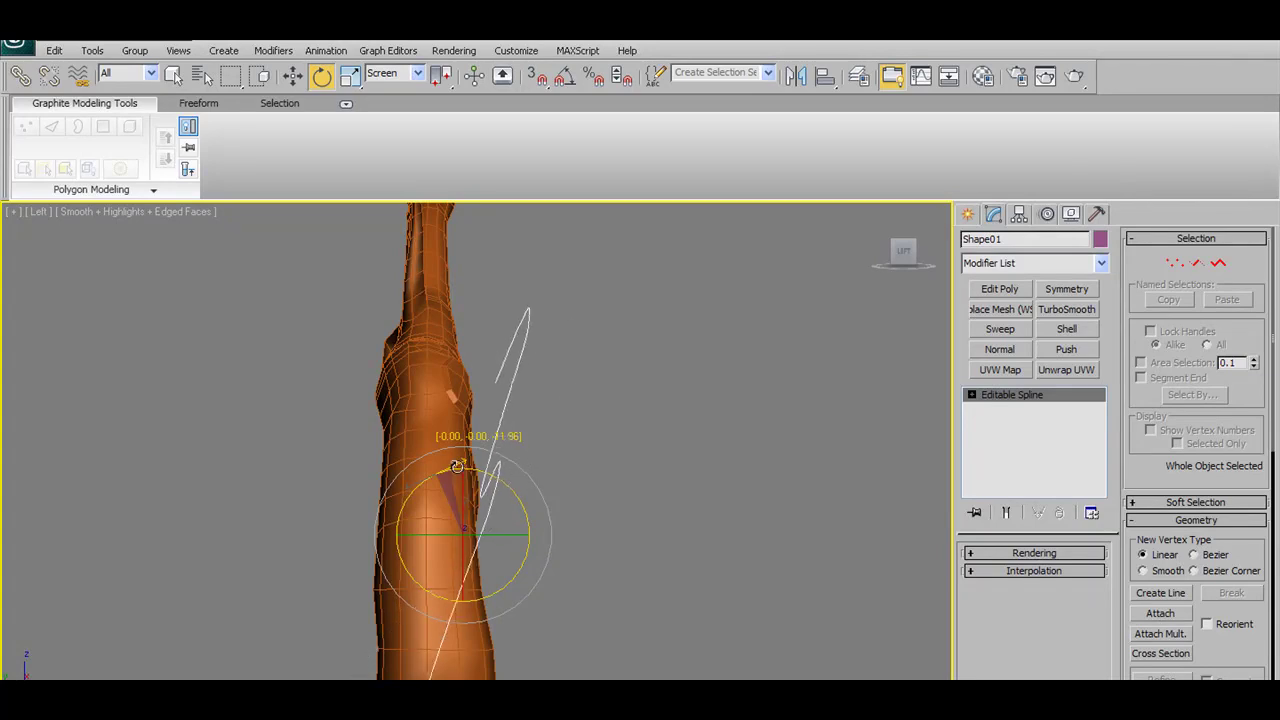
drag(456, 467, 518, 361)
key(w)
drag(490, 506, 427, 497)
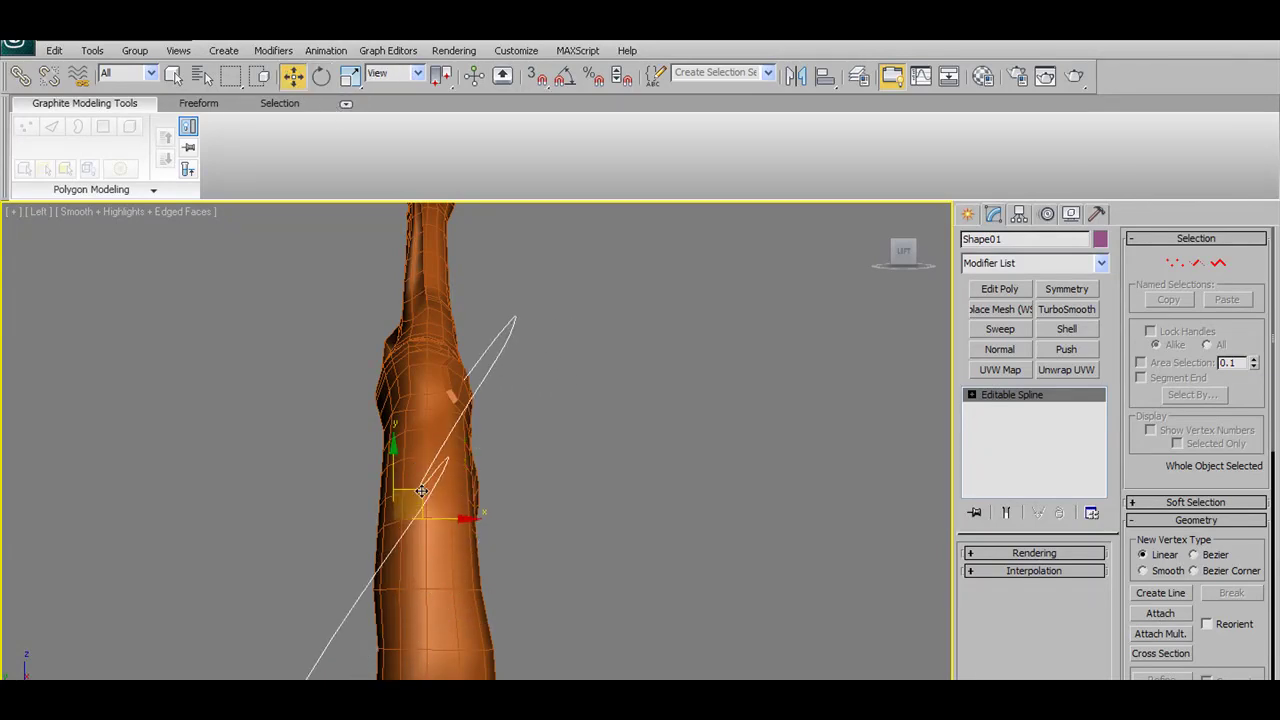
mouse_move(427, 497)
alt+middle_down()
mouse_move(266, 506)
mouse_move(440, 485)
mouse_move(457, 471)
mouse_move(447, 459)
mouse_move(474, 446)
mouse_move(414, 460)
mouse_move(443, 471)
alt+middle_up()
scroll(443, 471, down, 3)
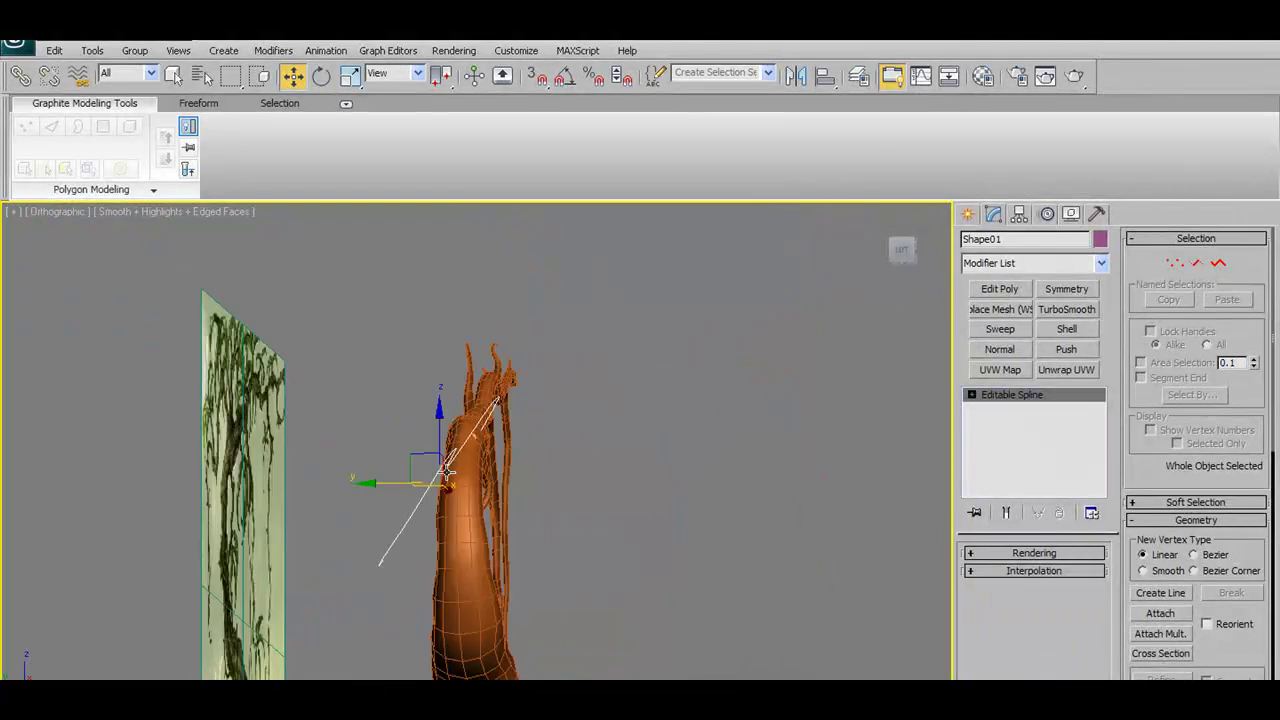
click(1174, 262)
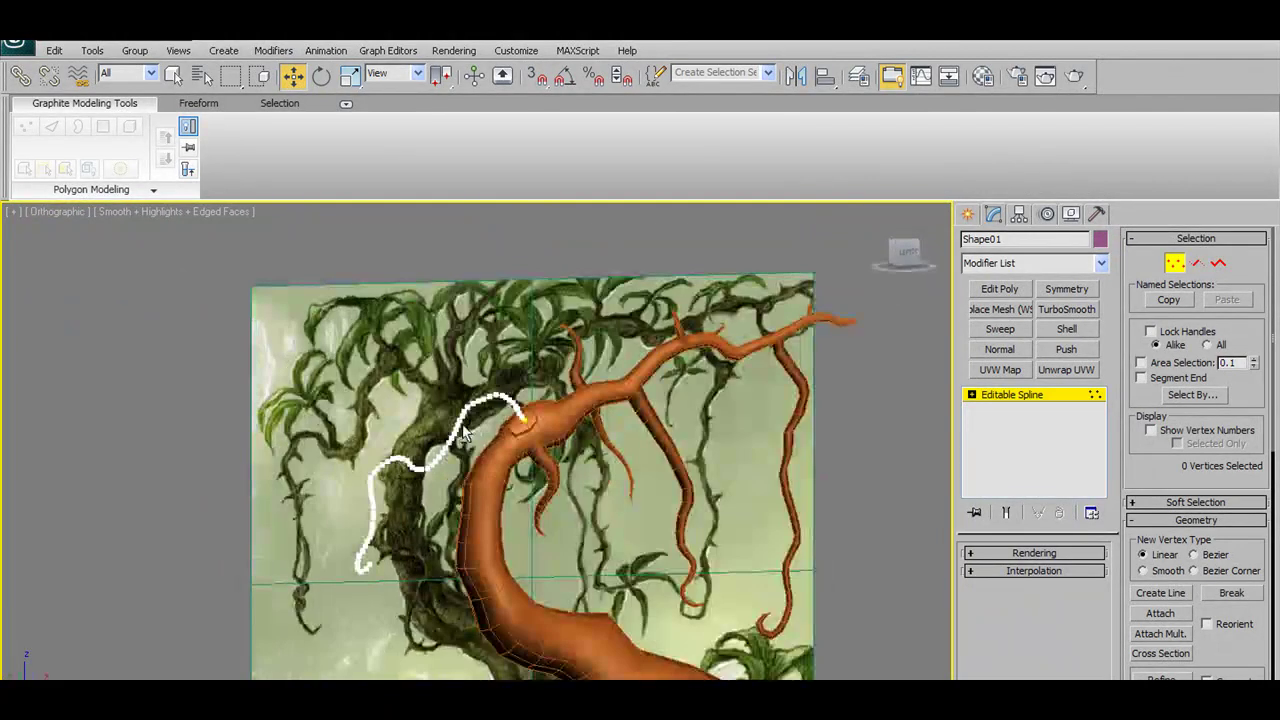
Turn on Use Soft Selection for the curve's vertices and widen the falloff
alt+middle_drag(742, 335, 620, 350)
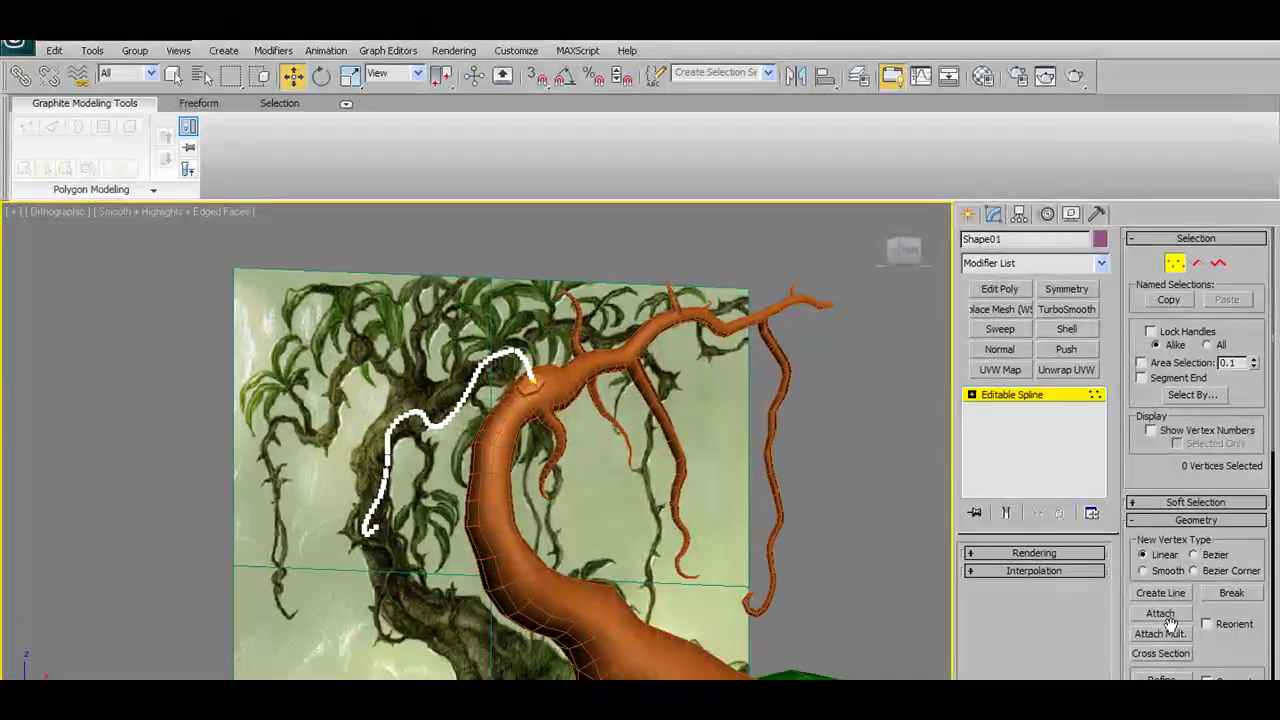
click(1154, 502)
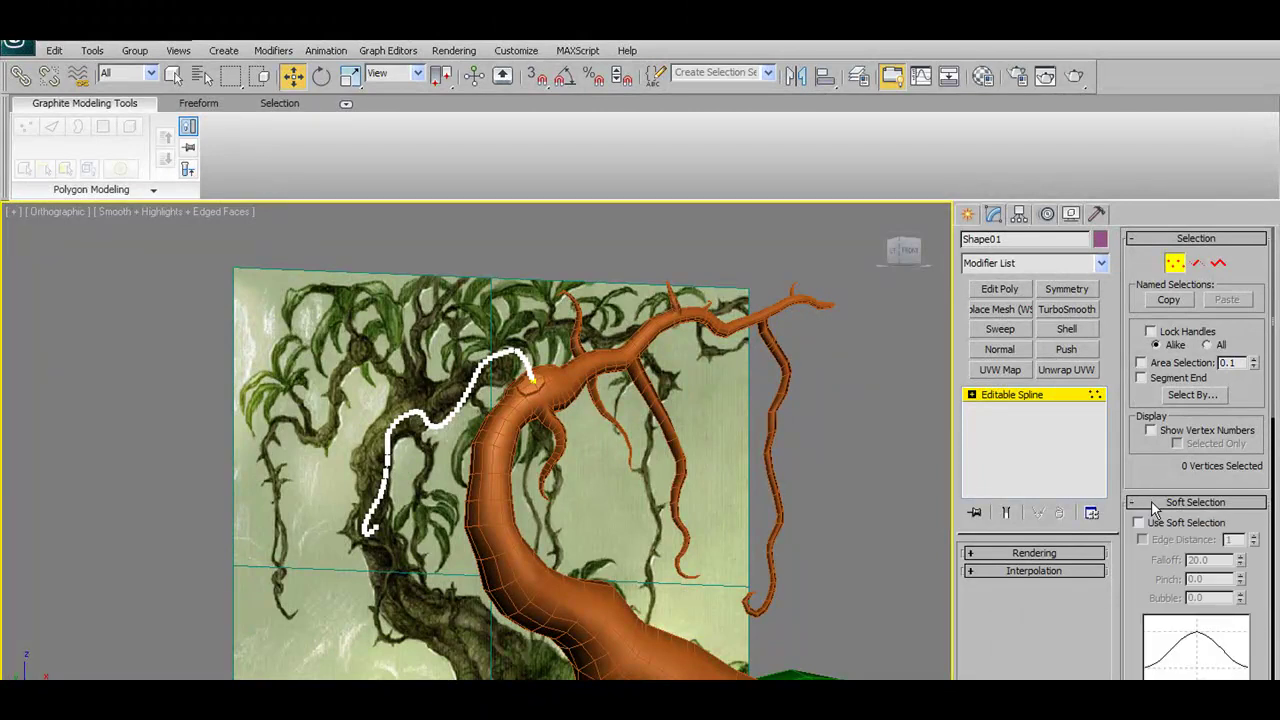
click(1138, 522)
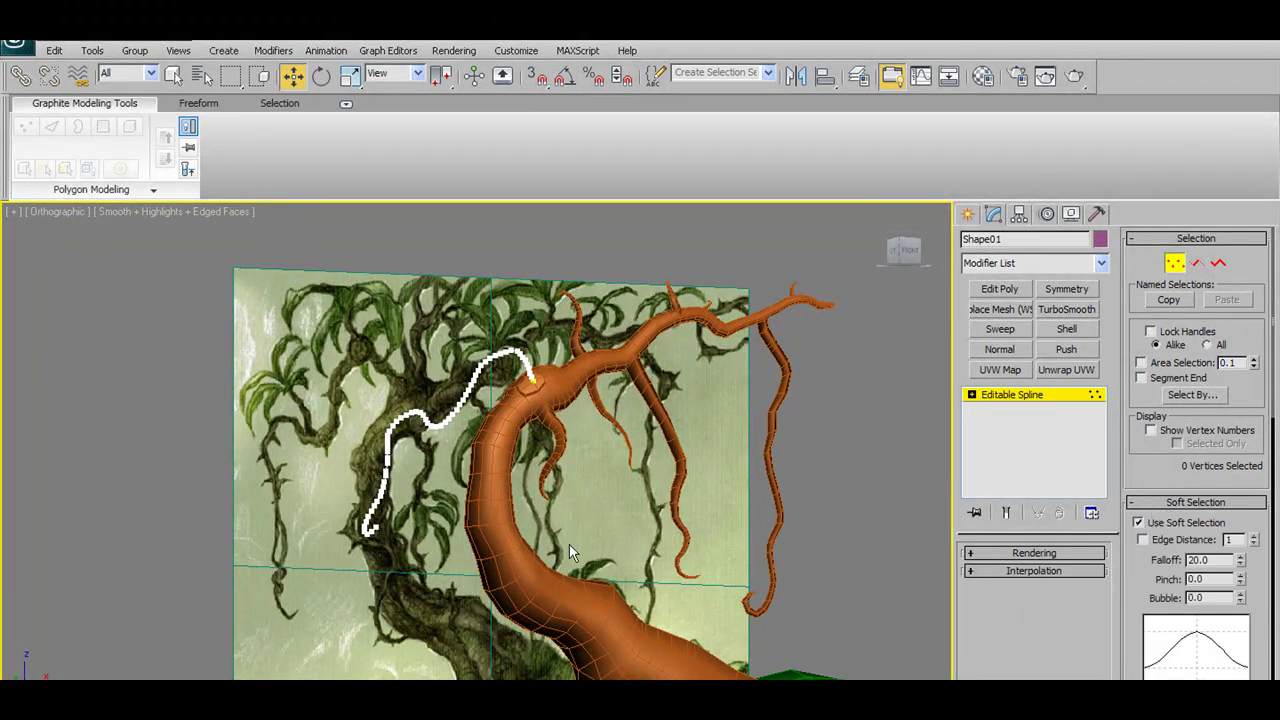
mouse_move(578, 540)
alt+middle_down()
mouse_move(642, 557)
mouse_move(575, 549)
alt+middle_up()
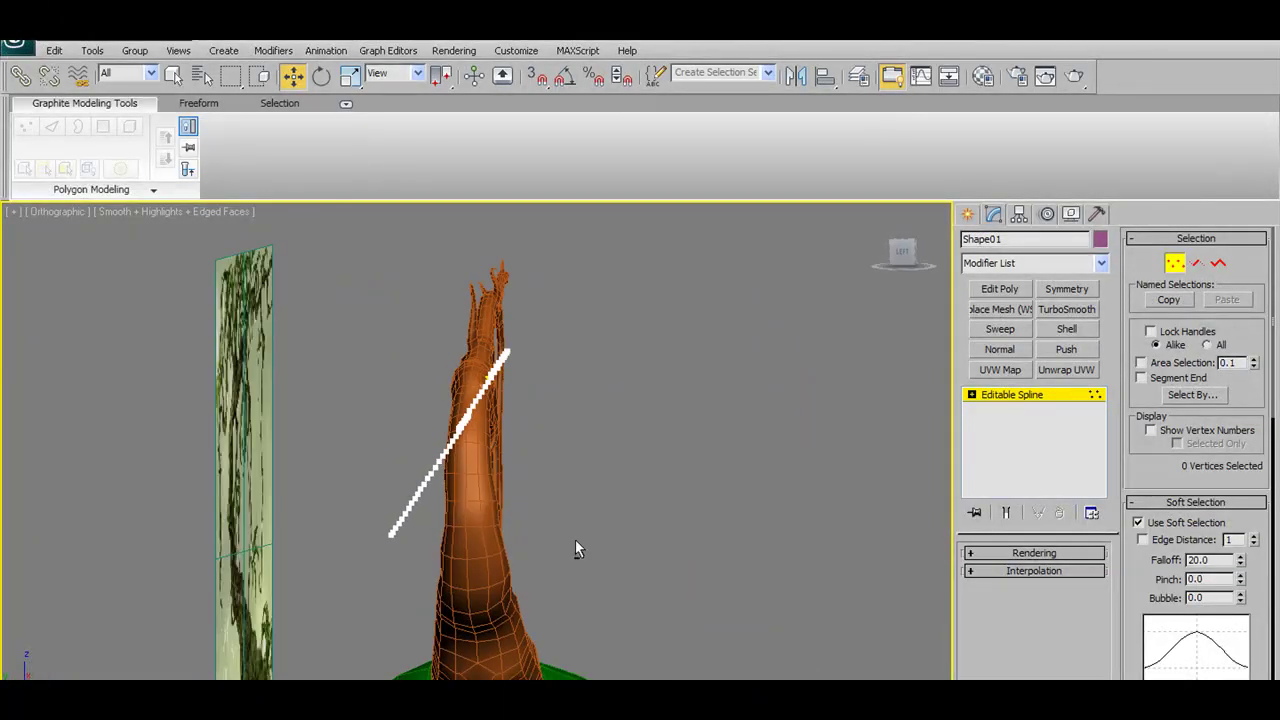
drag(375, 490, 499, 624)
mouse_move(499, 624)
alt+middle_down()
mouse_move(682, 463)
mouse_move(800, 480)
alt+middle_up()
drag(1245, 568, 1256, 479)
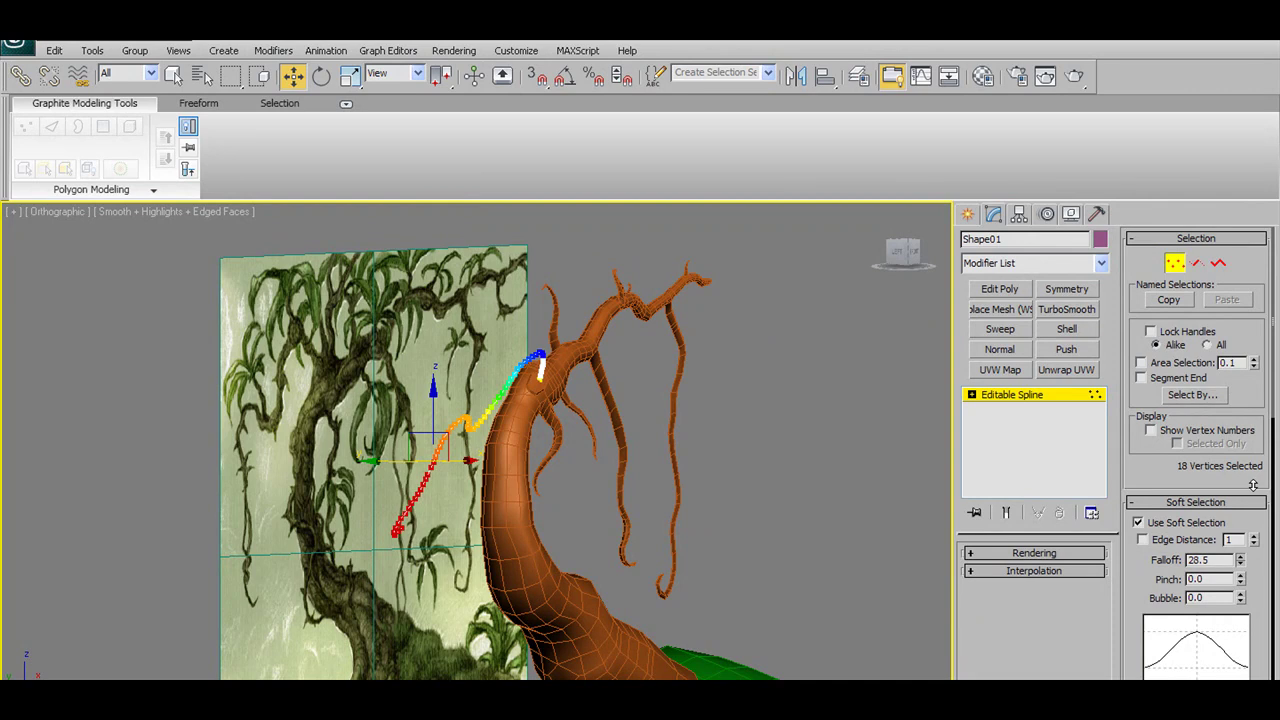
click(376, 507)
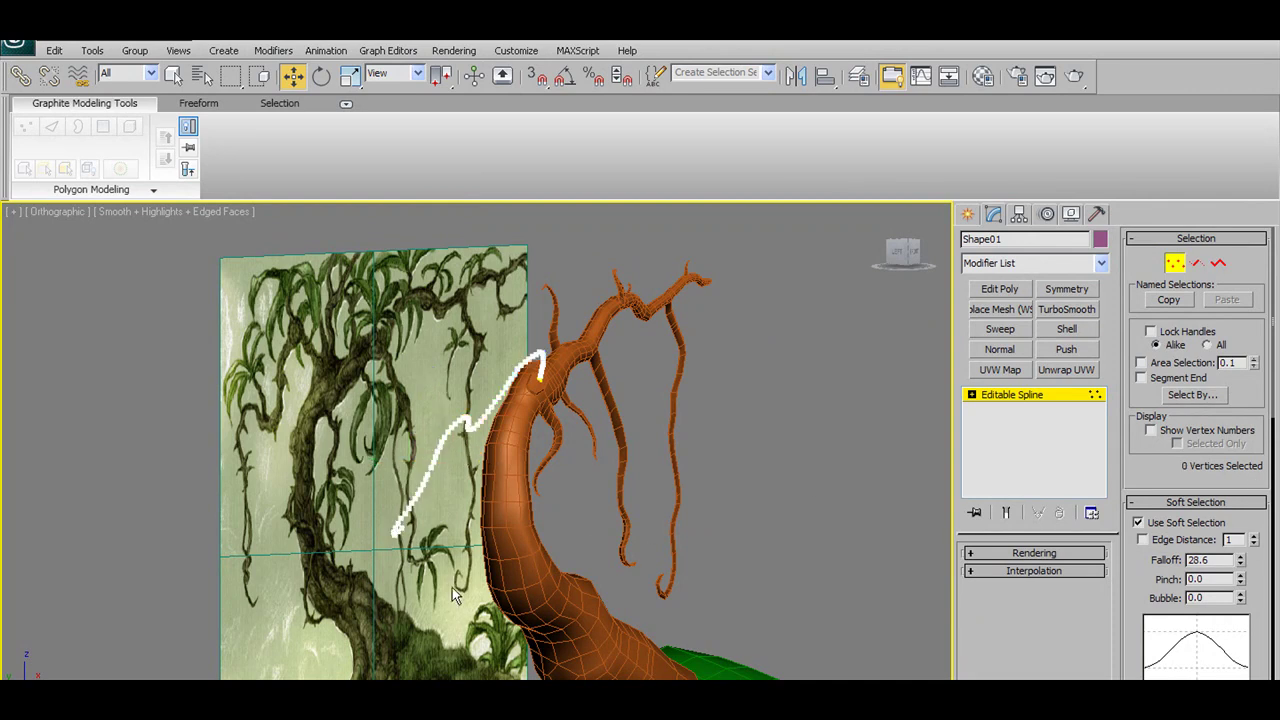
Pull the lower 11 curve vertices onto the trunk
drag(462, 563, 465, 566)
drag(351, 527, 457, 543)
mouse_move(457, 543)
alt+middle_down()
mouse_move(523, 526)
mouse_move(505, 538)
alt+middle_up()
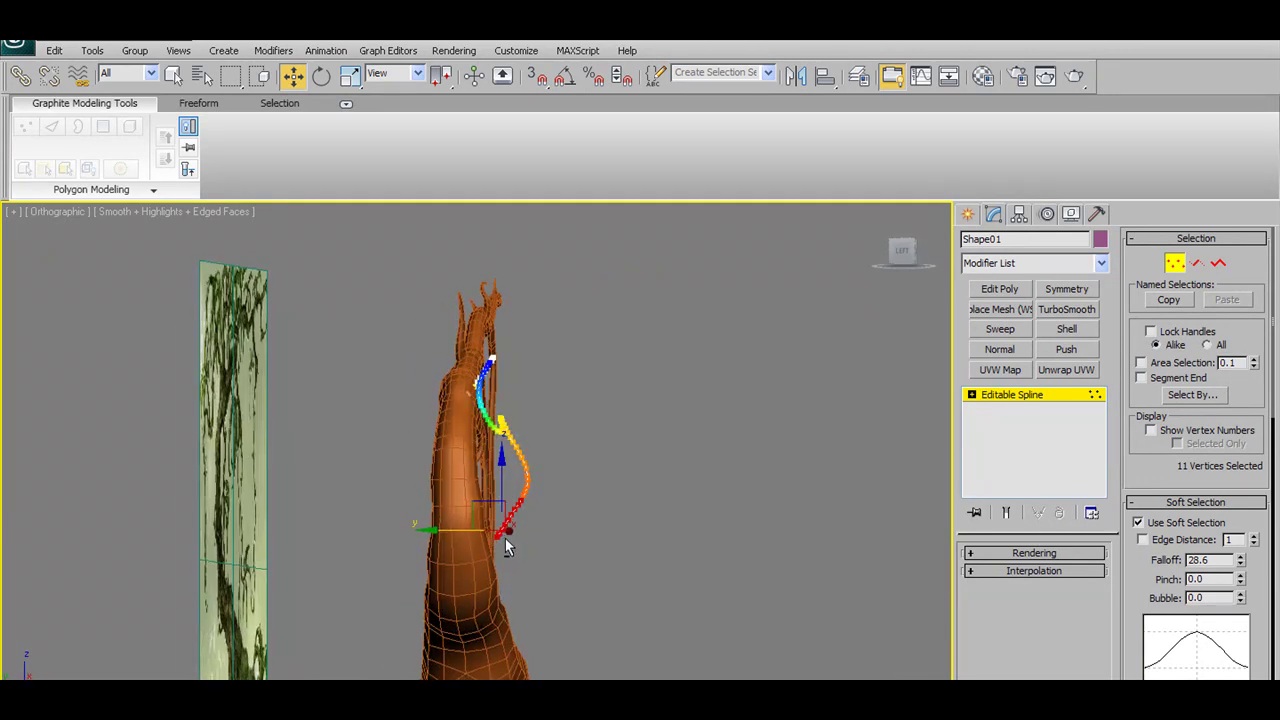
click(548, 446)
Shrink the falloff to 7.5 and bend the curve's top end back toward the junction
mouse_move(548, 446)
alt+middle_down()
mouse_move(555, 461)
mouse_move(536, 470)
mouse_move(558, 445)
mouse_move(560, 394)
alt+middle_up()
scroll(557, 446, up, 3)
drag(572, 299, 505, 346)
drag(1240, 563, 1242, 585)
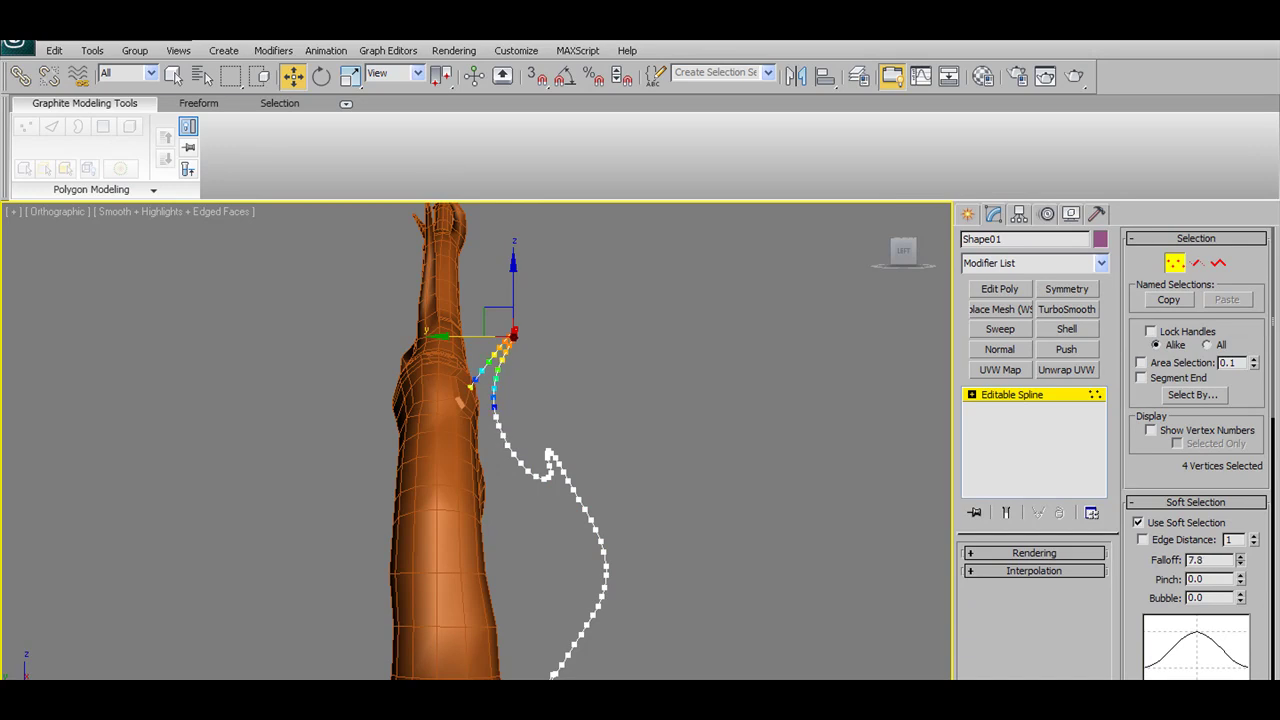
drag(502, 307, 518, 318)
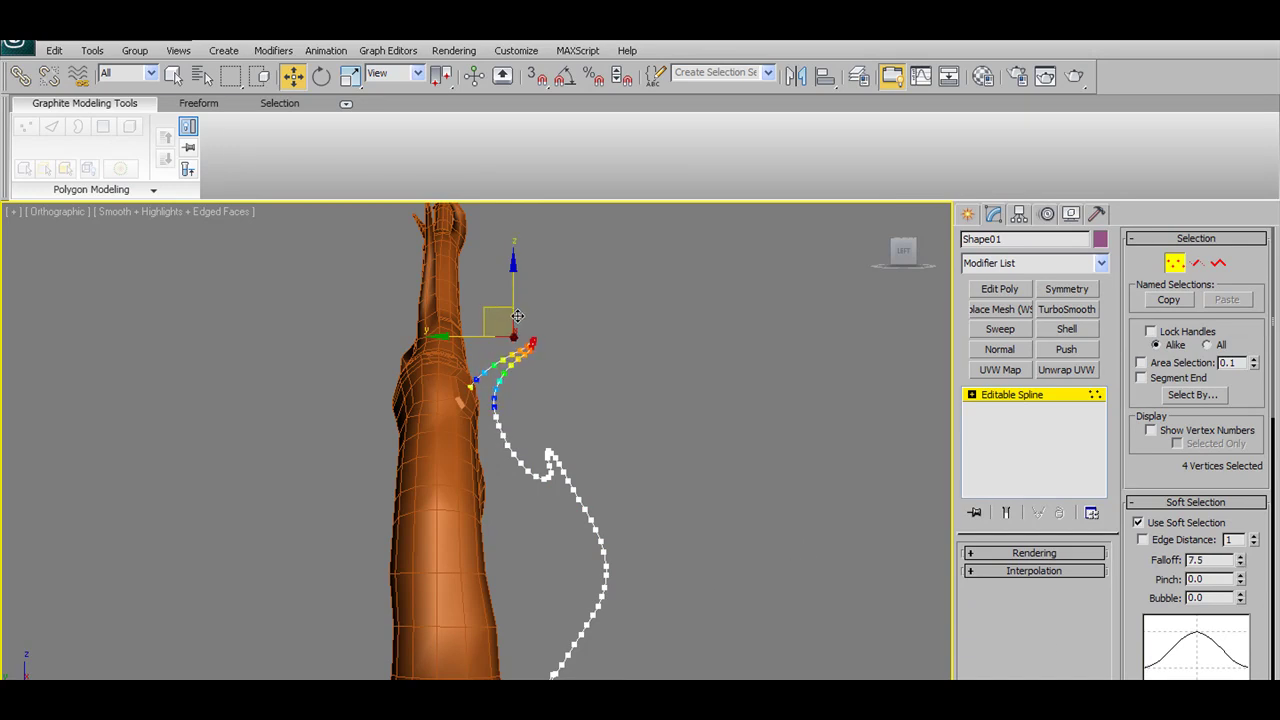
alt+middle_drag(517, 316, 1120, 340)
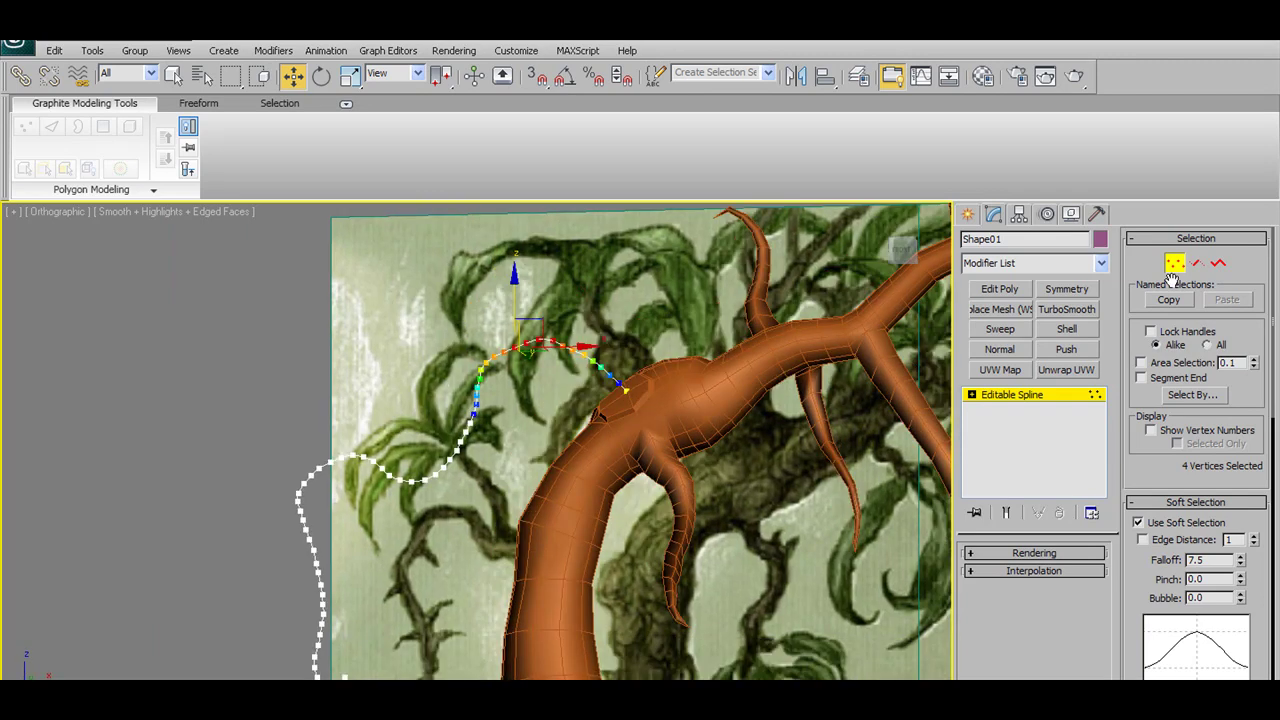
click(1176, 263)
key(f)
scroll(326, 466, down, 3)
Extrude a trunk polygon along Shape01 with Extrude Along Spline
scroll(340, 464, down, 2)
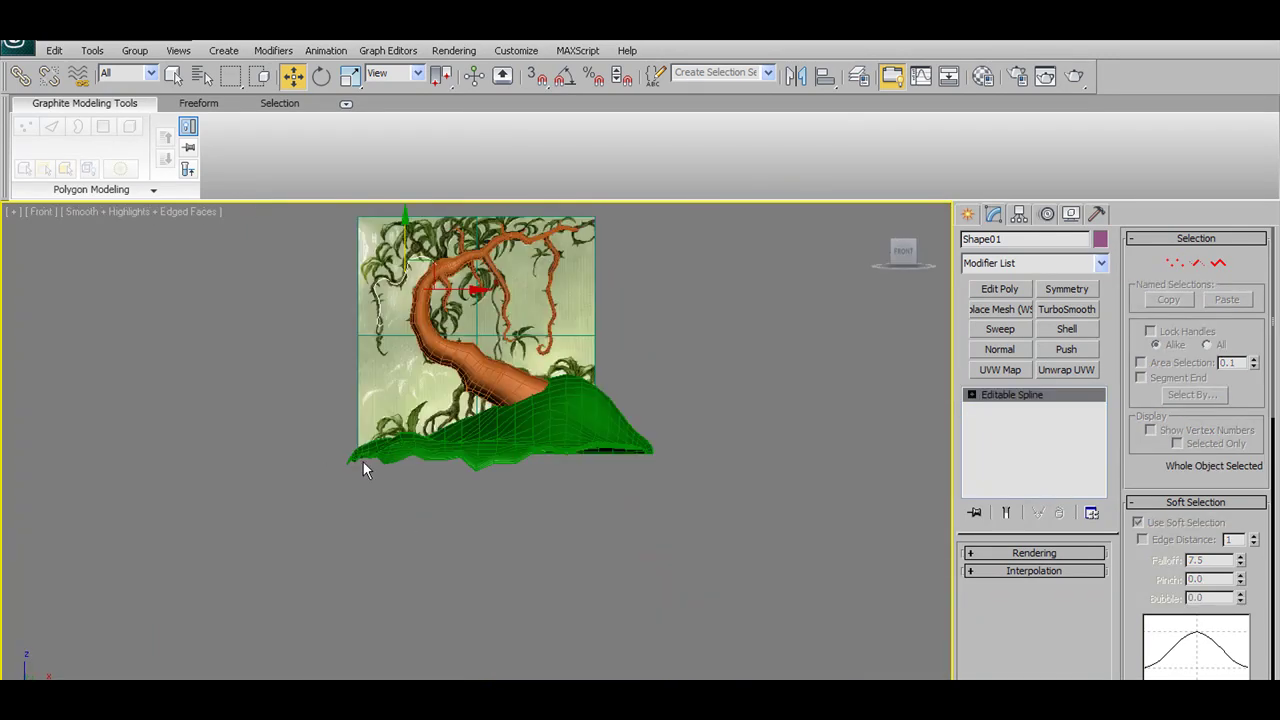
middle_drag(363, 462, 420, 596)
scroll(431, 440, up, 3)
scroll(431, 440, up, 2)
scroll(431, 440, up, 2)
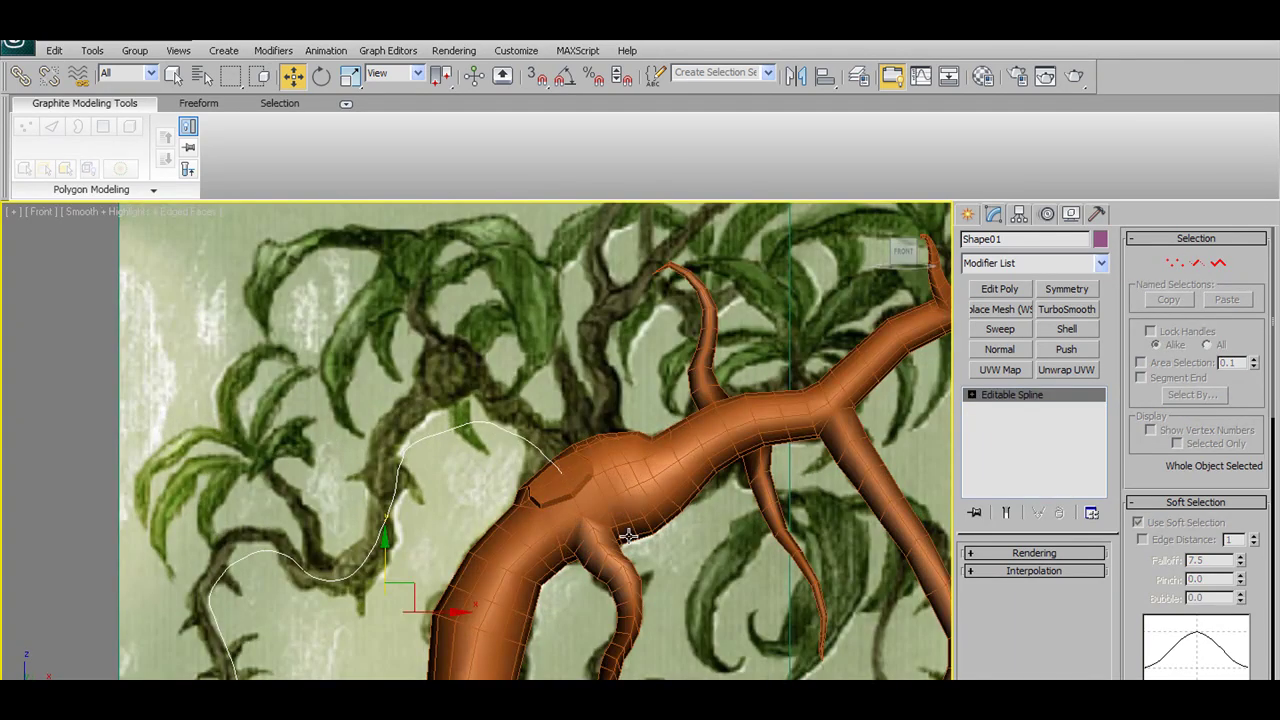
click(643, 500)
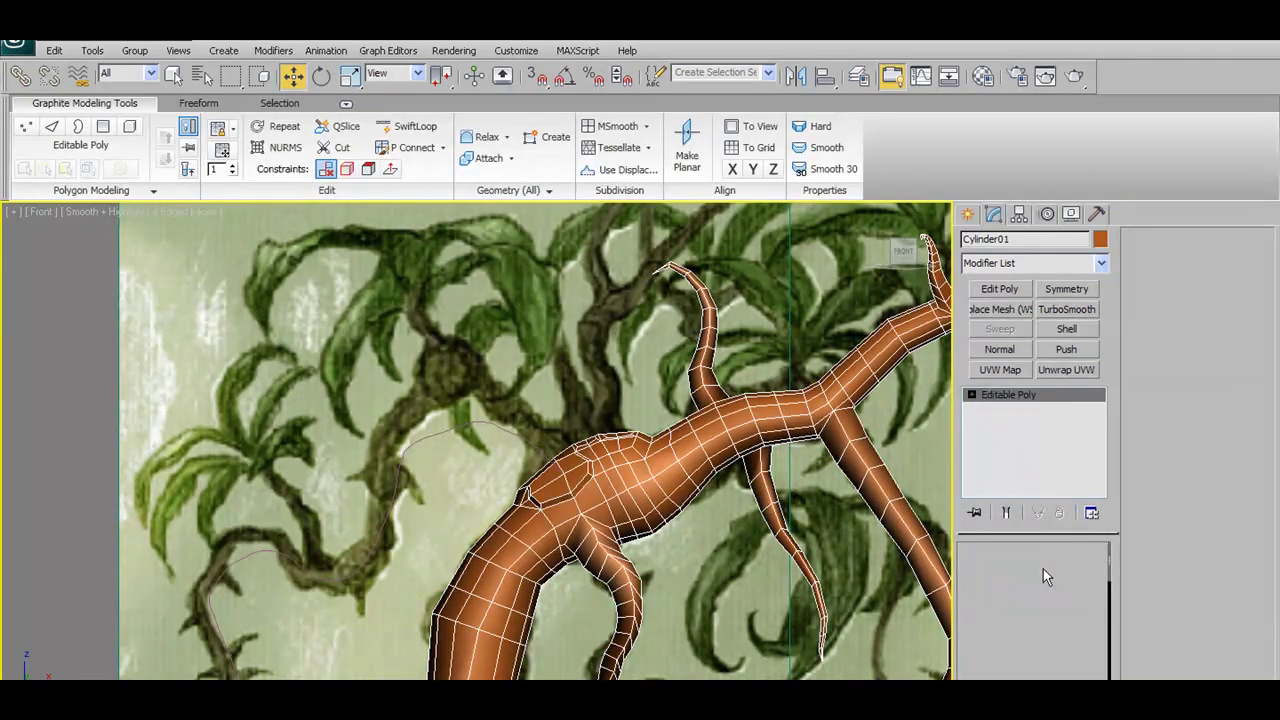
key(4)
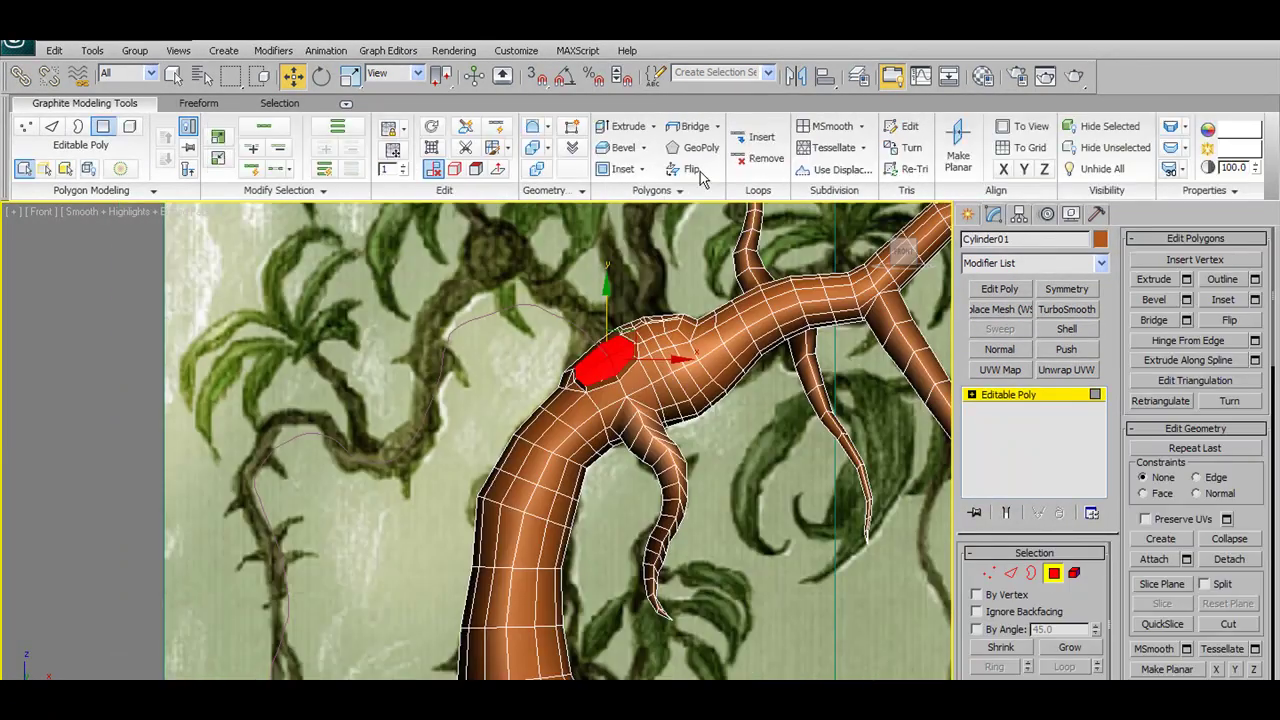
click(683, 193)
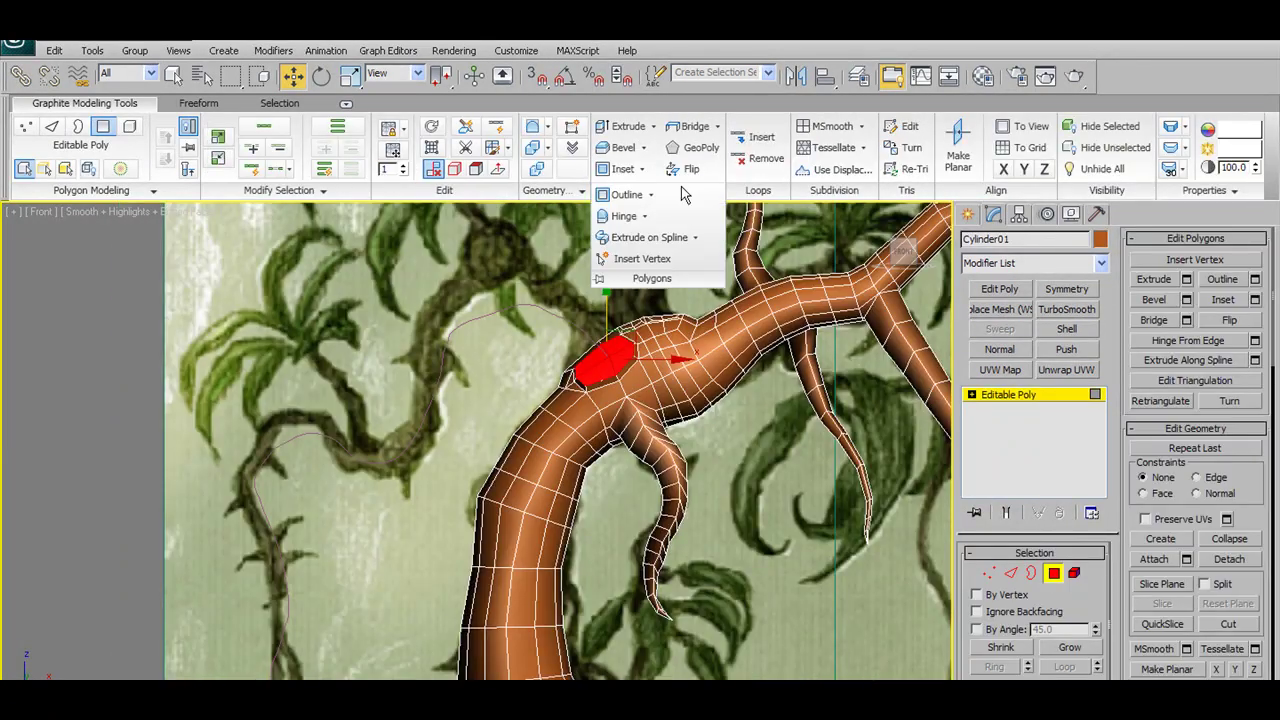
click(695, 237)
Set the branch's Taper Curve to -1.08 and Taper Amount to about -0.7
middle_drag(531, 437, 501, 334)
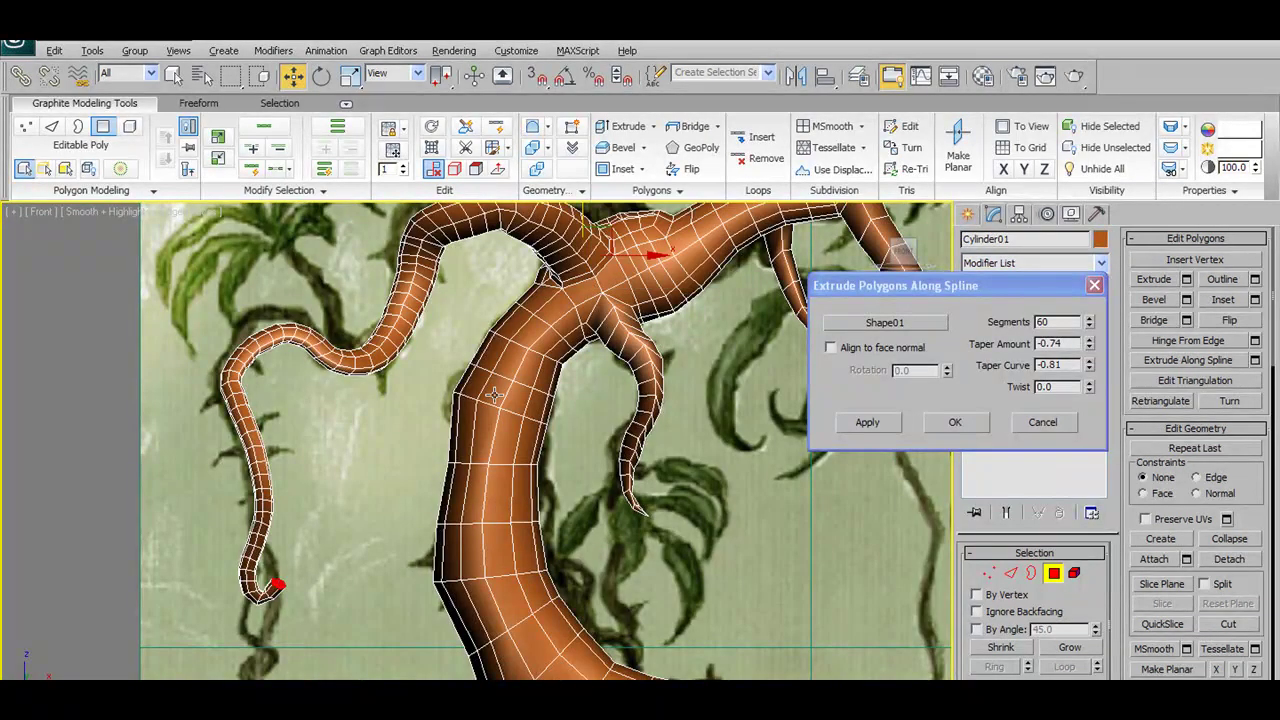
alt+middle_drag(493, 395, 619, 438)
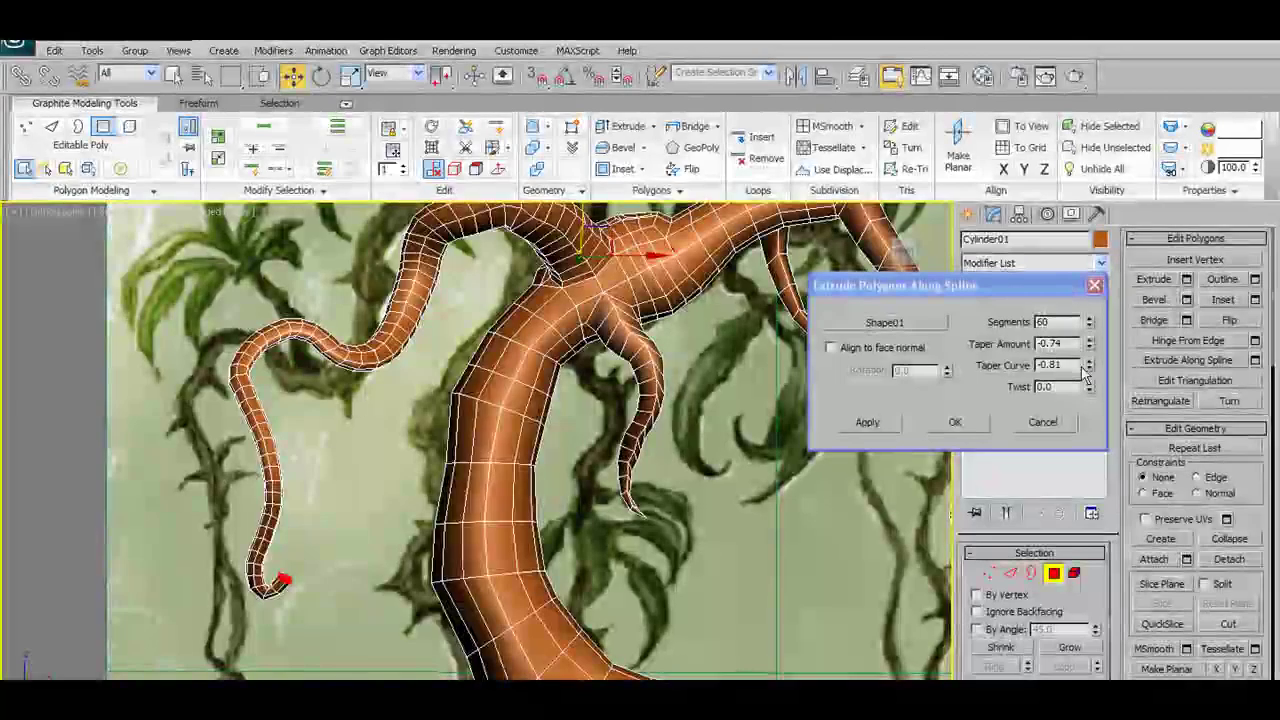
click(1091, 369)
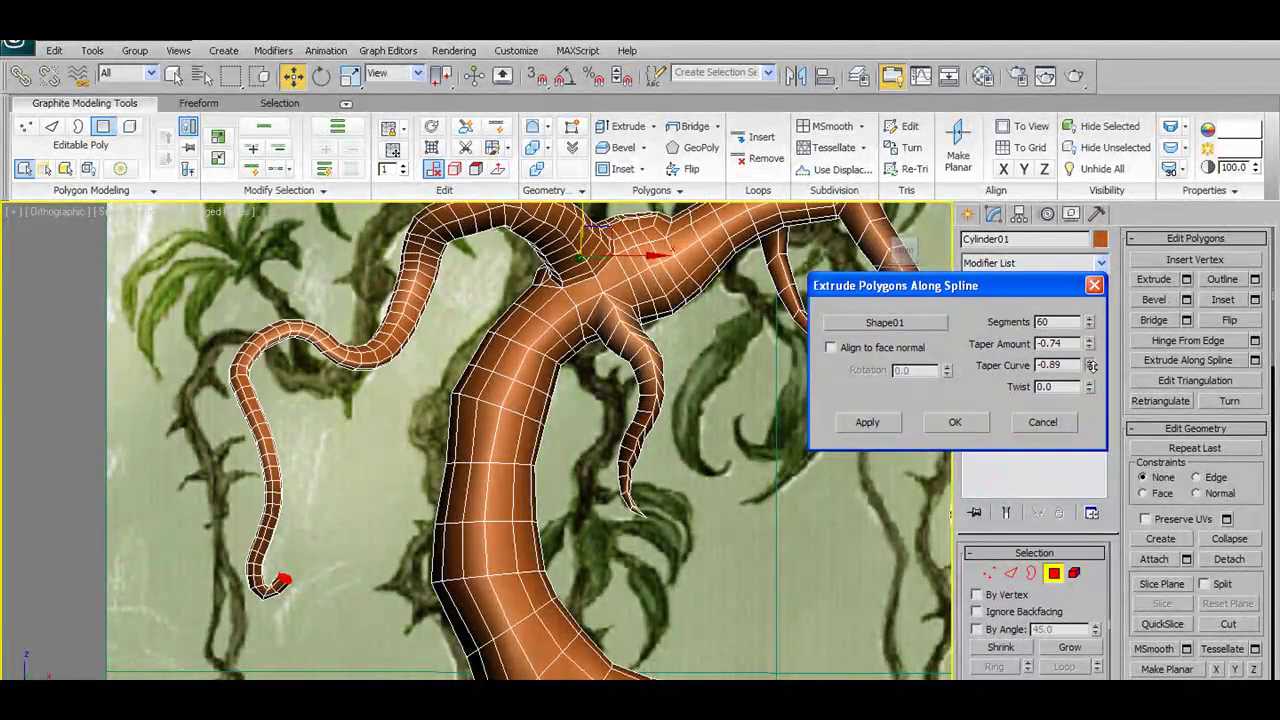
drag(1092, 369, 1094, 393)
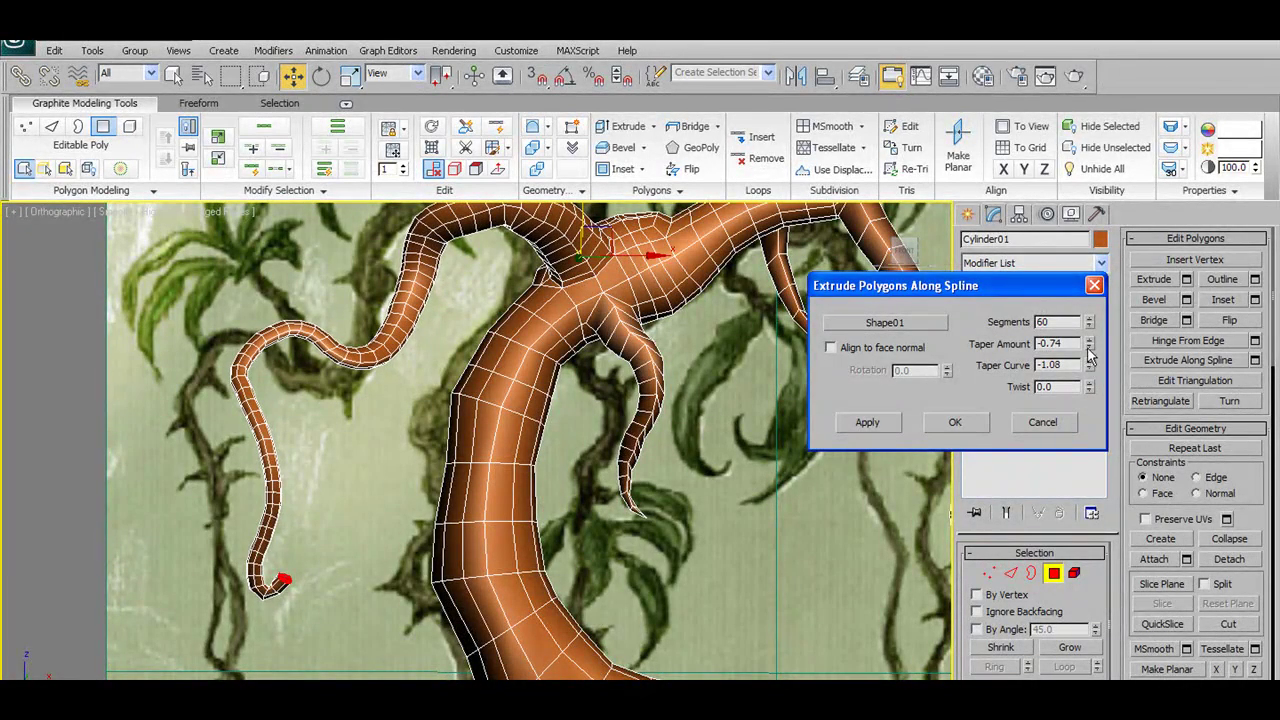
drag(1090, 345, 1089, 343)
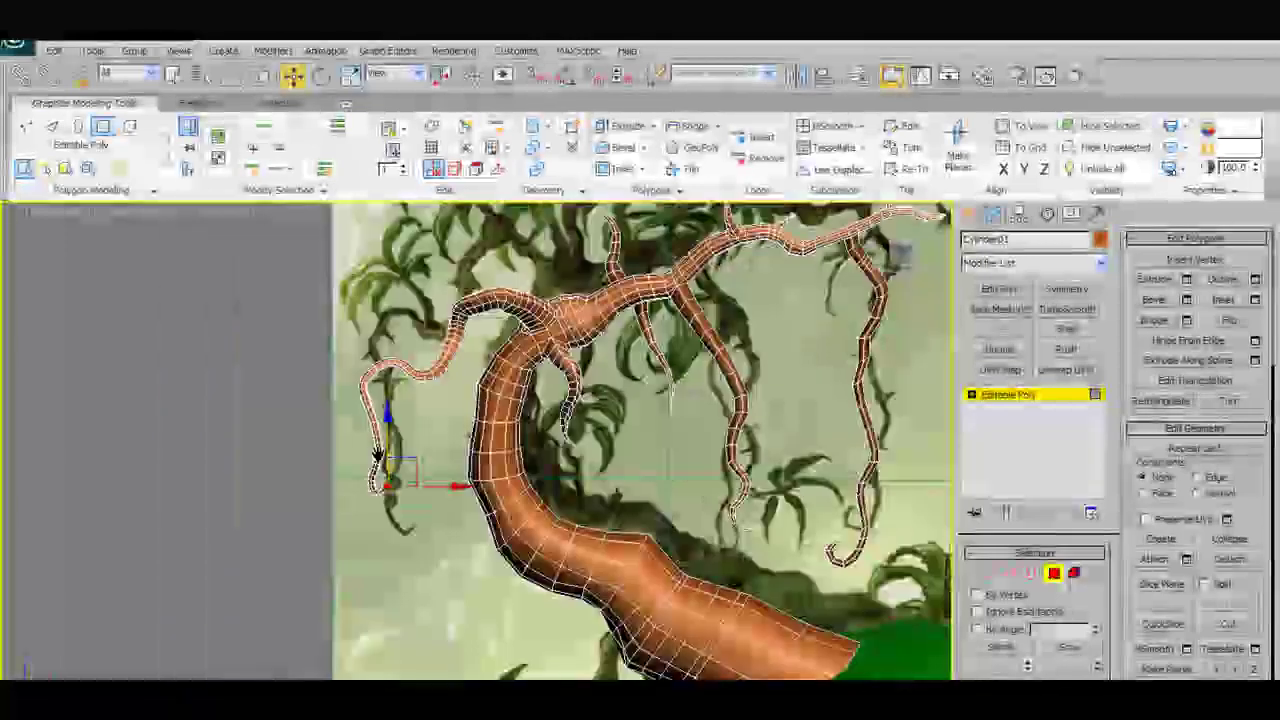
Zoom and orbit around the tree to inspect the new branches
scroll(374, 456, down, 5)
scroll(374, 456, up, 3)
scroll(450, 380, up, 3)
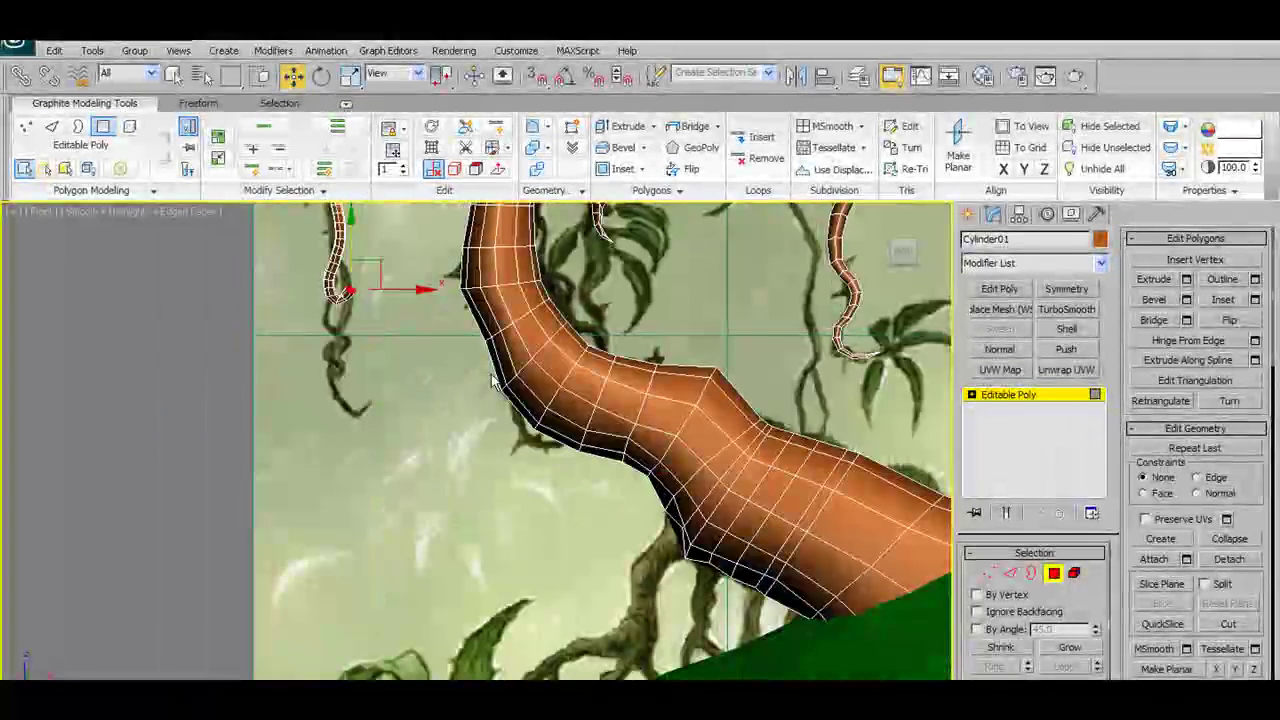
scroll(500, 340, down, 1)
scroll(551, 303, up, 2)
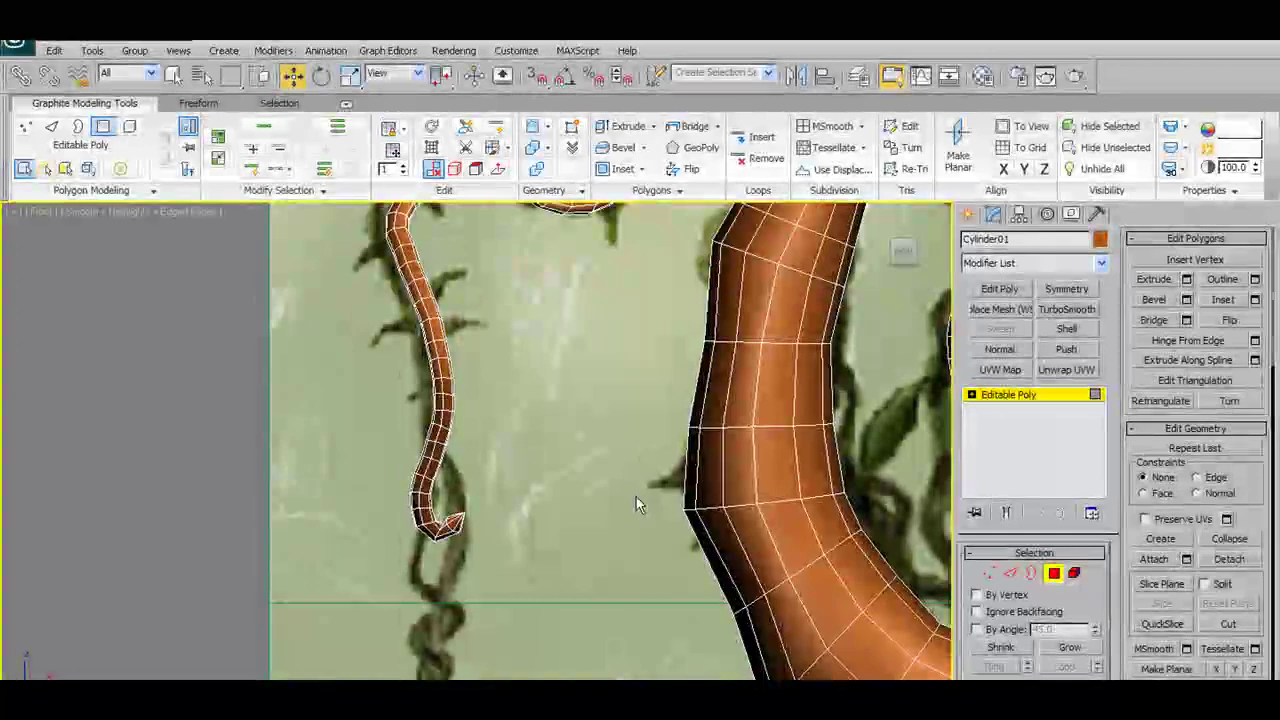
scroll(636, 497, down, 3)
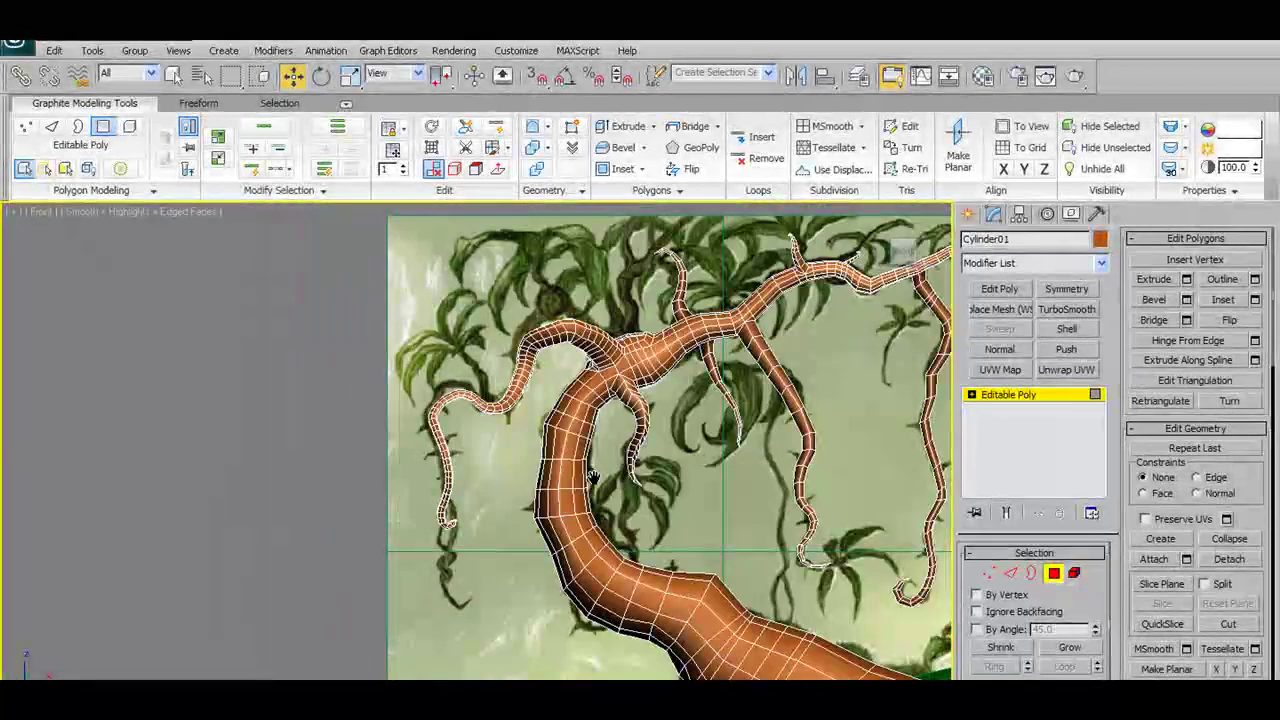
scroll(625, 406, up, 3)
middle_drag(625, 406, 596, 452)
scroll(596, 452, down, 2)
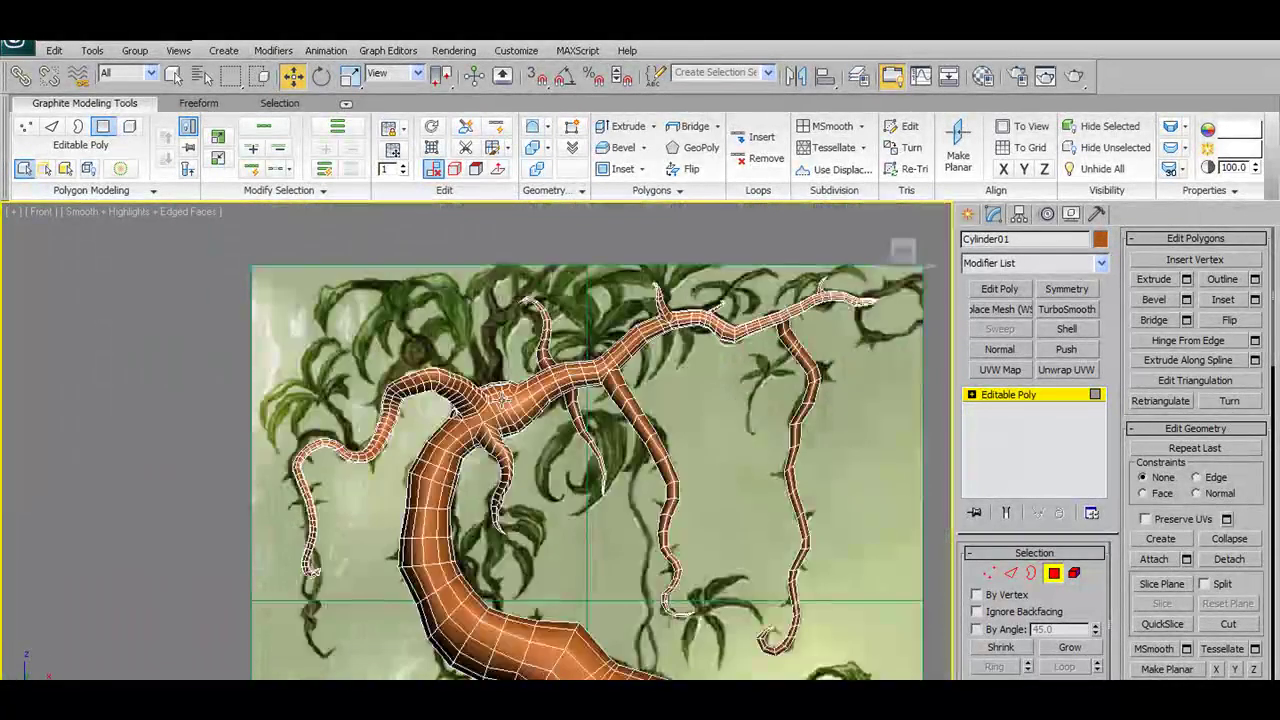
scroll(497, 402, up, 2)
scroll(497, 402, down, 2)
mouse_move(497, 402)
alt+middle_down()
mouse_move(548, 364)
mouse_move(716, 363)
mouse_move(505, 370)
alt+middle_up()
scroll(548, 364, up, 2)
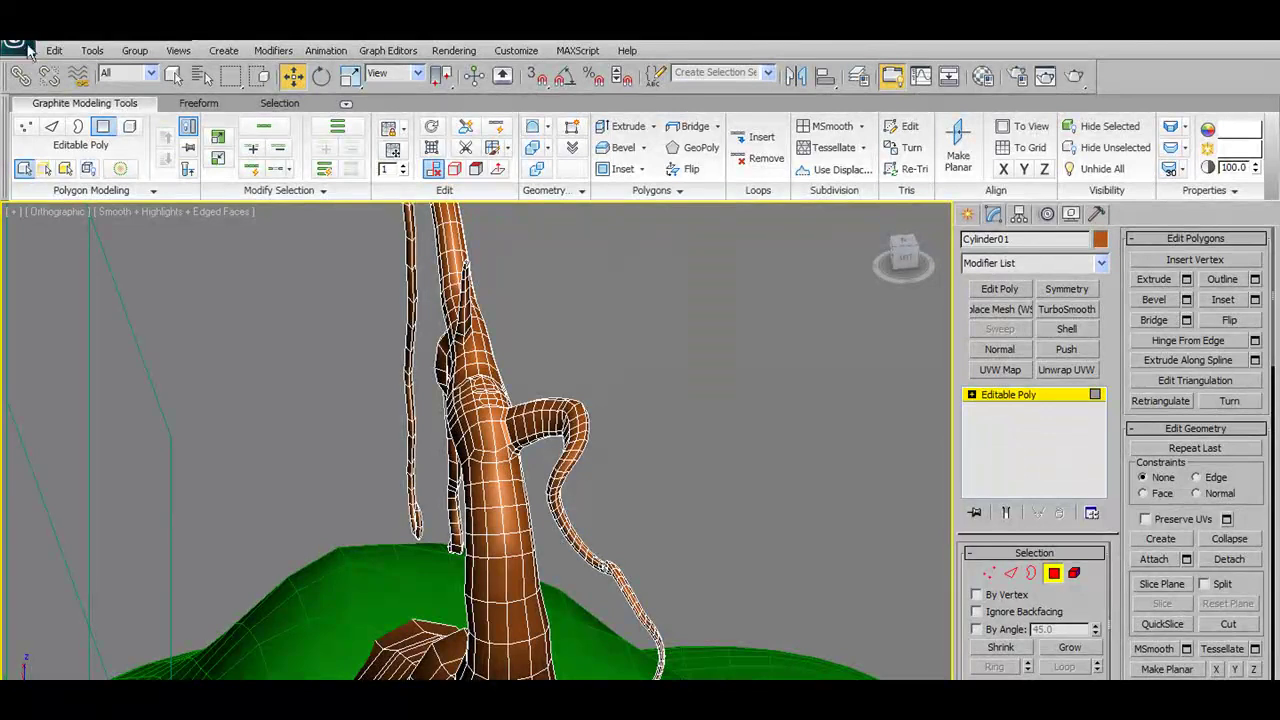
Save the scene with Save As from the application menu
click(14, 46)
click(74, 246)
click(412, 247)
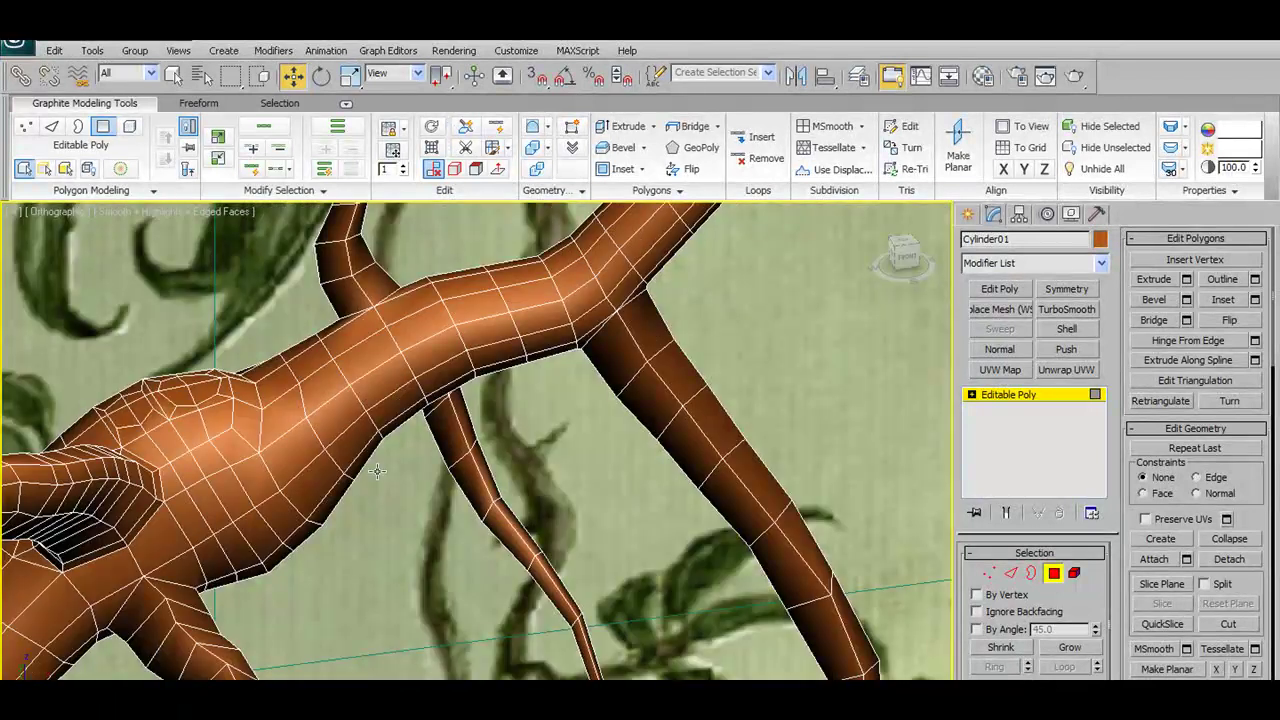
Pan, zoom and orbit to examine the branch junction from an angle
scroll(471, 424, up, 3)
scroll(556, 478, up, 5)
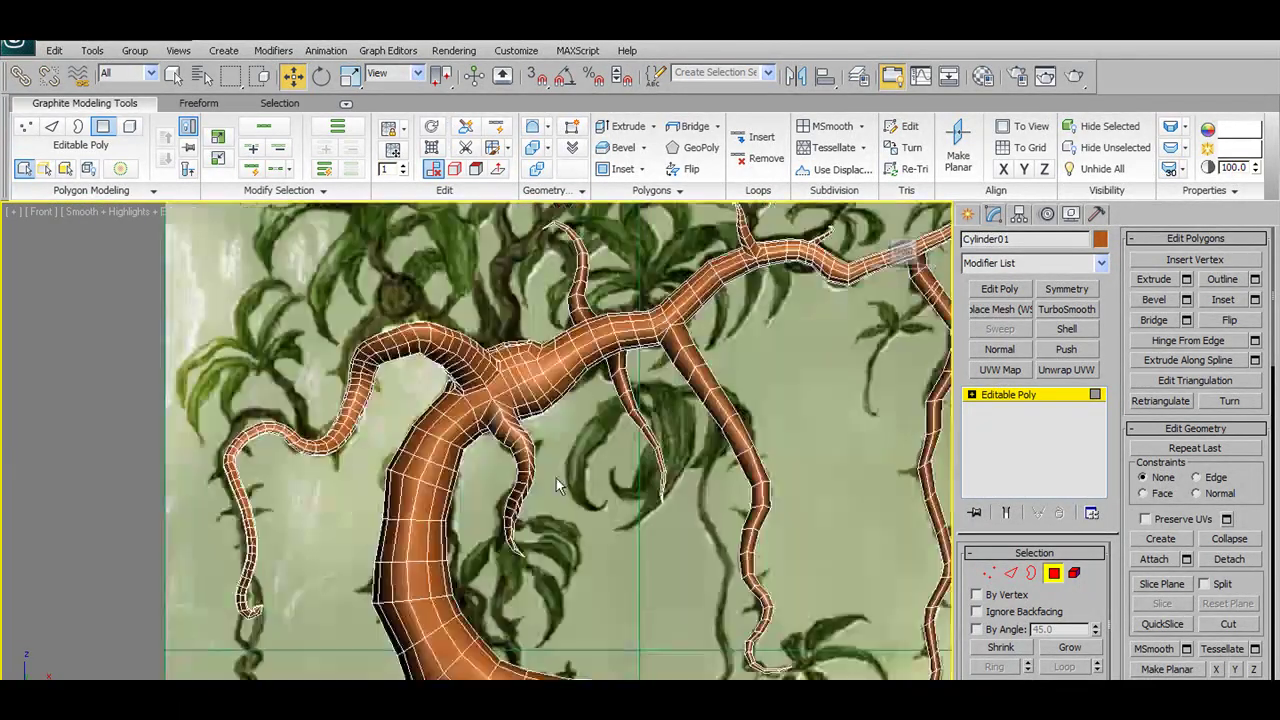
middle_drag(556, 478, 538, 530)
scroll(560, 529, down, 2)
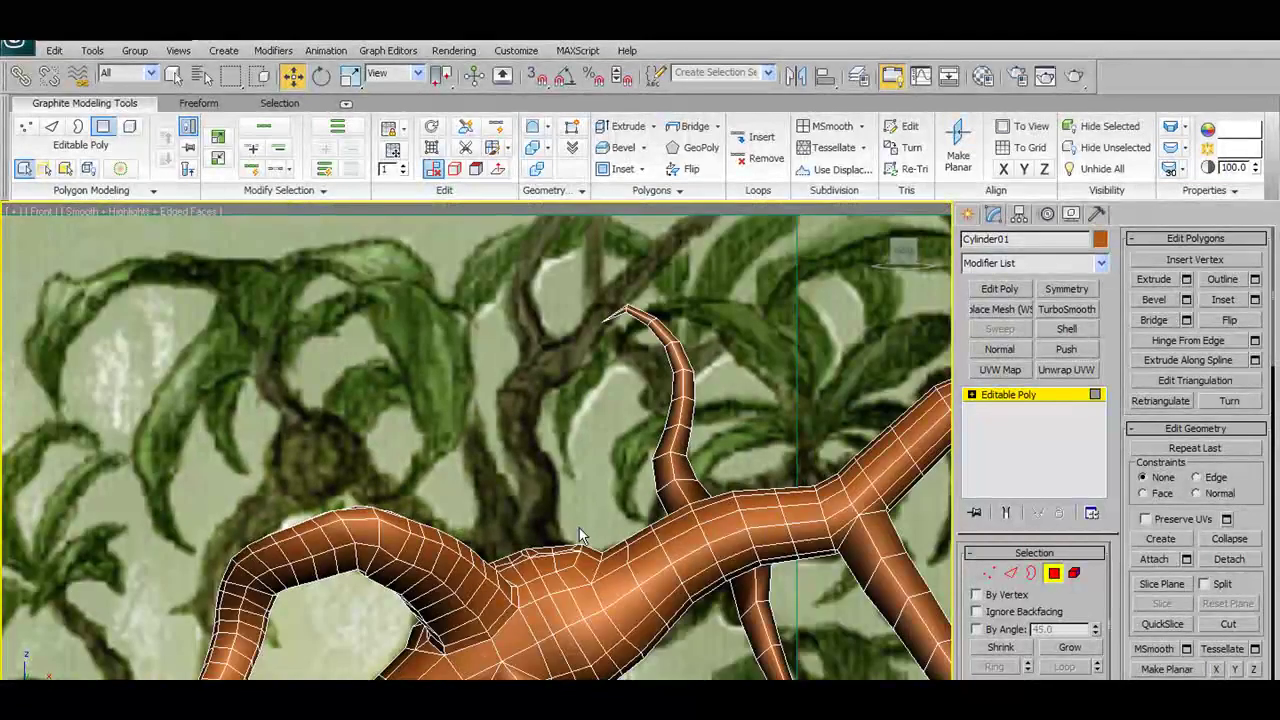
scroll(579, 528, up, 1)
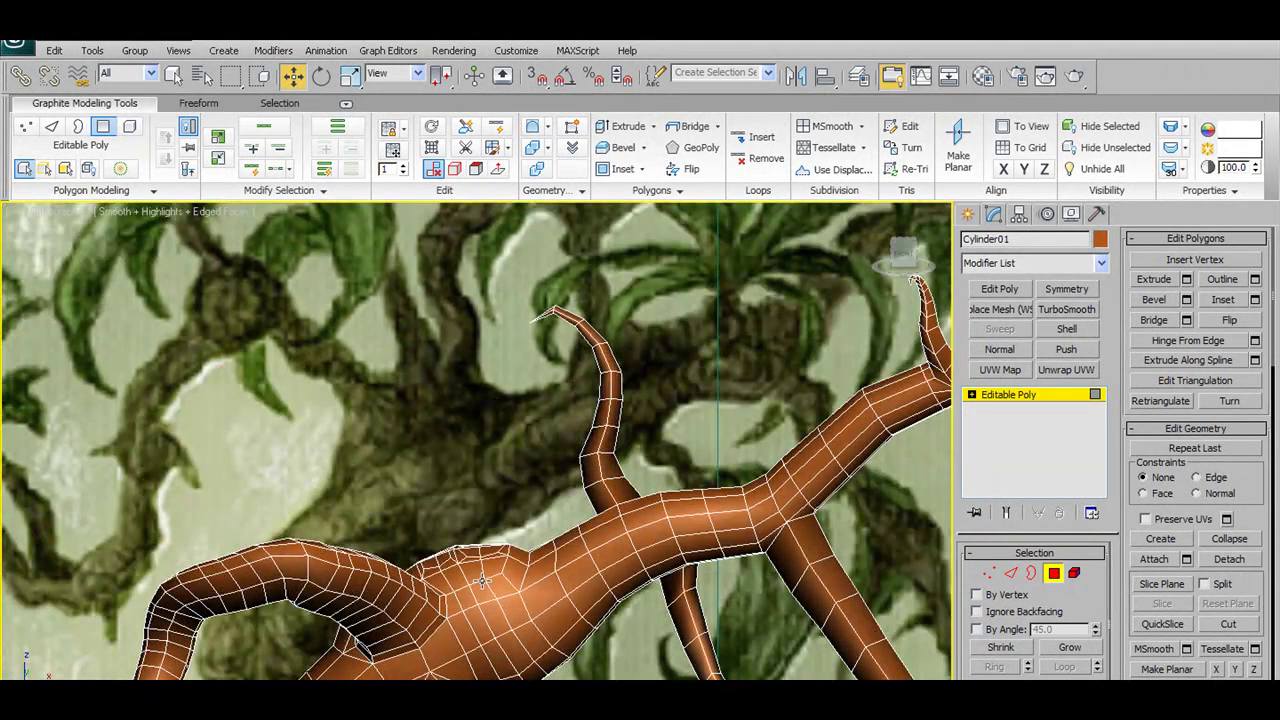
scroll(482, 582, down, 1)
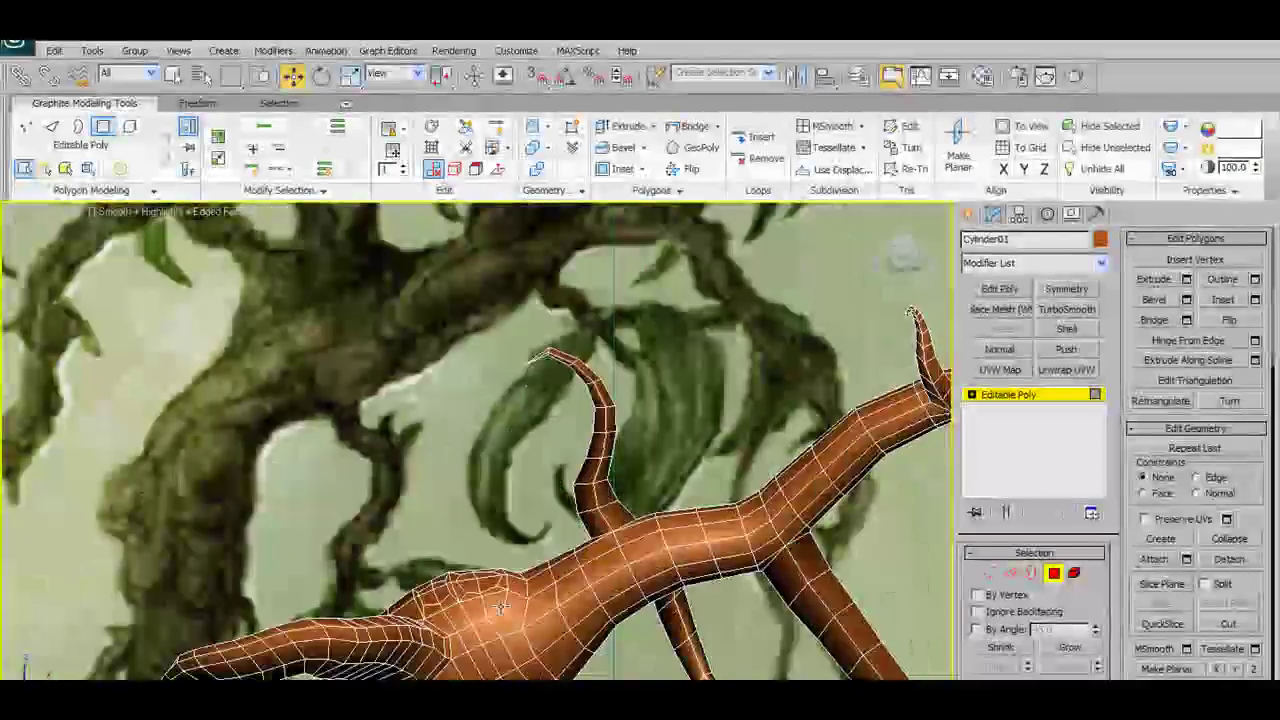
mouse_move(517, 598)
alt+middle_down()
mouse_move(491, 468)
mouse_move(520, 438)
alt+middle_up()
scroll(510, 458, up, 4)
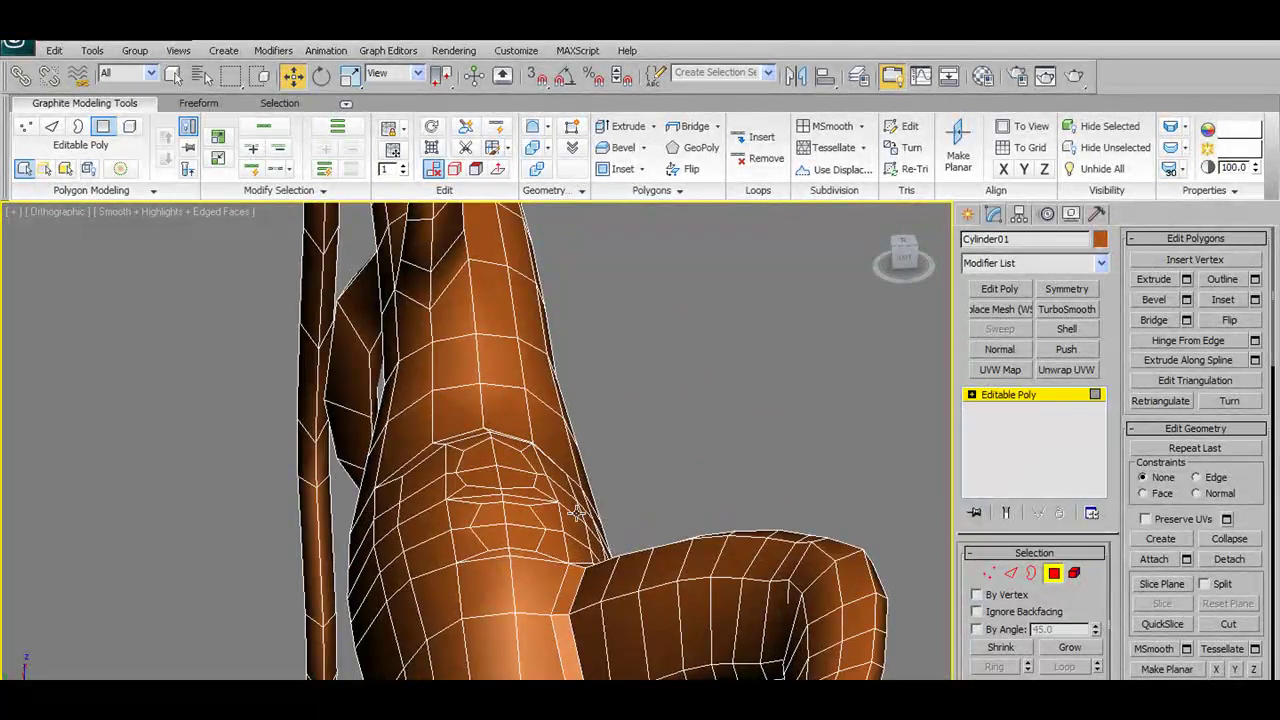
Select the edges around the branch junction and remove them
click(1013, 571)
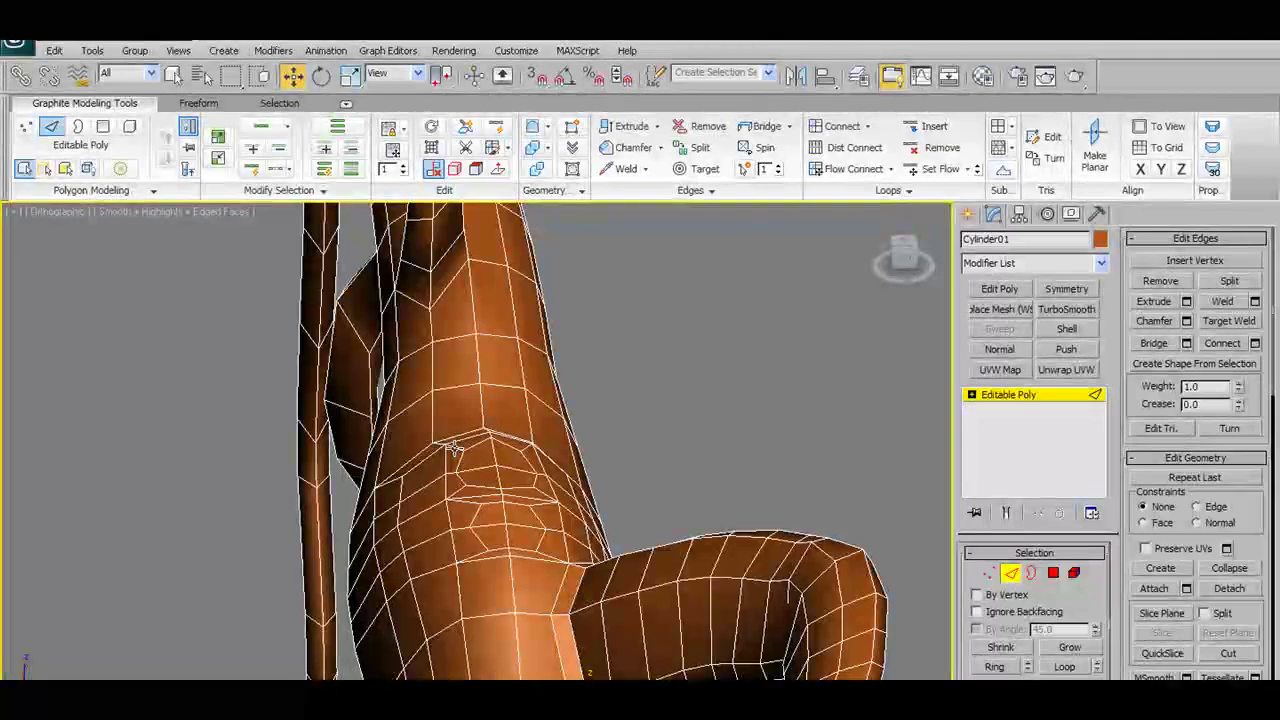
click(453, 441)
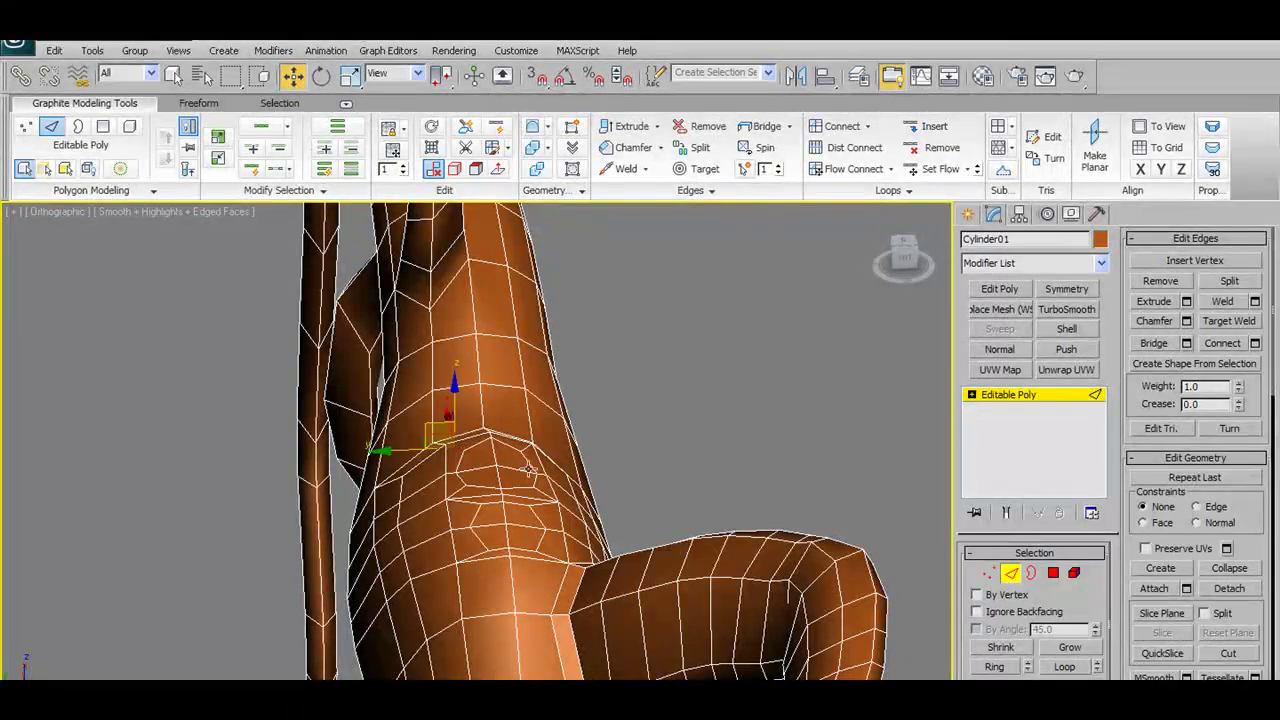
click(476, 502)
click(485, 508)
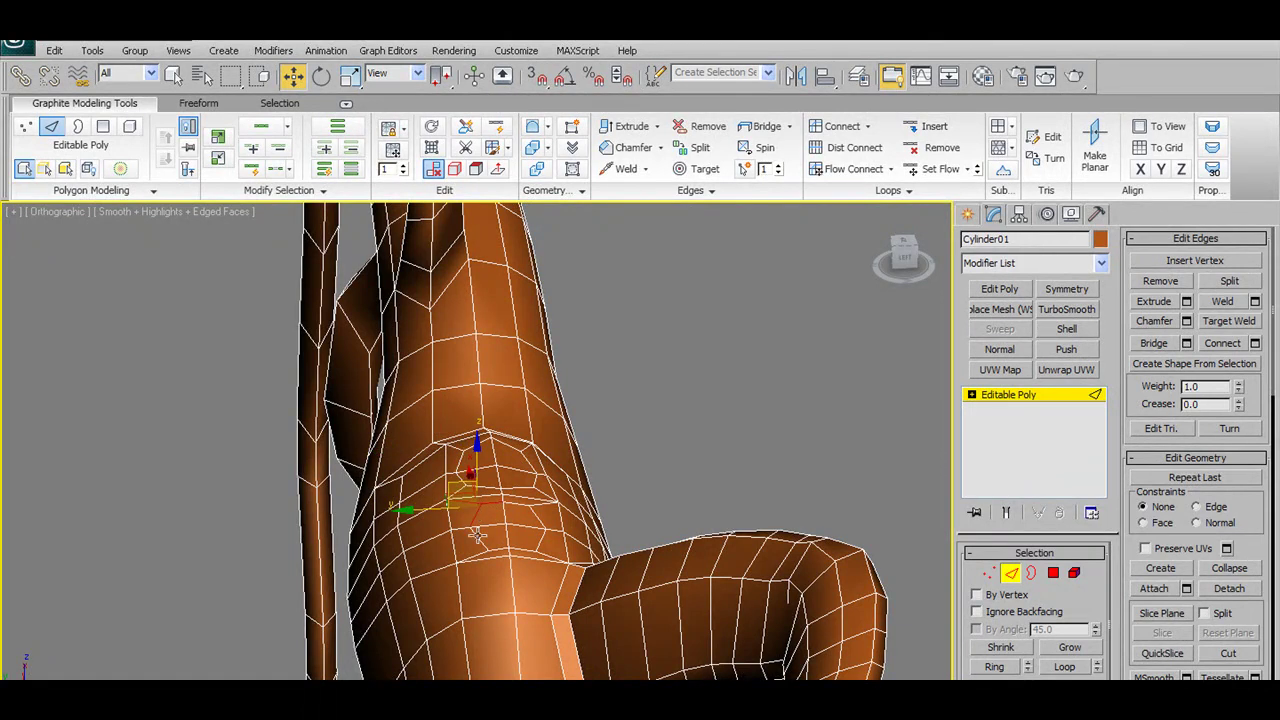
click(517, 549)
click(542, 519)
click(545, 508)
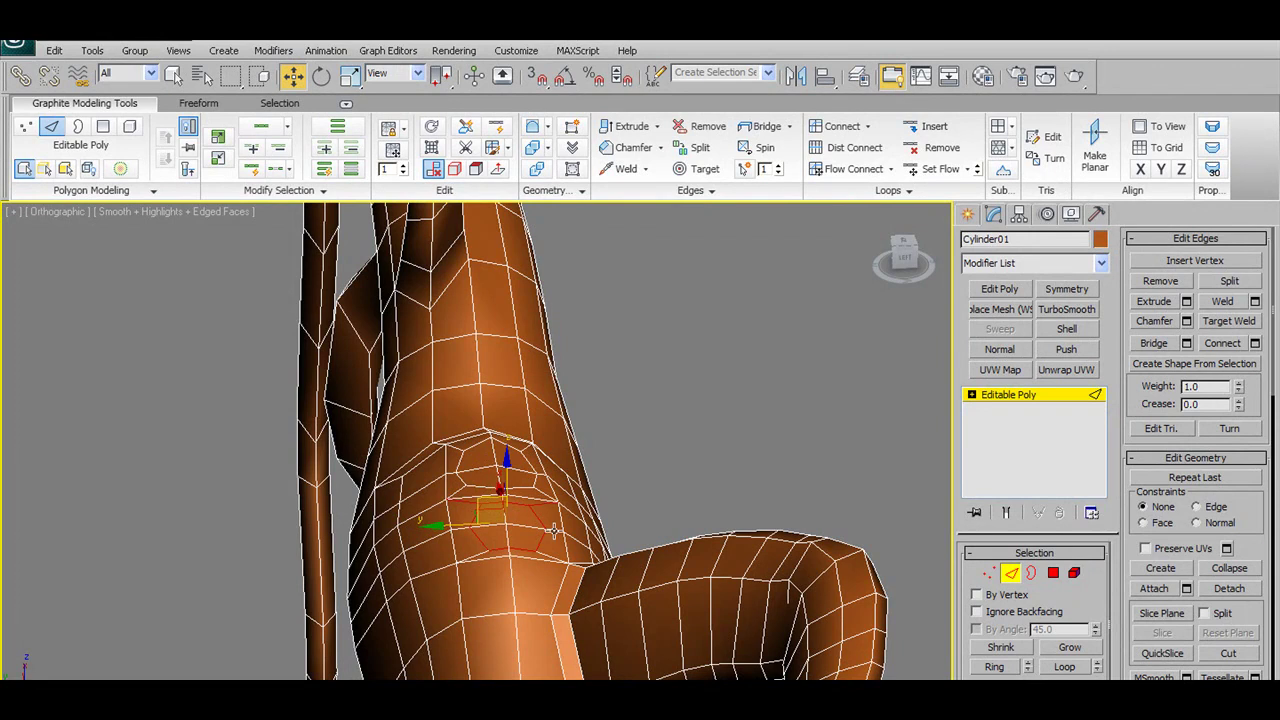
ctrl+click(545, 549)
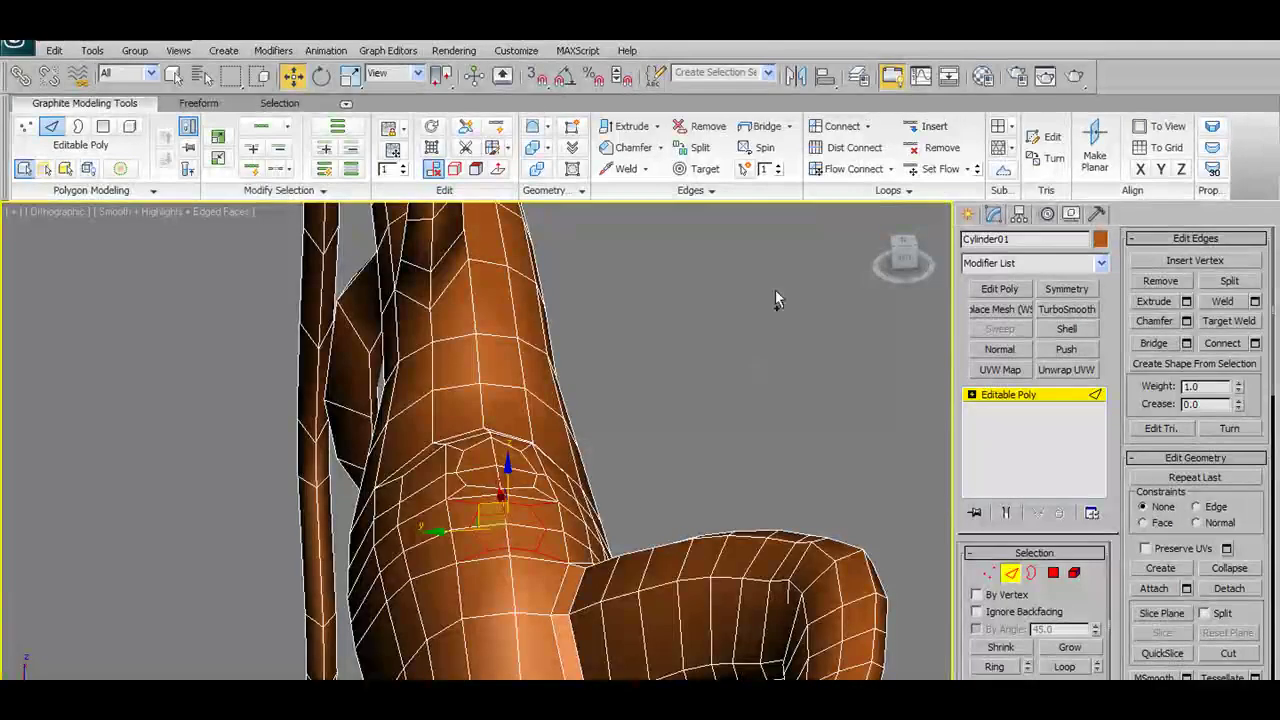
click(1158, 283)
Inspect the trunk junction at vertex level from another angle, ending in Polygon mode
click(988, 572)
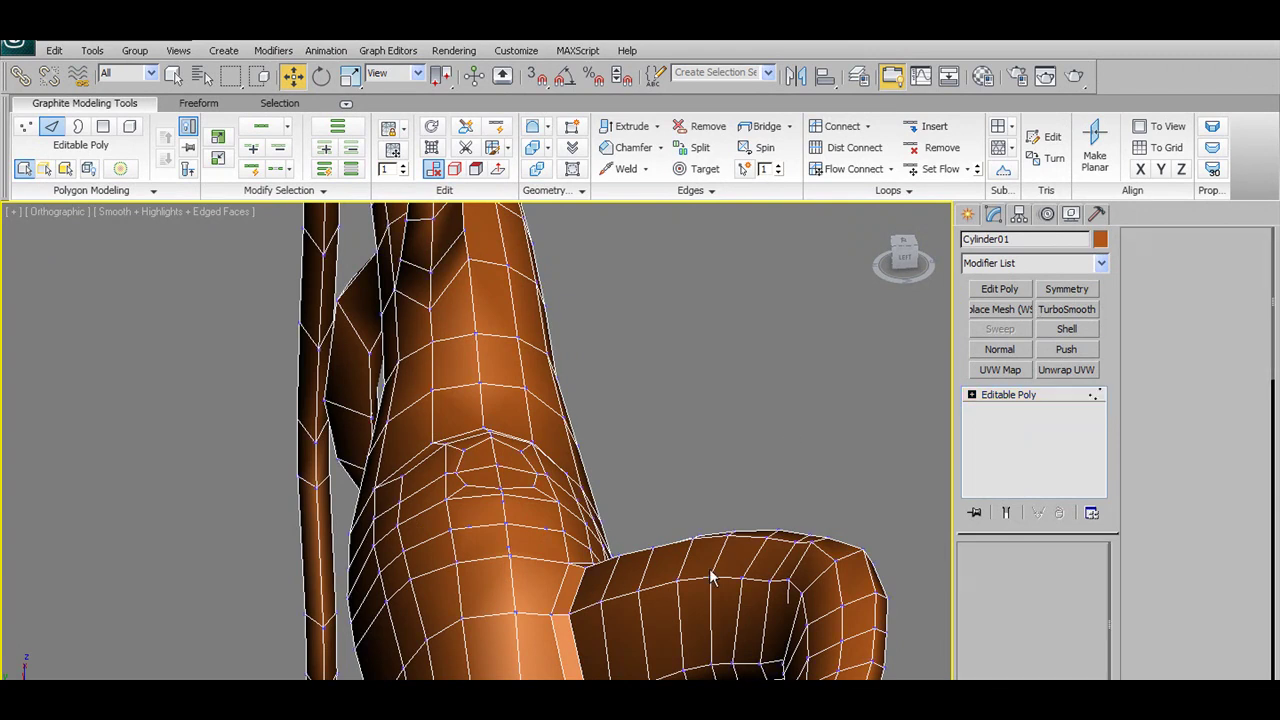
scroll(530, 578, up, 5)
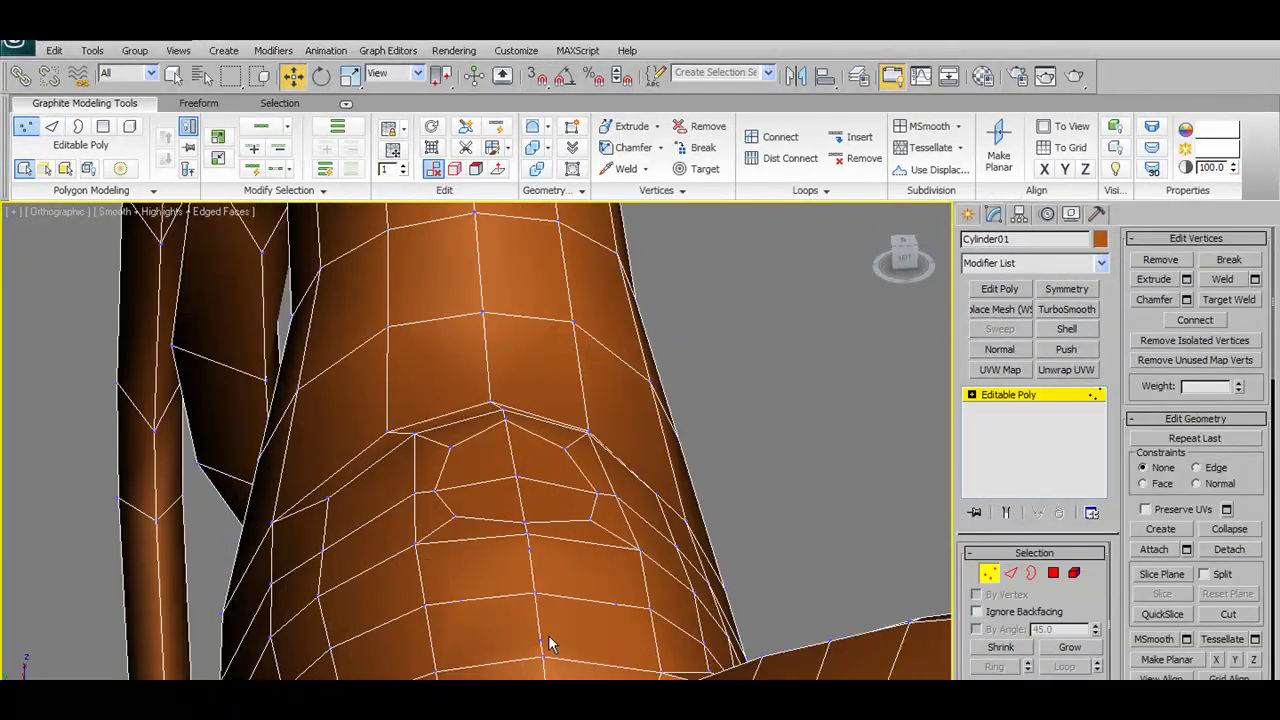
click(494, 147)
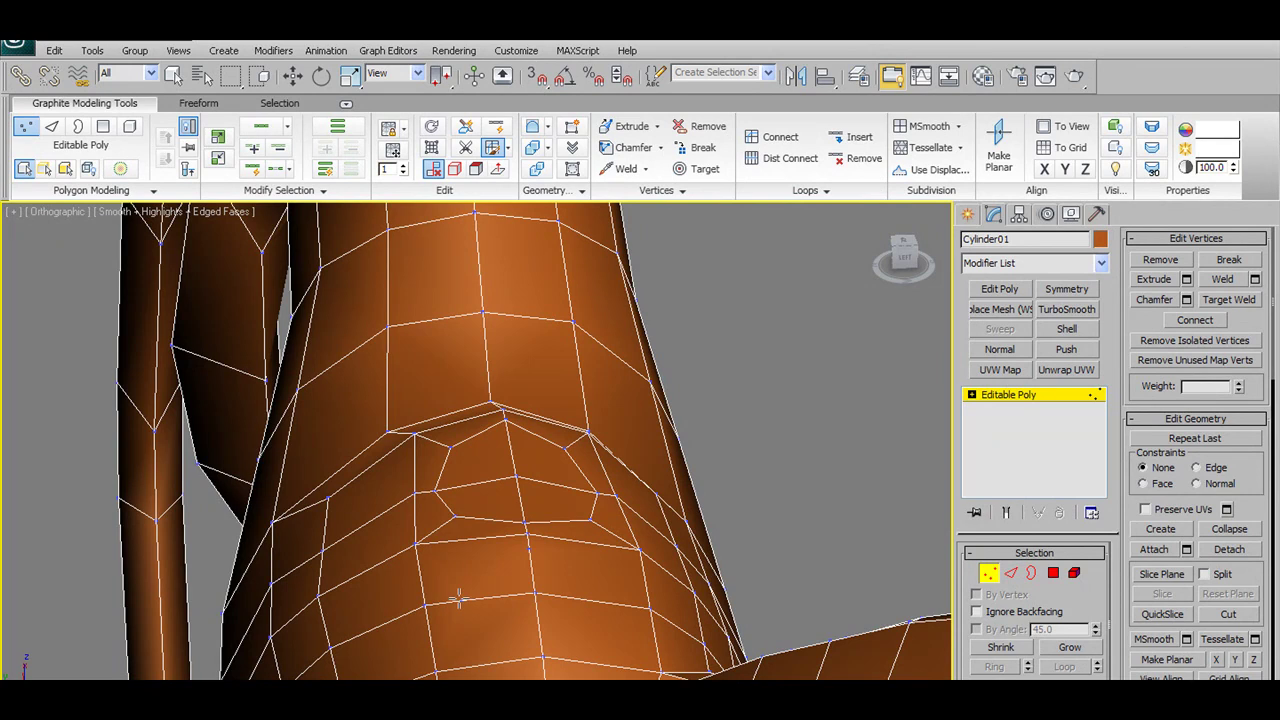
mouse_move(561, 566)
alt+middle_down()
mouse_move(557, 580)
mouse_move(623, 567)
mouse_move(900, 572)
alt+middle_up()
click(1052, 574)
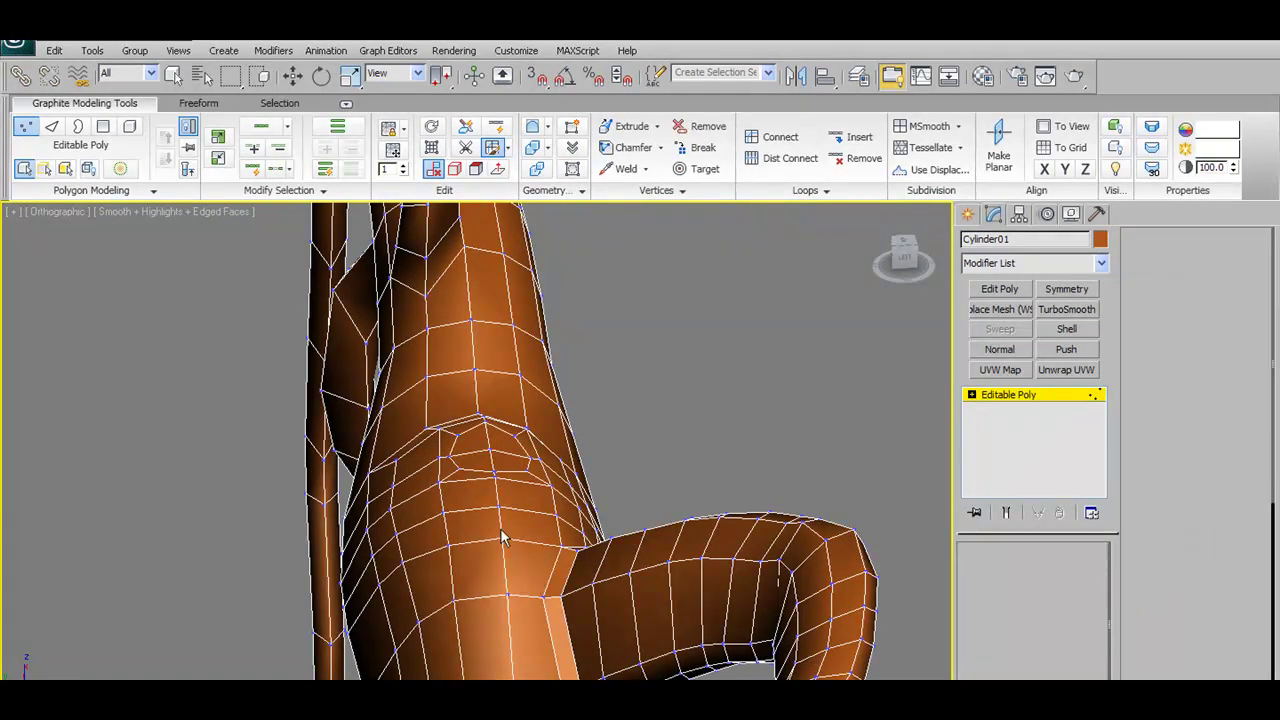
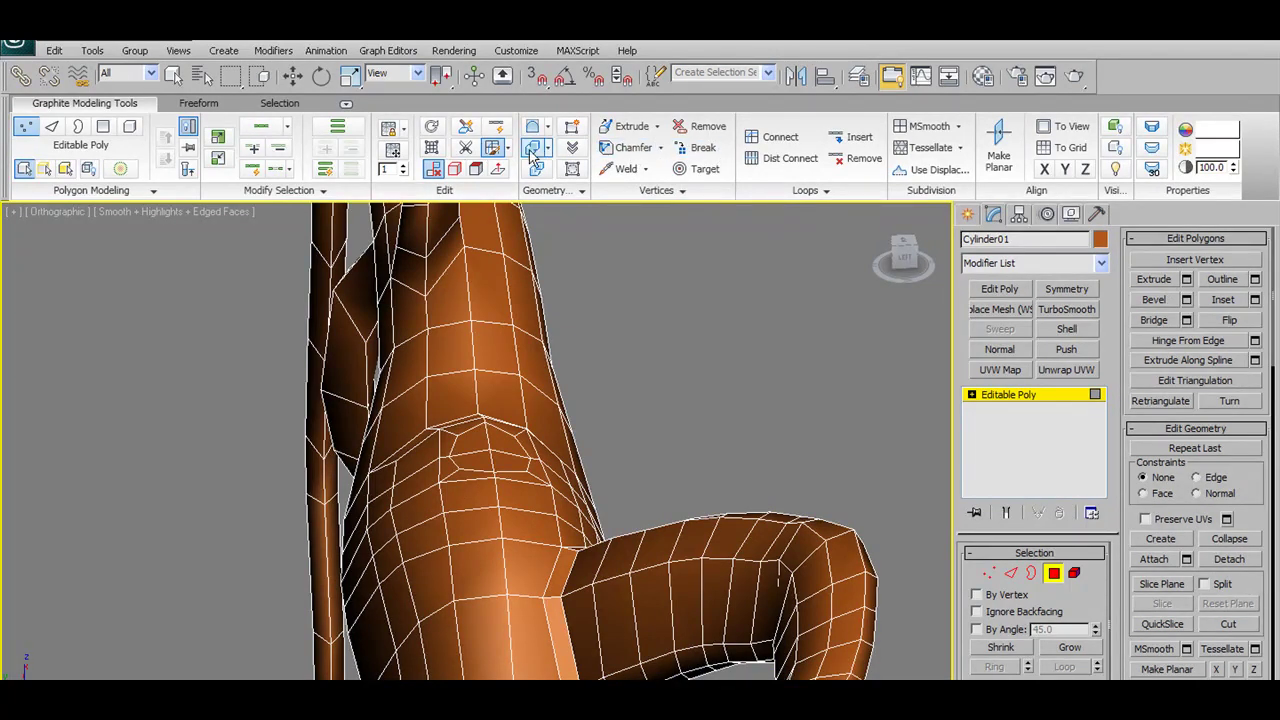
Select the block of trunk faces around the branch junction
key(w)
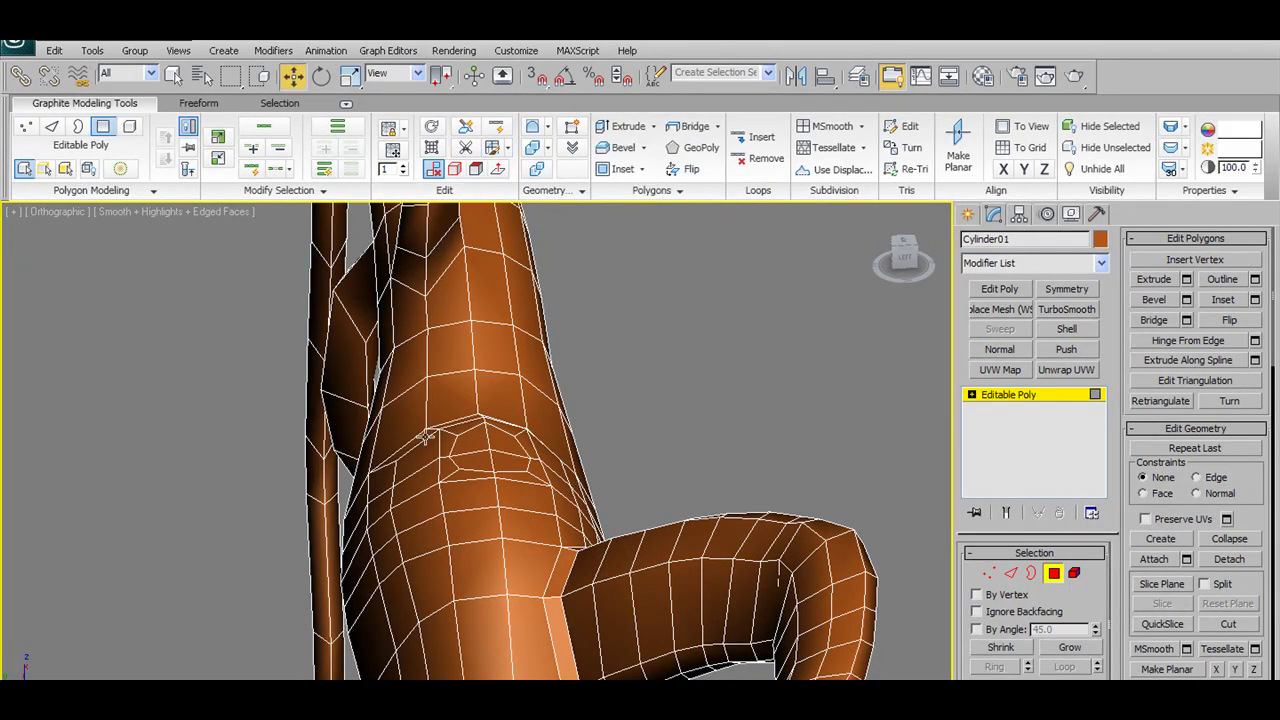
click(417, 502)
ctrl+click(455, 535)
ctrl+click(455, 492)
mouse_move(455, 492)
alt+middle_down()
mouse_move(493, 527)
mouse_move(384, 521)
mouse_move(543, 551)
mouse_move(960, 535)
alt+middle_up()
scroll(543, 551, up, 3)
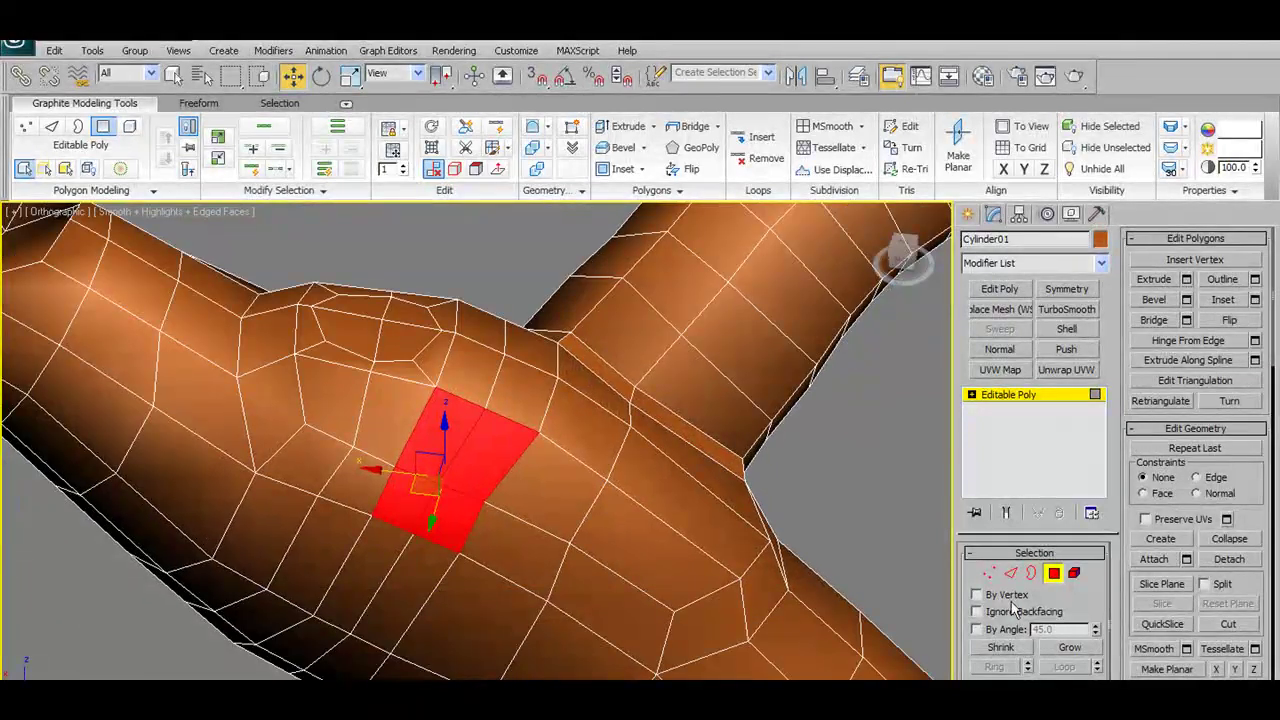
With Edge constraint on, slide the junction vertices along their edges to round the patch outline
click(990, 575)
click(470, 494)
click(454, 168)
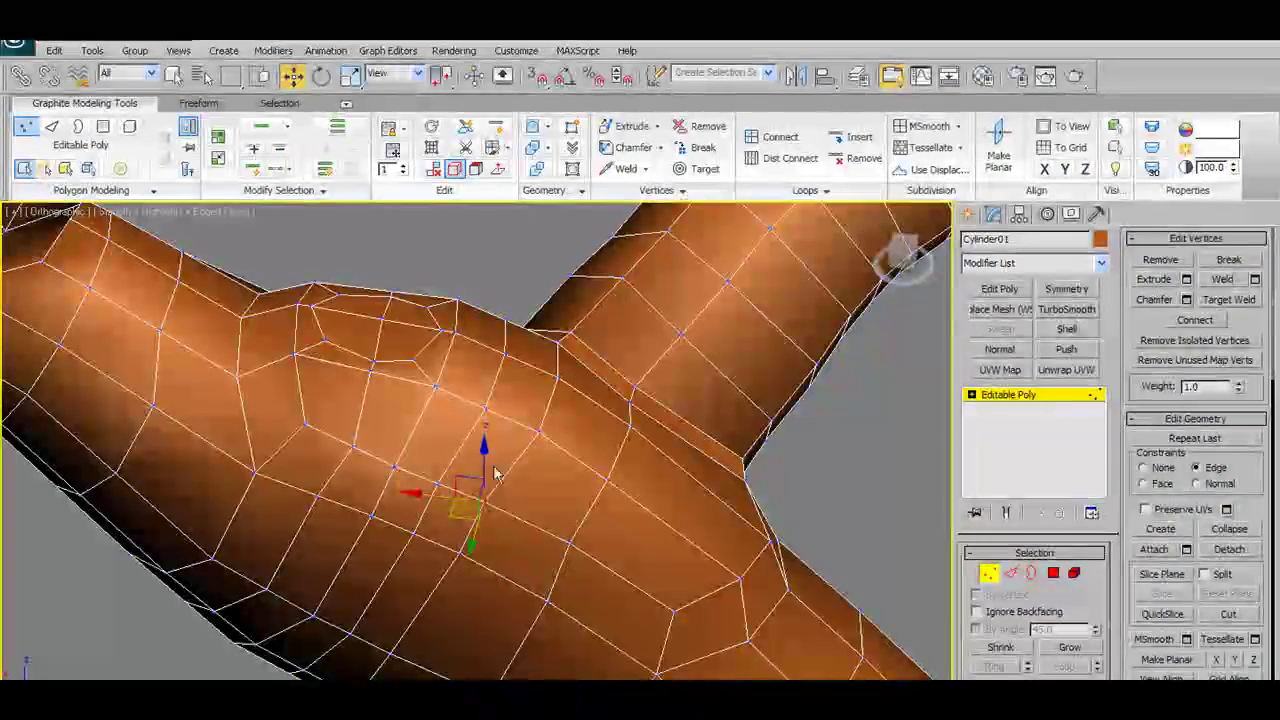
mouse_move(483, 527)
mouse_down()
mouse_move(477, 537)
mouse_move(437, 482)
mouse_move(483, 406)
mouse_up()
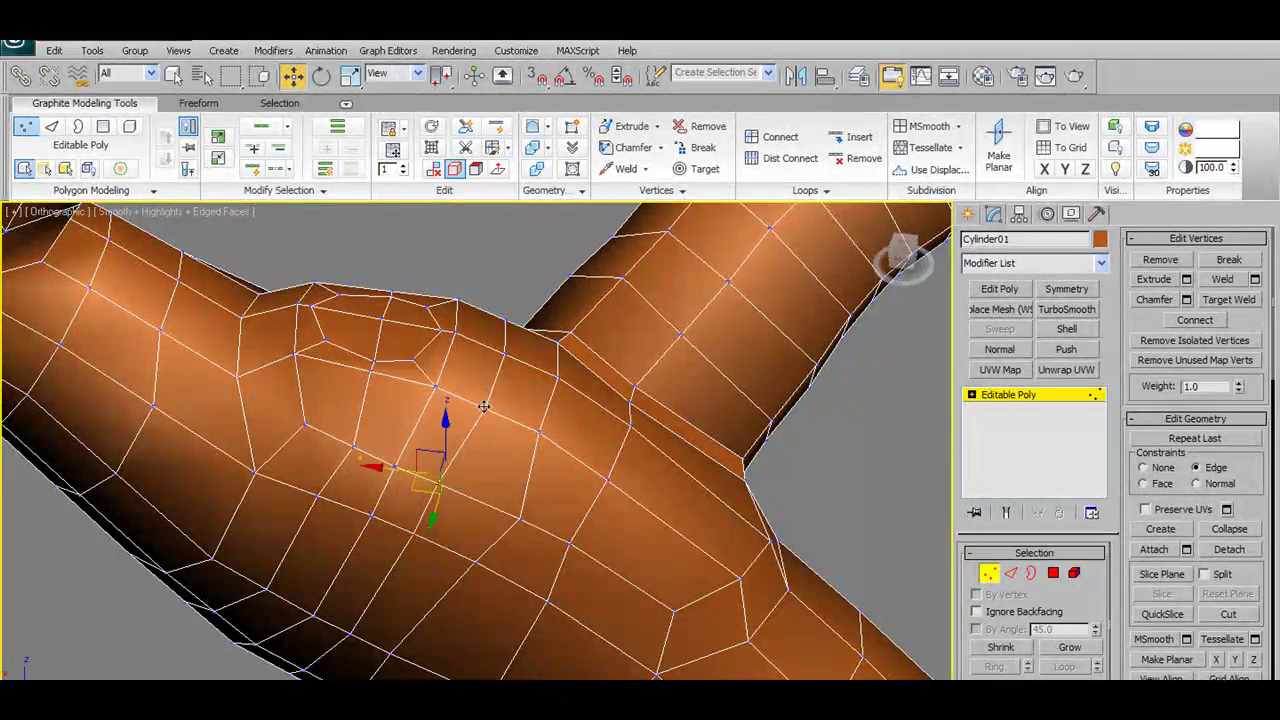
drag(425, 490, 508, 450)
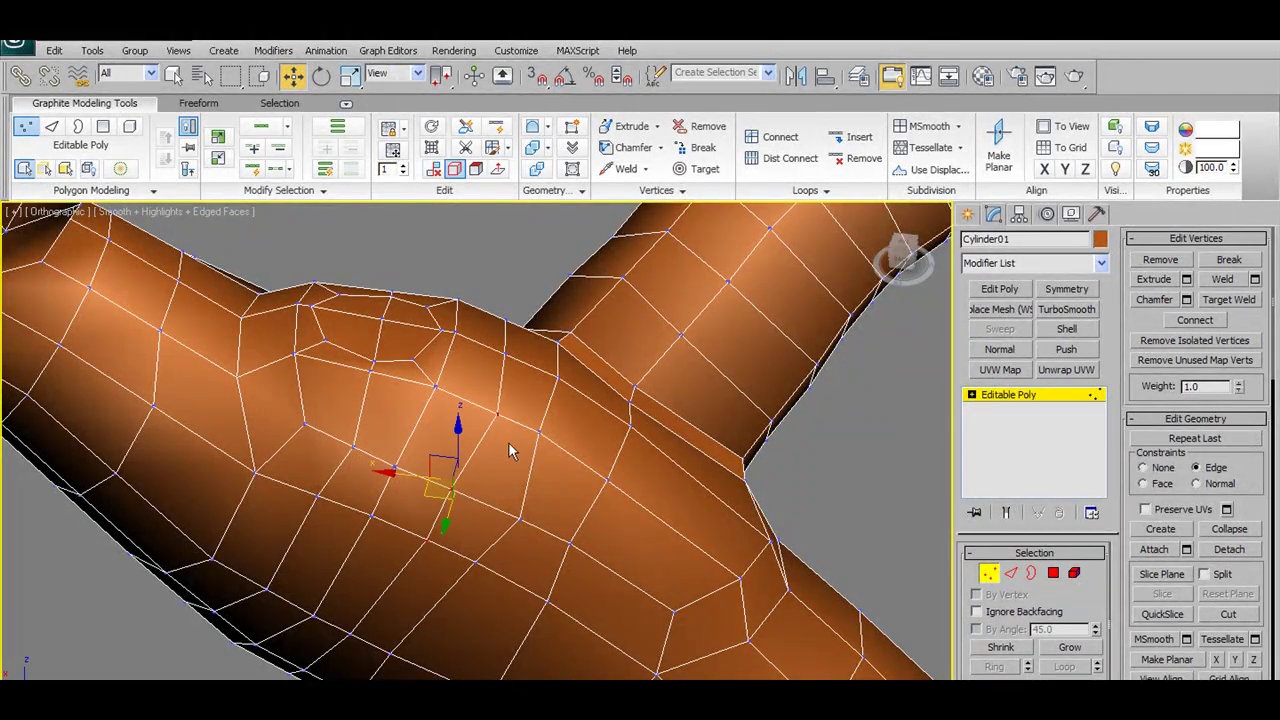
click(457, 489)
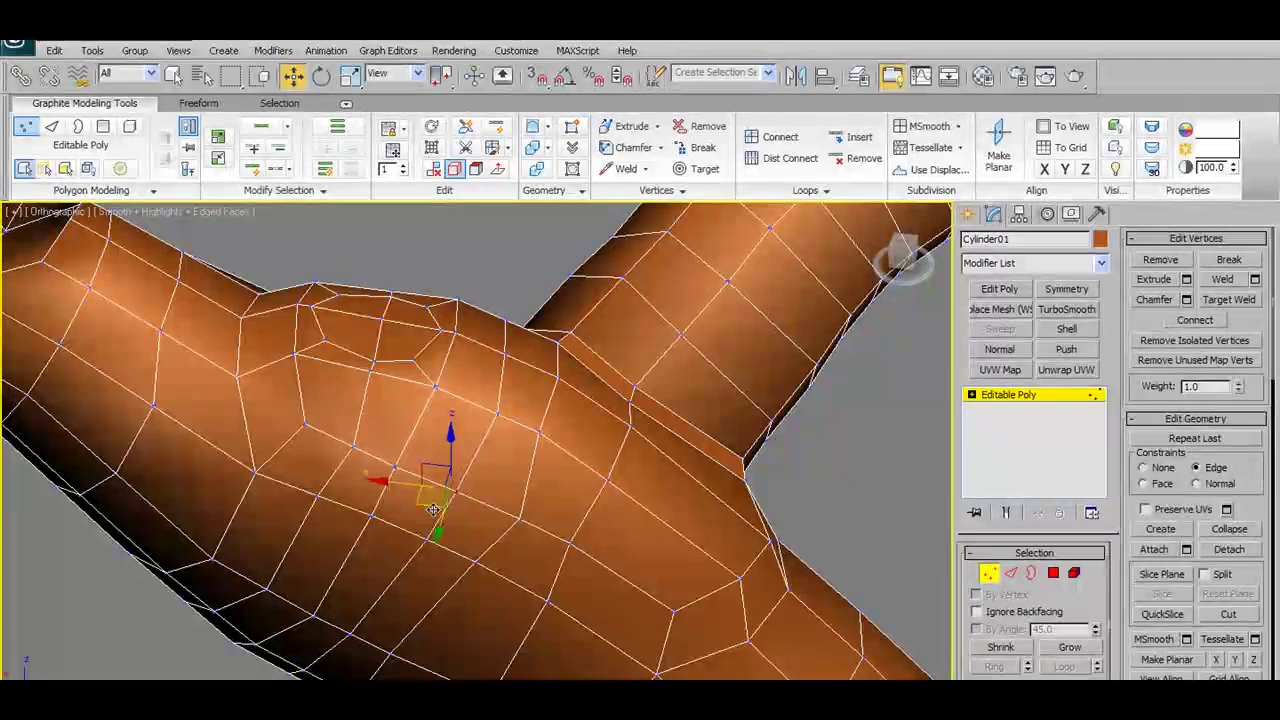
drag(424, 540, 484, 440)
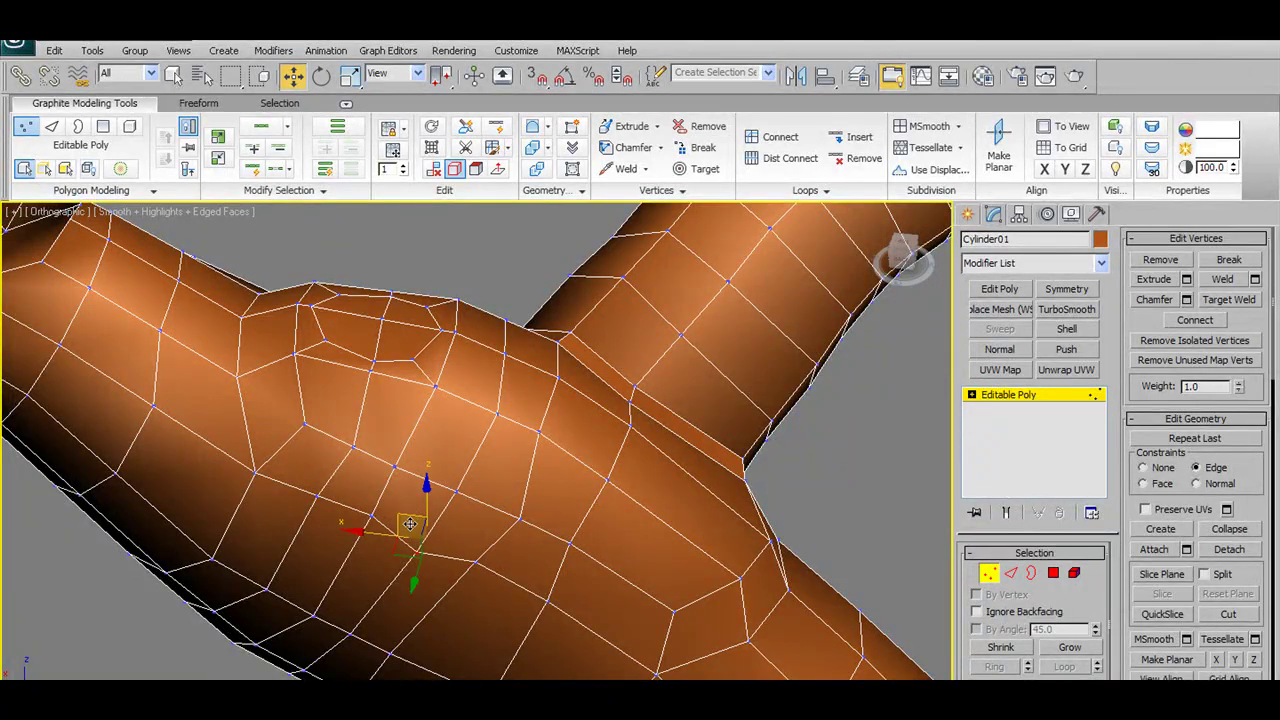
scroll(500, 410, down, 3)
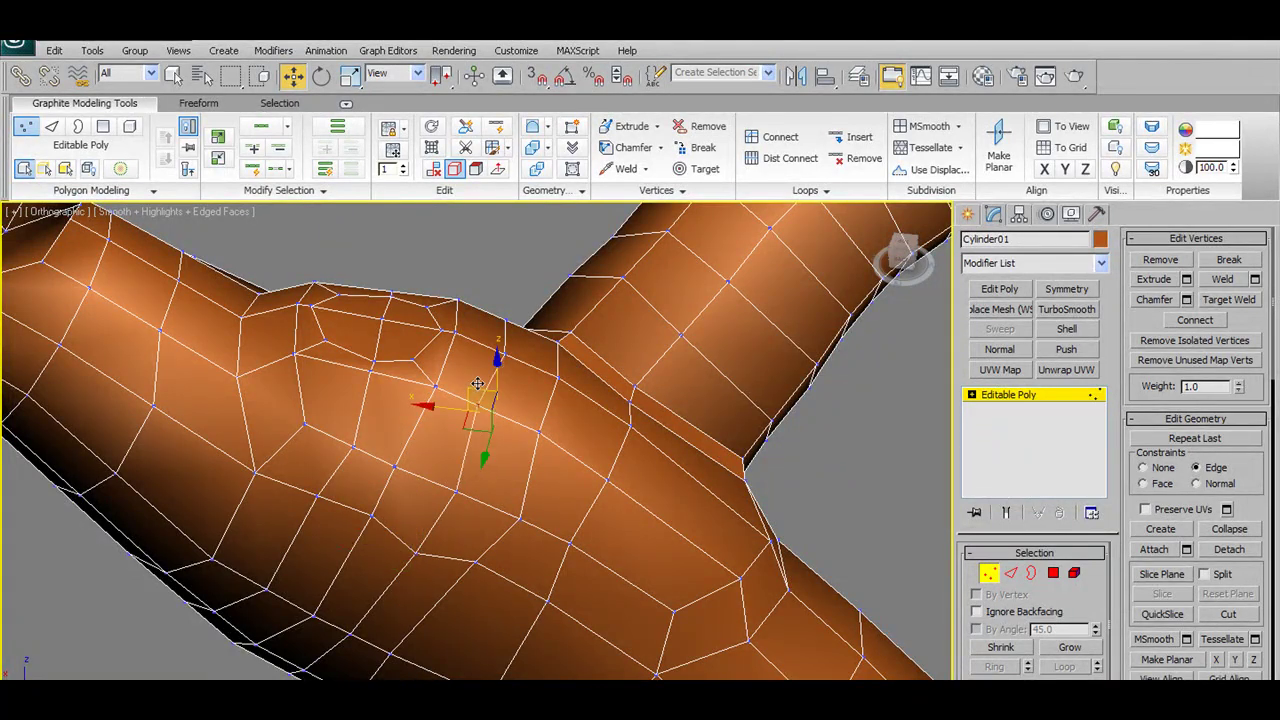
mouse_move(457, 400)
alt+middle_down()
mouse_move(463, 353)
mouse_move(486, 366)
mouse_move(470, 426)
mouse_move(574, 434)
mouse_move(463, 468)
alt+middle_up()
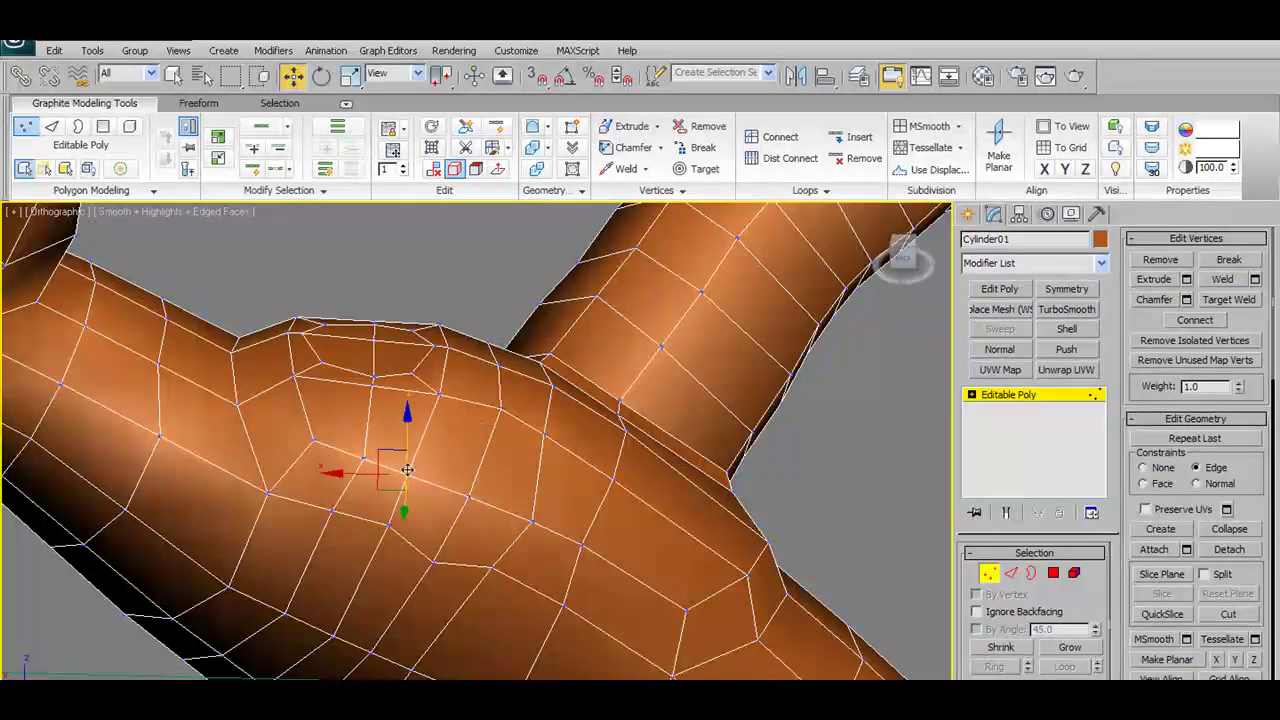
mouse_move(377, 450)
alt+middle_down()
mouse_move(314, 365)
mouse_move(655, 500)
alt+middle_up()
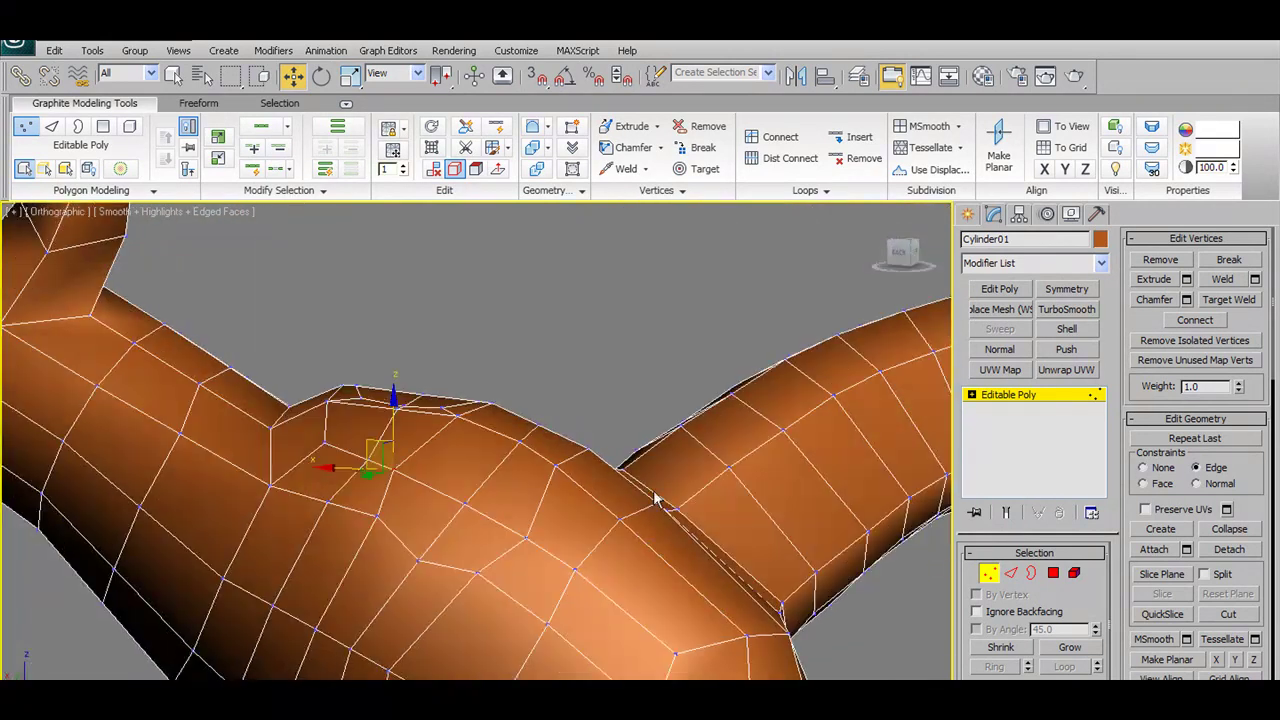
Inset the rounded face patch on the trunk so a smaller face sits inside it
click(1053, 575)
click(511, 493)
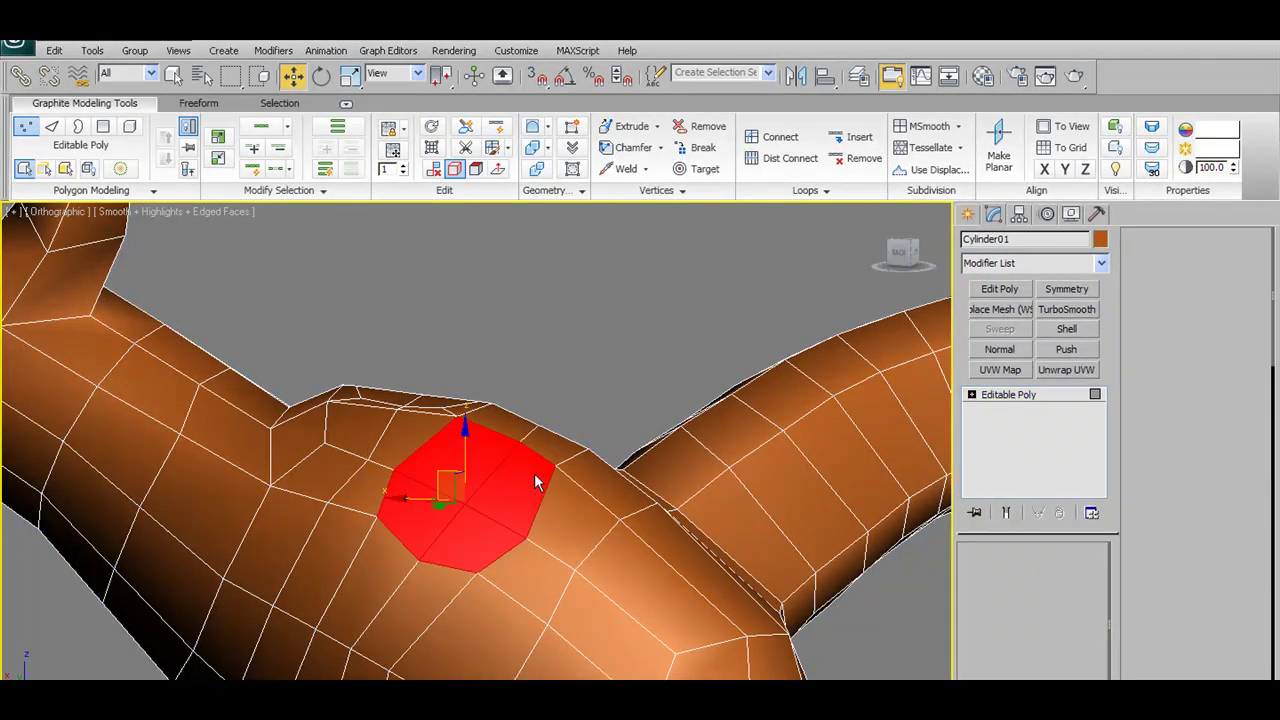
alt+middle_drag(536, 483, 560, 377)
click(624, 170)
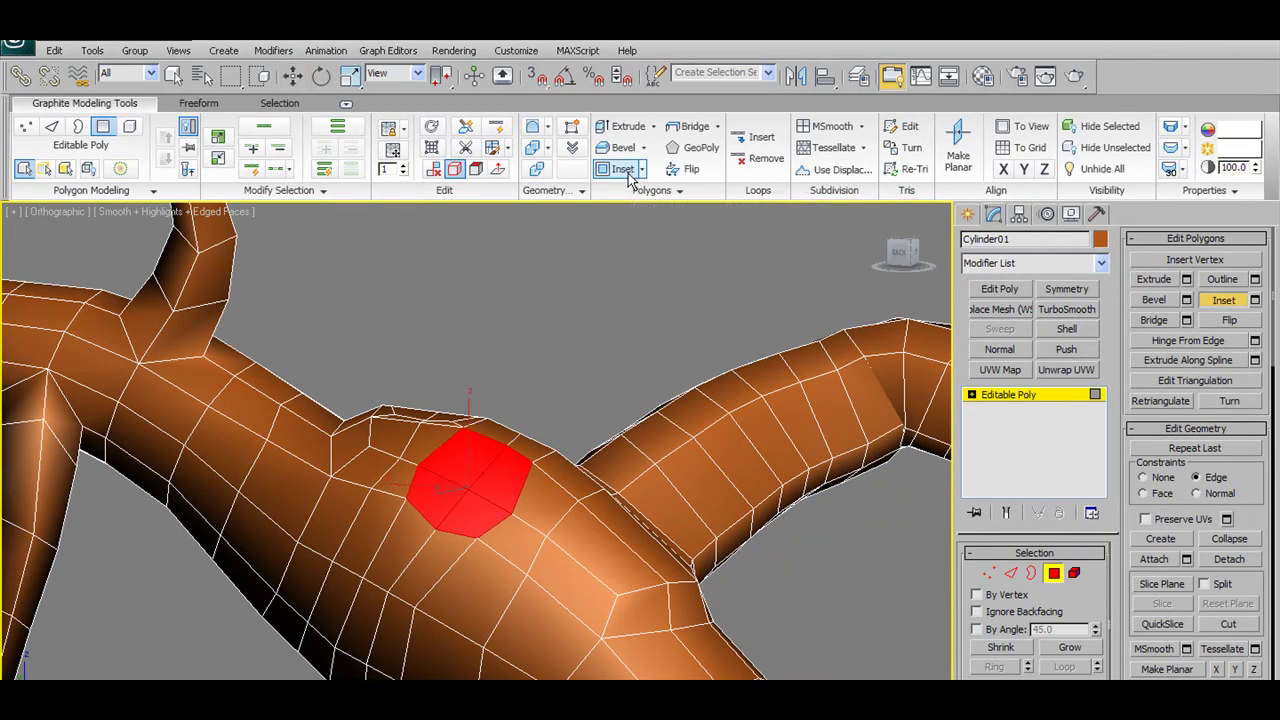
shift+click(624, 170)
click(928, 380)
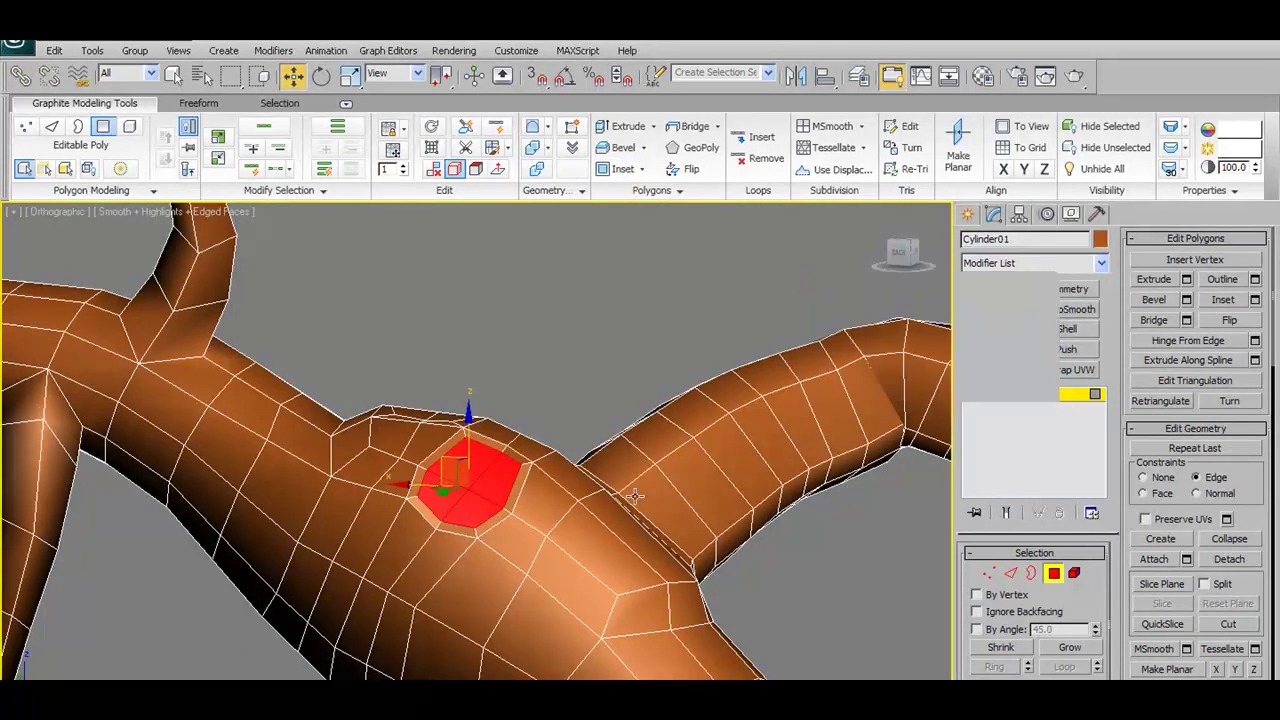
alt+middle_drag(700, 450, 600, 330)
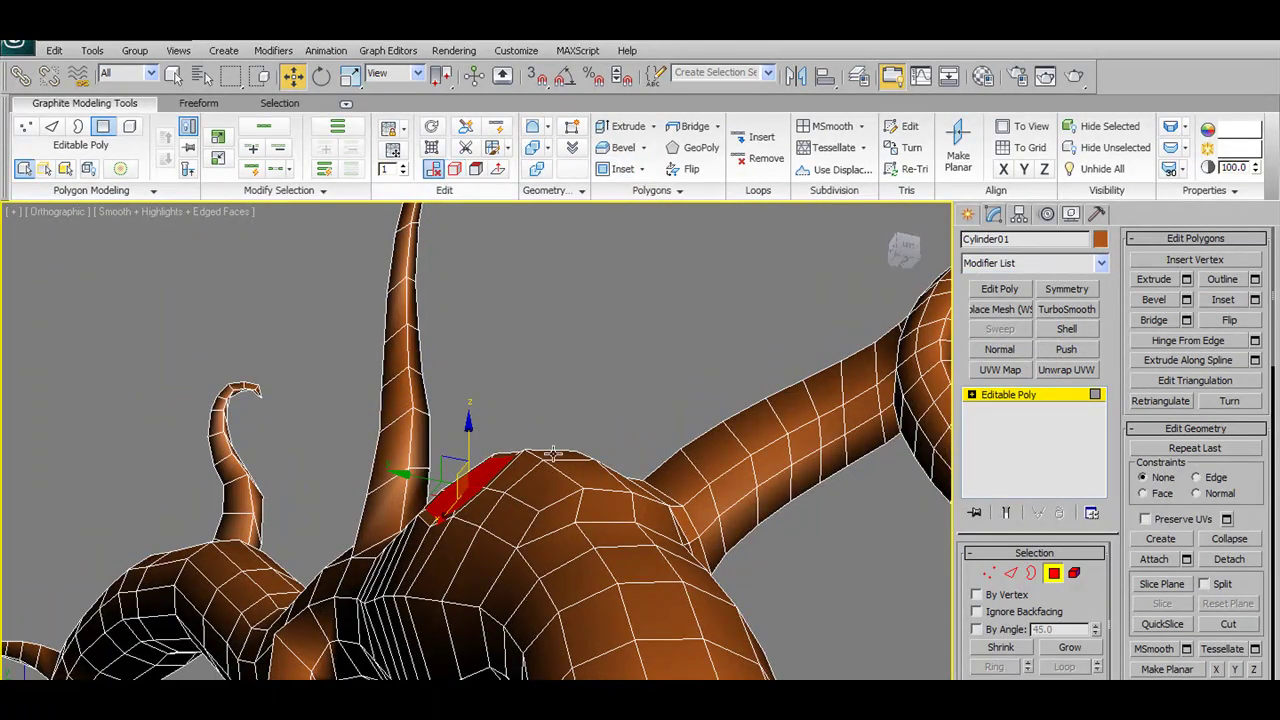
alt+middle_drag(553, 455, 535, 455)
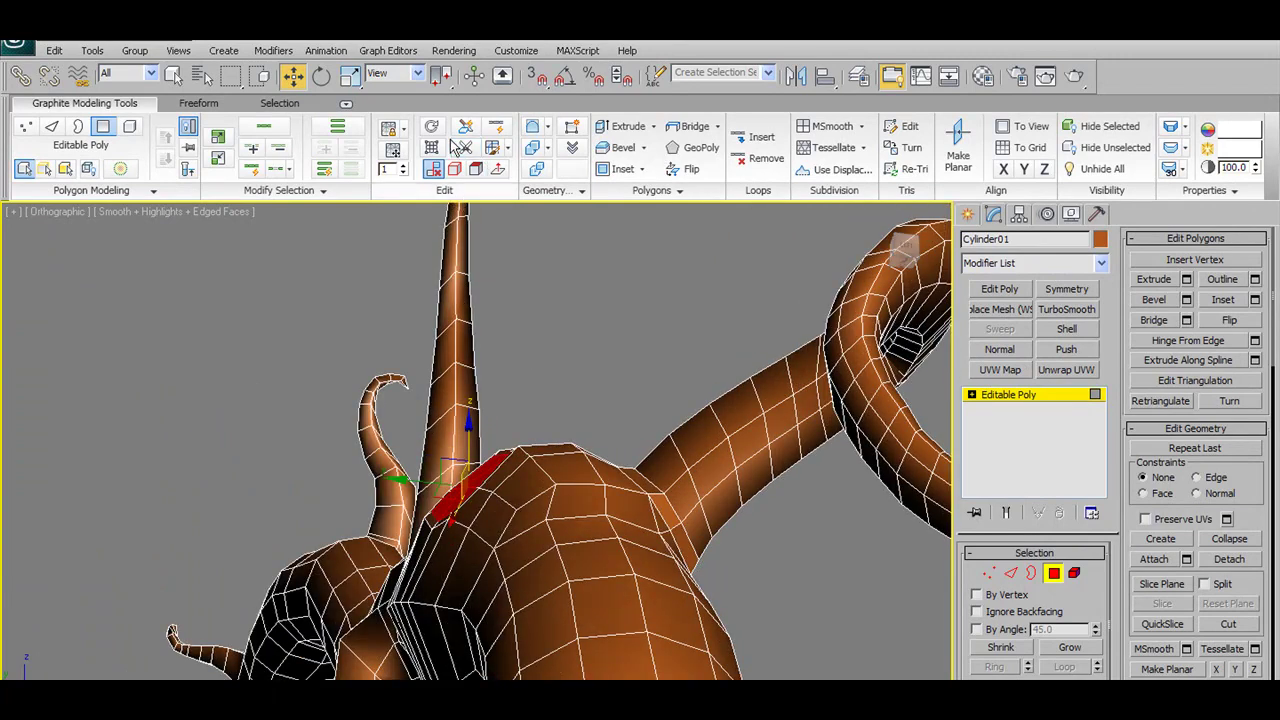
Set the transform reference coordinate system to Screen
click(417, 73)
click(385, 98)
alt+middle_drag(620, 516, 543, 548)
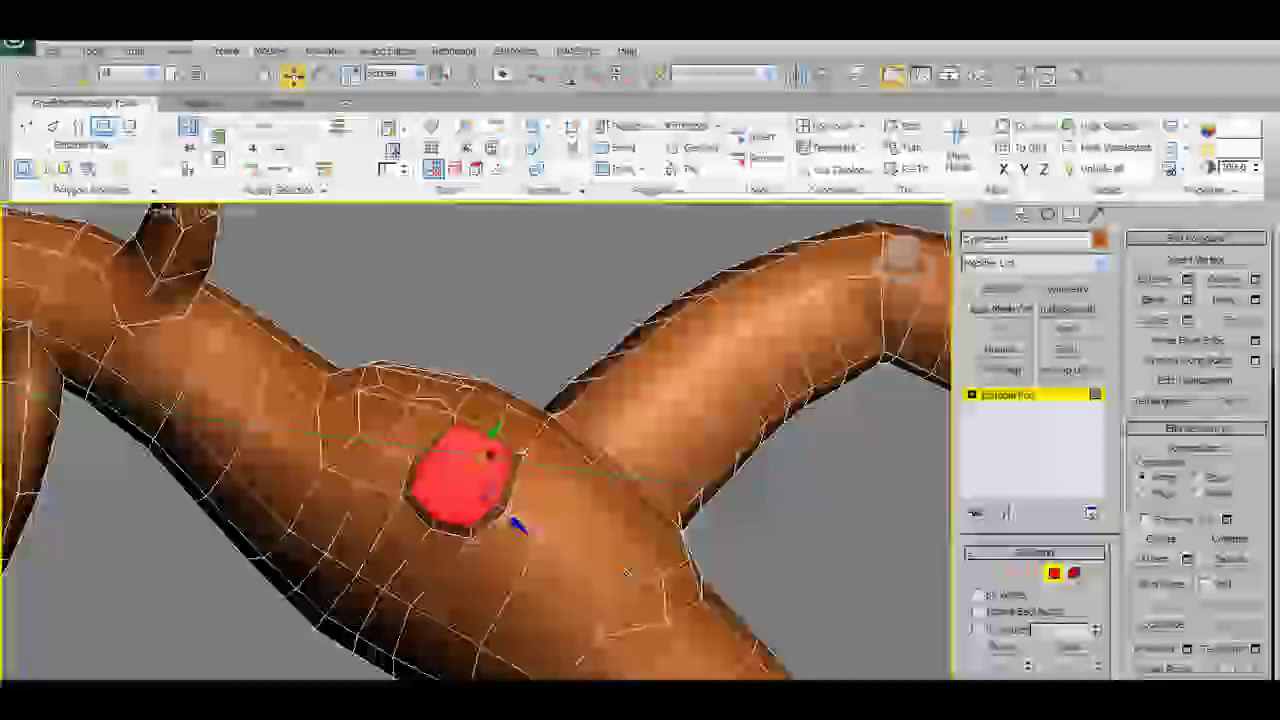
scroll(627, 572, down, 2)
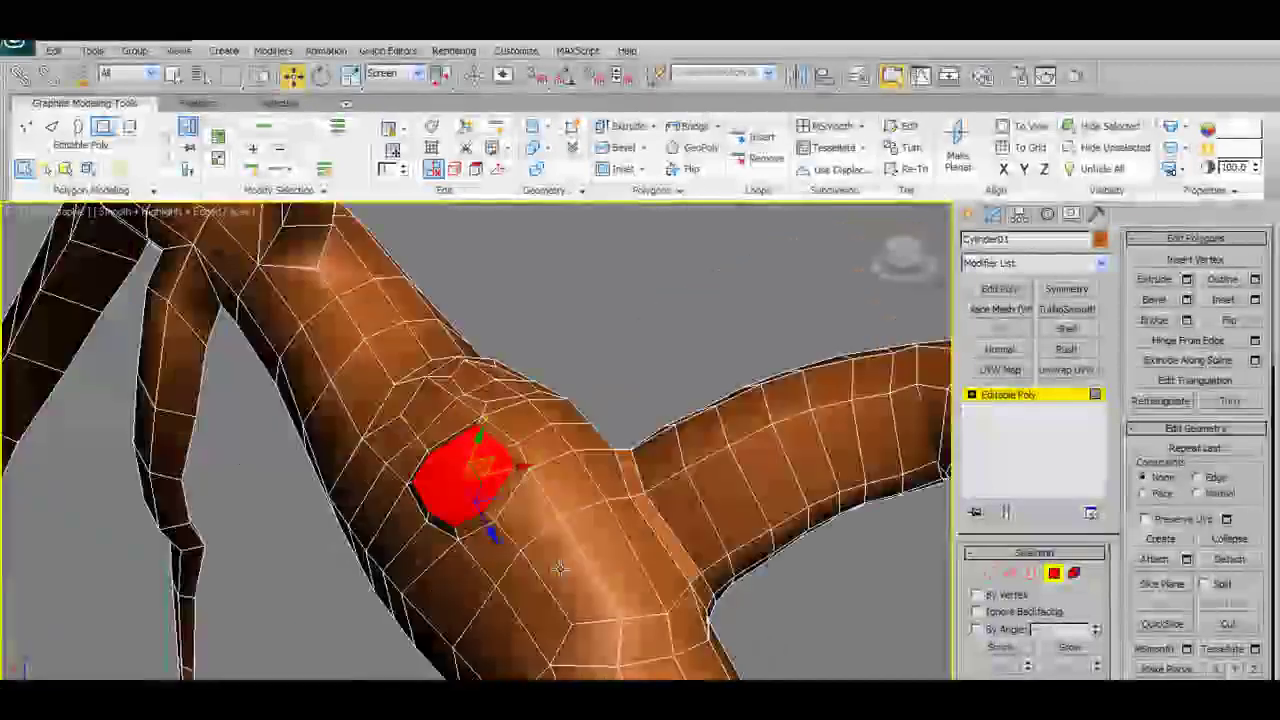
alt+middle_drag(627, 572, 680, 520)
scroll(705, 498, down, 5)
Check the branch against the reference image in Front view, then return to whole-object level
key(f)
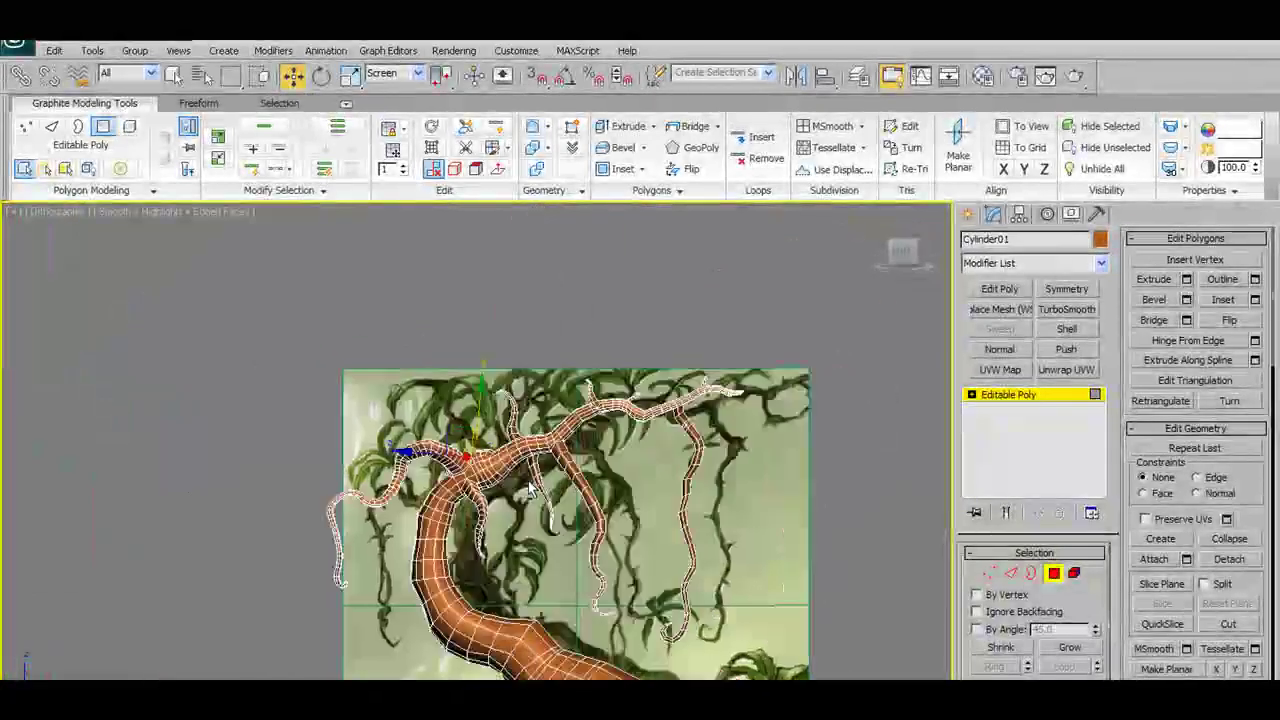
scroll(539, 471, down, 3)
middle_drag(539, 471, 576, 592)
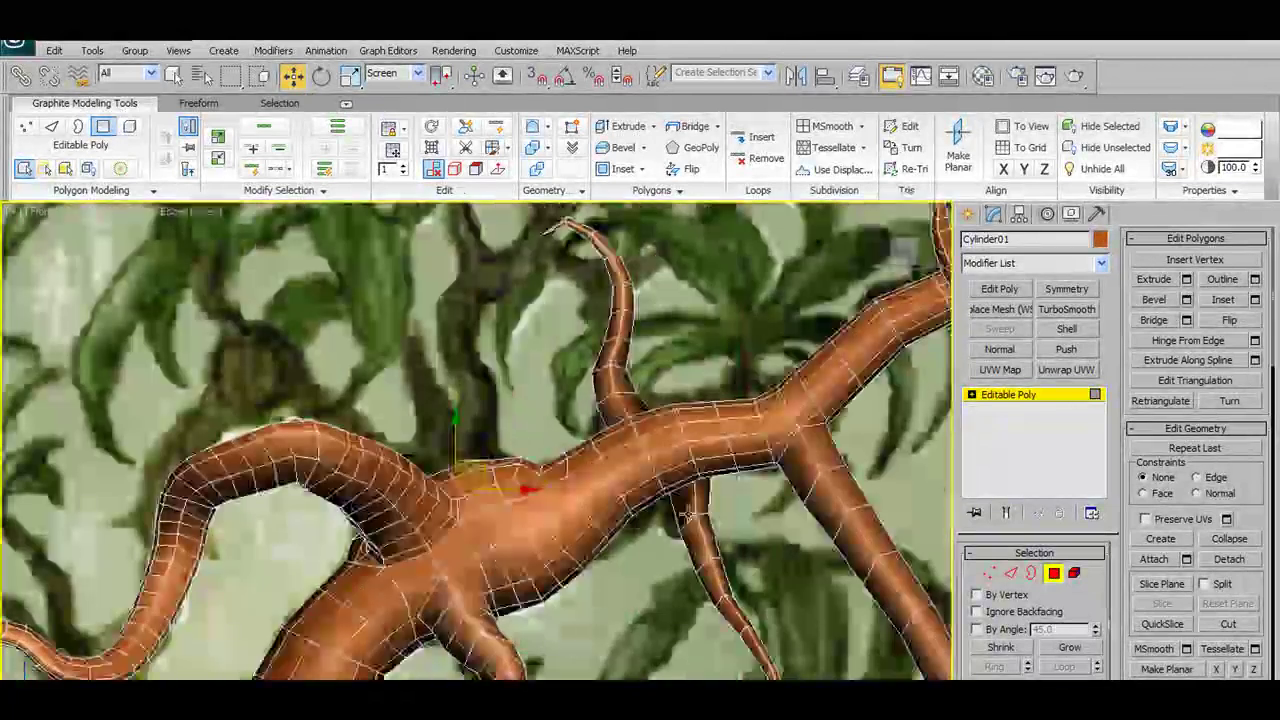
scroll(388, 428, down, 2)
scroll(400, 430, down, 2)
scroll(450, 432, up, 2)
scroll(483, 432, up, 2)
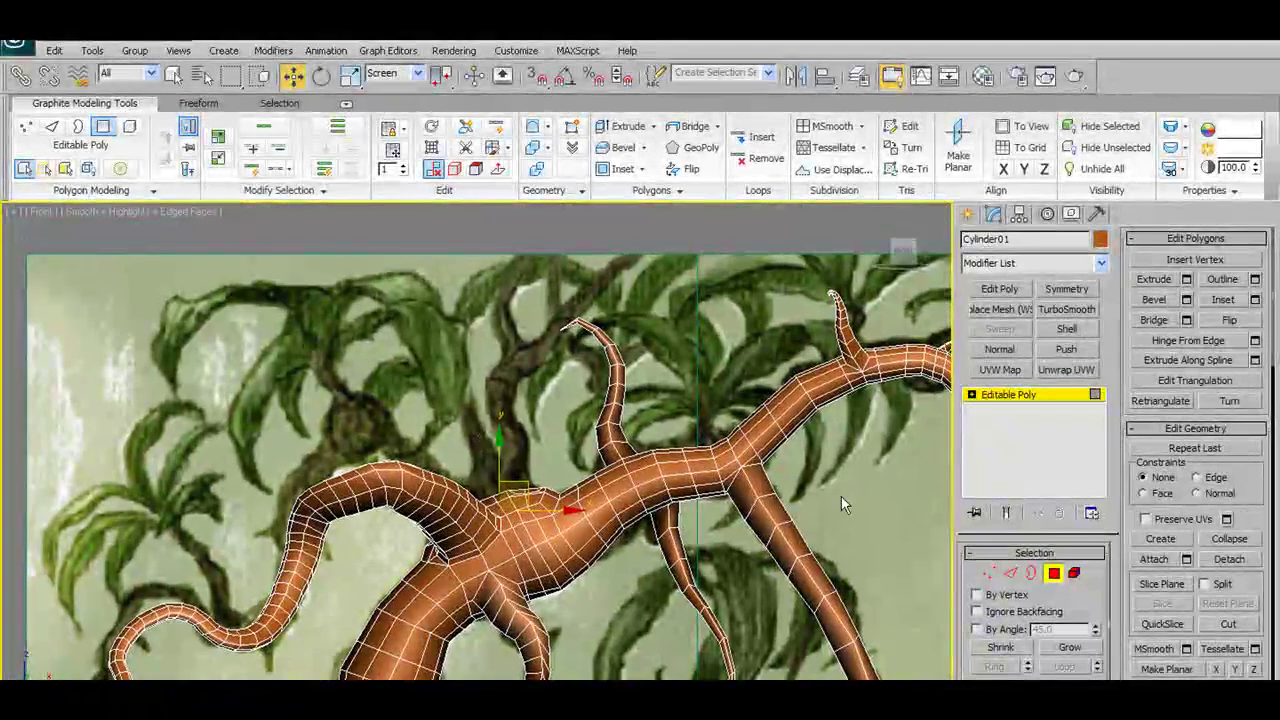
click(1054, 574)
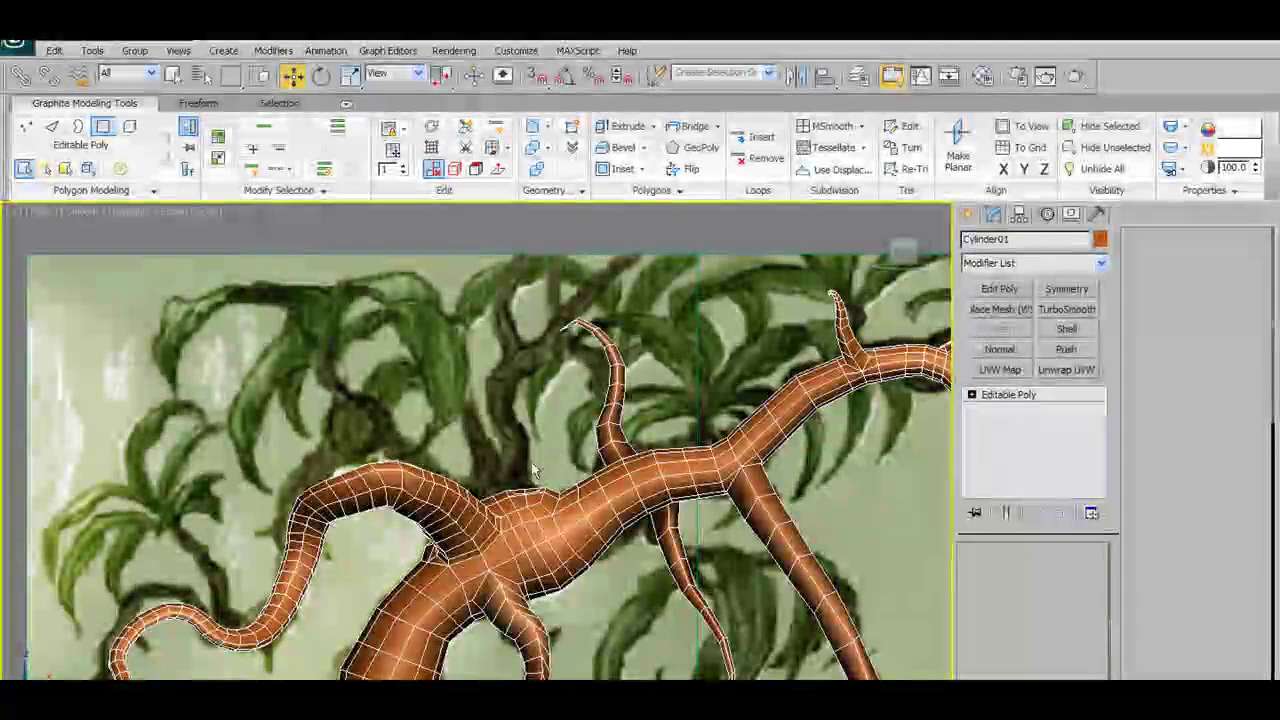
mouse_move(494, 471)
alt+middle_down()
mouse_move(637, 489)
mouse_move(498, 475)
mouse_move(533, 493)
mouse_move(640, 470)
alt+middle_up()
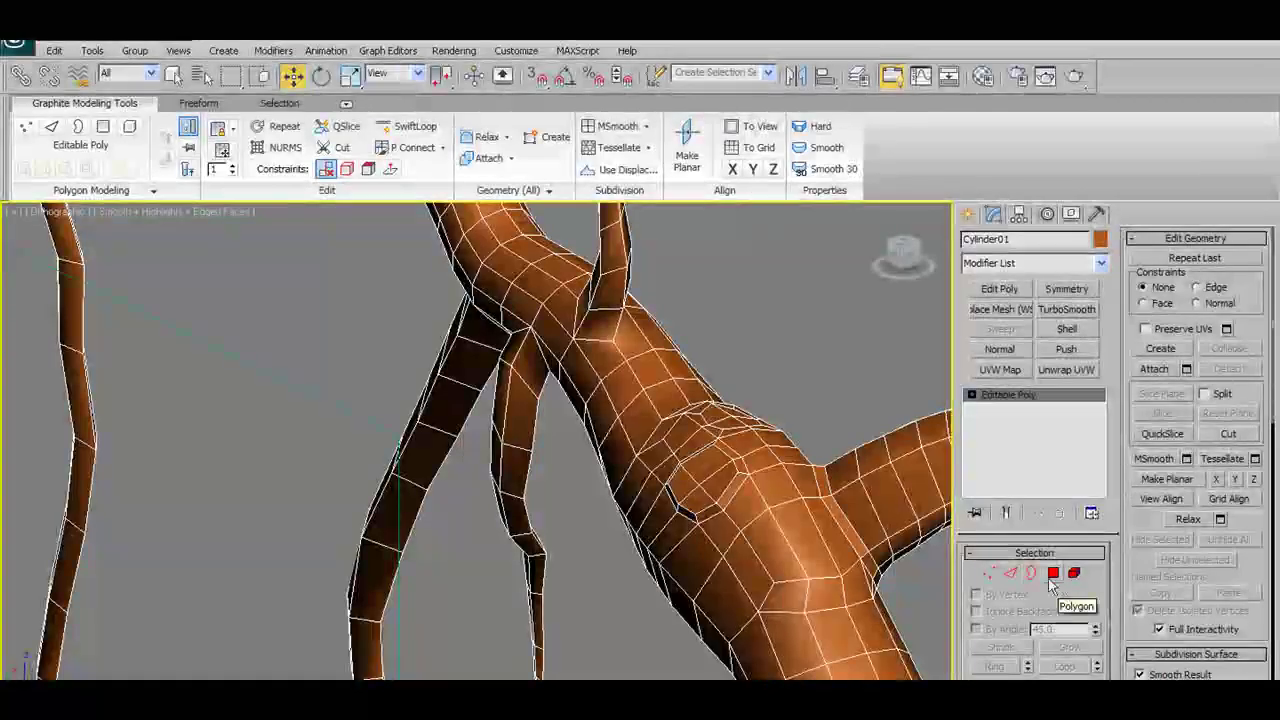
Step through Edge and Vertex modes, then bring up the Graphite ribbon's Freeform tools
click(1010, 574)
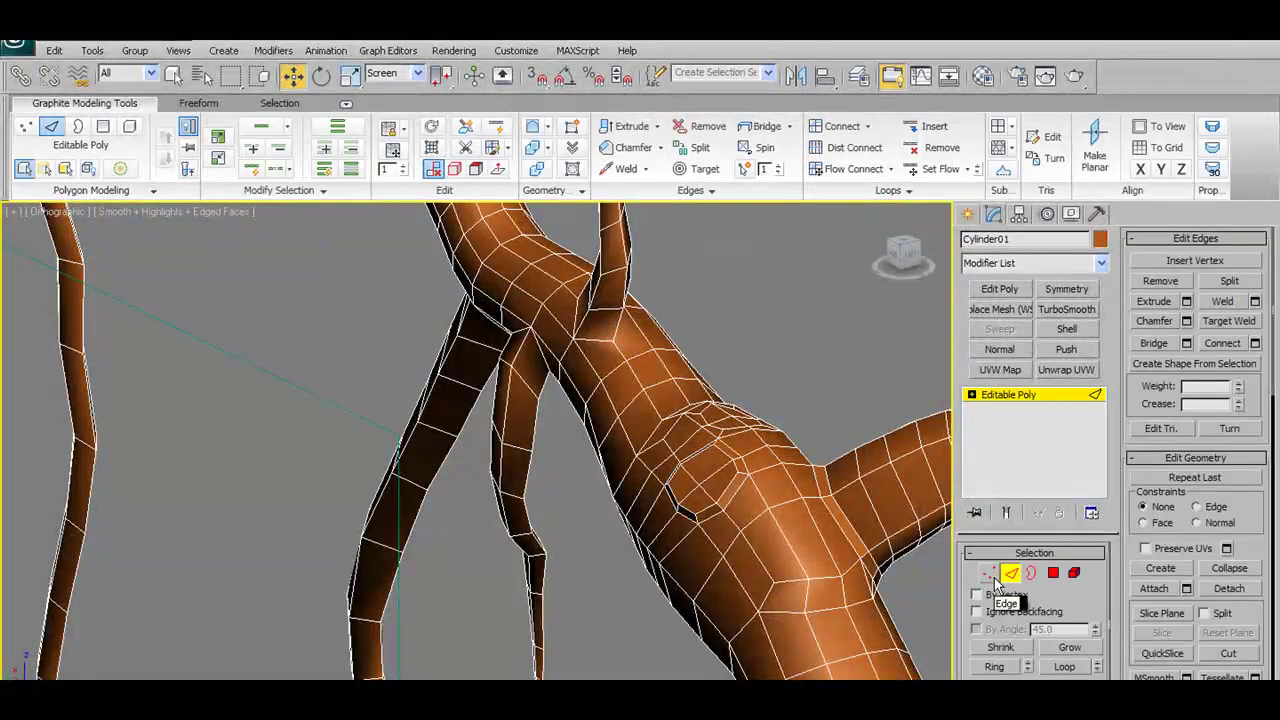
click(990, 575)
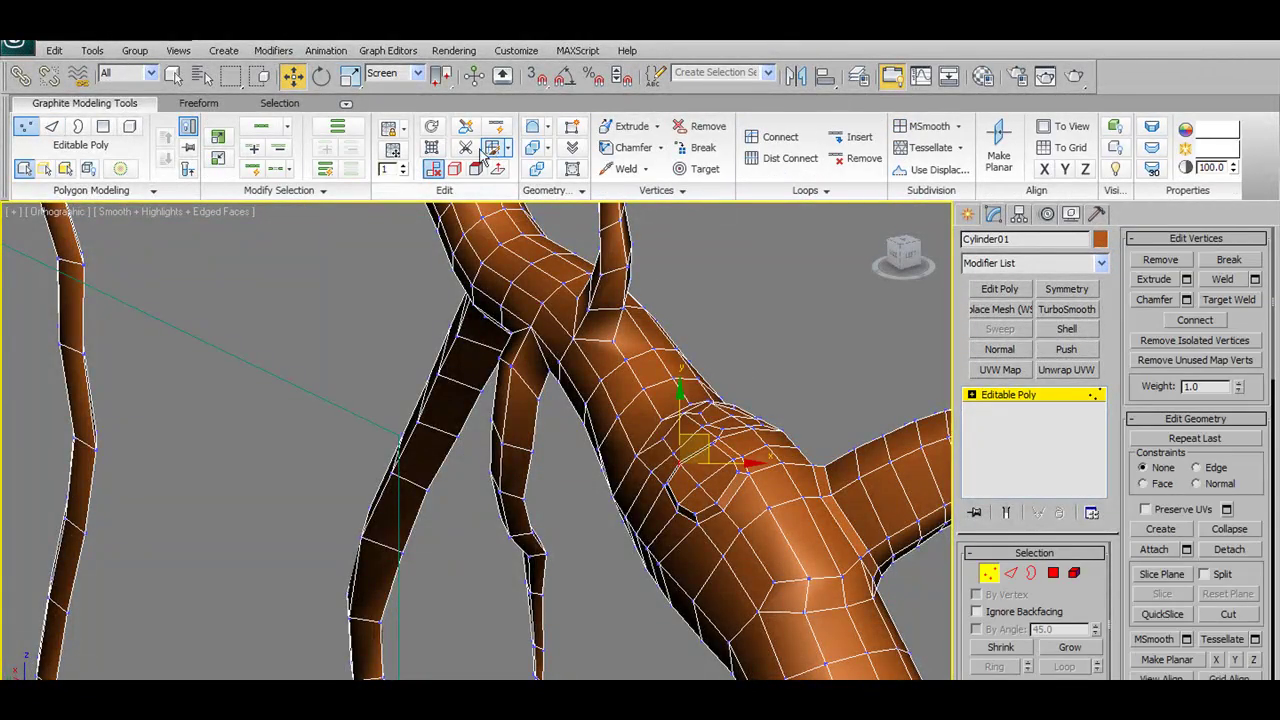
click(508, 148)
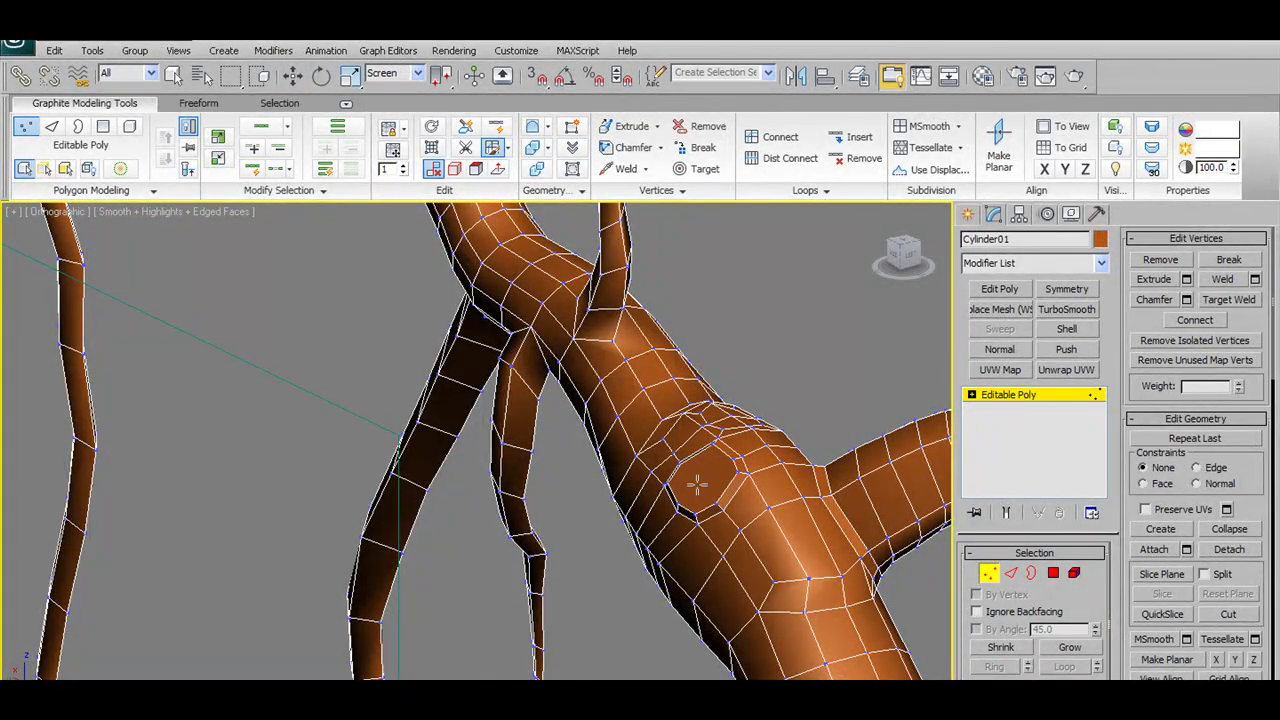
mouse_move(620, 450)
alt+middle_down()
mouse_move(741, 521)
mouse_move(768, 522)
alt+middle_up()
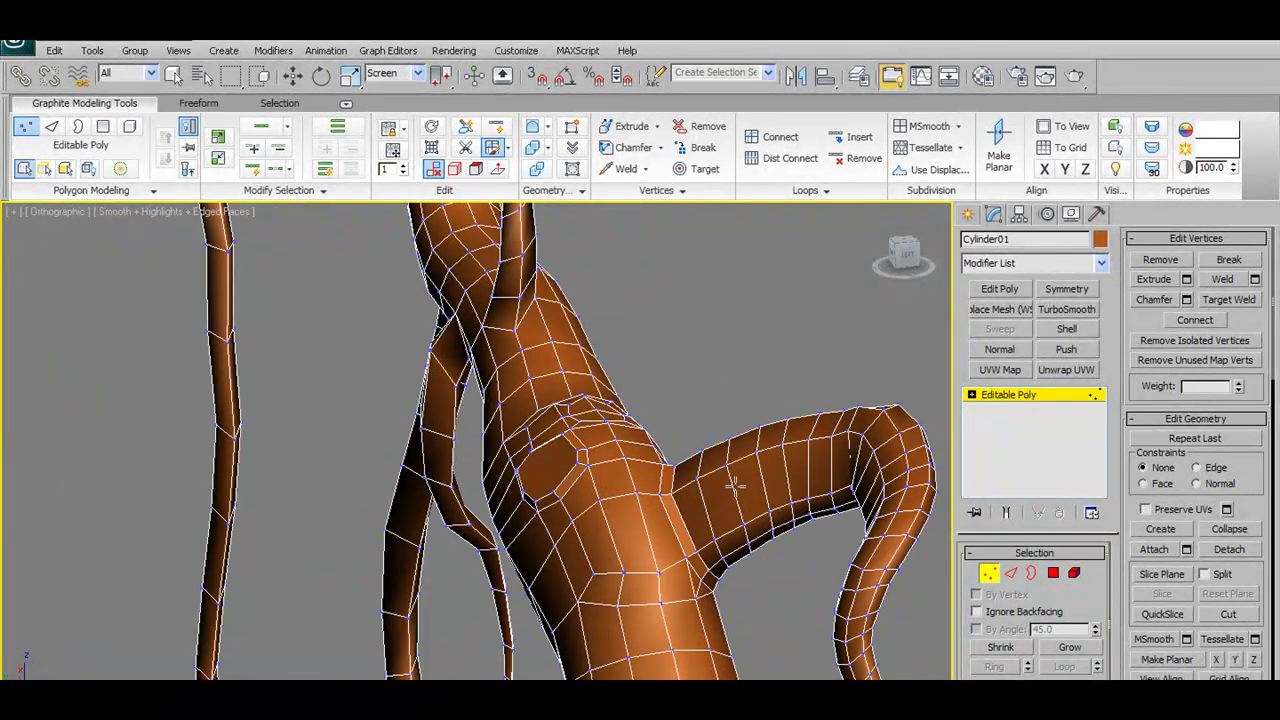
click(198, 104)
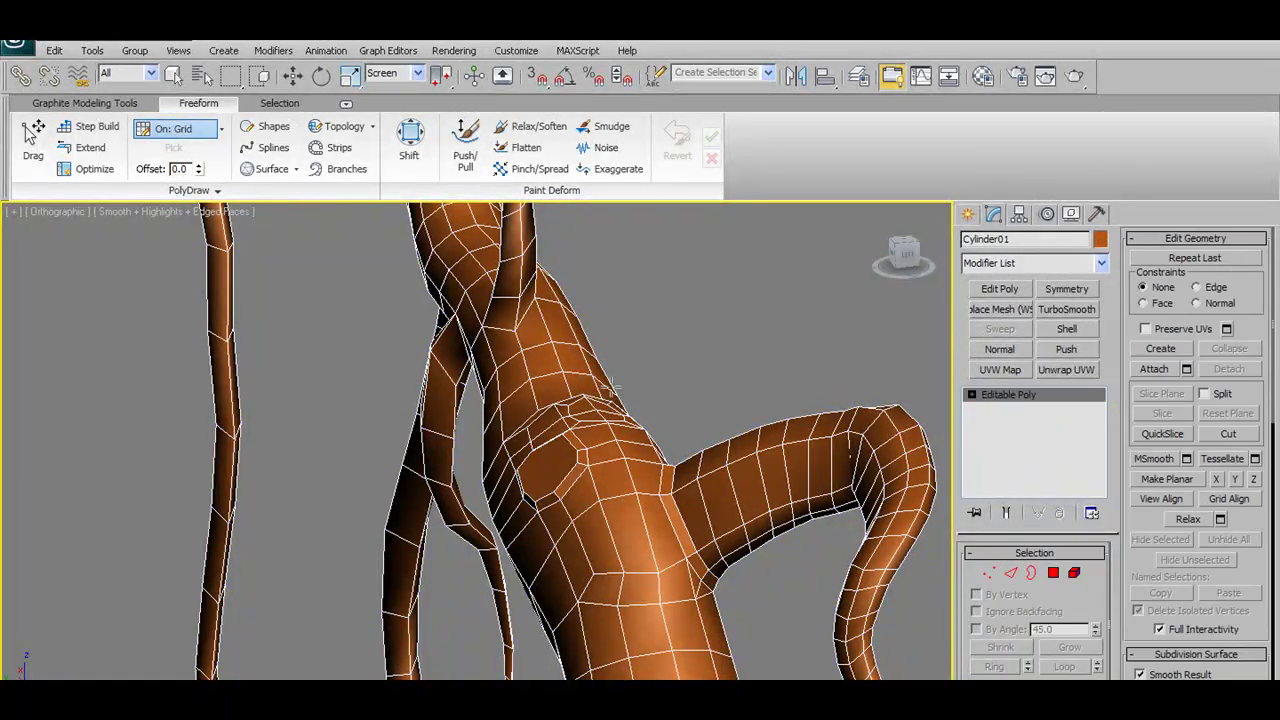
Activate Freeform Branches and frame the trunk and its hooked branch
click(340, 169)
mouse_move(616, 515)
alt+middle_down()
mouse_move(622, 500)
mouse_move(459, 453)
alt+middle_up()
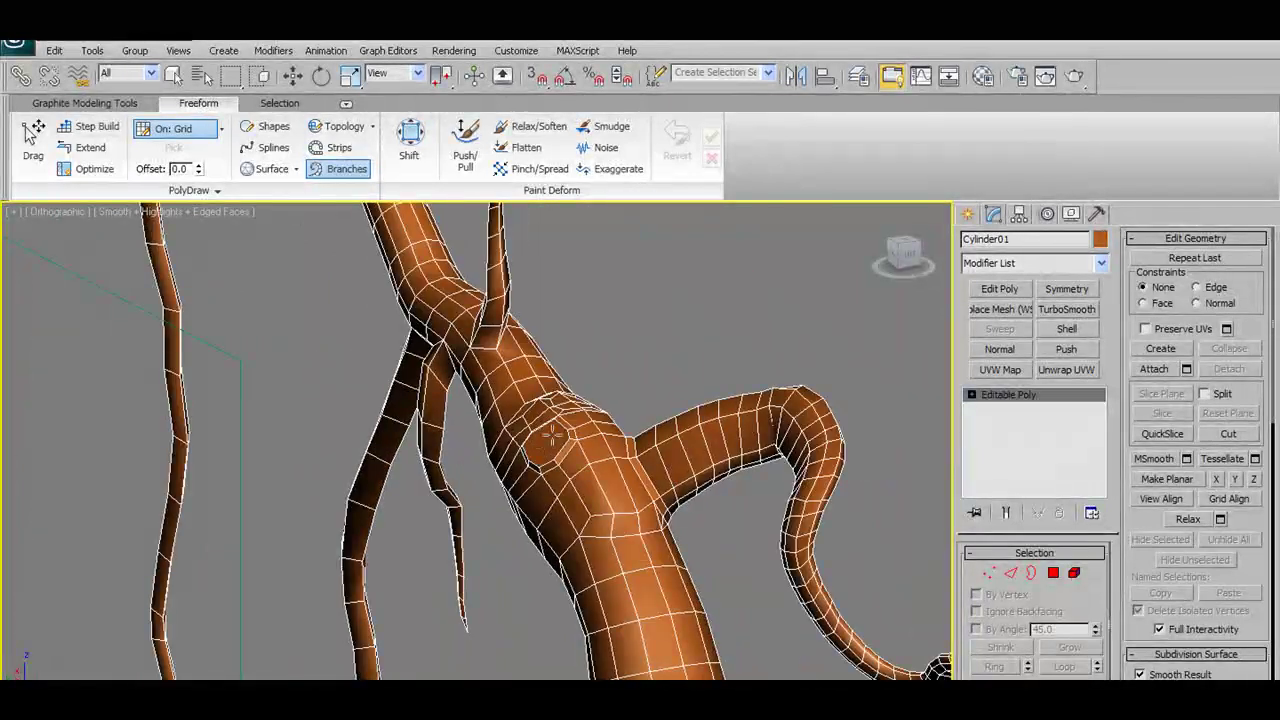
alt+middle_drag(552, 433, 703, 509)
scroll(818, 487, down, 5)
mouse_move(818, 487)
alt+middle_down()
mouse_move(690, 452)
mouse_move(557, 457)
mouse_move(543, 500)
mouse_move(600, 455)
mouse_move(687, 545)
mouse_move(671, 549)
alt+middle_up()
scroll(690, 452, down, 5)
scroll(525, 484, up, 5)
scroll(687, 545, down, 3)
scroll(486, 534, up, 5)
scroll(519, 505, up, 3)
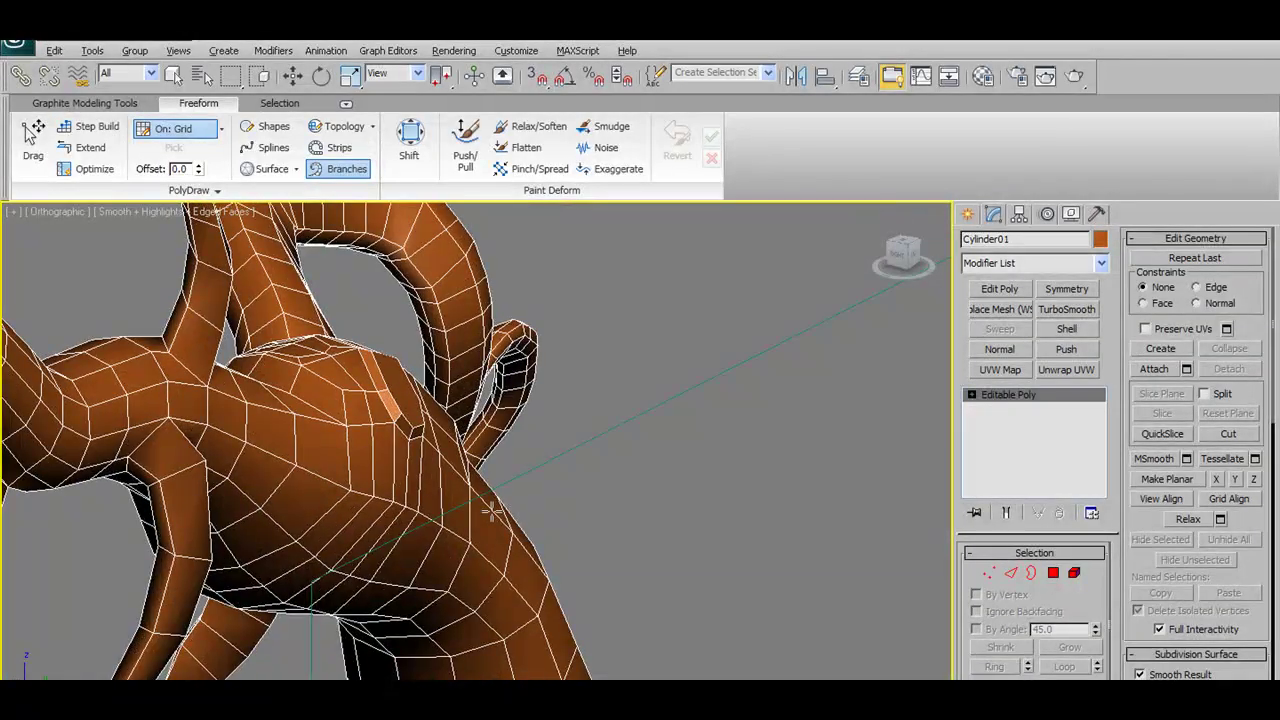
scroll(505, 487, down, 3)
alt+middle_drag(505, 487, 520, 452)
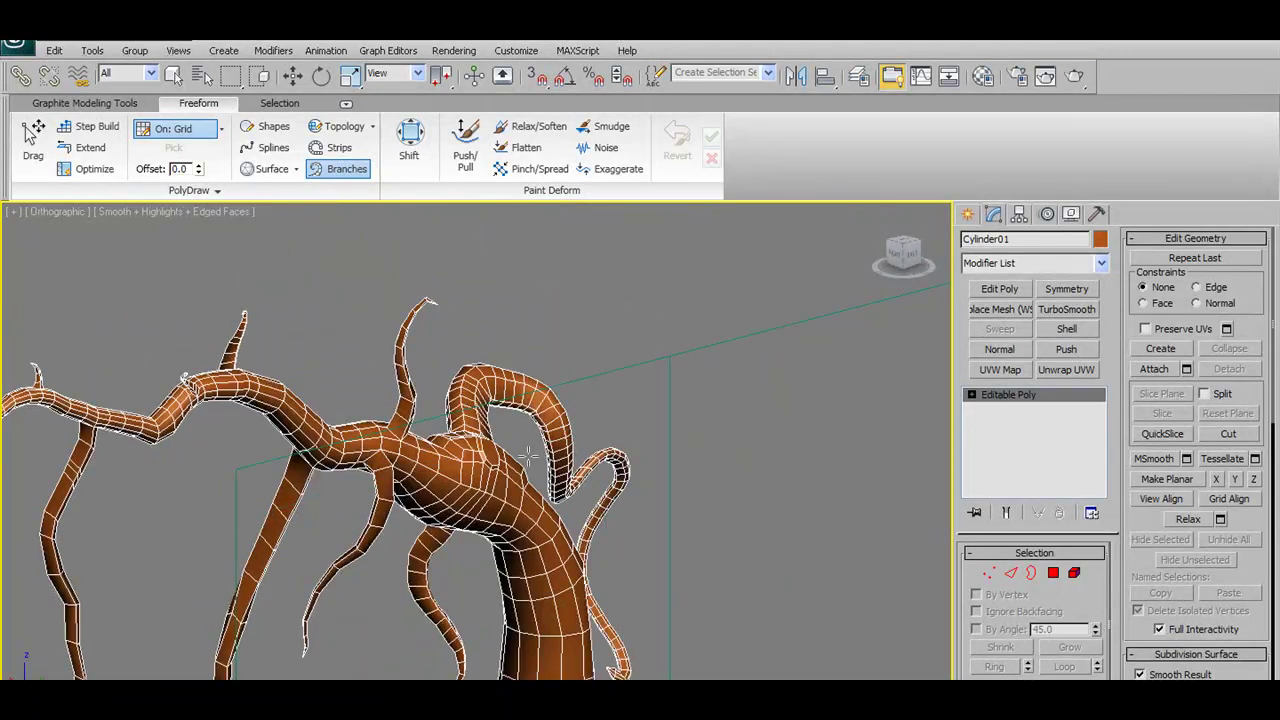
scroll(520, 452, up, 3)
Grow two branches up from the trunk and a spiky and a curved branch from the limb
mouse_move(503, 450)
mouse_down()
mouse_move(548, 383)
mouse_move(543, 343)
mouse_move(571, 286)
mouse_move(651, 374)
mouse_up()
mouse_move(651, 374)
alt+middle_down()
mouse_move(551, 381)
mouse_move(569, 363)
mouse_move(757, 563)
mouse_move(471, 523)
mouse_move(397, 527)
mouse_move(409, 519)
alt+middle_up()
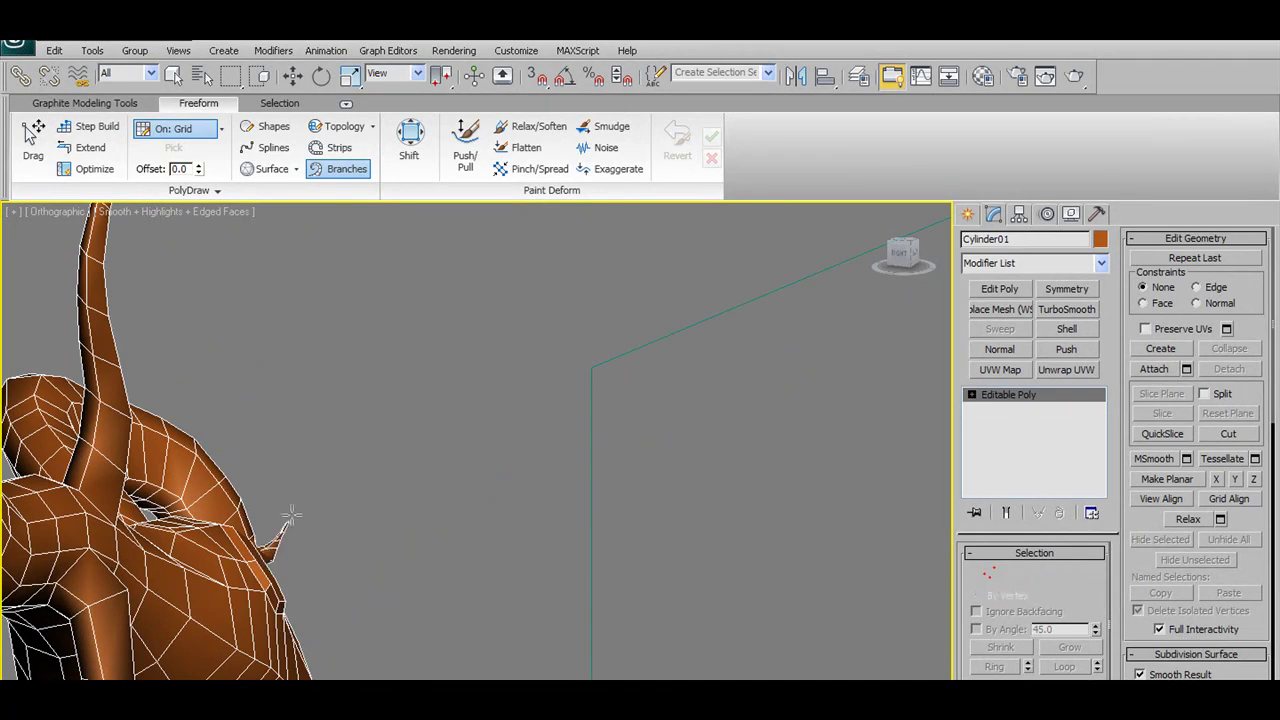
mouse_move(273, 568)
mouse_down()
mouse_move(300, 533)
mouse_move(343, 403)
mouse_move(303, 374)
mouse_up()
mouse_move(303, 374)
alt+middle_down()
mouse_move(254, 454)
mouse_move(410, 643)
alt+middle_up()
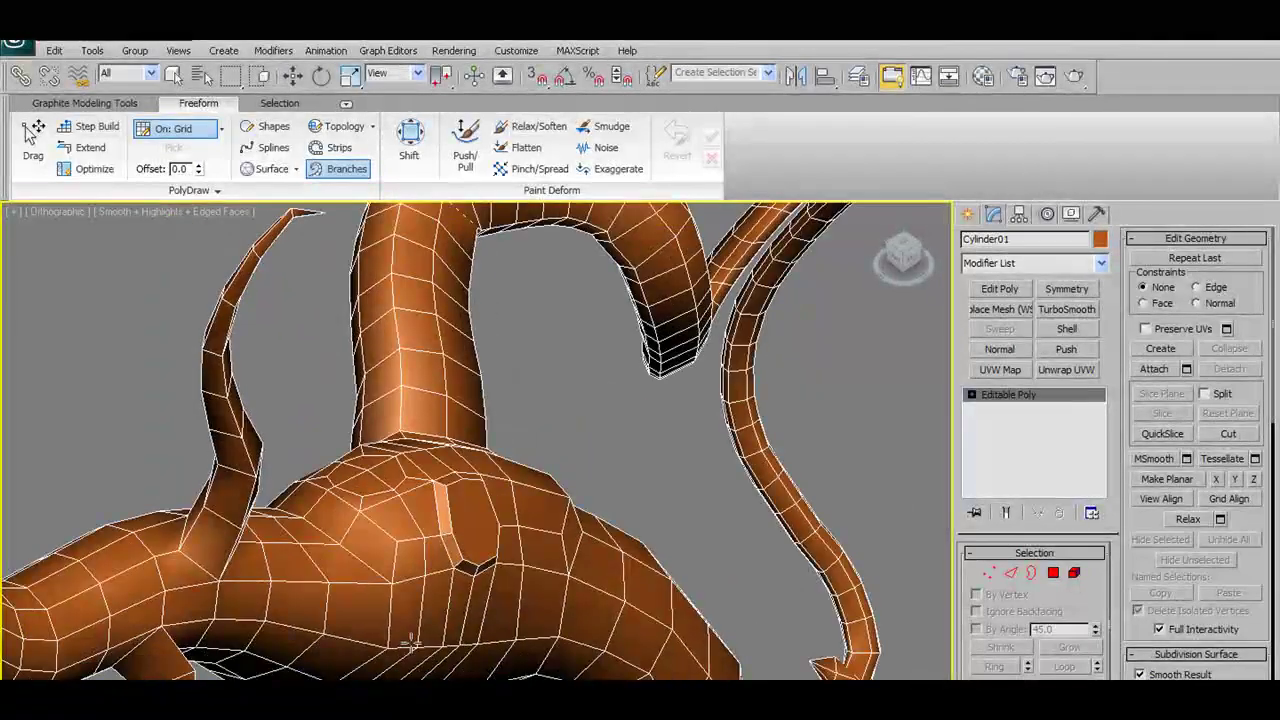
Zoom in on the trunk and select a face in Polygon mode
drag(469, 513, 744, 411)
alt+middle_drag(517, 646, 562, 604)
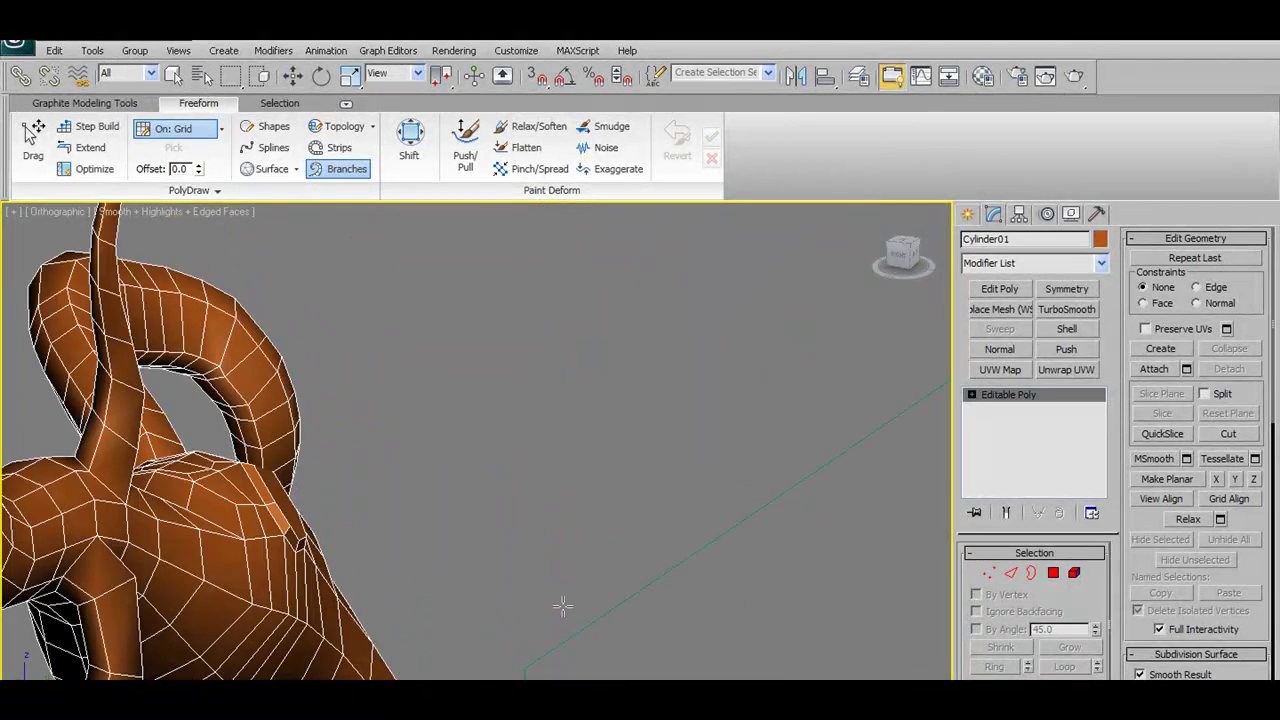
click(1053, 572)
mouse_move(396, 597)
alt+middle_down()
mouse_move(434, 543)
mouse_move(357, 571)
mouse_move(380, 487)
alt+middle_up()
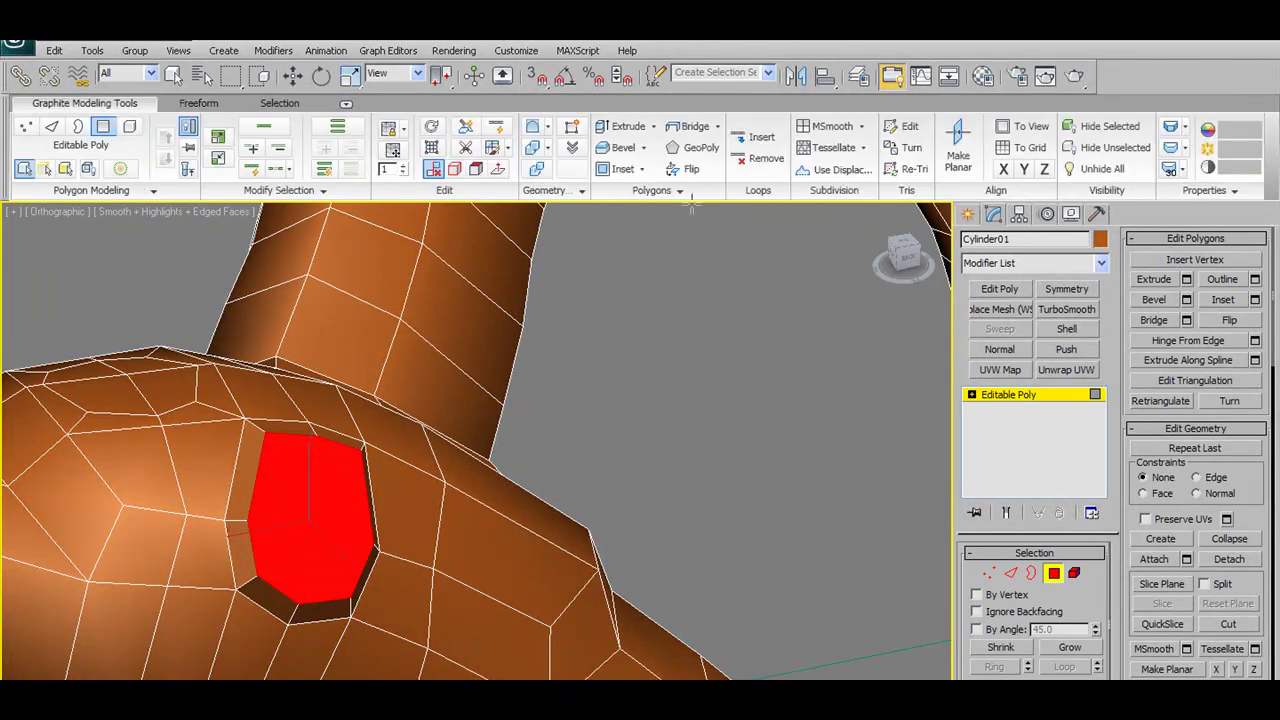
Exit Polygon mode and reactivate the Freeform Branches tools with the whole tree in view
mouse_move(574, 363)
alt+middle_down()
mouse_move(683, 349)
mouse_move(614, 377)
mouse_move(683, 337)
mouse_move(589, 400)
mouse_move(486, 343)
mouse_move(594, 277)
mouse_move(660, 362)
alt+middle_up()
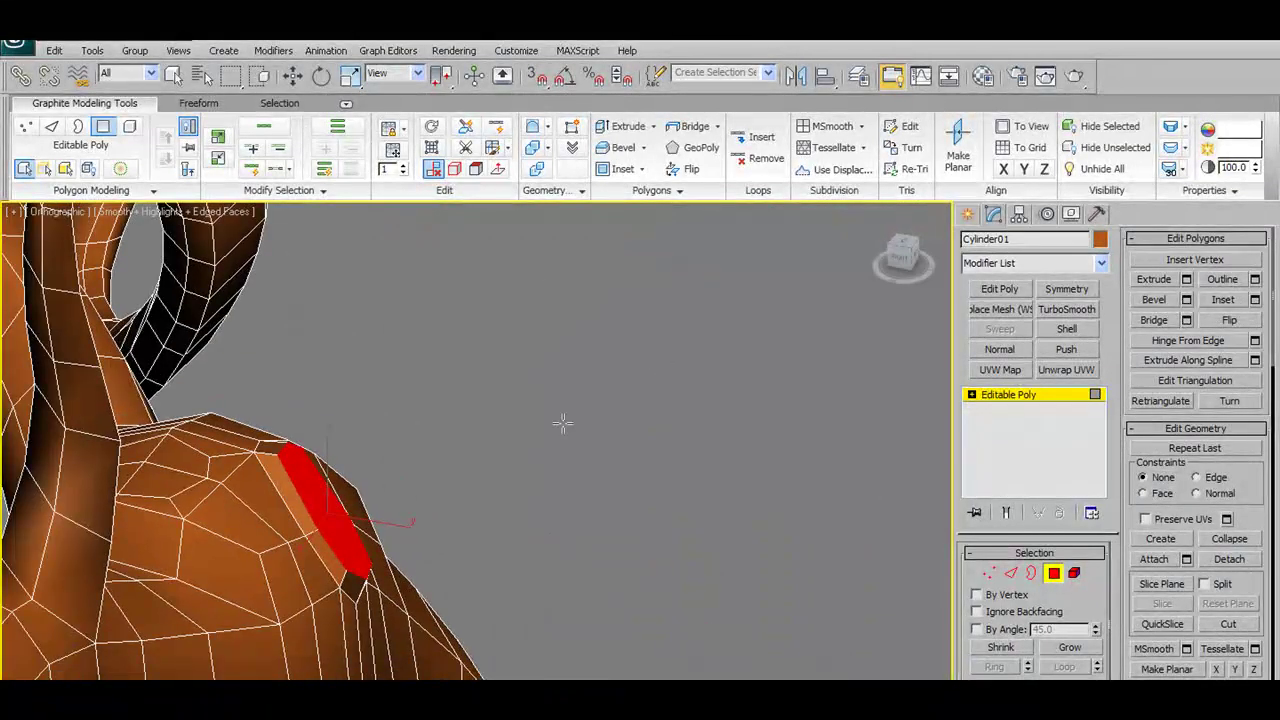
mouse_move(561, 420)
alt+middle_down()
mouse_move(566, 389)
mouse_move(486, 329)
alt+middle_up()
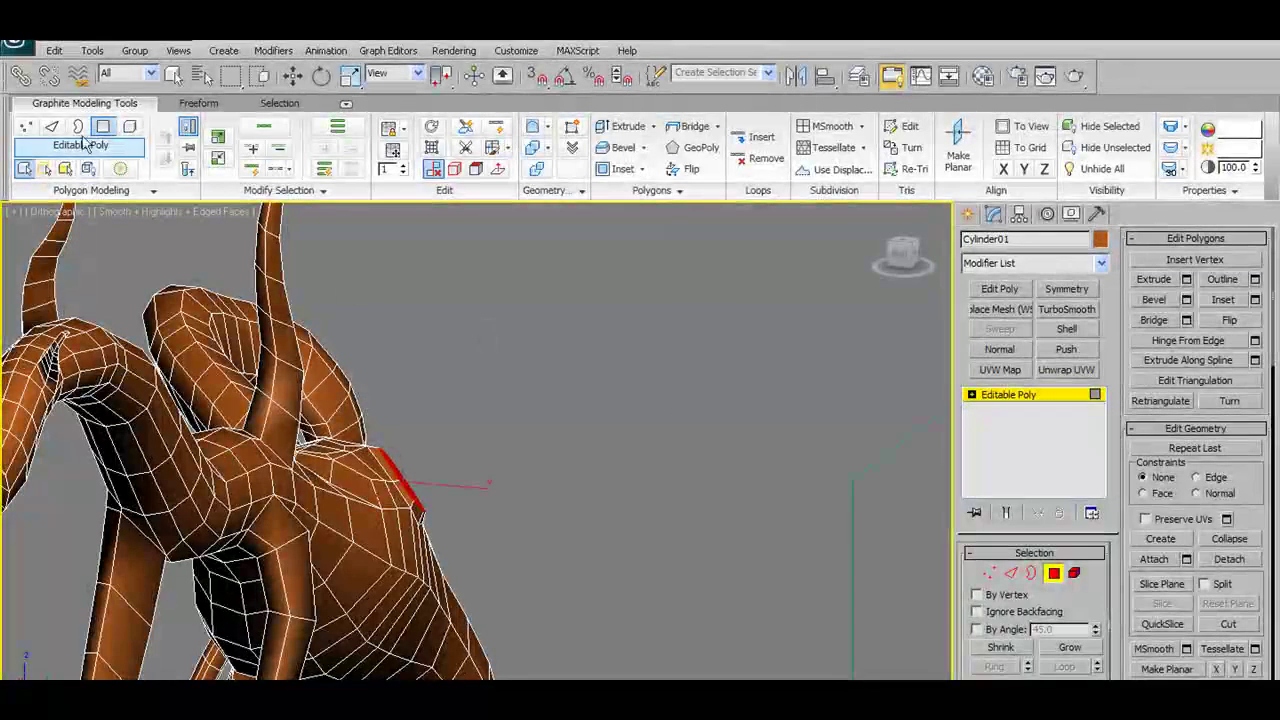
click(103, 126)
click(199, 104)
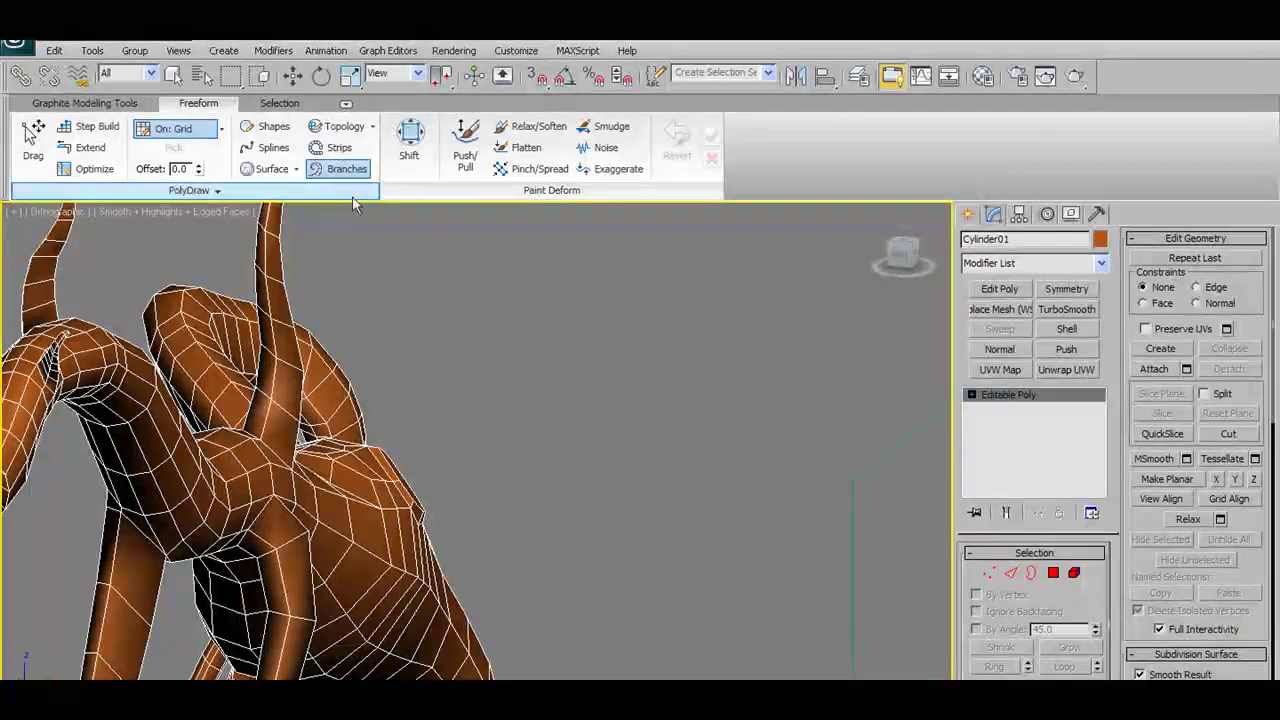
Grow curling branches from the trunk top, undoing a bad stroke and redrawing it
mouse_move(432, 461)
mouse_down()
mouse_move(477, 280)
mouse_move(435, 267)
mouse_up()
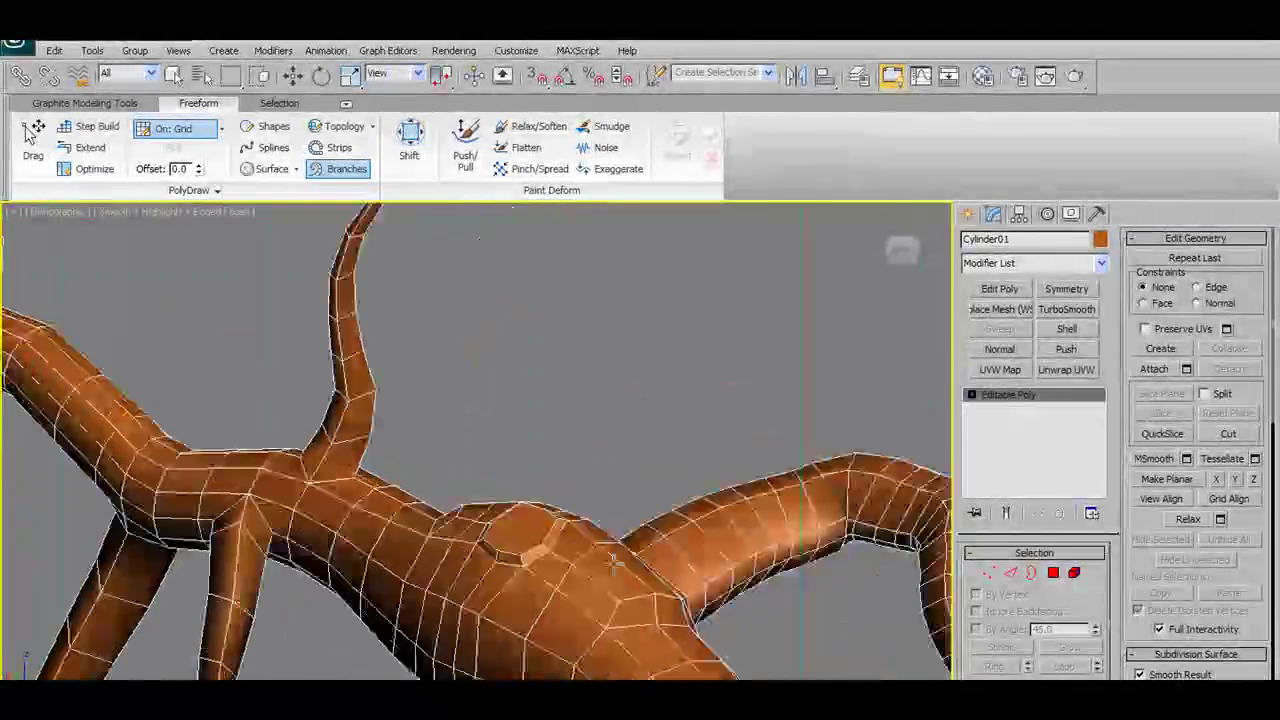
alt+middle_drag(614, 563, 552, 612)
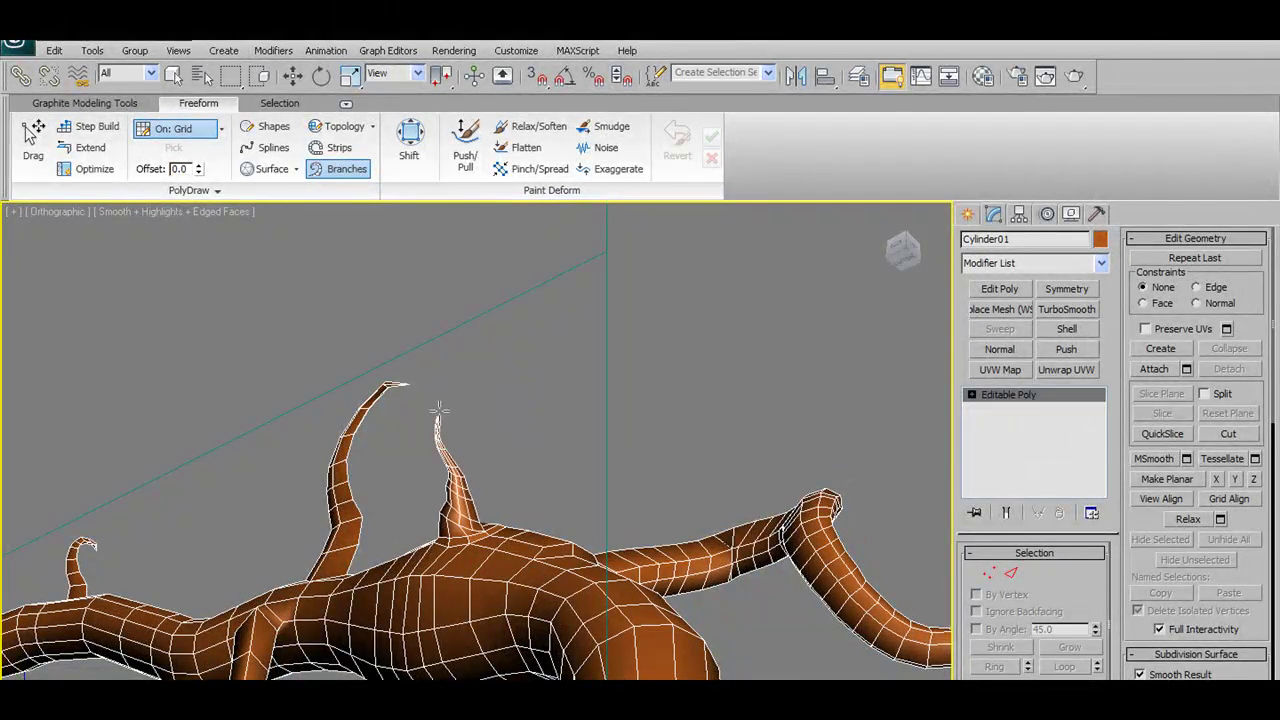
drag(480, 485, 550, 385)
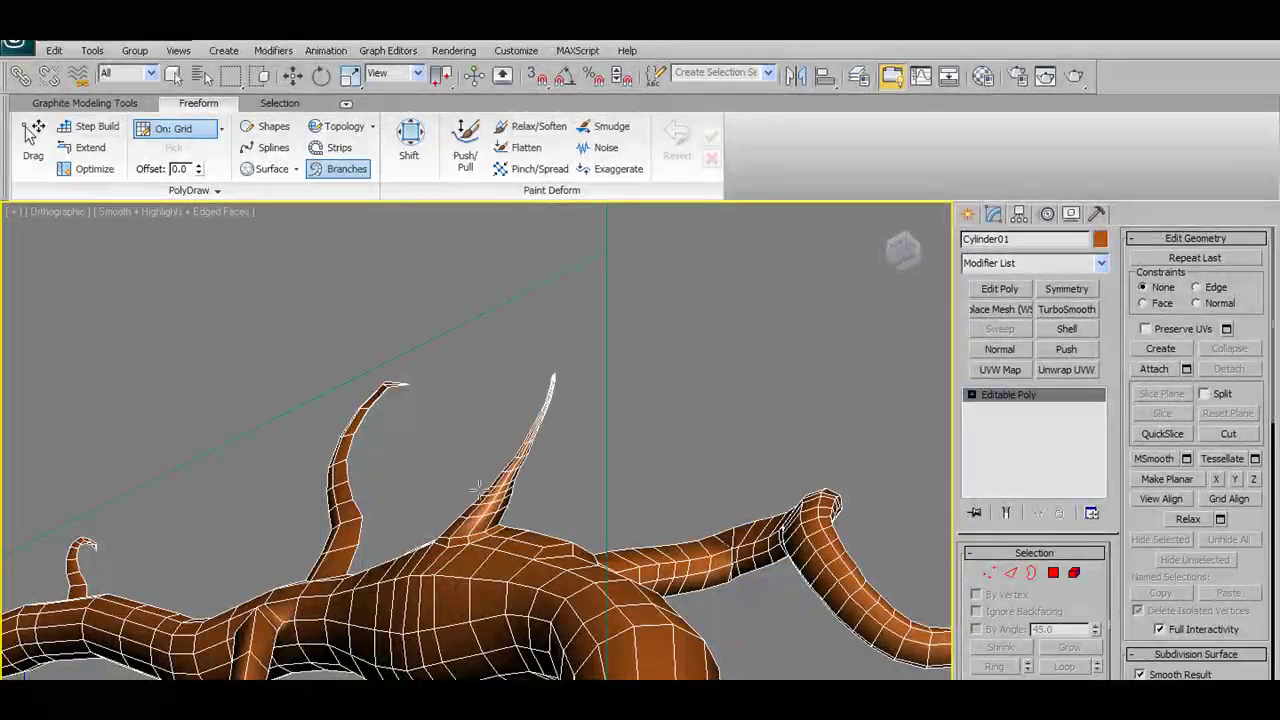
mouse_move(472, 528)
alt+middle_down()
mouse_move(480, 503)
mouse_move(482, 517)
alt+middle_up()
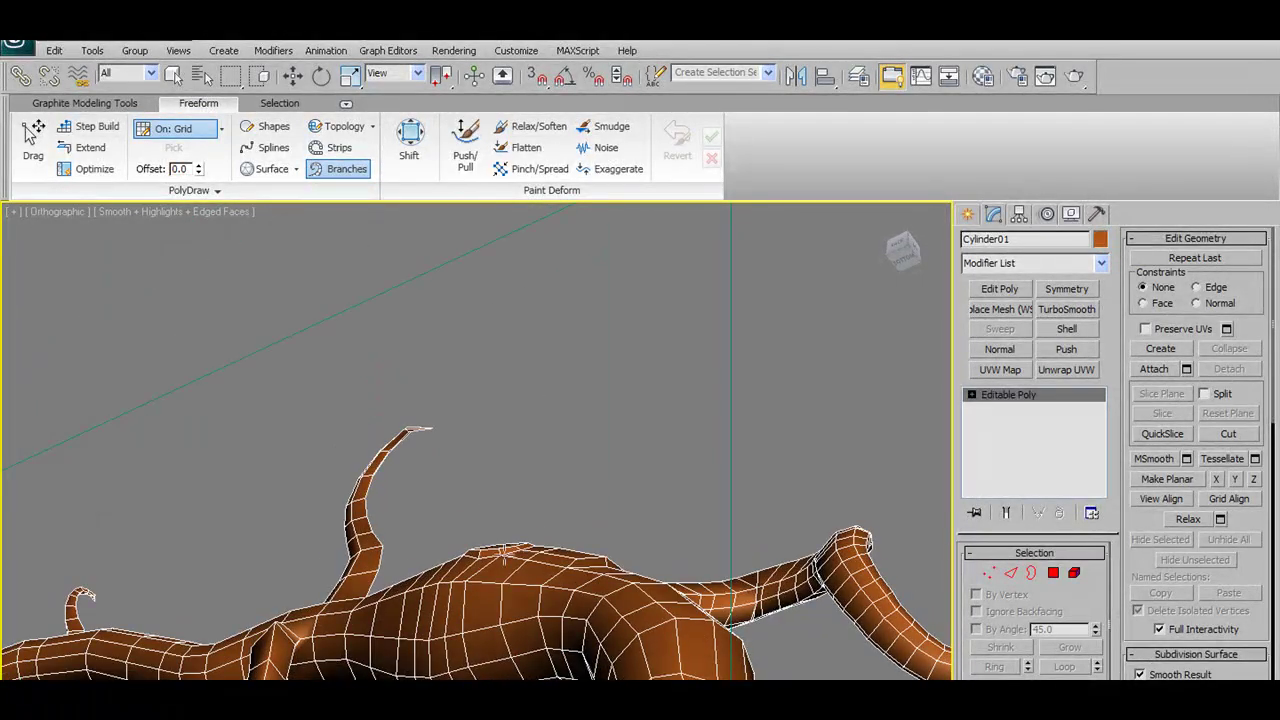
mouse_move(510, 430)
mouse_down()
mouse_move(543, 392)
mouse_move(612, 394)
mouse_up()
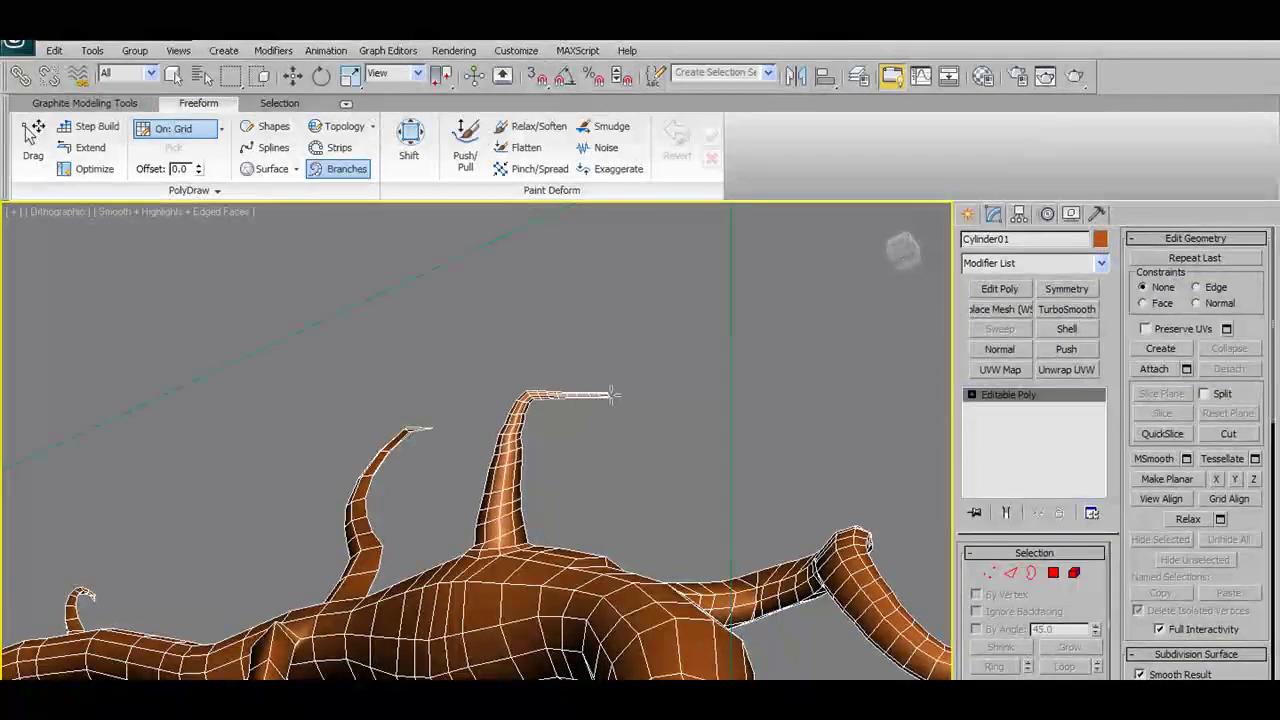
key(ctrl+z)
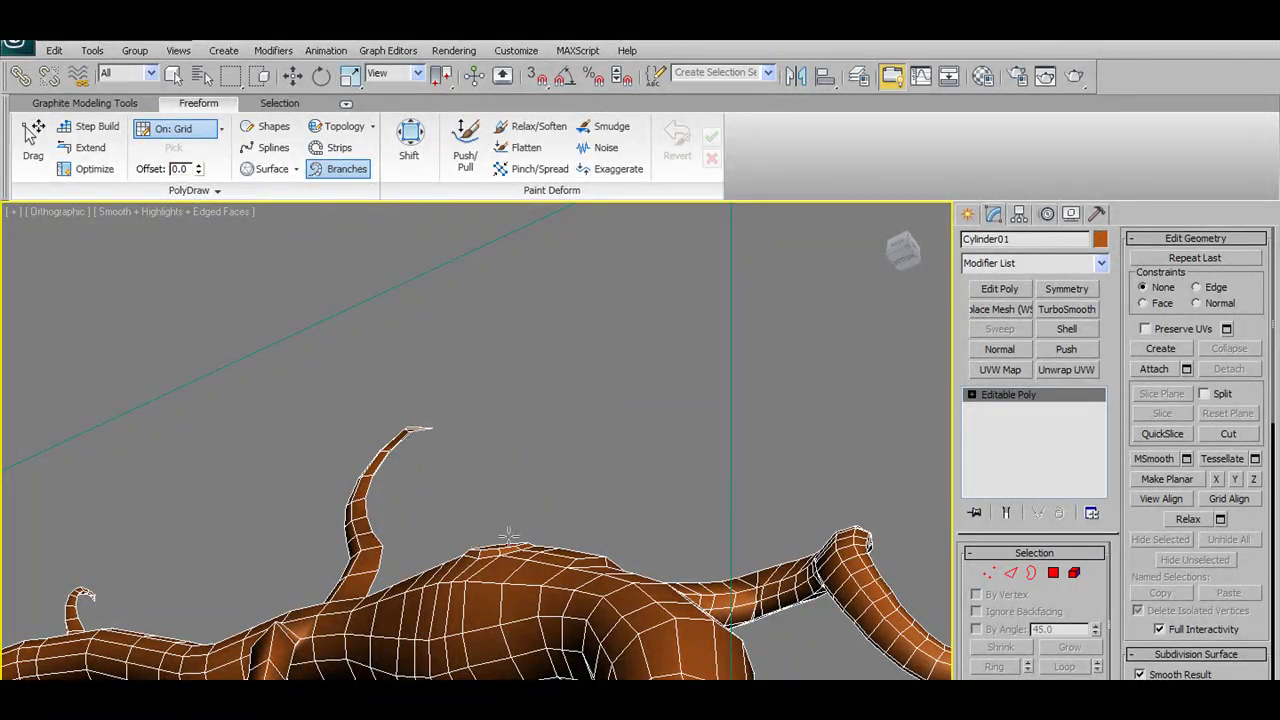
mouse_move(500, 460)
mouse_down()
mouse_move(585, 295)
mouse_move(651, 314)
mouse_move(663, 349)
mouse_move(627, 375)
mouse_up()
mouse_move(627, 375)
alt+middle_down()
mouse_move(714, 477)
mouse_move(811, 545)
mouse_move(886, 537)
mouse_move(580, 487)
mouse_move(514, 463)
mouse_move(555, 367)
alt+middle_up()
Zoom and pan the Front view onto the reference, then enter Polygon mode
scroll(555, 367, up, 2)
scroll(555, 367, down, 4)
middle_drag(436, 415, 406, 453)
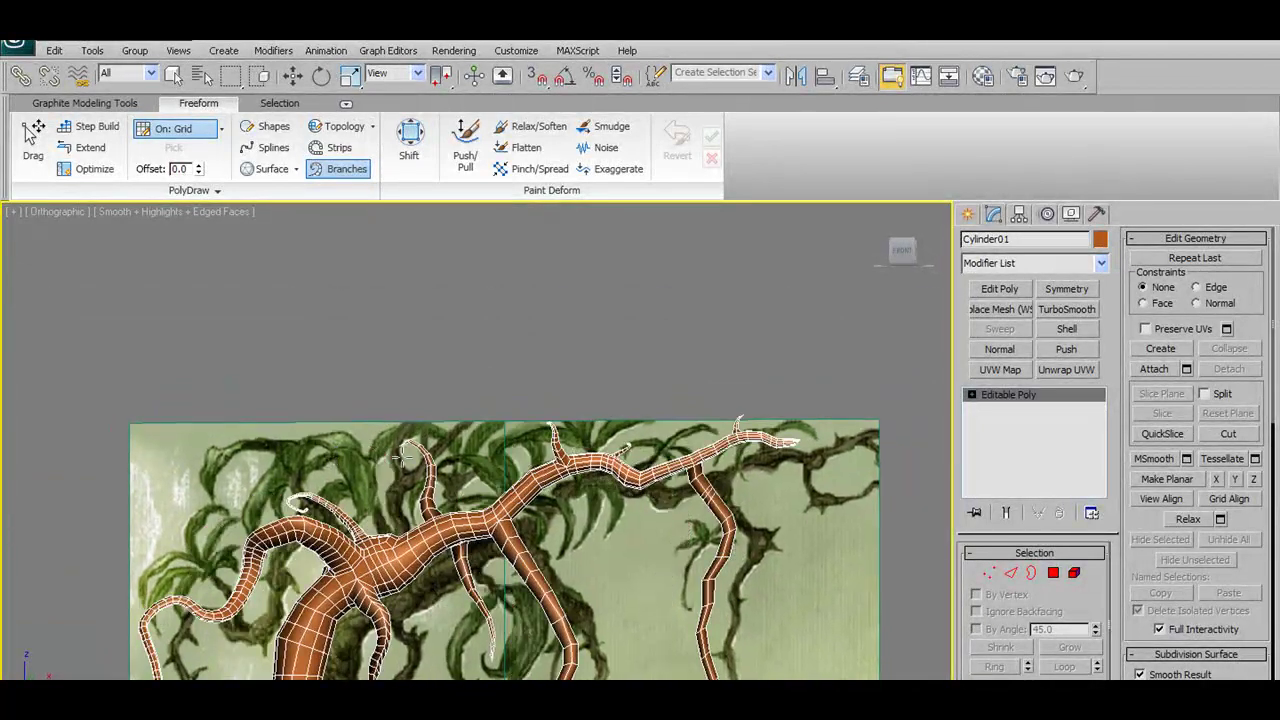
scroll(598, 512, up, 3)
scroll(598, 512, up, 2)
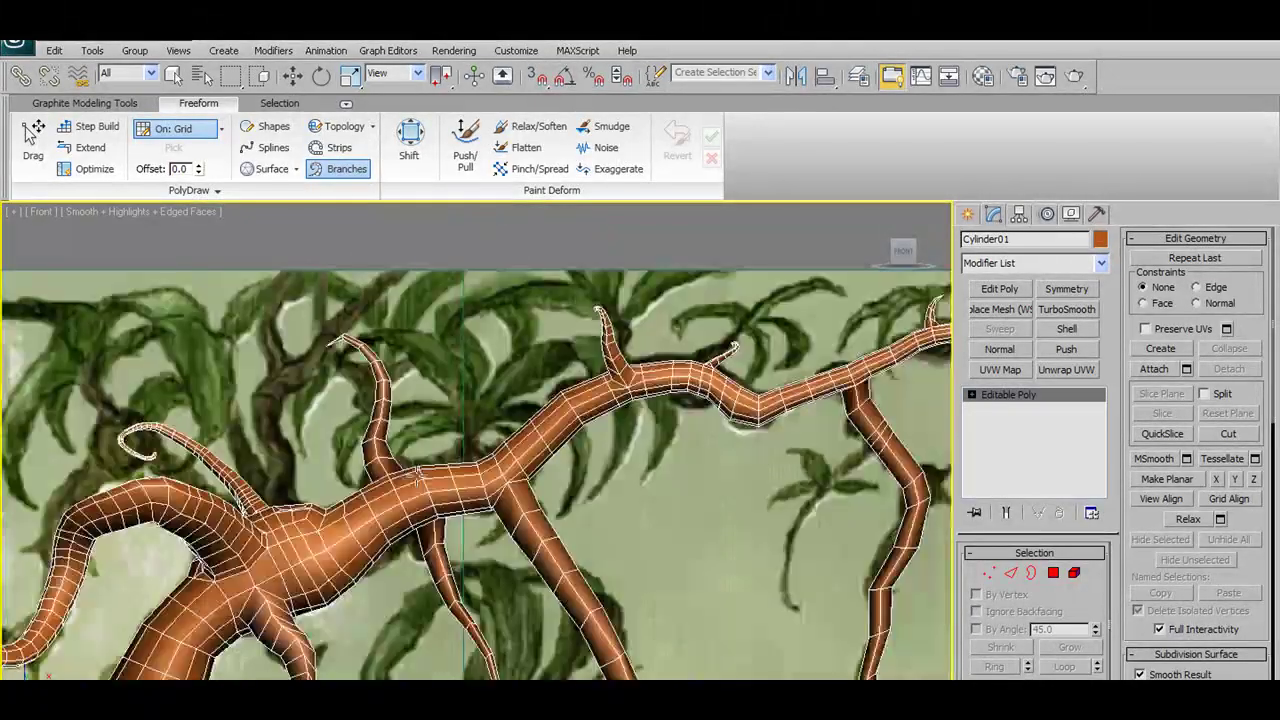
scroll(598, 512, up, 2)
scroll(598, 512, up, 2)
scroll(770, 560, up, 1)
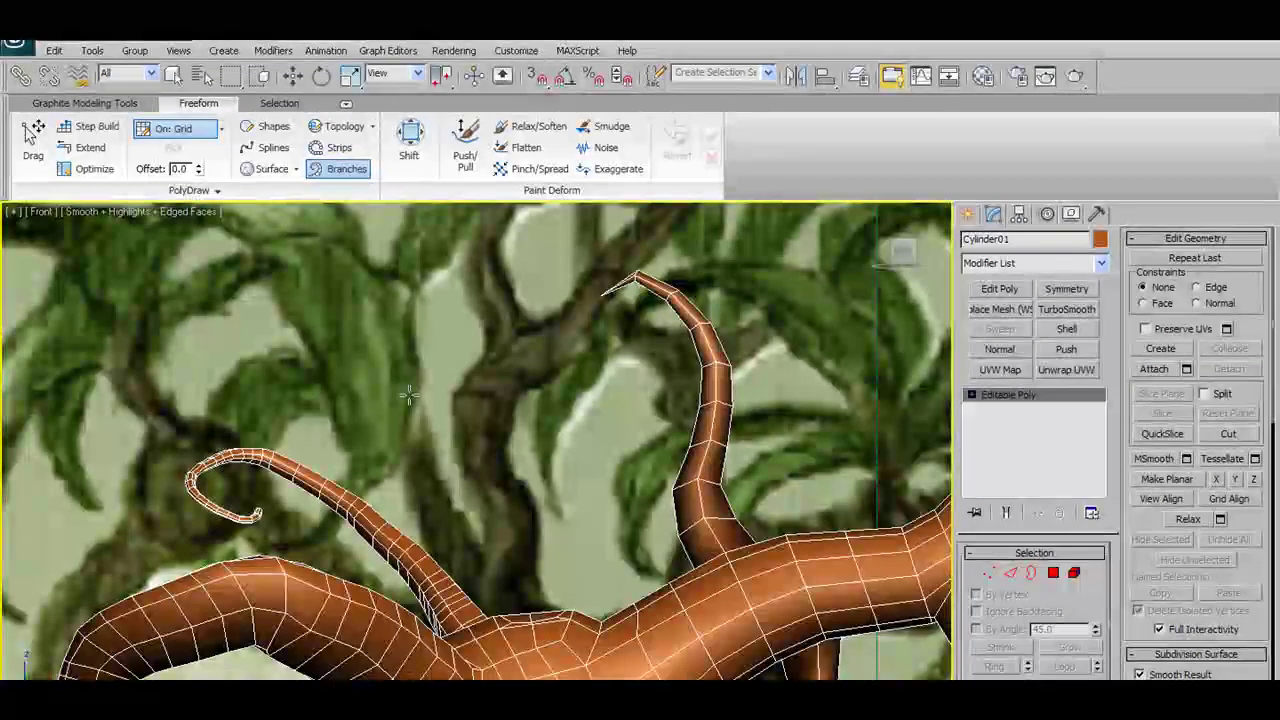
middle_drag(700, 450, 843, 442)
key(1)
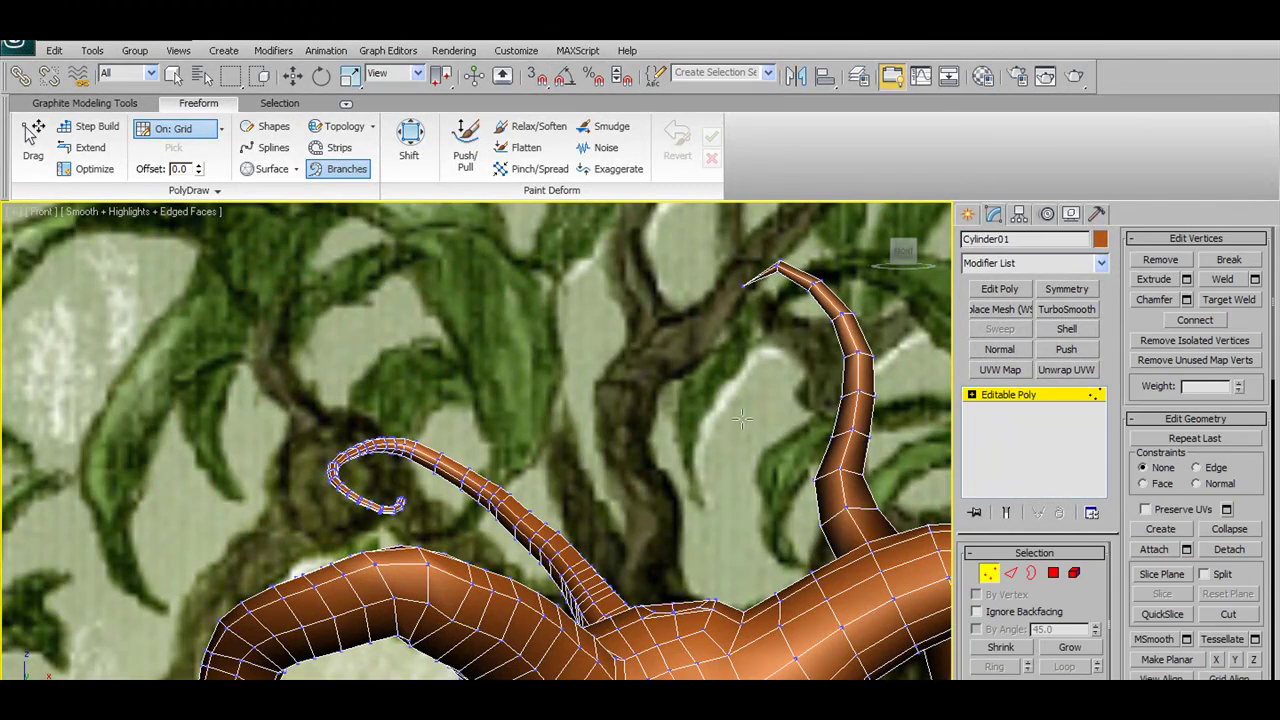
click(1053, 576)
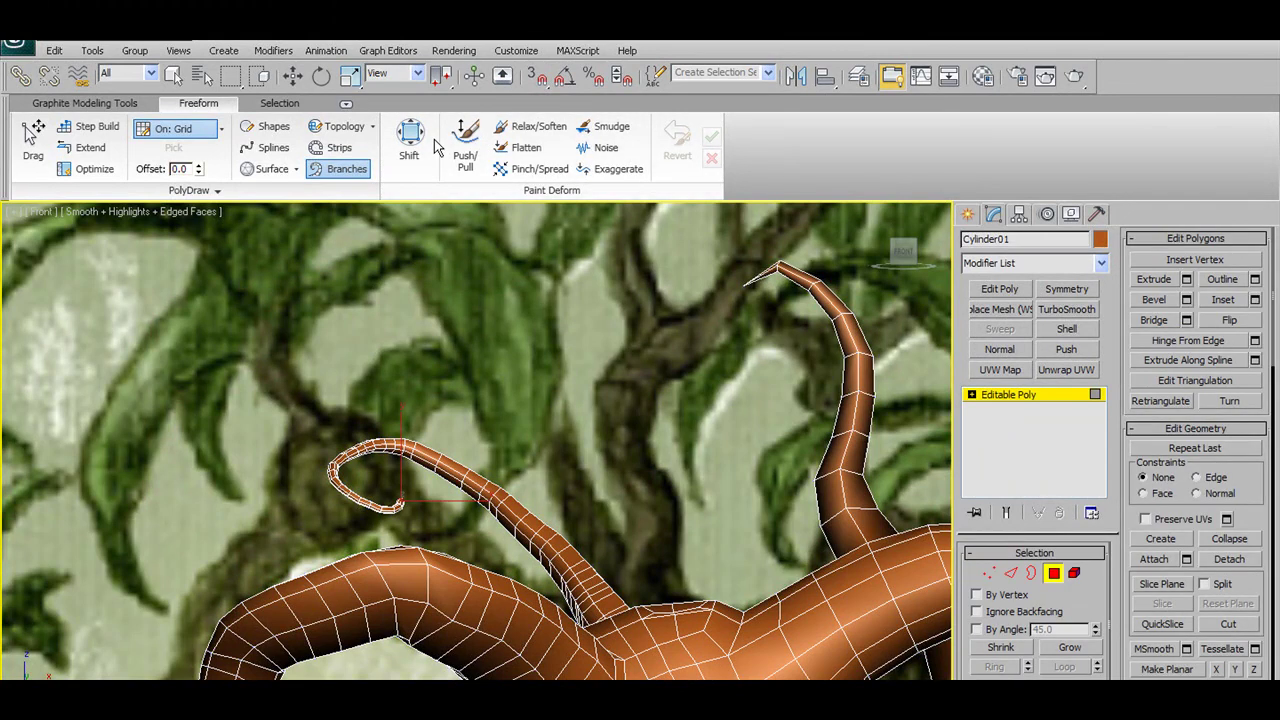
Turn off Branches and enable P Connect in the Graphite Modeling tools
click(346, 168)
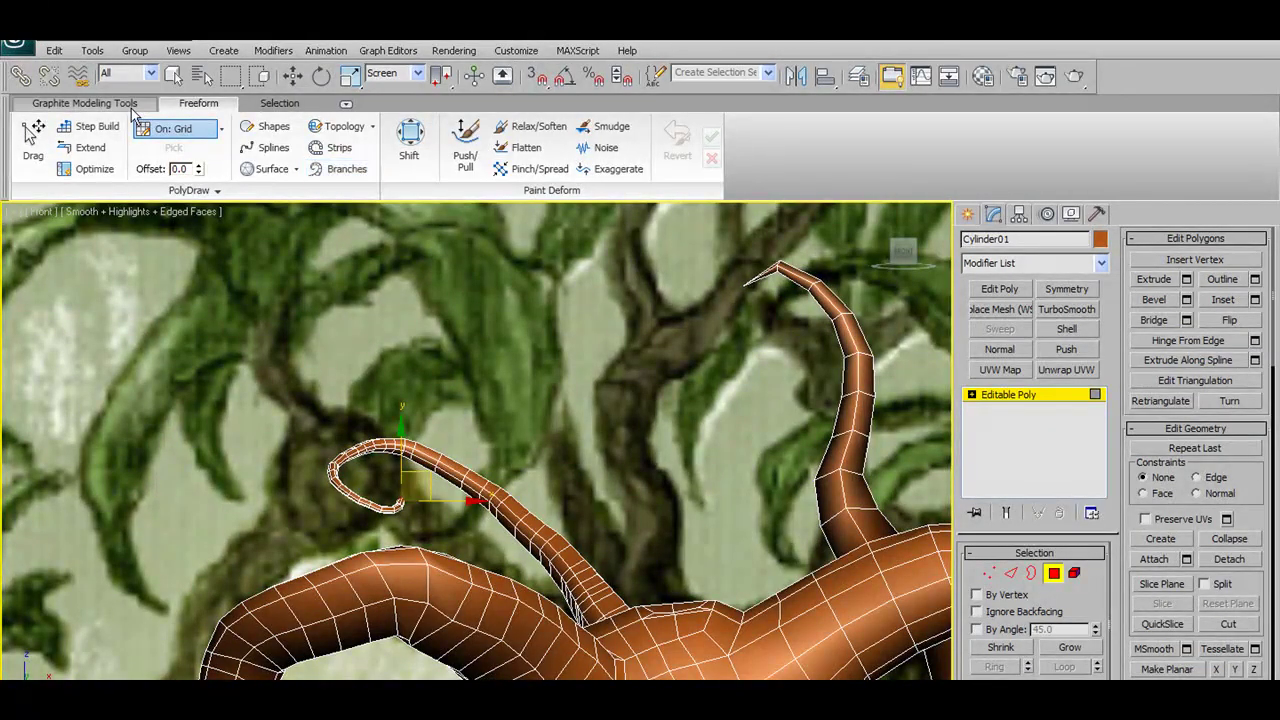
click(131, 108)
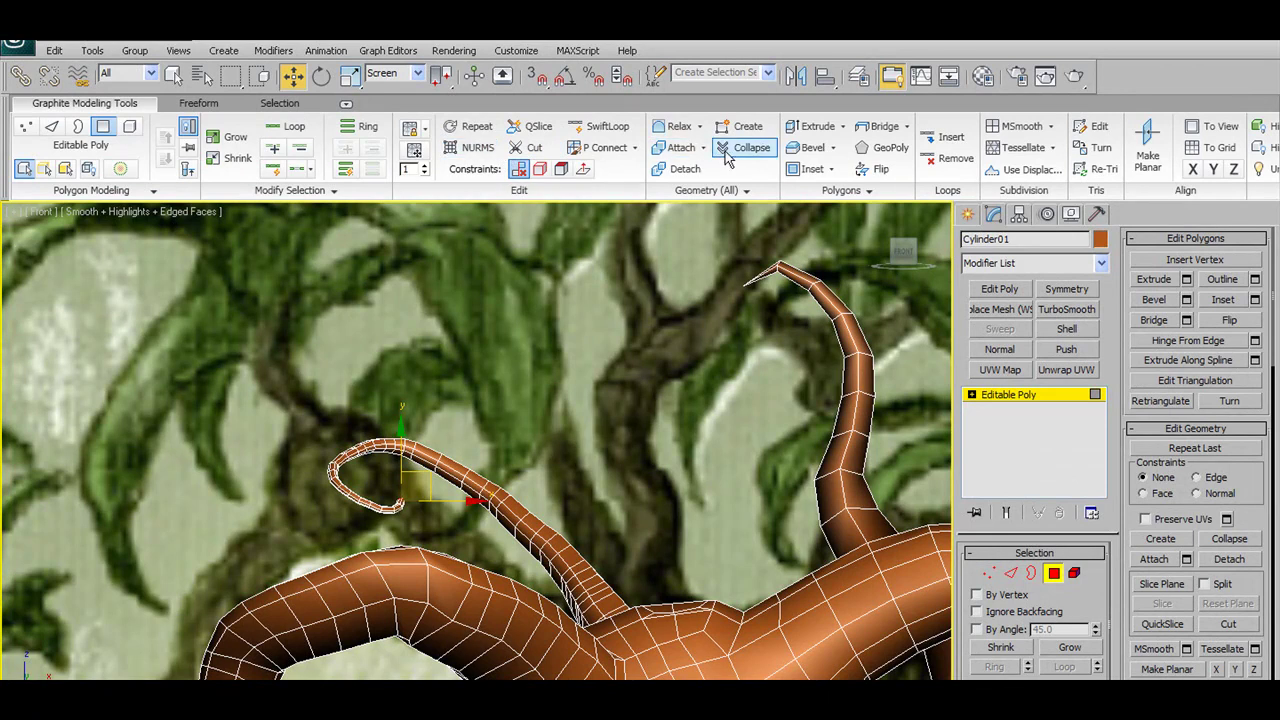
middle_drag(758, 519, 718, 477)
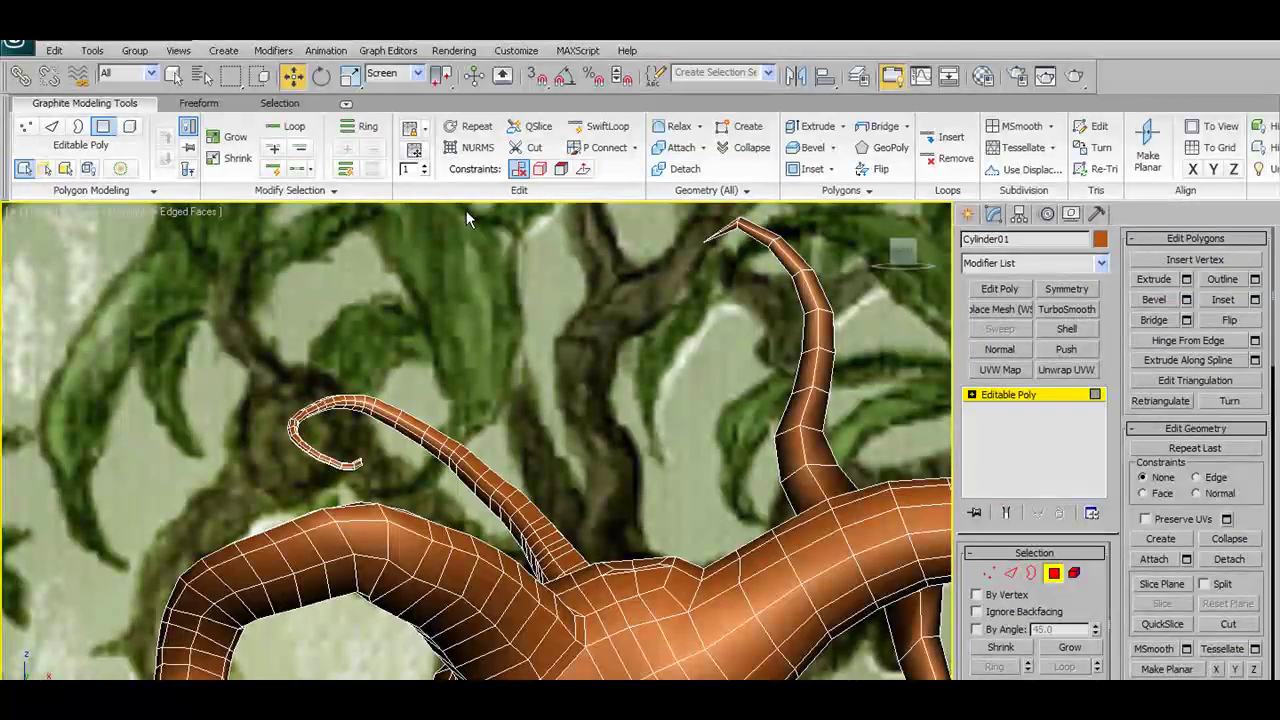
click(600, 148)
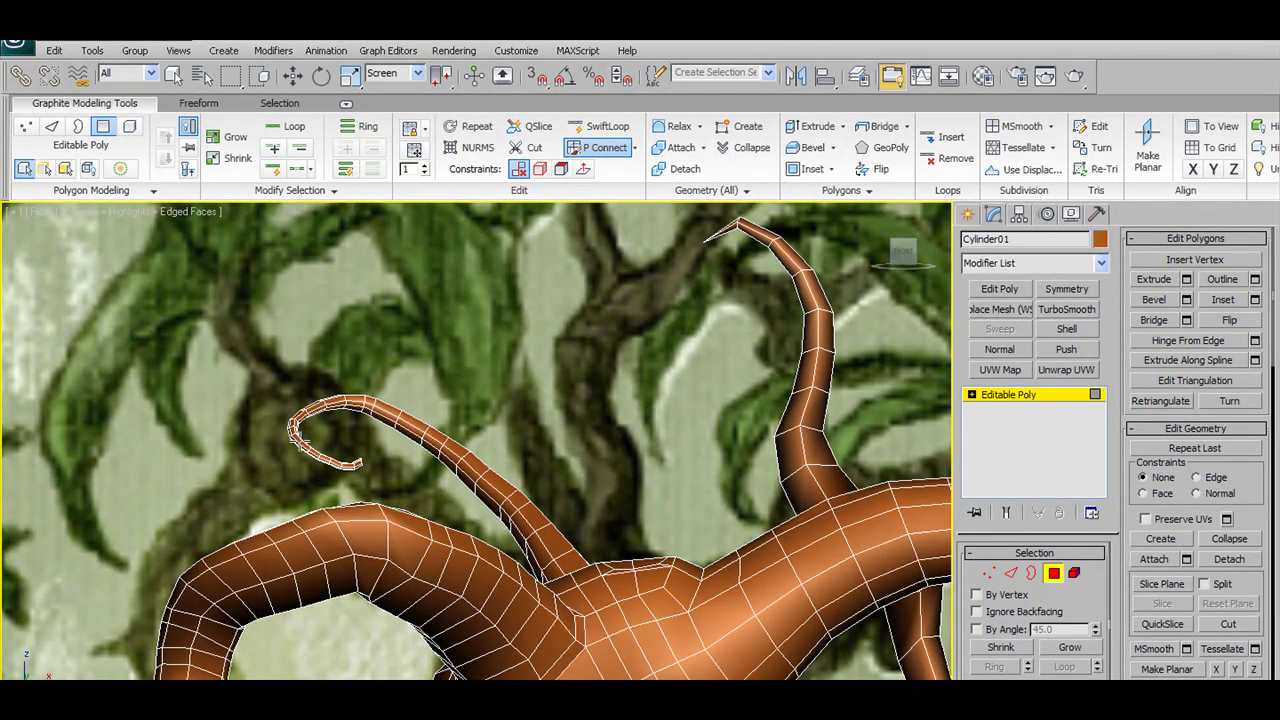
Straighten the bulge near the curled tip, then switch to Vertex mode
scroll(443, 442, up, 3)
scroll(443, 442, up, 2)
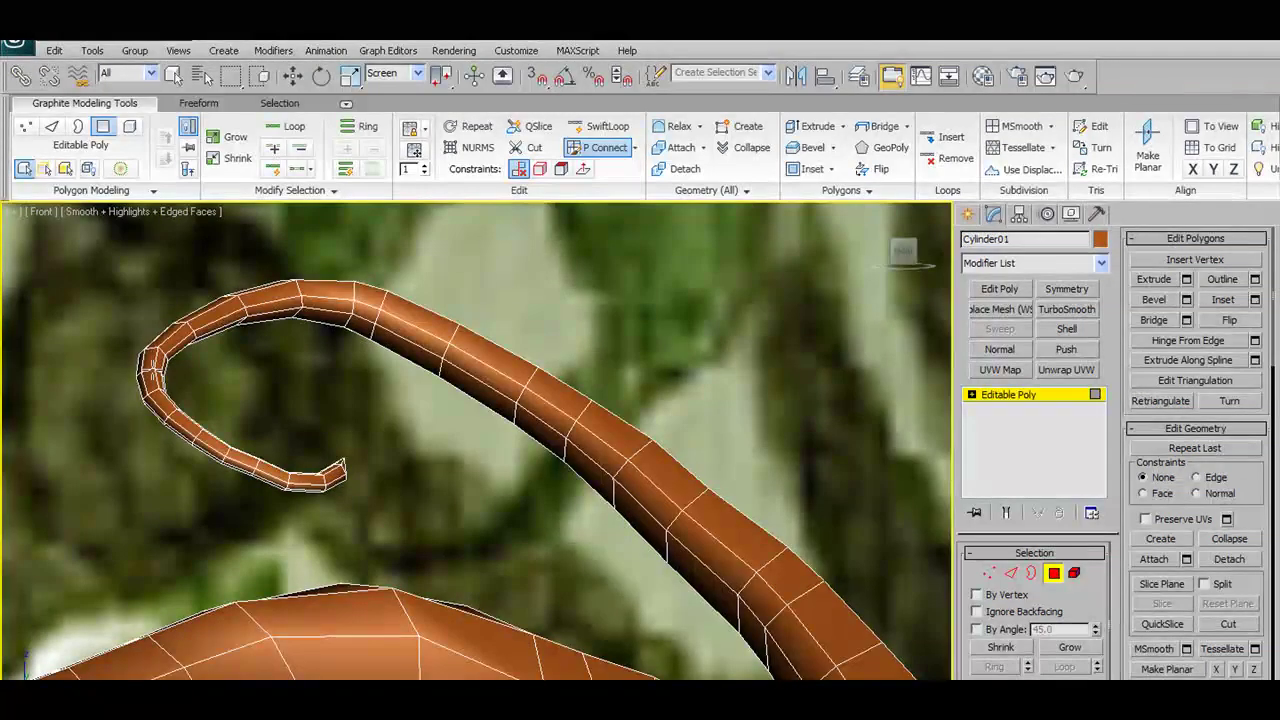
drag(150, 372, 175, 405)
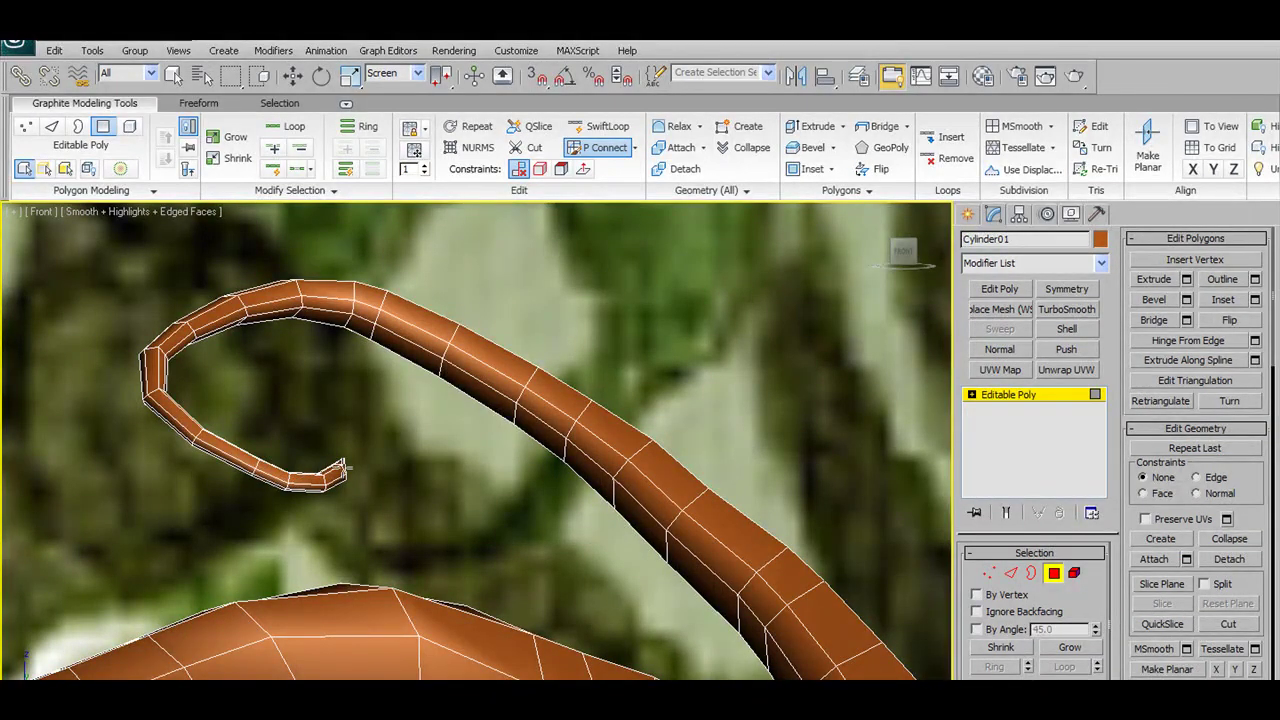
scroll(388, 450, down, 2)
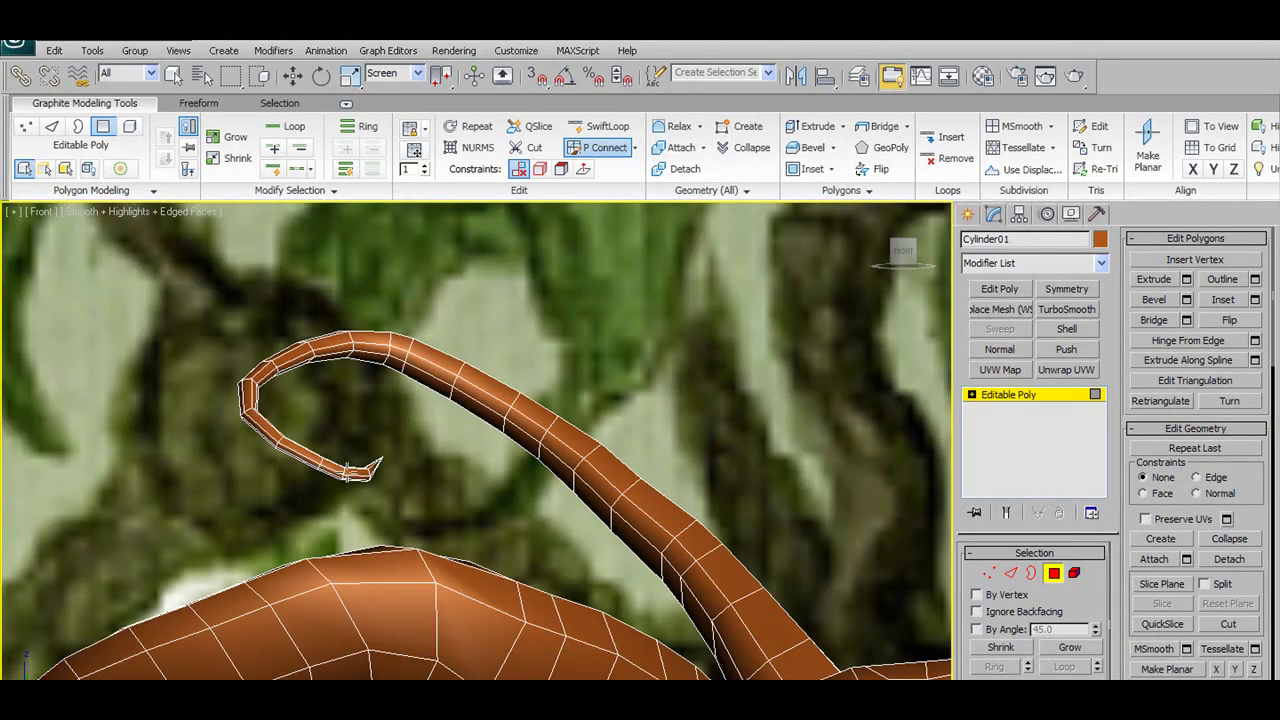
scroll(382, 440, down, 3)
scroll(600, 460, down, 2)
scroll(718, 475, up, 4)
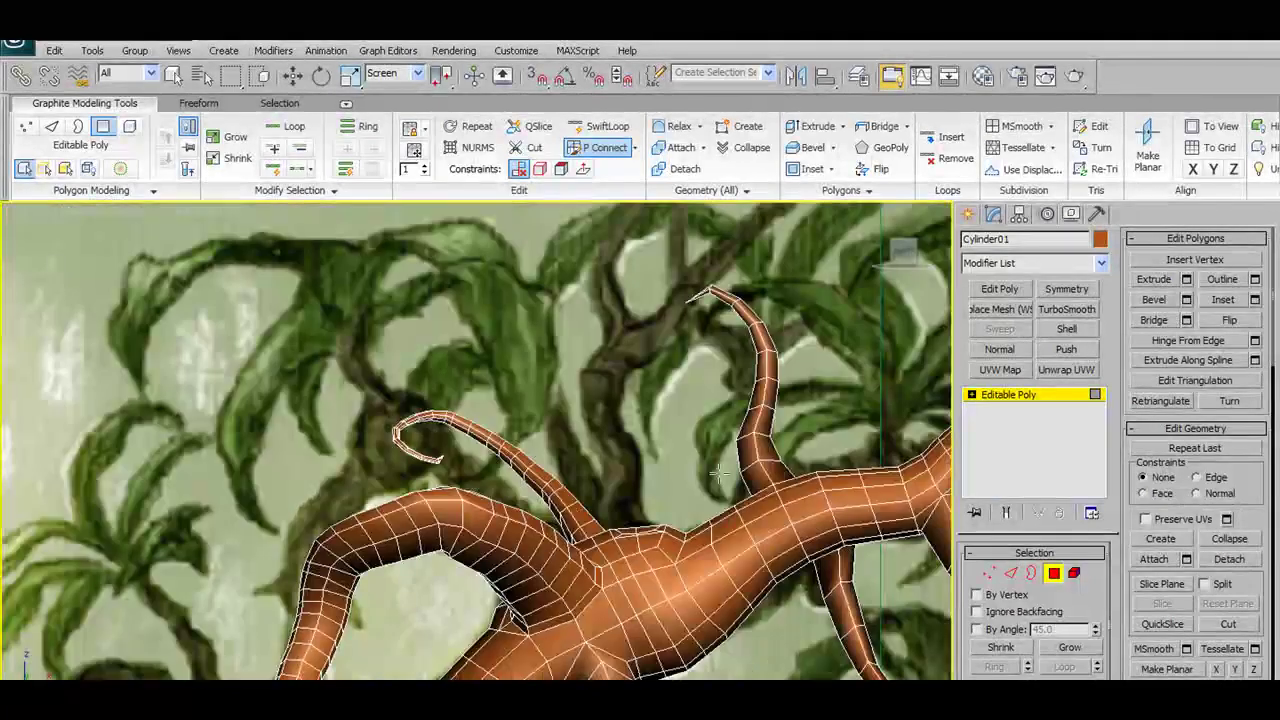
click(990, 573)
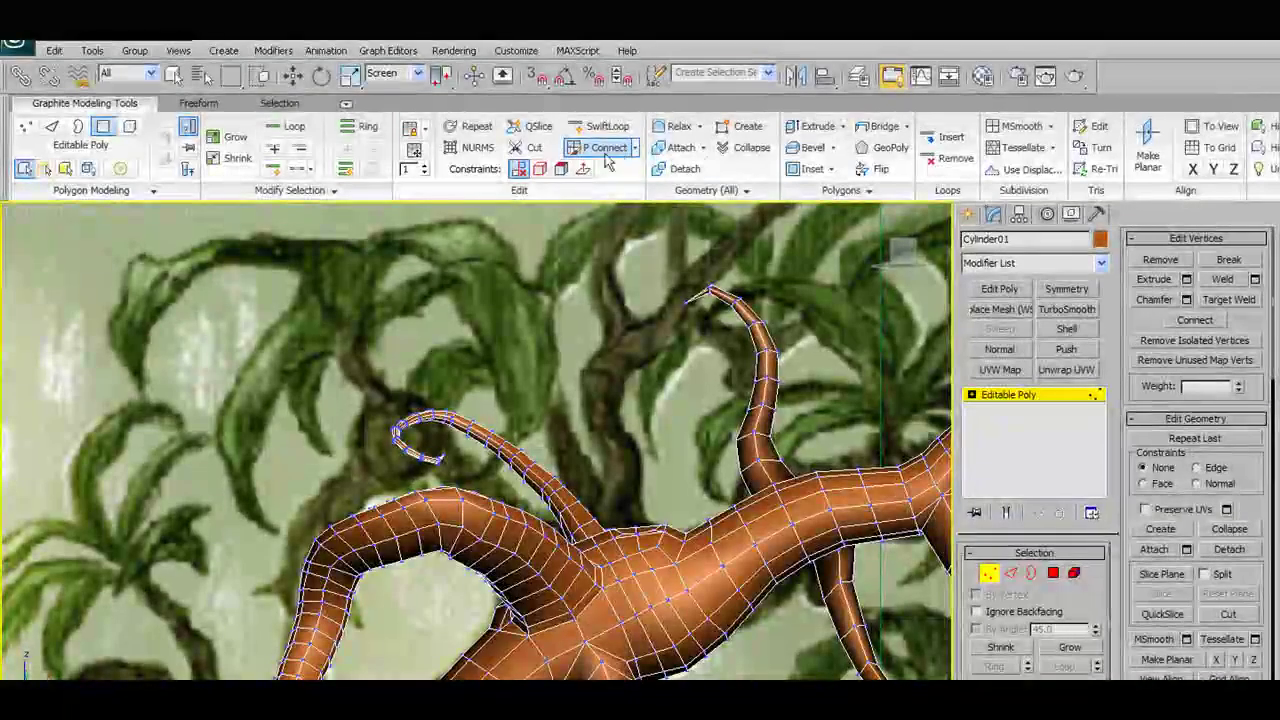
Soft-select the curl vertices and scale them up via the Scale Type-In Offset %, redoing it once
key(w)
drag(333, 363, 445, 452)
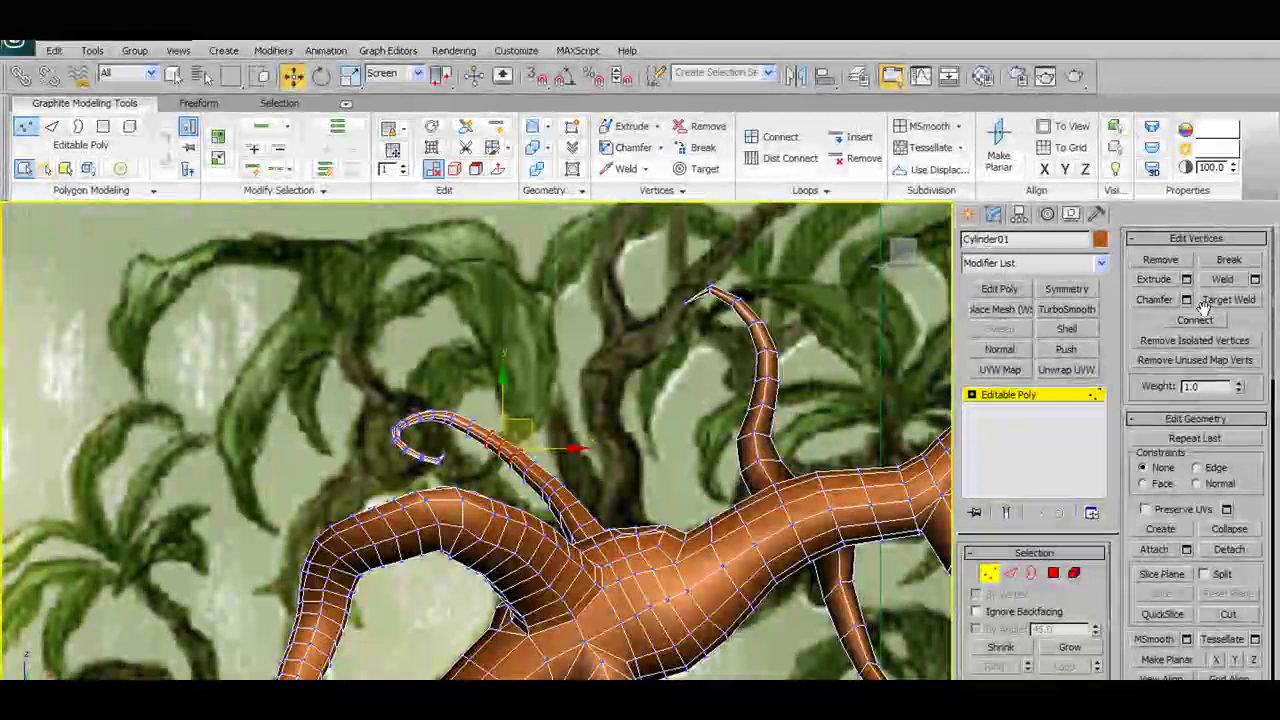
click(116, 170)
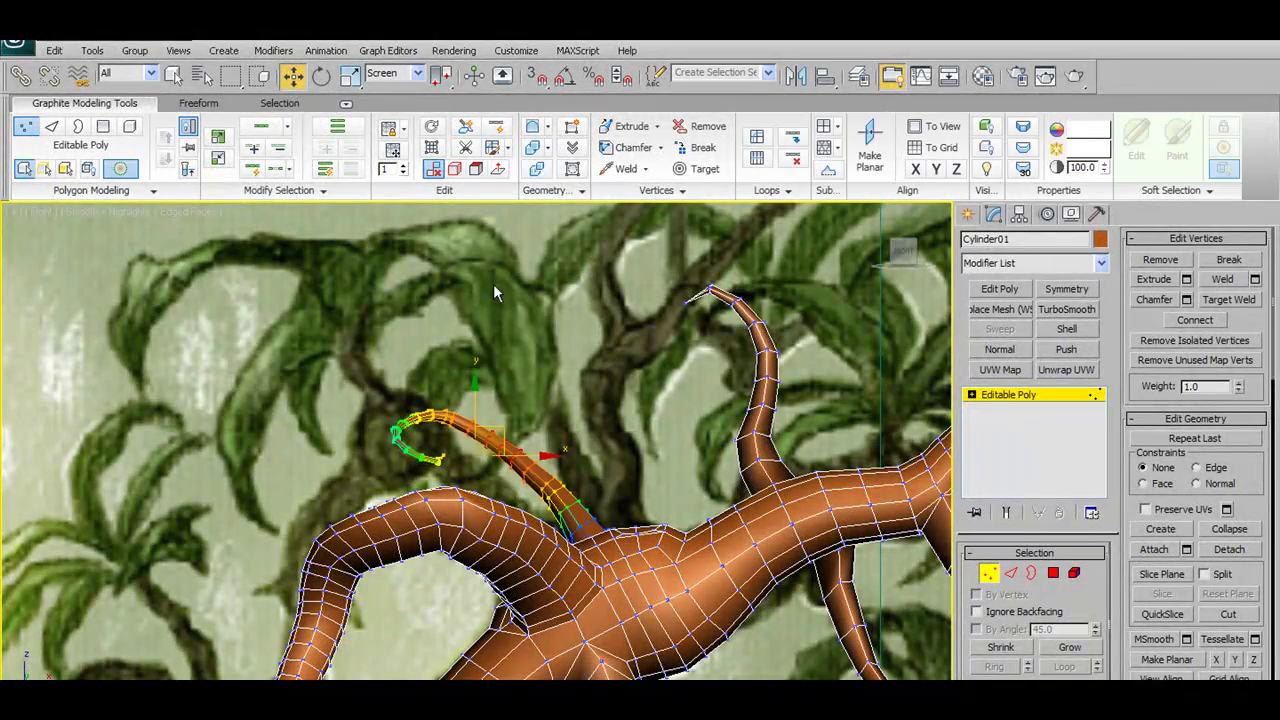
right_click(349, 77)
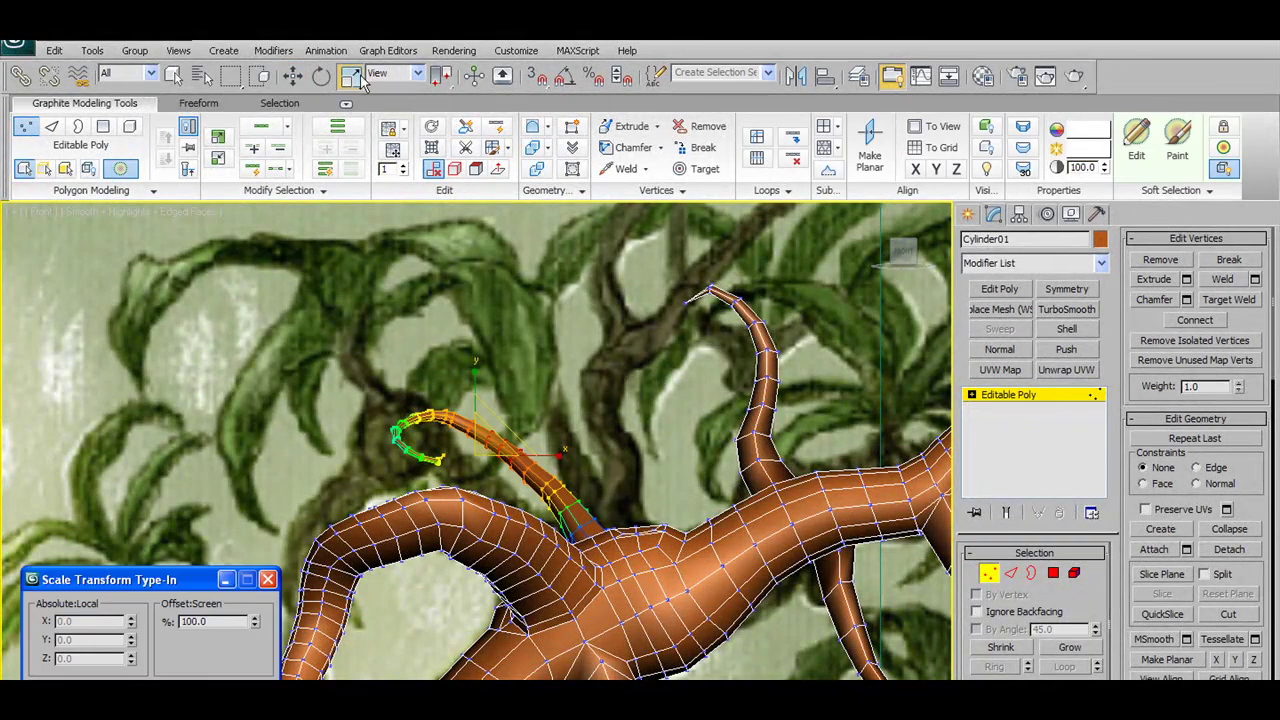
drag(254, 622, 331, 458)
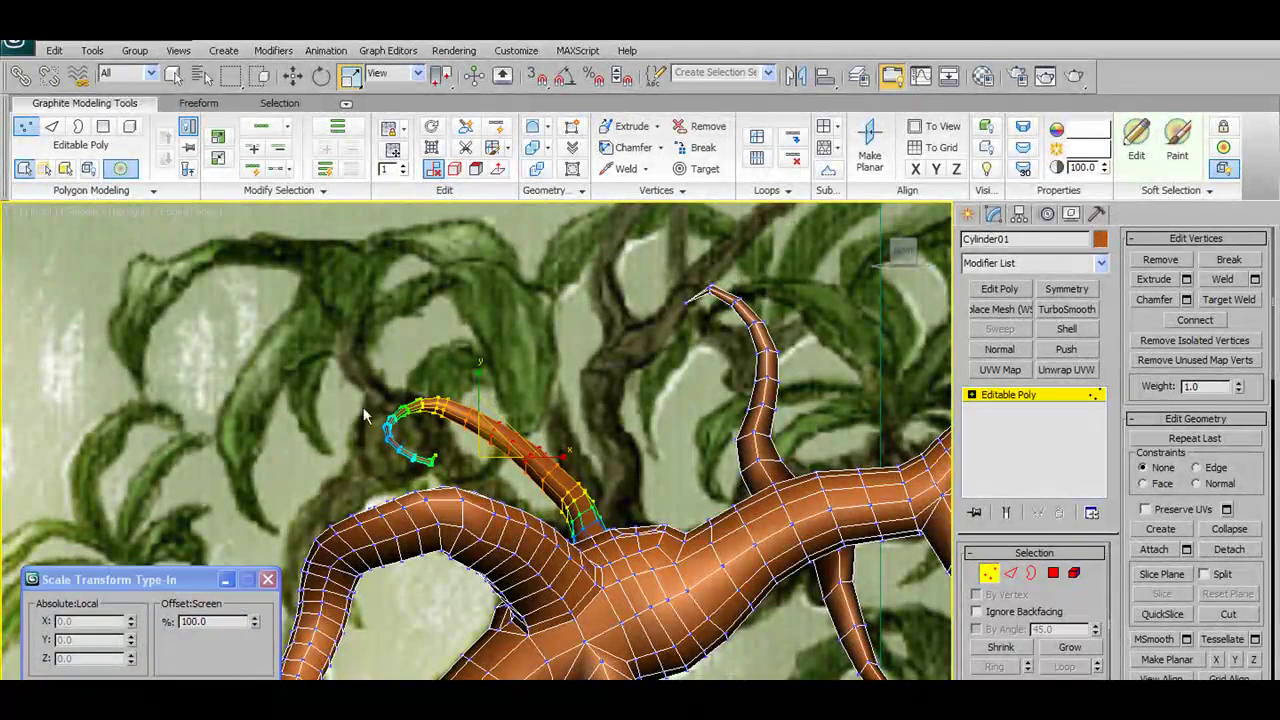
text(105)
key(Return)
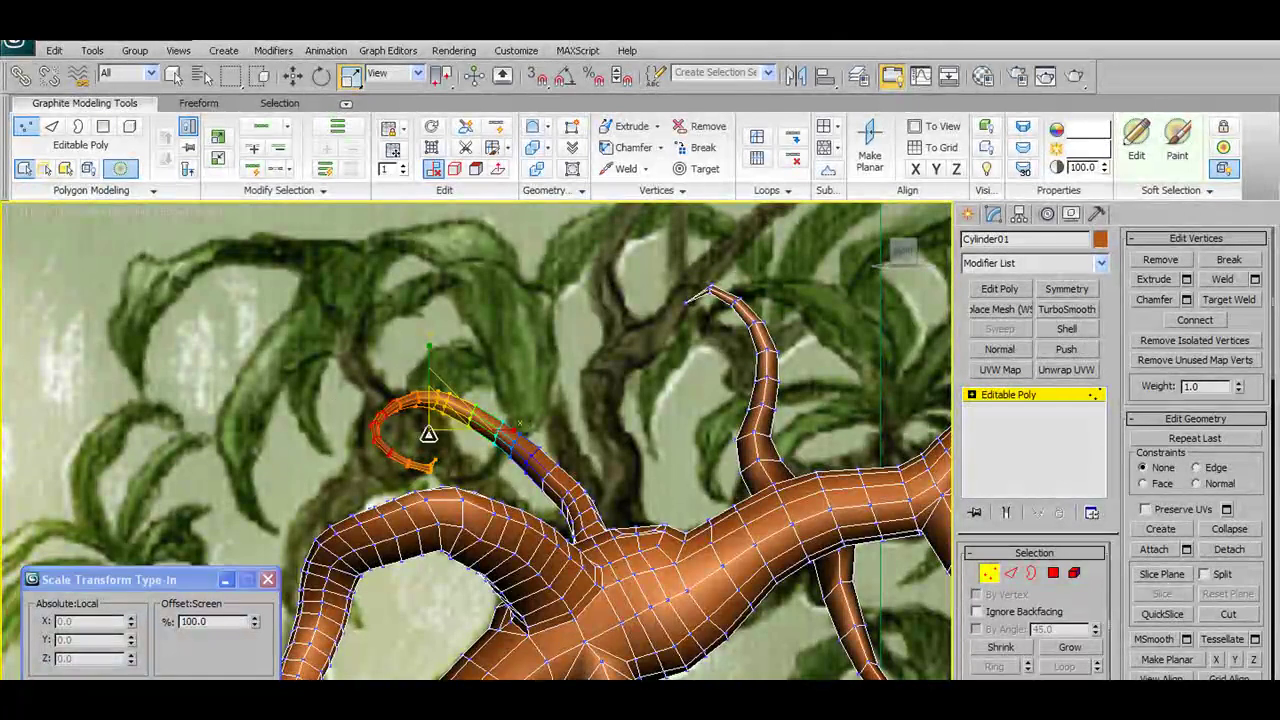
click(335, 409)
key(ctrl+z)
mouse_move(256, 624)
mouse_down()
mouse_move(303, 465)
mouse_move(414, 462)
mouse_up()
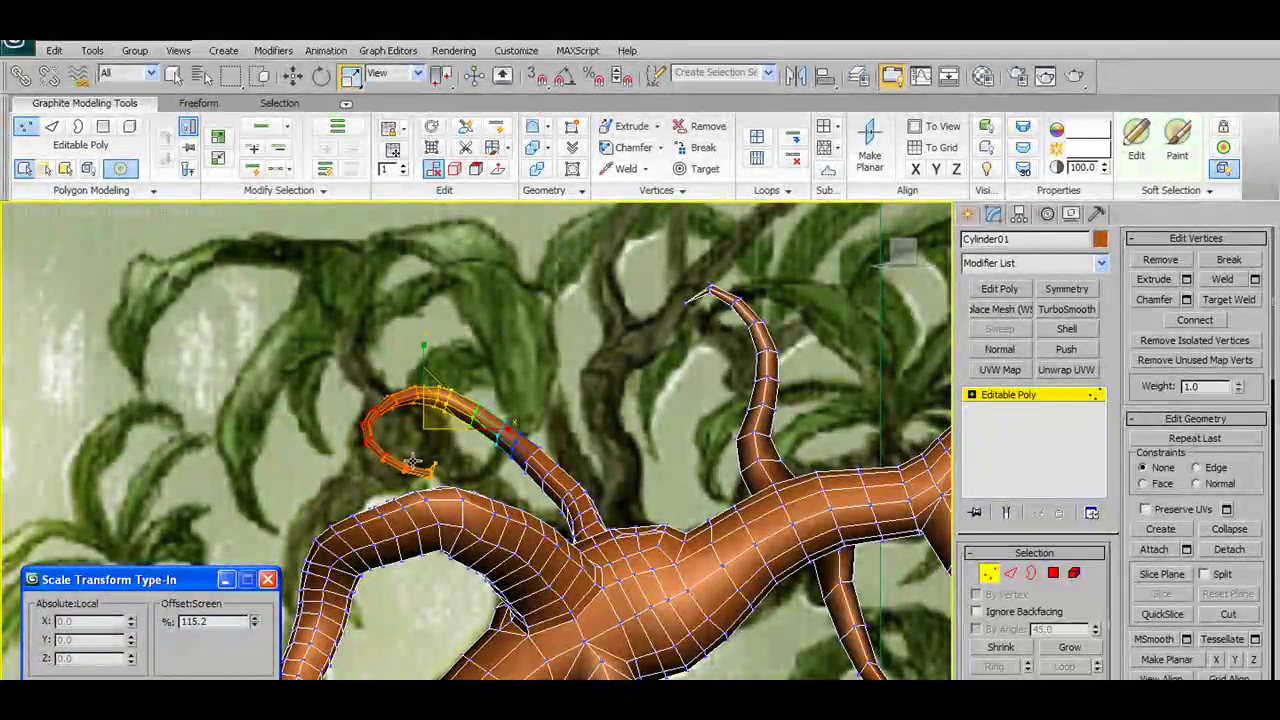
Reselect the curled tip's vertices and switch to Move
click(548, 280)
click(503, 455)
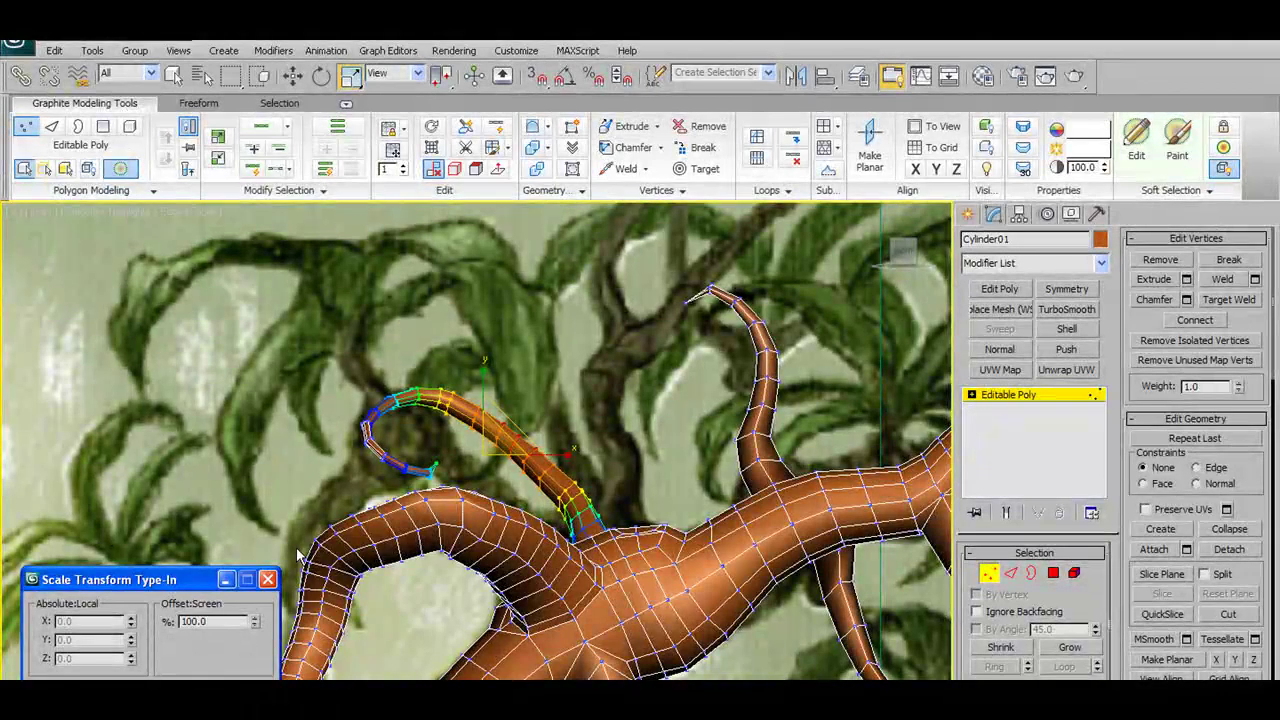
click(334, 453)
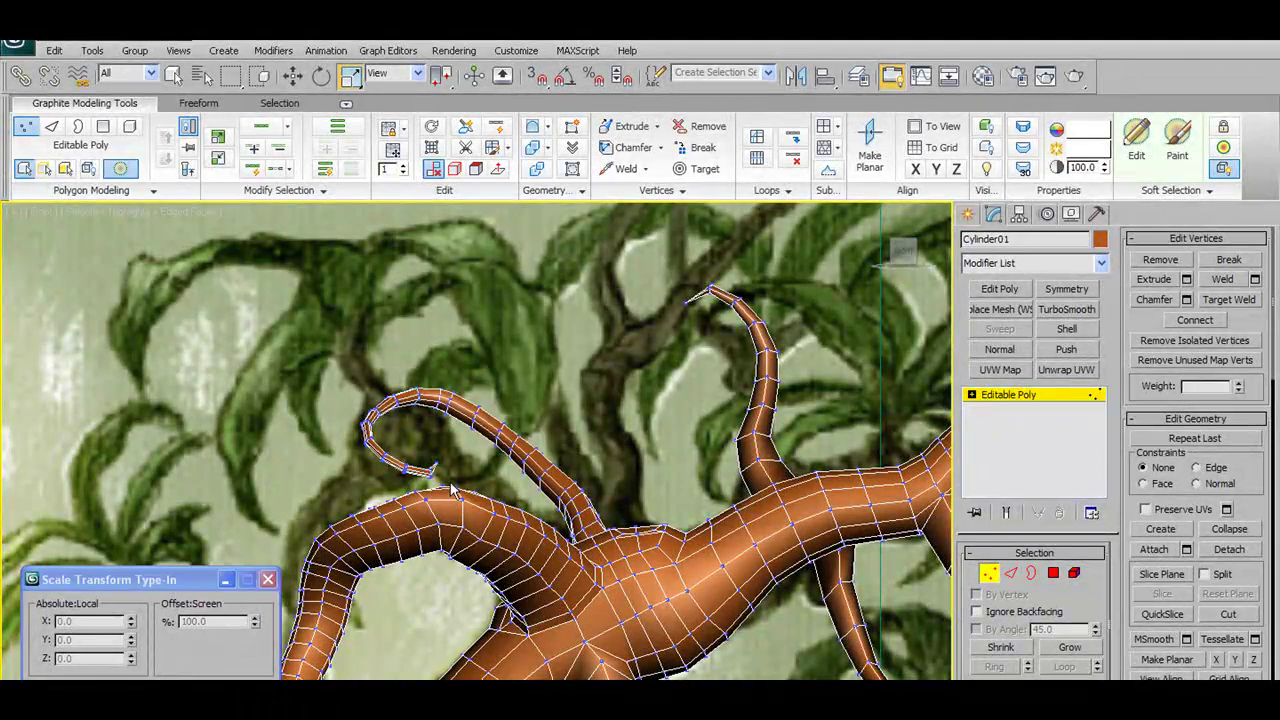
drag(452, 489, 355, 380)
click(292, 76)
Select the curl's tip vertices and pull them up and to the right
mouse_move(475, 410)
mouse_down()
mouse_move(505, 400)
mouse_move(547, 428)
mouse_up()
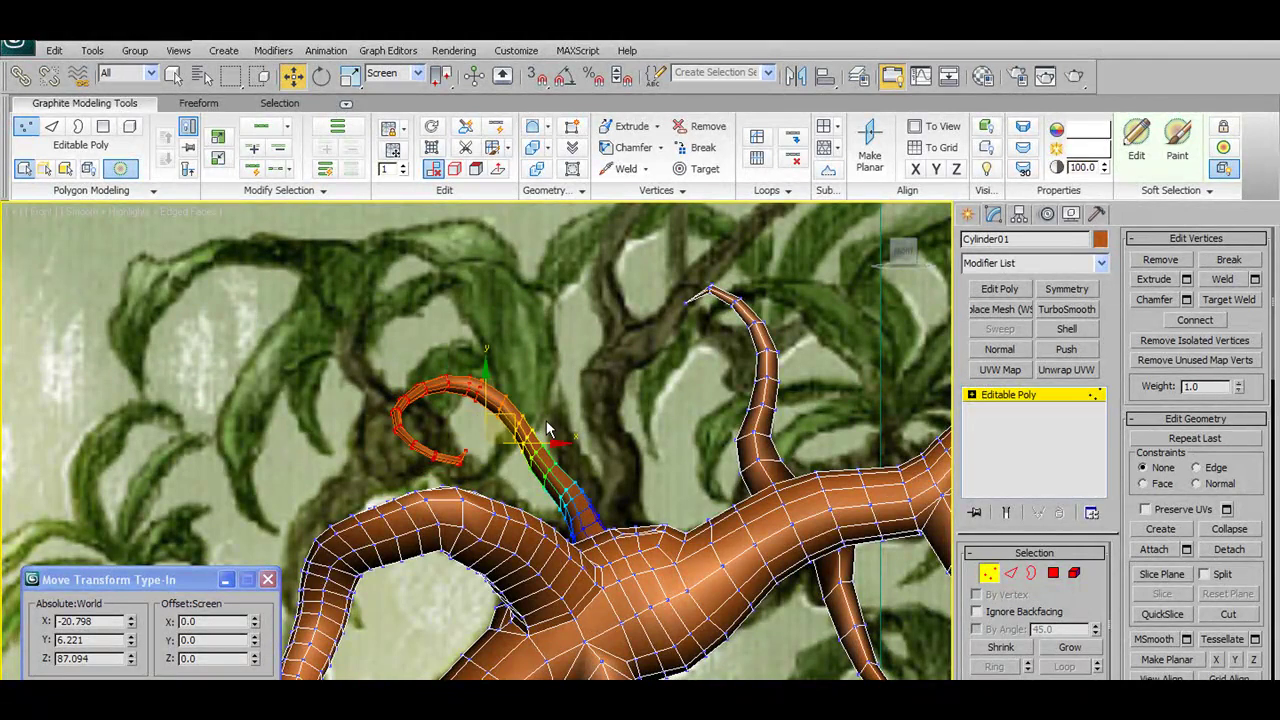
click(559, 406)
click(515, 480)
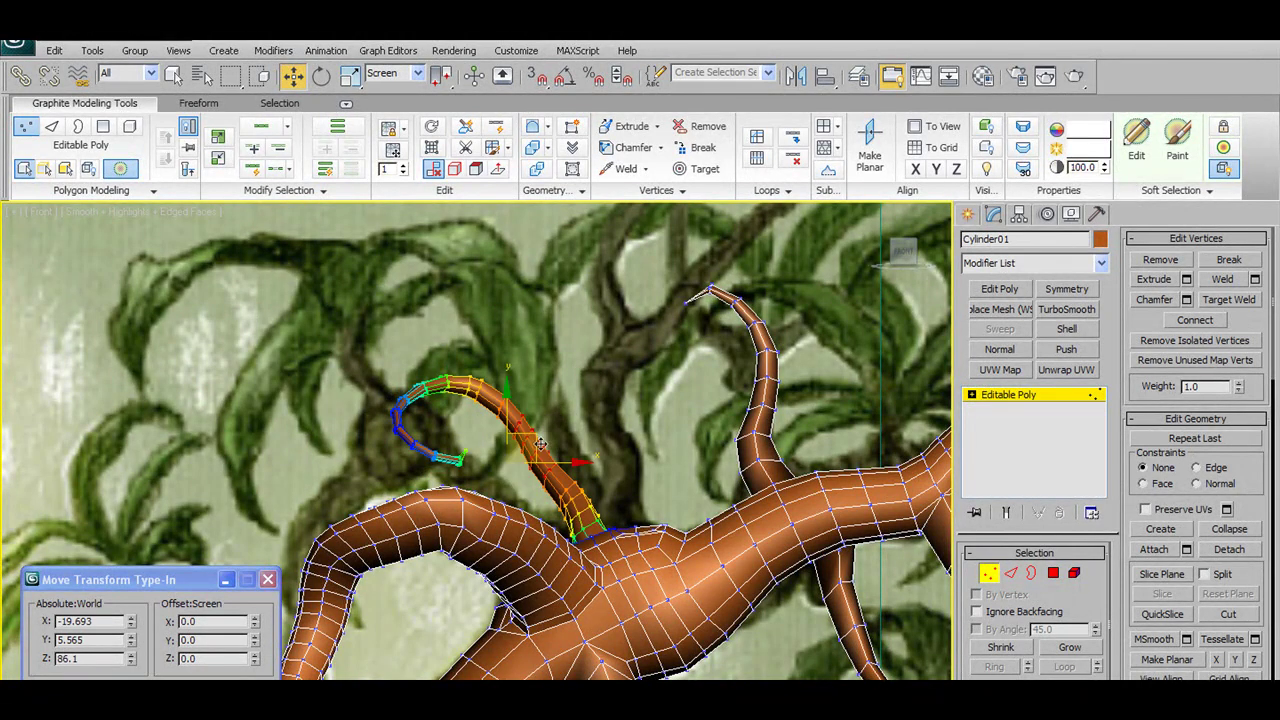
click(535, 437)
drag(534, 432, 546, 426)
scroll(534, 420, down, 3)
scroll(534, 420, up, 2)
scroll(534, 420, up, 3)
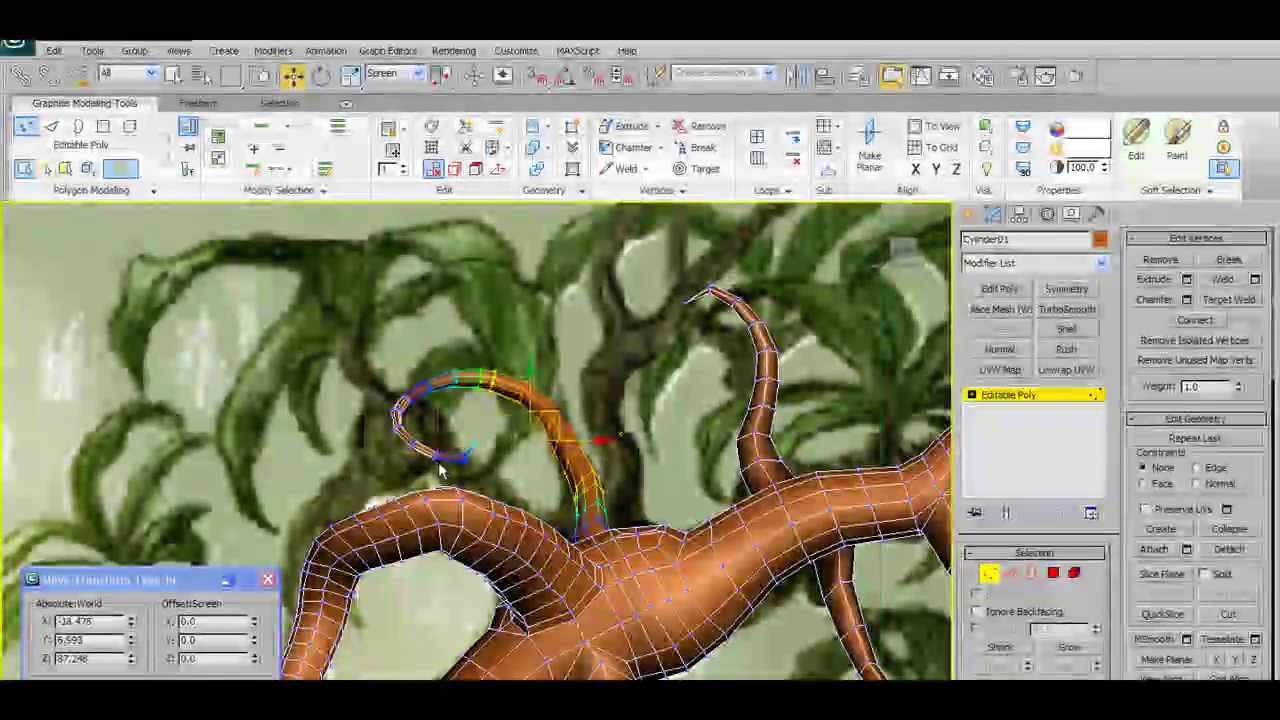
drag(438, 461, 522, 378)
Bend the tip in toward the trunk, nudge the lower section left, and reframe the branches
mouse_move(521, 377)
alt+middle_down()
mouse_move(653, 481)
mouse_move(560, 485)
mouse_move(619, 454)
alt+middle_up()
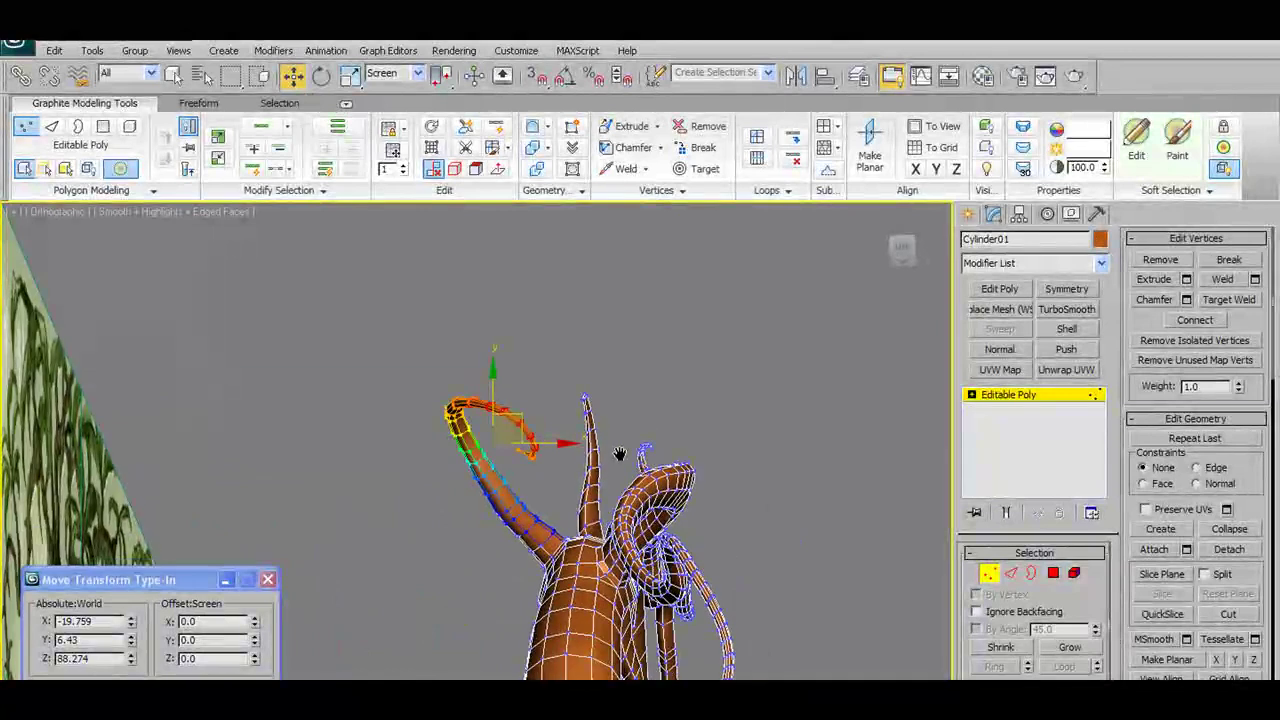
drag(530, 425, 505, 472)
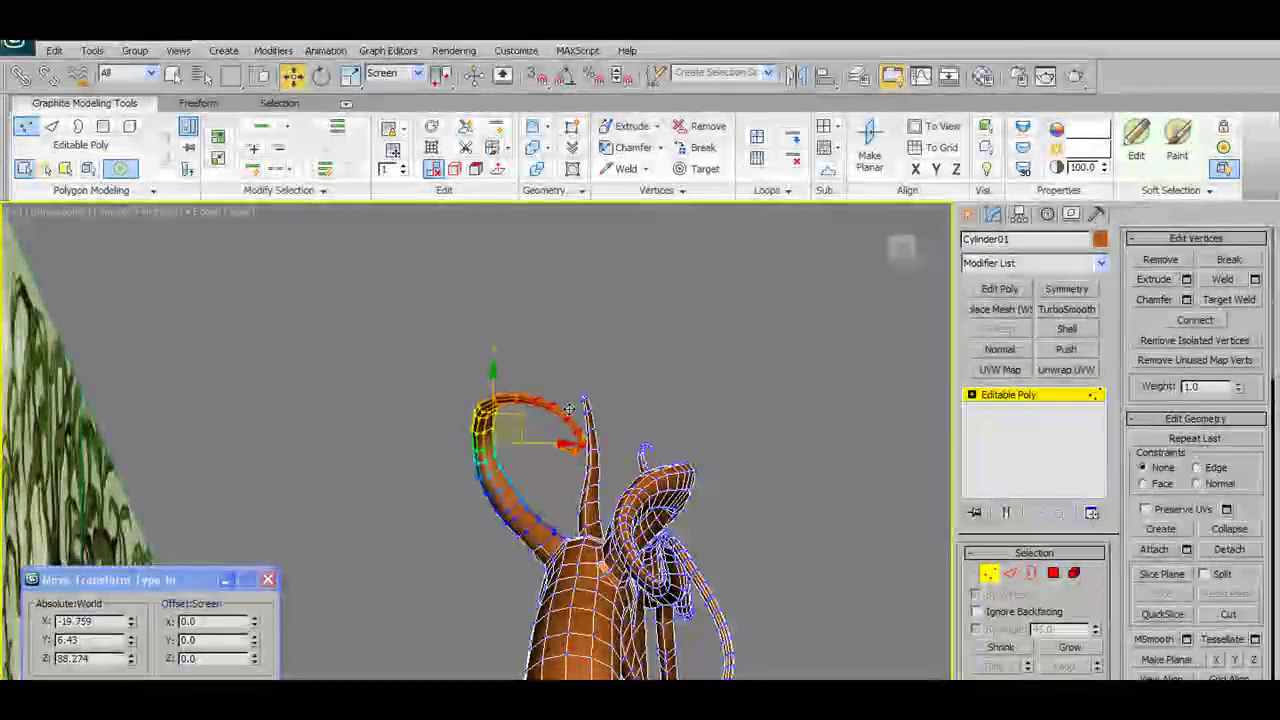
click(516, 463)
drag(540, 458, 532, 458)
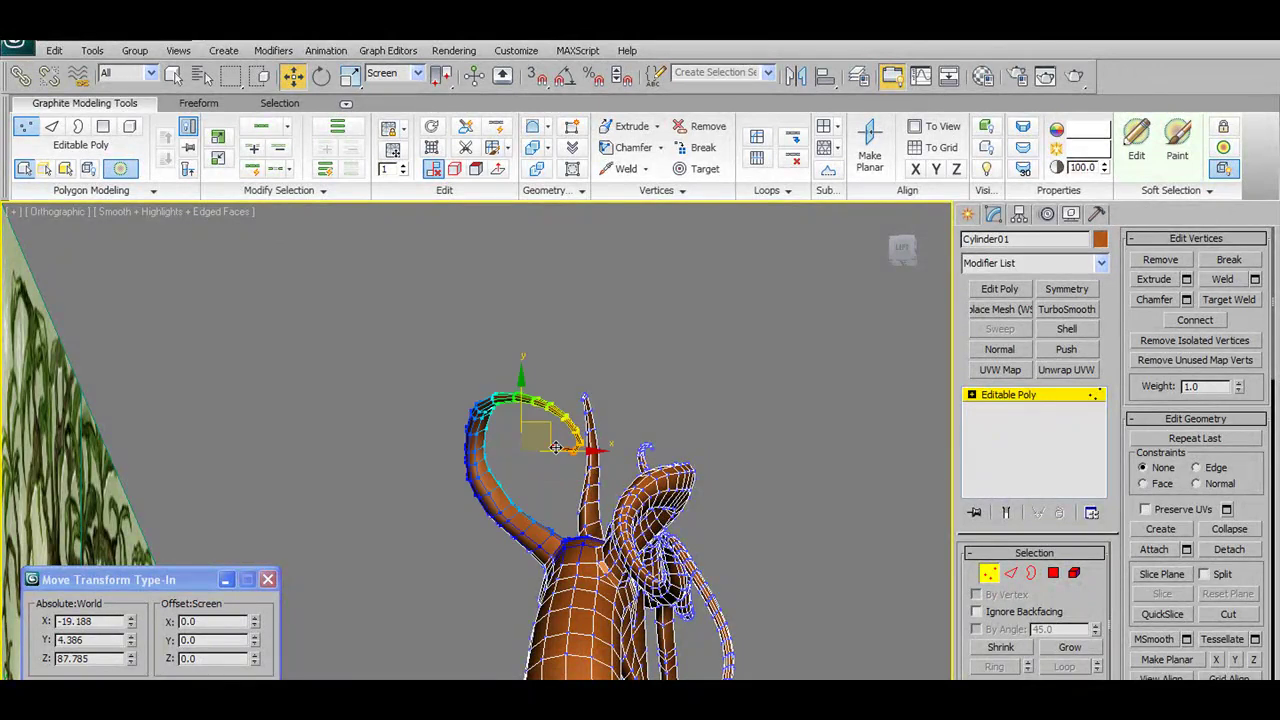
click(528, 457)
drag(528, 450, 524, 452)
mouse_move(524, 452)
alt+middle_down()
mouse_move(430, 503)
mouse_move(503, 457)
alt+middle_up()
scroll(503, 457, down, 5)
scroll(503, 457, up, 3)
scroll(579, 484, up, 4)
mouse_move(579, 484)
middle_down()
mouse_move(572, 612)
mouse_move(574, 473)
mouse_move(622, 340)
mouse_move(720, 390)
middle_up()
scroll(574, 473, up, 2)
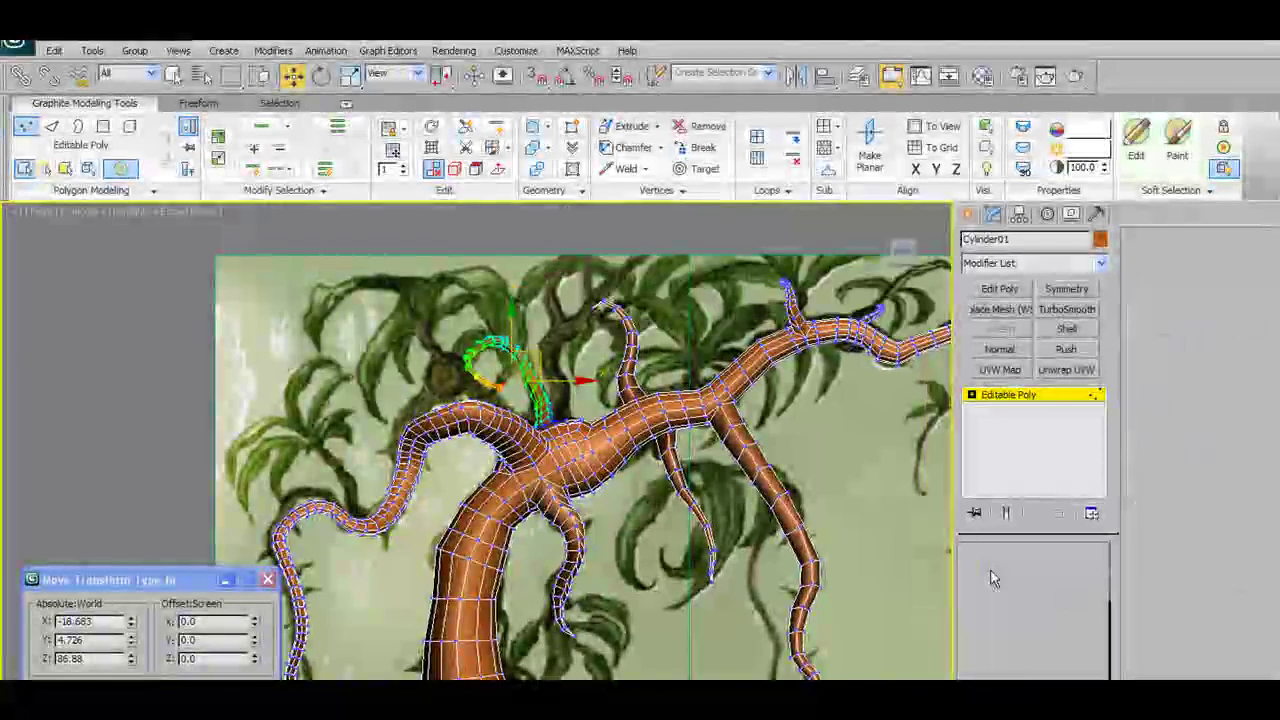
Leave vertex mode and frame the tree's upper branches in Front view to compare with the painting
key(f)
click(1010, 394)
scroll(540, 388, down, 2)
scroll(540, 388, down, 2)
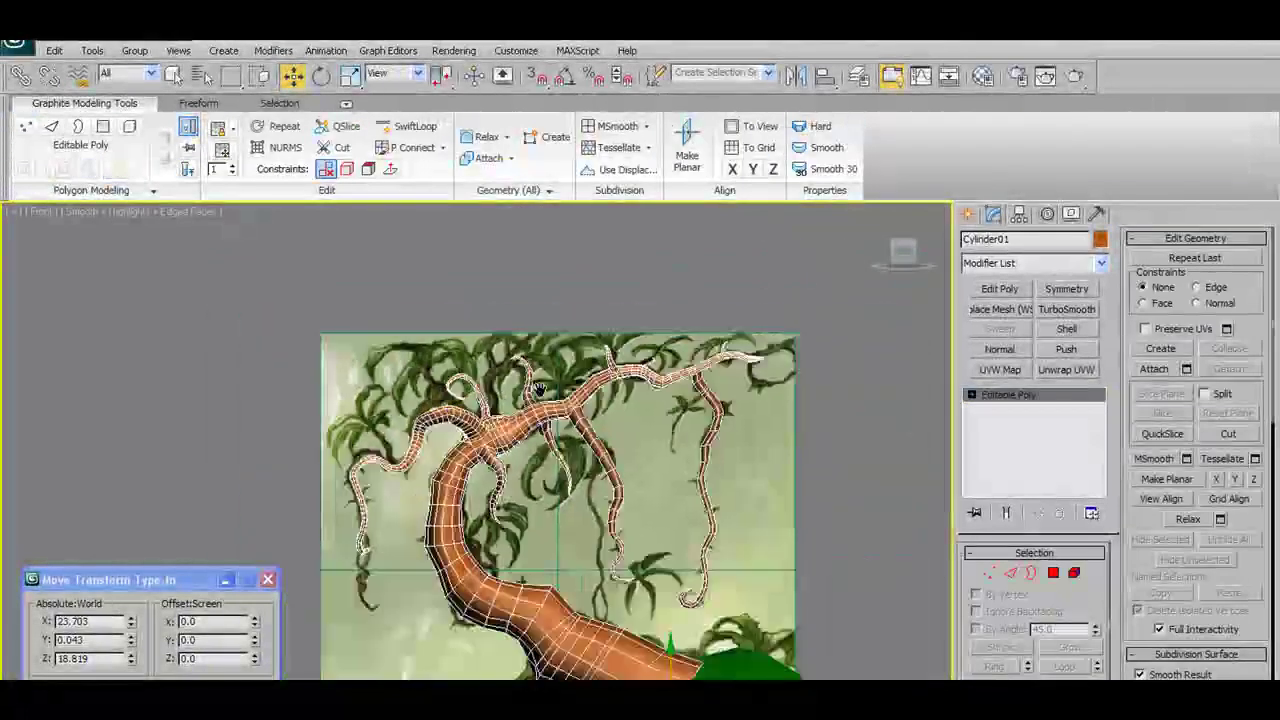
middle_drag(540, 388, 540, 296)
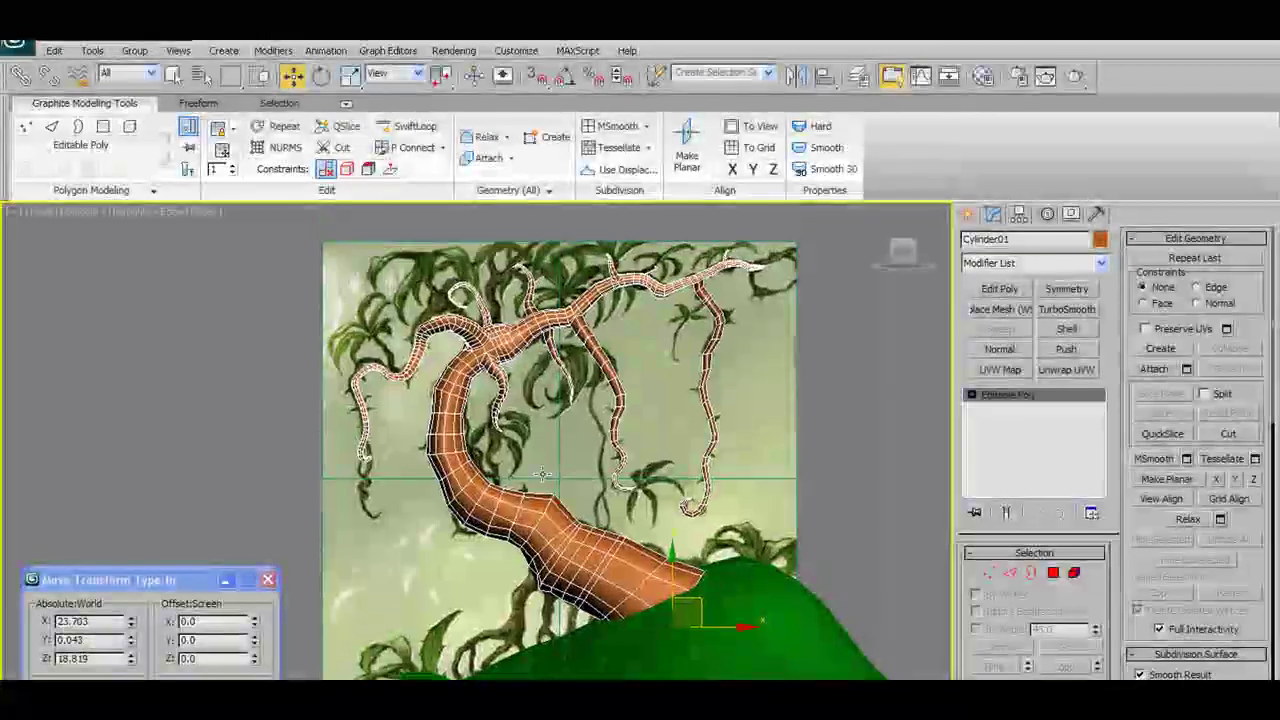
middle_drag(541, 473, 566, 607)
scroll(648, 478, up, 2)
scroll(648, 478, down, 2)
scroll(648, 478, up, 2)
mouse_move(603, 373)
middle_down()
mouse_move(599, 399)
mouse_move(549, 399)
mouse_move(548, 533)
middle_up()
scroll(599, 399, up, 2)
scroll(599, 399, up, 2)
scroll(549, 399, up, 2)
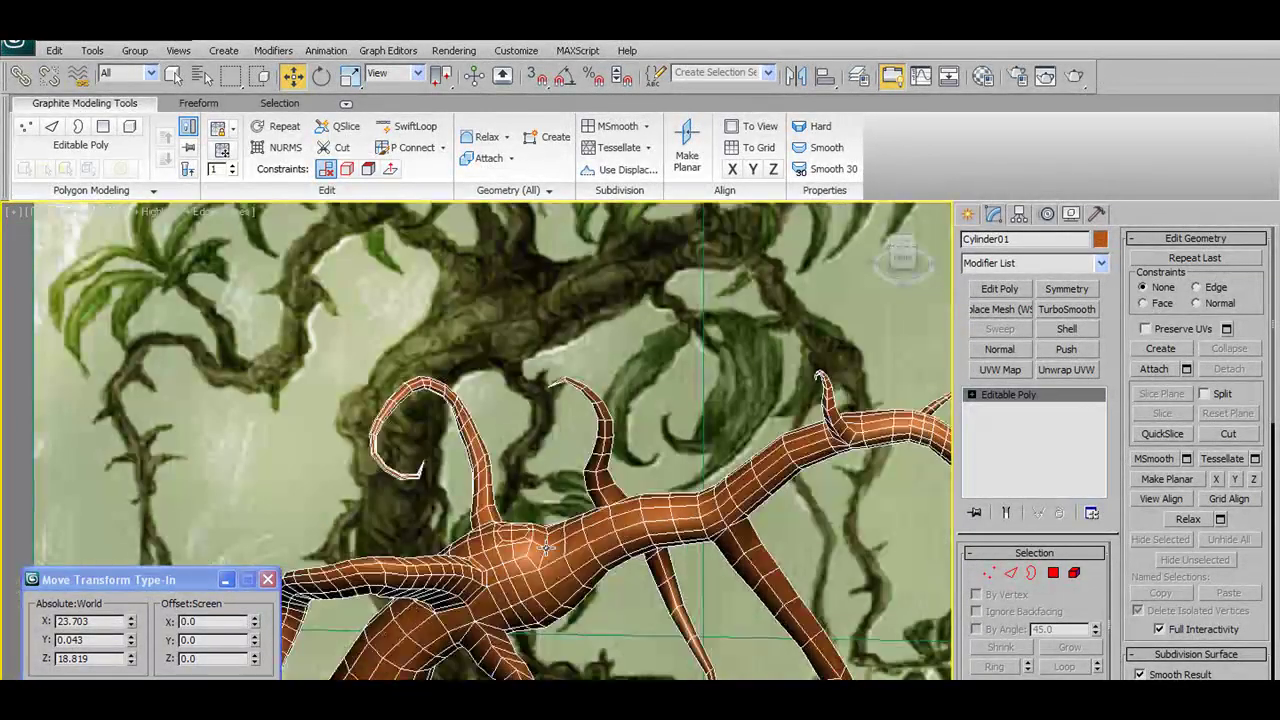
scroll(480, 450, up, 4)
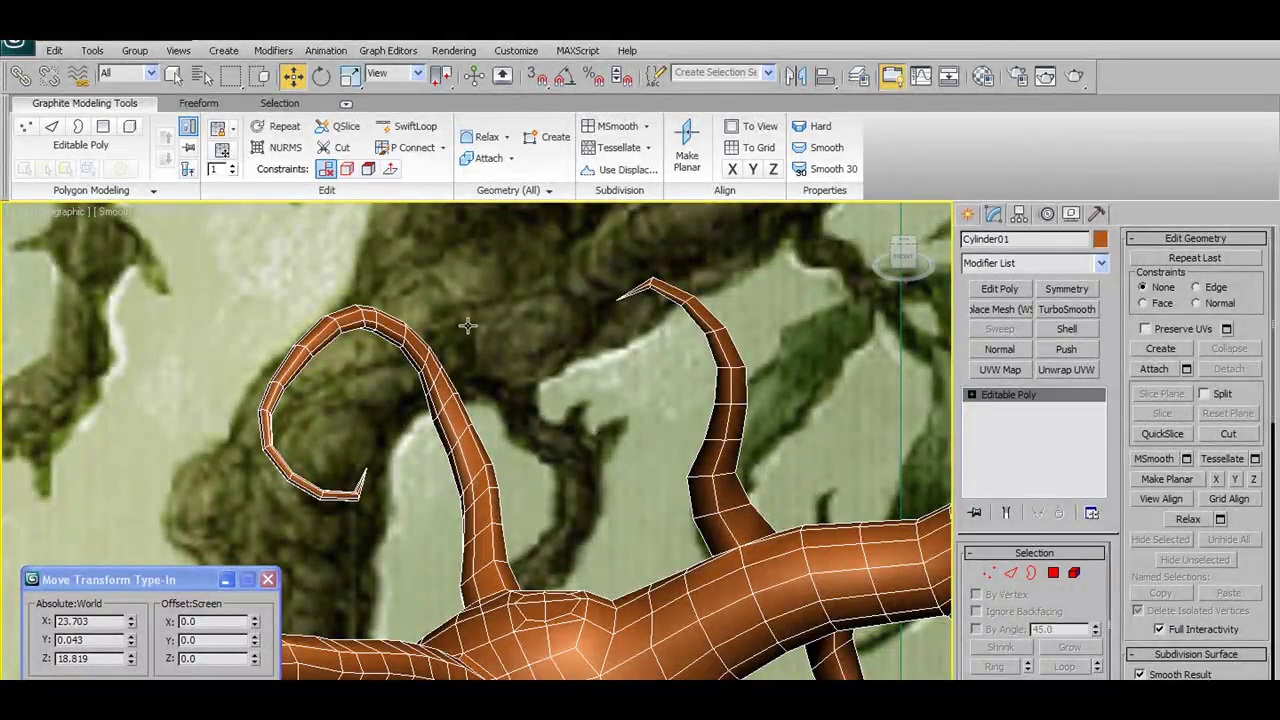
Switch to the Move tool and Polygon sub-object mode on the trunk
click(407, 147)
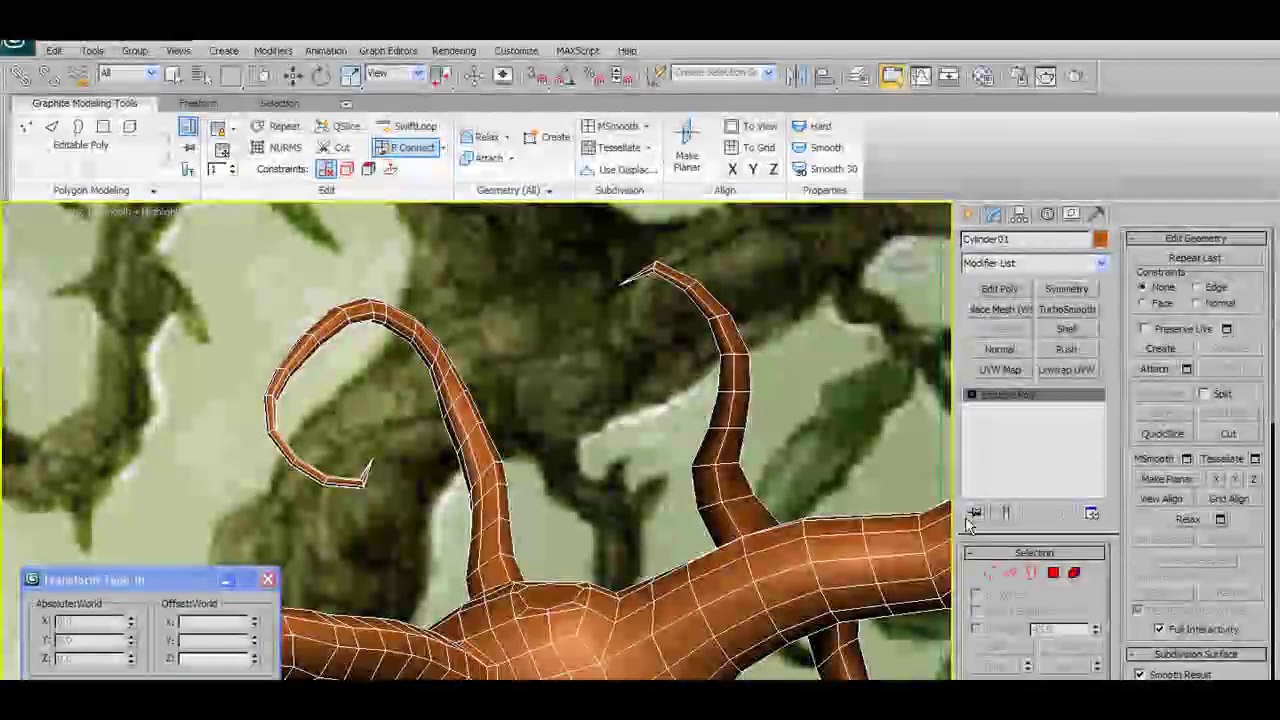
key(w)
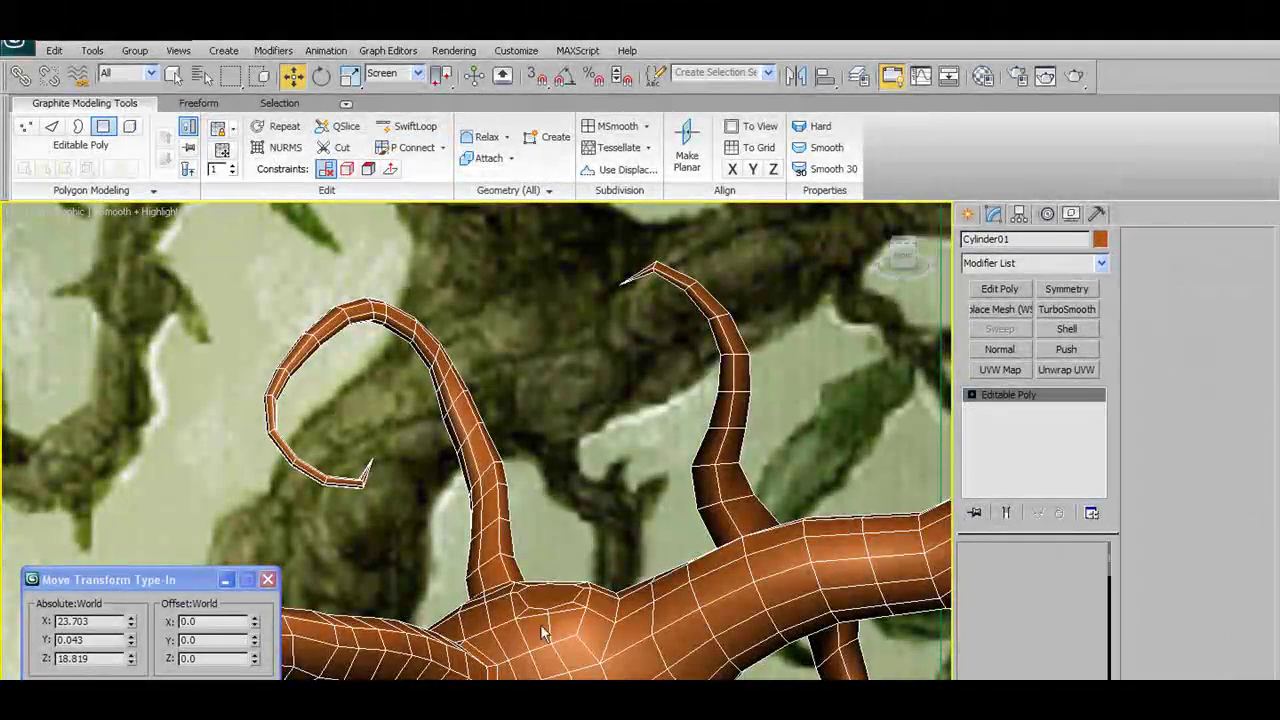
click(101, 128)
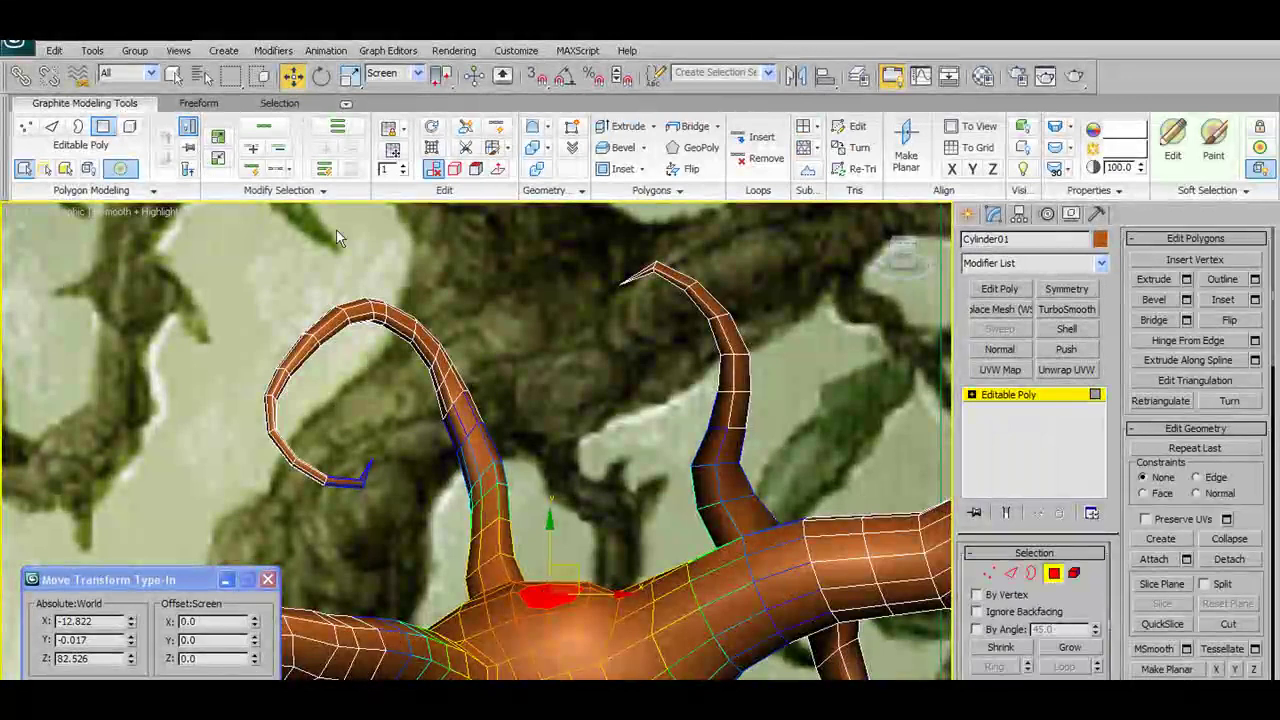
Turn off Soft Selection and switch to Freeform Branches mode
click(120, 168)
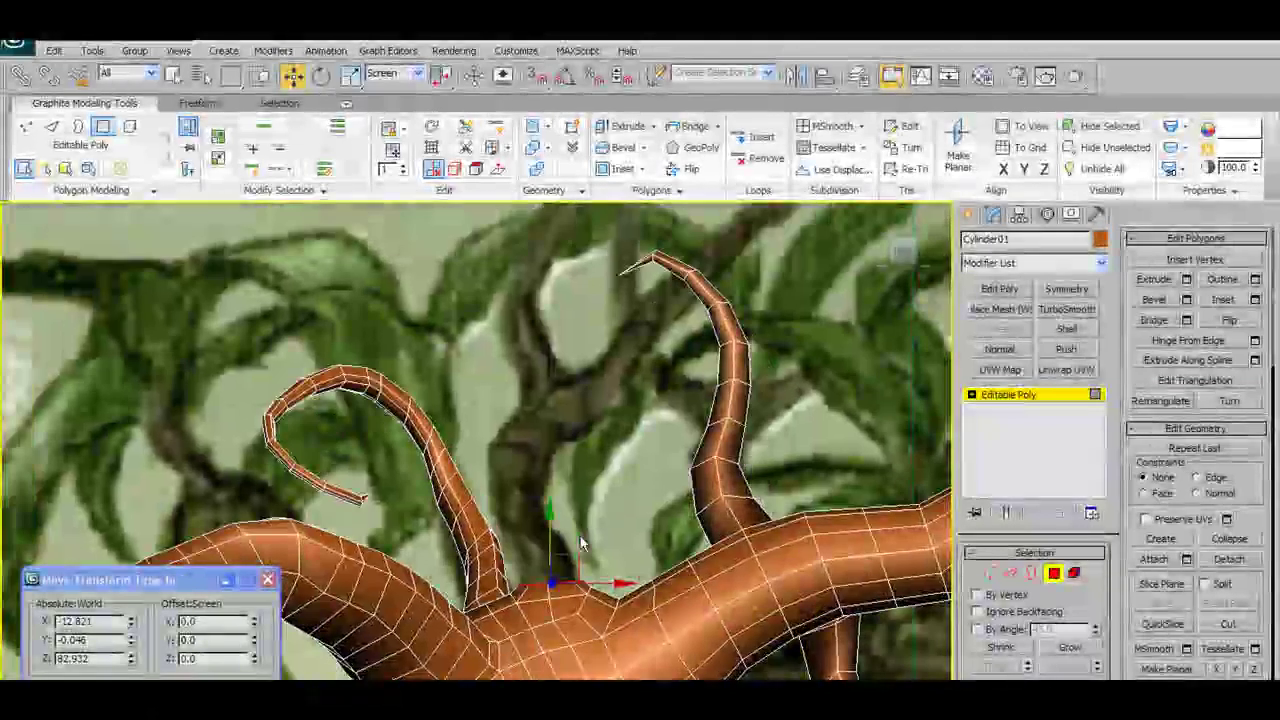
scroll(582, 543, down, 3)
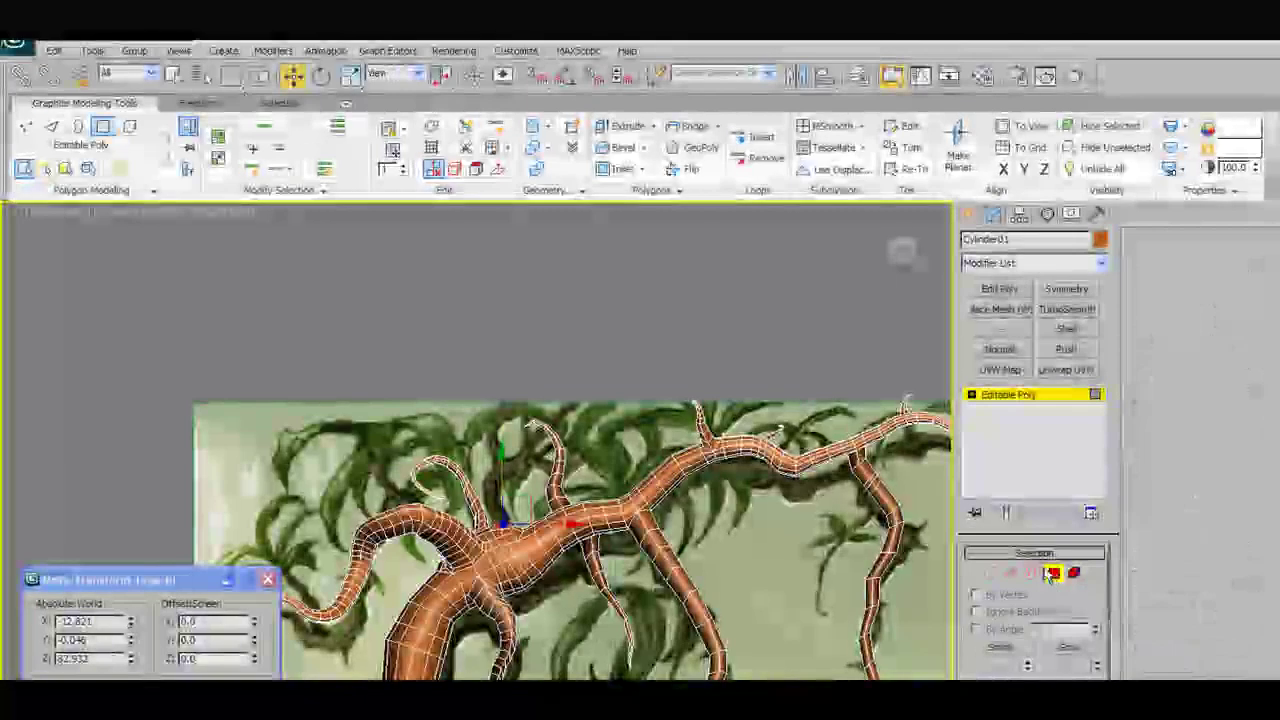
click(198, 103)
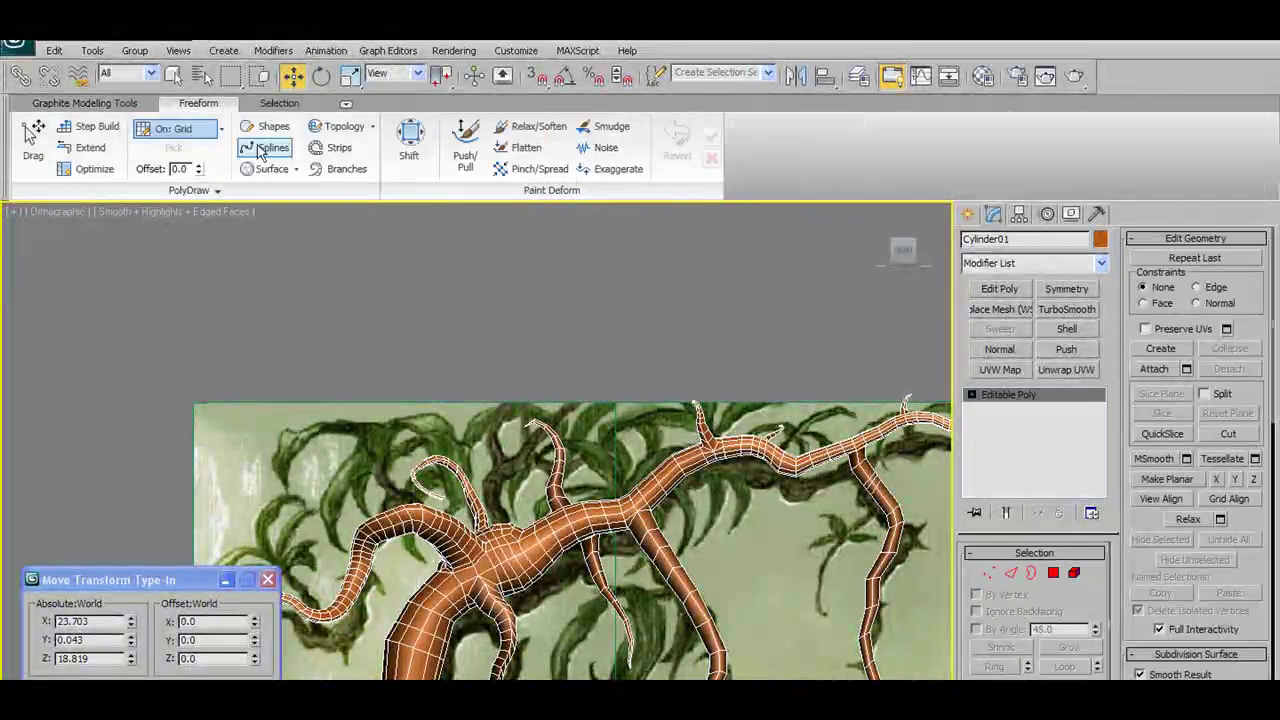
click(316, 172)
scroll(571, 463, up, 2)
scroll(571, 463, up, 2)
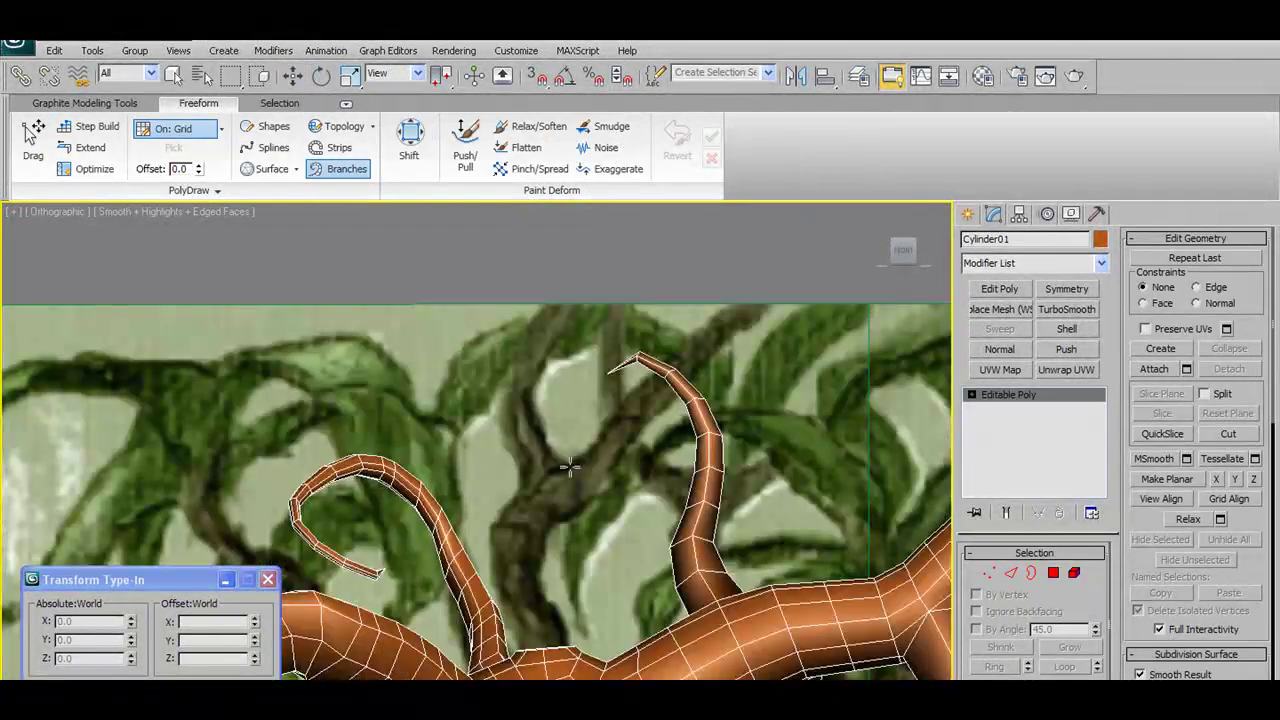
scroll(567, 567, up, 2)
scroll(567, 567, down, 2)
scroll(565, 545, down, 1)
scroll(562, 522, down, 2)
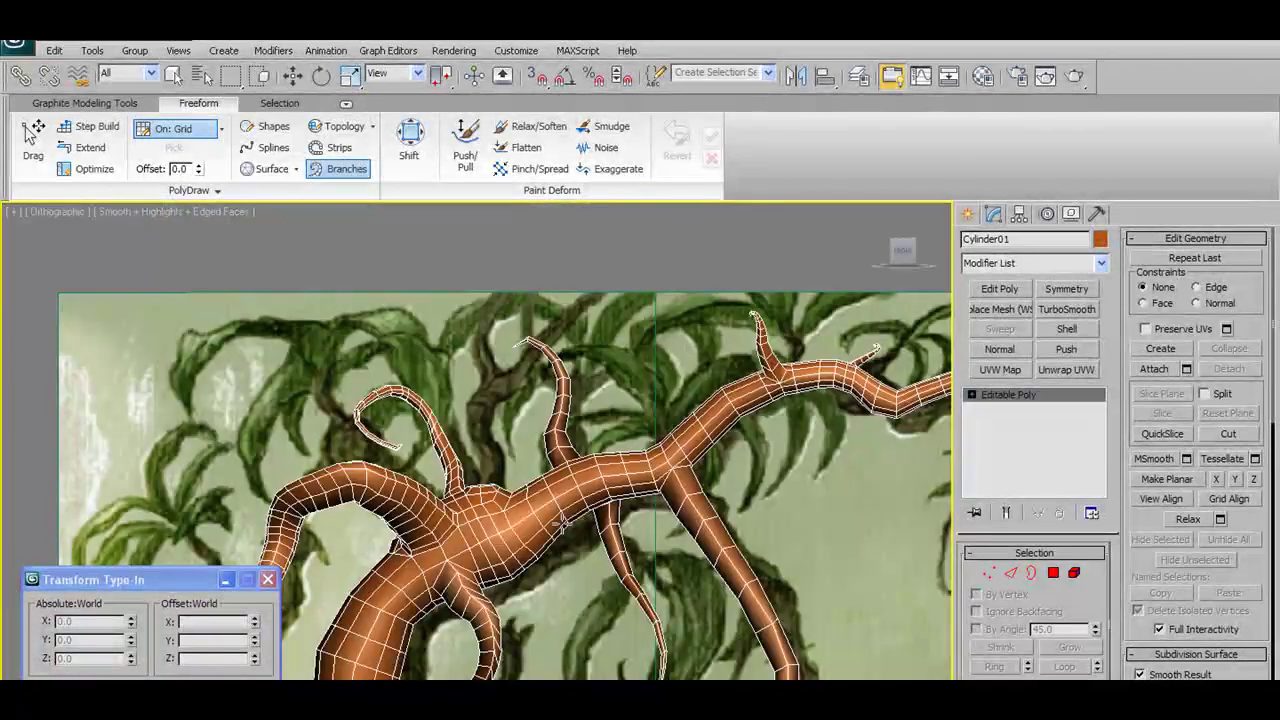
scroll(520, 472, up, 2)
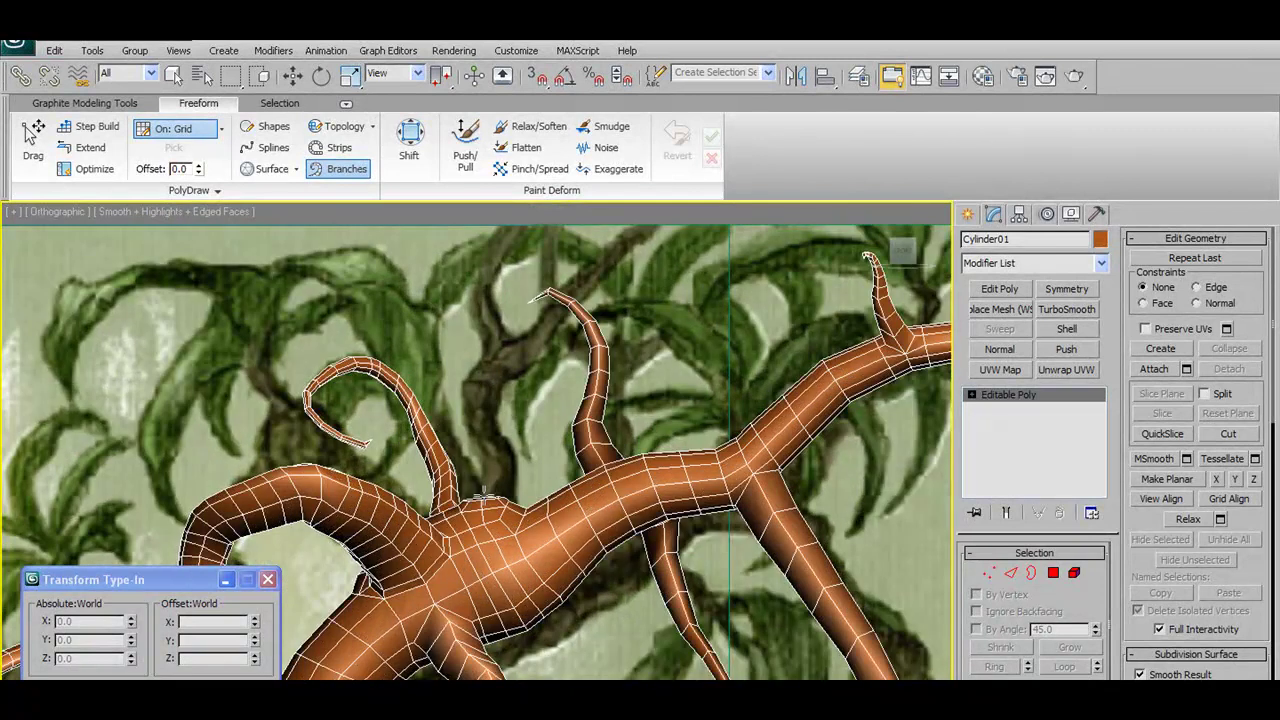
Grow a new curved branch from the trunk stub and zoom in on the curling branches
drag(478, 428, 526, 341)
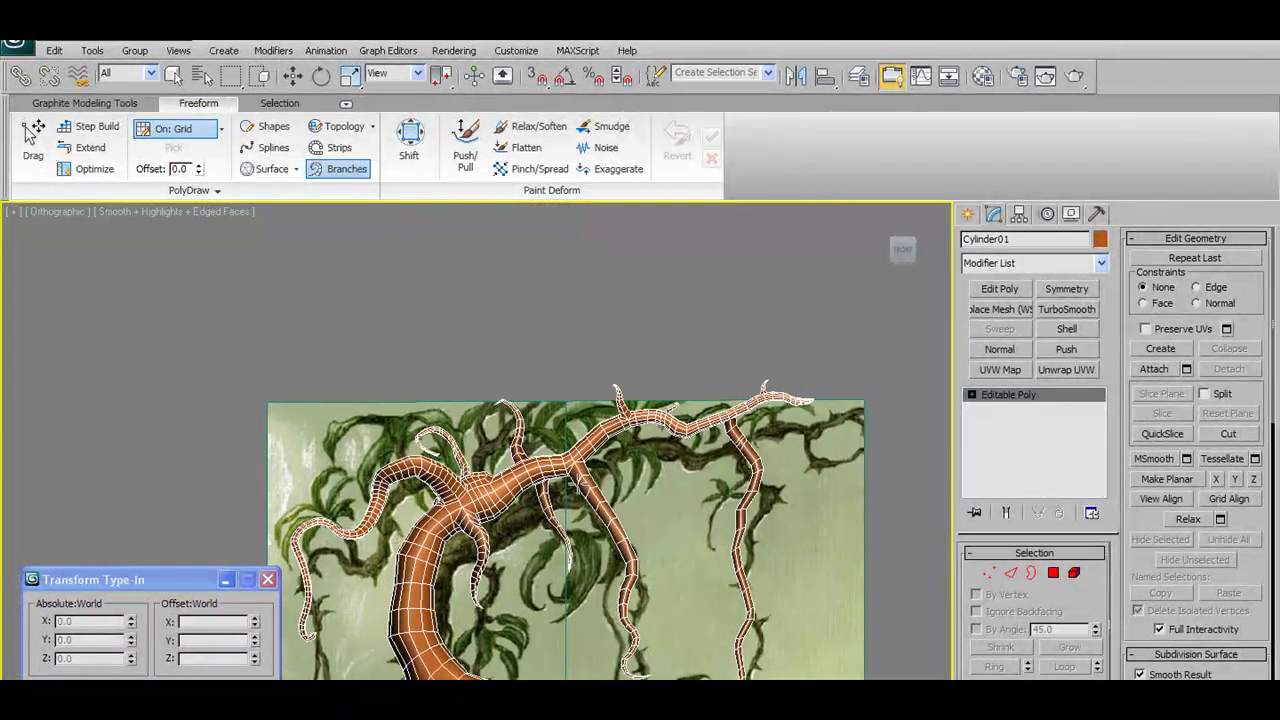
scroll(574, 486, up, 2)
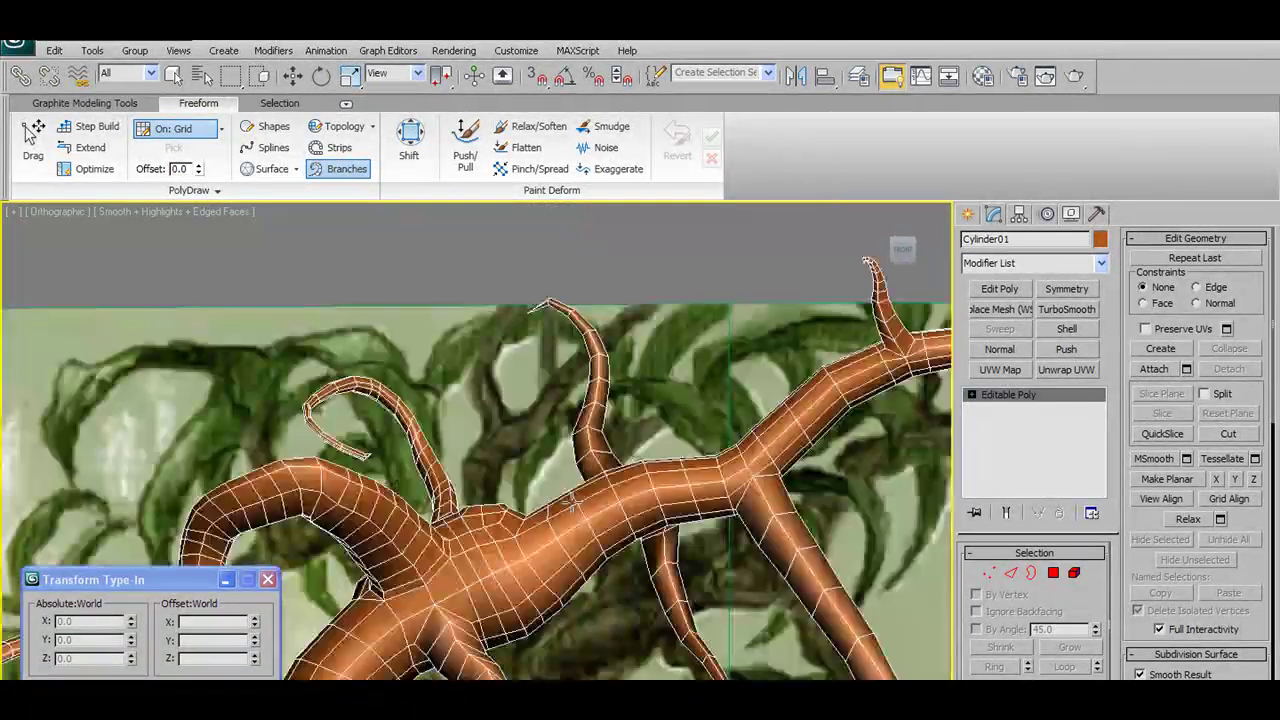
scroll(570, 495, up, 2)
scroll(566, 505, up, 2)
scroll(564, 514, up, 1)
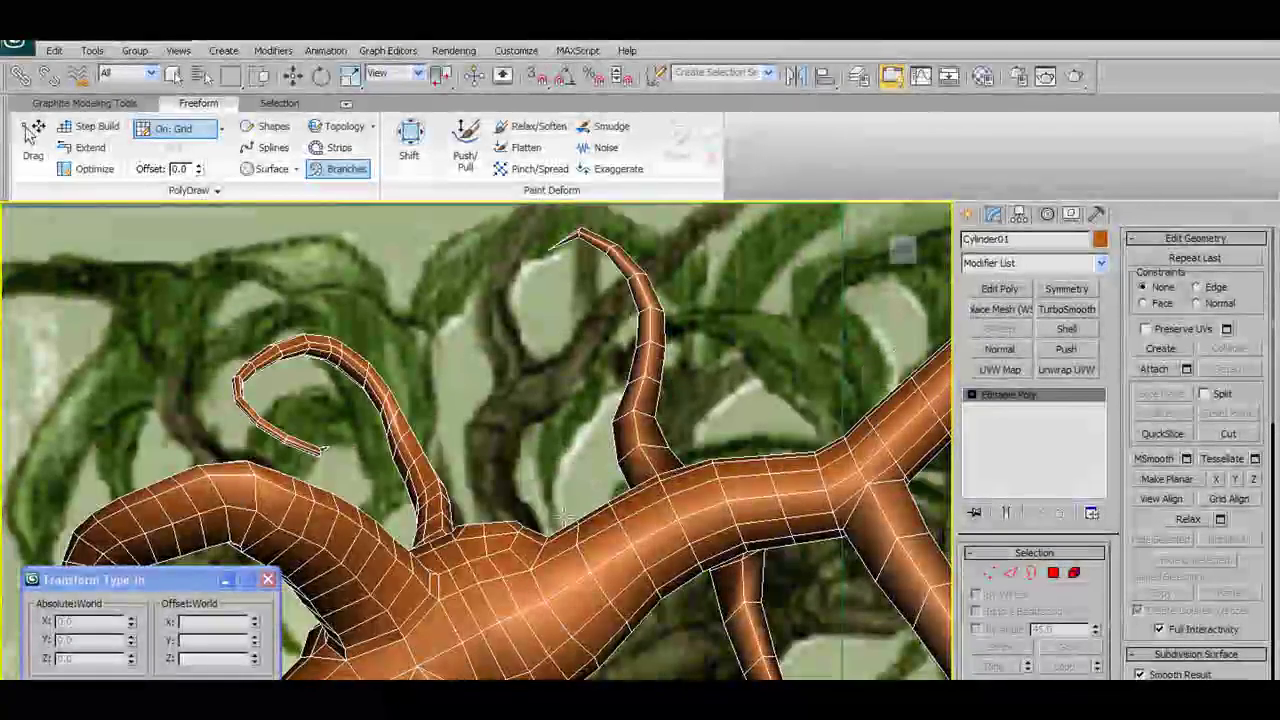
scroll(565, 517, up, 1)
scroll(567, 521, up, 1)
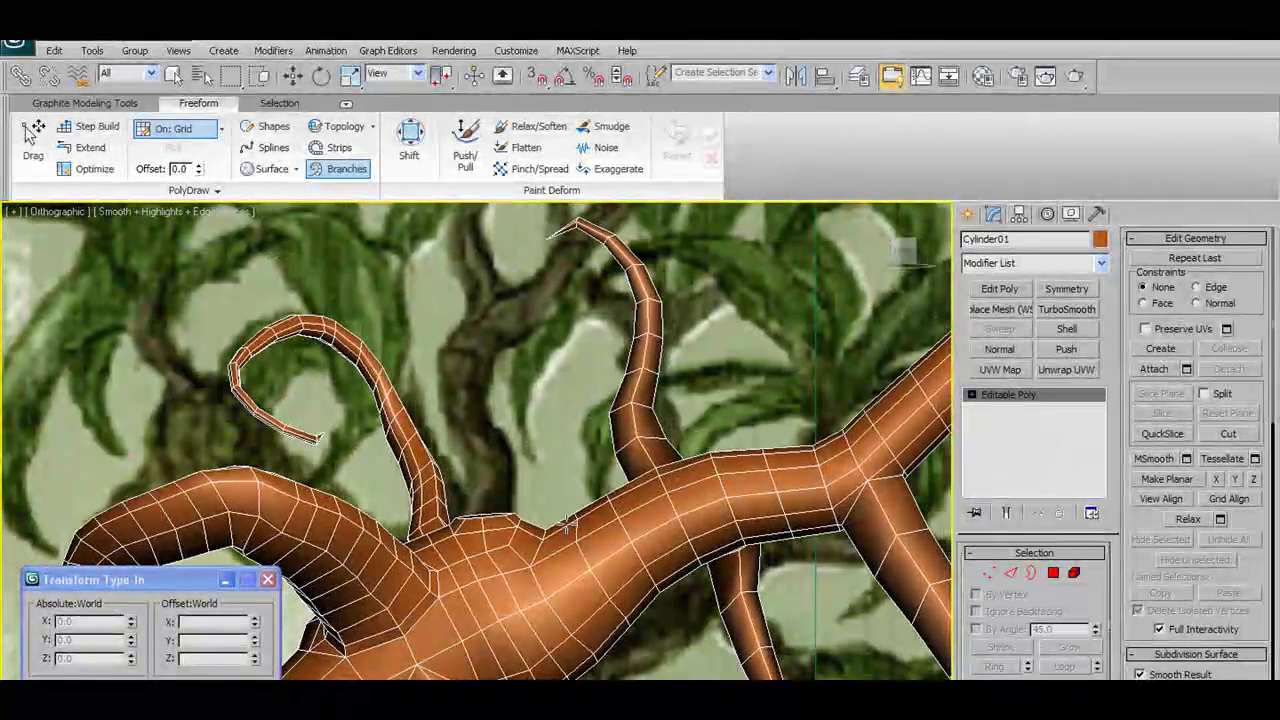
Exit branch growing and select Shape01 via Select by Name
key(w)
key(q)
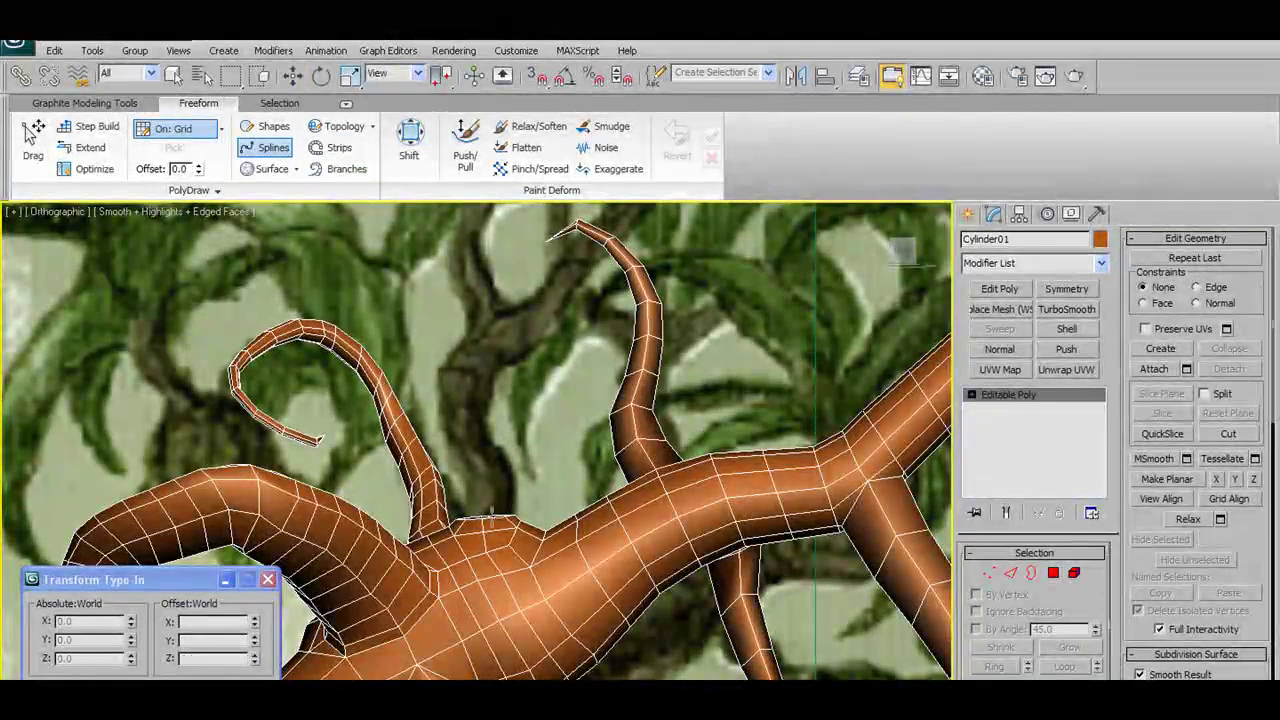
click(463, 415)
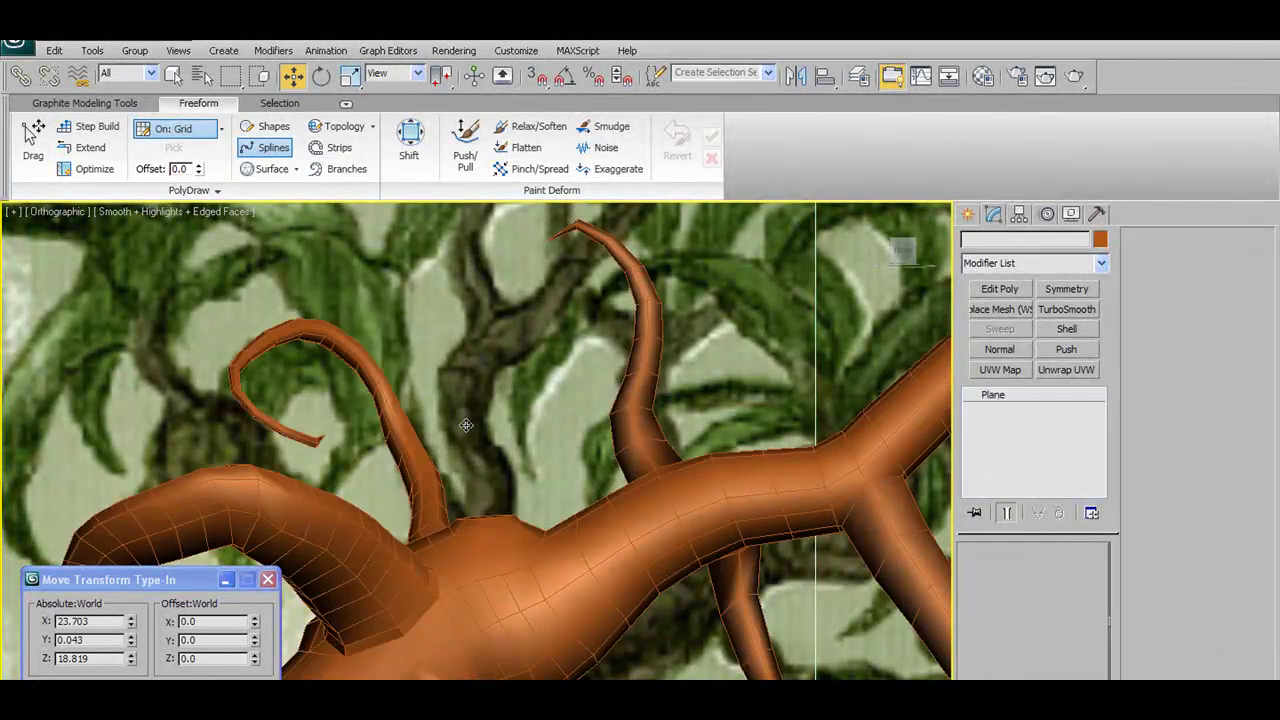
click(553, 250)
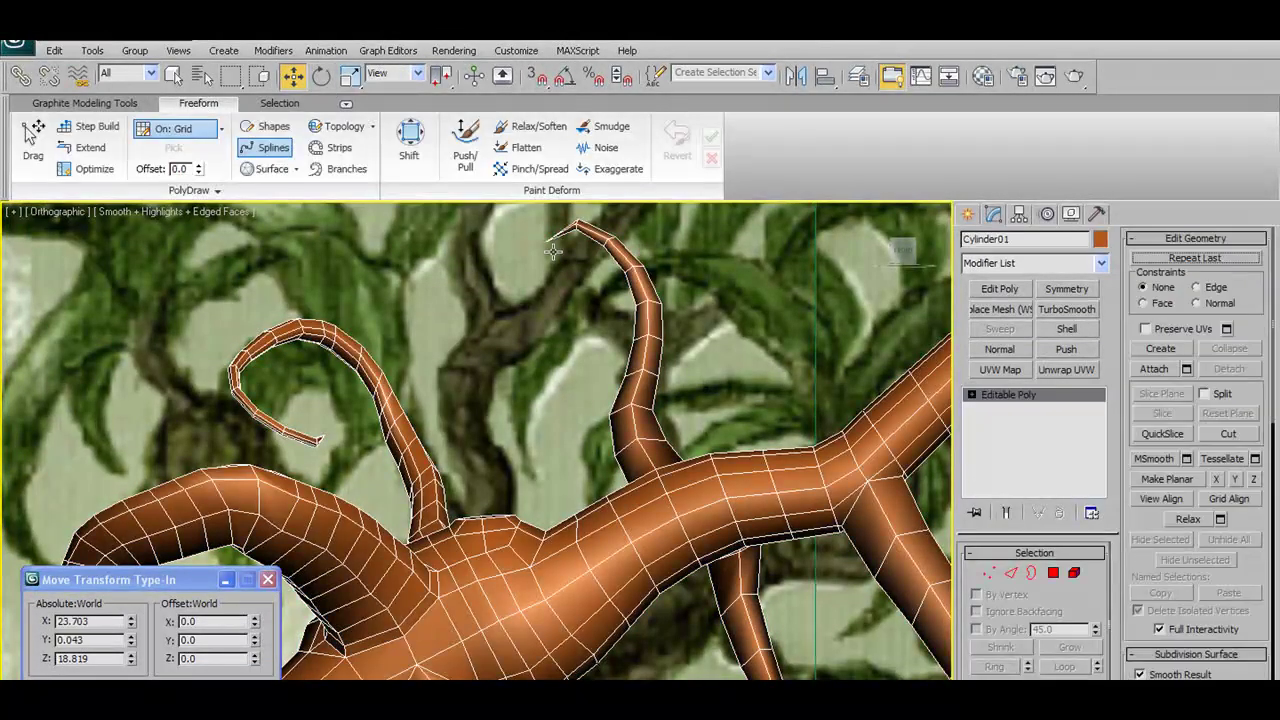
click(201, 78)
click(130, 275)
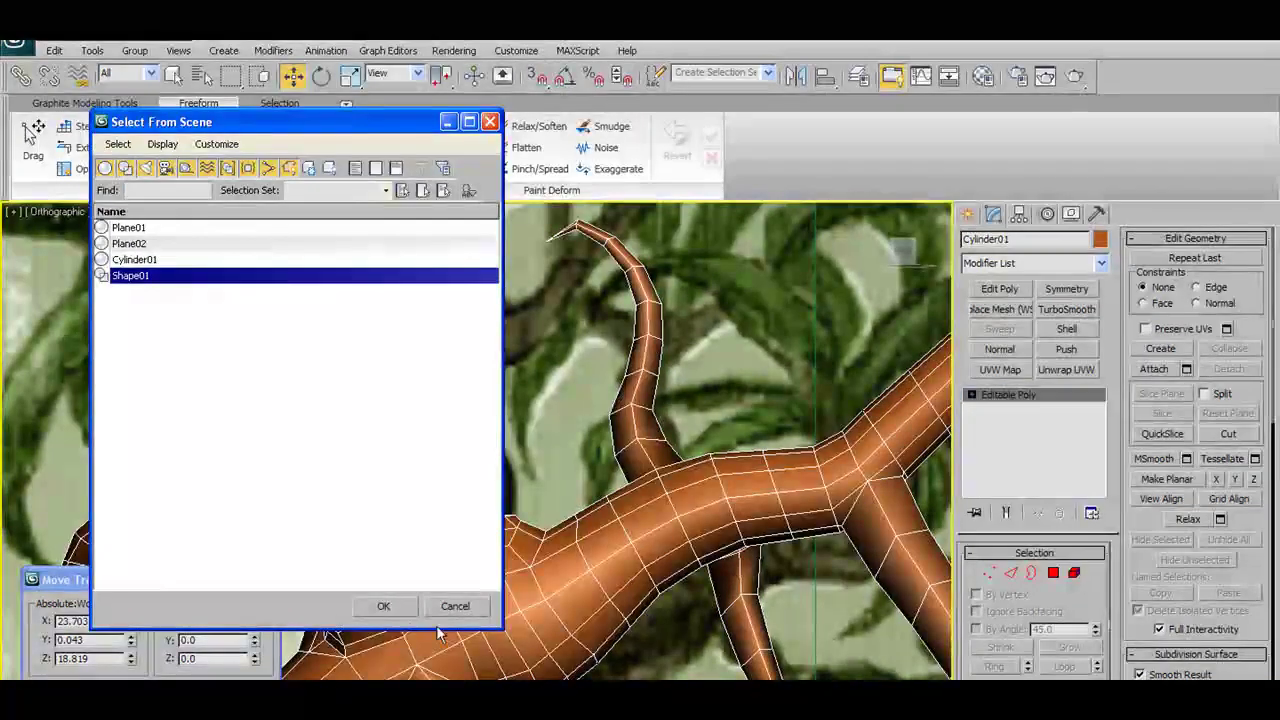
click(383, 606)
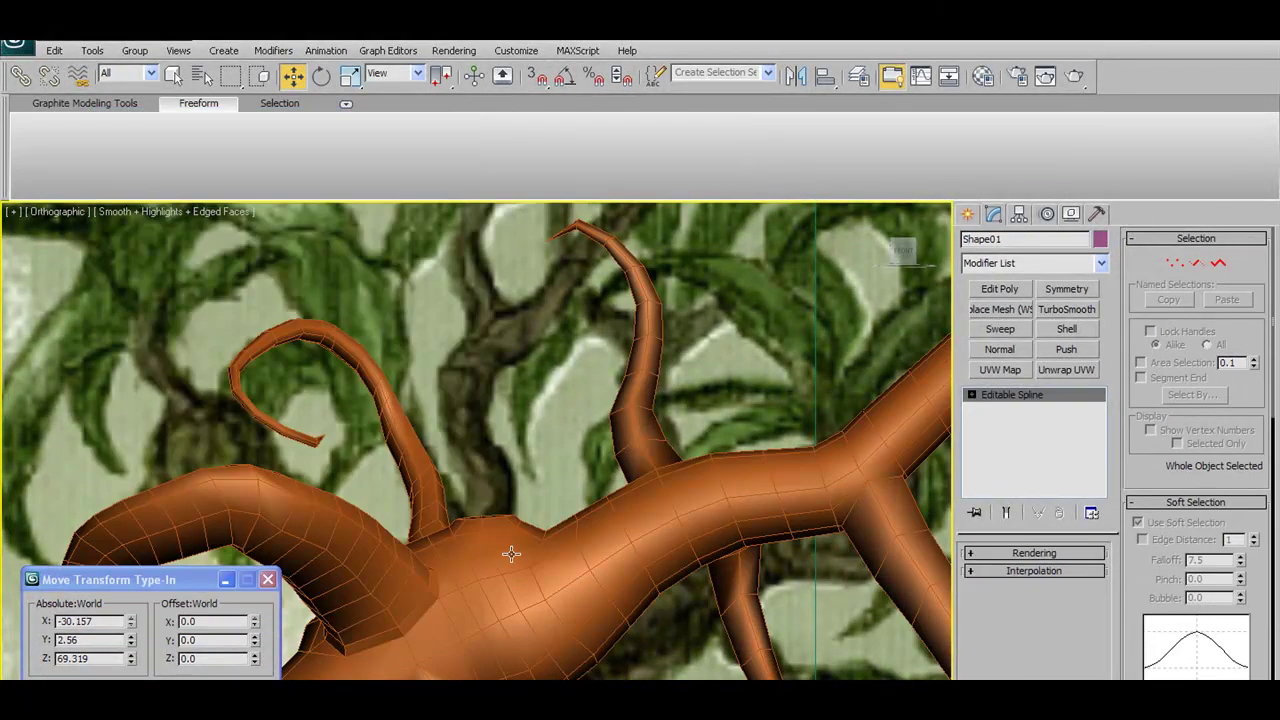
Compare the tree with the painting in Front view, toggling wireframe on and back off
scroll(531, 548, down, 5)
scroll(531, 548, down, 1)
scroll(522, 548, up, 5)
middle_drag(432, 568, 473, 535)
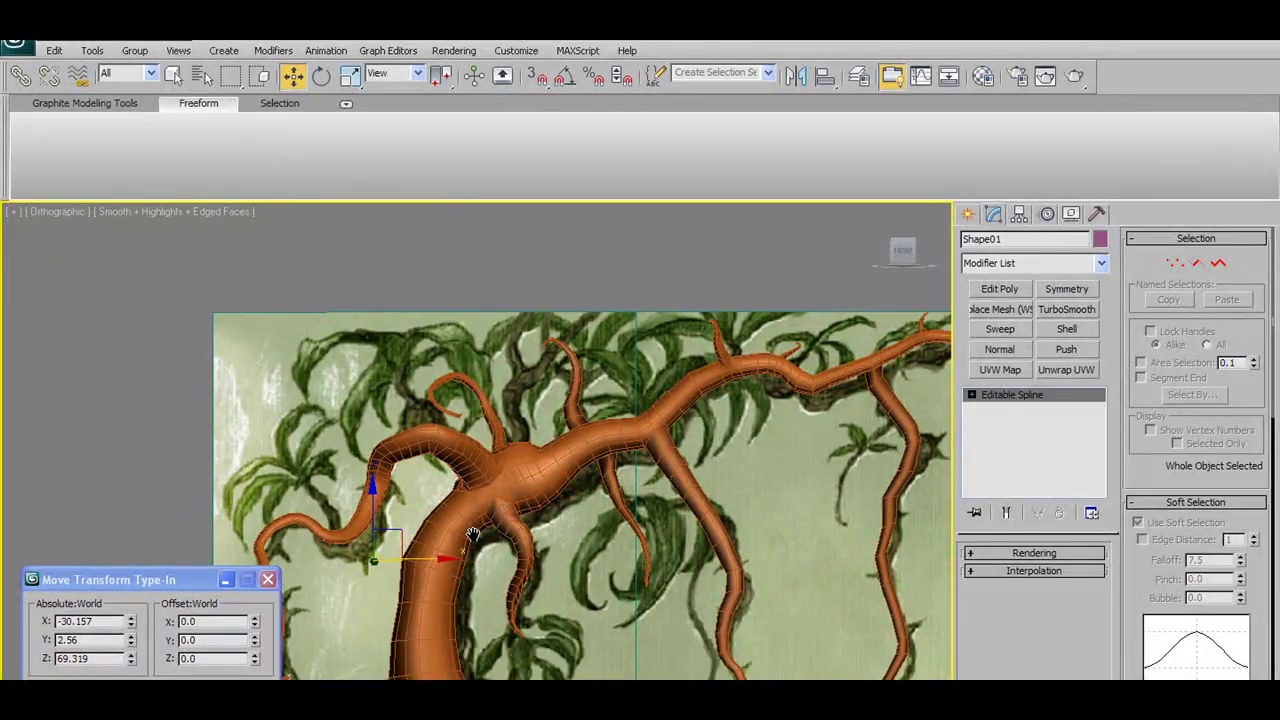
key(F3)
scroll(505, 500, down, 5)
key(f)
scroll(478, 482, up, 4)
scroll(448, 453, up, 2)
scroll(448, 453, down, 1)
scroll(465, 366, up, 2)
key(F3)
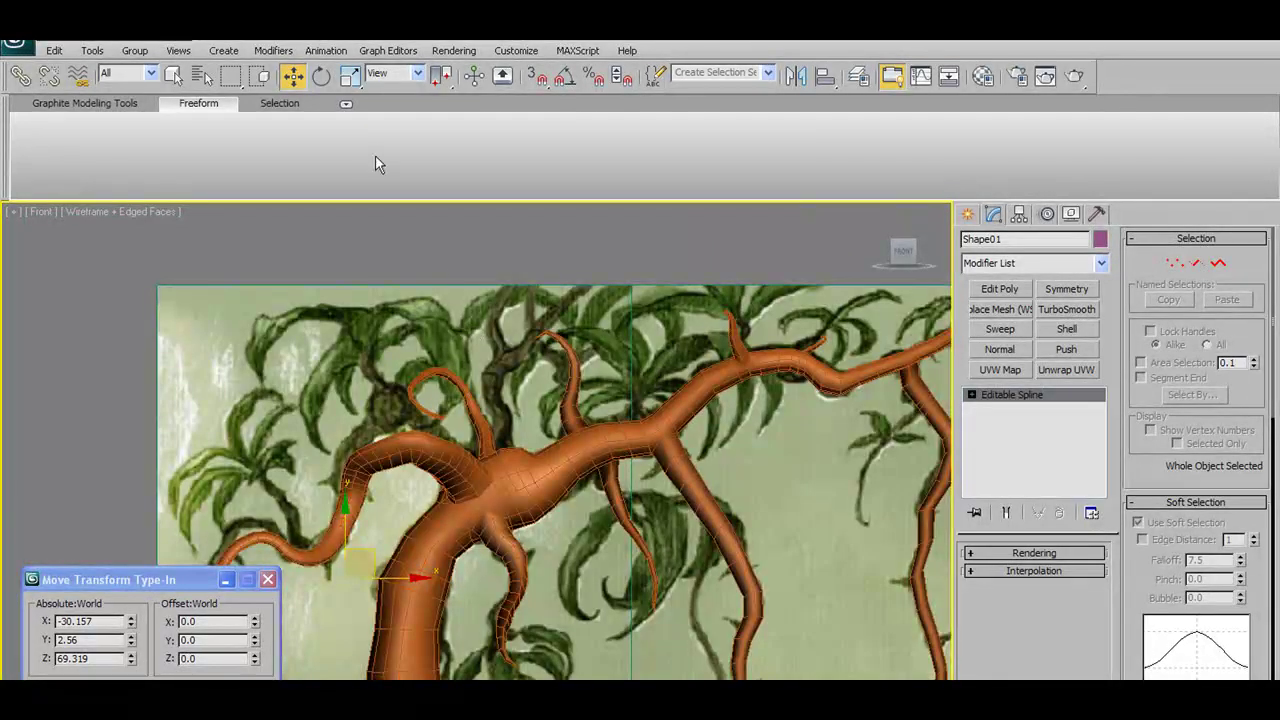
Reselect Cylinder01 after briefly picking the reference plane and Shape01
click(518, 478)
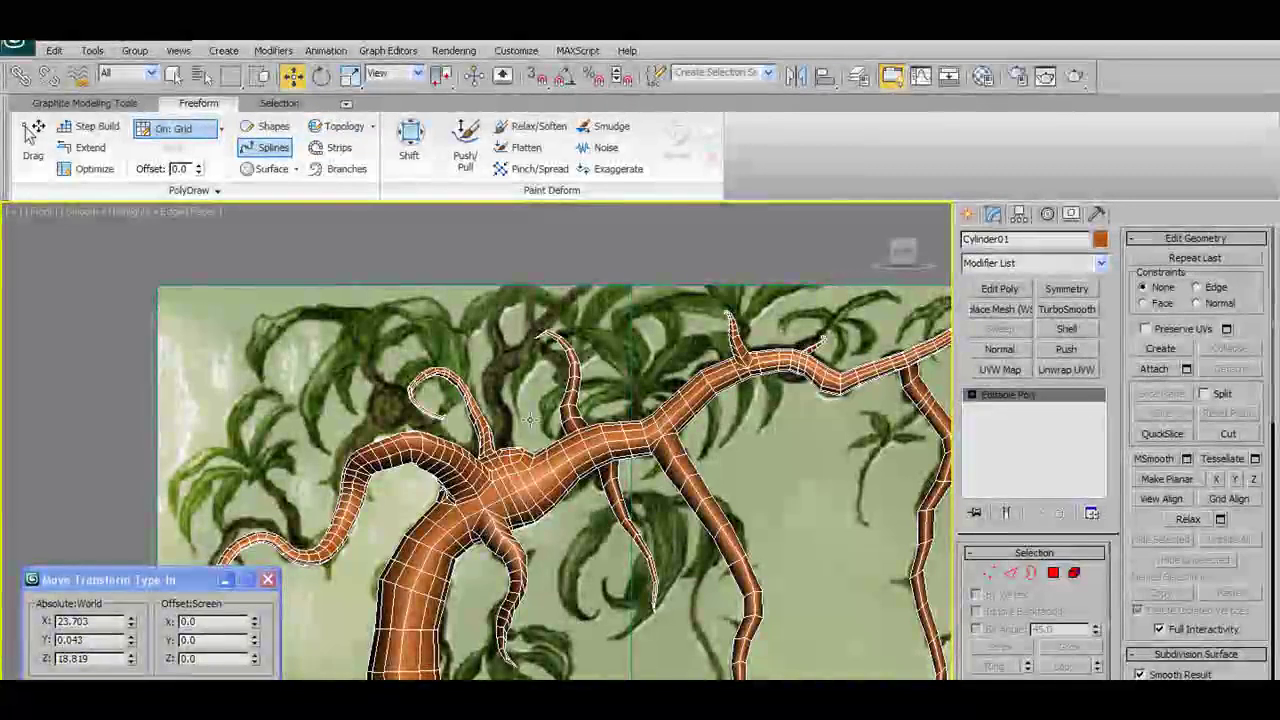
scroll(560, 470, up, 3)
click(526, 396)
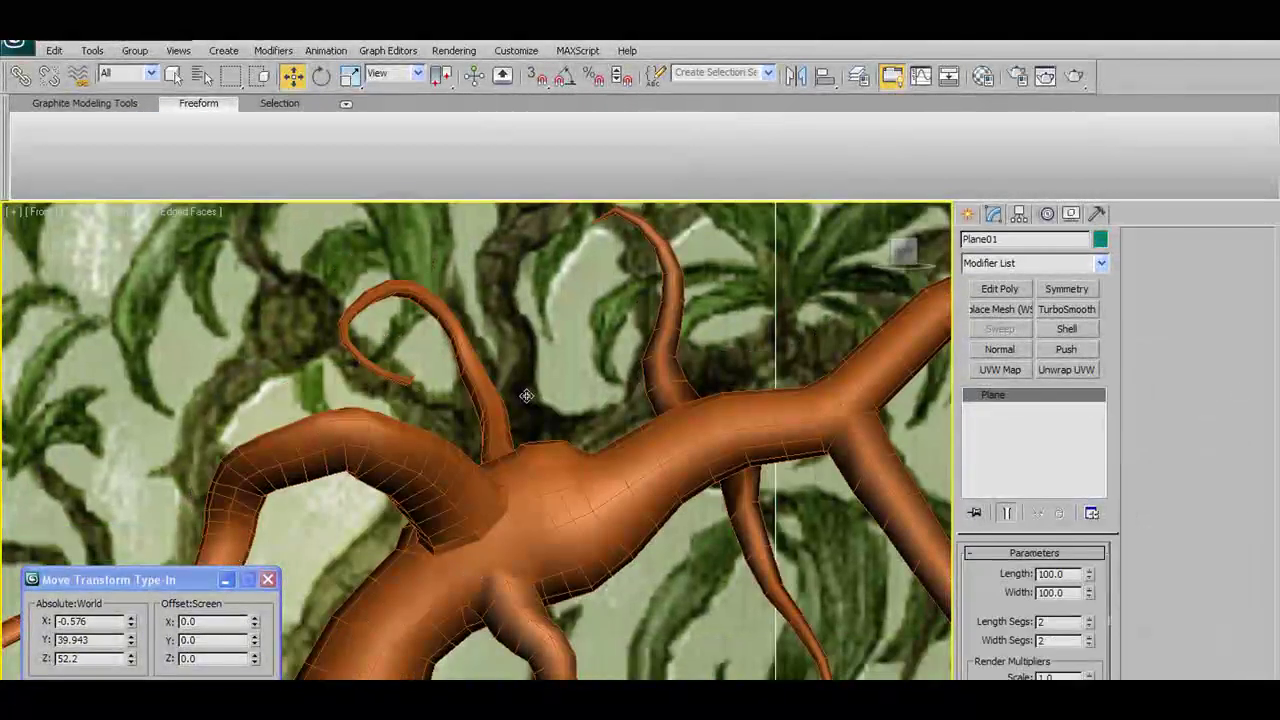
click(488, 388)
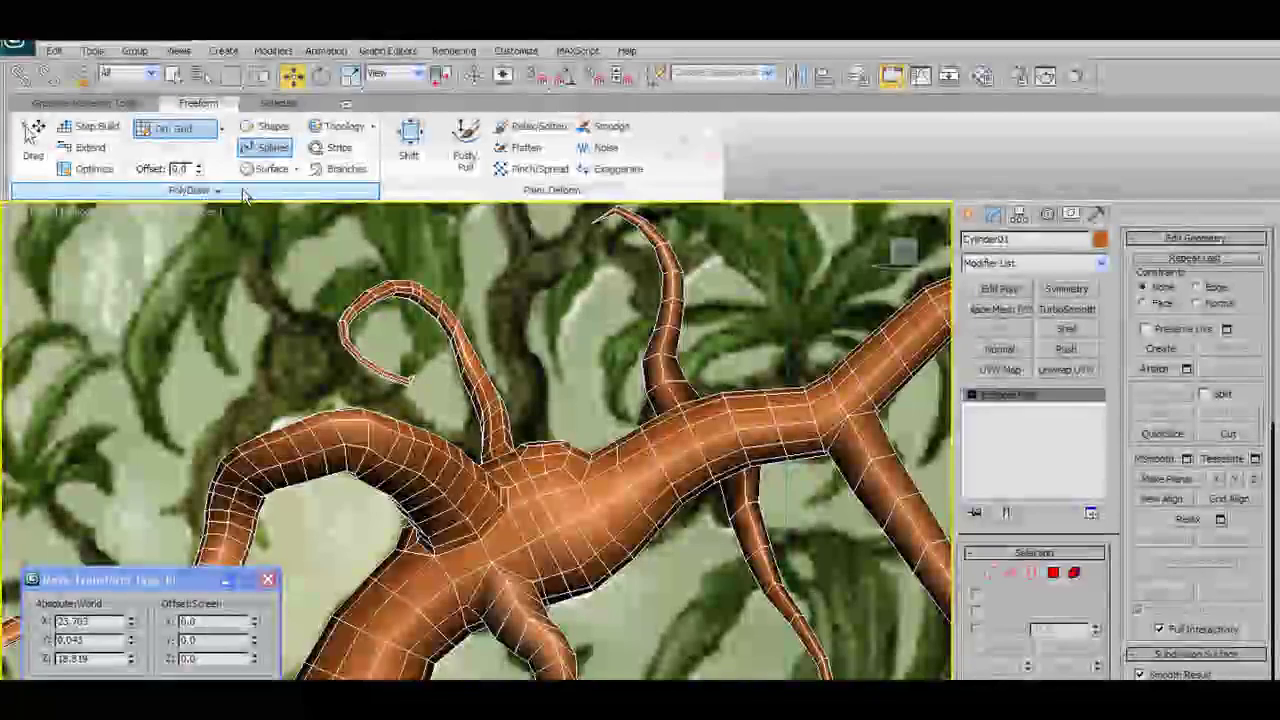
scroll(427, 364, down, 5)
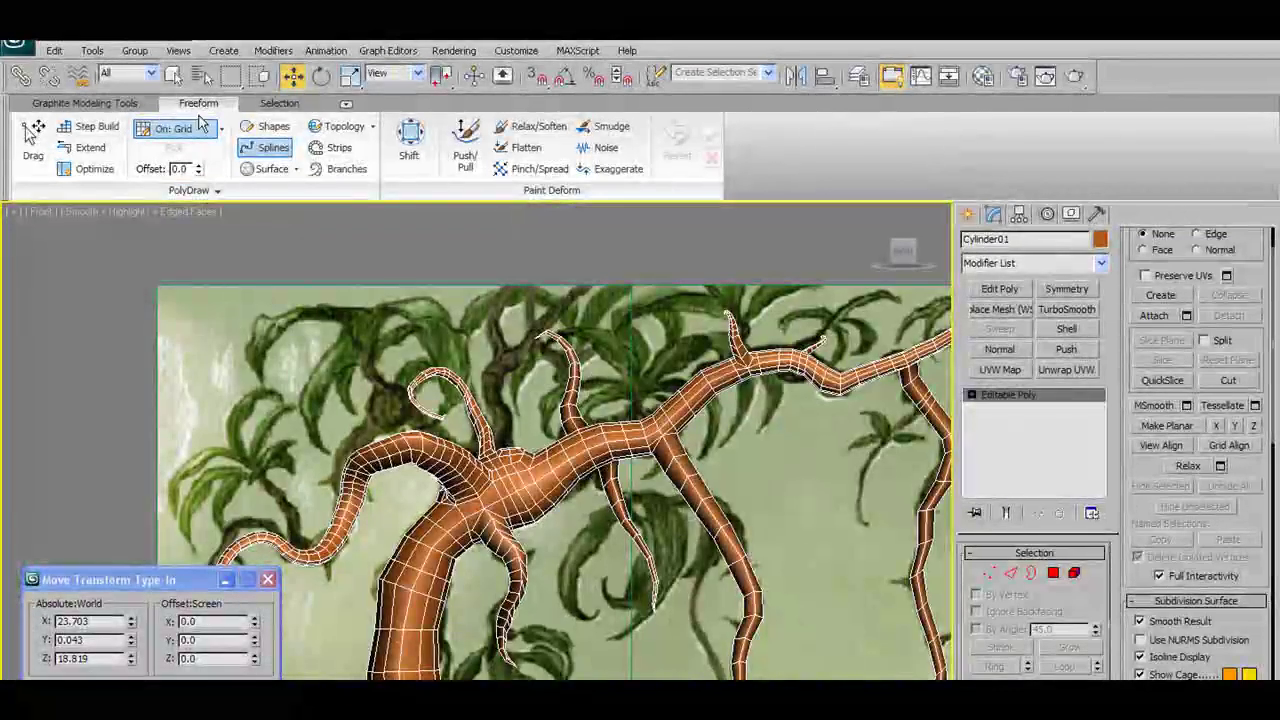
click(201, 77)
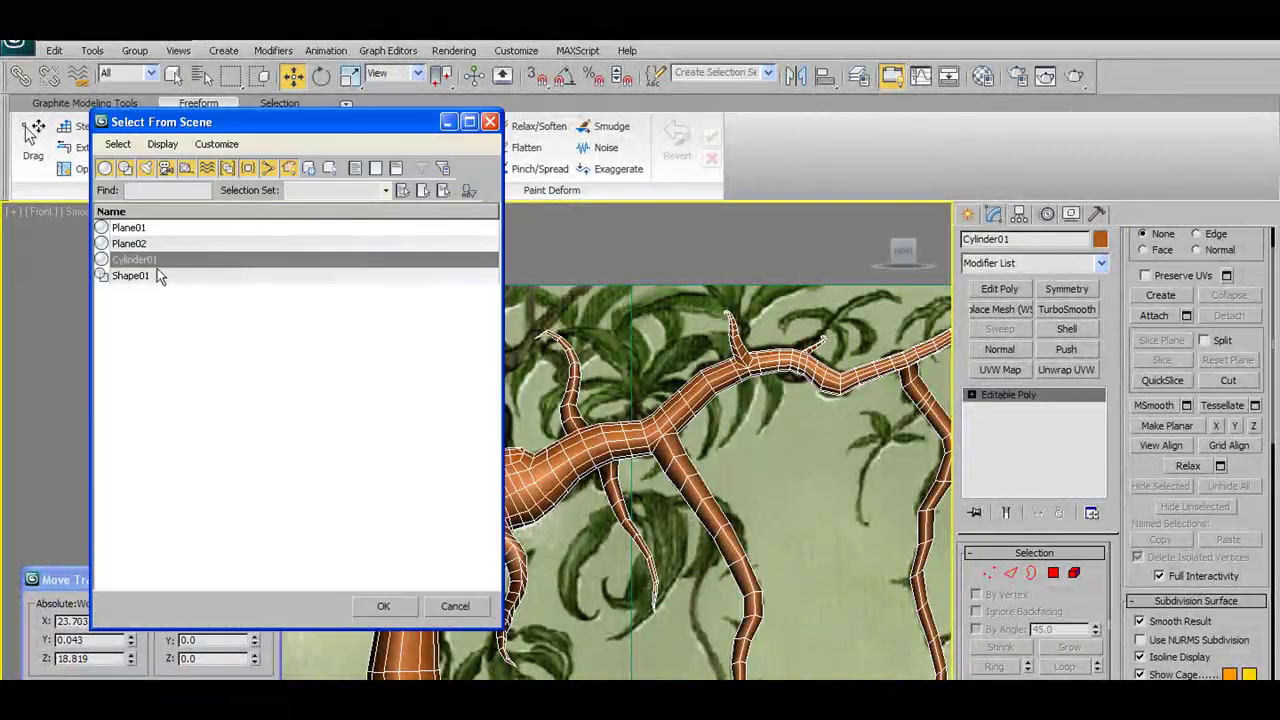
click(137, 278)
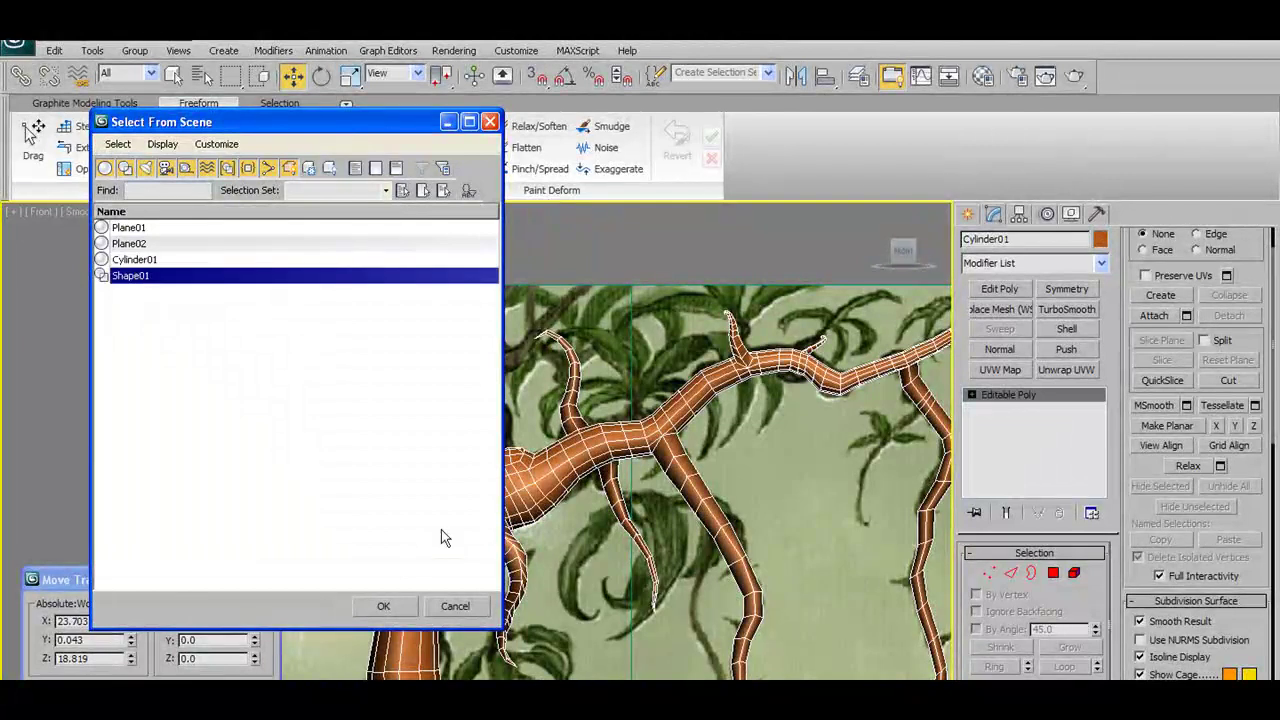
click(401, 610)
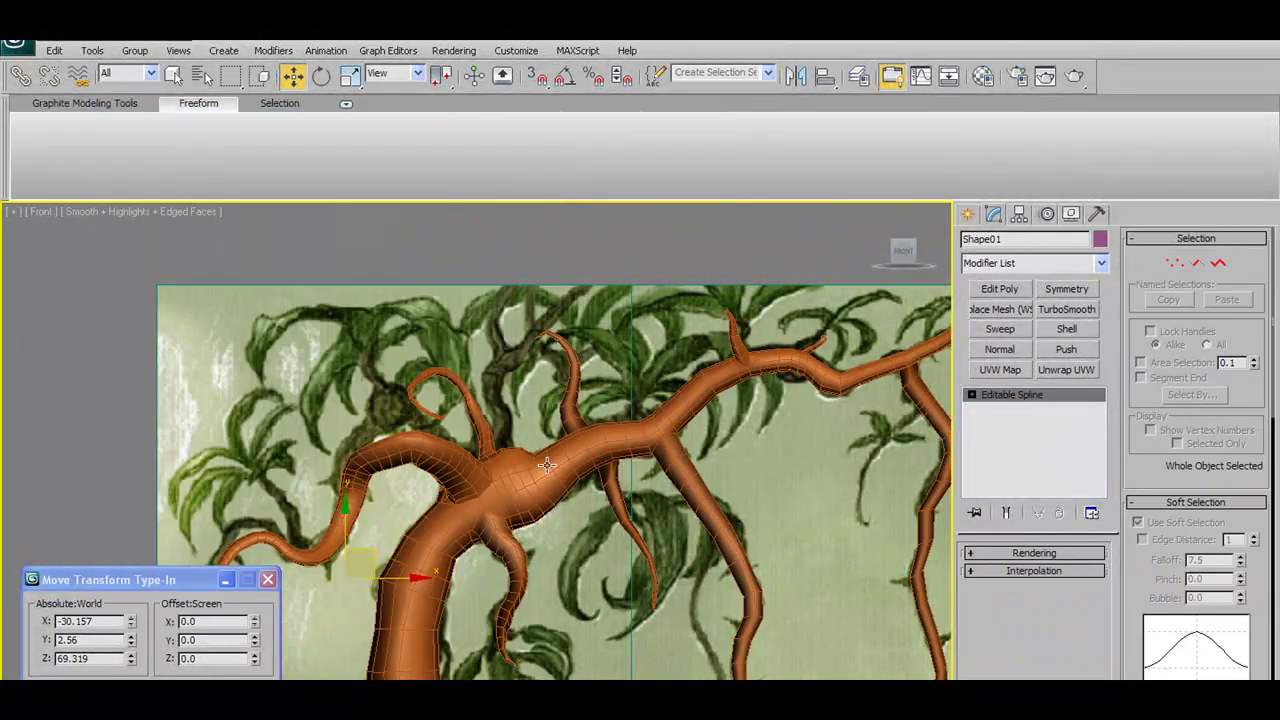
key(ctrl+d)
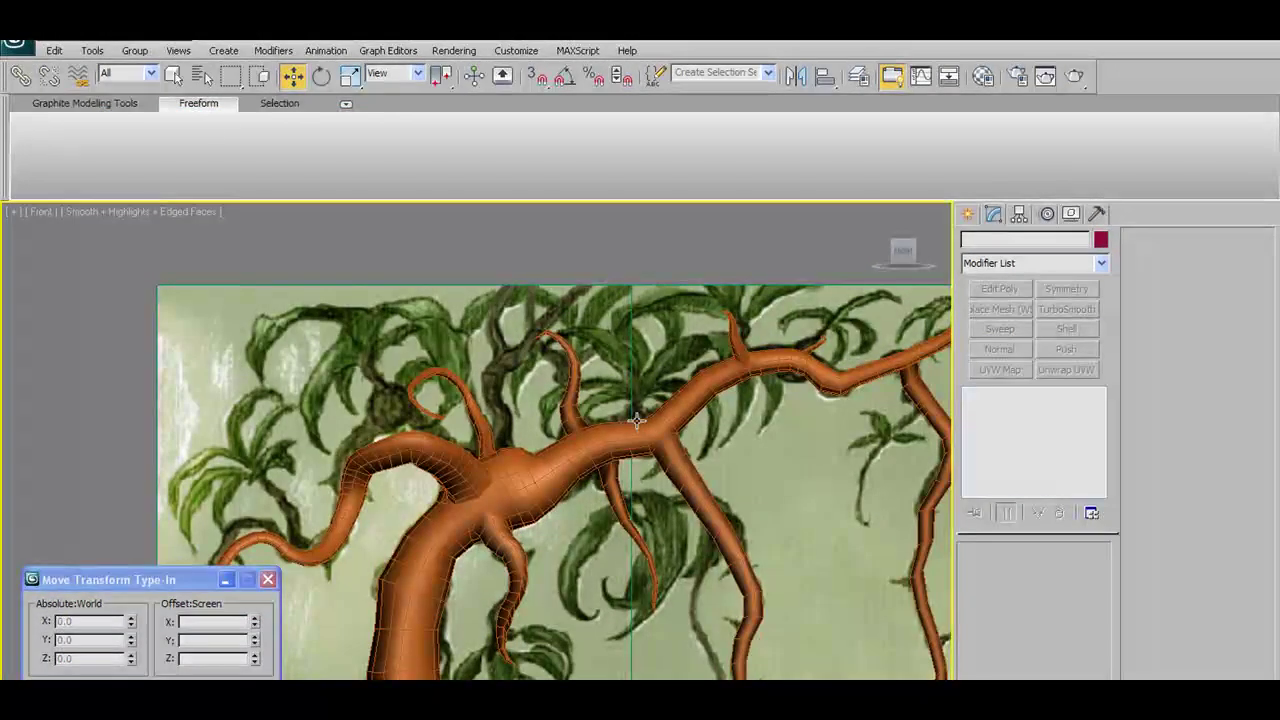
click(538, 489)
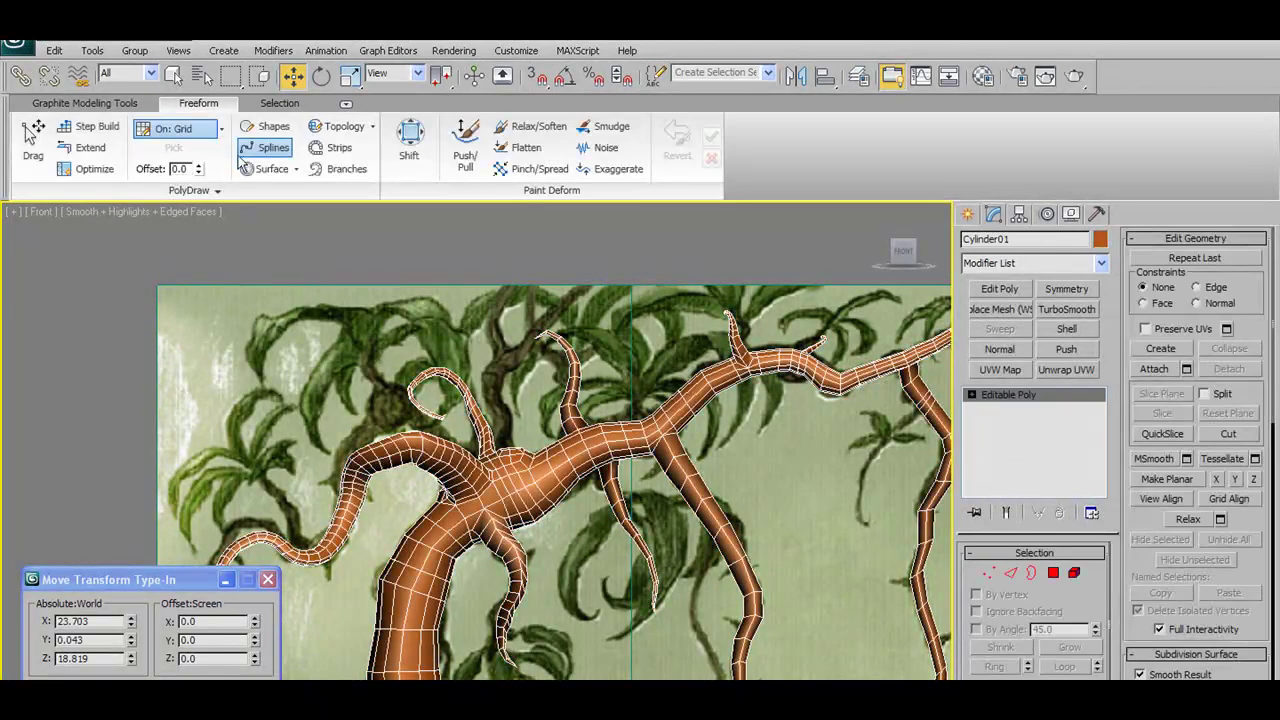
click(331, 264)
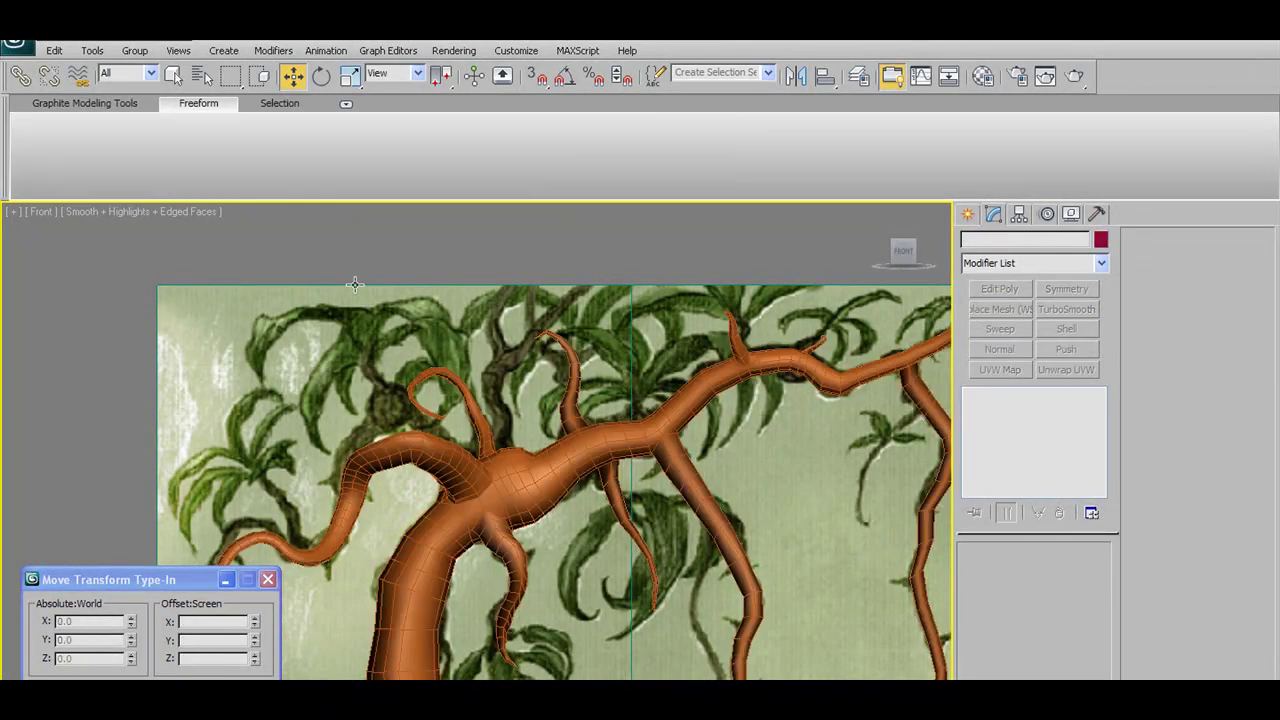
click(460, 452)
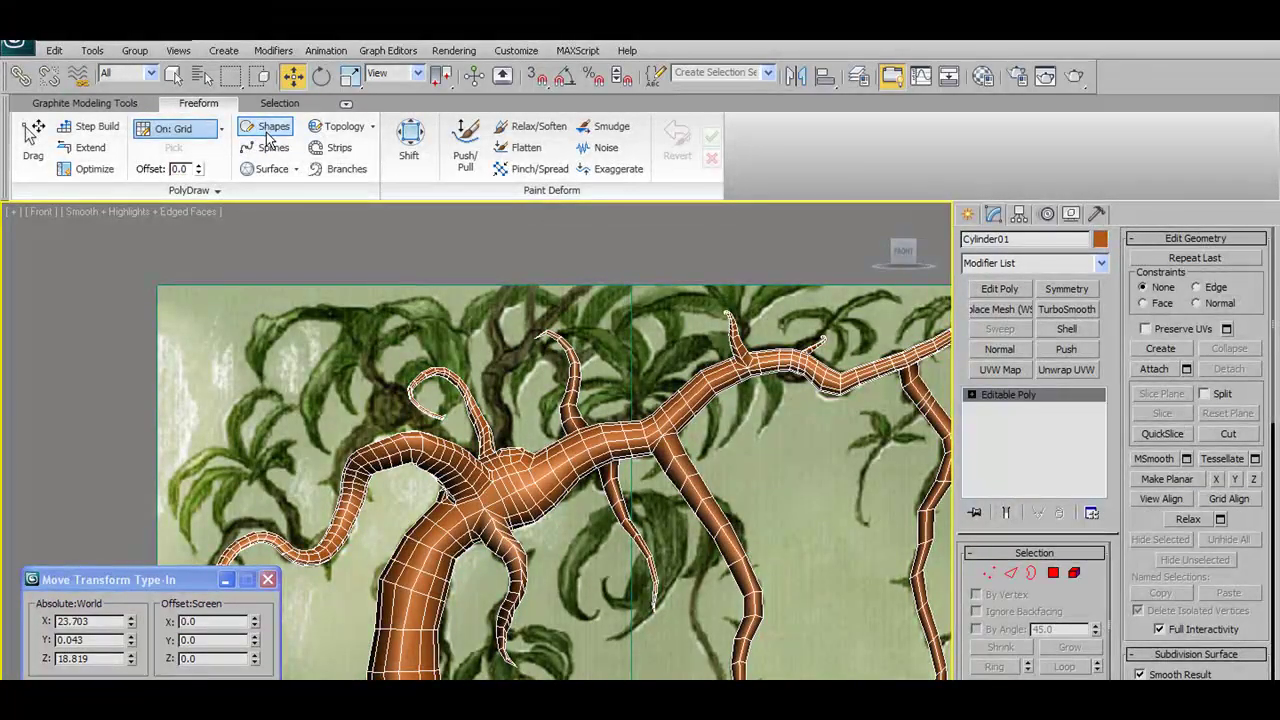
Set the Freeform drawing tools to Splines, reselect Cylinder01 and bring up the Create panel
click(270, 147)
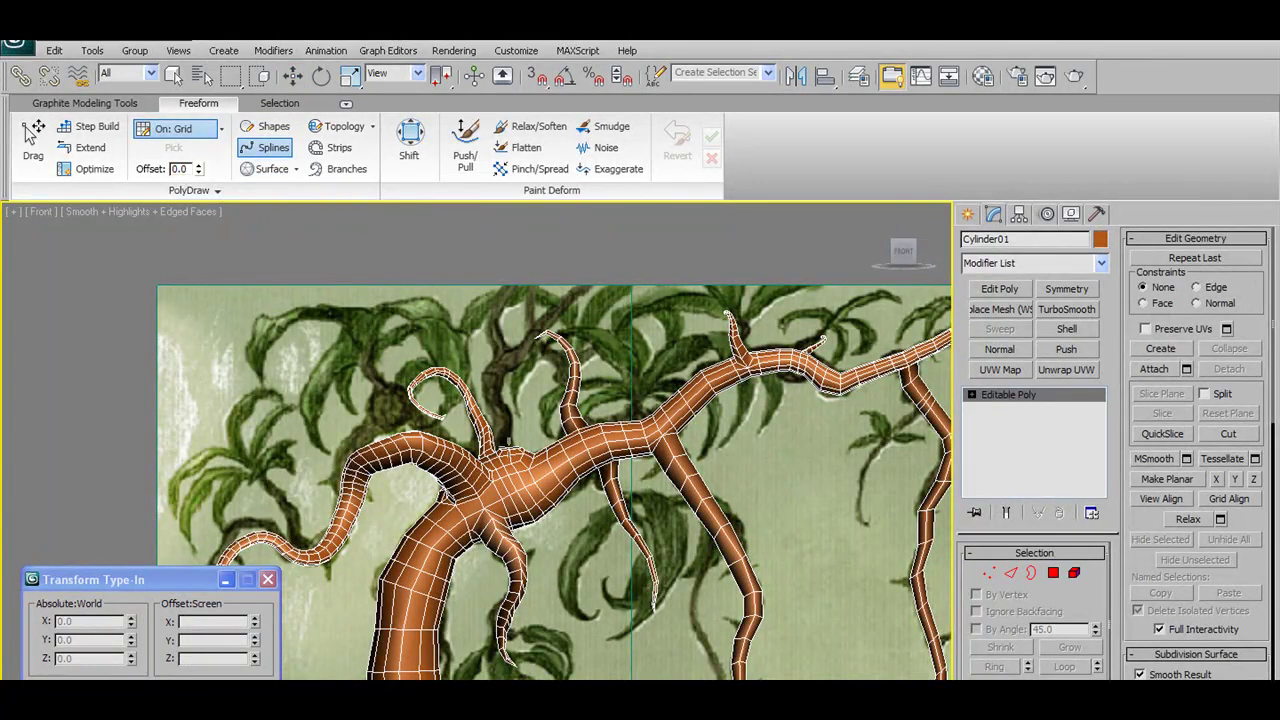
scroll(523, 429, up, 3)
middle_drag(531, 429, 457, 443)
key(w)
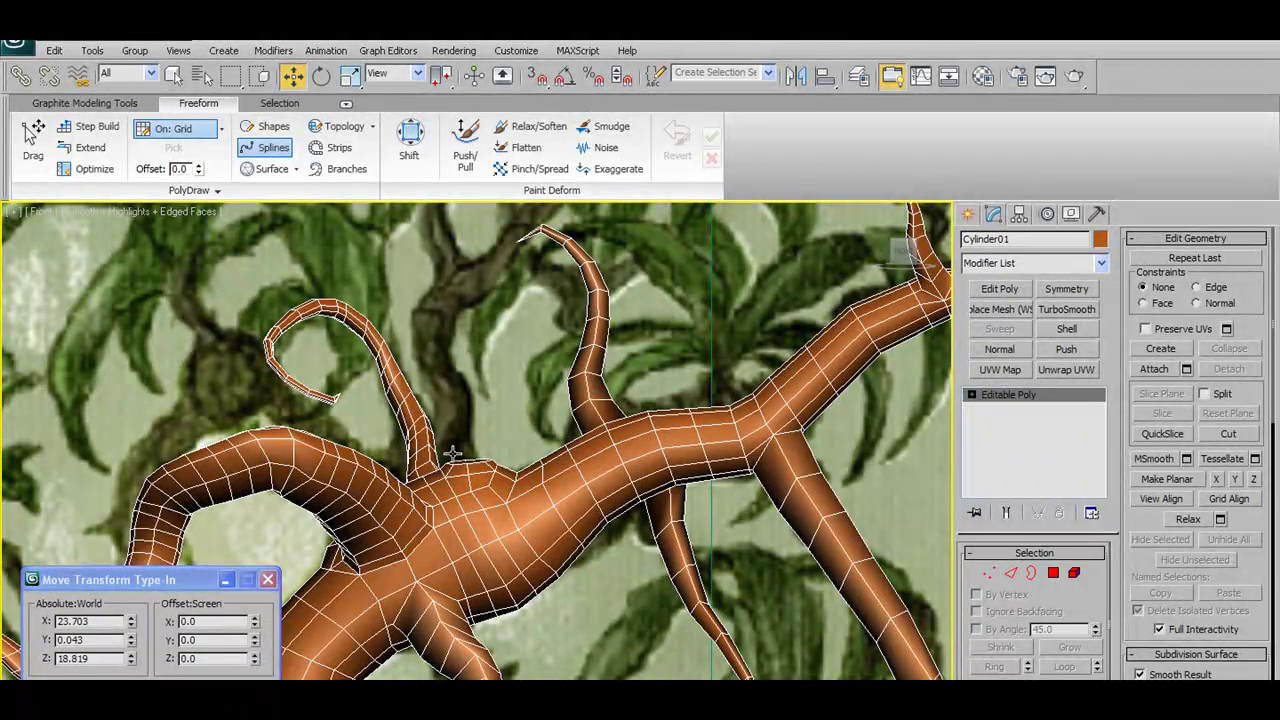
scroll(453, 453, down, 10)
scroll(477, 455, up, 5)
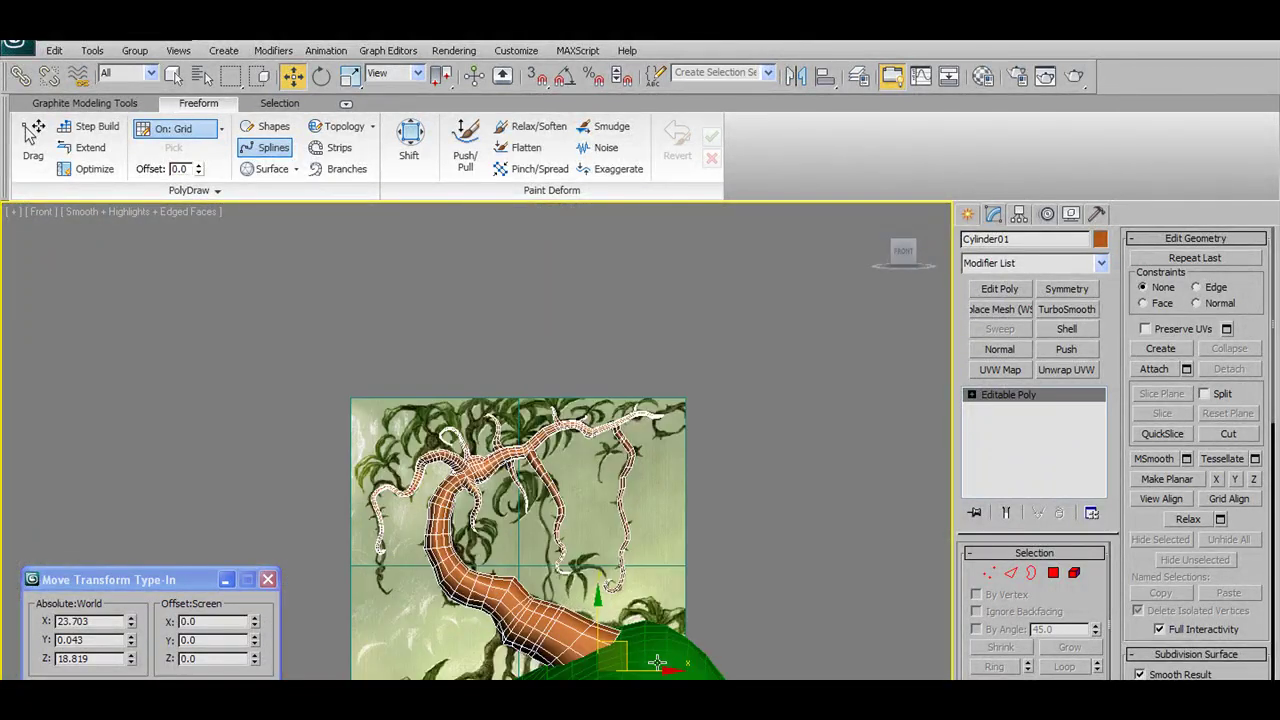
click(555, 484)
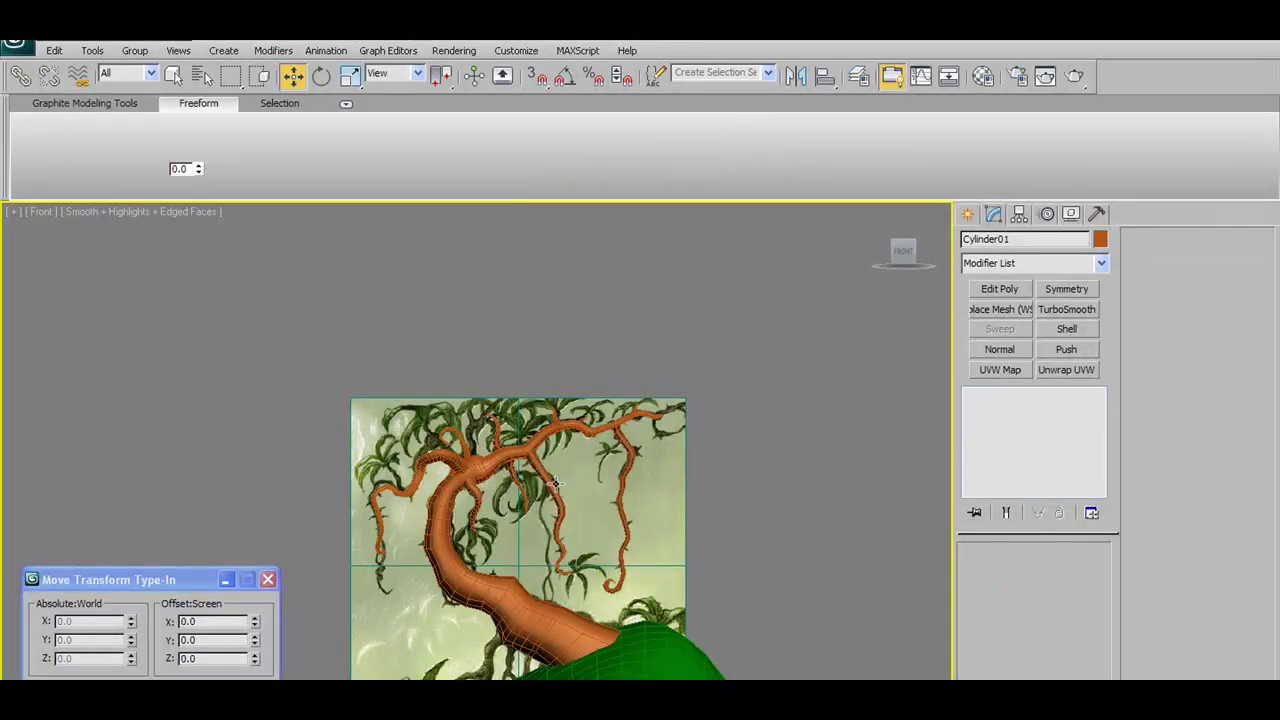
scroll(553, 484, up, 5)
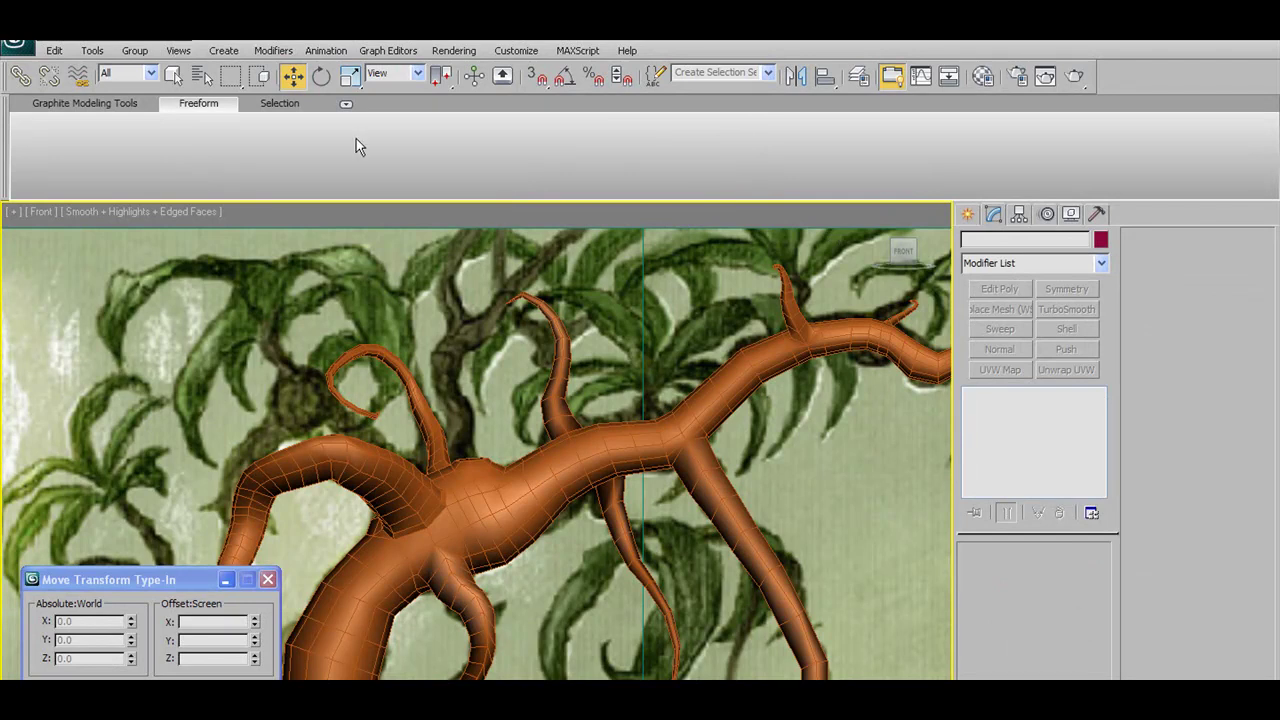
click(485, 470)
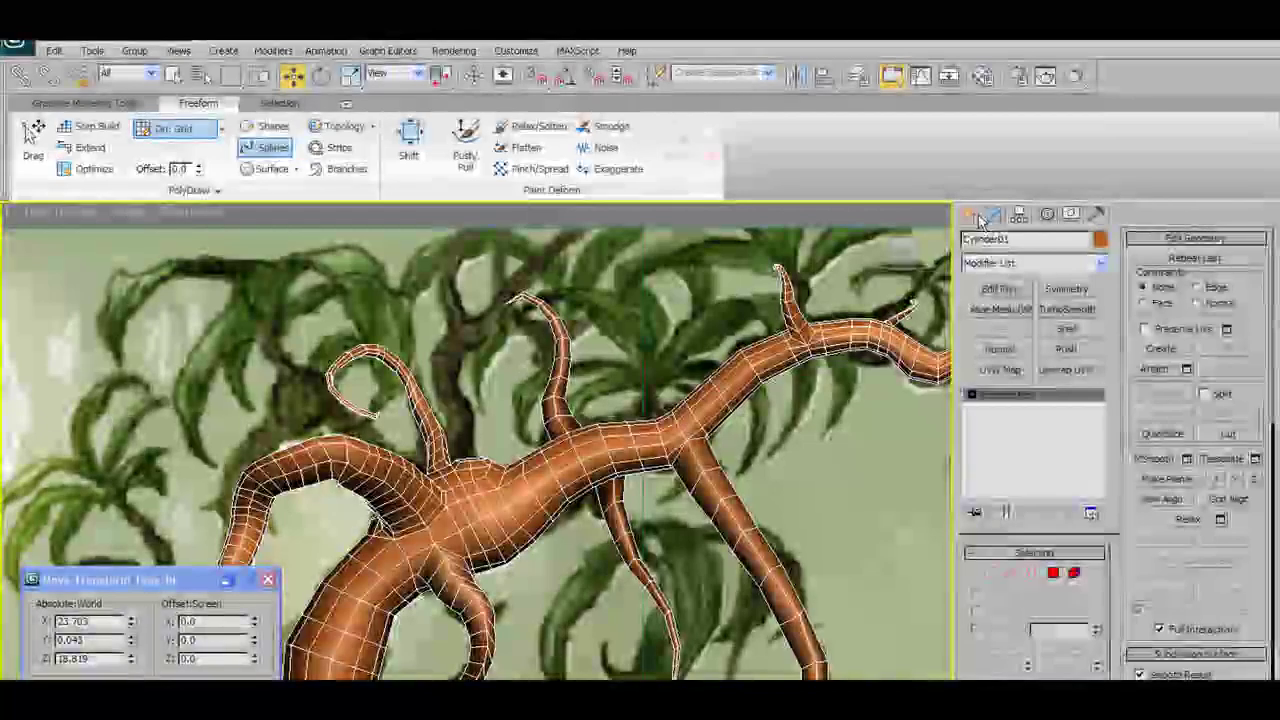
click(968, 214)
Draw Line01 upward from the trunk junction along a painted branch, then orbit to check it
click(995, 243)
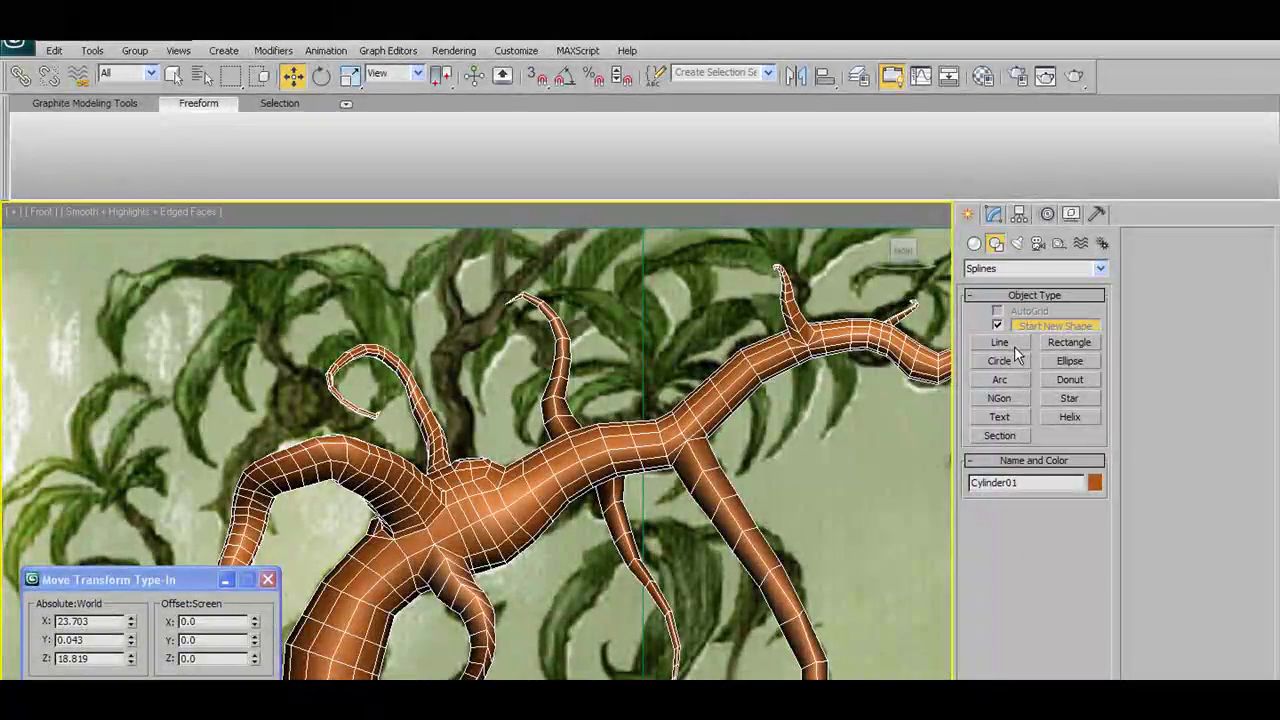
click(1008, 344)
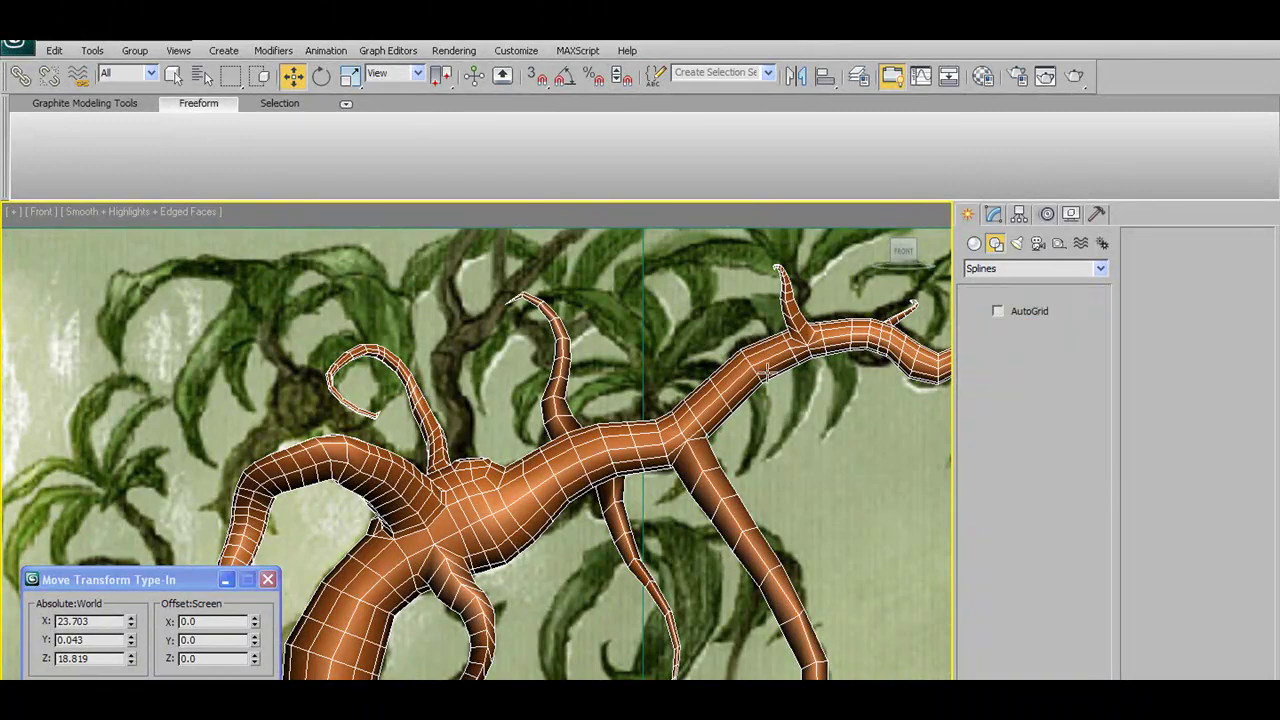
click(466, 455)
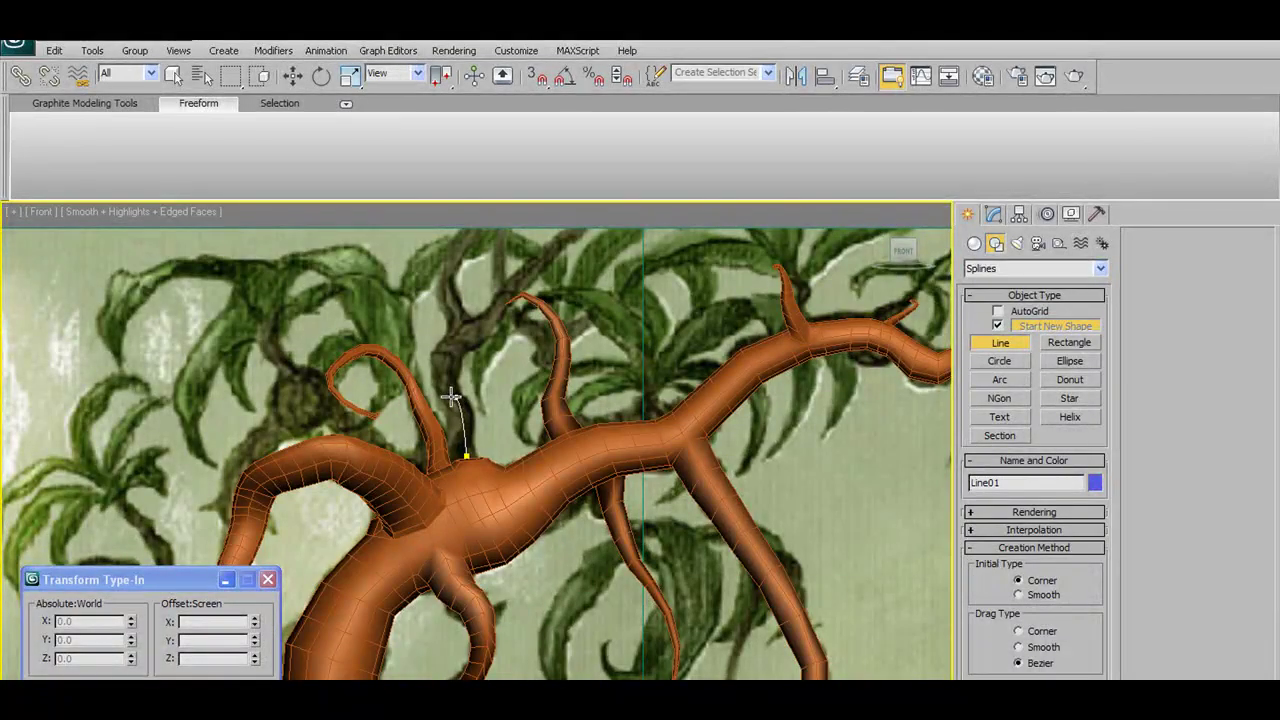
click(472, 326)
scroll(540, 283, down, 2)
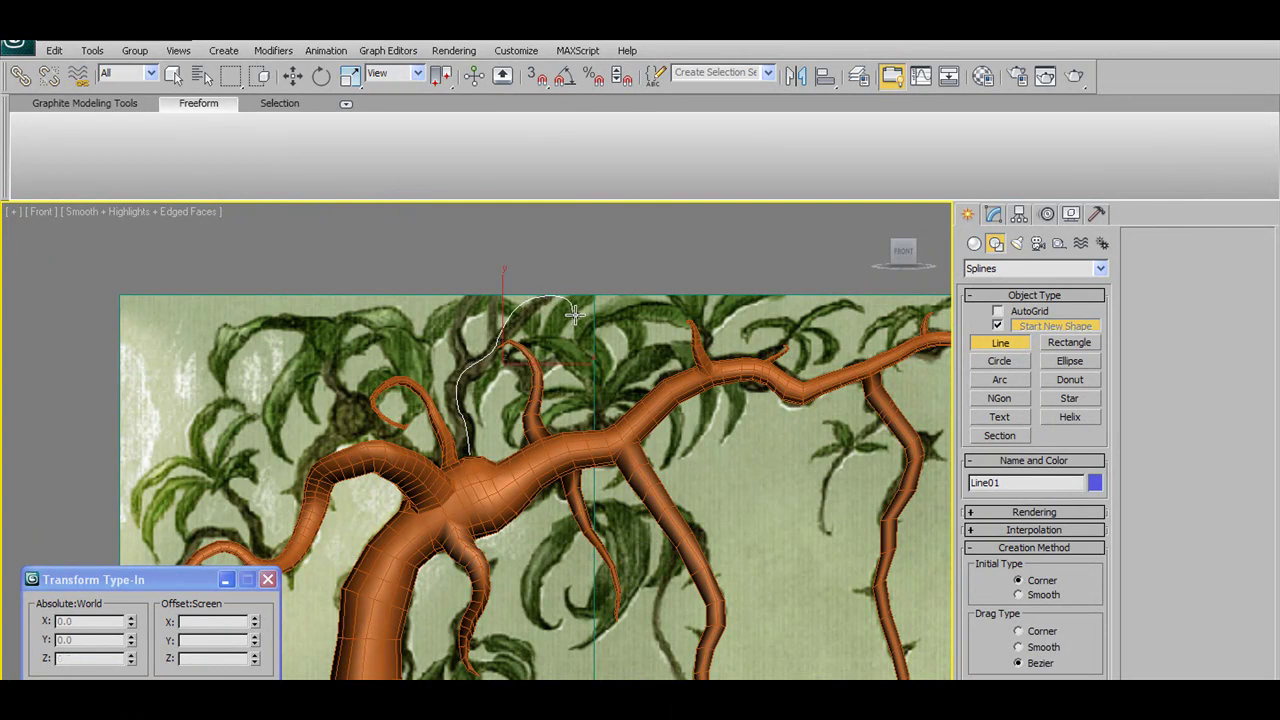
scroll(505, 435, up, 2)
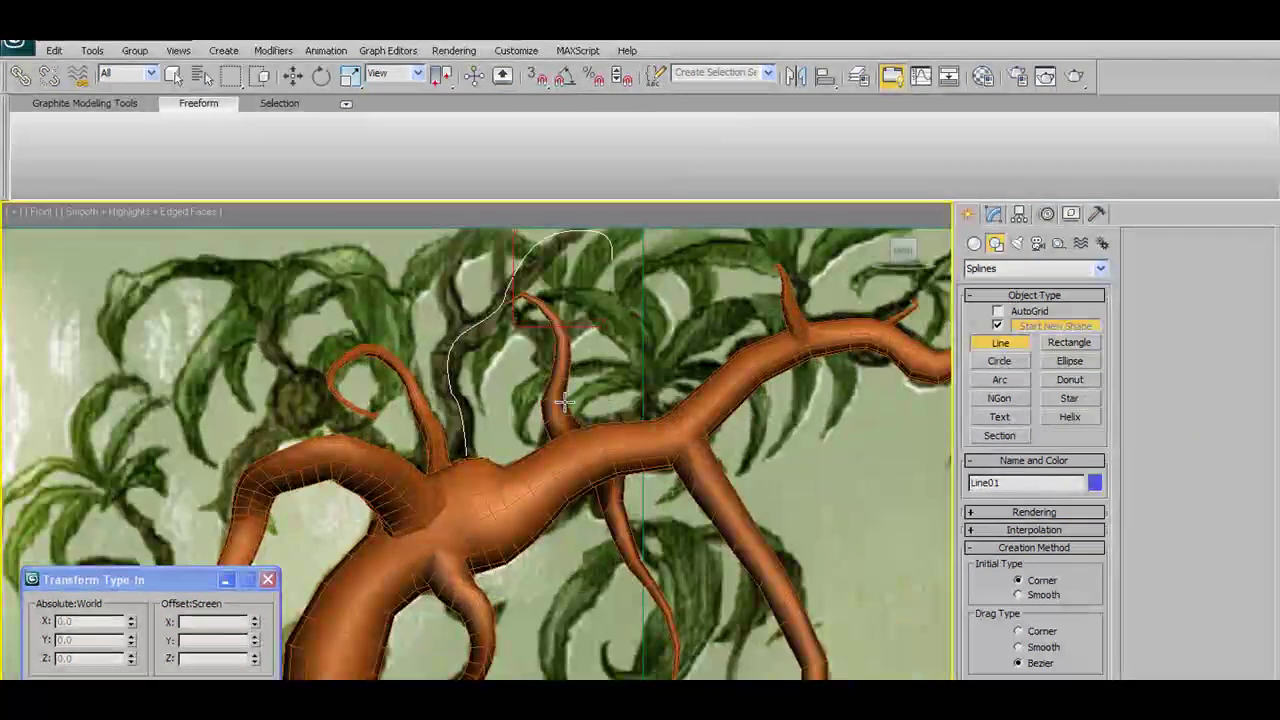
click(291, 78)
mouse_move(476, 398)
alt+middle_down()
mouse_move(452, 395)
mouse_move(624, 437)
mouse_move(716, 327)
alt+middle_up()
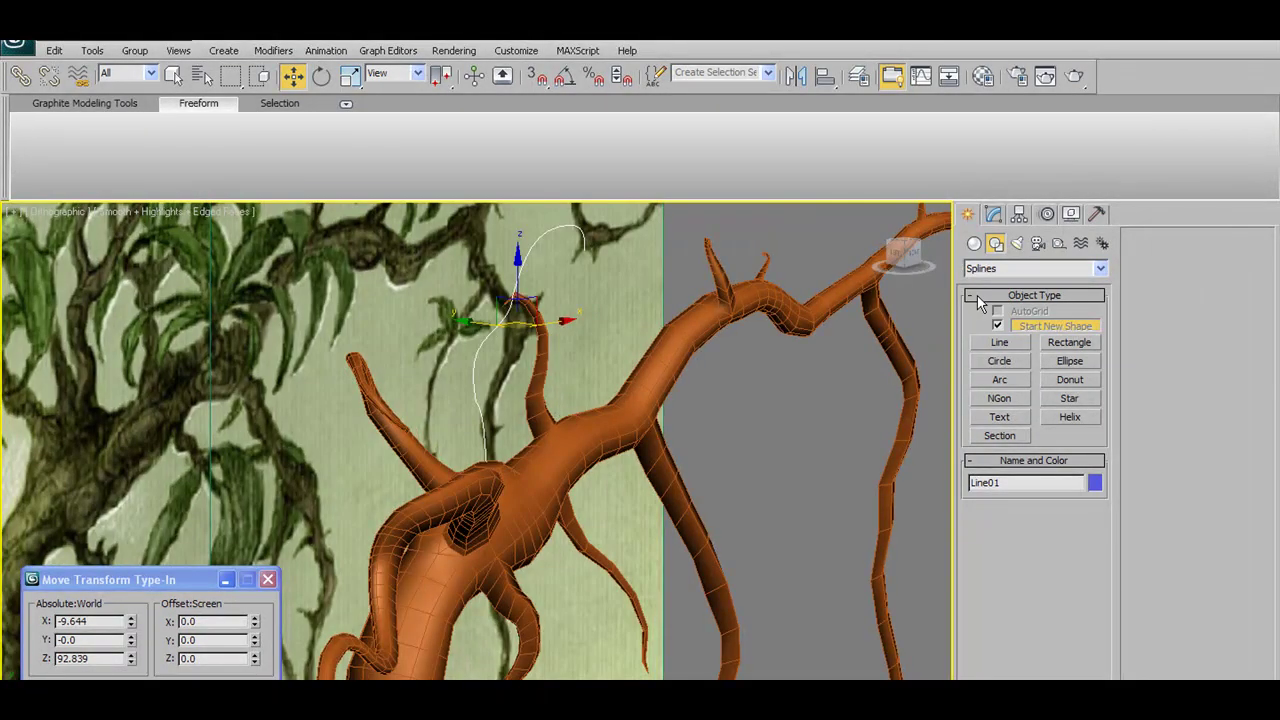
Bend Line01's top vertex left with Soft Selection and shift the whole spline along Y
click(993, 217)
click(1175, 263)
mouse_move(591, 286)
middle_down()
mouse_move(613, 361)
mouse_move(560, 352)
middle_up()
click(549, 348)
click(1140, 522)
alt+middle_drag(690, 395, 694, 391)
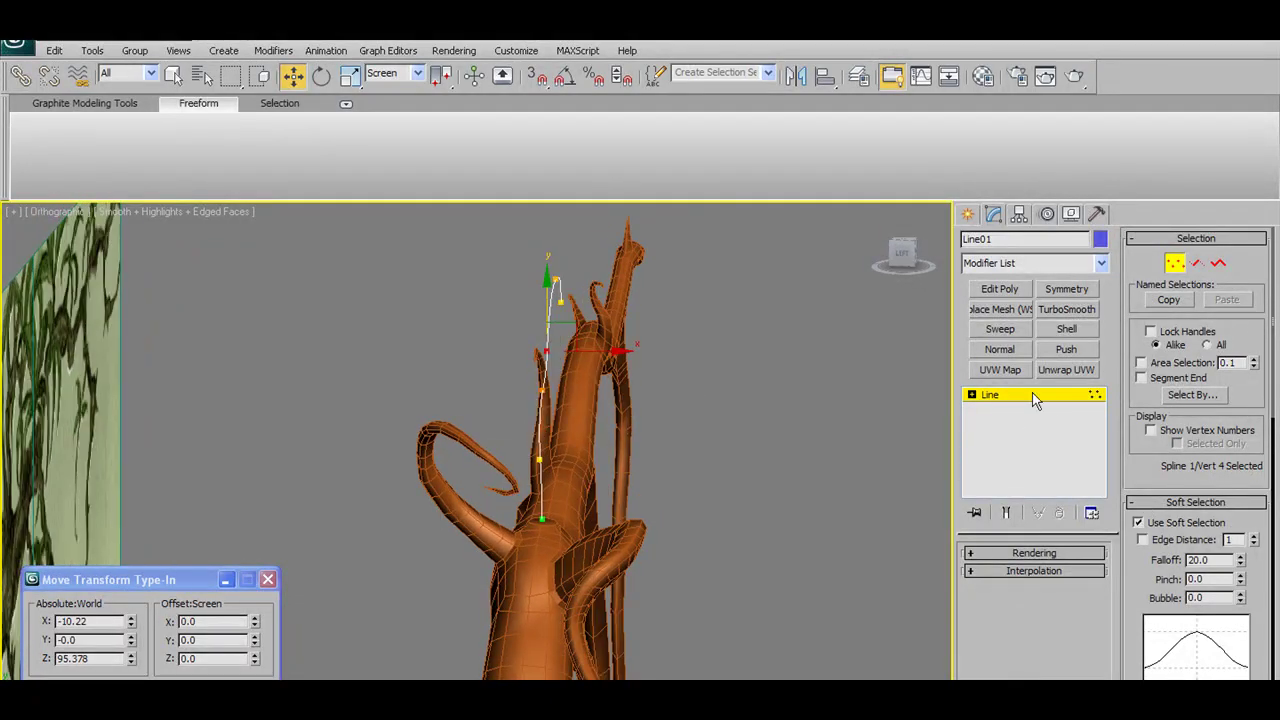
mouse_move(618, 352)
mouse_down()
mouse_move(565, 357)
mouse_move(678, 362)
mouse_up()
alt+middle_drag(678, 362, 674, 372)
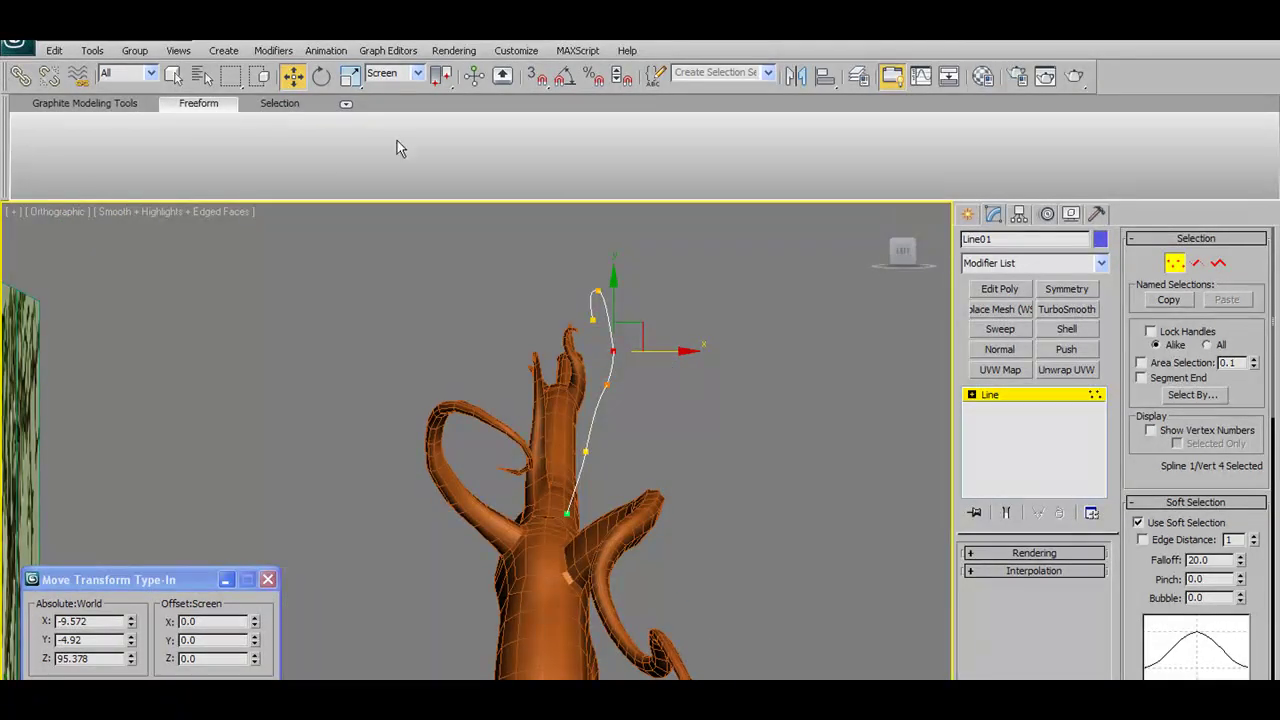
click(1176, 261)
drag(508, 398, 488, 400)
mouse_move(488, 400)
alt+middle_down()
mouse_move(453, 427)
mouse_move(500, 396)
mouse_move(490, 400)
mouse_move(563, 414)
alt+middle_up()
scroll(691, 378, up, 3)
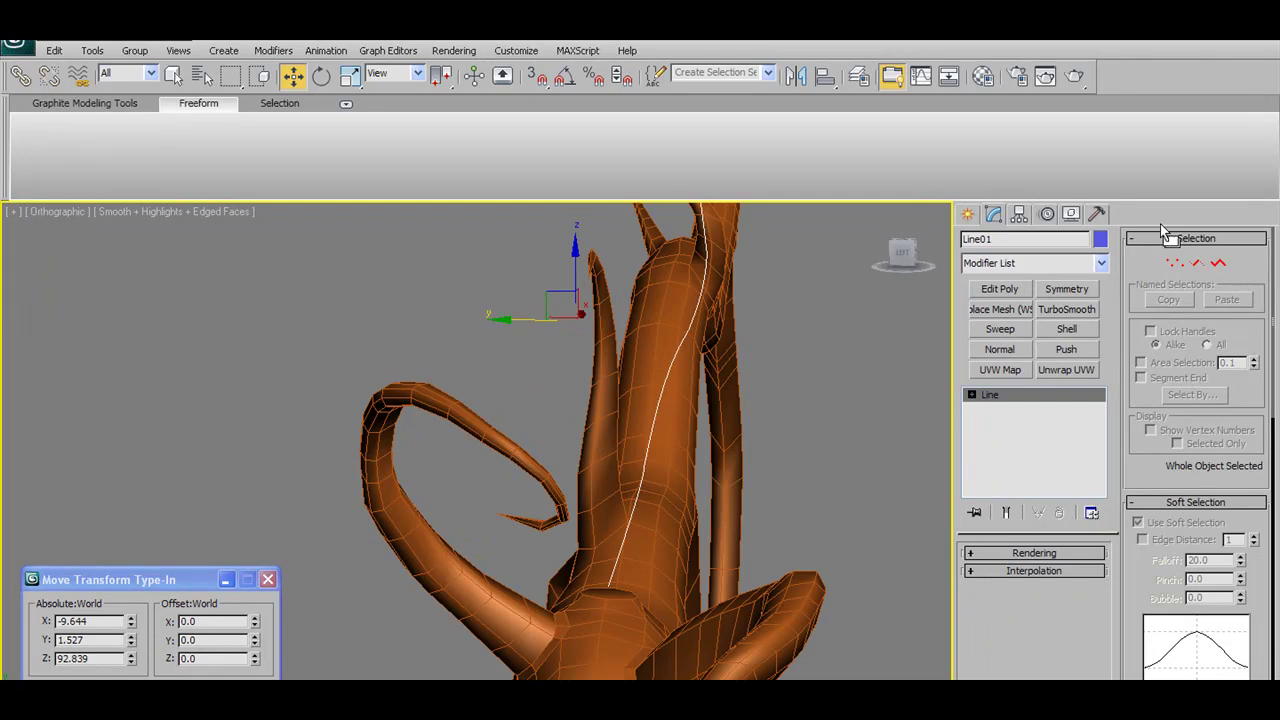
Reposition Line01's bottom and second vertices to curve the lower segment, then return to Front view
click(1176, 263)
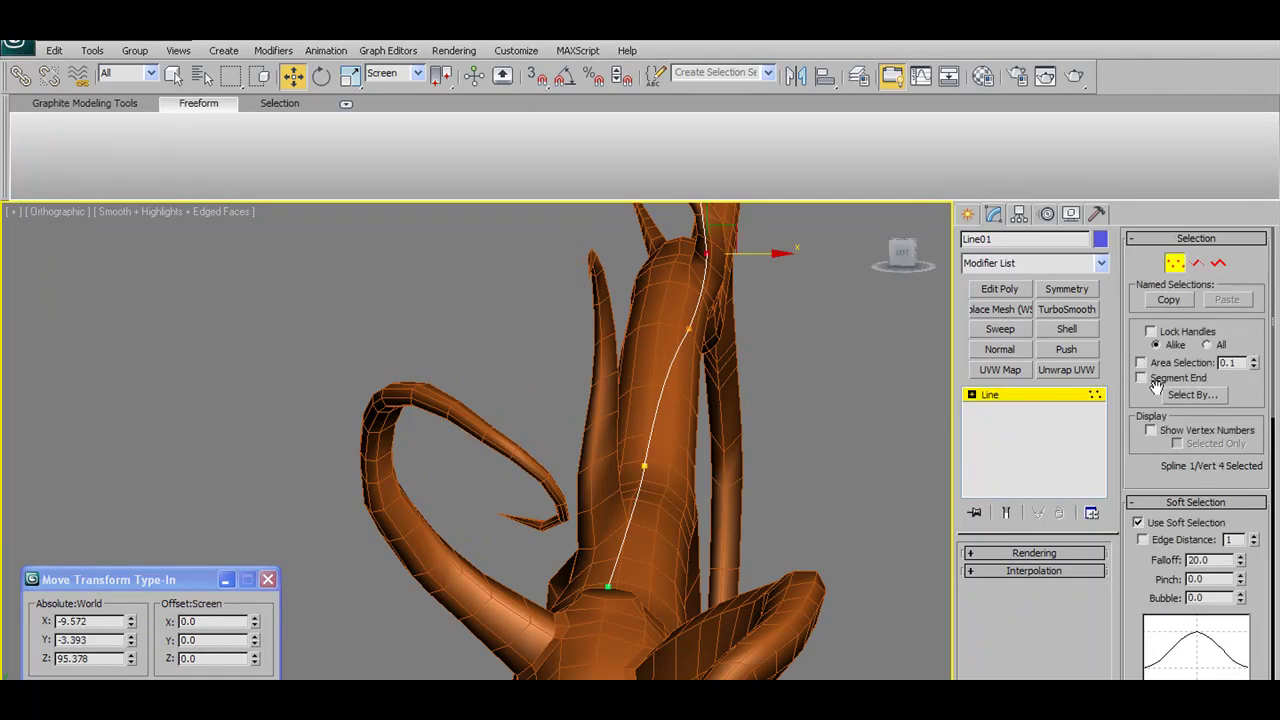
click(604, 587)
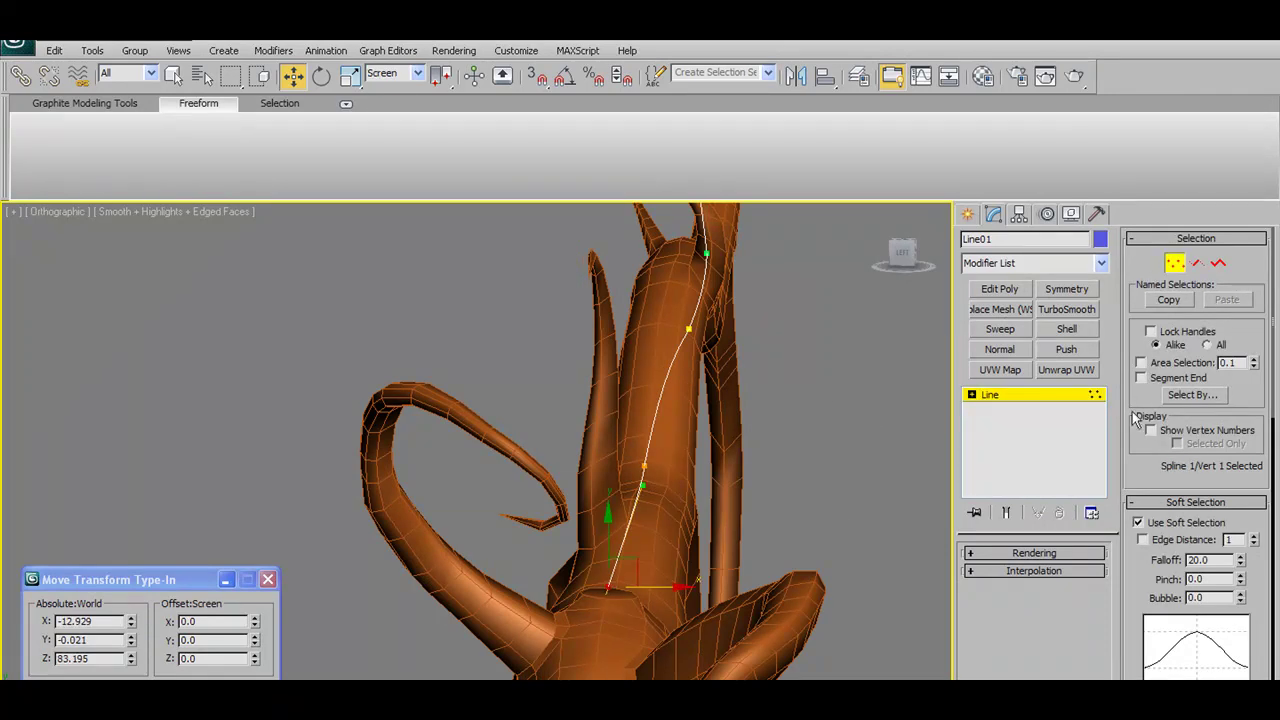
click(1138, 523)
mouse_move(640, 560)
alt+middle_down()
mouse_move(677, 546)
mouse_move(672, 580)
alt+middle_up()
drag(672, 582, 660, 590)
mouse_move(660, 590)
alt+middle_down()
mouse_move(652, 554)
mouse_move(620, 566)
mouse_move(614, 492)
alt+middle_up()
drag(640, 486, 613, 486)
mouse_move(613, 486)
alt+middle_down()
mouse_move(676, 617)
mouse_move(674, 503)
alt+middle_up()
click(650, 461)
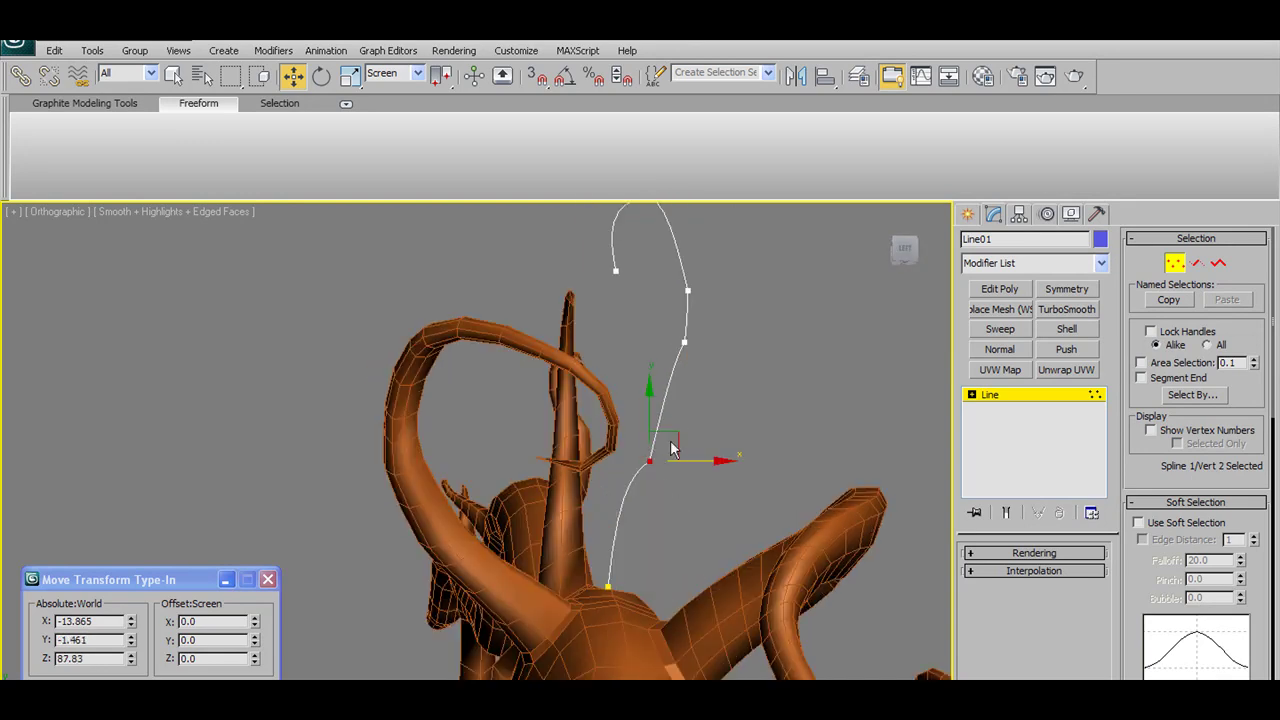
drag(663, 443, 663, 420)
mouse_move(663, 420)
alt+middle_down()
mouse_move(672, 673)
mouse_move(593, 512)
mouse_move(607, 476)
alt+middle_up()
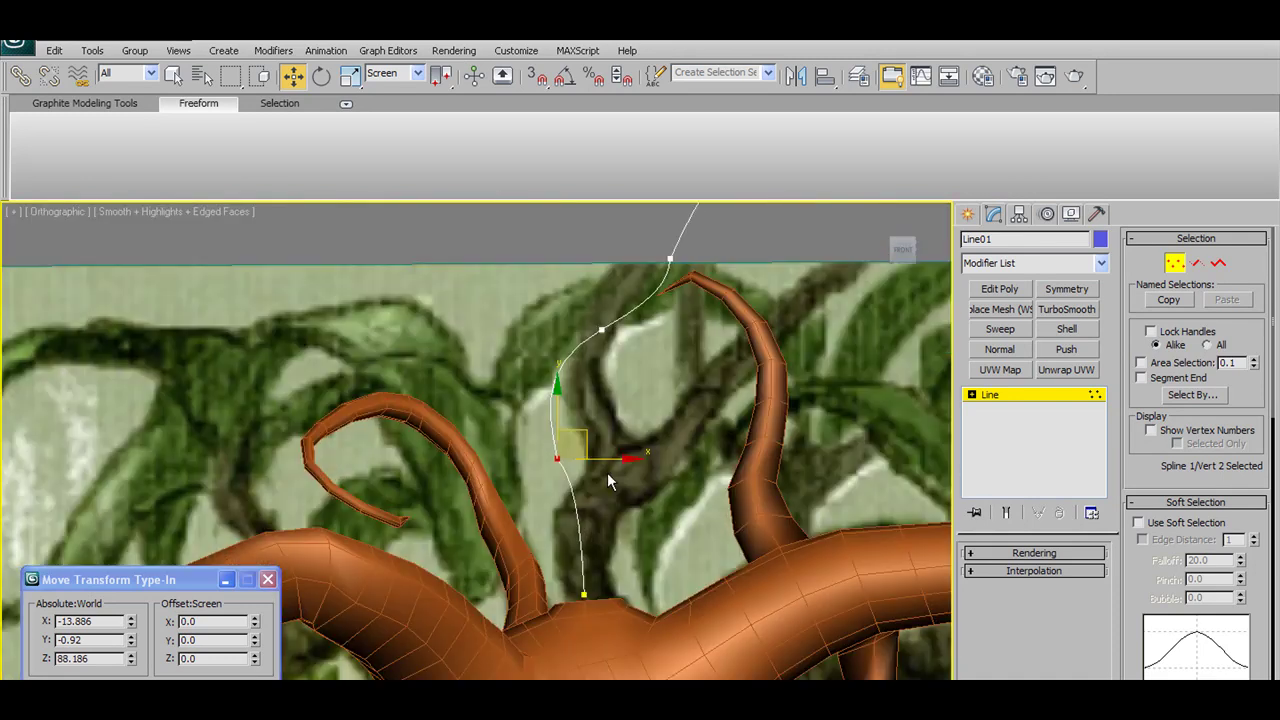
click(1178, 265)
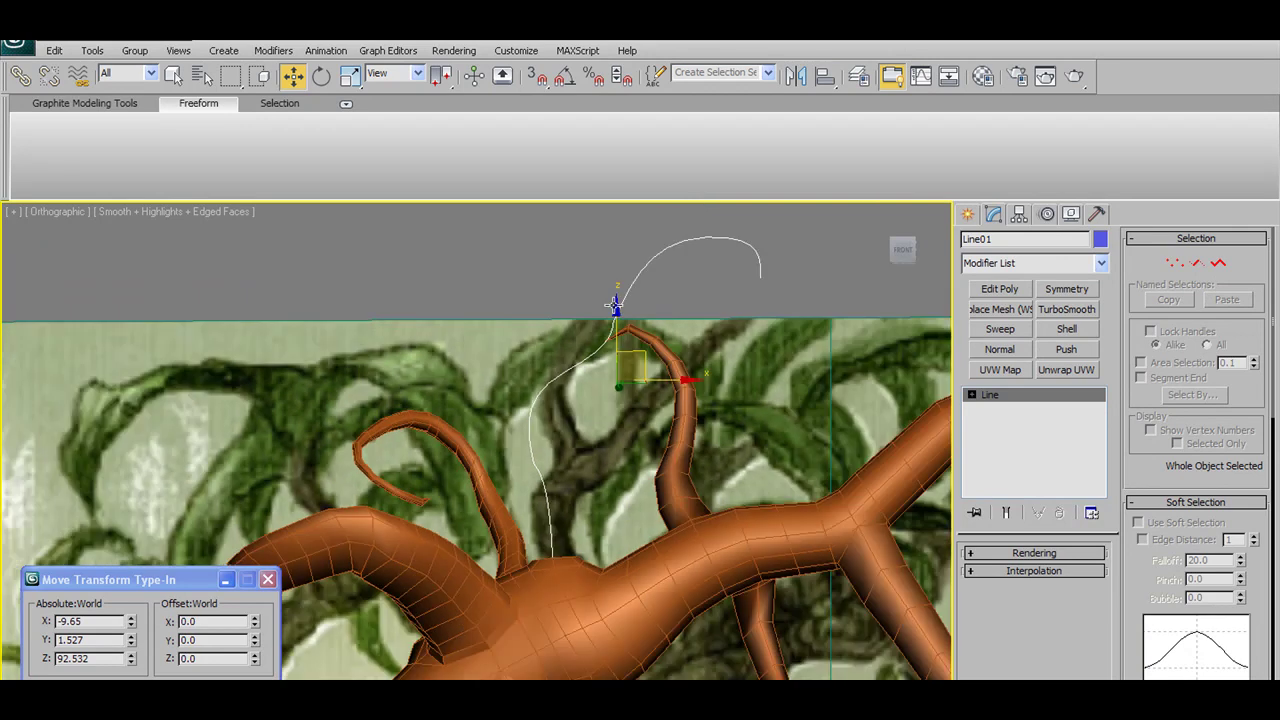
mouse_move(703, 325)
alt+middle_down()
mouse_move(614, 310)
mouse_move(587, 348)
alt+middle_up()
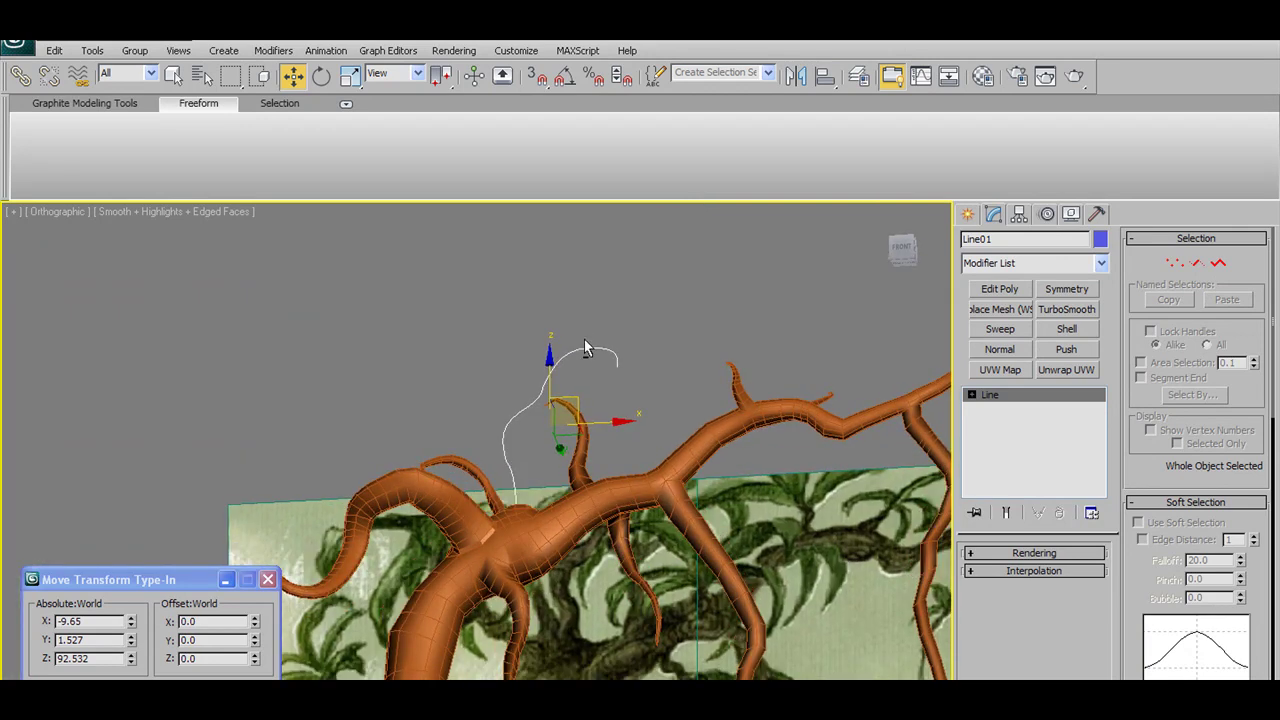
key(f)
scroll(476, 440, up, 5)
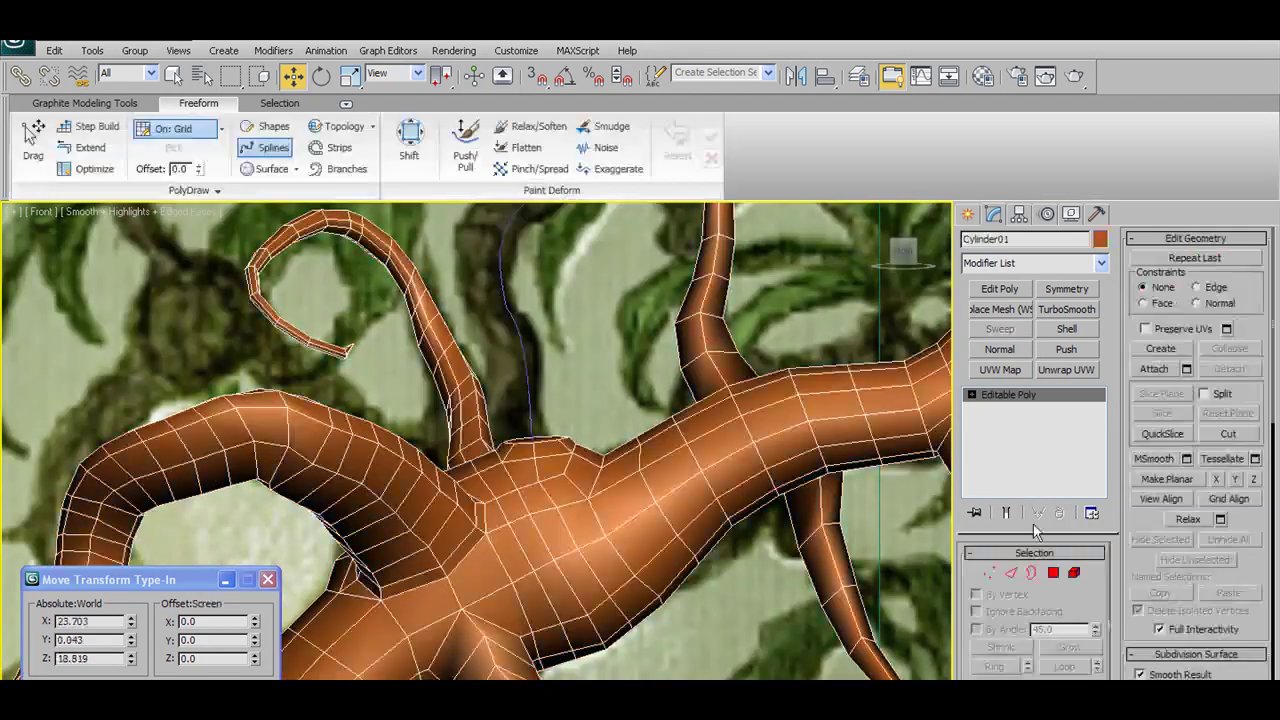
Select the trunk polygon and start Extrude on Spline with Line01 as the path
click(1053, 572)
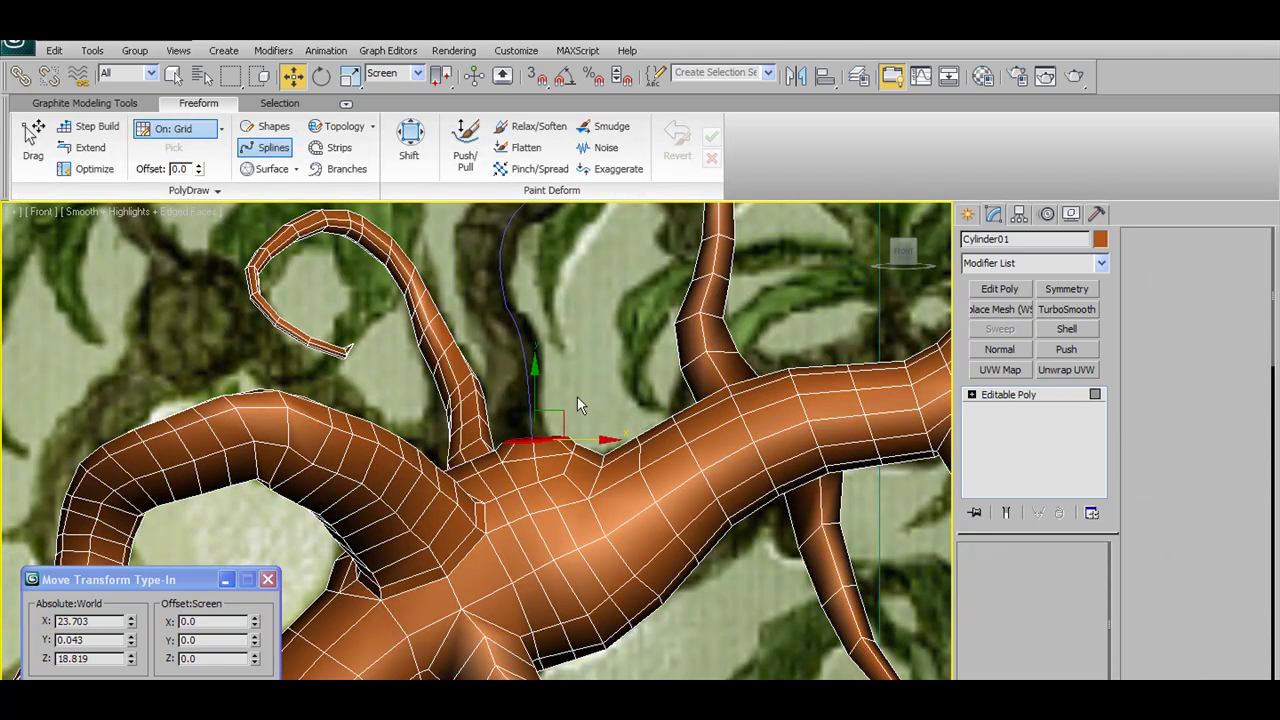
key(4)
scroll(510, 280, down, 3)
scroll(510, 280, up, 2)
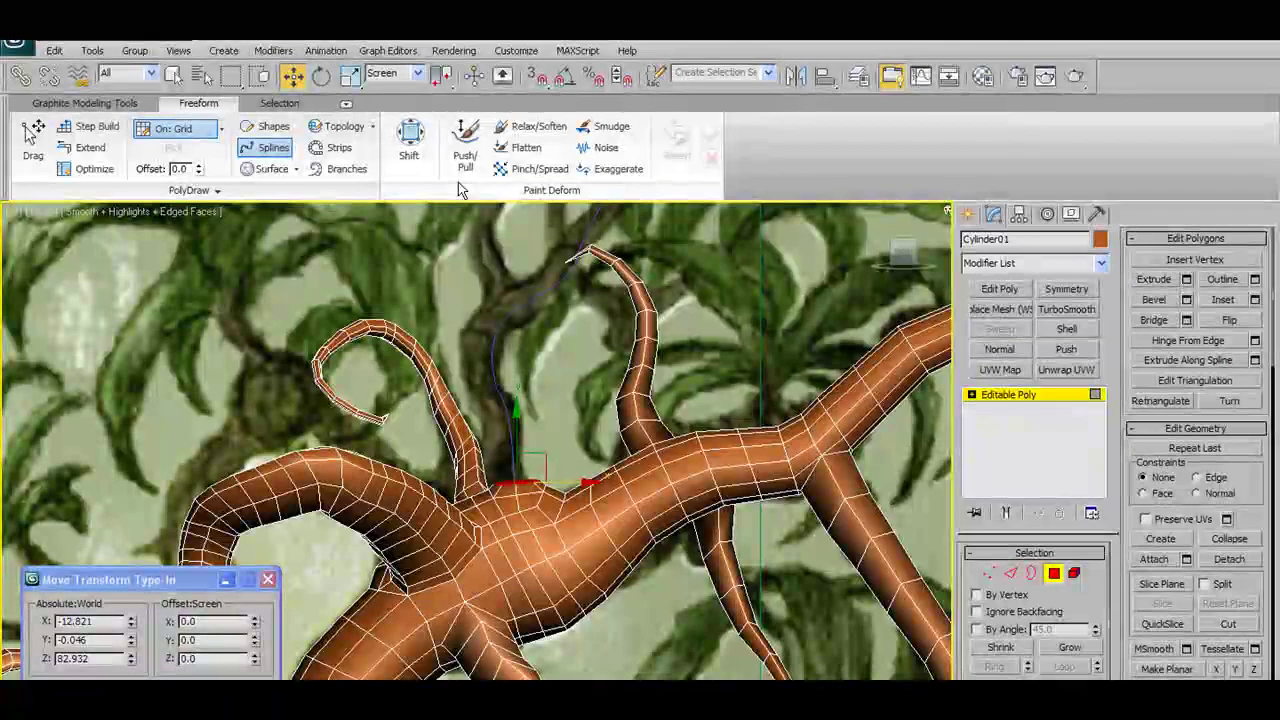
click(266, 148)
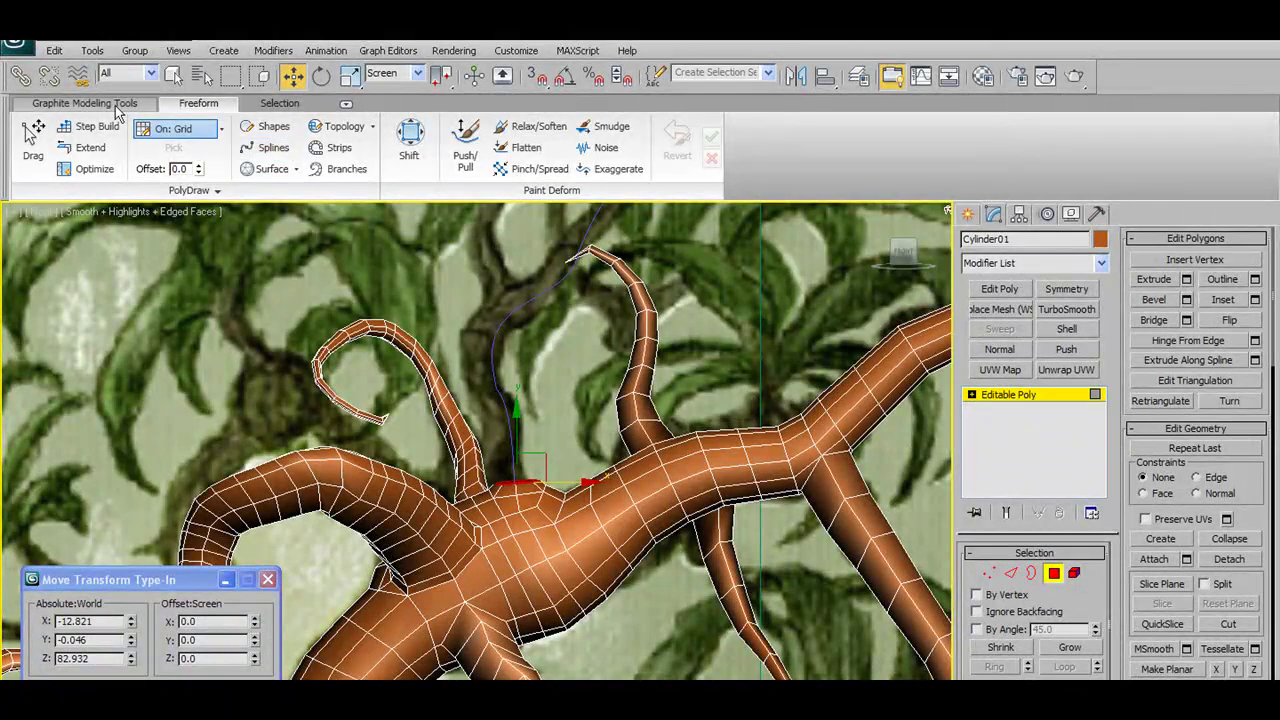
click(115, 106)
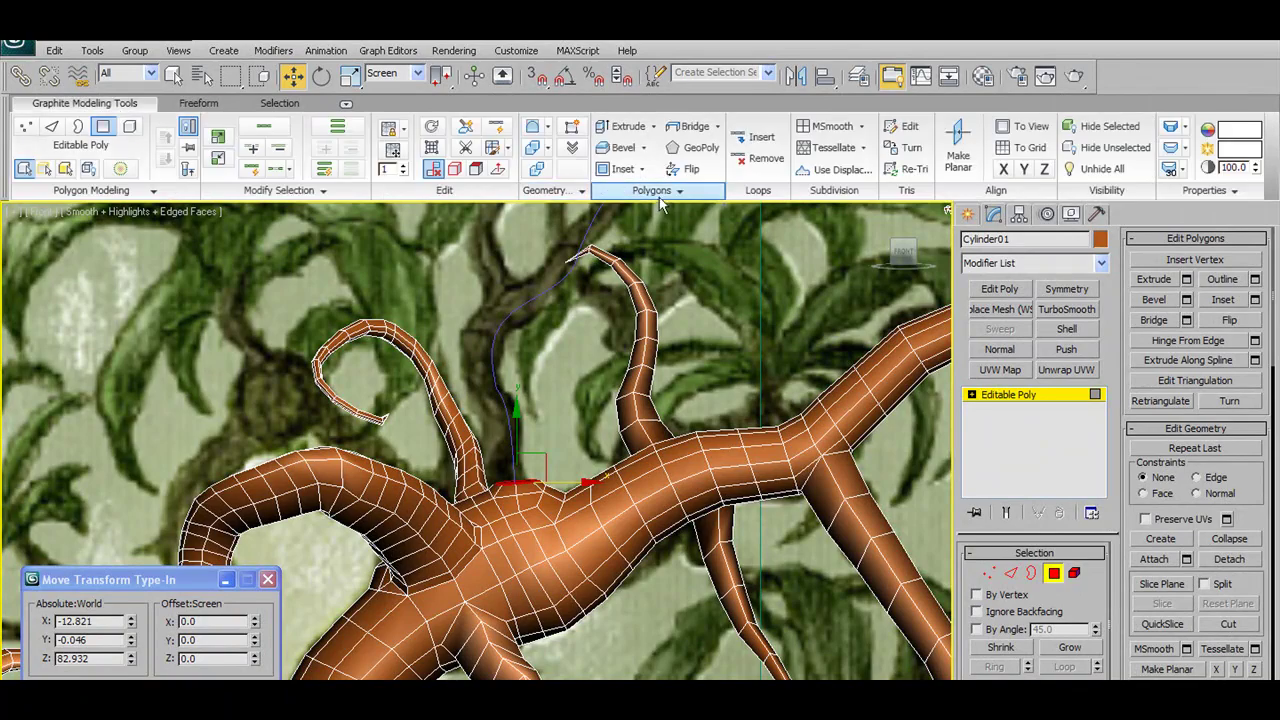
click(660, 190)
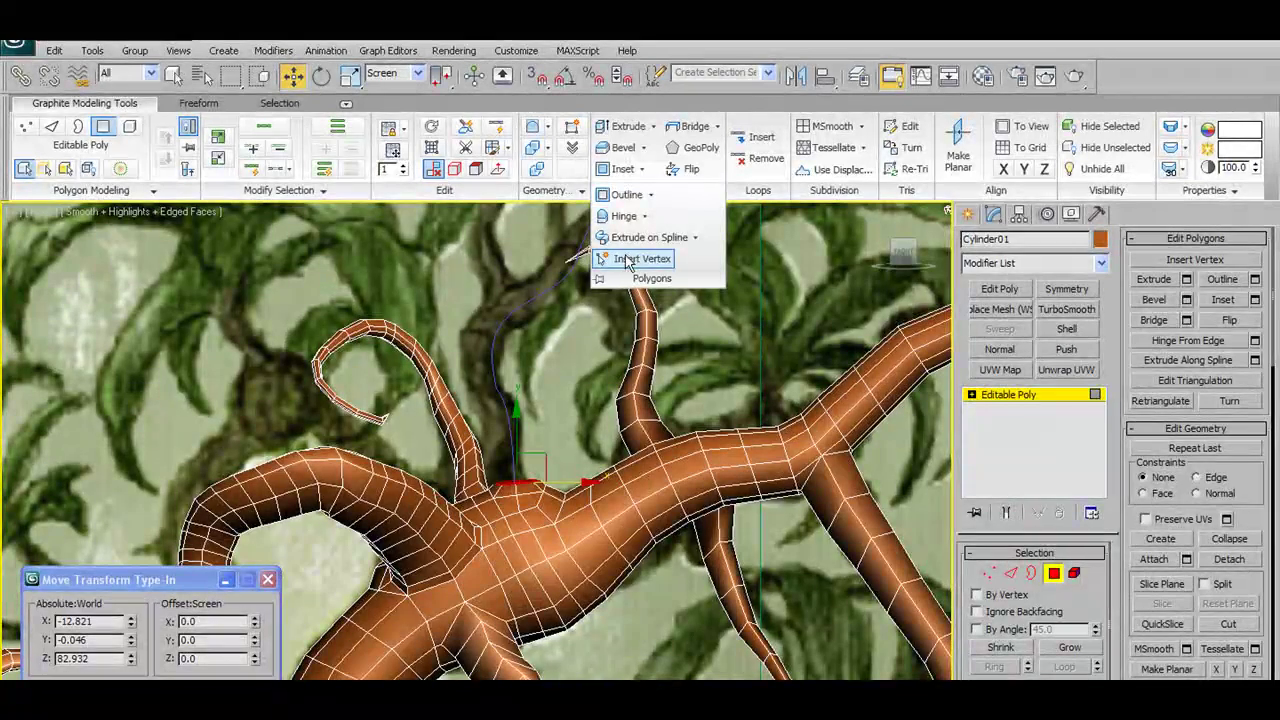
click(645, 237)
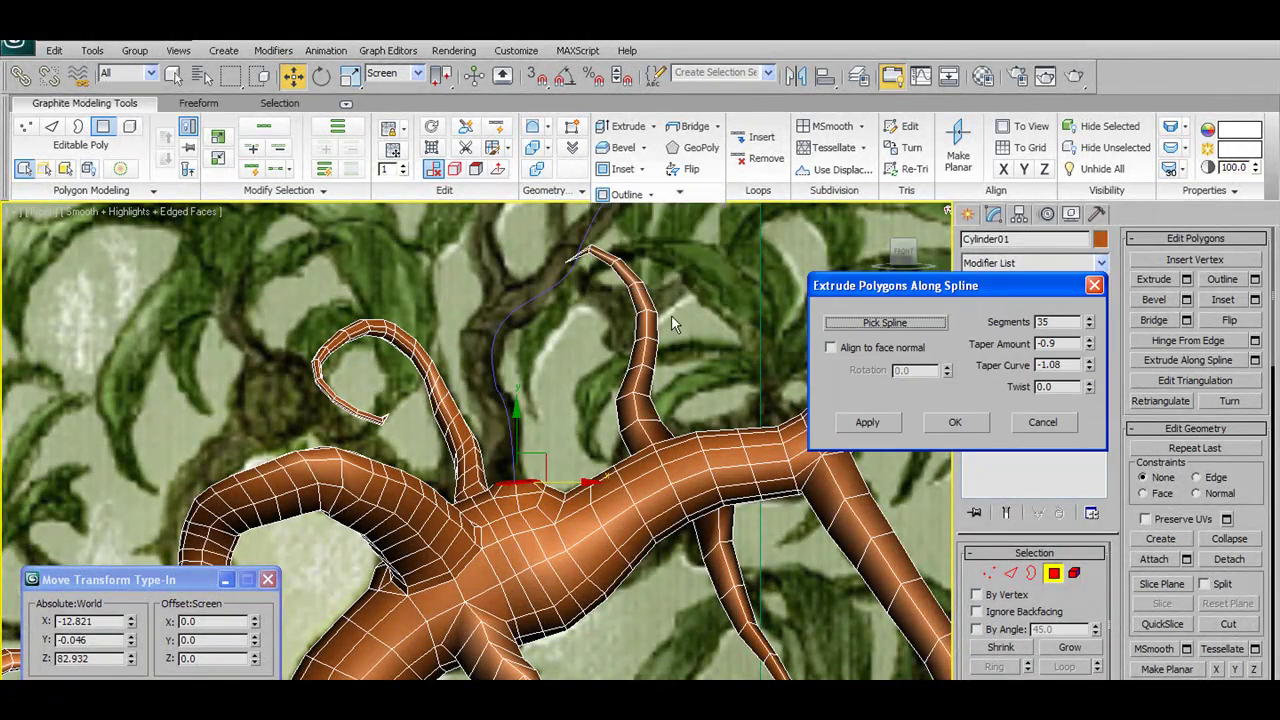
click(558, 280)
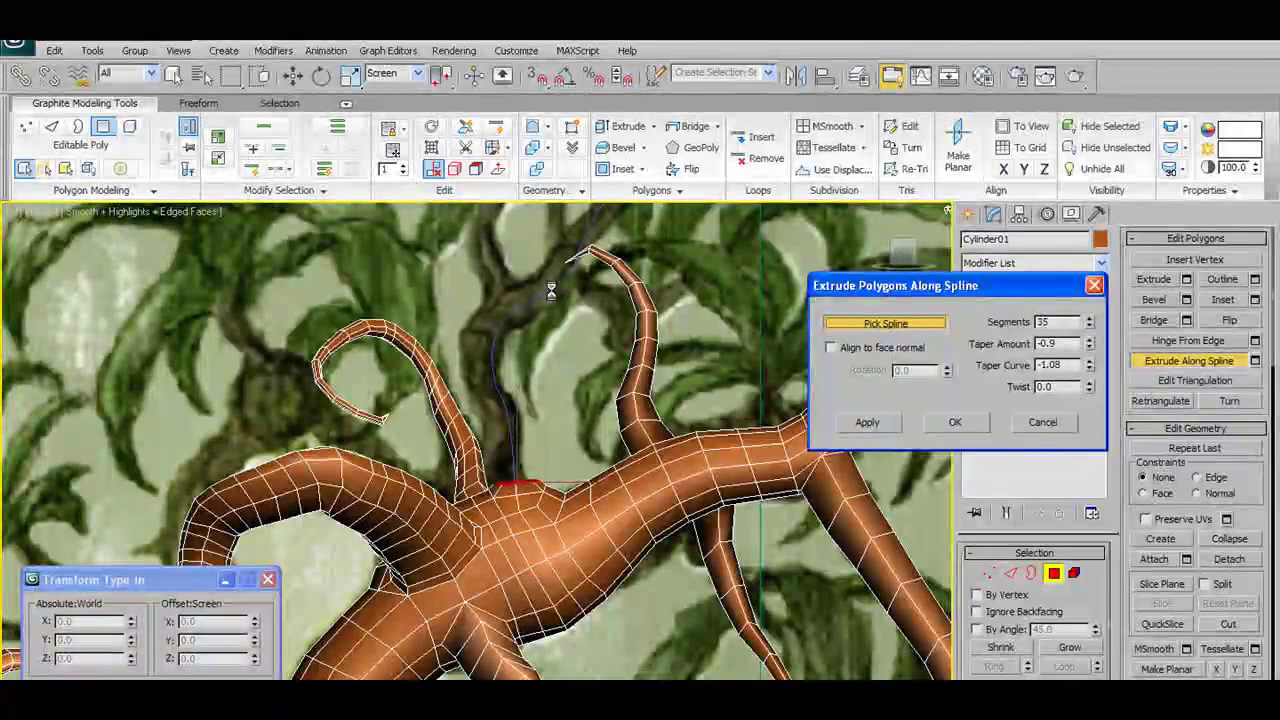
Set taper amount -0.83 and taper curve 0.06, then confirm the branch extrusion
key(w)
scroll(547, 335, down, 3)
scroll(547, 335, up, 2)
scroll(617, 315, up, 2)
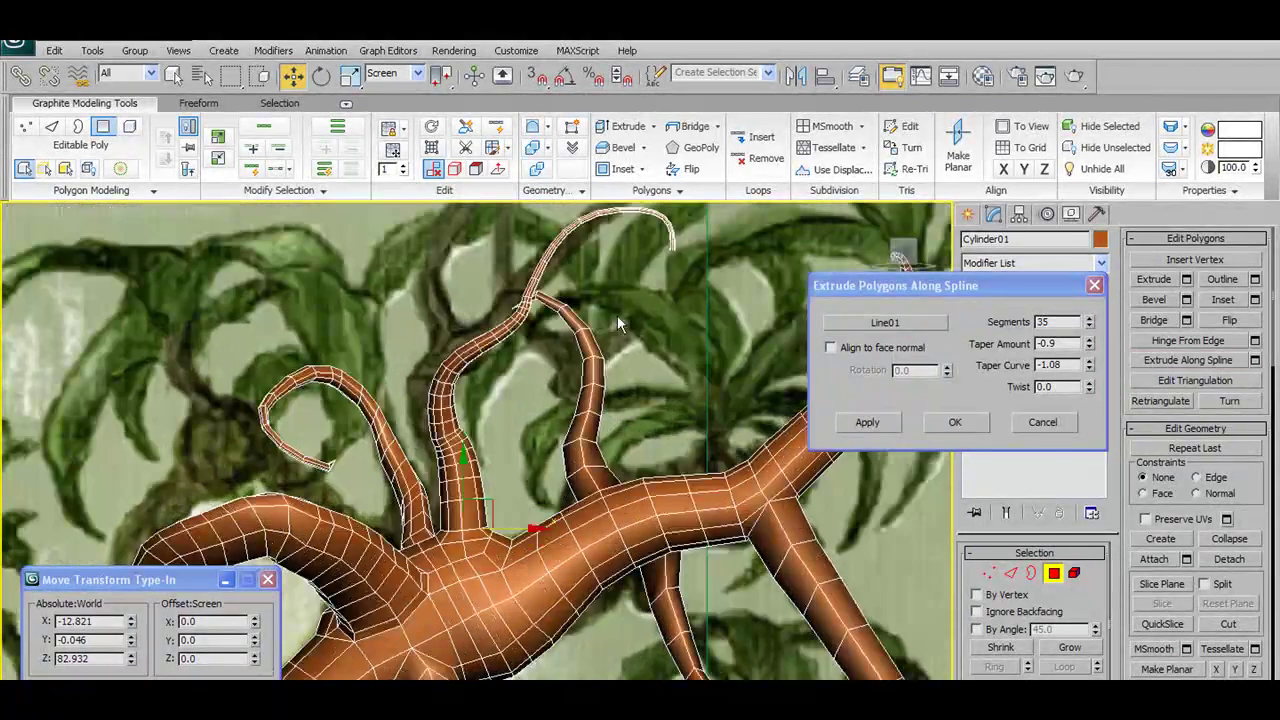
scroll(617, 315, up, 1)
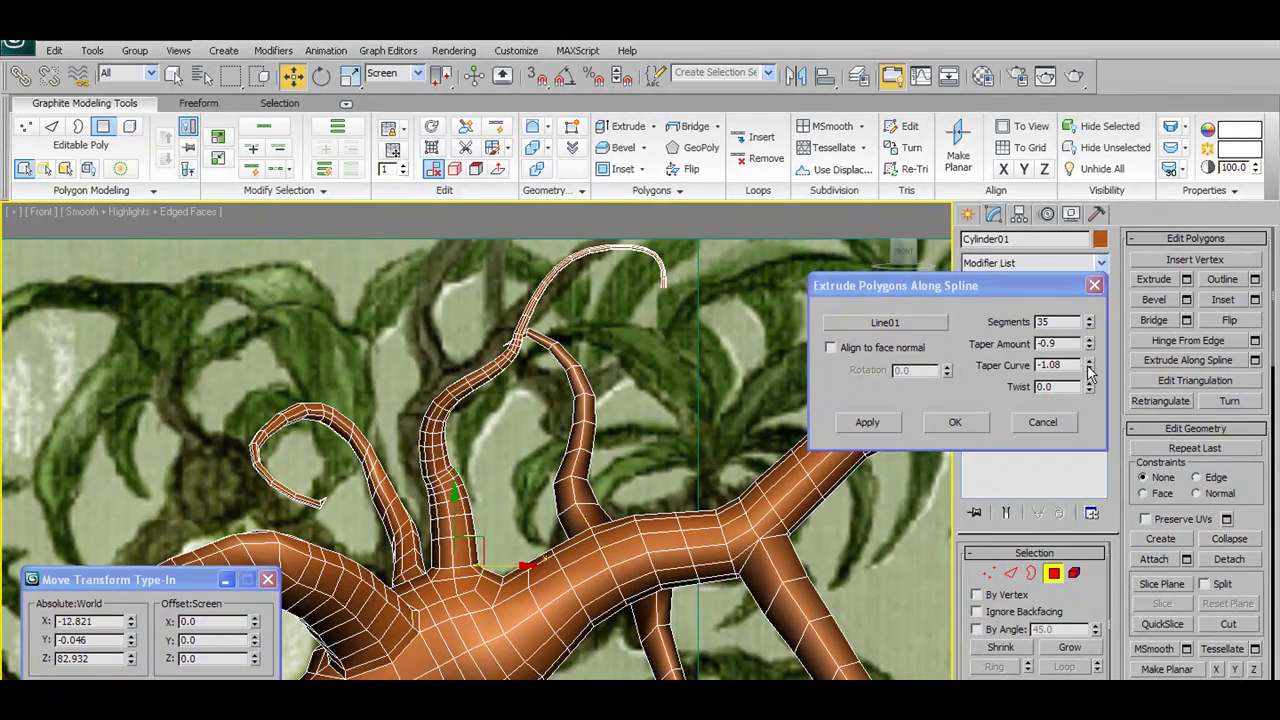
right_click(1090, 366)
drag(1089, 343, 1089, 330)
drag(1093, 396, 1096, 414)
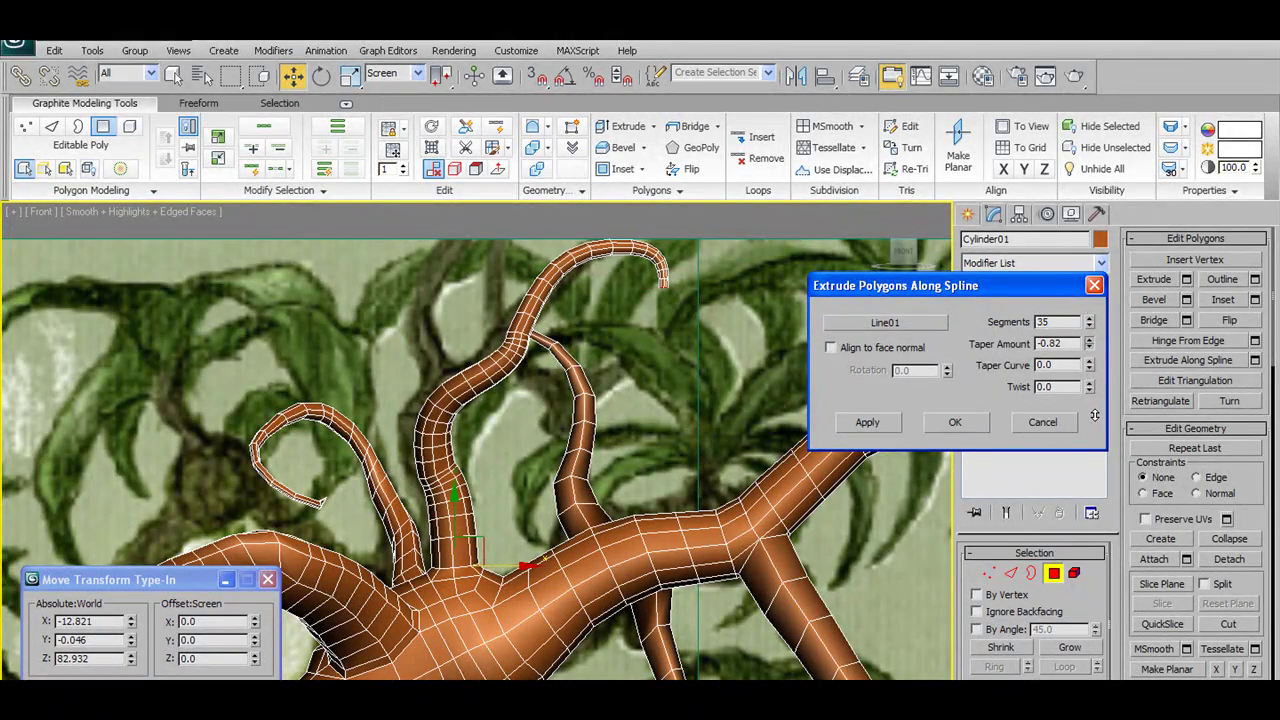
scroll(470, 450, down, 3)
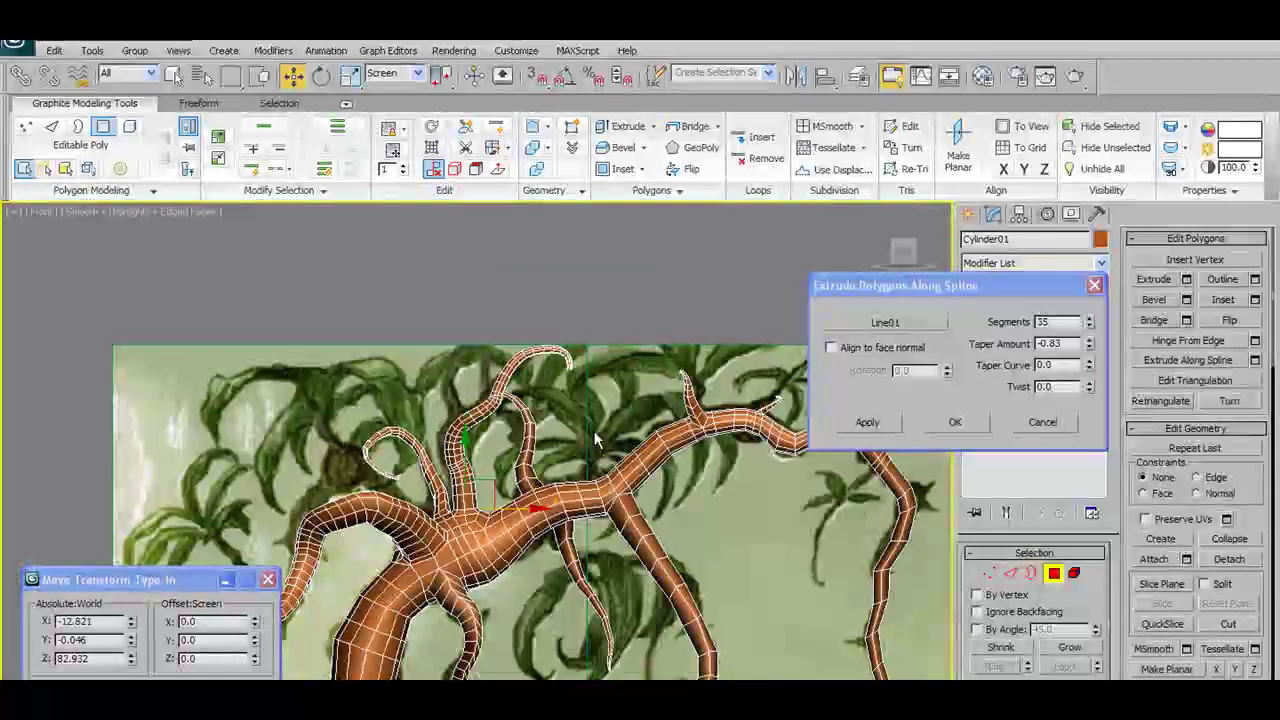
mouse_move(1090, 366)
mouse_down()
mouse_move(1083, 335)
mouse_move(1145, 538)
mouse_move(1250, 412)
mouse_up()
click(951, 420)
scroll(642, 463, up, 3)
middle_drag(639, 442, 642, 485)
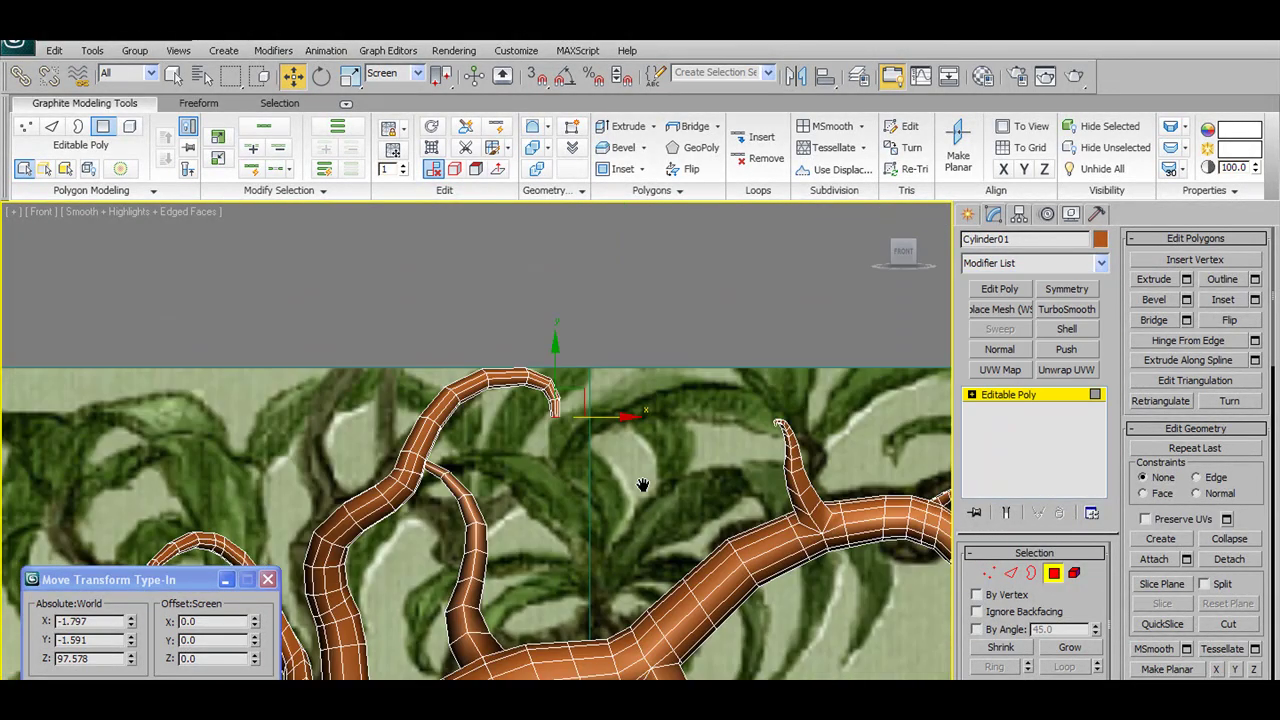
scroll(642, 485, up, 2)
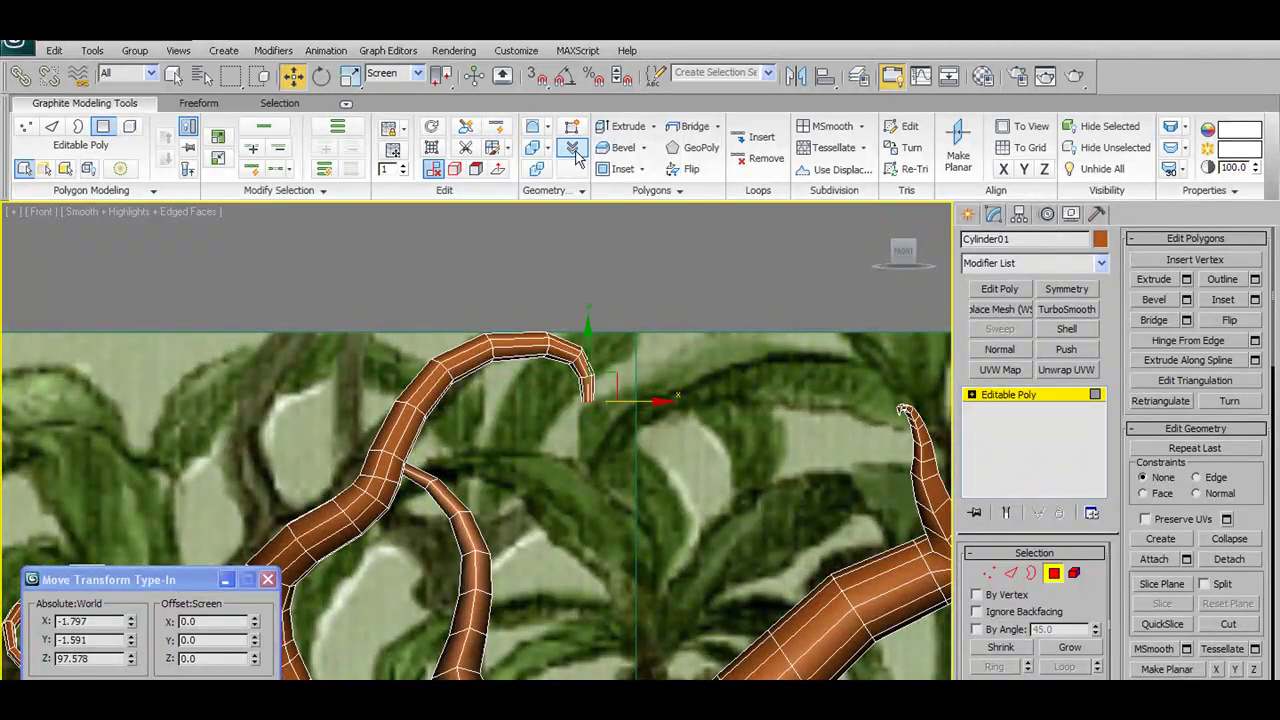
scroll(632, 374, down, 5)
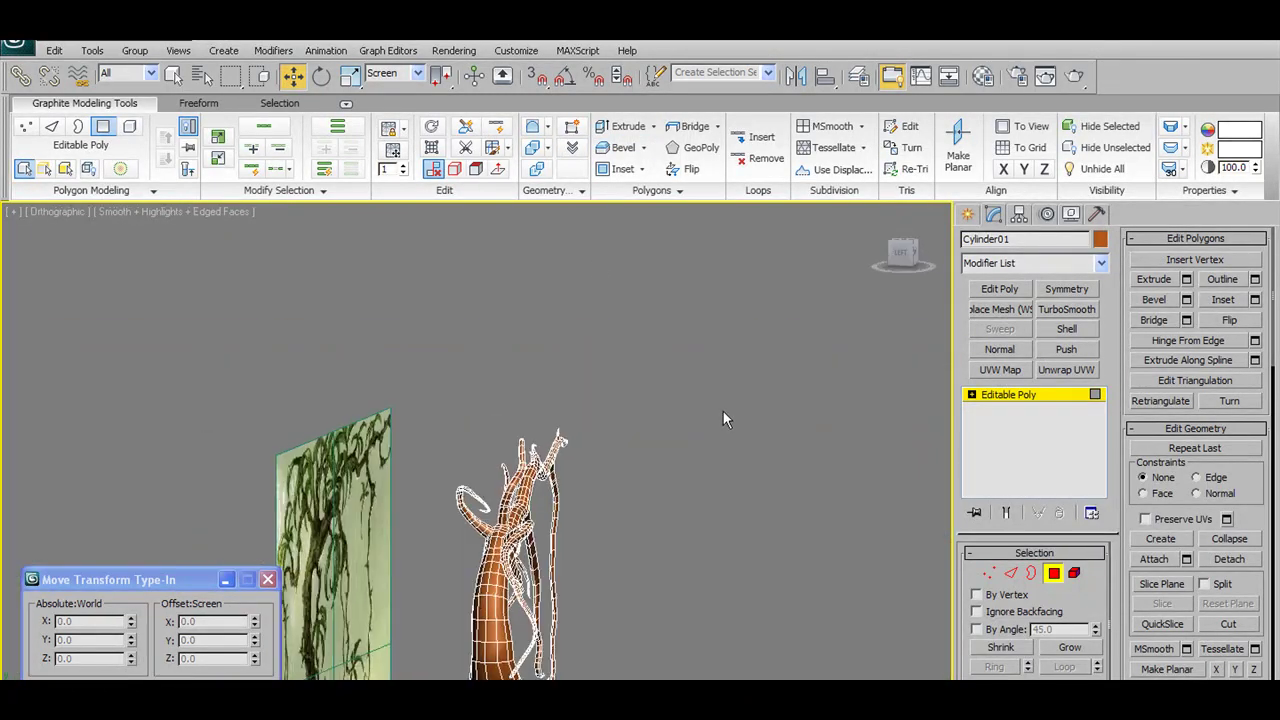